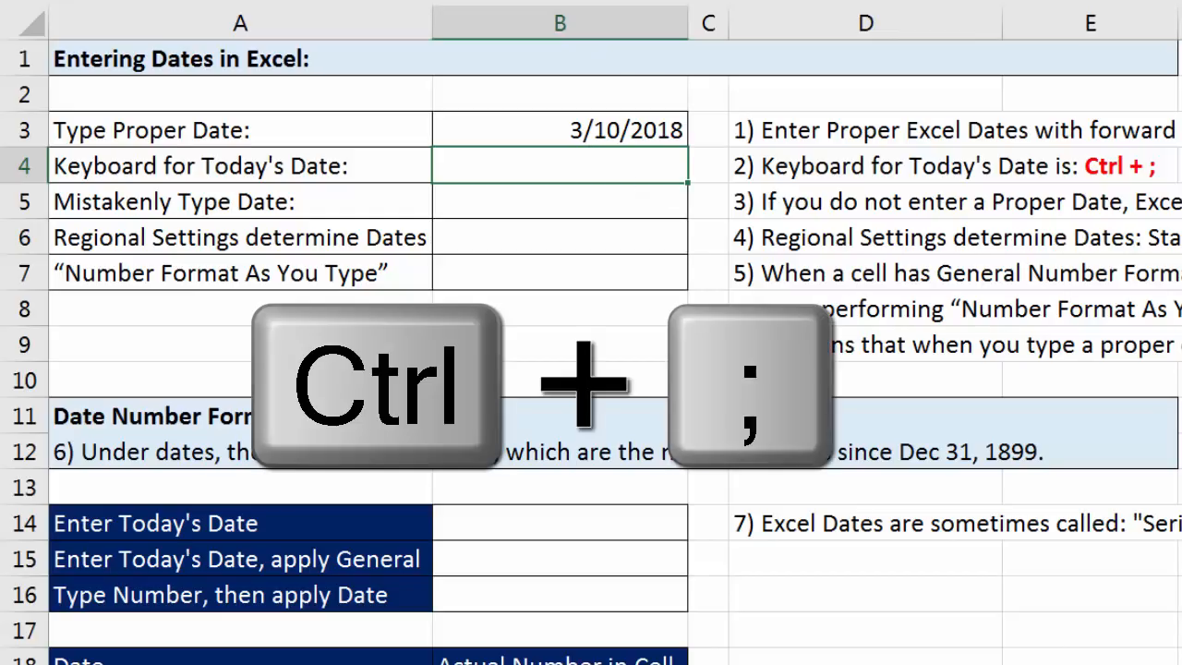
Insert today's date as a fixed value in cell B4, and enter the mistaken day-first date 28/2/2018 in cell B5.
{"action": "key", "text": "ctrl+semicolon"}
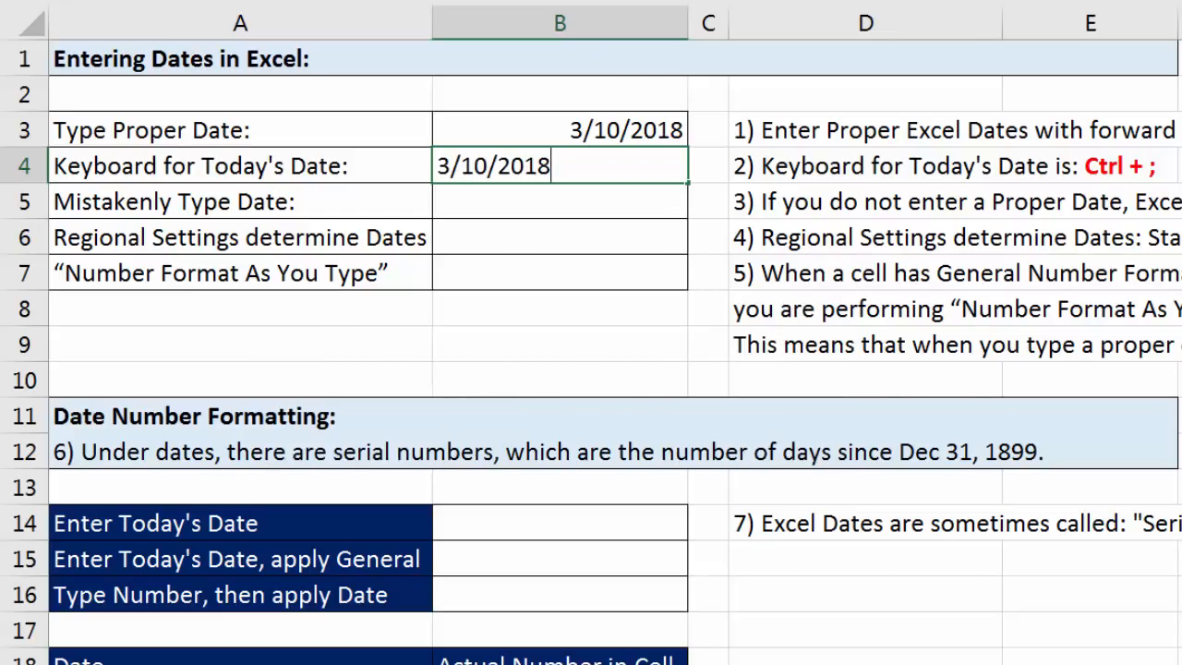
{"action": "key", "text": "Return"}
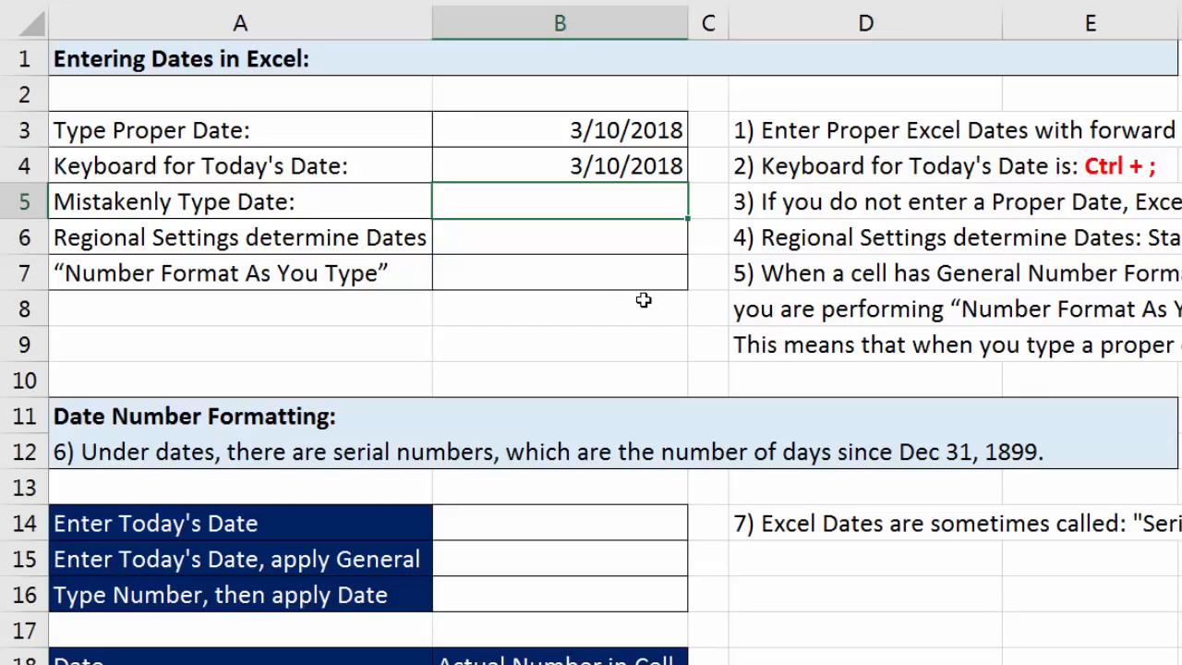
{"action": "type", "text": "28/2/2"}
{"action": "type", "text": "0158"}
{"action": "key", "text": "BackSpace"}
{"action": "key", "text": "BackSpace"}
{"action": "type", "text": "8"}
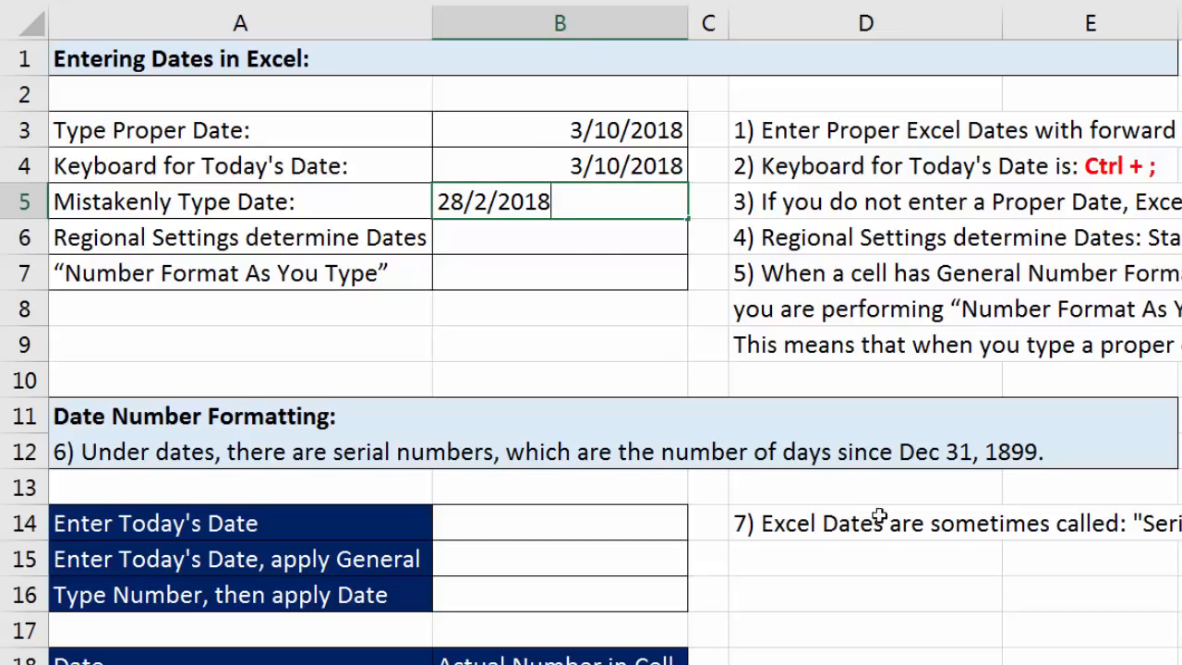
{"action": "key", "text": "Return"}
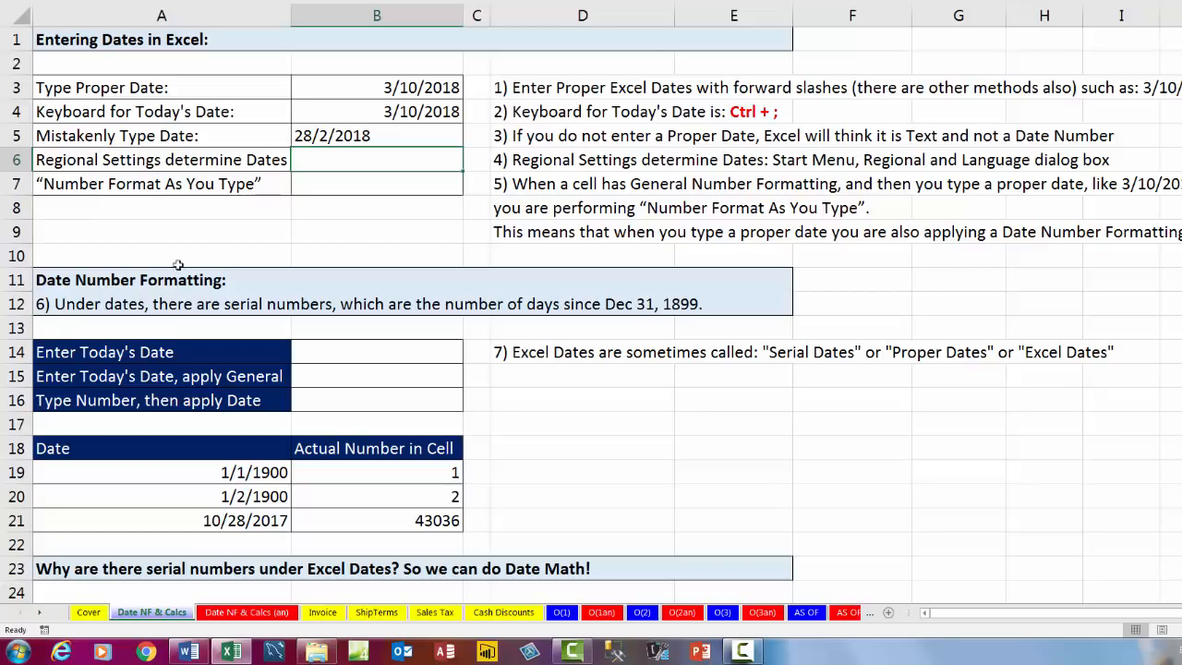
Search Windows for "region" and open the Region and Language settings.
{"action": "left_click", "coordinate": [20, 652]}
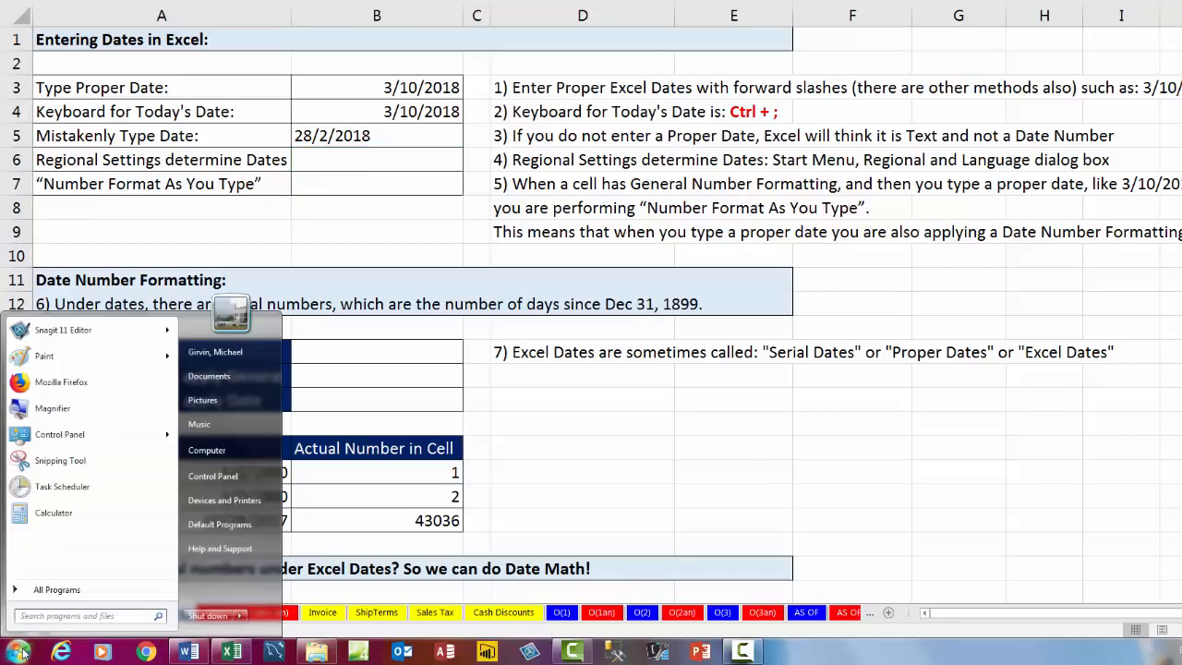
{"action": "left_click", "coordinate": [20, 652]}
{"action": "key", "text": "super"}
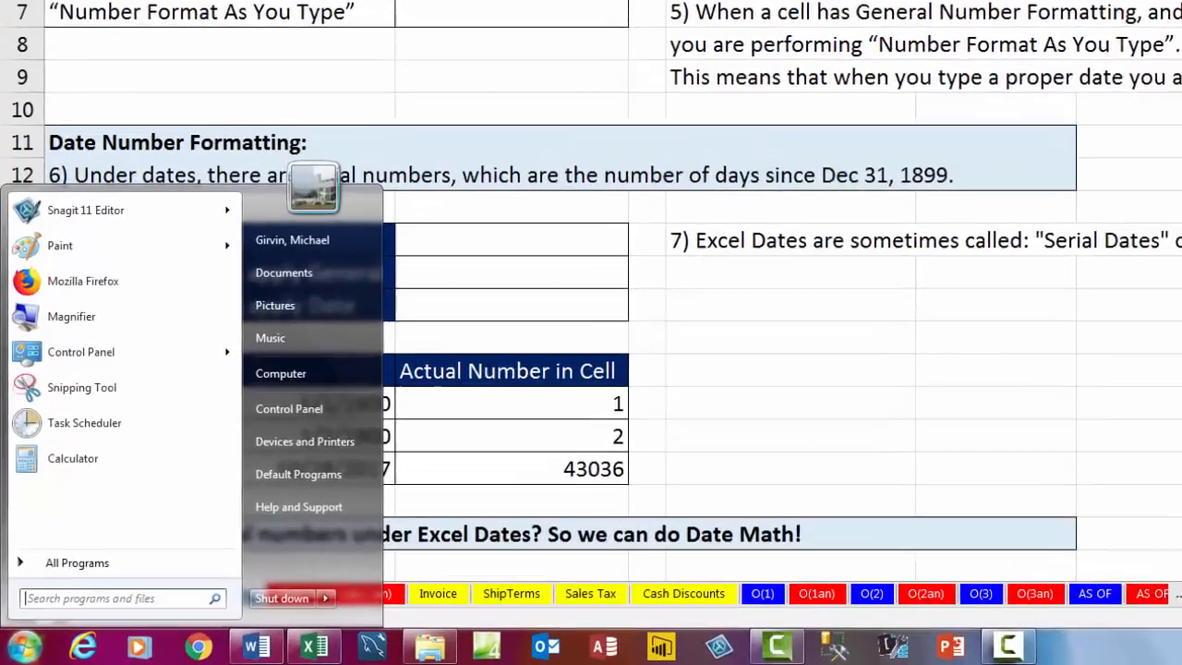
{"action": "type", "text": "re"}
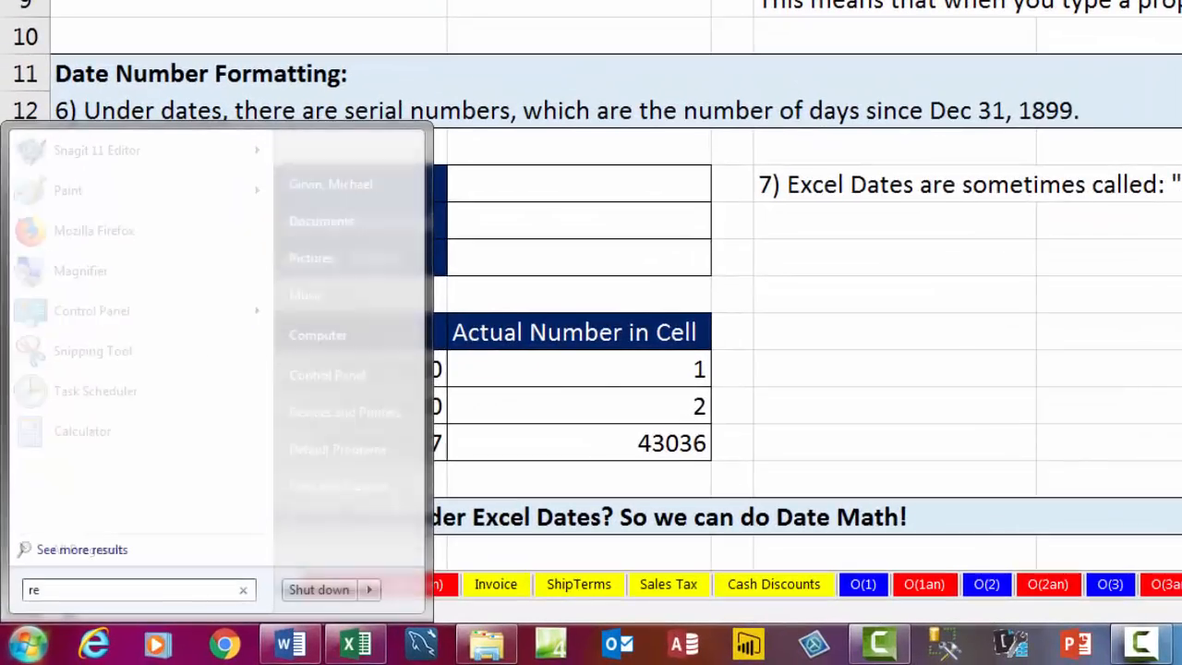
{"action": "type", "text": "gion"}
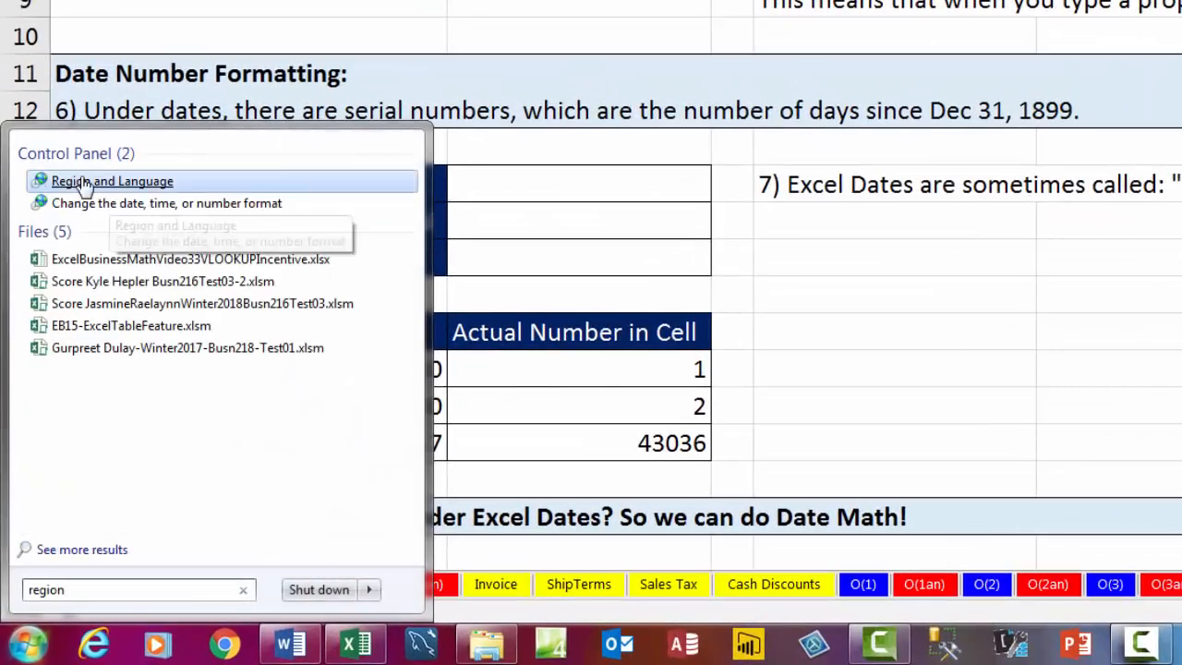
{"action": "left_click", "coordinate": [118, 183]}
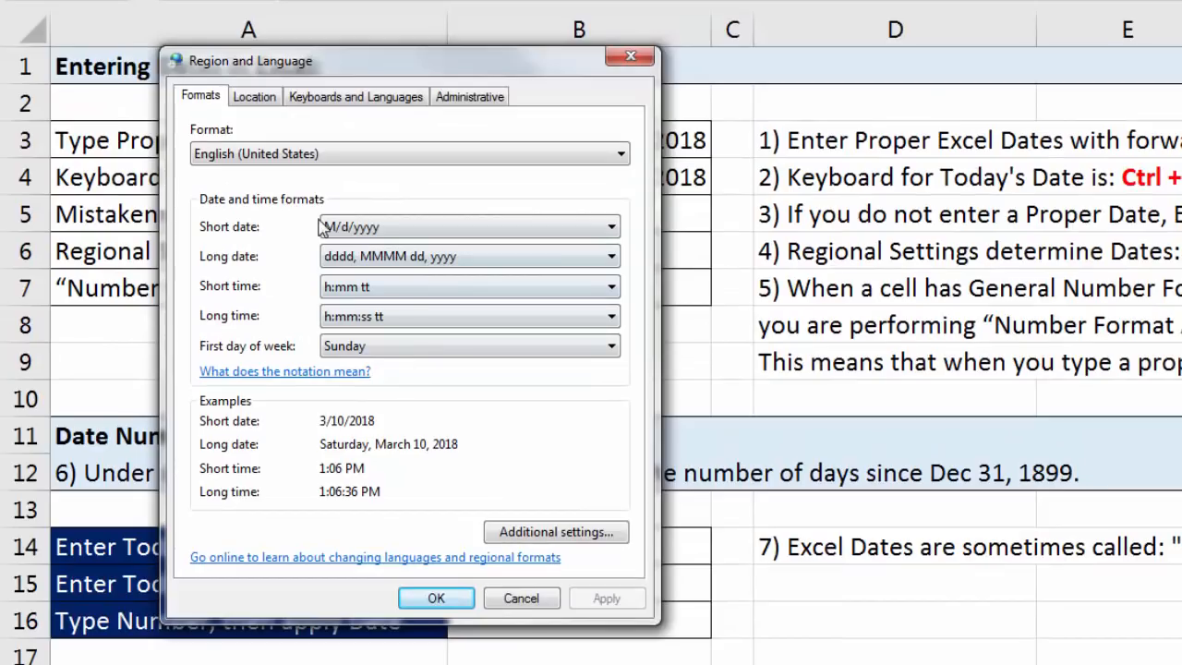
Preview the German (Germany) regional date formats, and close the settings without applying them.
{"action": "left_click", "coordinate": [330, 153]}
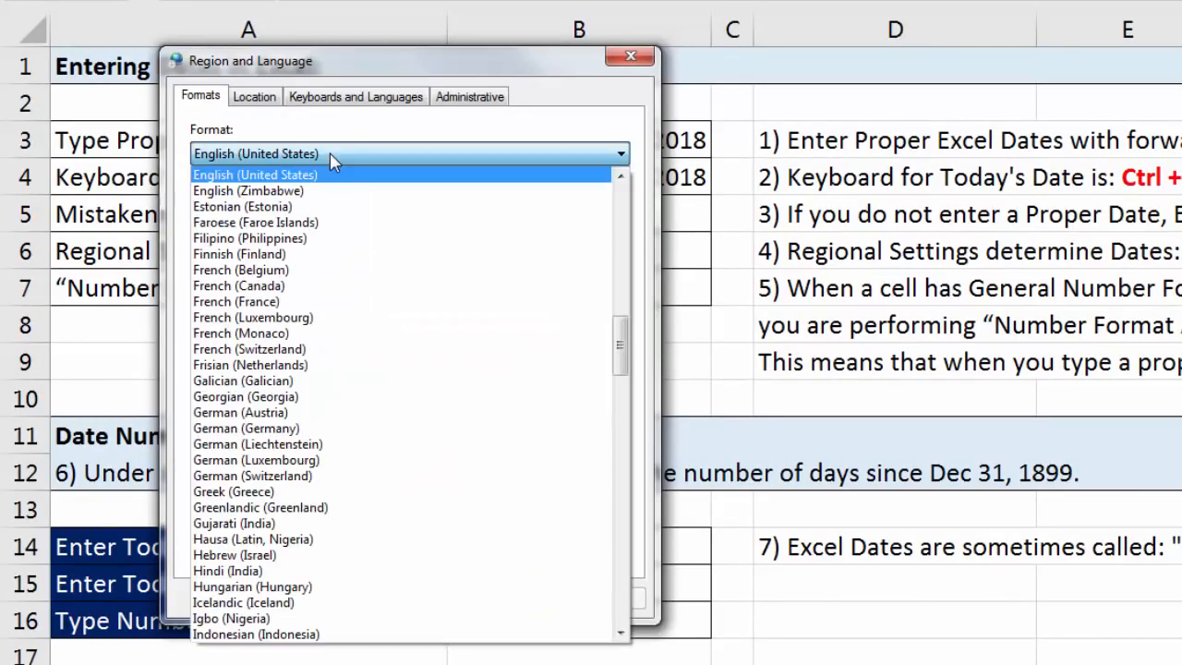
{"action": "left_click", "coordinate": [297, 429]}
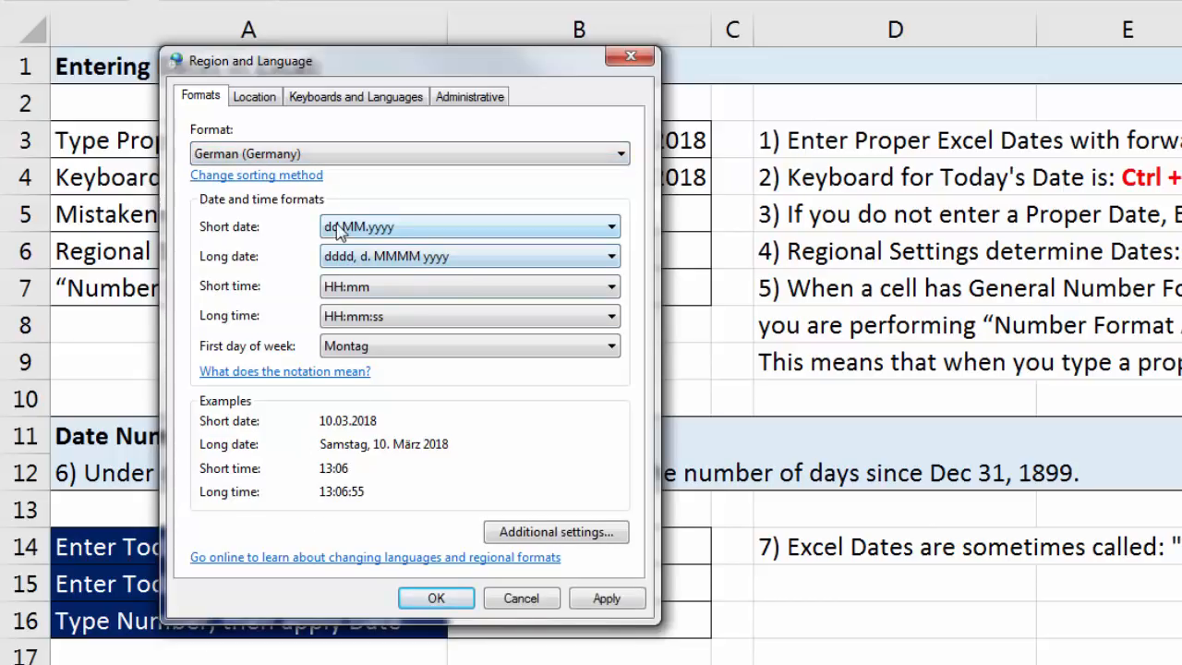
{"action": "key", "text": "Escape"}
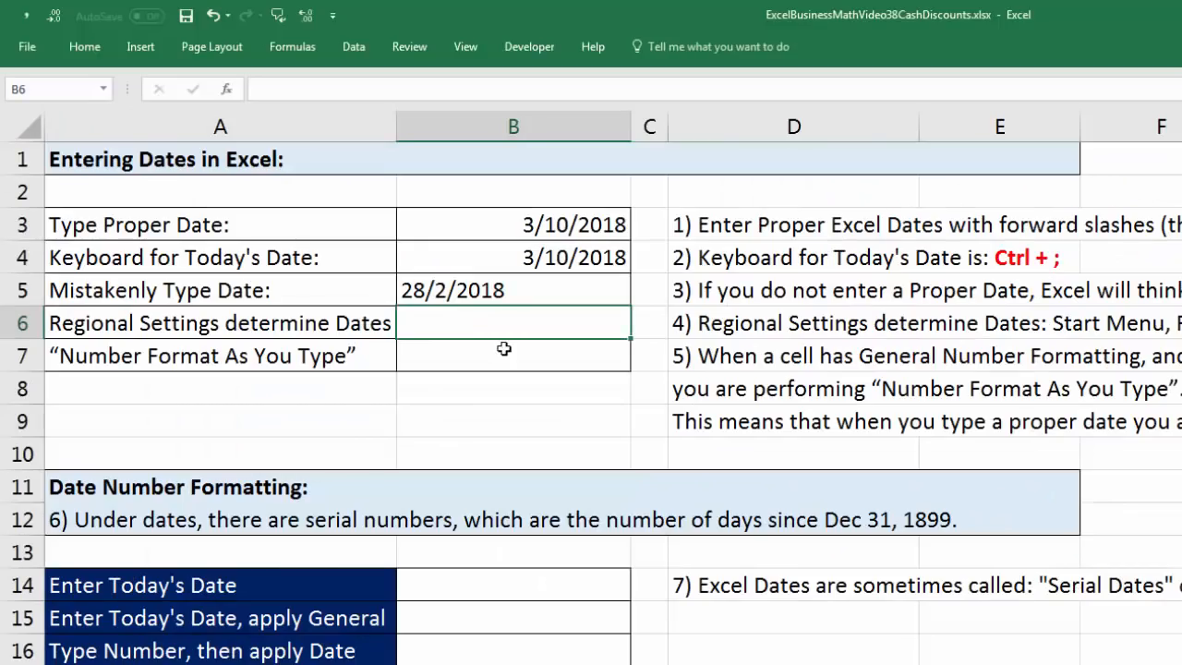
Select cell B7 for the "Number Format As You Type" example and expand the collapsed ribbon.
{"action": "left_click", "coordinate": [568, 279]}
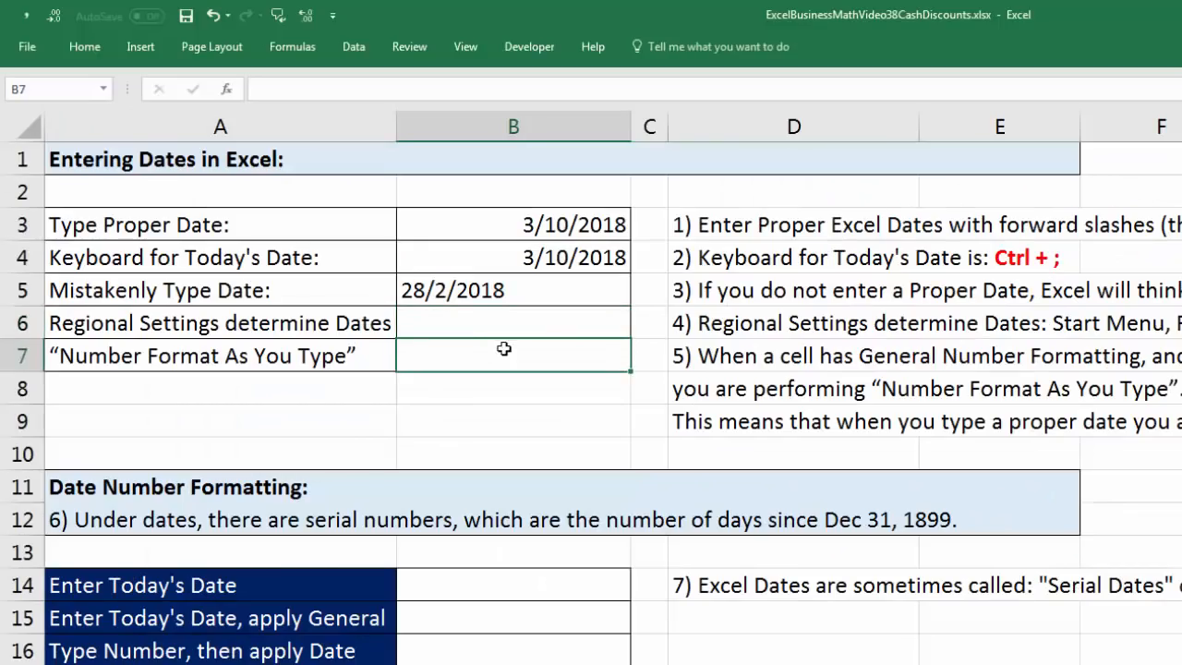
{"action": "right_click", "coordinate": [96, 57]}
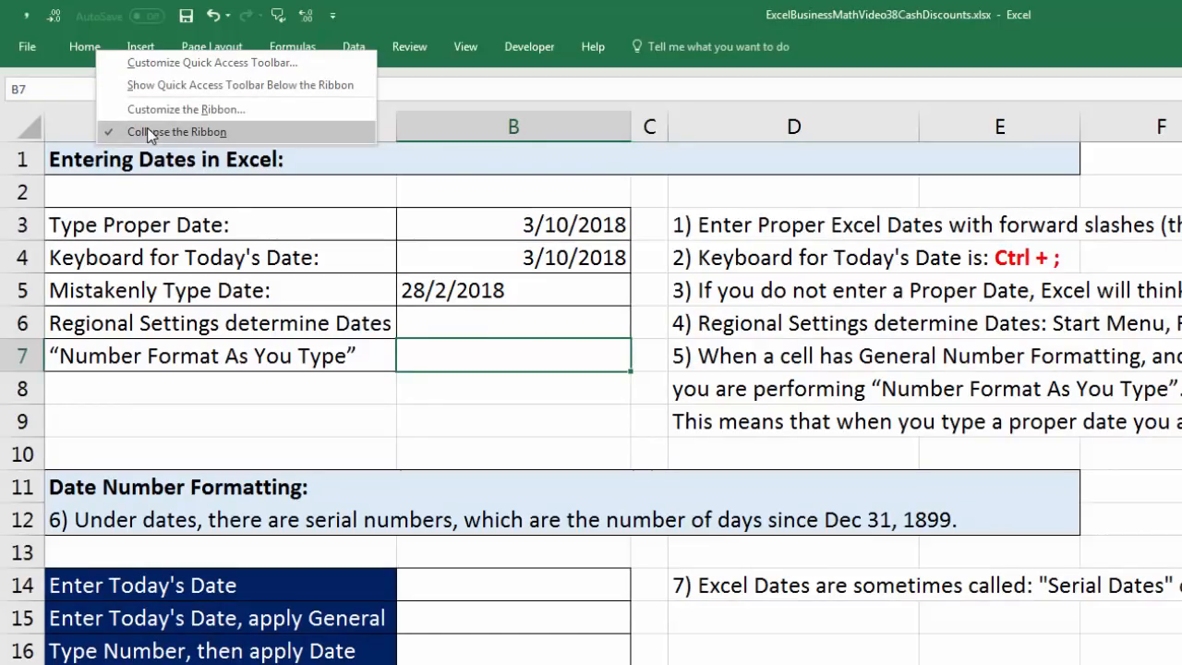
{"action": "key", "text": "Escape"}
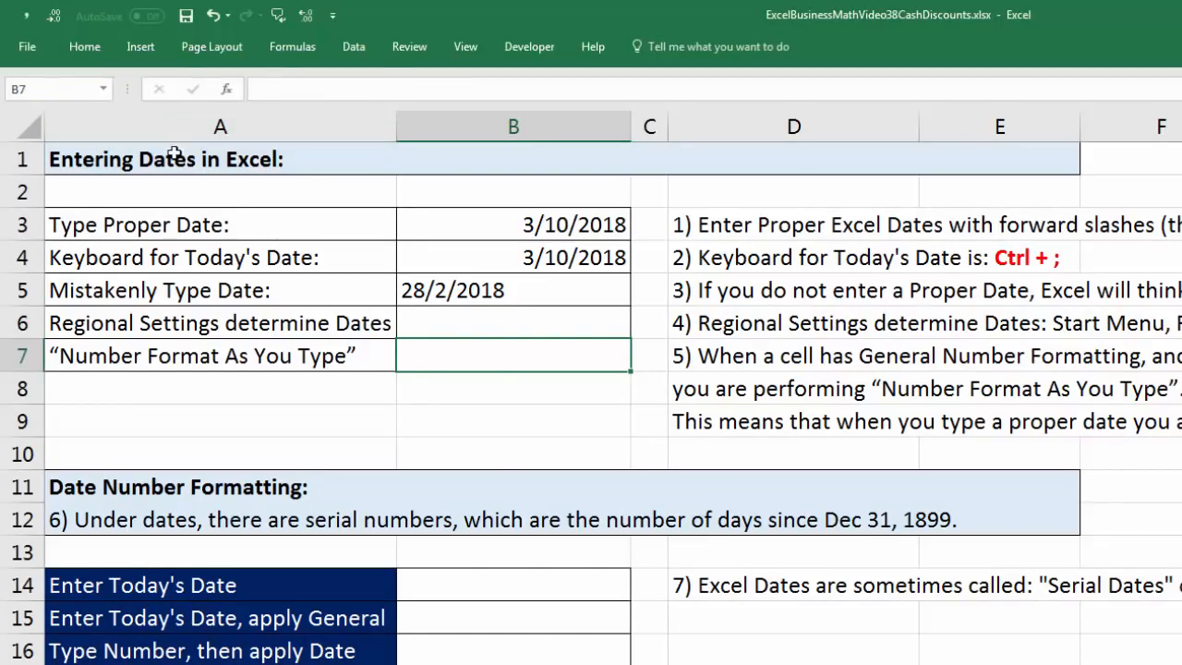
{"action": "key", "text": "ctrl+F1"}
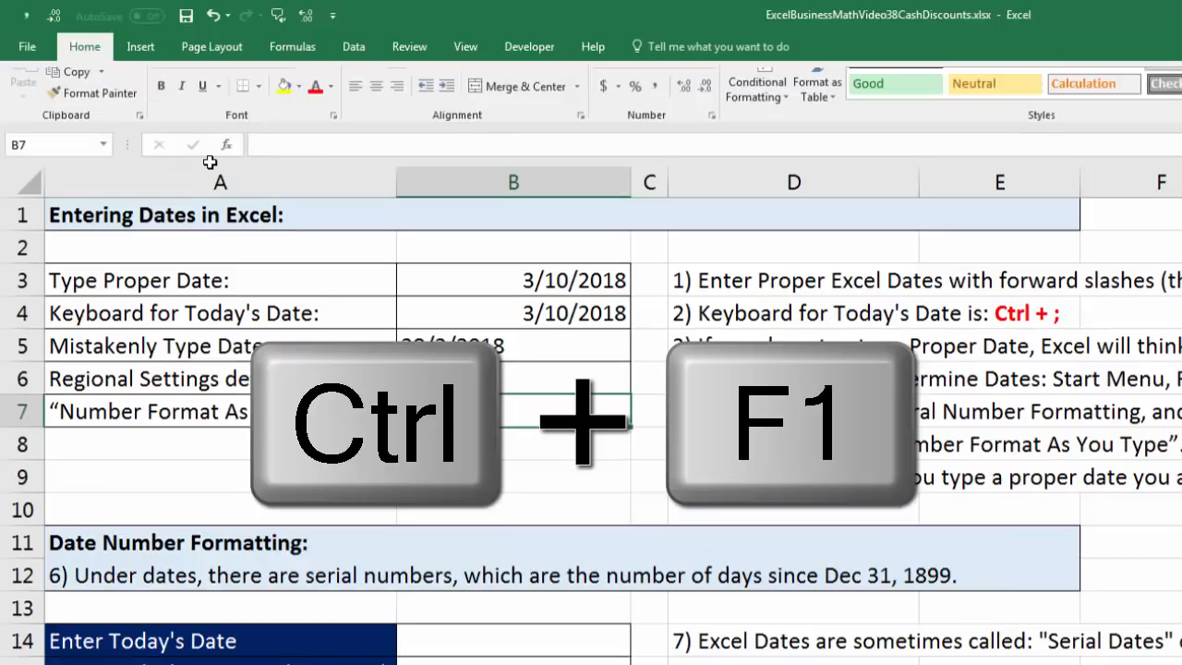
{"action": "key", "text": "ctrl+F1"}
{"action": "key", "text": "ctrl+F1"}
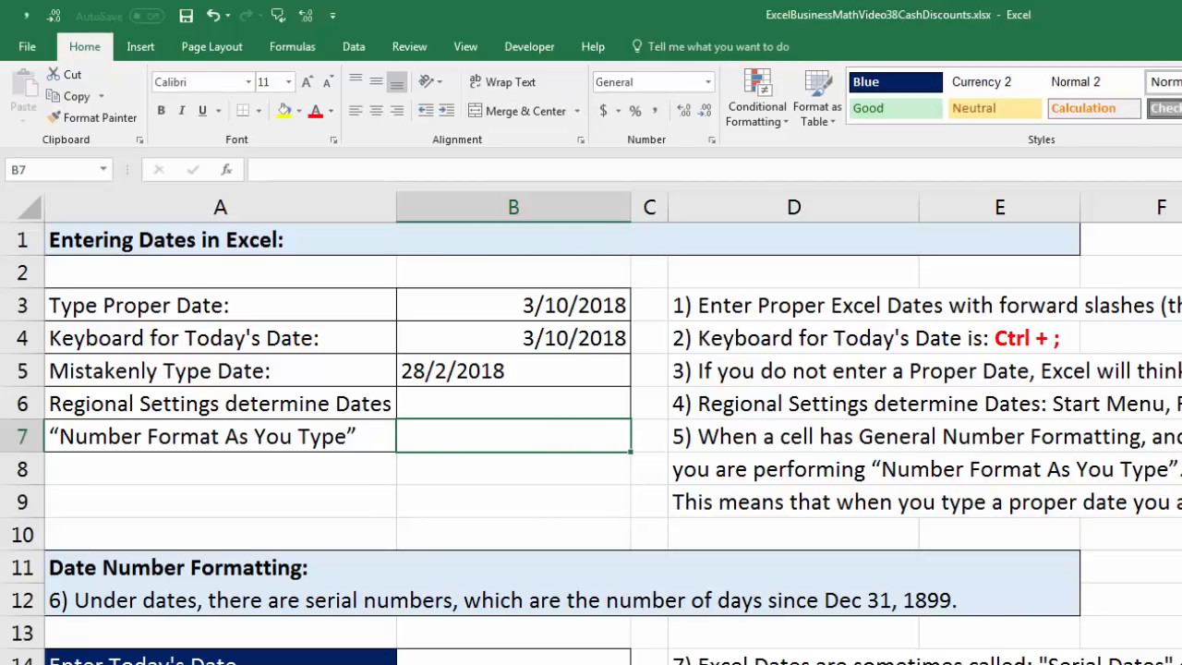
Insert today's date as a fixed value in cell B7 and in the "Enter Today's Date" cell B14.
{"action": "key", "text": "ctrl+semicolon"}
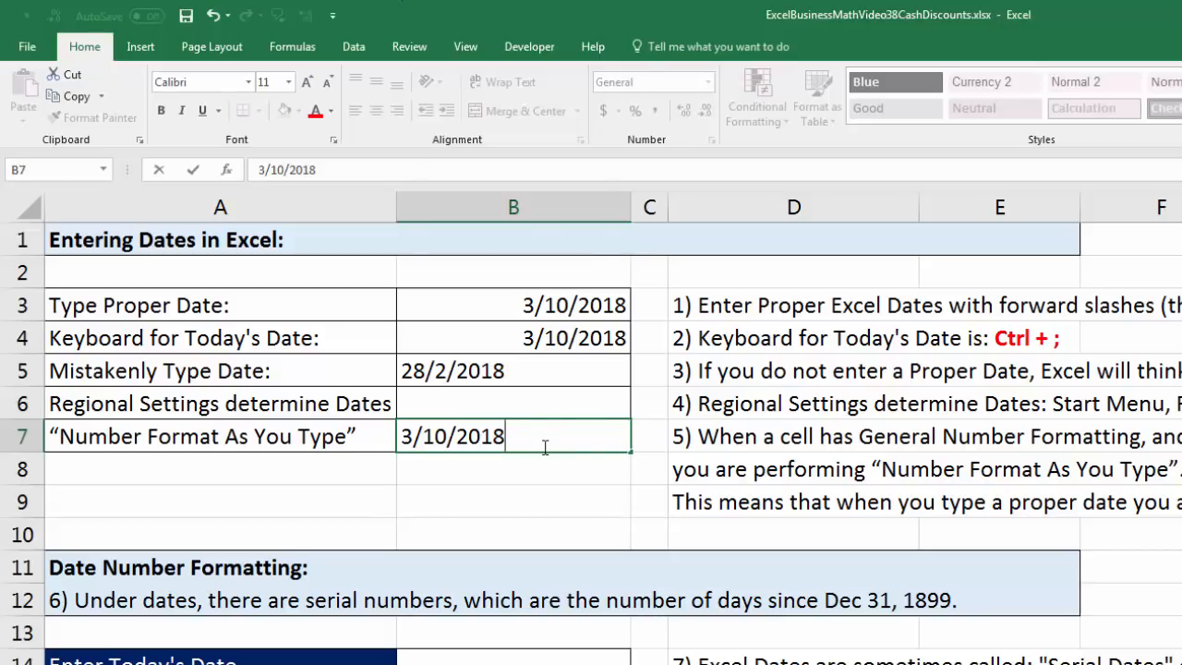
{"action": "key", "text": "ctrl+Return"}
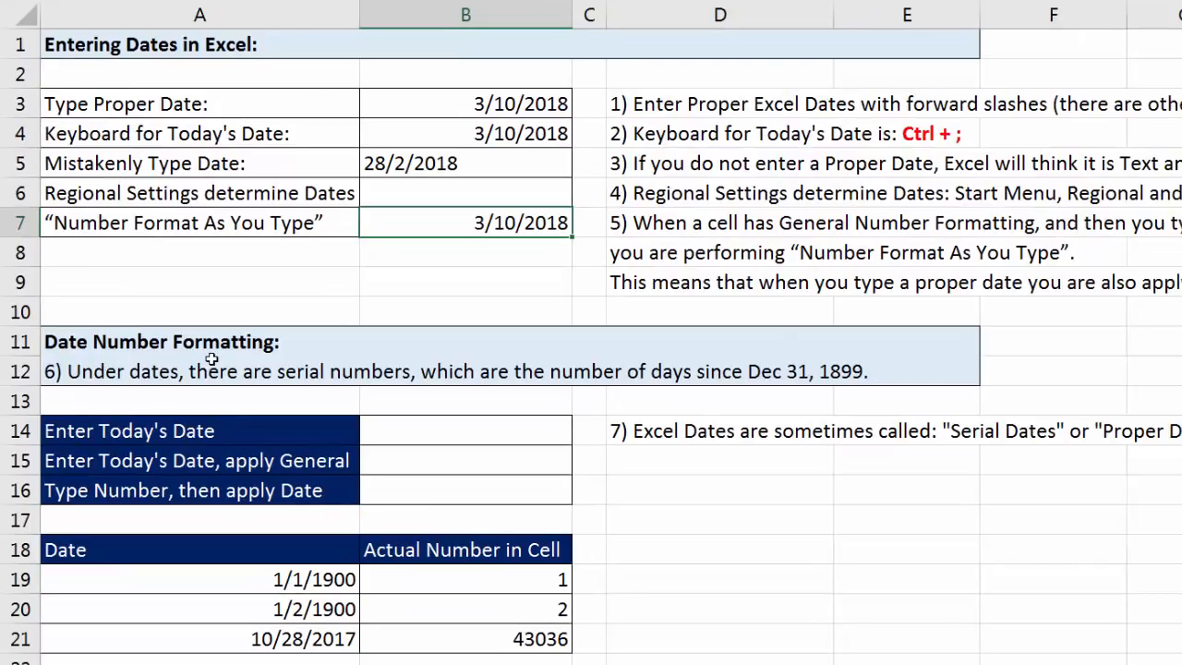
{"action": "left_click", "coordinate": [406, 429]}
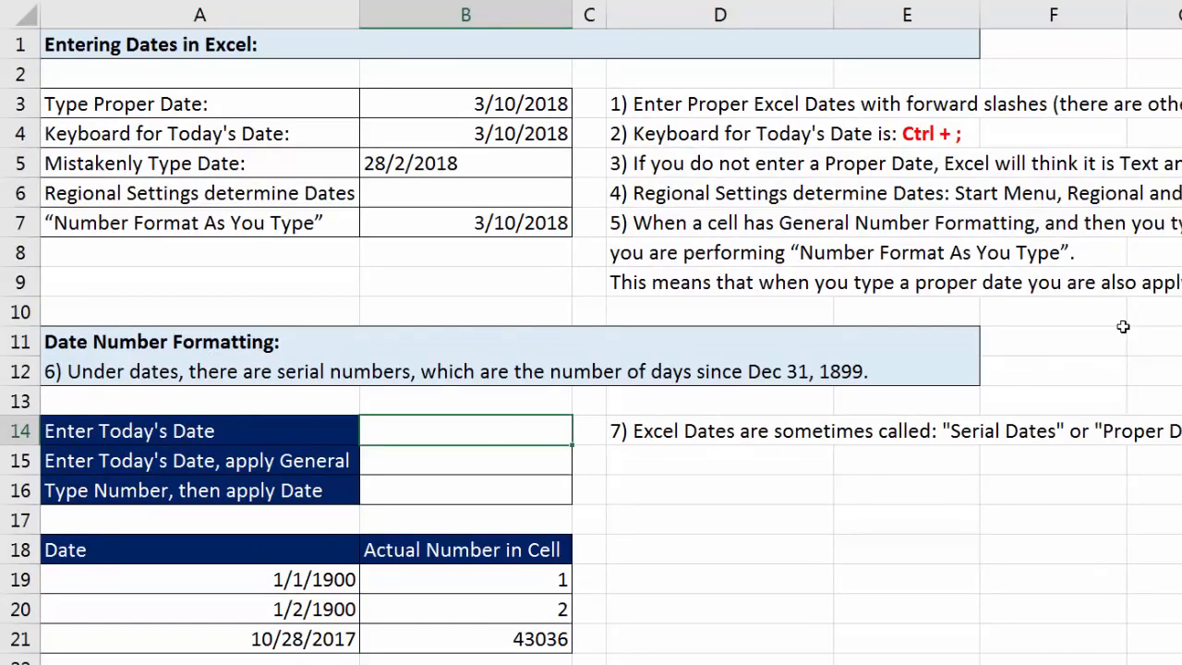
{"action": "key", "text": "ctrl+semicolon"}
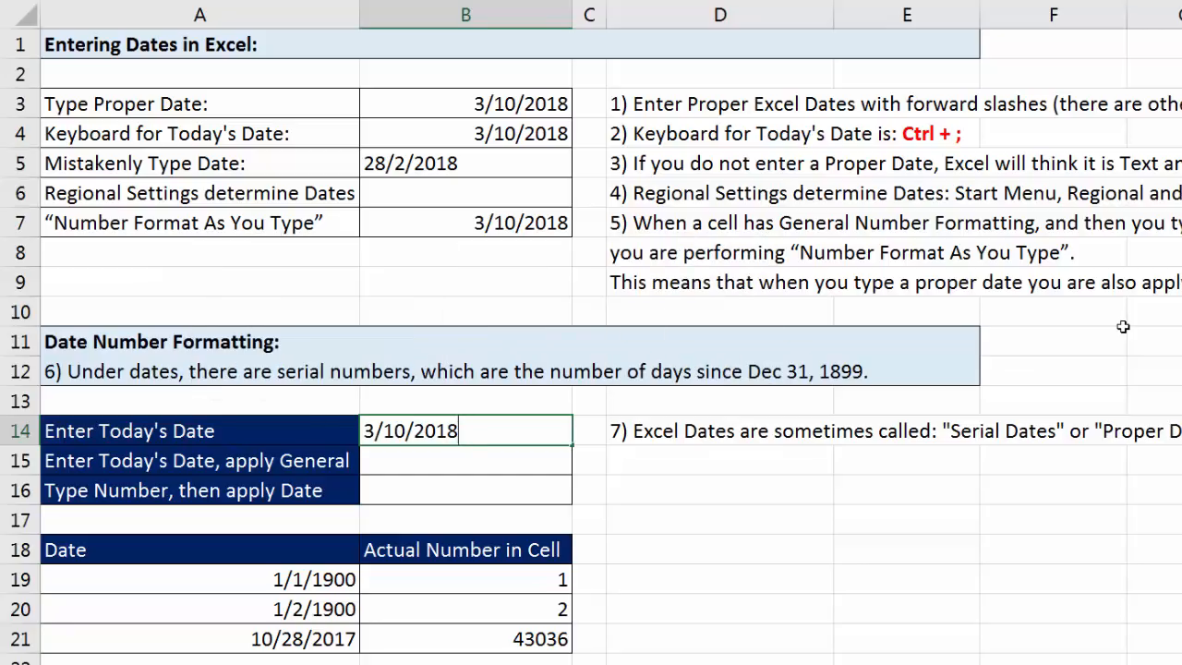
{"action": "key", "text": "Return"}
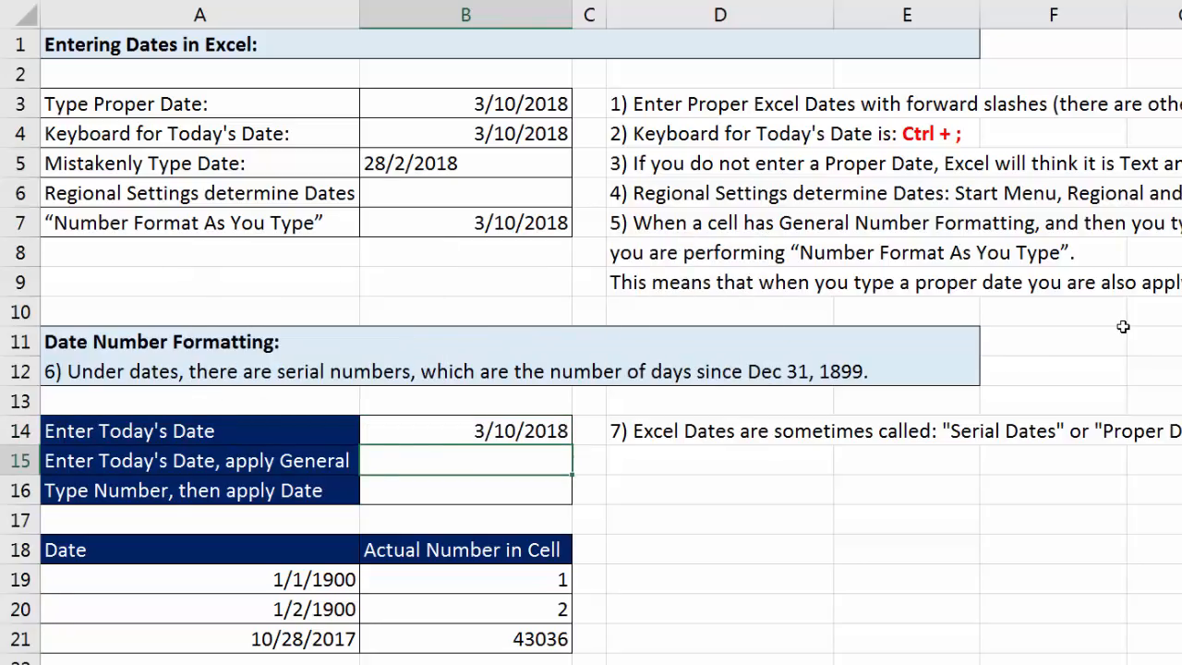
Insert today's date in cell B15 and apply the General number format to it.
{"action": "key", "text": "ctrl+semicolon"}
{"action": "key", "text": "ctrl+Return"}
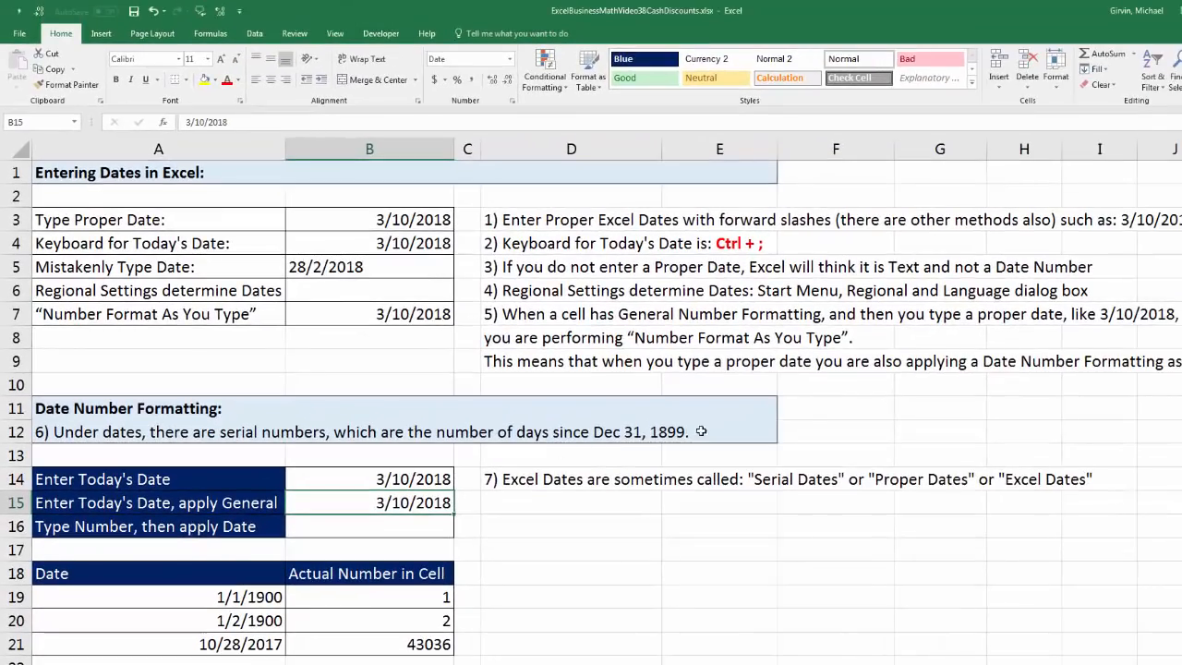
{"action": "left_click", "coordinate": [510, 60]}
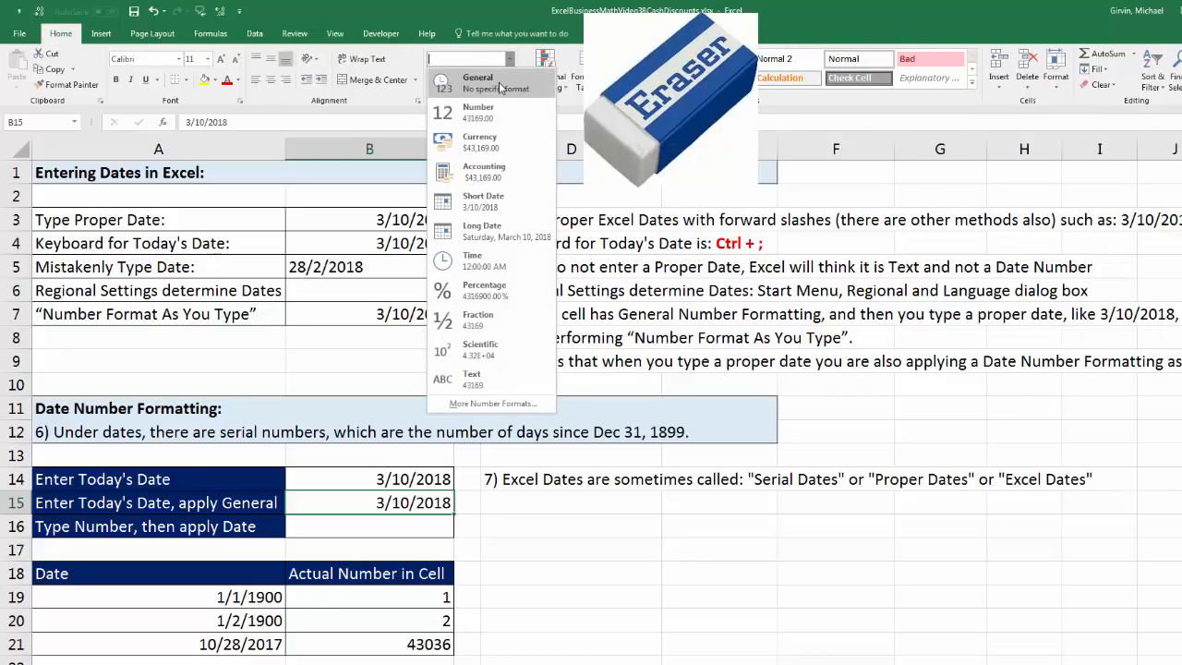
{"action": "key", "text": "Escape"}
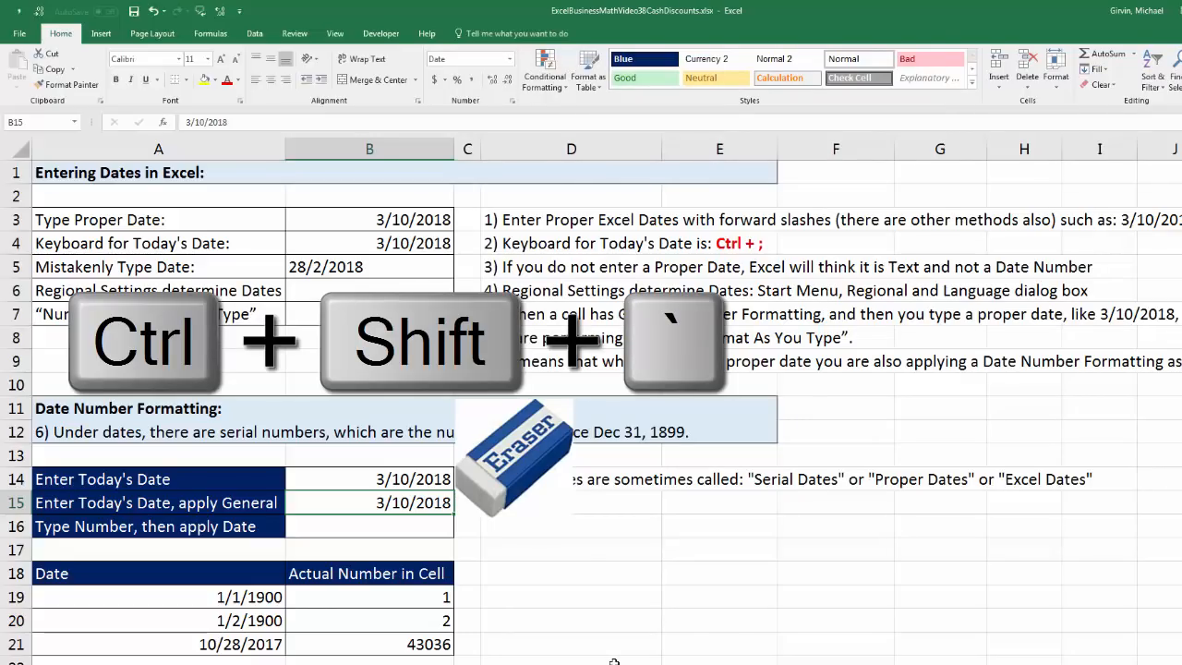
{"action": "key", "text": "ctrl+shift+grave"}
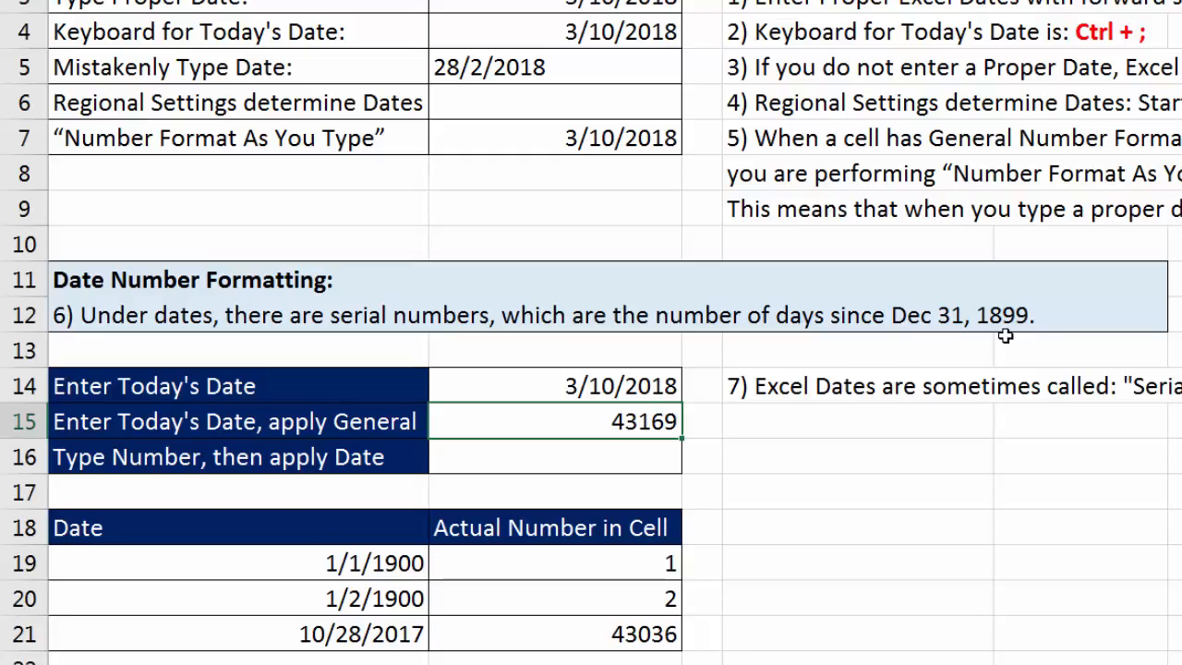
{"action": "left_click", "coordinate": [521, 562]}
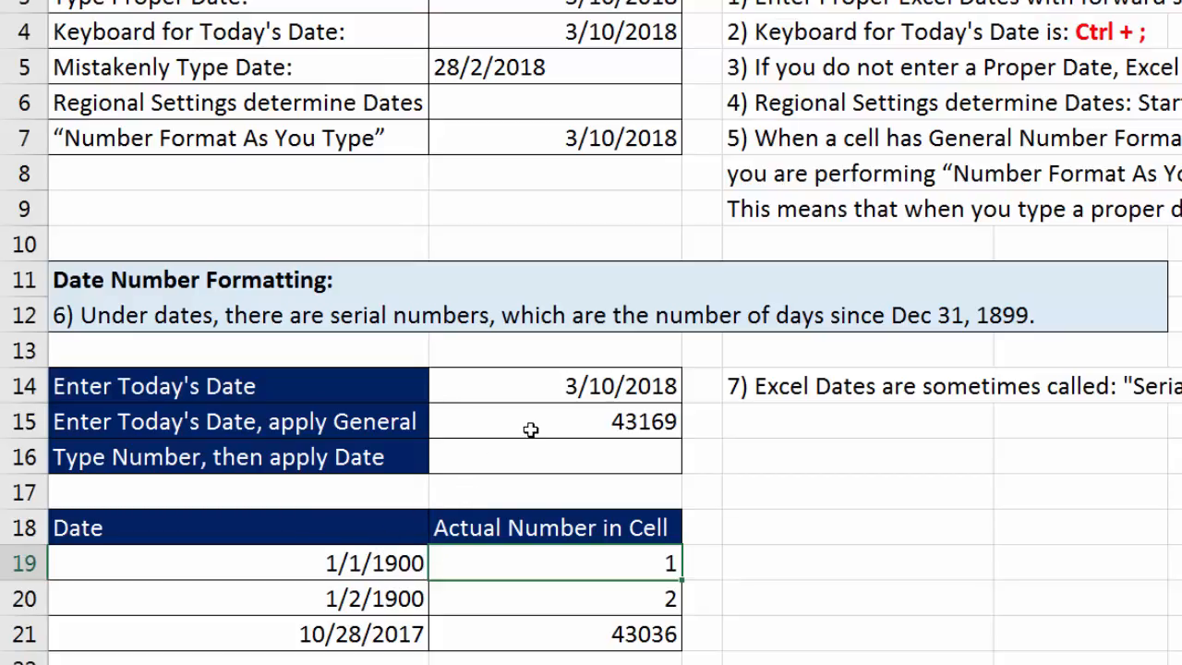
{"action": "left_click", "coordinate": [387, 559]}
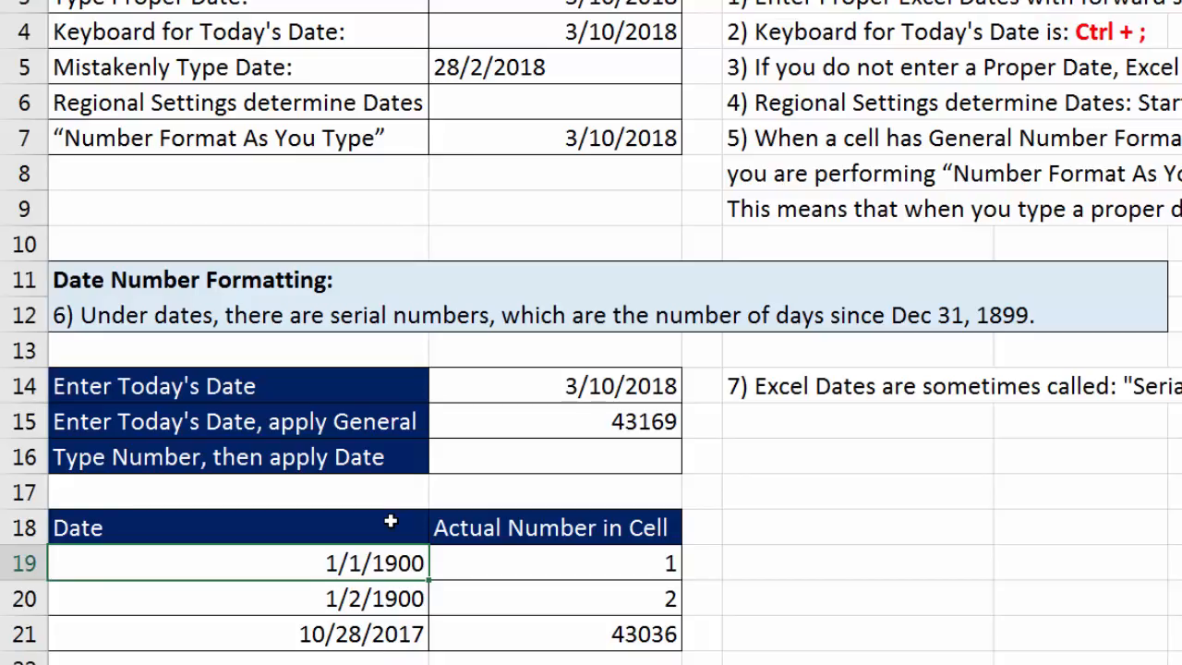
Enter the number 43169 in cell B16 and apply the Short Date number format to it.
{"action": "left_click", "coordinate": [572, 460]}
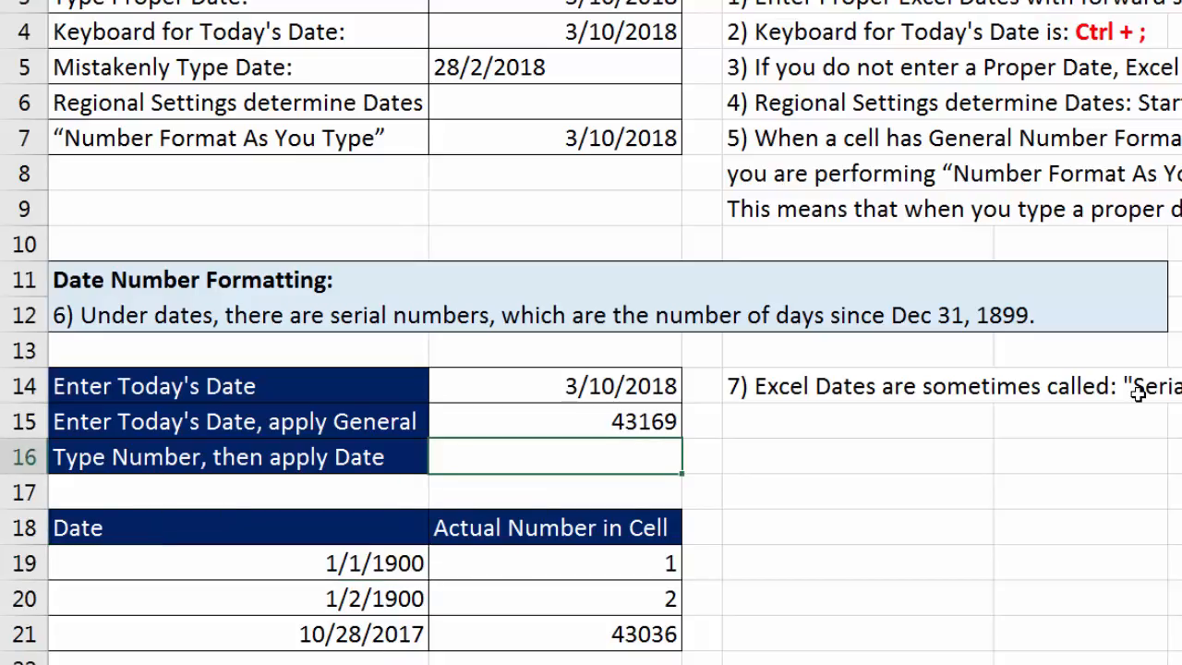
{"action": "type", "text": "43169"}
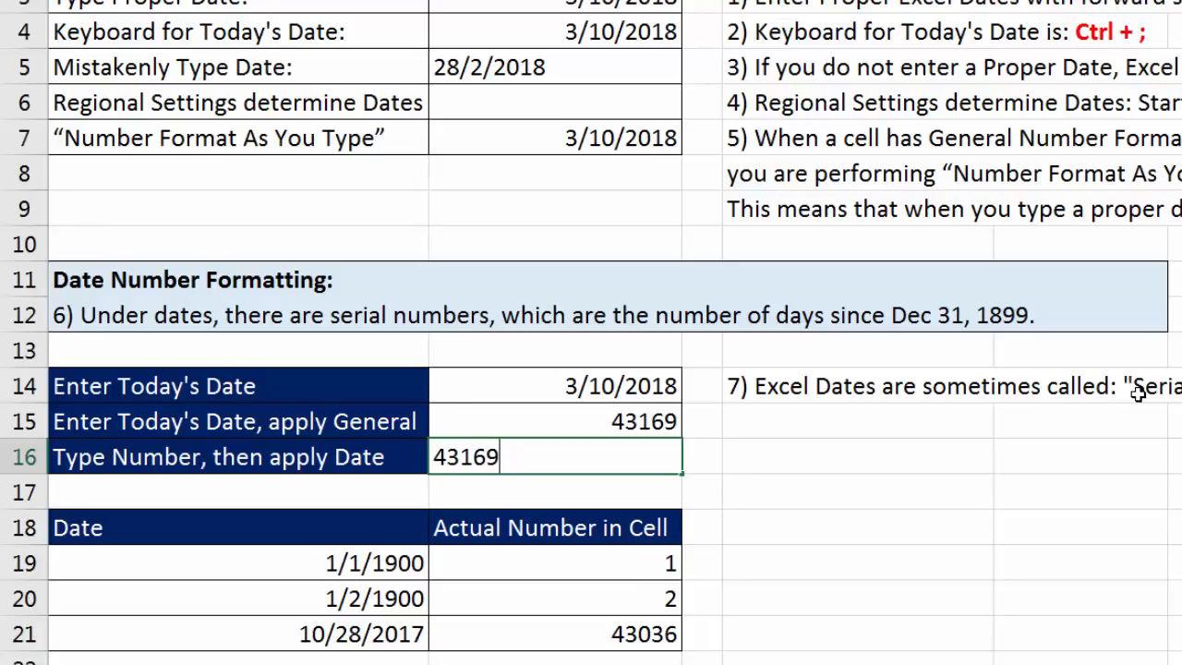
{"action": "key", "text": "ctrl+Return"}
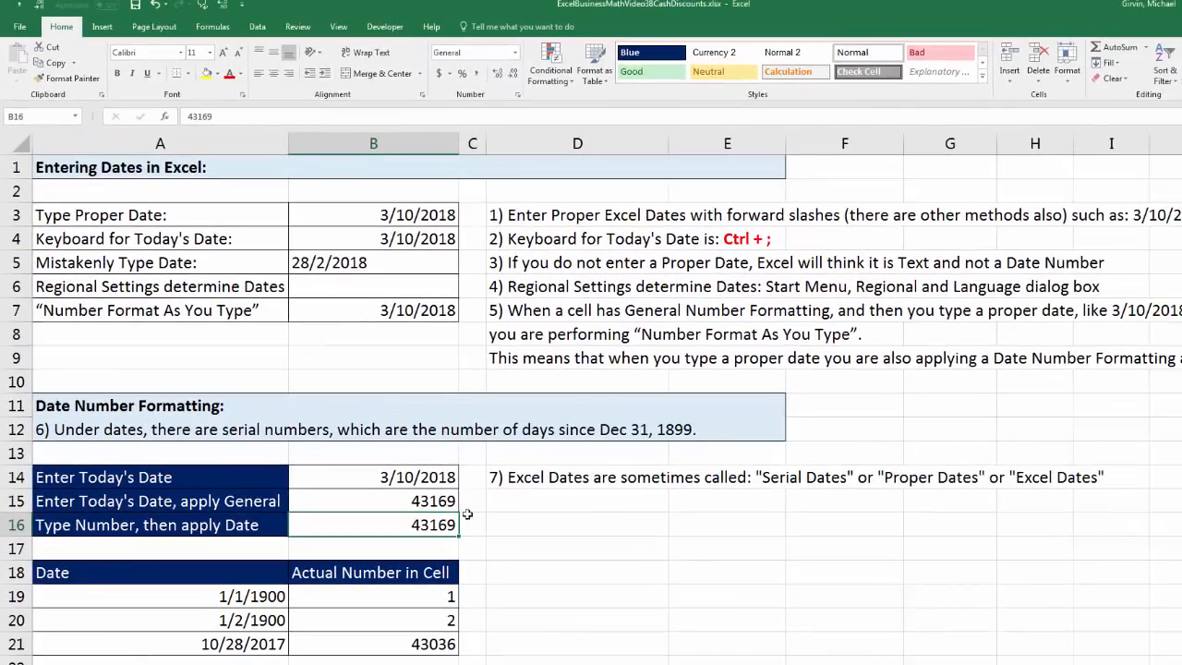
{"action": "left_click", "coordinate": [515, 53]}
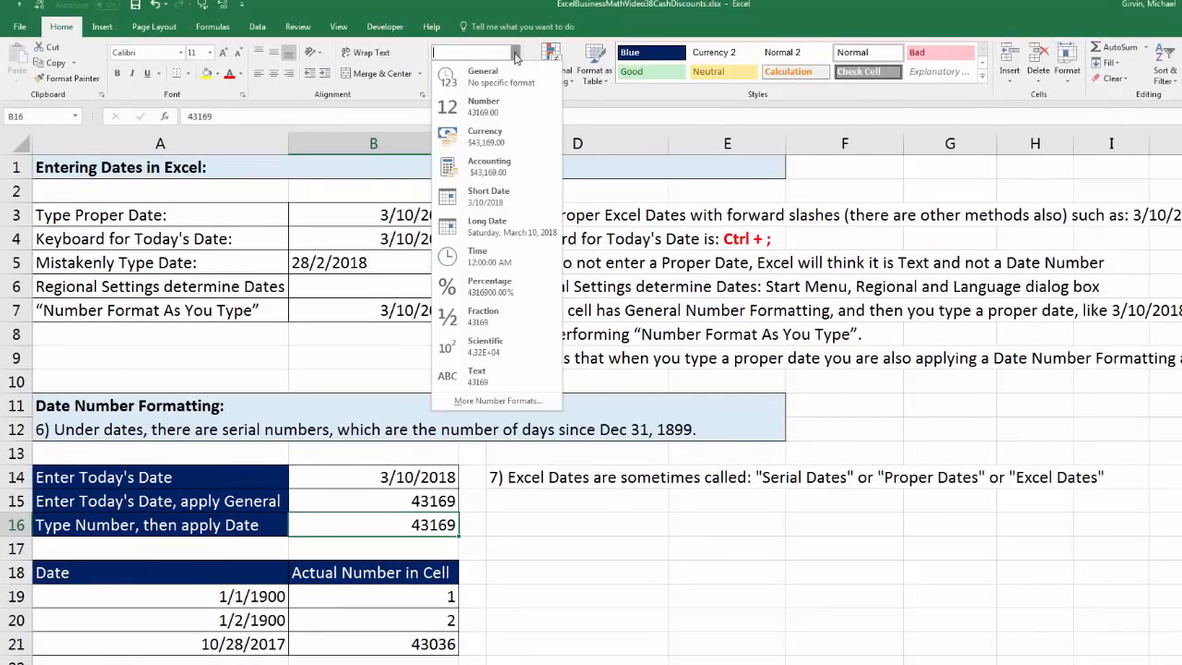
{"action": "left_click", "coordinate": [503, 198]}
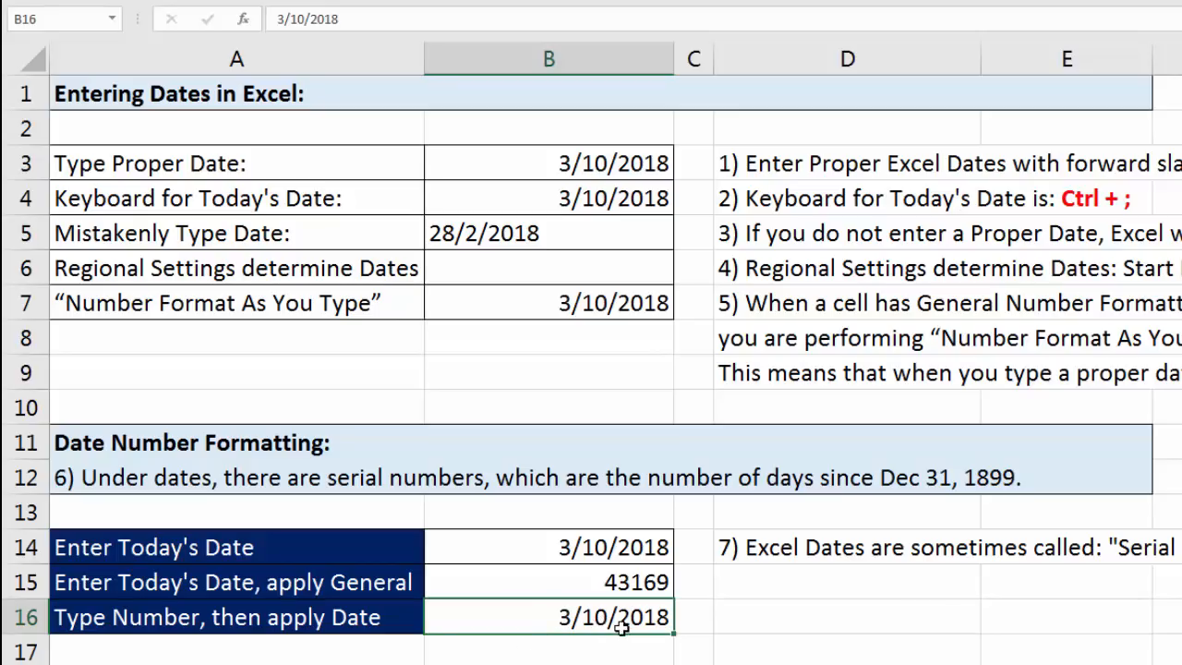
{"action": "left_click", "coordinate": [636, 583]}
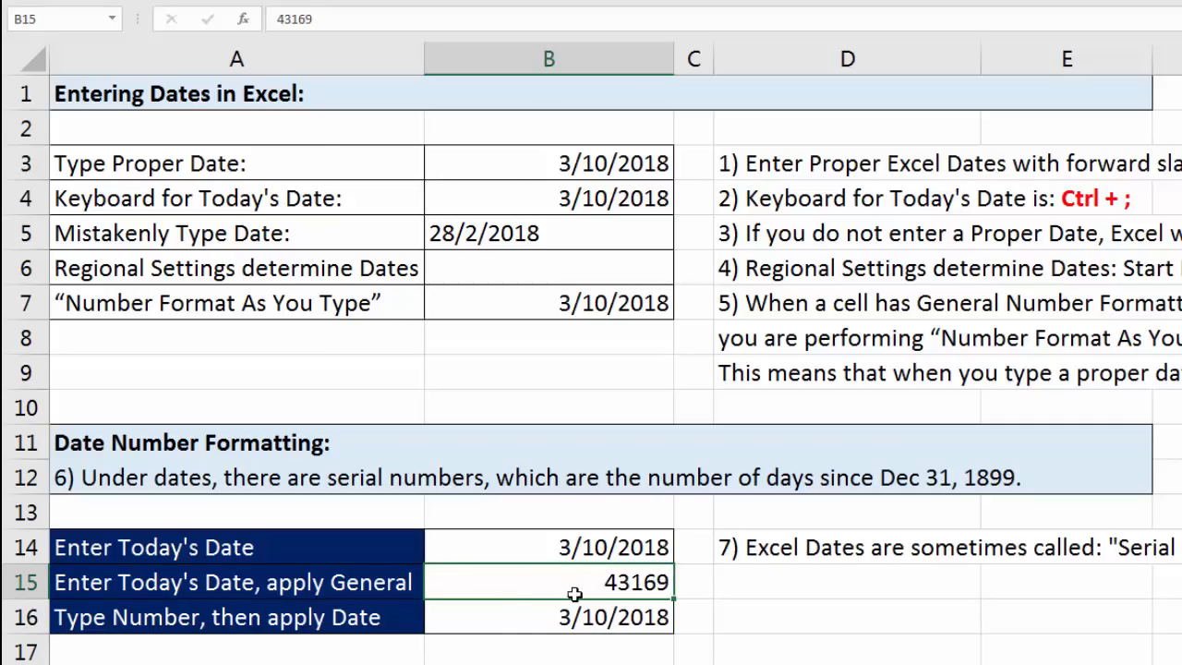
{"action": "left_click", "coordinate": [558, 617]}
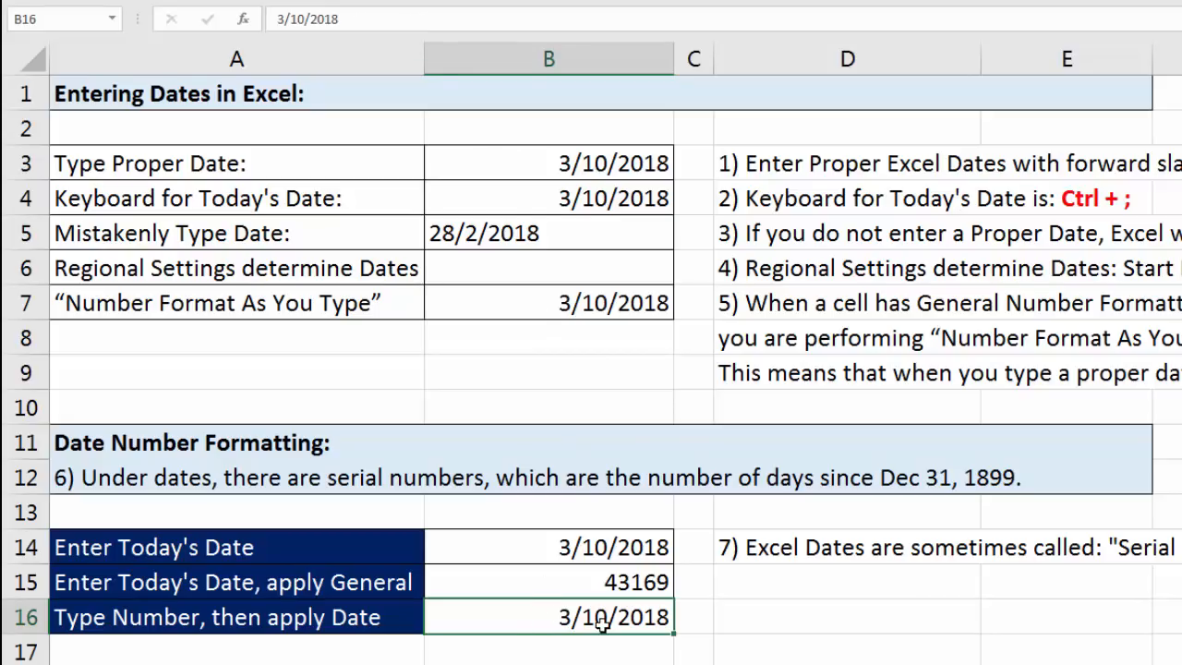
Check cell B15, then examine the Invoice Date and Invoice Payment Date rows in the Date Math section.
{"action": "left_click", "coordinate": [601, 584]}
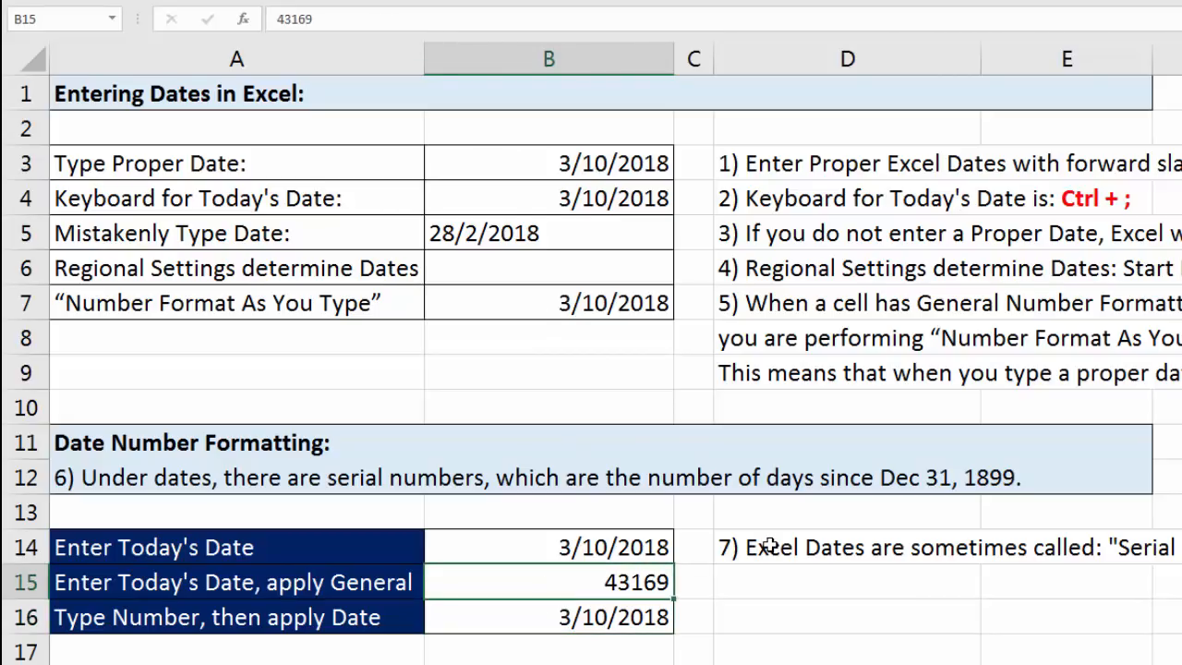
{"action": "scroll", "coordinate": [591, 332], "scroll_direction": "down", "scroll_amount": 1}
{"action": "scroll", "coordinate": [591, 333], "scroll_direction": "down", "scroll_amount": 6}
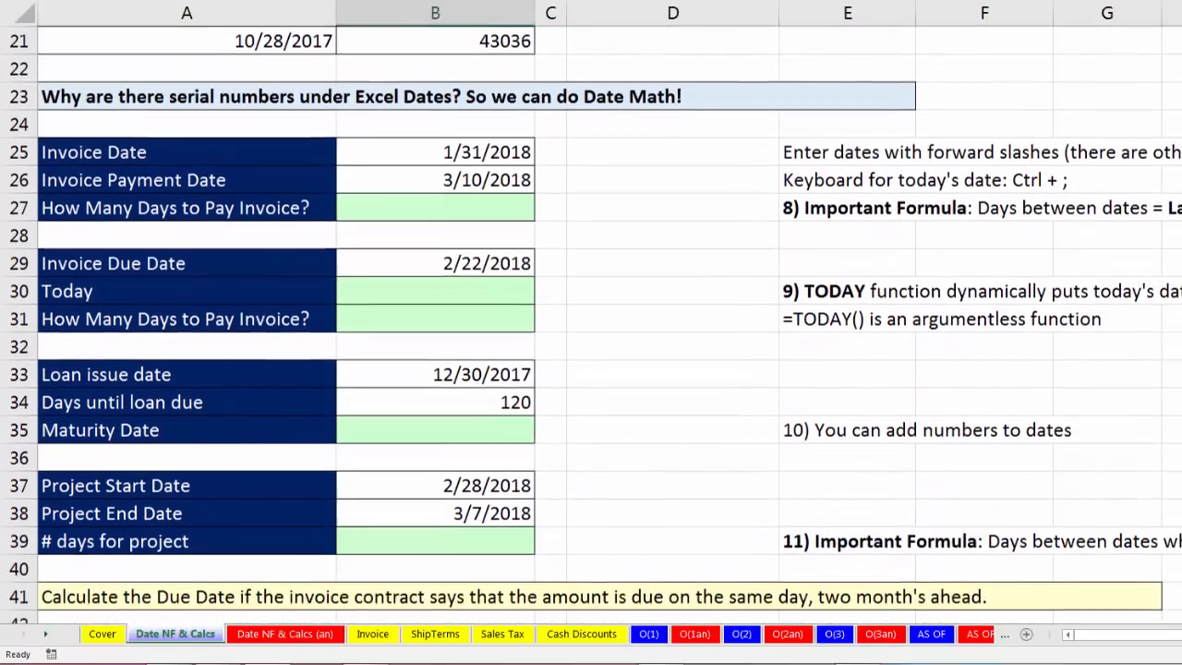
{"action": "scroll", "coordinate": [364, 79], "scroll_direction": "down", "scroll_amount": 1}
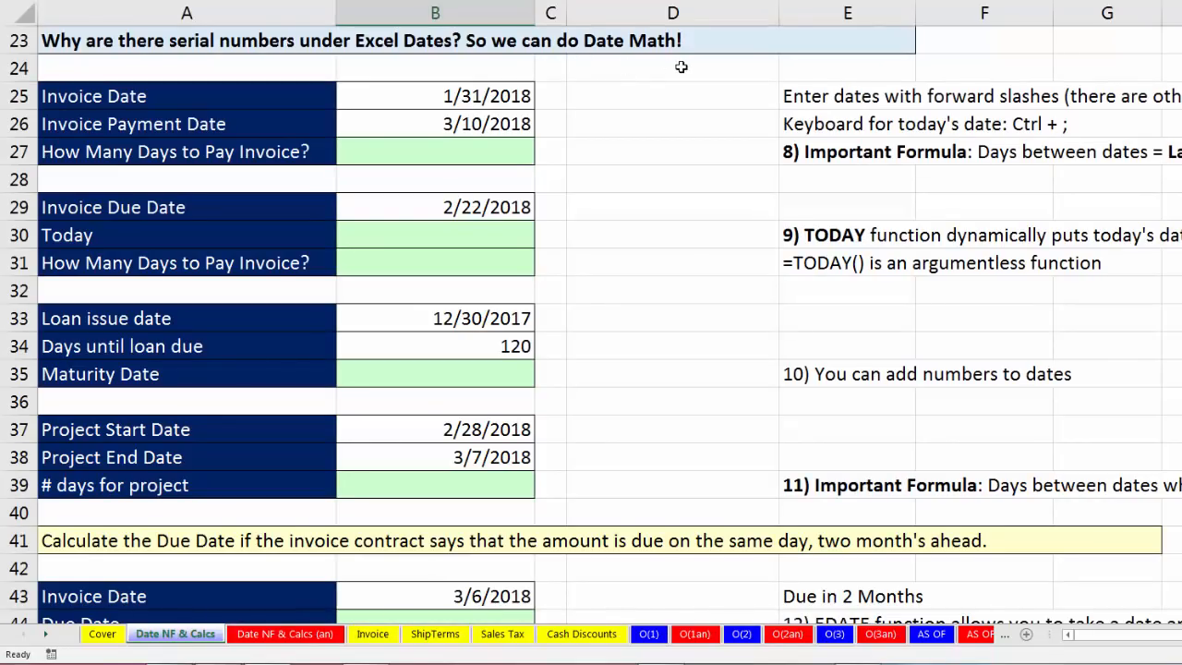
{"action": "left_click", "coordinate": [484, 95]}
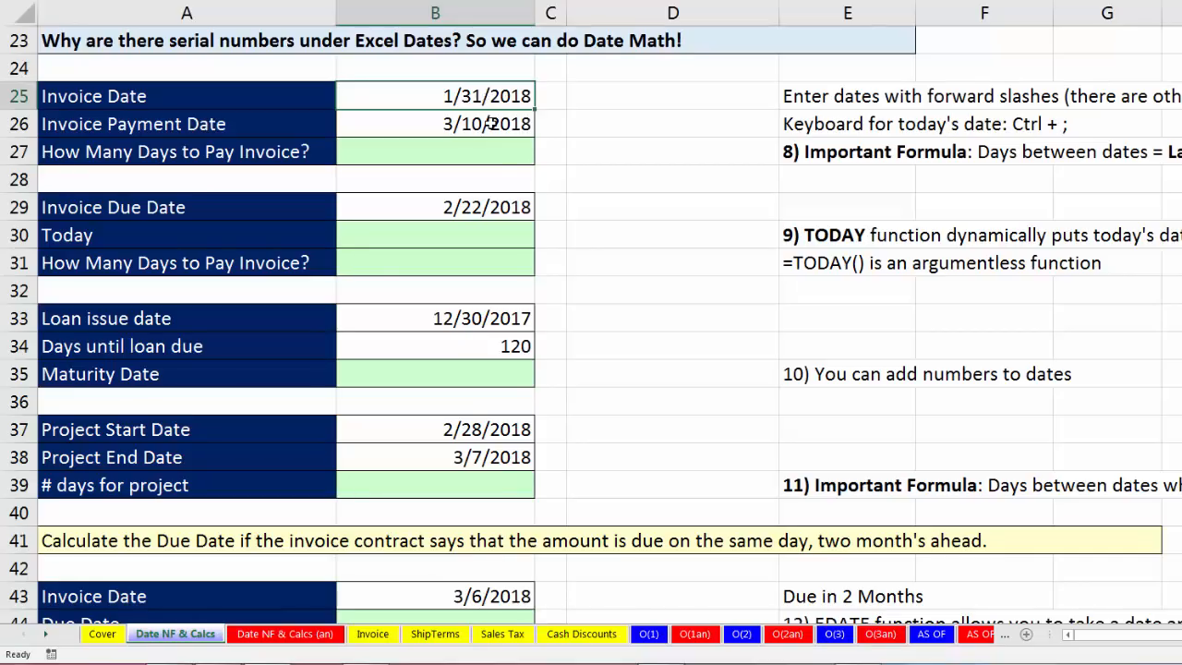
{"action": "left_click", "coordinate": [491, 124]}
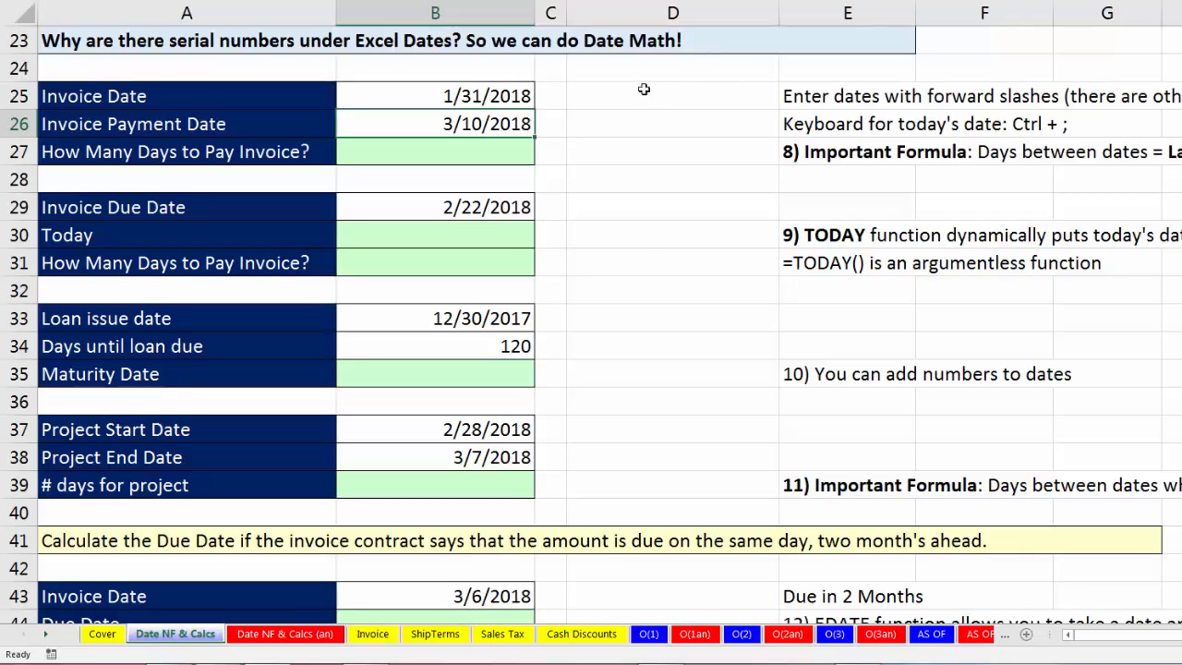
{"action": "key", "text": "Down"}
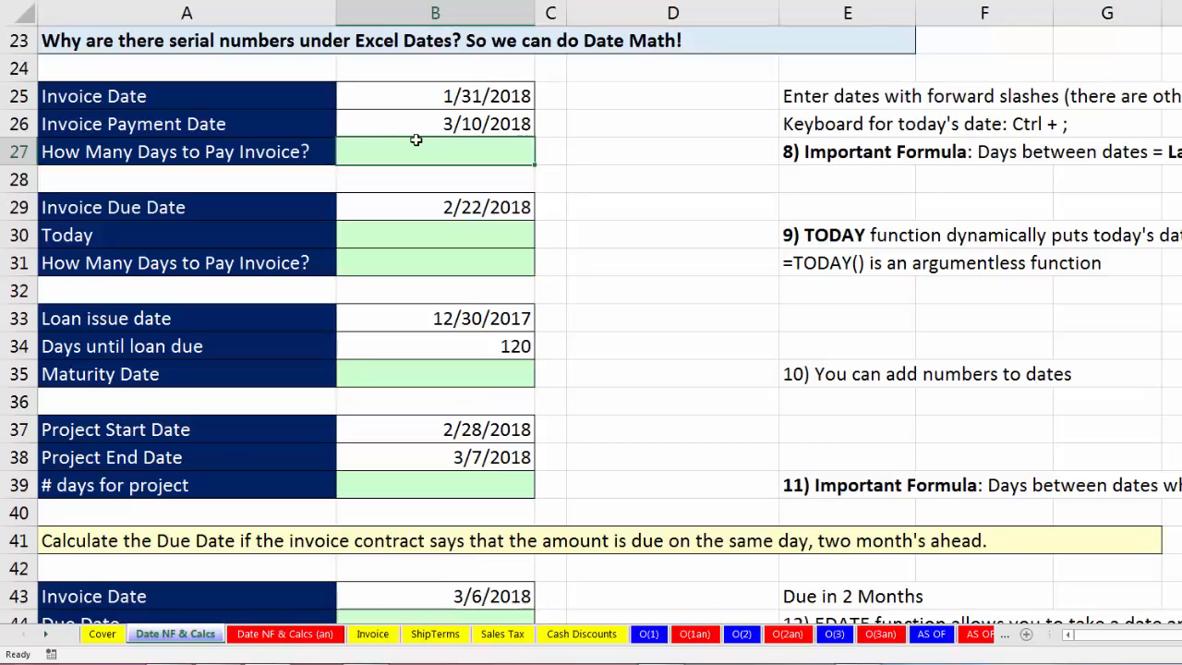
{"action": "left_click", "coordinate": [228, 99]}
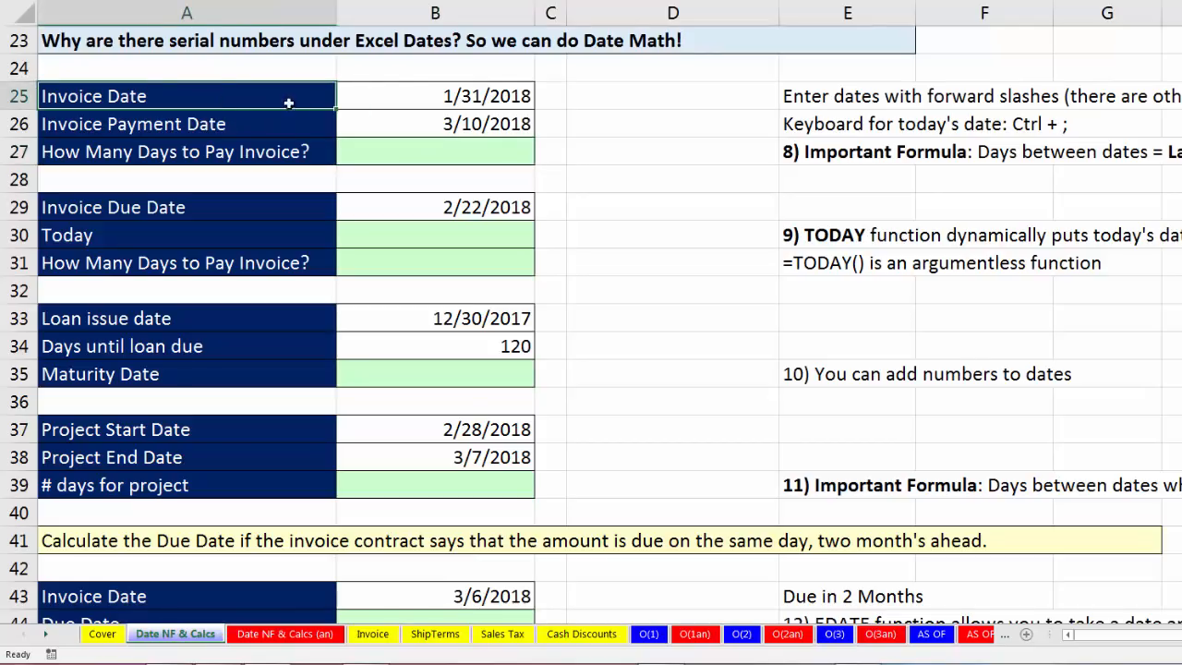
{"action": "left_click", "coordinate": [396, 93]}
{"action": "left_click", "coordinate": [217, 121]}
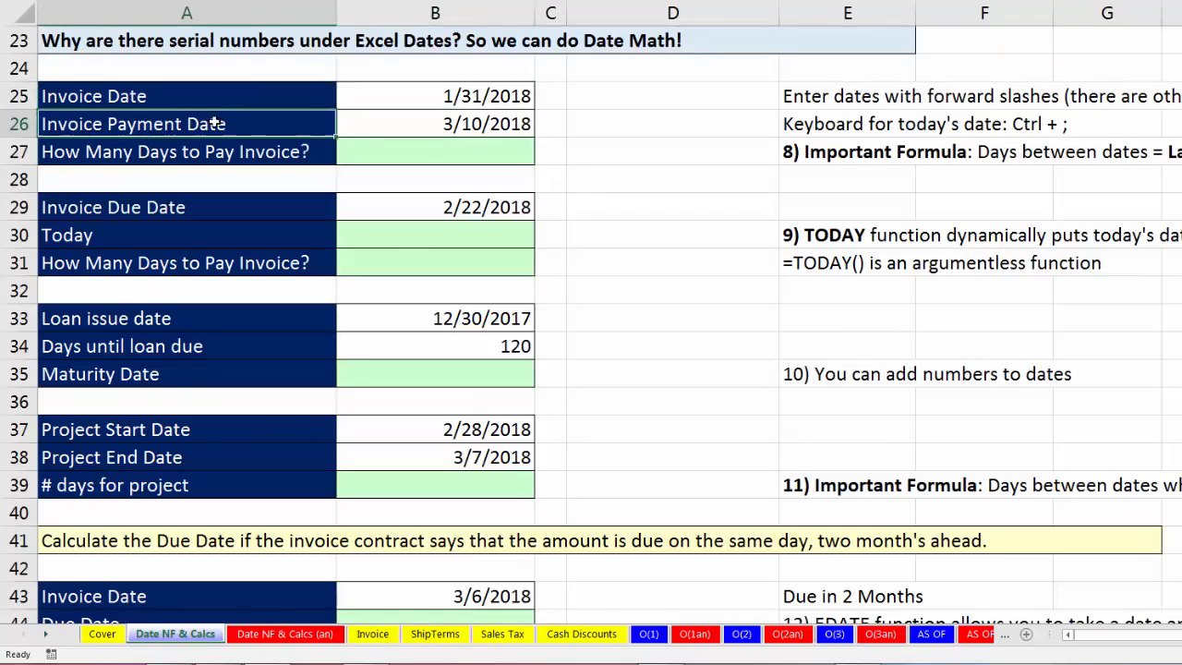
{"action": "left_click", "coordinate": [420, 123]}
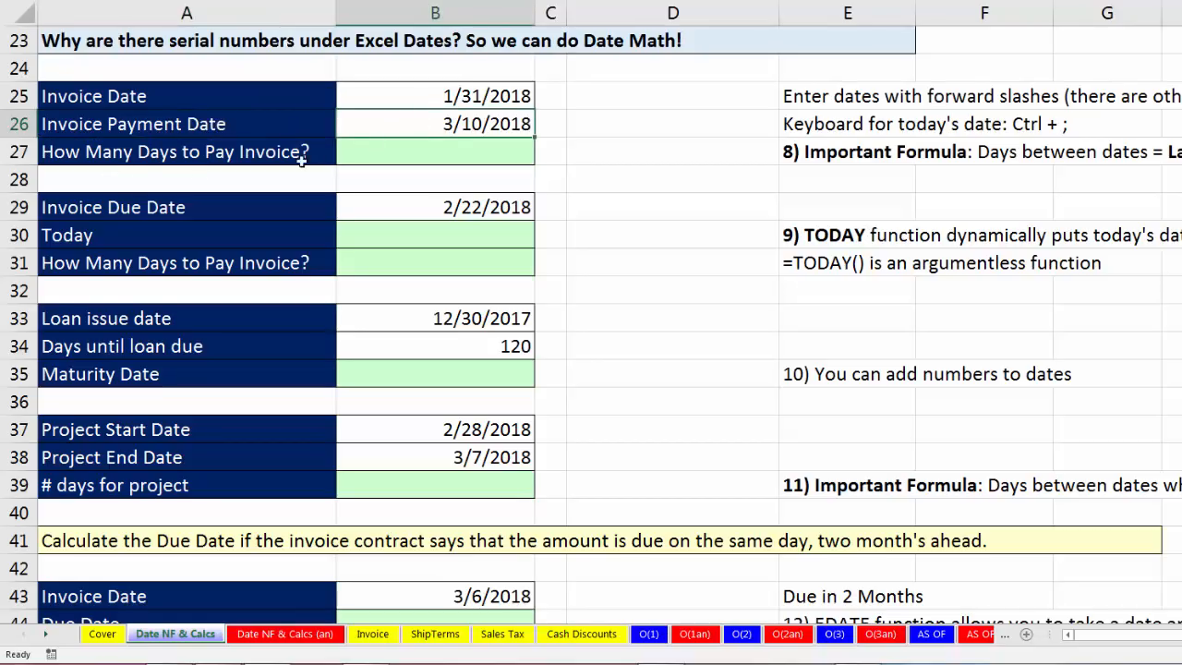
Calculate the days to pay the invoice in cell B27 with the formula =B26-B25.
{"action": "left_click", "coordinate": [426, 149]}
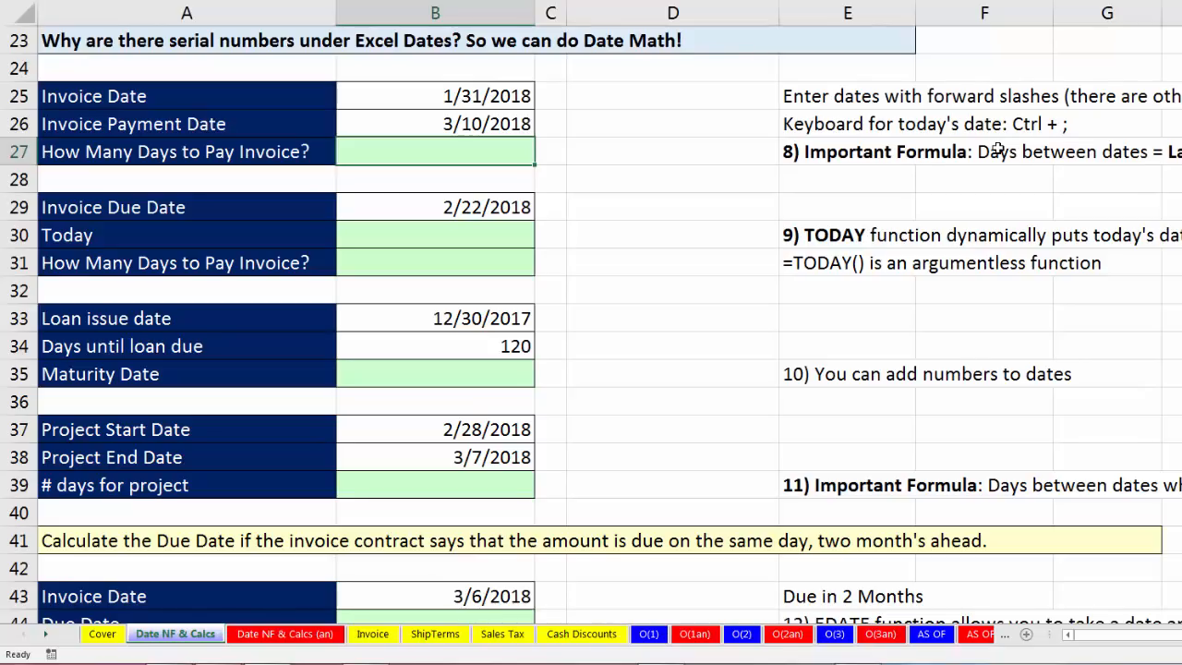
{"action": "type", "text": "="}
{"action": "key", "text": "Up"}
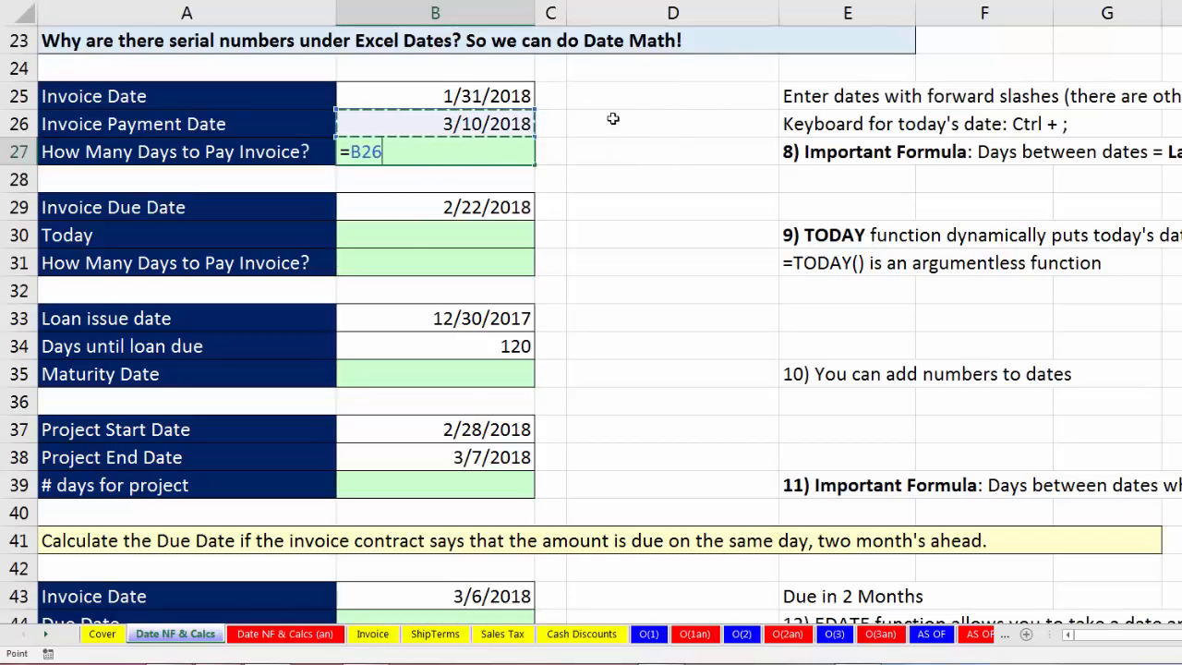
{"action": "type", "text": "-"}
{"action": "key", "text": "Up"}
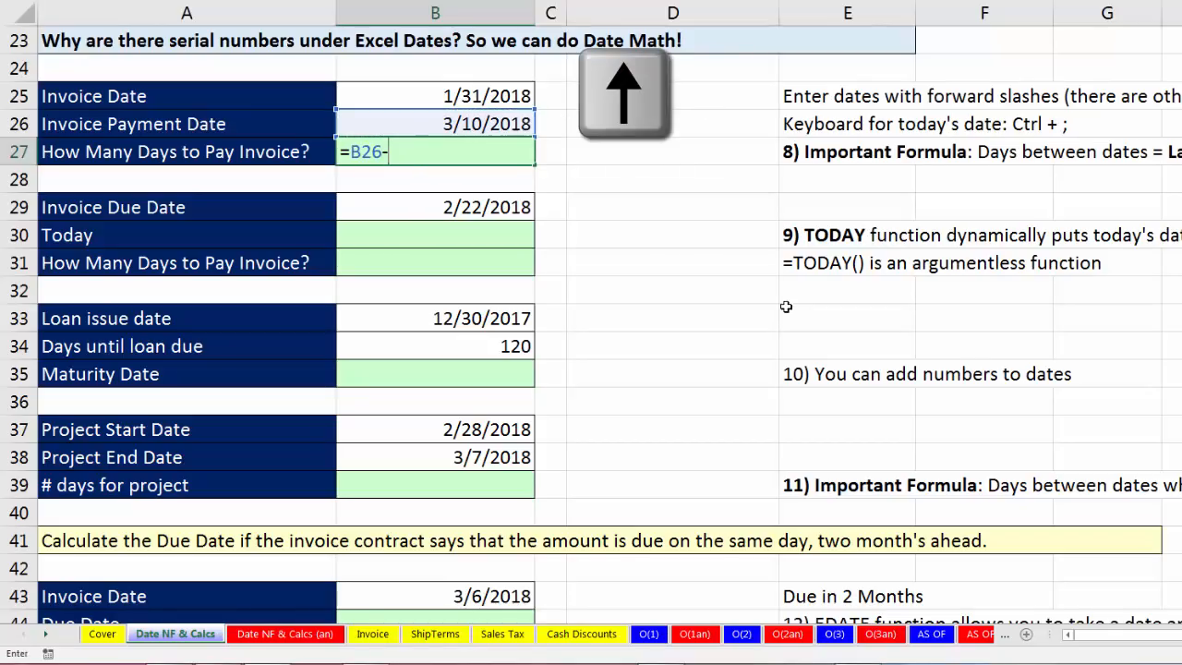
{"action": "key", "text": "Up"}
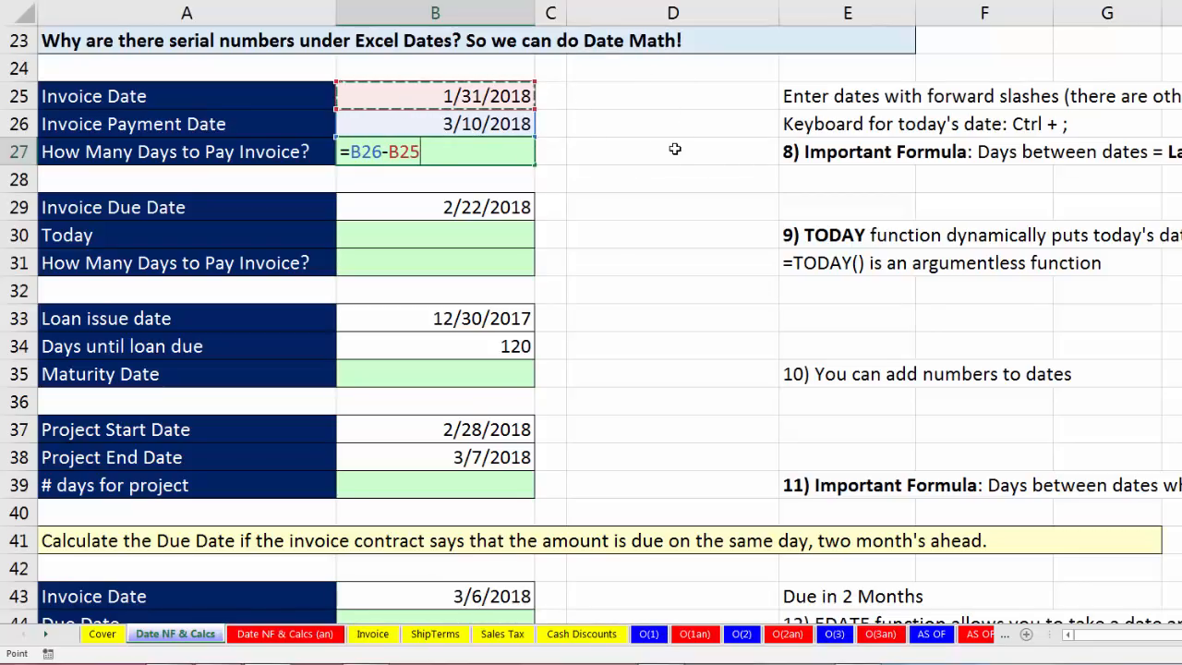
{"action": "key", "text": "Return"}
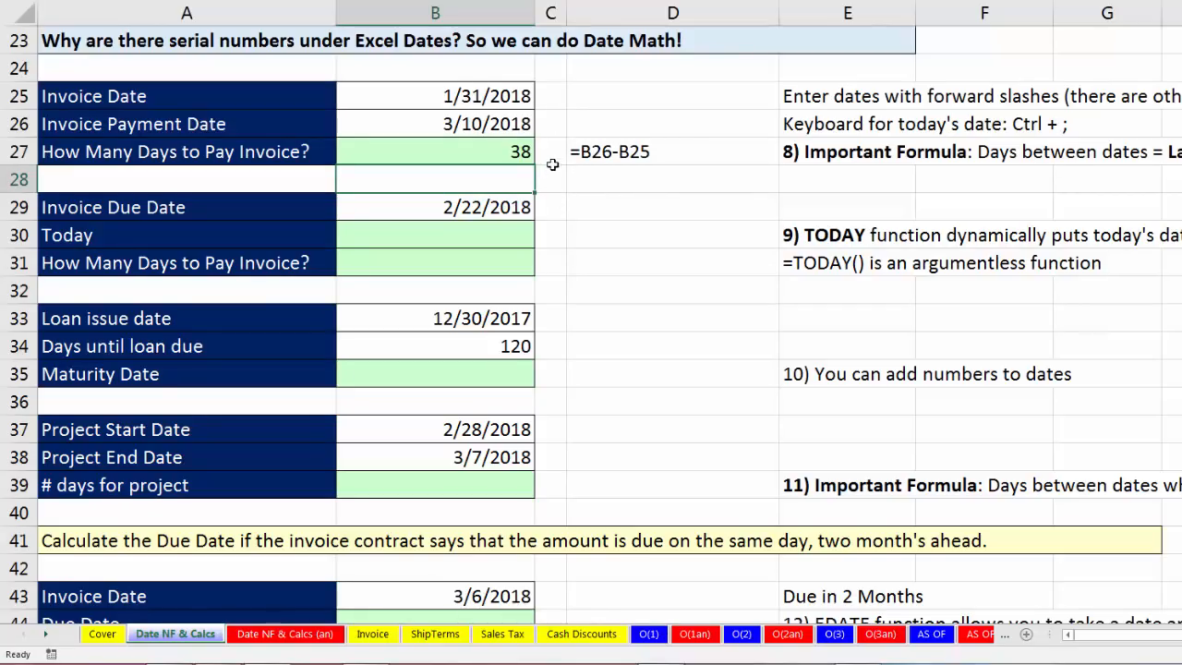
Apply the General number format to the dates in B25:B26 to reveal their serial numbers, and undo it.
{"action": "left_click_drag", "start_coordinate": [466, 90], "coordinate": [480, 113]}
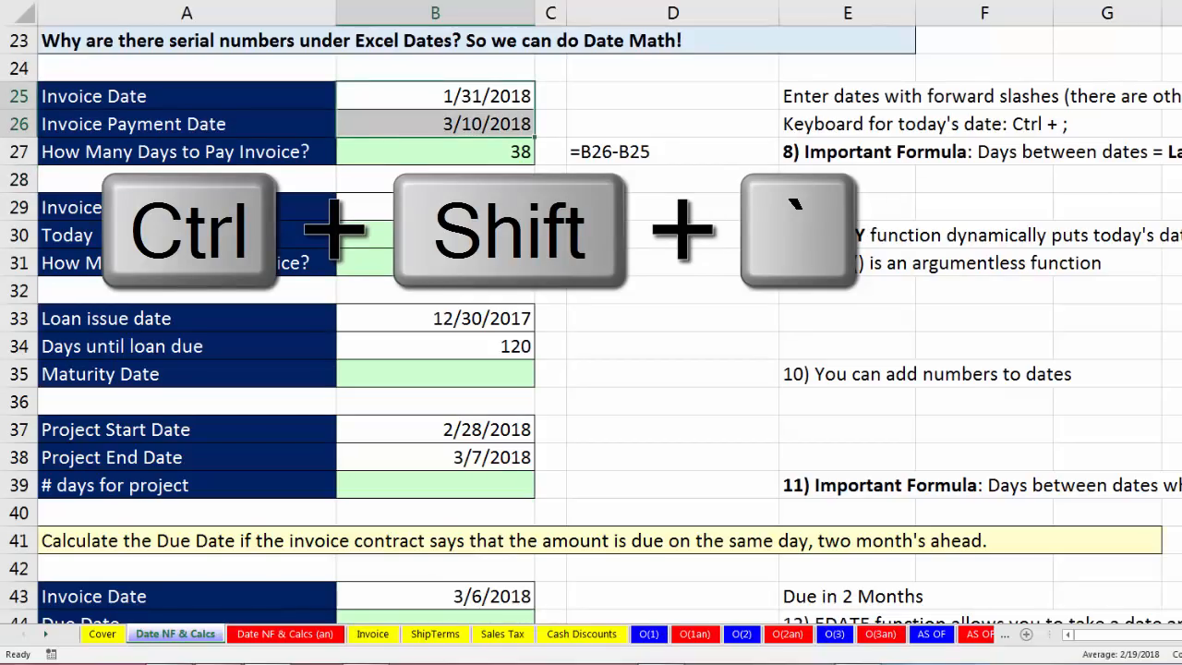
{"action": "key", "text": "ctrl+shift+grave"}
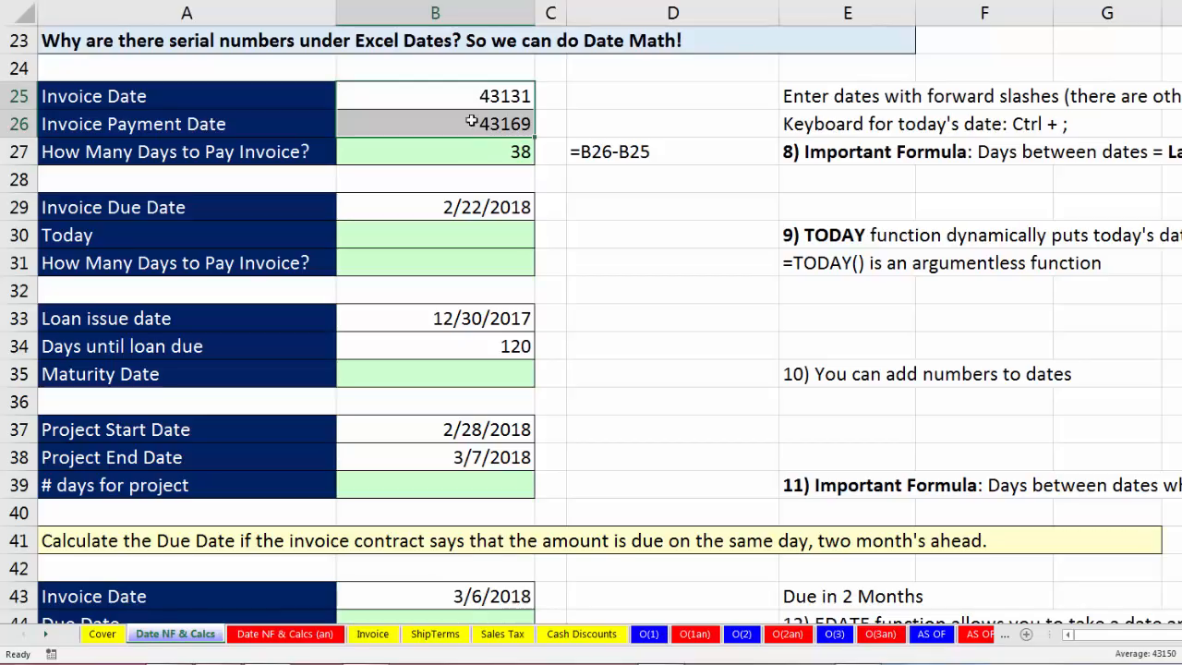
{"action": "key", "text": "ctrl+z"}
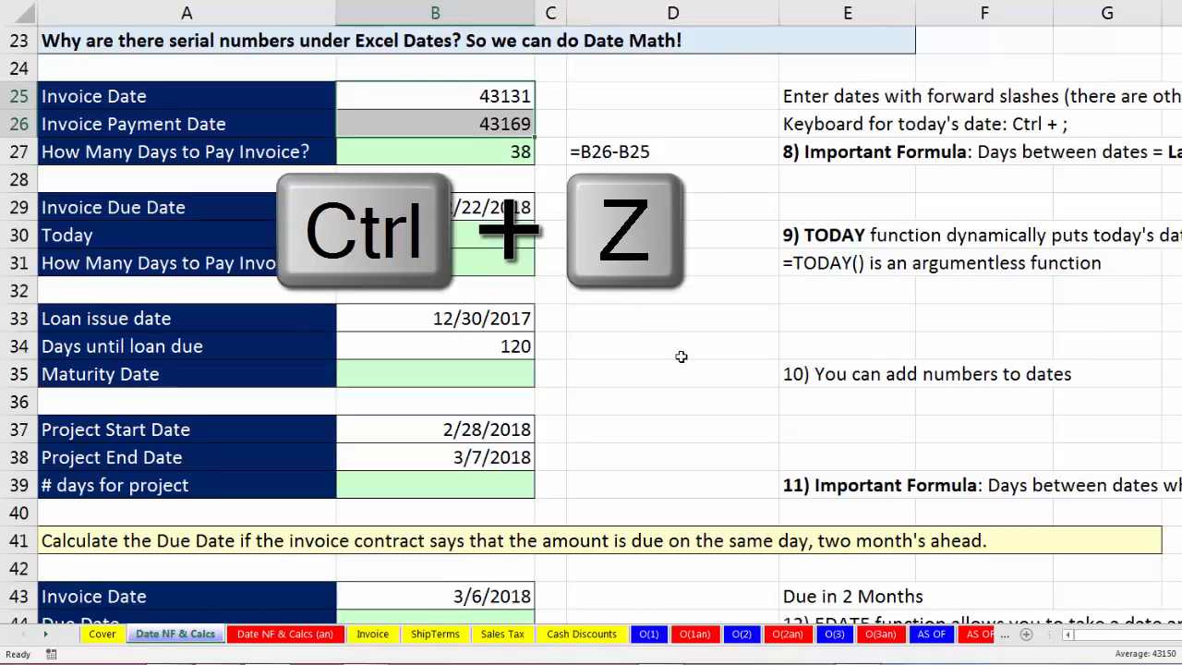
Insert today's date as a fixed value in the Today cell B30, below the Invoice Due Date.
{"action": "left_click", "coordinate": [386, 207]}
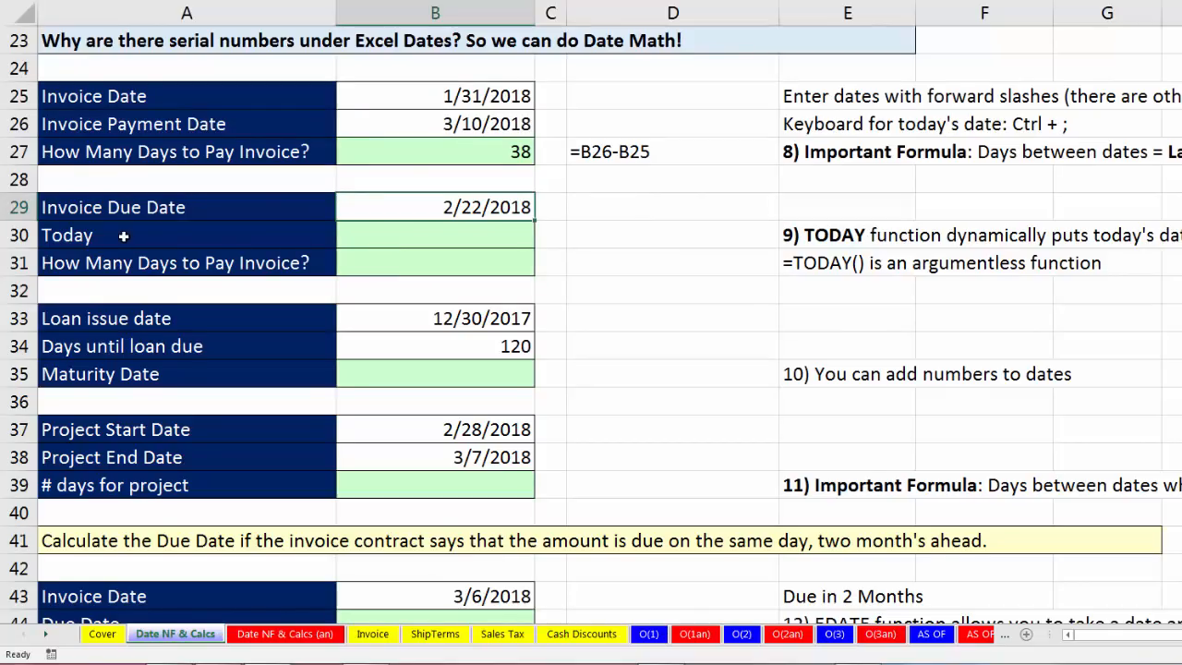
{"action": "left_click", "coordinate": [380, 240]}
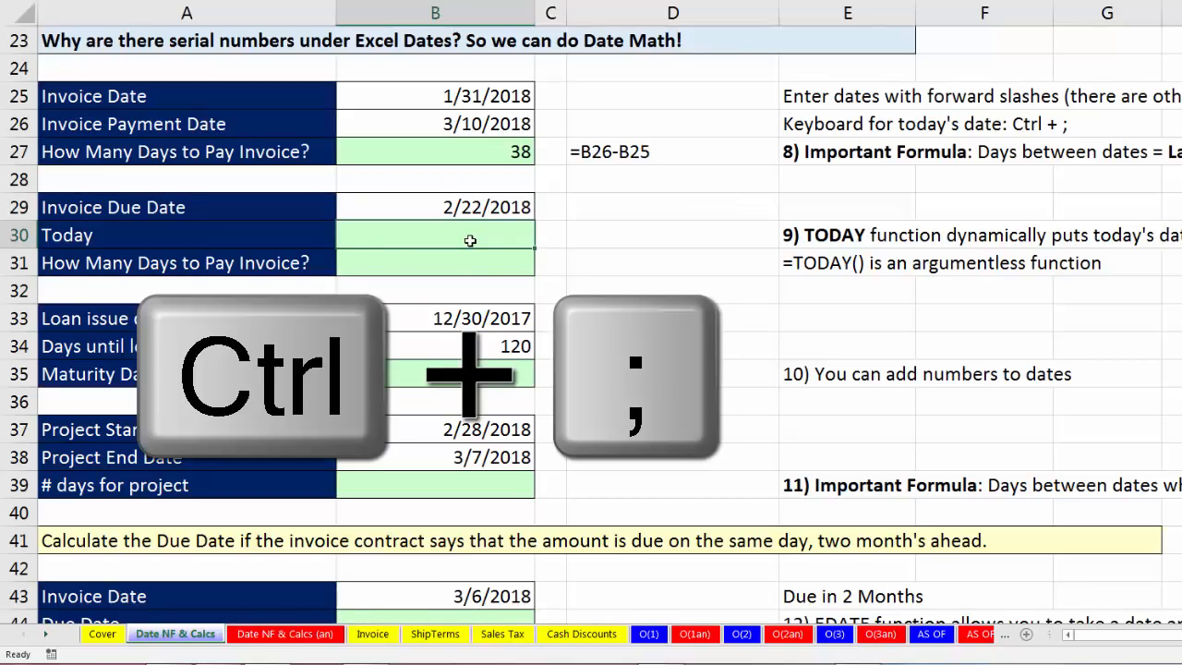
{"action": "key", "text": "ctrl+semicolon"}
{"action": "key", "text": "Return"}
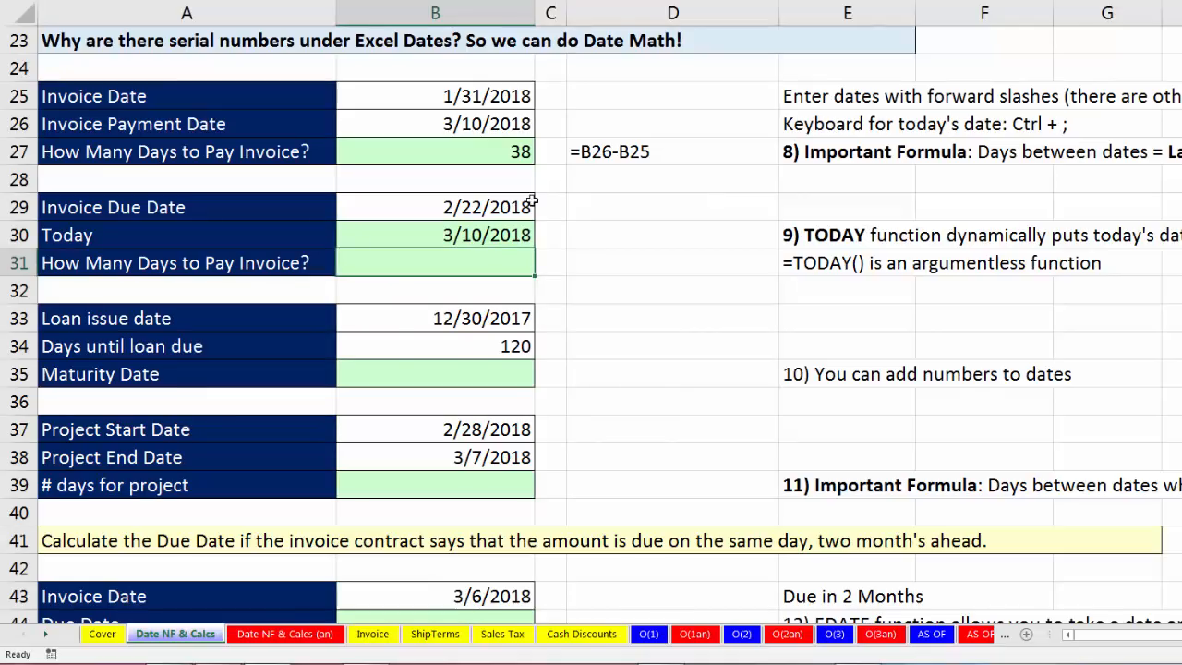
Calculate the days between the Invoice Due Date and Today in cell B31 with the formula =B30-B29.
{"action": "type", "text": "="}
{"action": "key", "text": "Up"}
{"action": "type", "text": "-"}
{"action": "key", "text": "Up"}
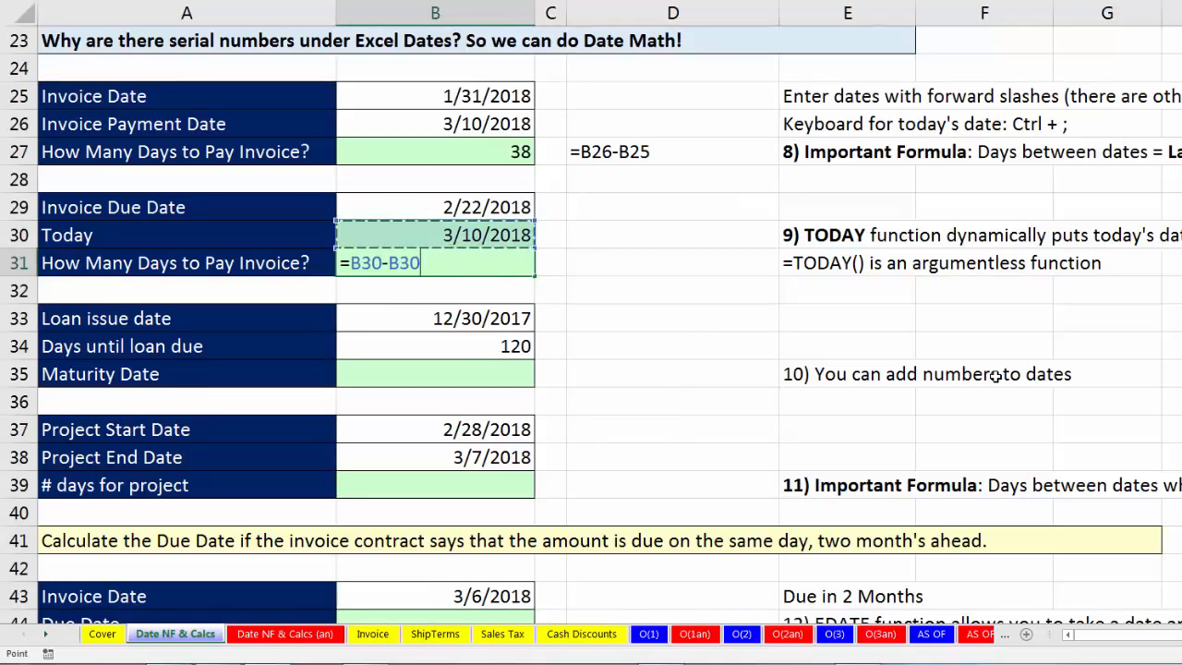
{"action": "key", "text": "Up"}
{"action": "key", "text": "Return"}
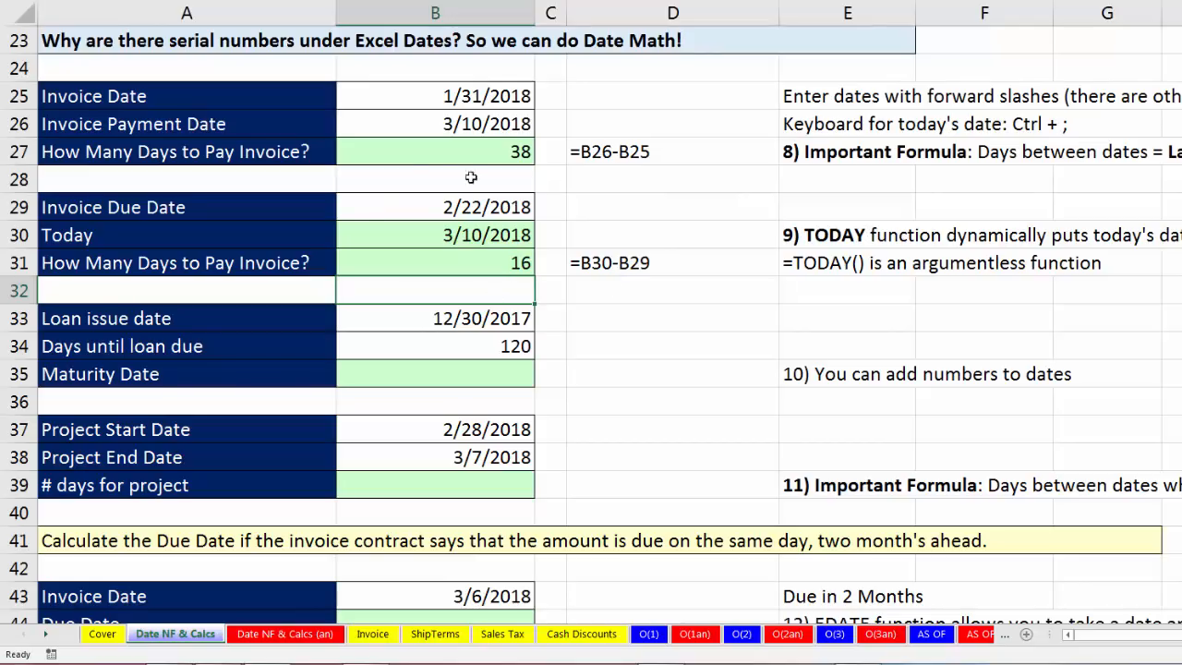
Replace the fixed date in the Today cell B30 with the dynamic formula =TODAY().
{"action": "left_click", "coordinate": [465, 265]}
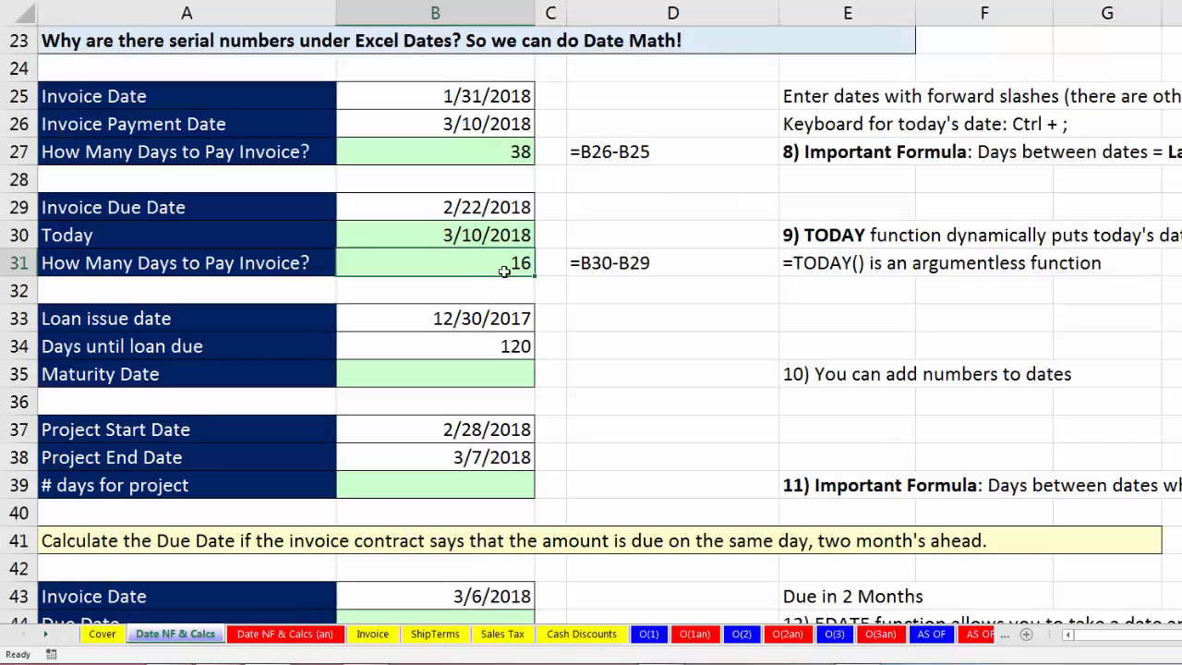
{"action": "left_click", "coordinate": [465, 231], "text": "shift"}
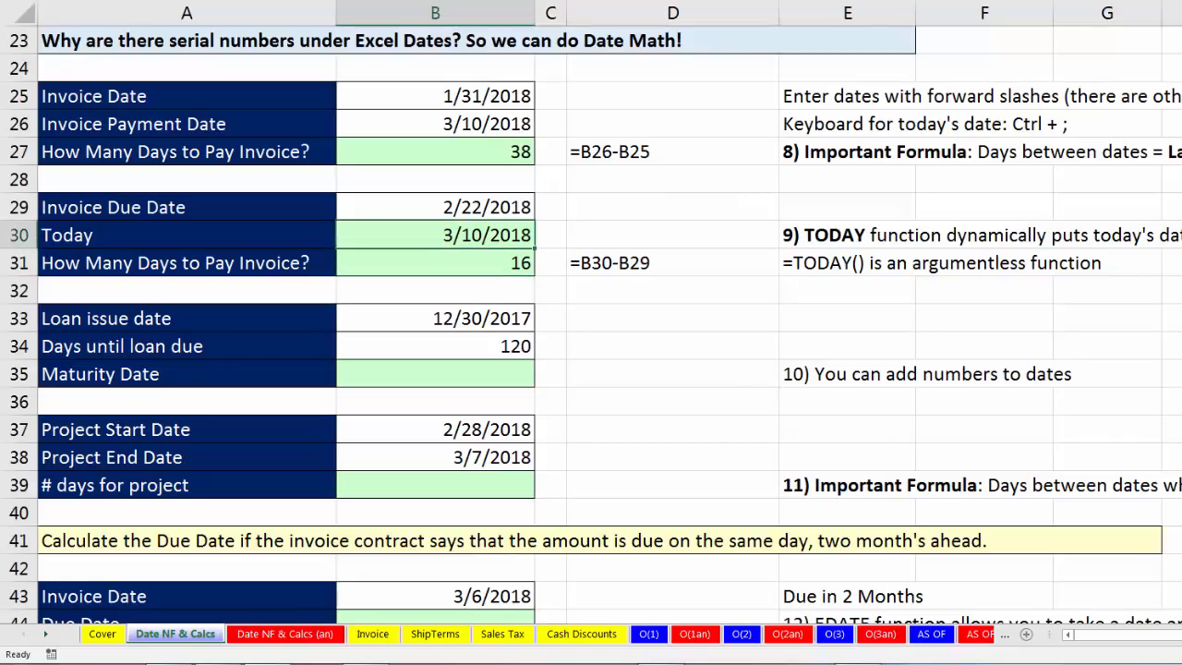
{"action": "type", "text": "=to"}
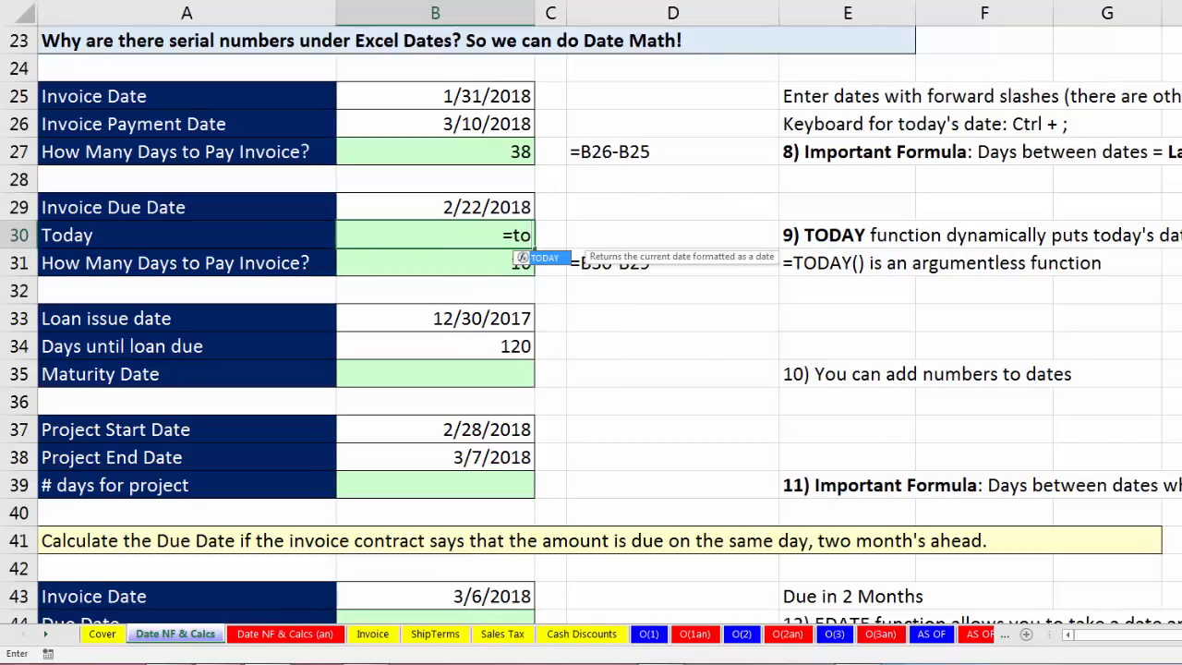
{"action": "key", "text": "Tab"}
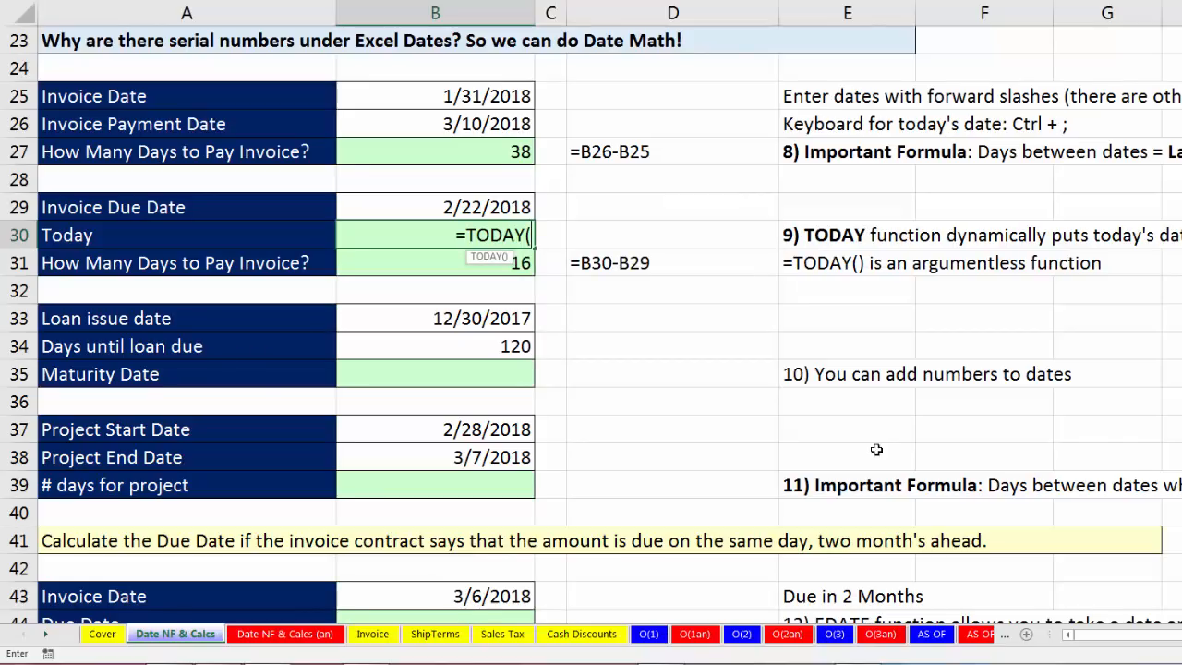
{"action": "type", "text": ")"}
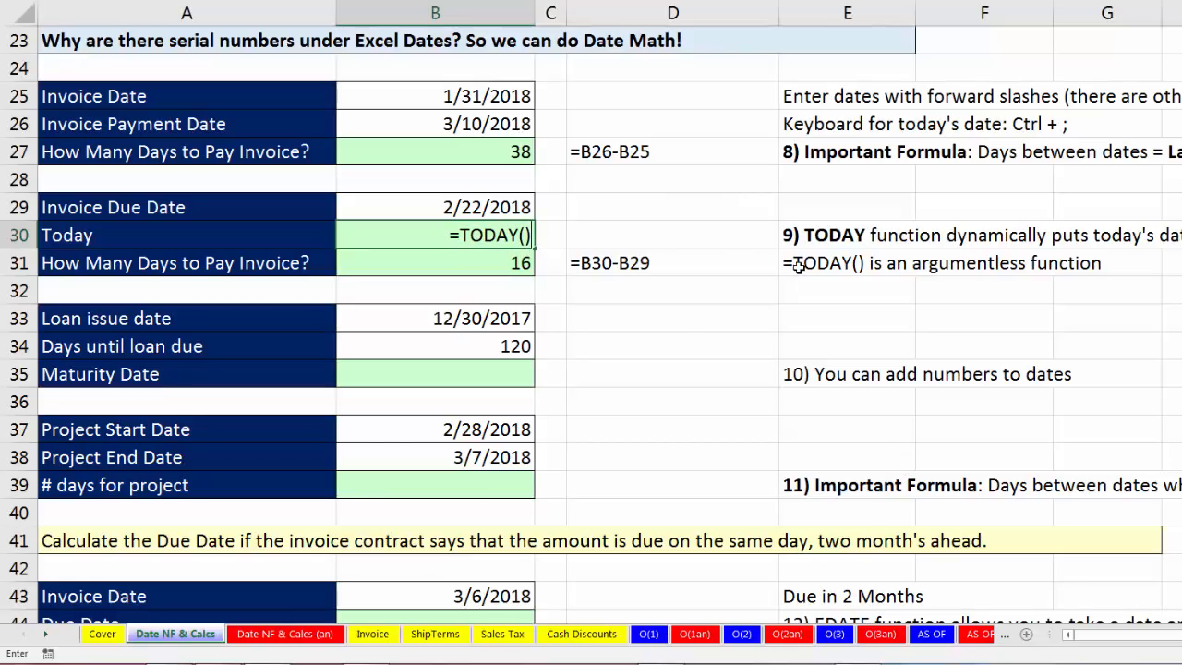
{"action": "key", "text": "Return"}
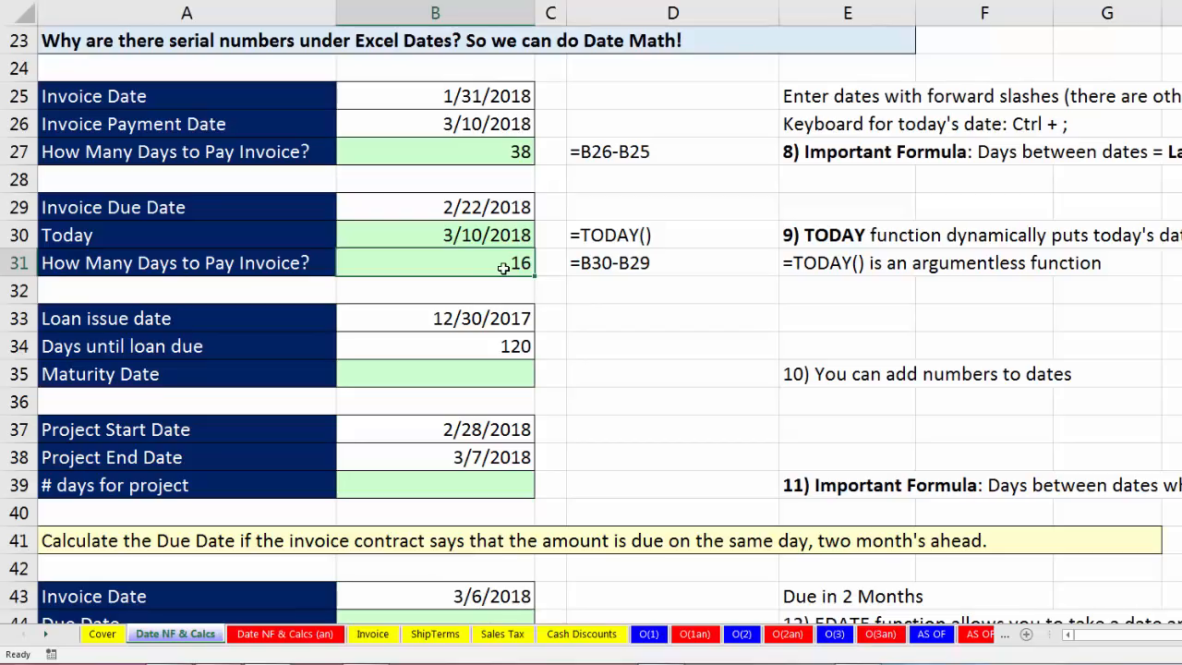
Calculate the loan's Maturity Date in cell B35 by adding the days until due to the issue date with =B33+B34.
{"action": "left_click", "coordinate": [515, 318]}
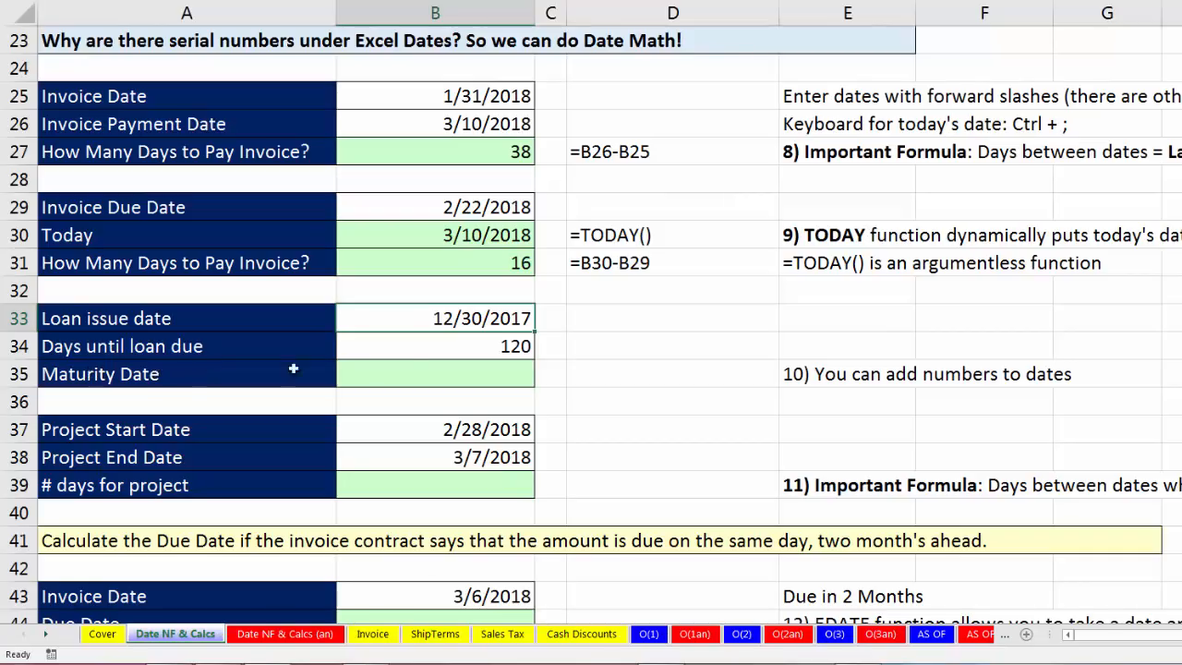
{"action": "left_click", "coordinate": [449, 349]}
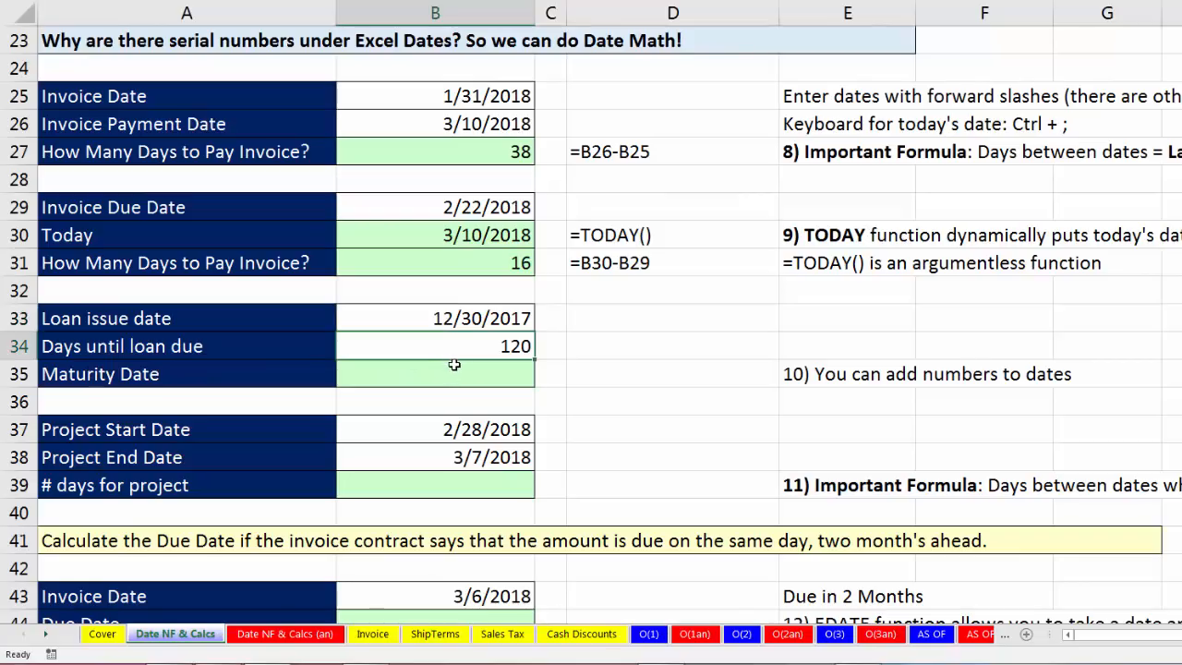
{"action": "left_click", "coordinate": [457, 368]}
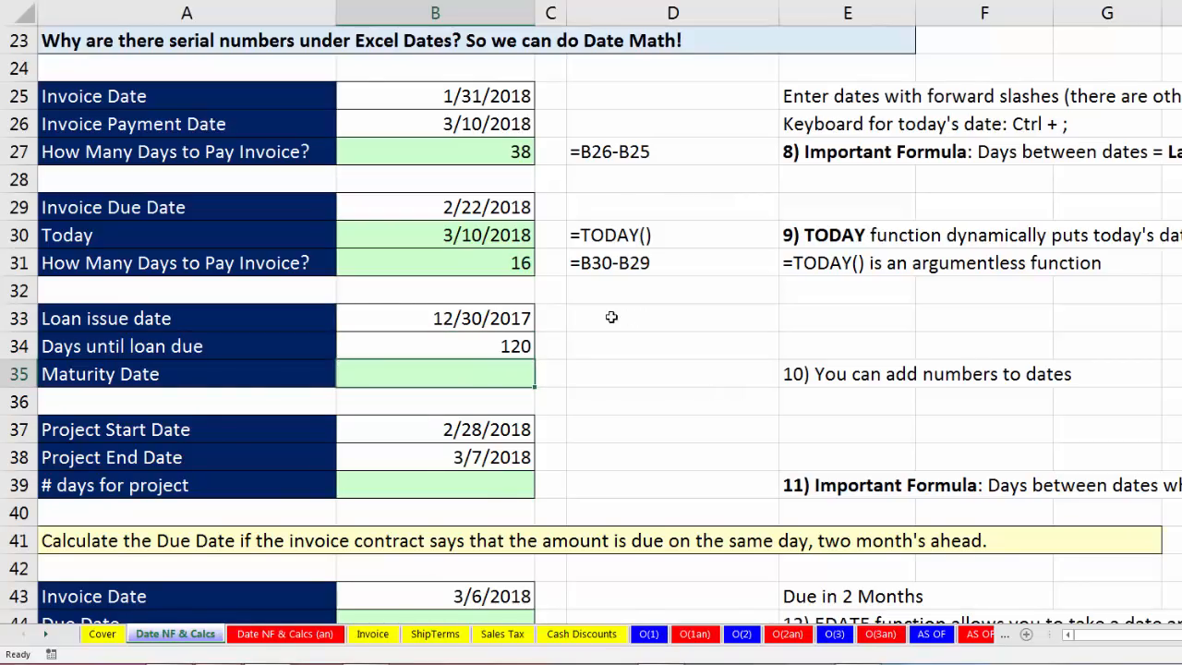
{"action": "type", "text": "="}
{"action": "key", "text": "Up"}
{"action": "key", "text": "Up"}
{"action": "type", "text": "+"}
{"action": "key", "text": "Up"}
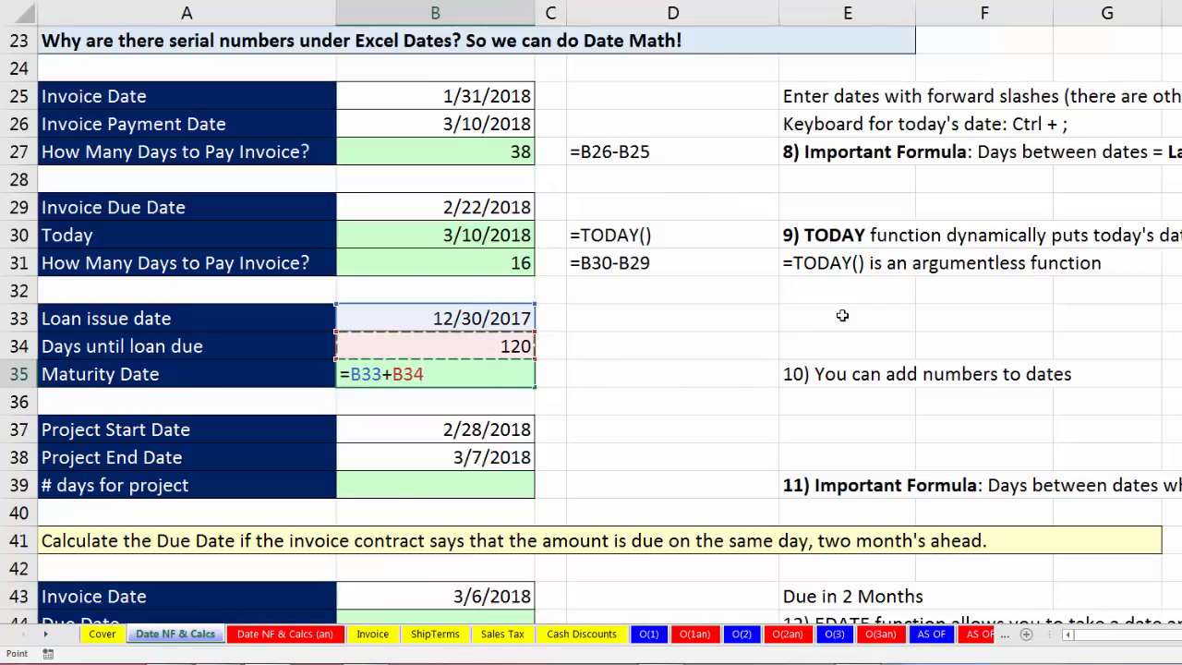
{"action": "key", "text": "Return"}
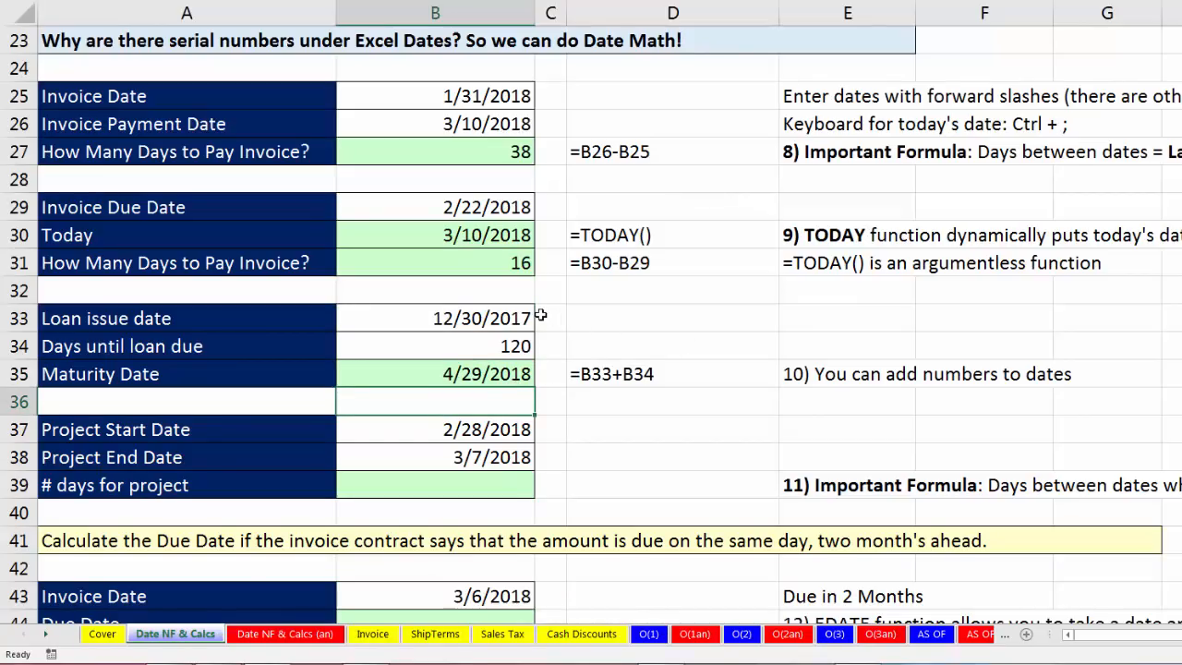
{"action": "left_click", "coordinate": [510, 368]}
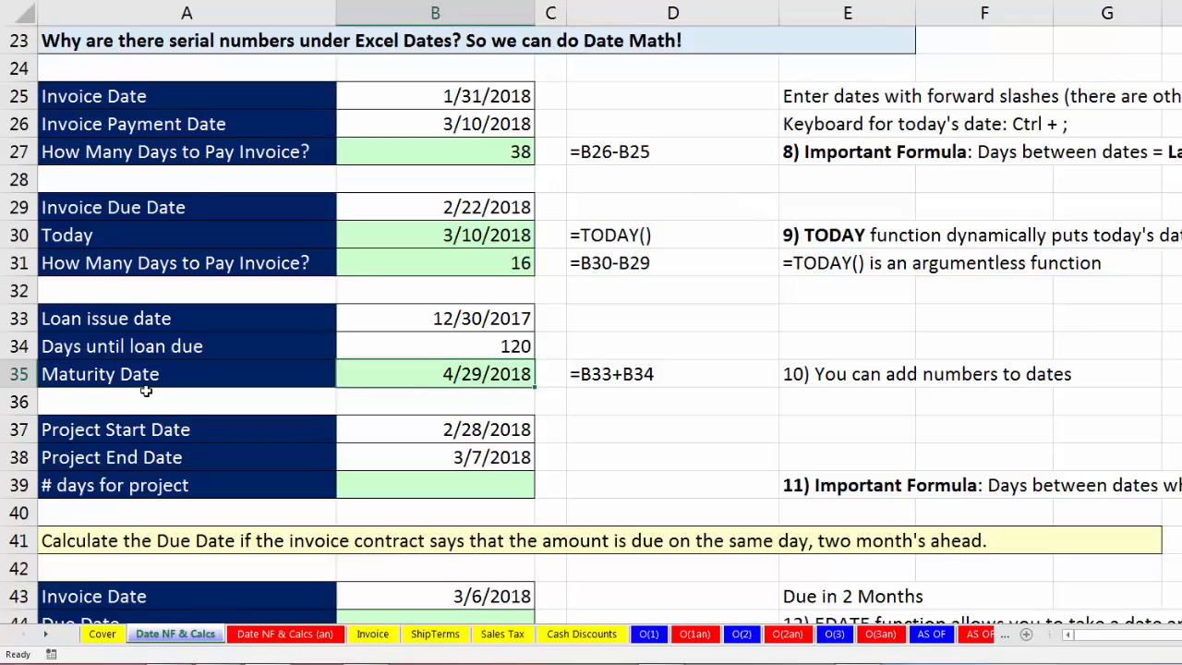
Calculate the number of days for the project in cell B39, counting the first day, with the formula =B38-B37+1.
{"action": "left_click", "coordinate": [471, 478]}
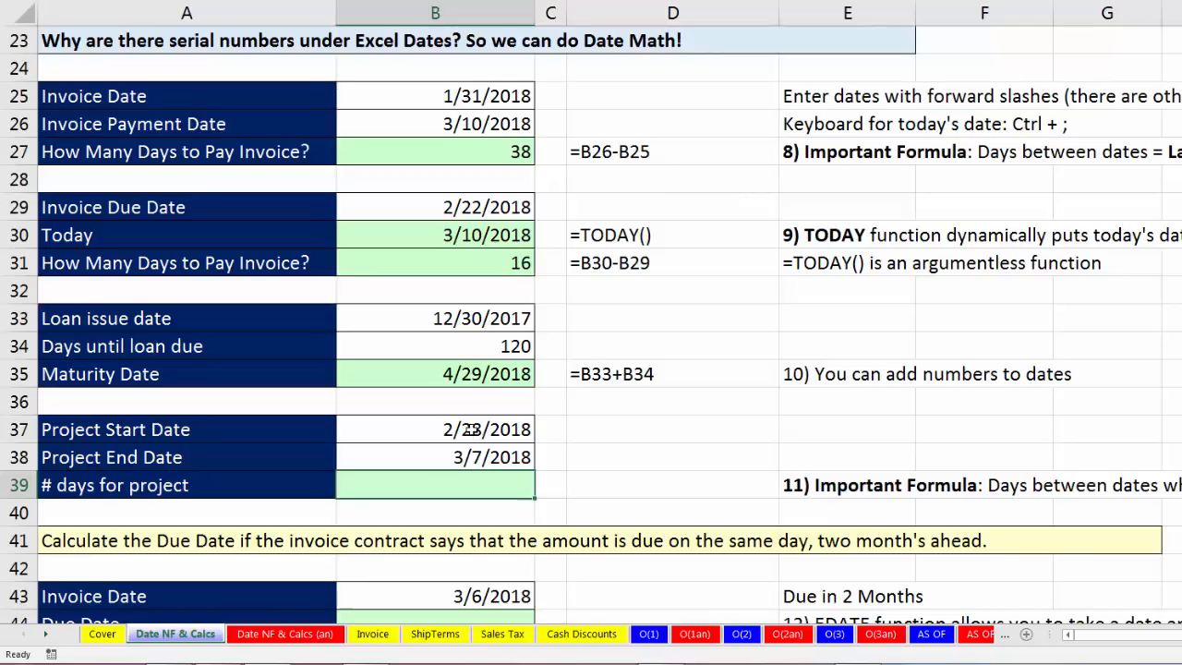
{"action": "left_click", "coordinate": [471, 434]}
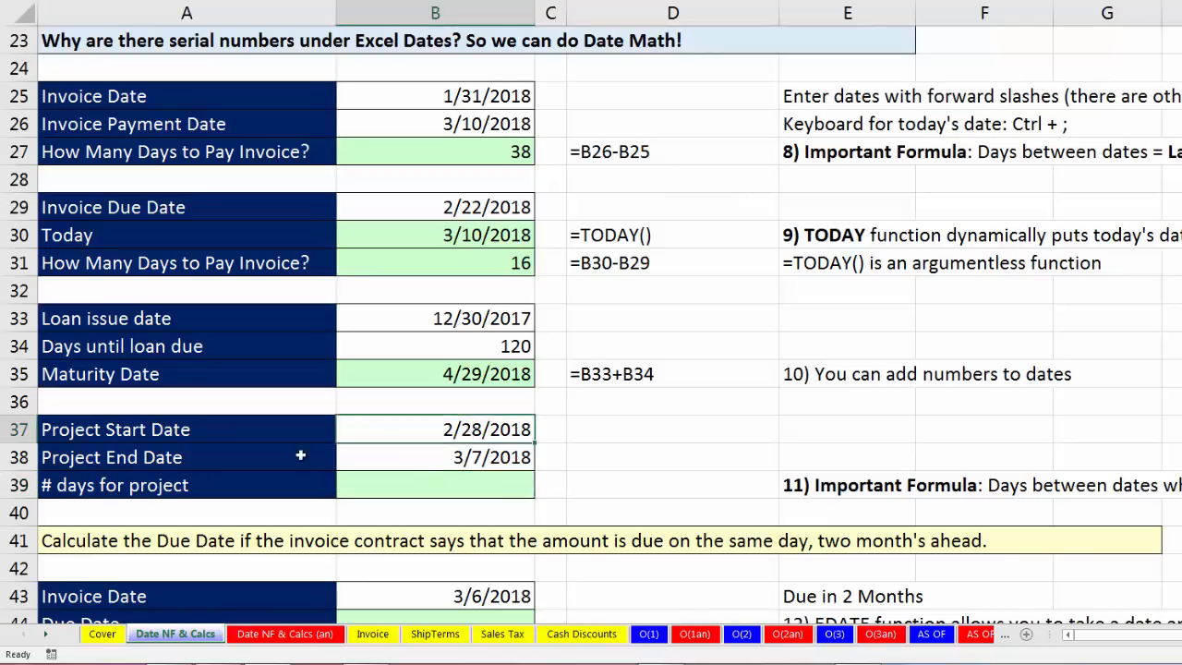
{"action": "left_click", "coordinate": [415, 465]}
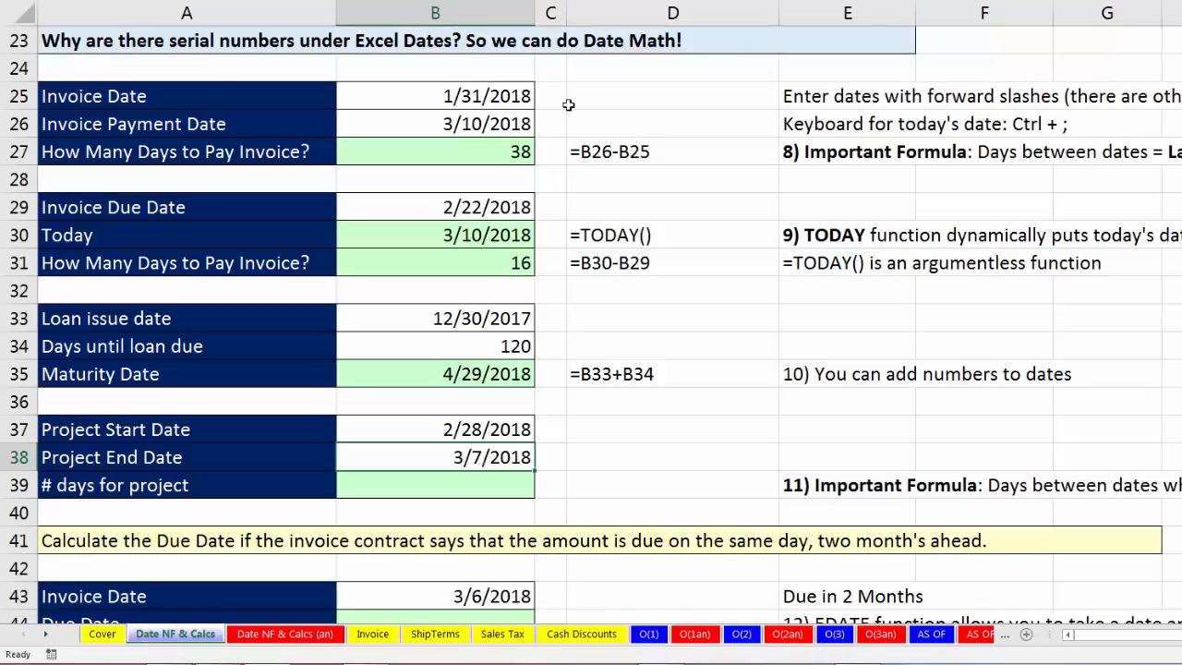
{"action": "left_click", "coordinate": [476, 487]}
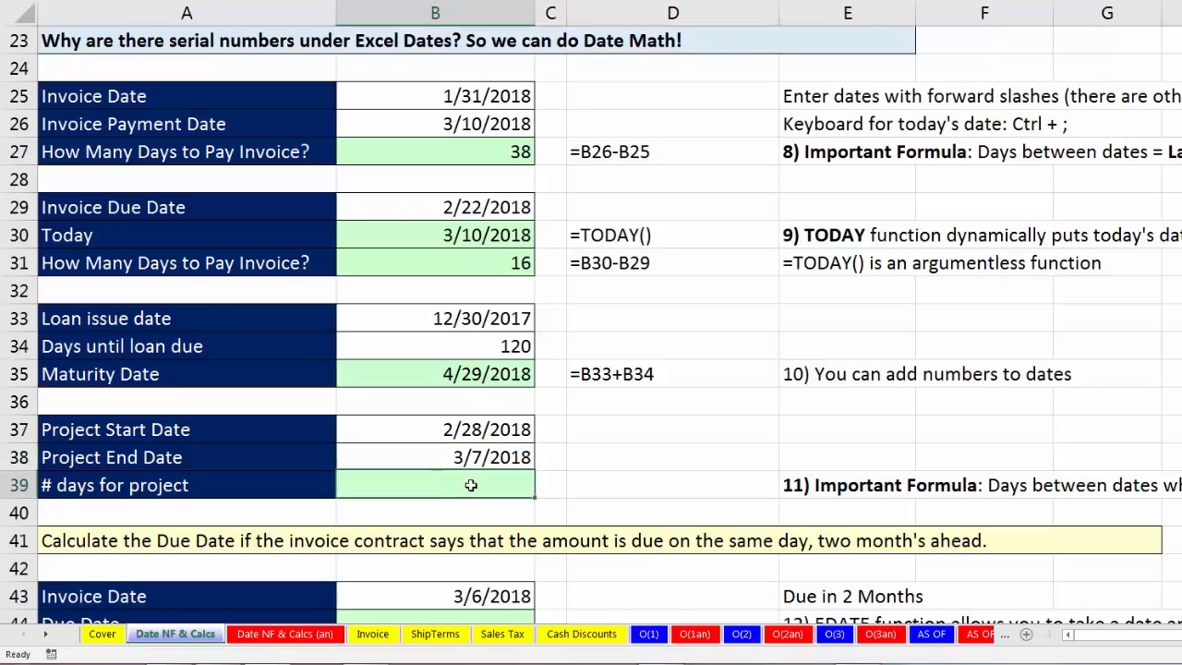
{"action": "left_click", "coordinate": [476, 430]}
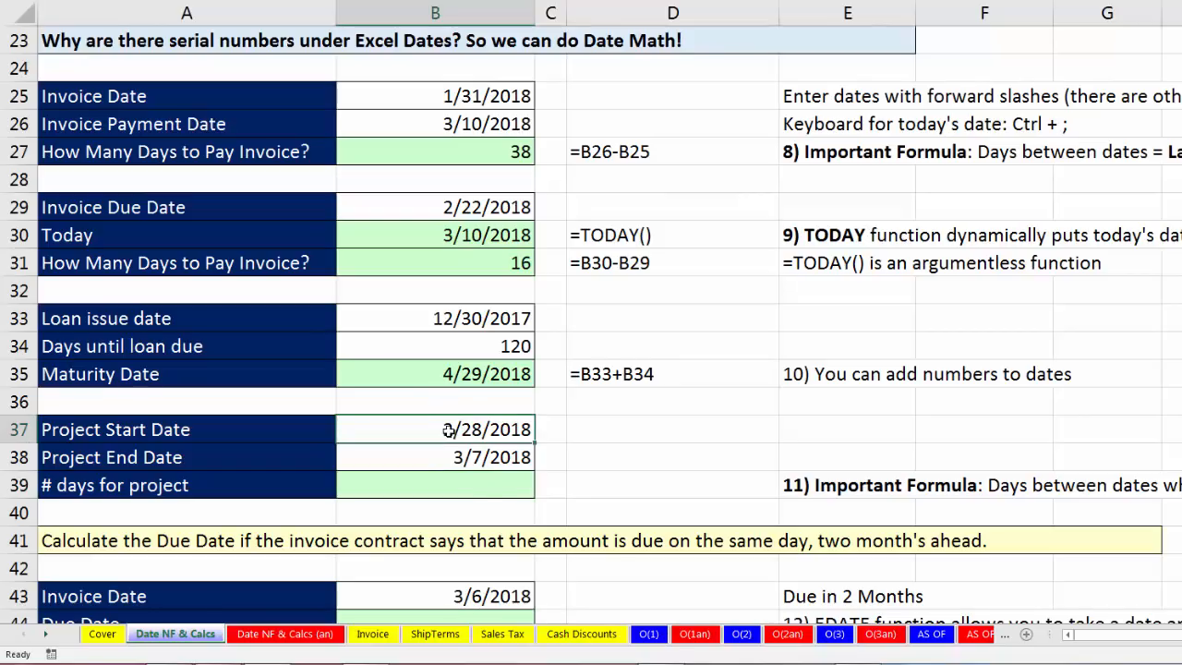
{"action": "left_click", "coordinate": [481, 489]}
{"action": "type", "text": "="}
{"action": "key", "text": "Up"}
{"action": "type", "text": "-"}
{"action": "key", "text": "Up"}
{"action": "key", "text": "Up"}
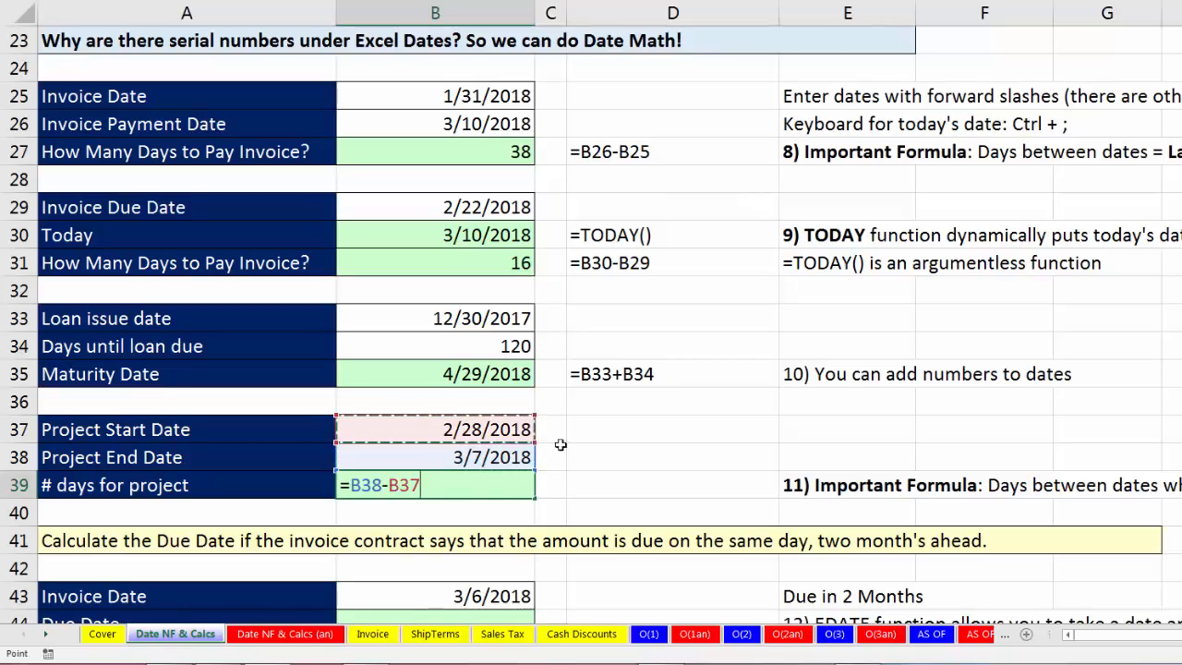
{"action": "type", "text": "+1"}
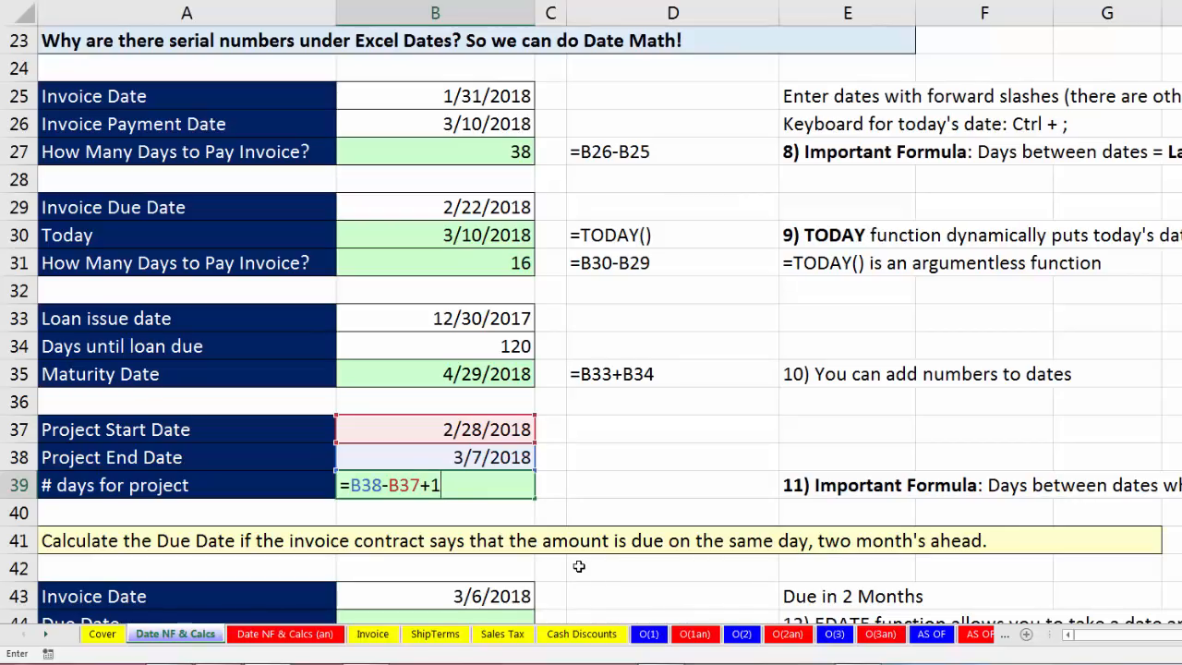
{"action": "key", "text": "ctrl+Return"}
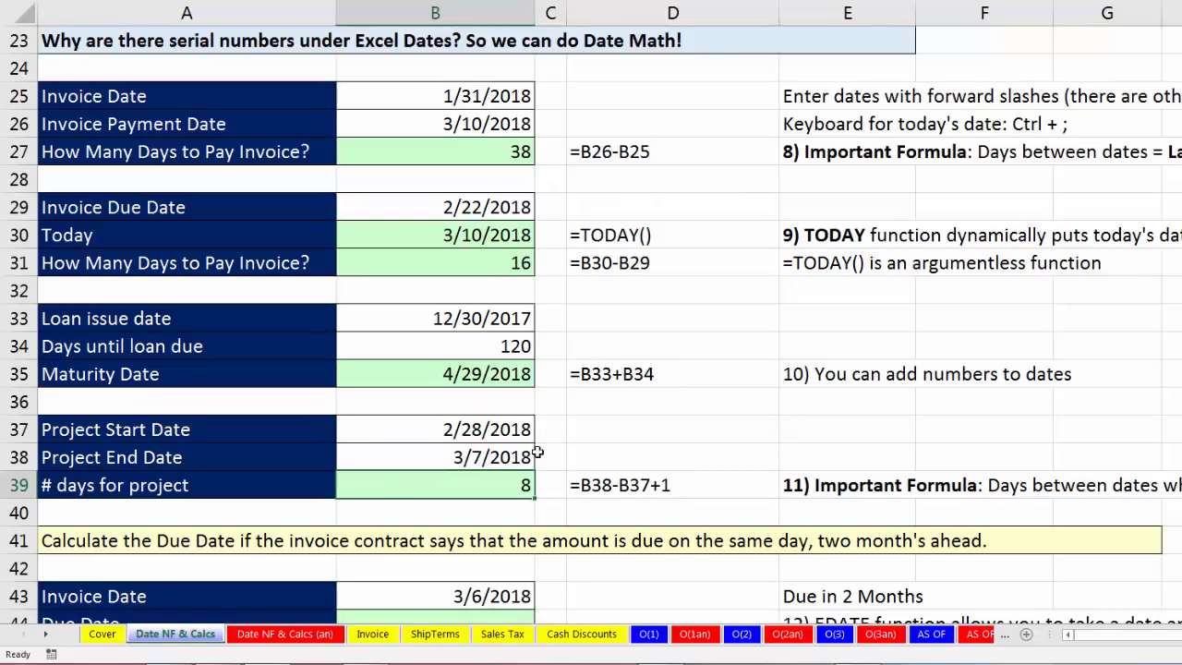
{"action": "scroll", "coordinate": [537, 464], "scroll_direction": "down", "scroll_amount": 5}
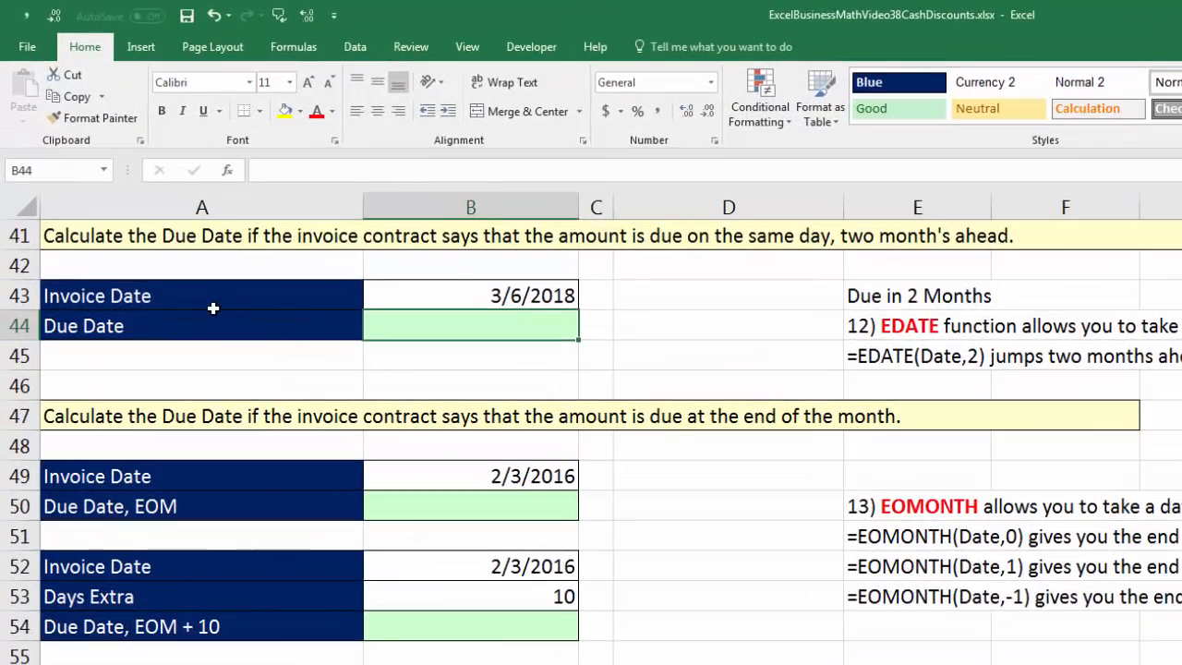
{"action": "left_click", "coordinate": [539, 294]}
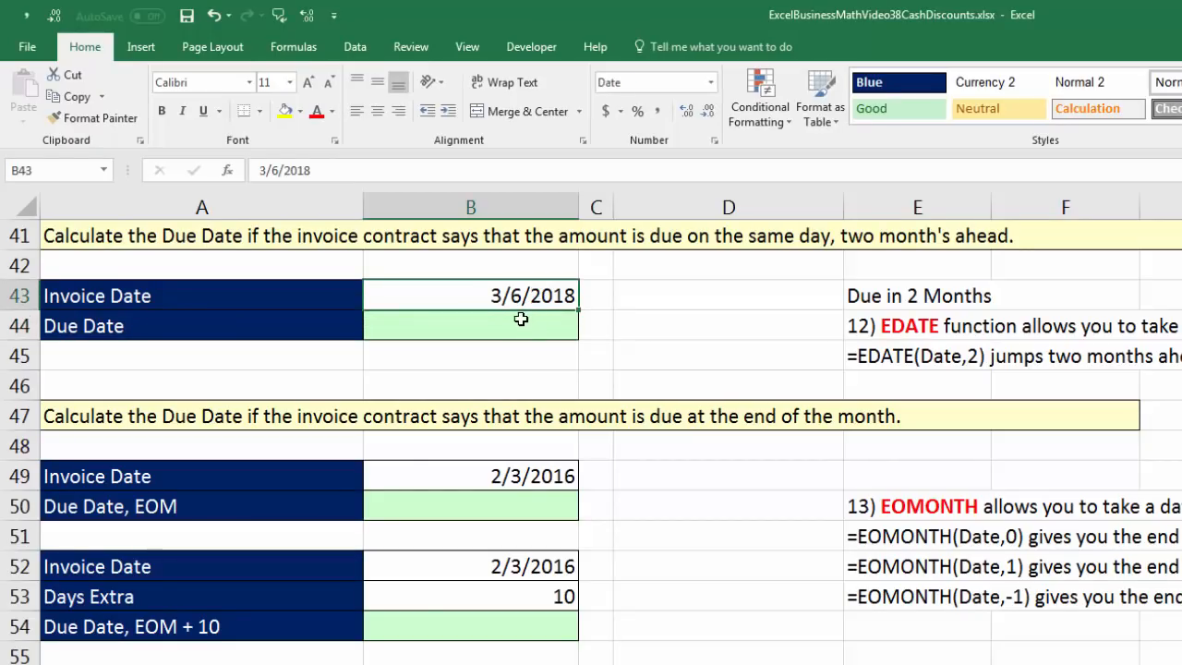
{"action": "left_click", "coordinate": [521, 318]}
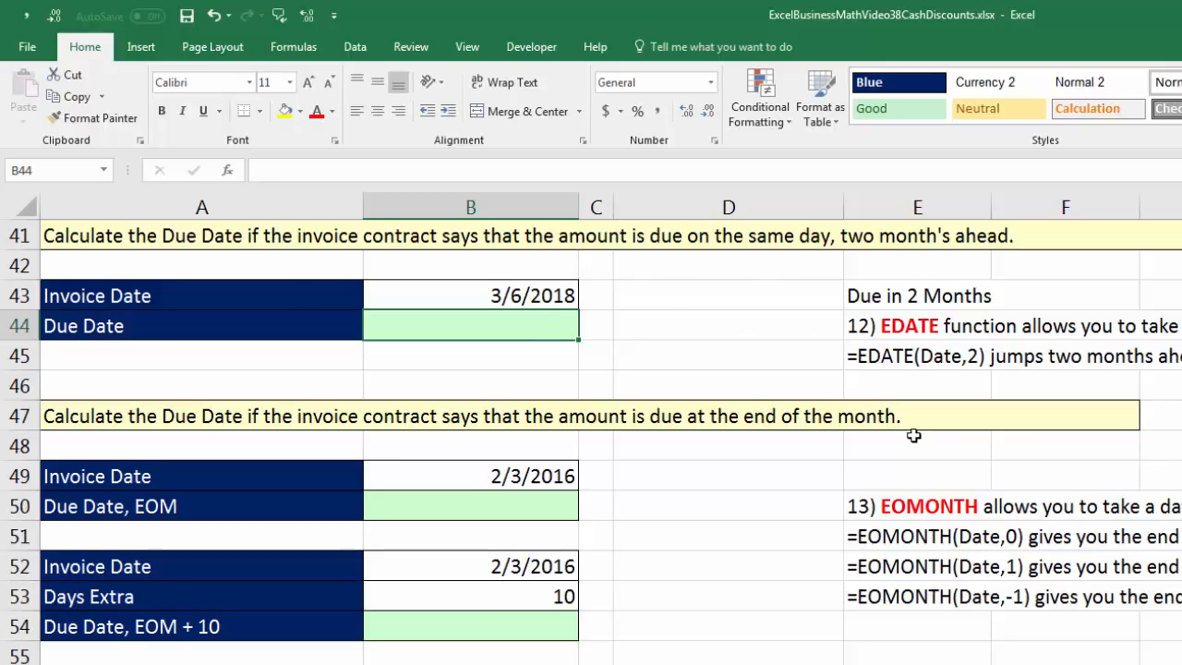
{"action": "type", "text": "="}
{"action": "key", "text": "Up"}
{"action": "type", "text": "+60"}
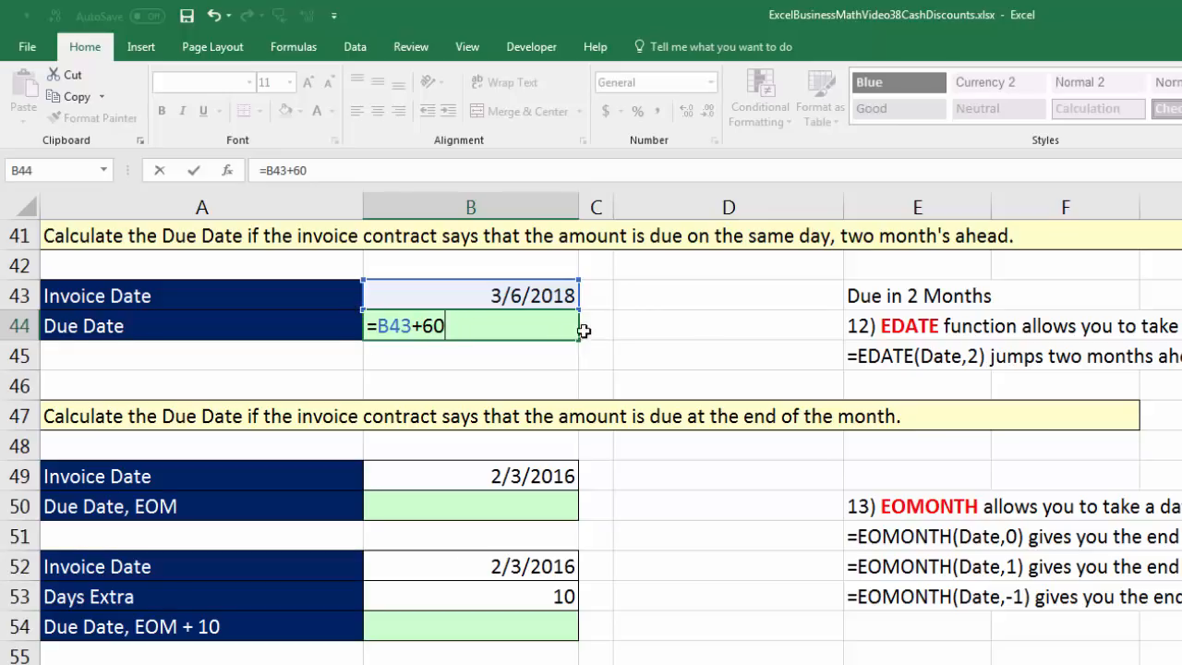
{"action": "key", "text": "Escape"}
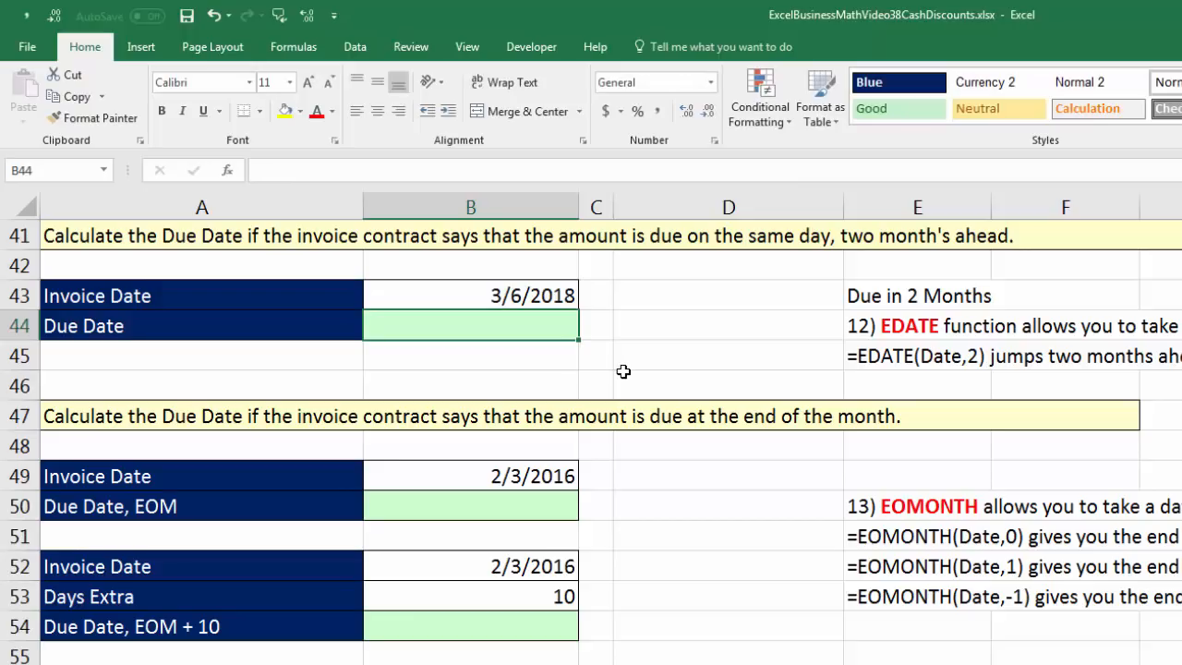
Calculate the Due Date two months after the Invoice Date in cell B44 with =EDATE(B43,2) and format it as Short Date.
{"action": "type", "text": "=EDATE("}
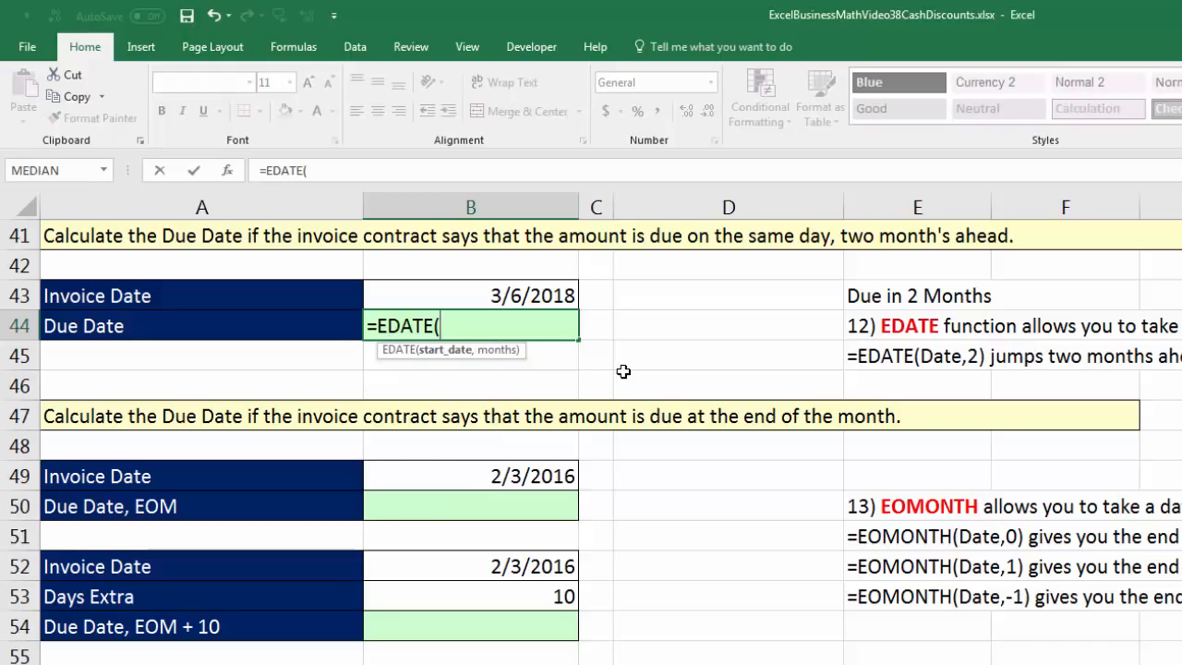
{"action": "left_click", "coordinate": [465, 288]}
{"action": "type", "text": ",-2"}
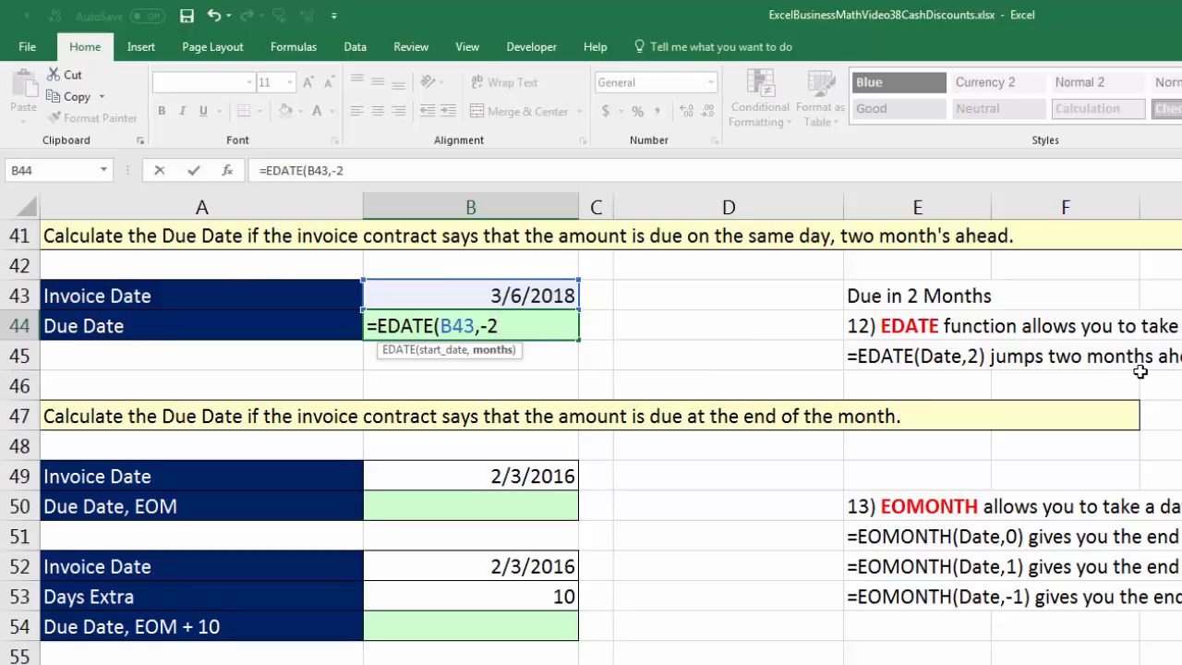
{"action": "key", "text": "BackSpace"}
{"action": "key", "text": "BackSpace"}
{"action": "type", "text": "2)"}
{"action": "key", "text": "ctrl+Return"}
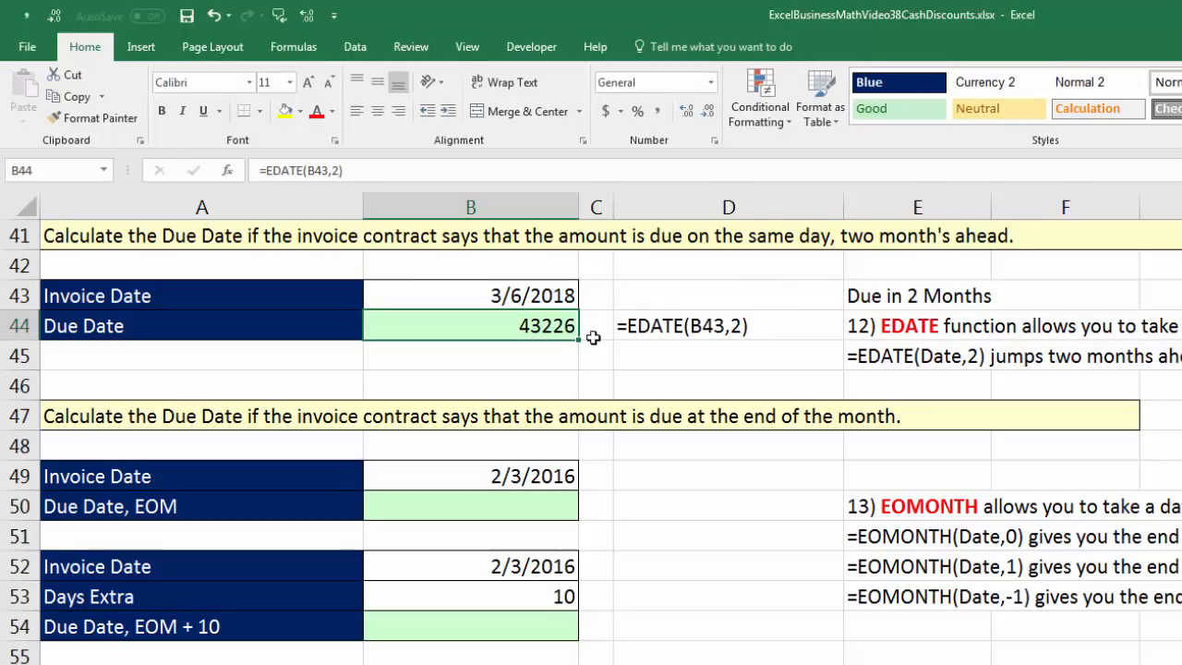
{"action": "left_click", "coordinate": [711, 82]}
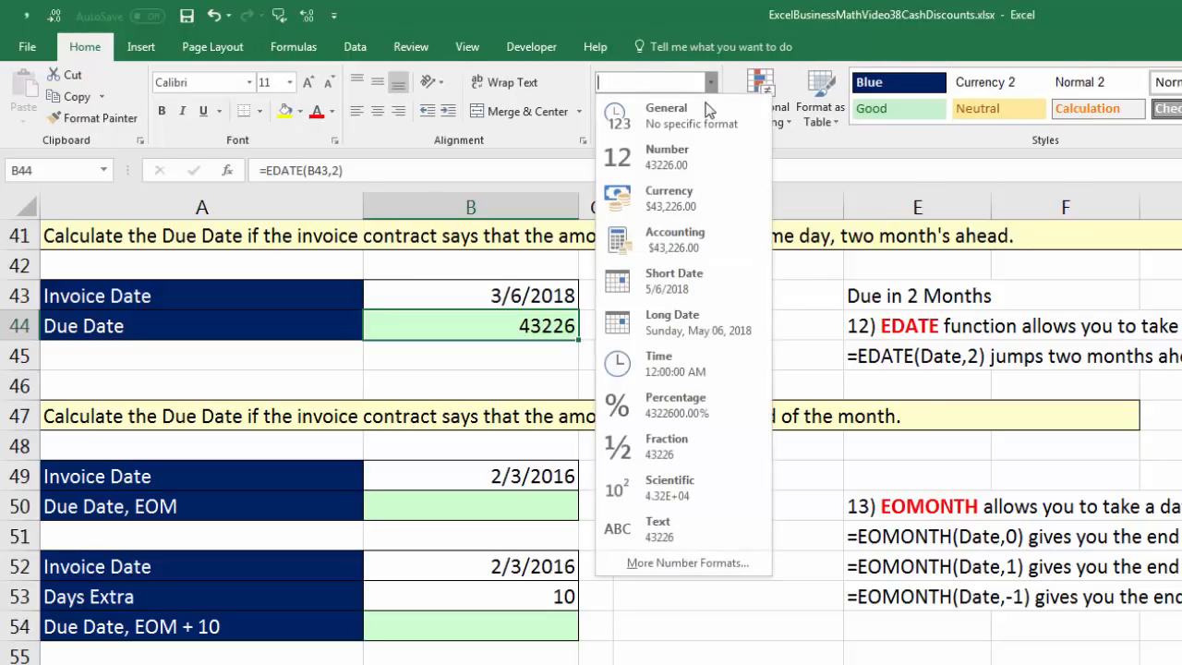
{"action": "left_click", "coordinate": [695, 279]}
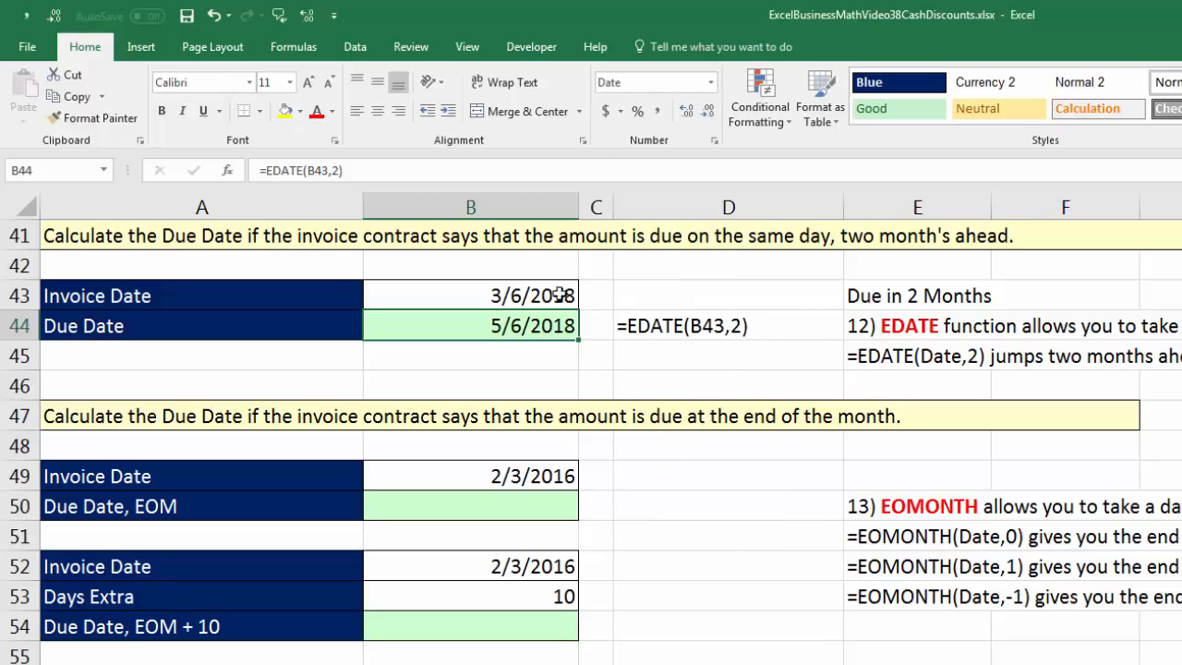
Try the Invoice Date 3/15/2018 in cell B43 to test the EDATE formula, and undo the change.
{"action": "double_click", "coordinate": [487, 295]}
{"action": "left_click_drag", "start_coordinate": [511, 295], "coordinate": [523, 296]}
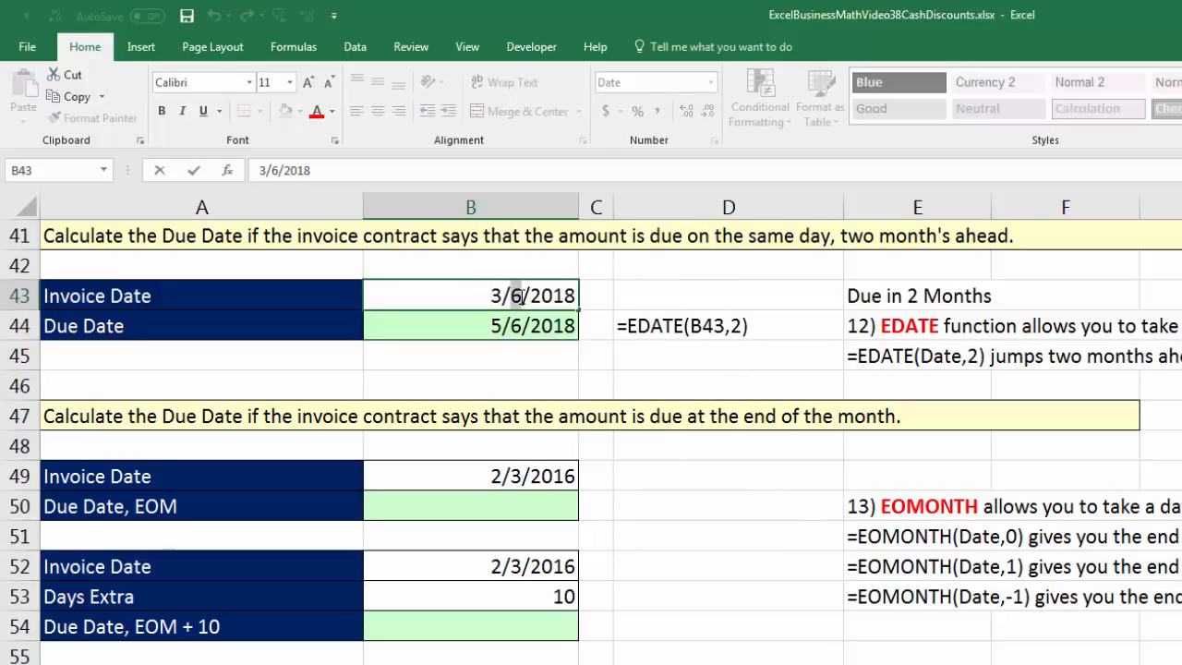
{"action": "type", "text": "15"}
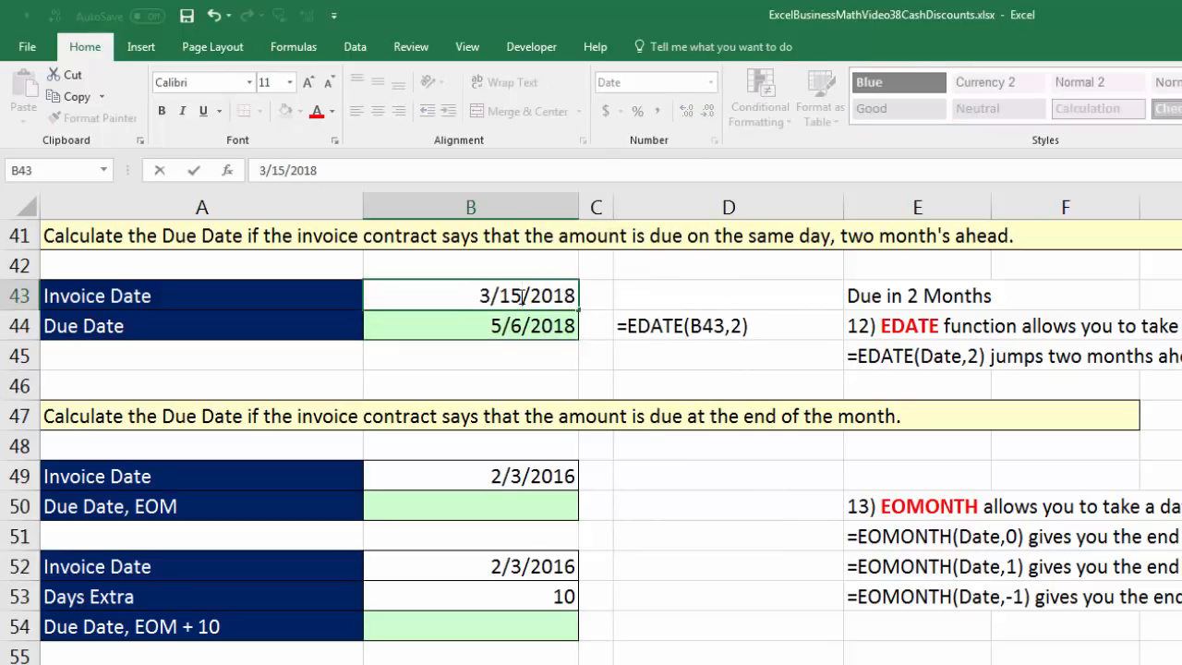
{"action": "key", "text": "ctrl+Return"}
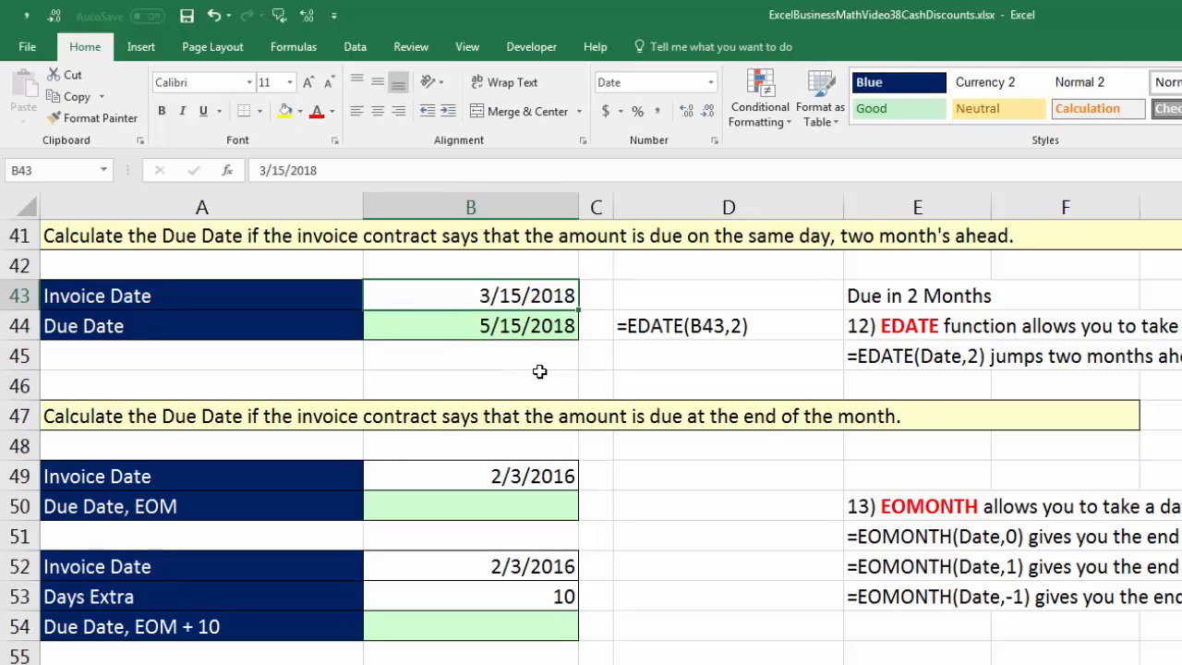
{"action": "key", "text": "ctrl+z"}
Change the months argument of the EDATE formula in cell B44 to -2 to go back two months.
{"action": "left_click", "coordinate": [513, 329]}
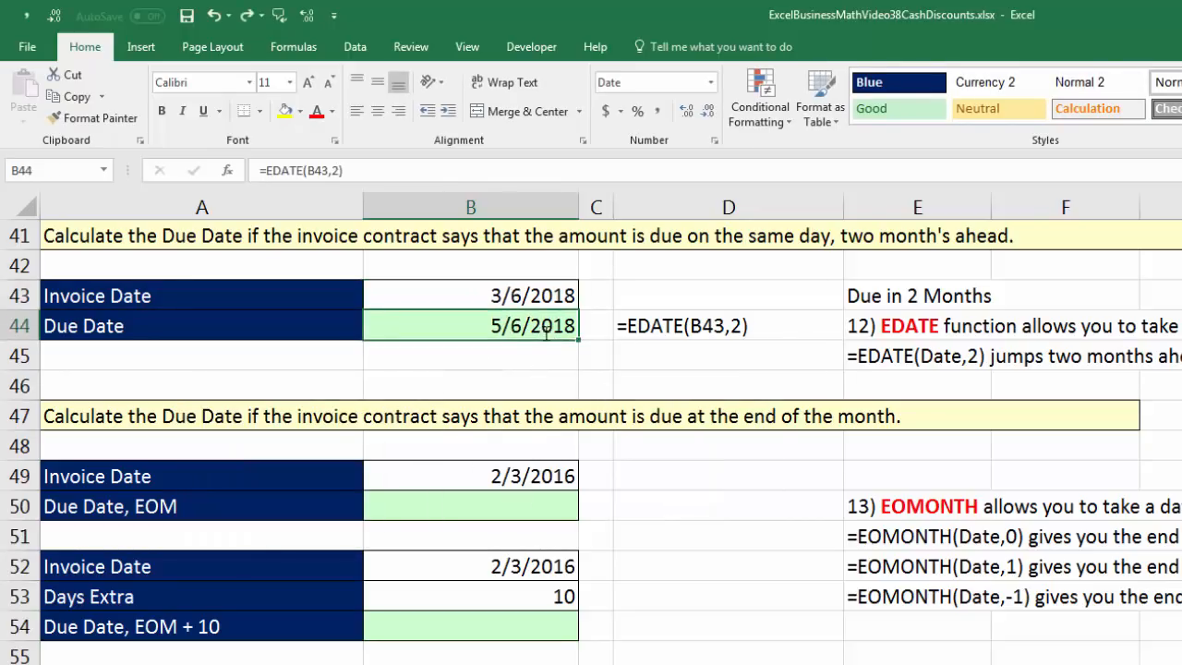
{"action": "key", "text": "F2"}
{"action": "left_click", "coordinate": [491, 328]}
{"action": "key", "text": "BackSpace"}
{"action": "type", "text": "-2"}
{"action": "key", "text": "ctrl+Return"}
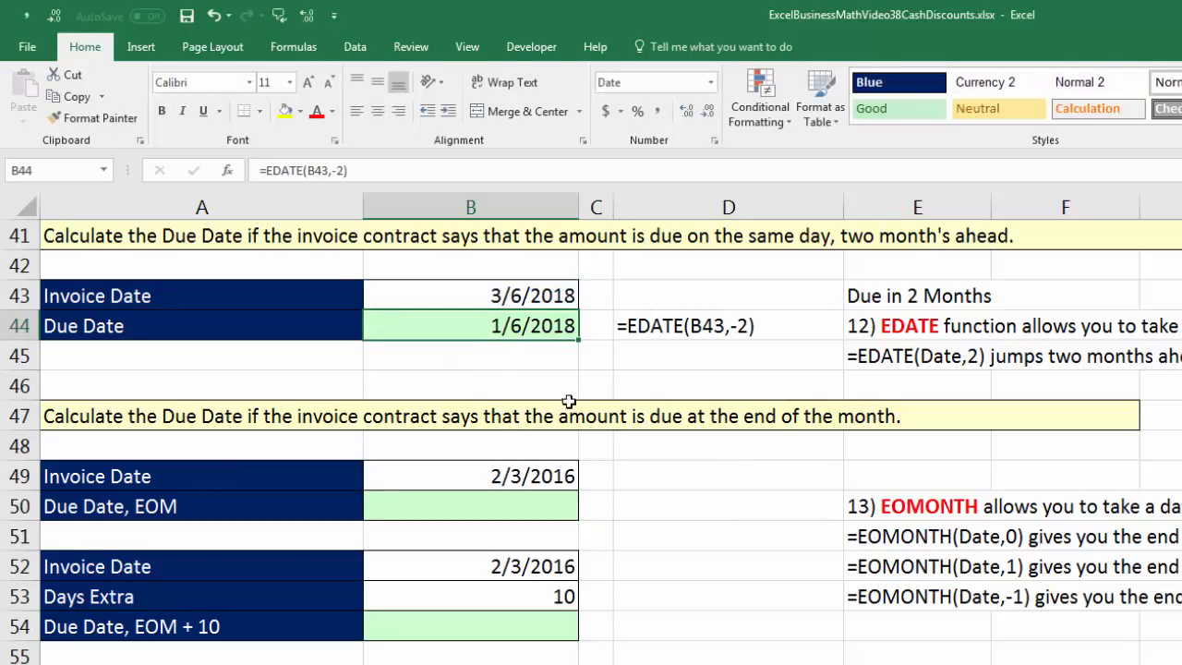
Change the EDATE formula in cell B44 to go back three months with the months argument -3.
{"action": "double_click", "coordinate": [515, 331]}
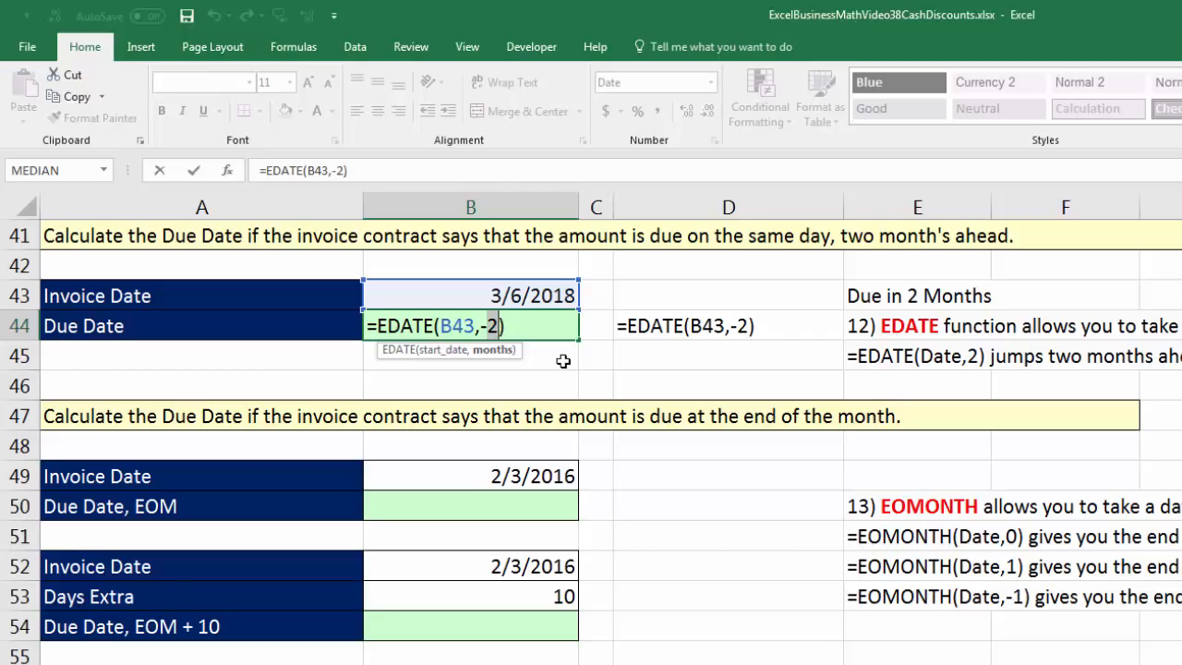
{"action": "type", "text": "3"}
{"action": "key", "text": "ctrl+Return"}
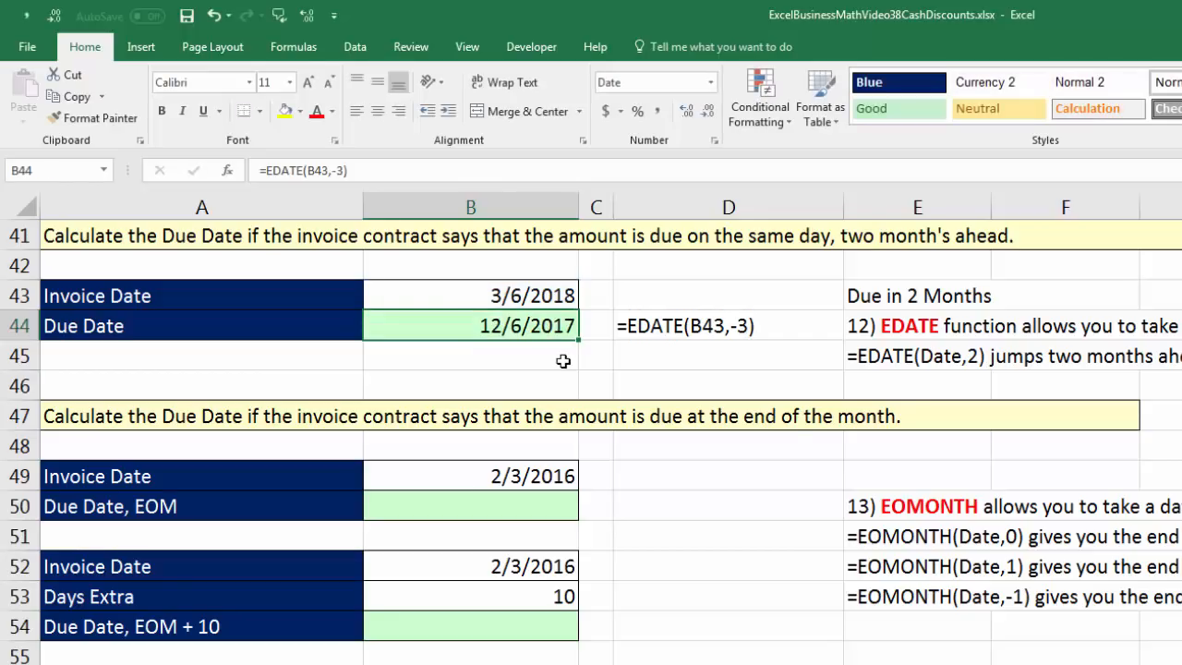
Set the months argument of the EDATE formula in cell B44 back to 2.
{"action": "key", "text": "F2"}
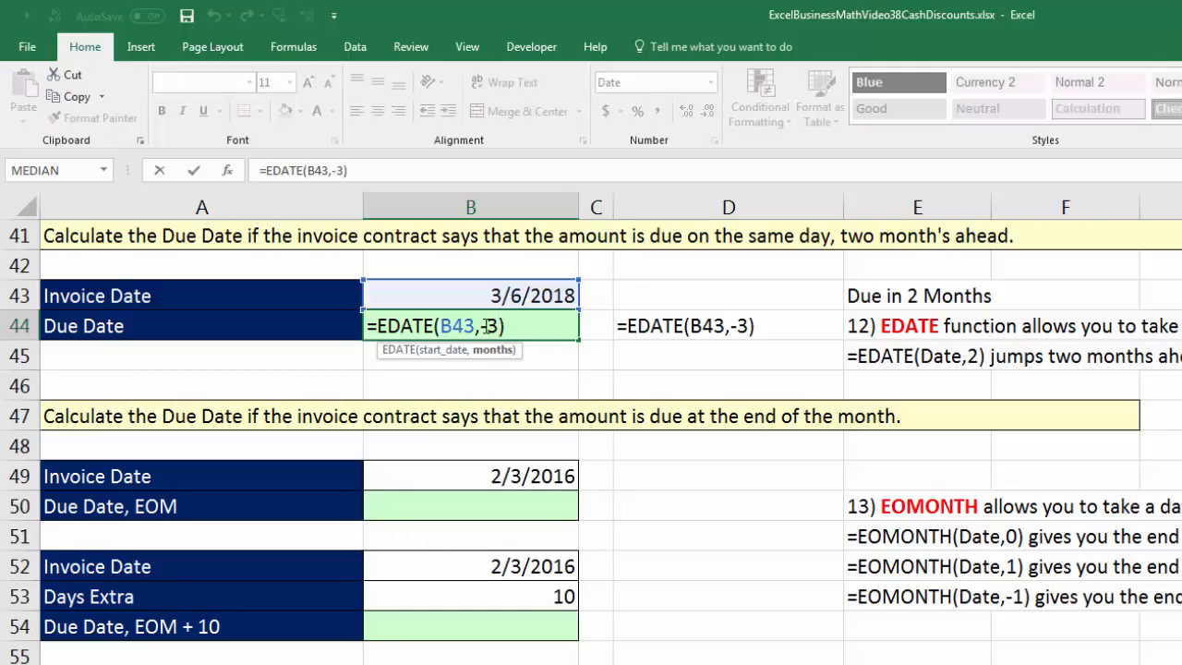
{"action": "left_click_drag", "start_coordinate": [481, 329], "coordinate": [500, 327]}
{"action": "type", "text": "0"}
{"action": "key", "text": "BackSpace"}
{"action": "type", "text": "2"}
{"action": "key", "text": "Return"}
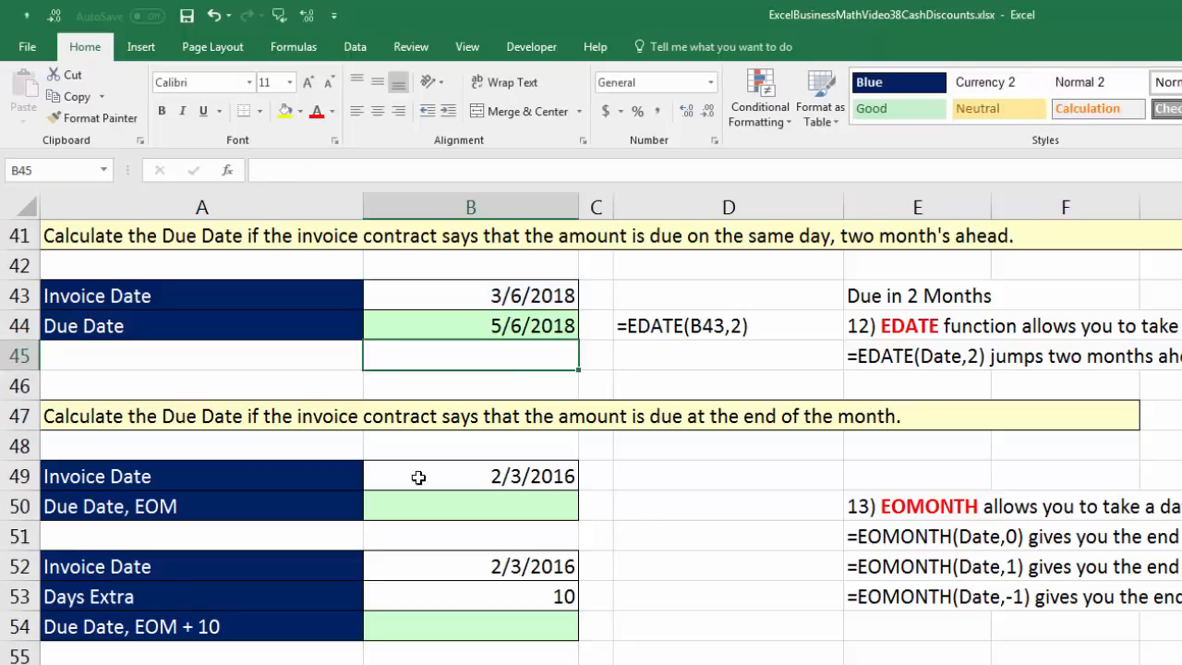
Calculate the end-of-month Due Date two months ahead in cell B50 with =EOMONTH(B49,2) and format it as Short Date.
{"action": "left_click", "coordinate": [466, 484]}
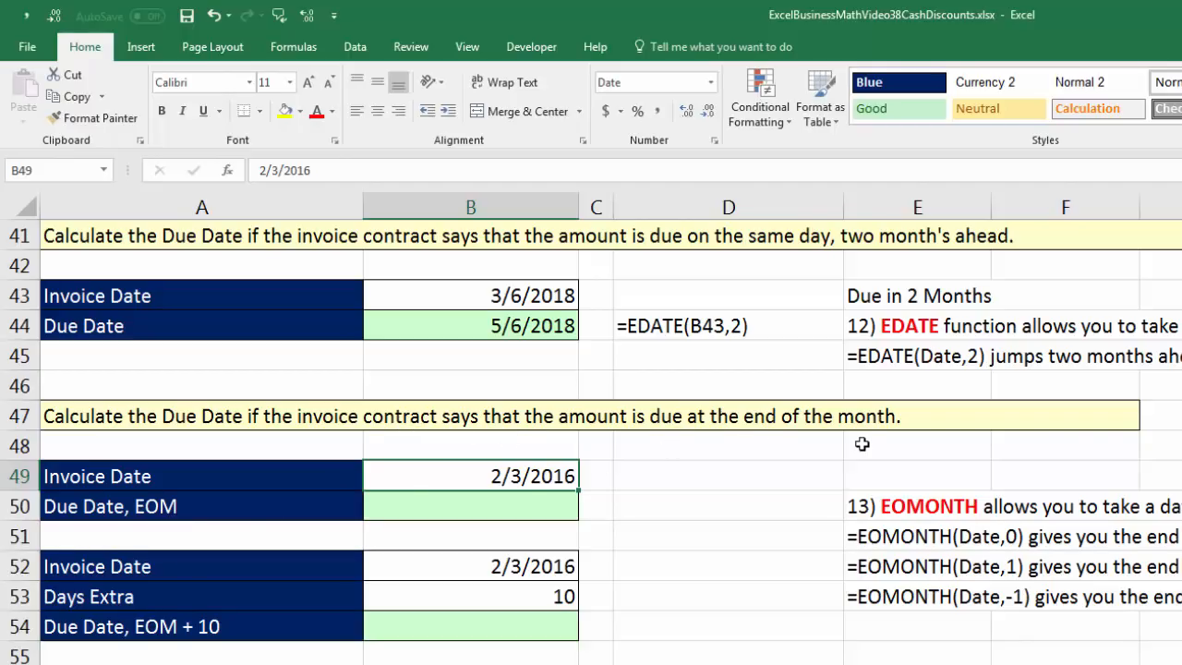
{"action": "left_click", "coordinate": [543, 506]}
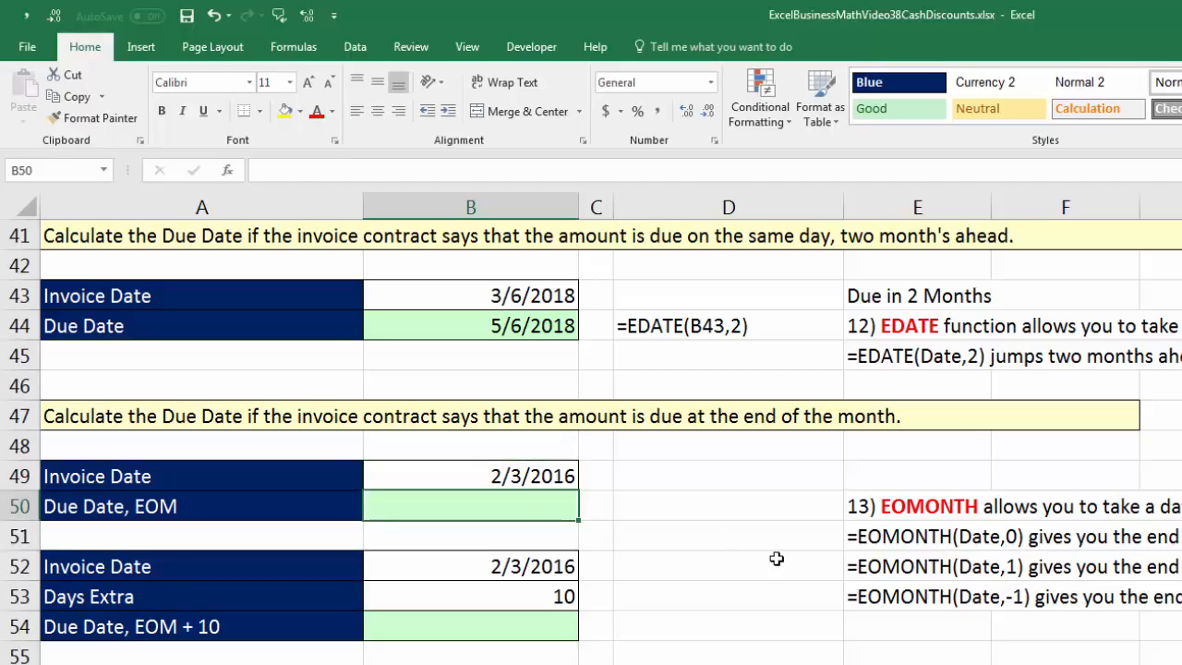
{"action": "type", "text": "=eo"}
{"action": "key", "text": "Tab"}
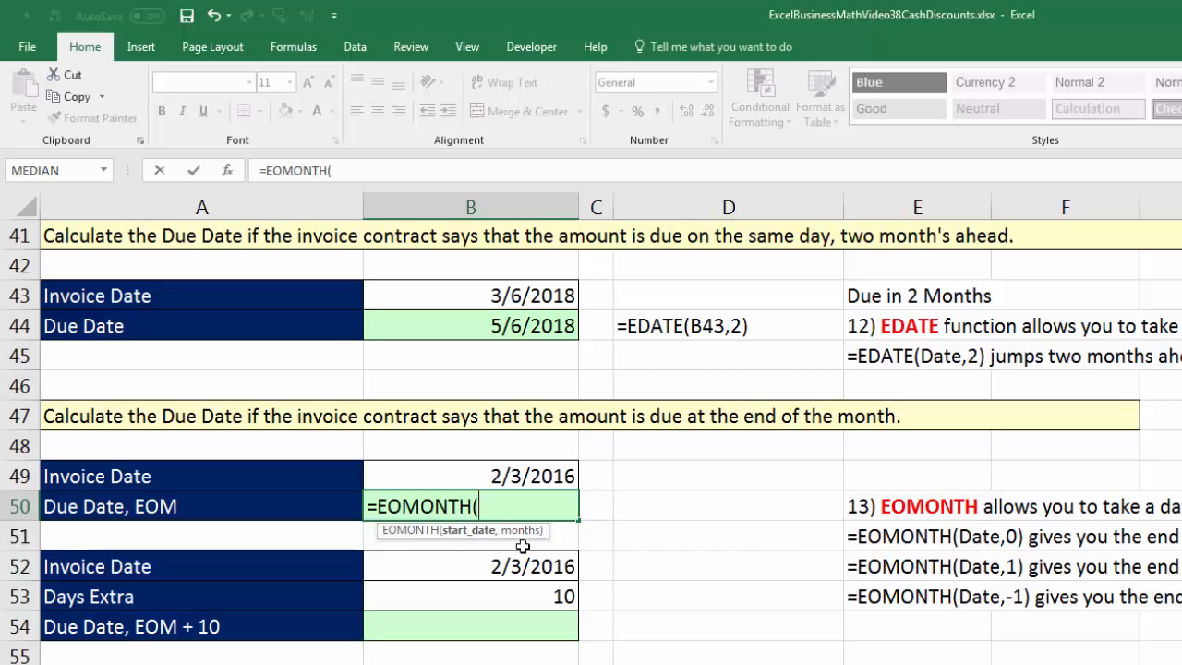
{"action": "left_click", "coordinate": [500, 479]}
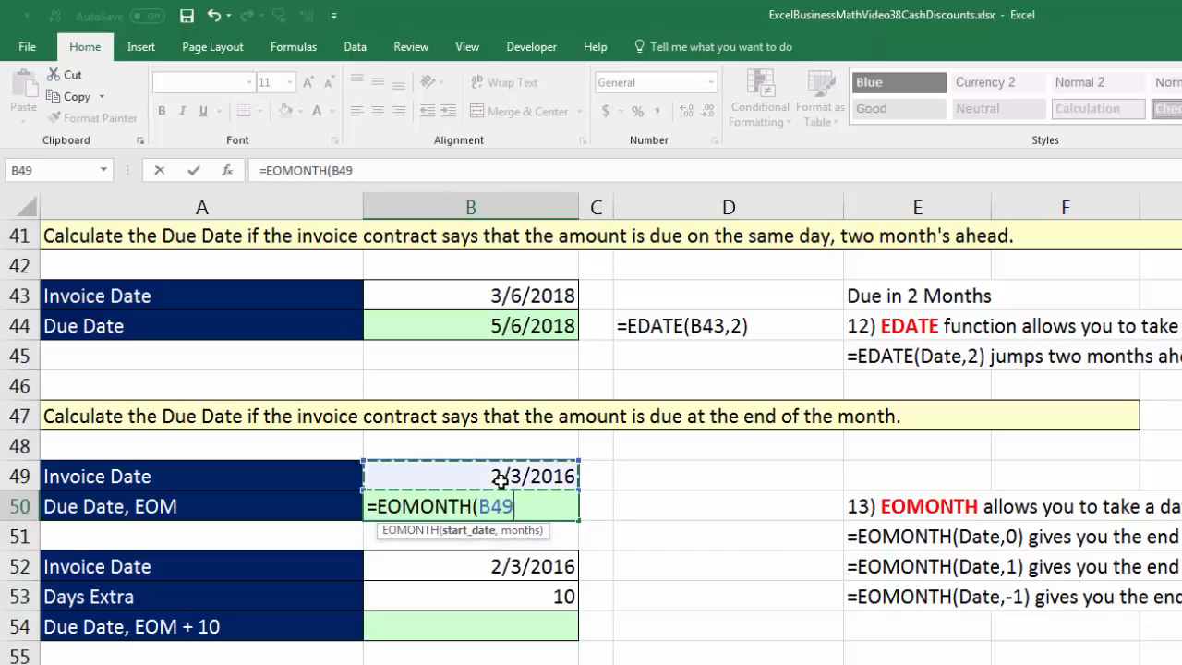
{"action": "type", "text": ","}
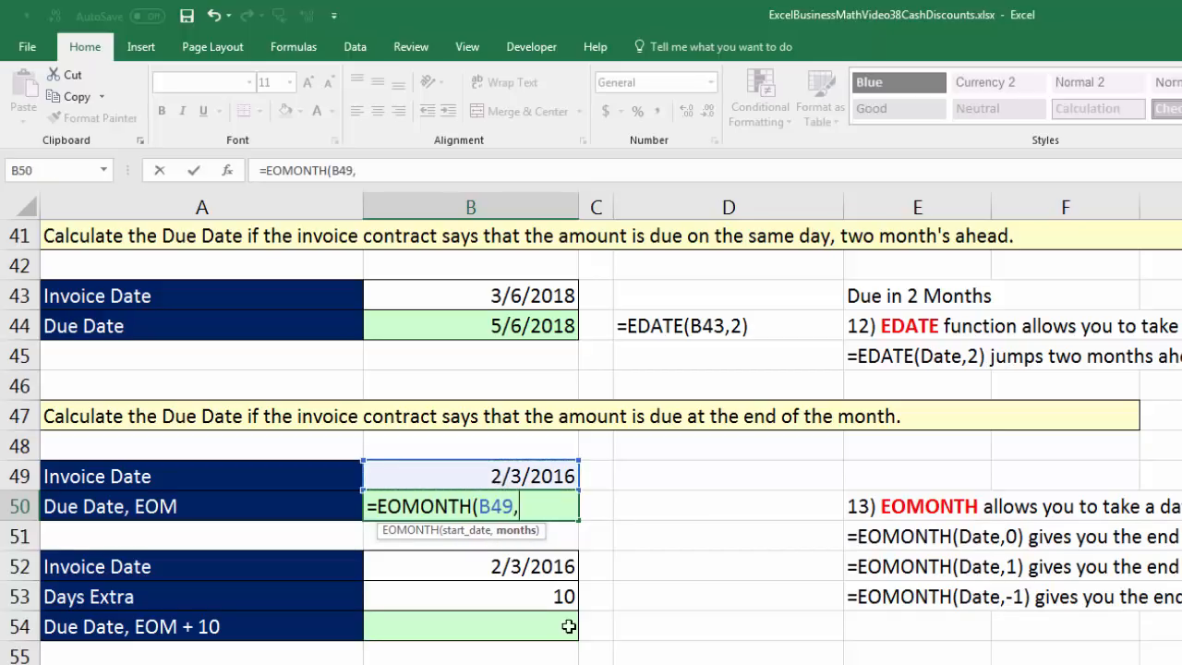
{"action": "type", "text": "2"}
{"action": "key", "text": "ctrl+Return"}
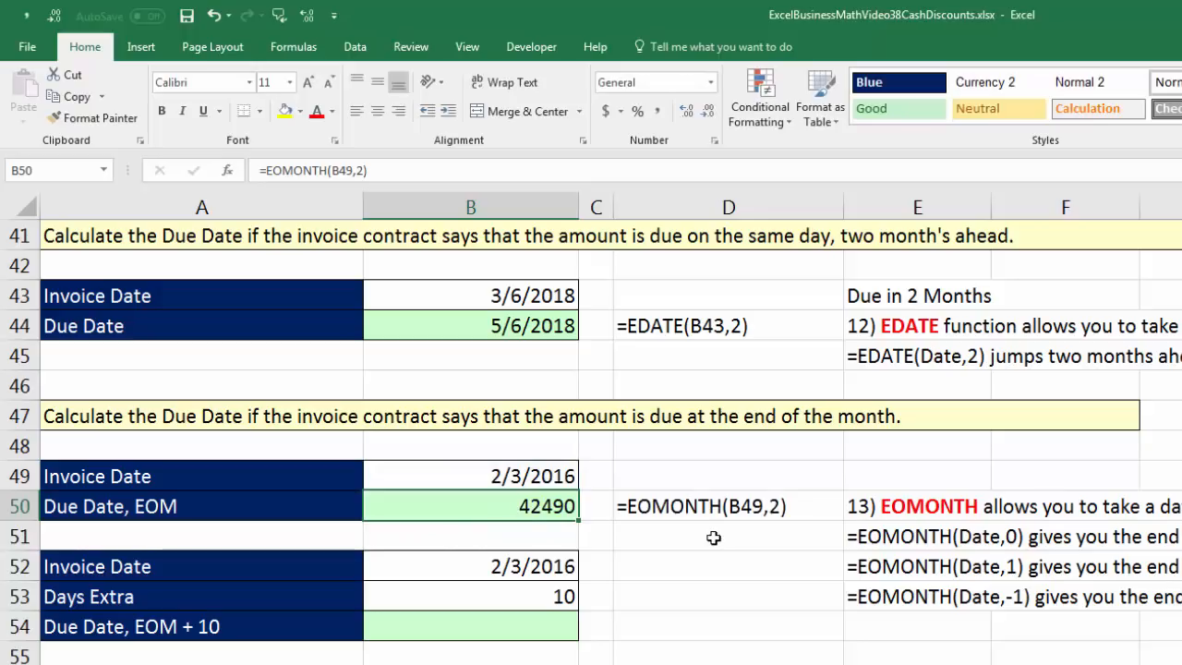
{"action": "left_click", "coordinate": [710, 81]}
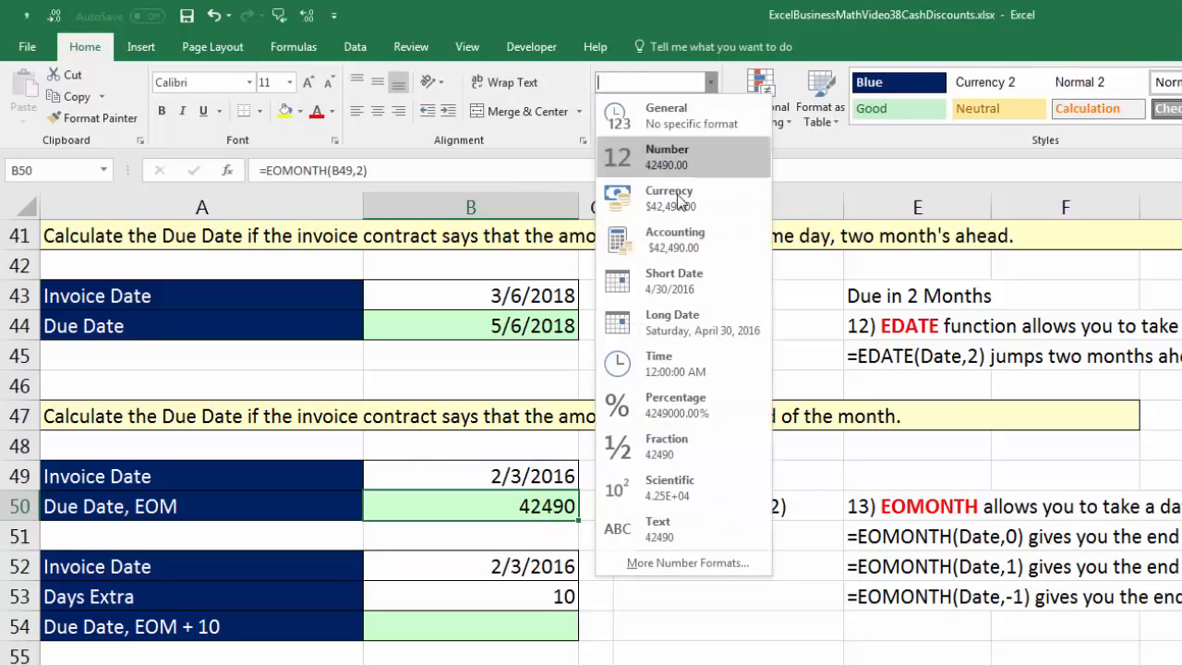
{"action": "left_click", "coordinate": [687, 290]}
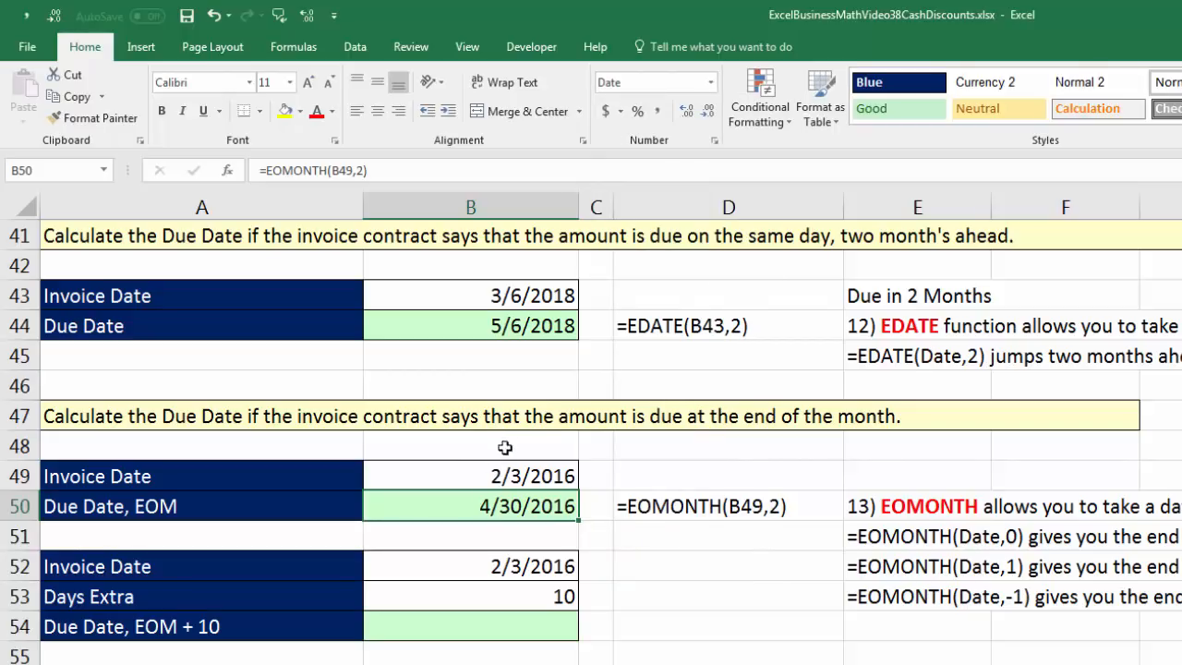
Change the months argument of the EOMONTH formula in cell B50 to -2 to go back two months.
{"action": "double_click", "coordinate": [531, 506]}
{"action": "left_click", "coordinate": [520, 506]}
{"action": "type", "text": "-"}
{"action": "key", "text": "ctrl+Return"}
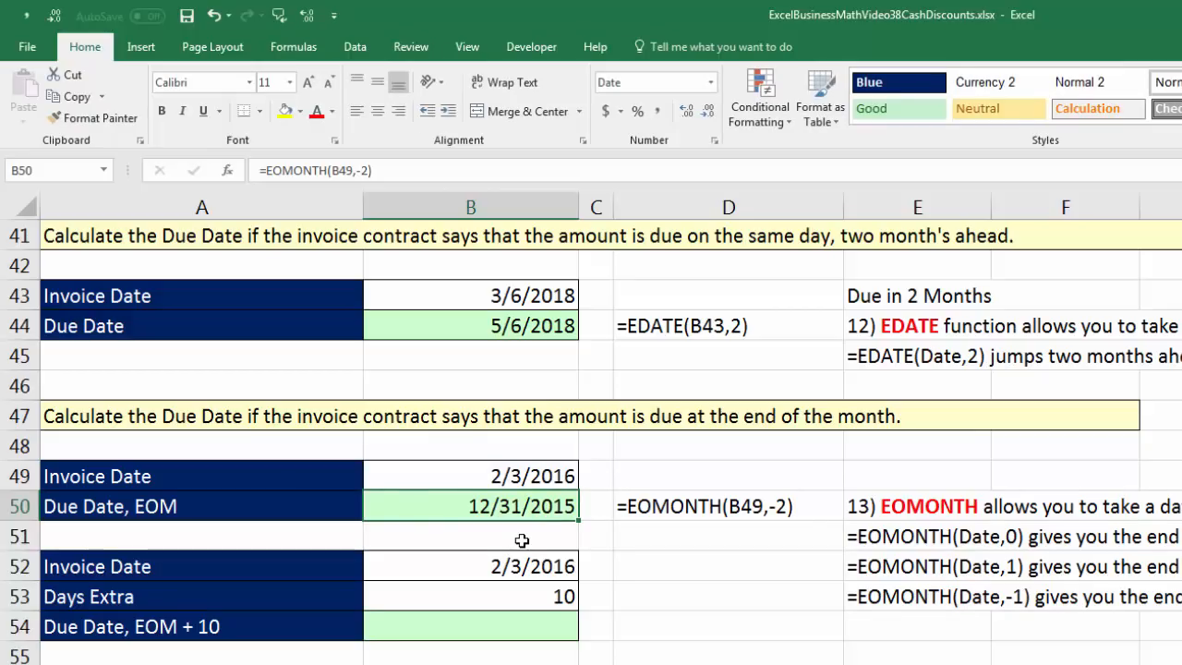
Set the months argument of the EOMONTH formula in cell B50 to 0 for the end of the invoice month.
{"action": "key", "text": "F2"}
{"action": "left_click_drag", "start_coordinate": [521, 512], "coordinate": [533, 512]}
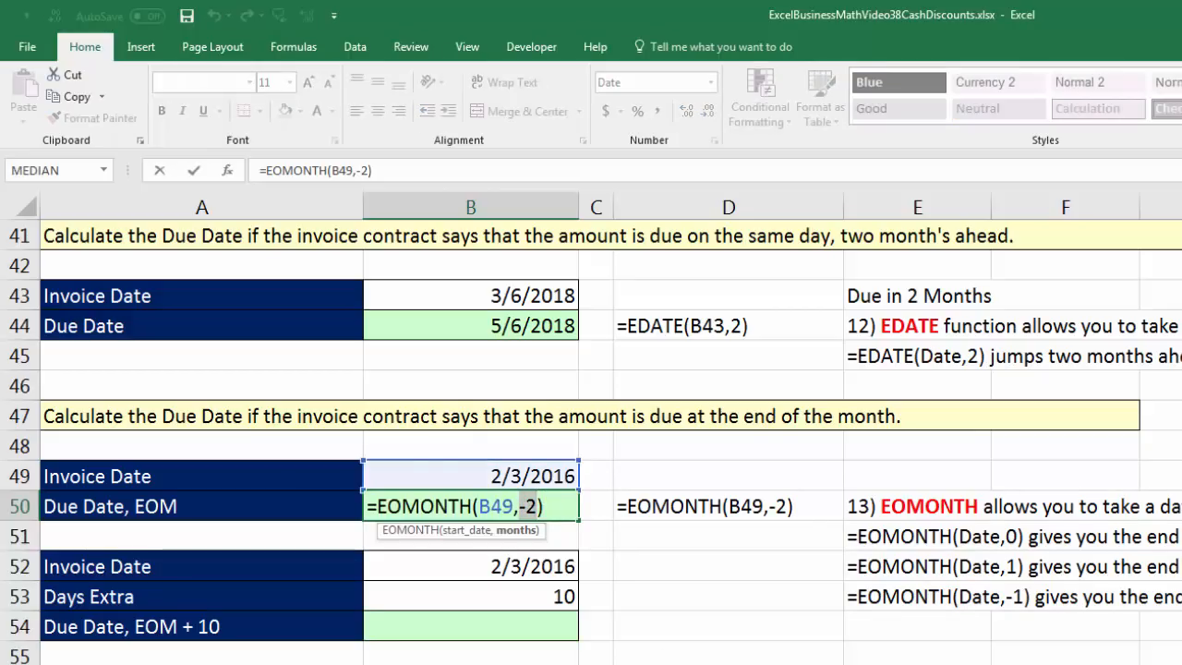
{"action": "type", "text": "0"}
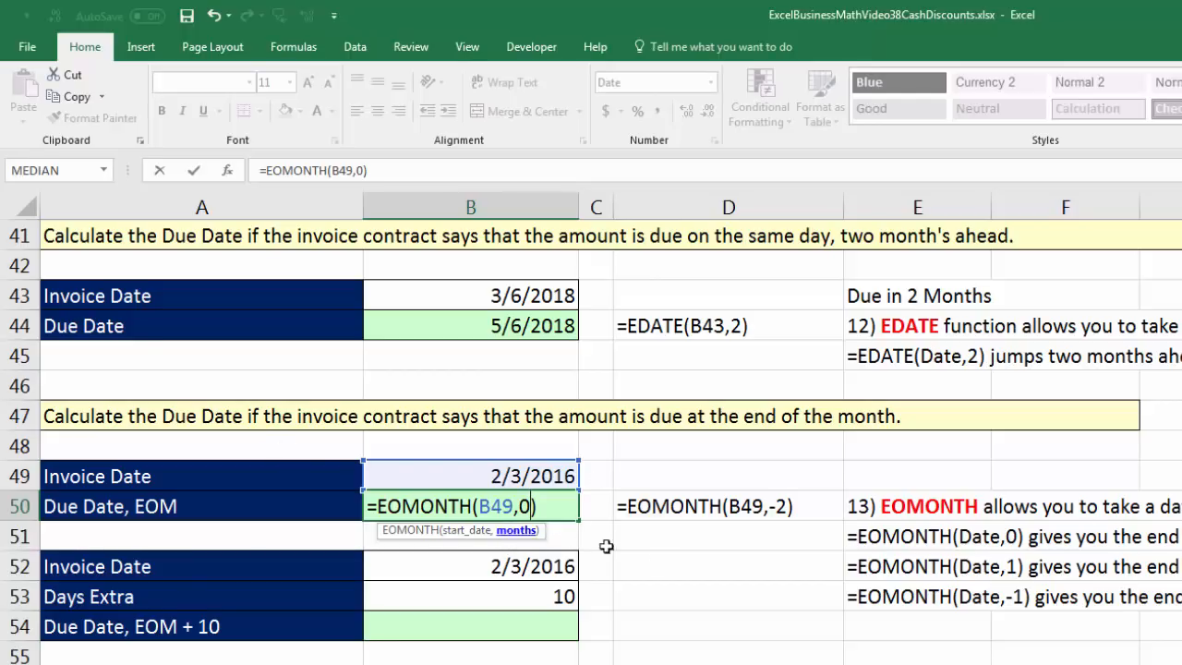
{"action": "key", "text": "Return"}
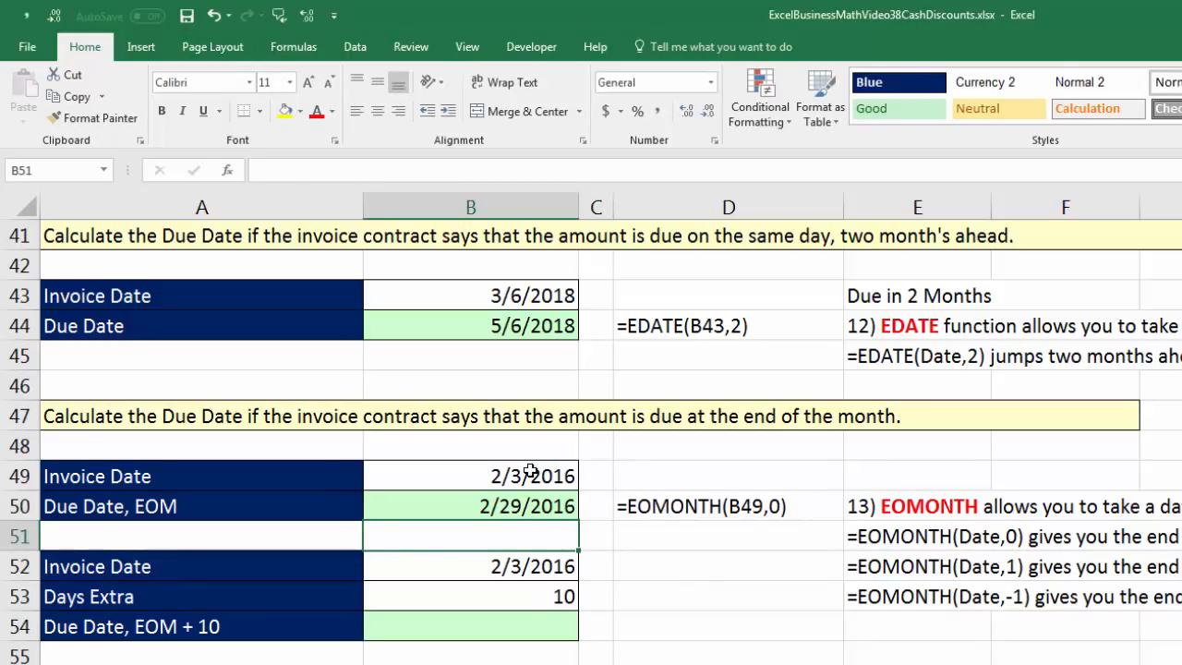
Try the Invoice Date 1/3/2016 in cell B49 and undo the change.
{"action": "double_click", "coordinate": [494, 476]}
{"action": "left_click_drag", "start_coordinate": [493, 477], "coordinate": [507, 477]}
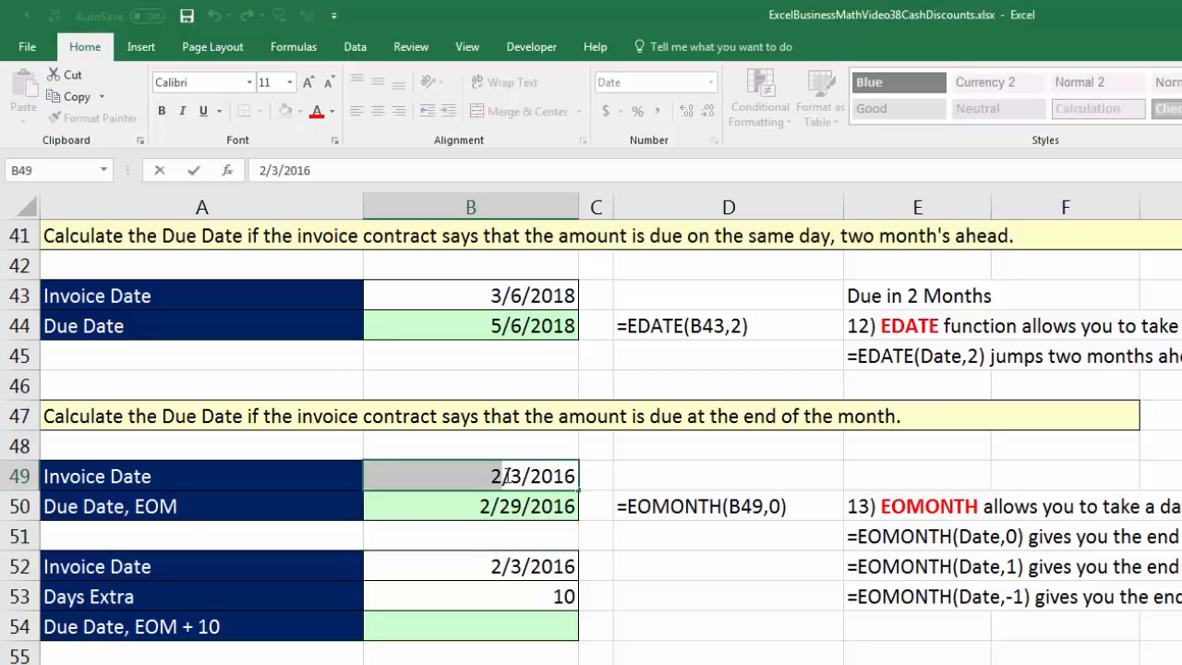
{"action": "type", "text": "1"}
{"action": "key", "text": "ctrl+Return"}
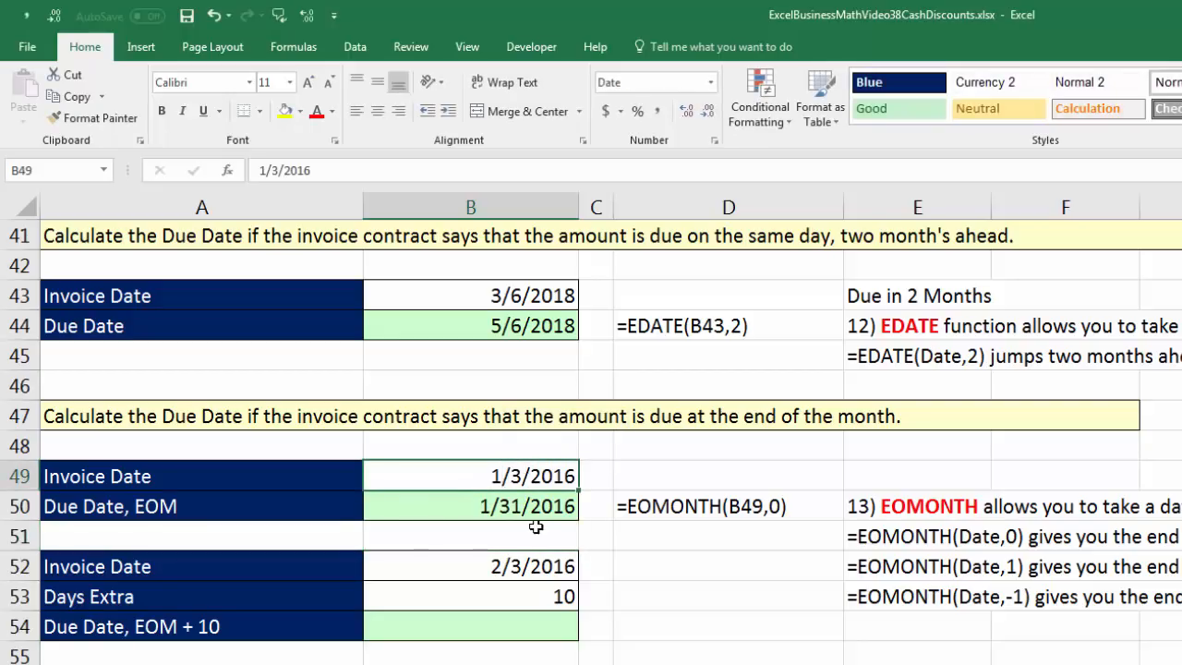
{"action": "key", "text": "ctrl+z"}
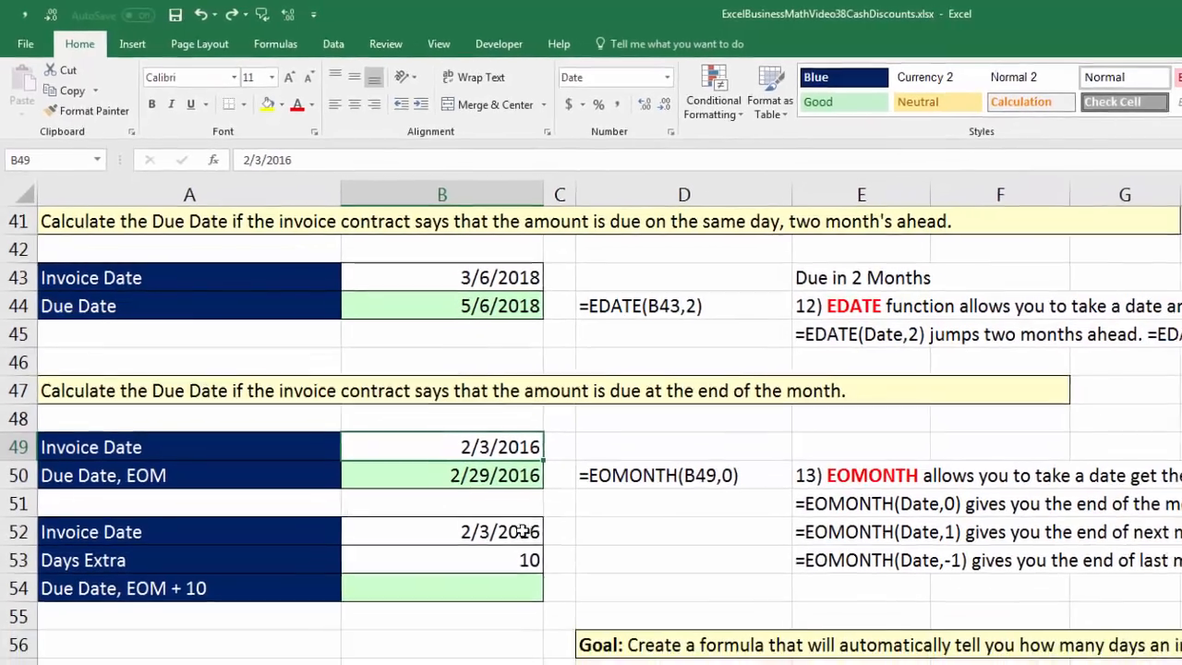
Calculate the end of the invoice month in cell B54 with =EOMONTH(B52,0) and format it as Short Date.
{"action": "left_click", "coordinate": [524, 531]}
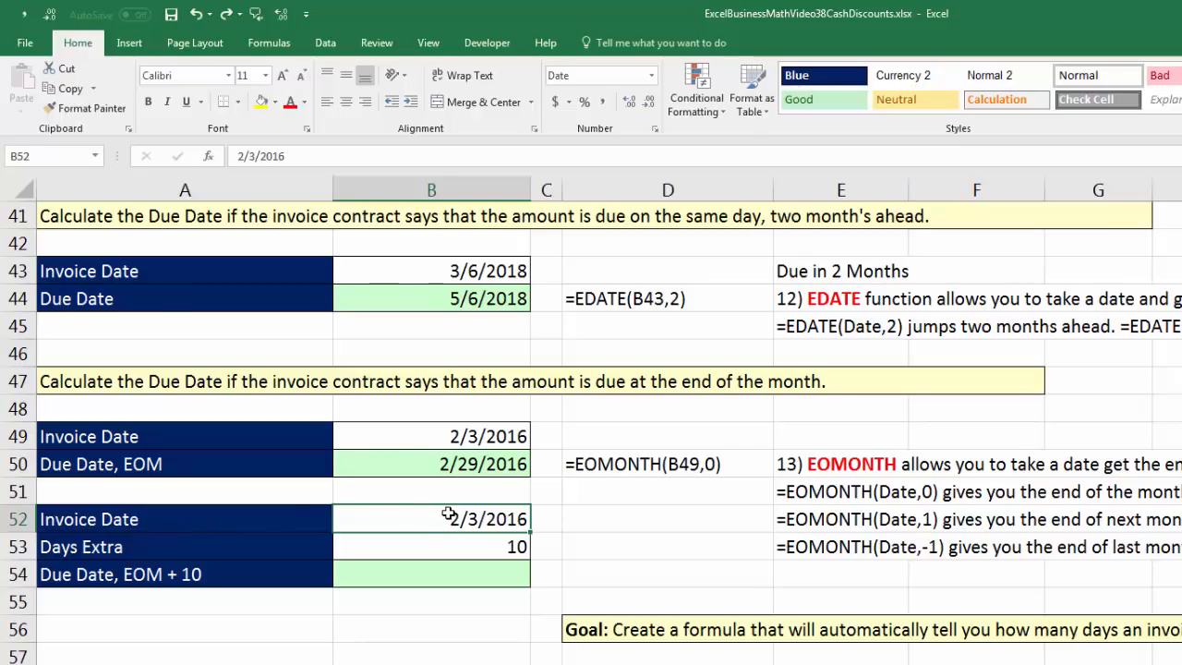
{"action": "left_click", "coordinate": [129, 549]}
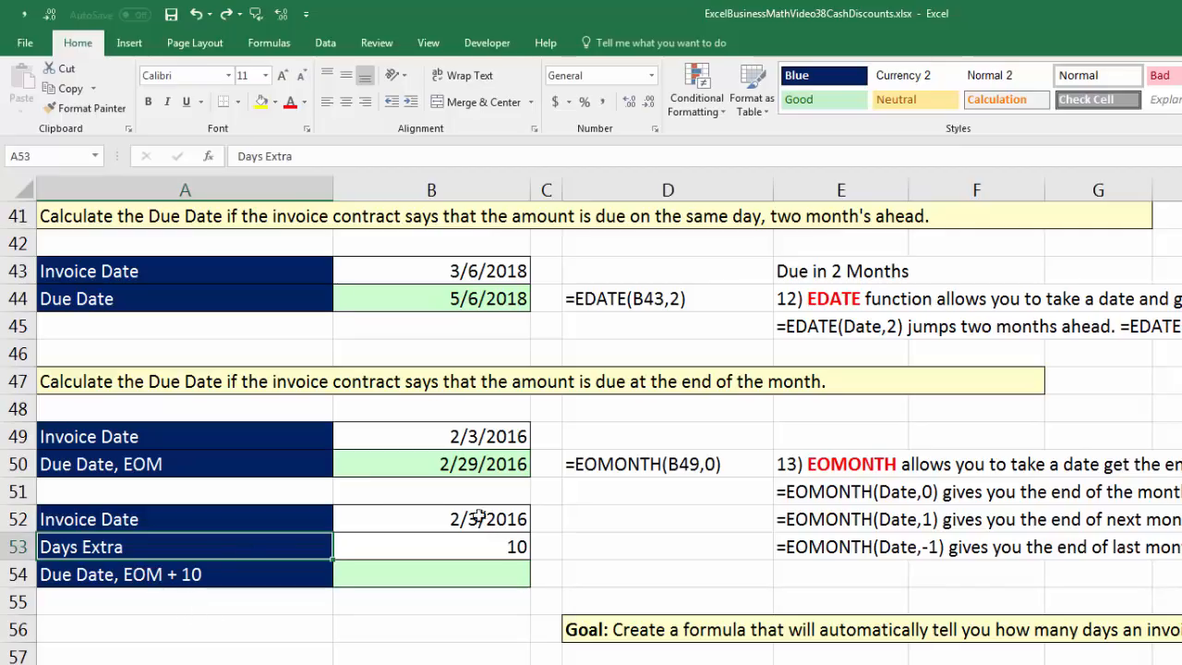
{"action": "left_click", "coordinate": [441, 571]}
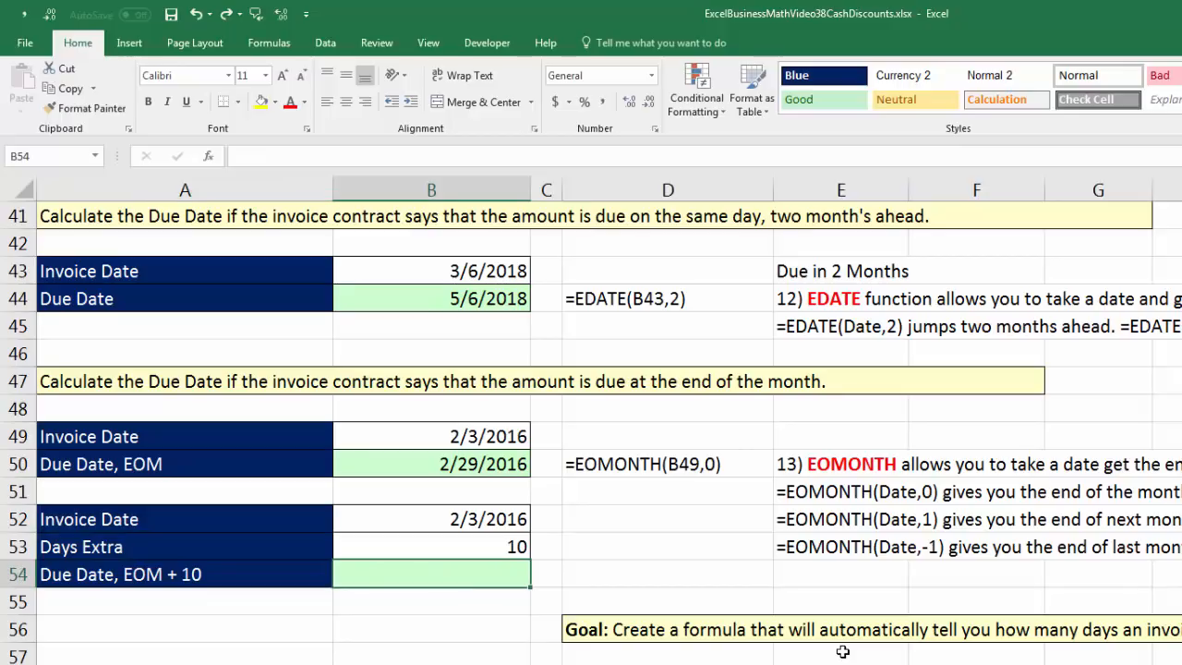
{"action": "type", "text": "=eo"}
{"action": "key", "text": "Tab"}
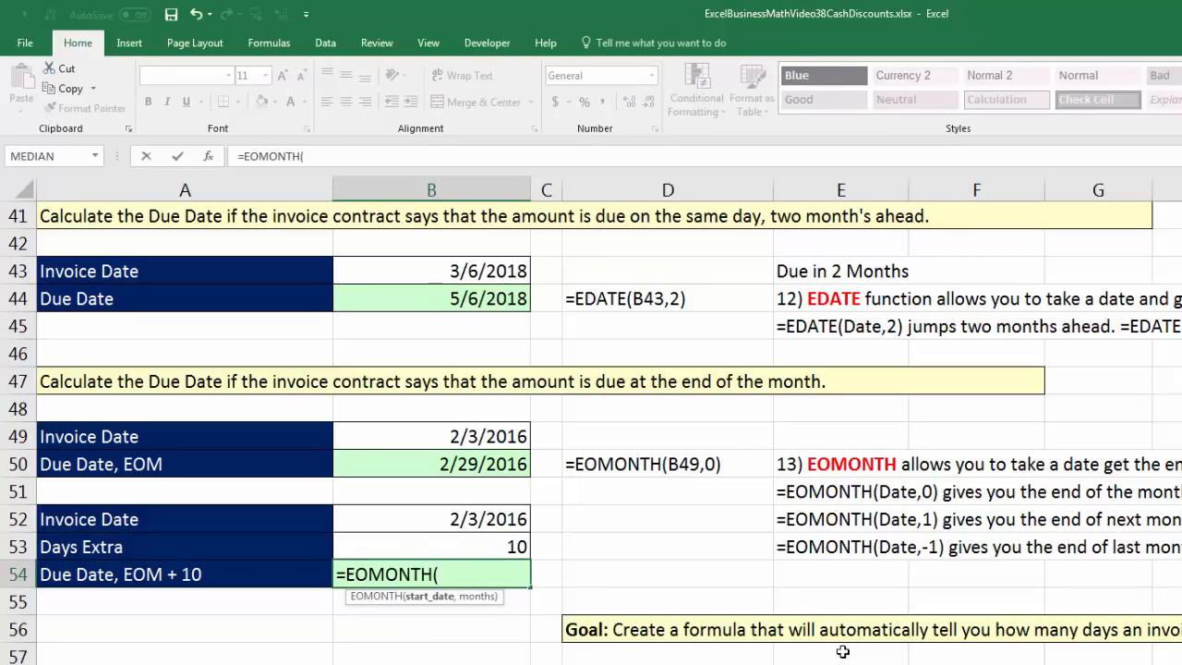
{"action": "key", "text": "Up"}
{"action": "key", "text": "Up"}
{"action": "type", "text": ",0)"}
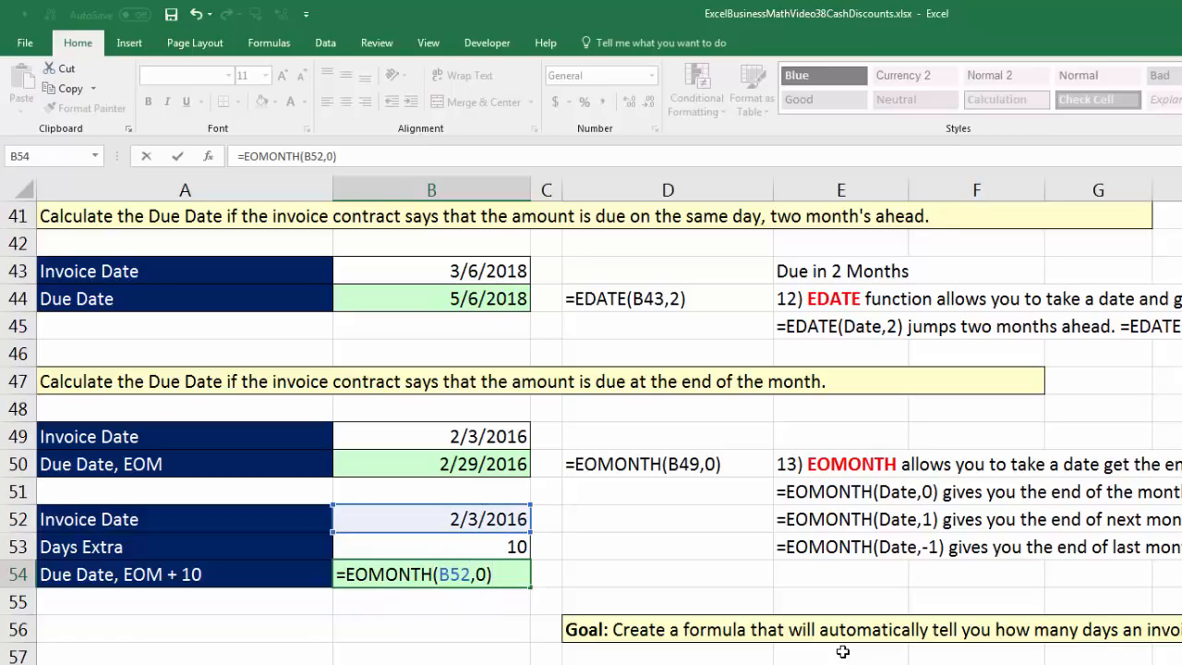
{"action": "key", "text": "ctrl+Return"}
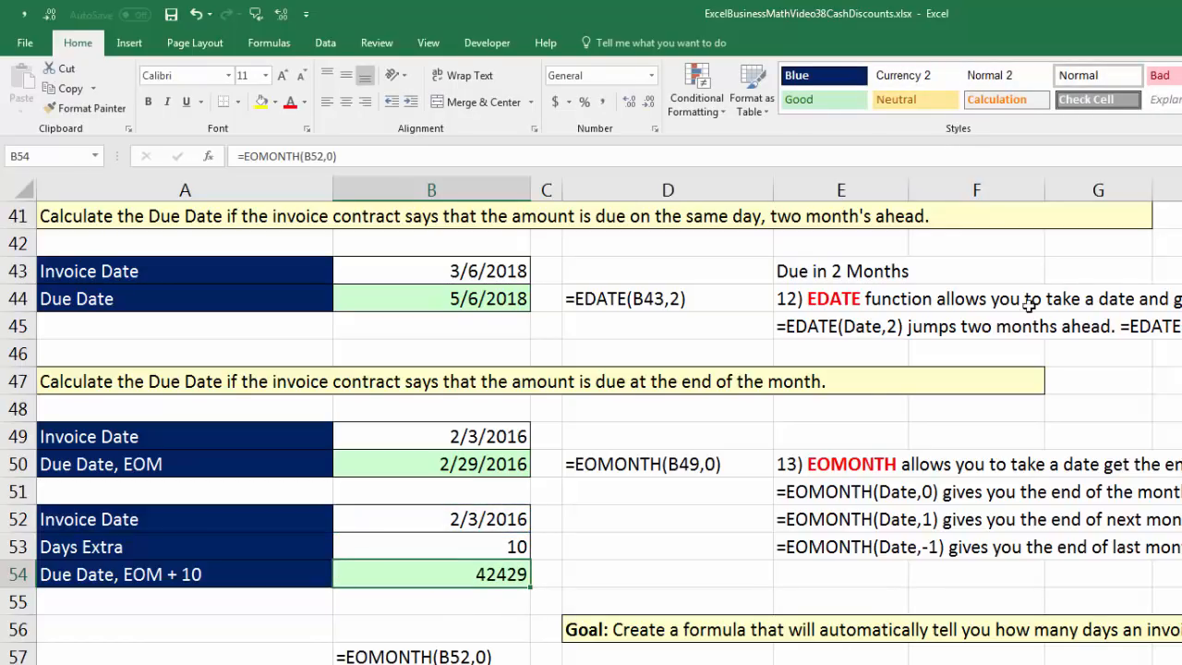
{"action": "left_click", "coordinate": [651, 75]}
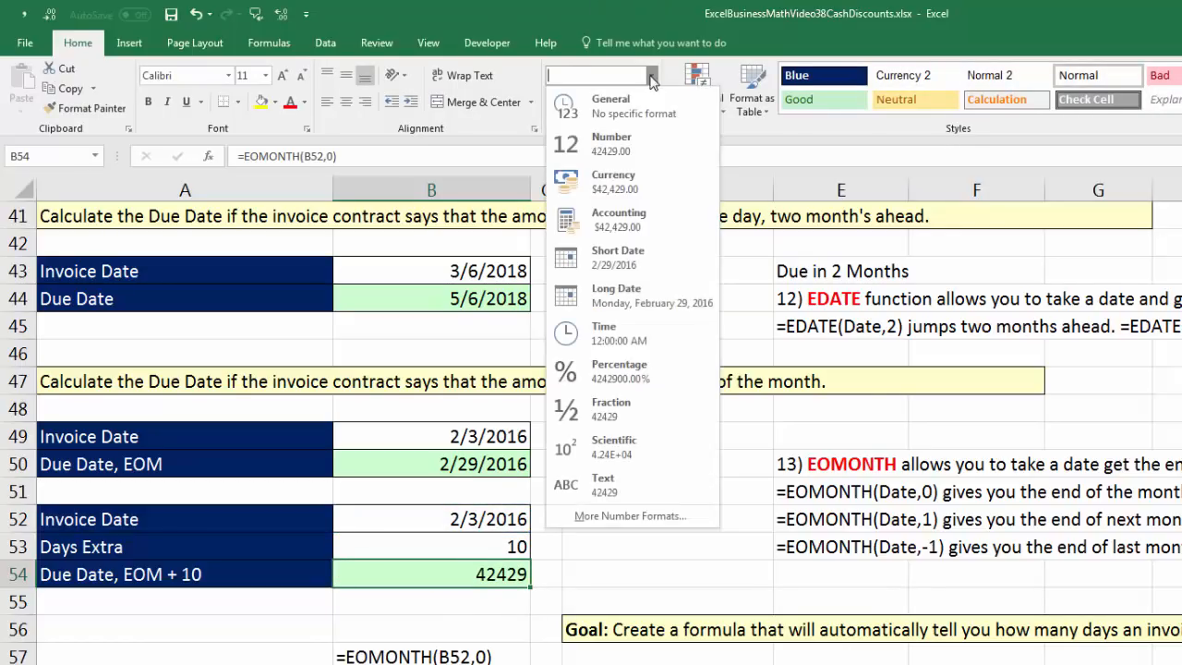
{"action": "left_click", "coordinate": [624, 263]}
Add the extra days to the due date in cell B54 by extending the formula to =EOMONTH(B52,0)+B53.
{"action": "key", "text": "F2"}
{"action": "type", "text": "+"}
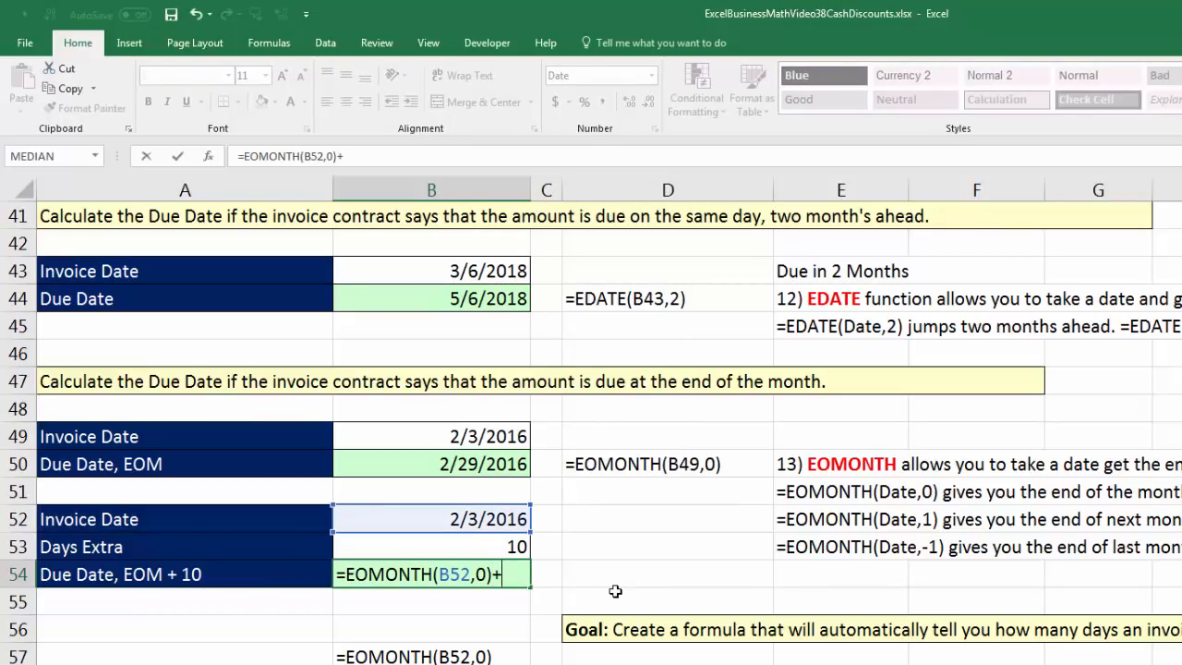
{"action": "left_click", "coordinate": [517, 546]}
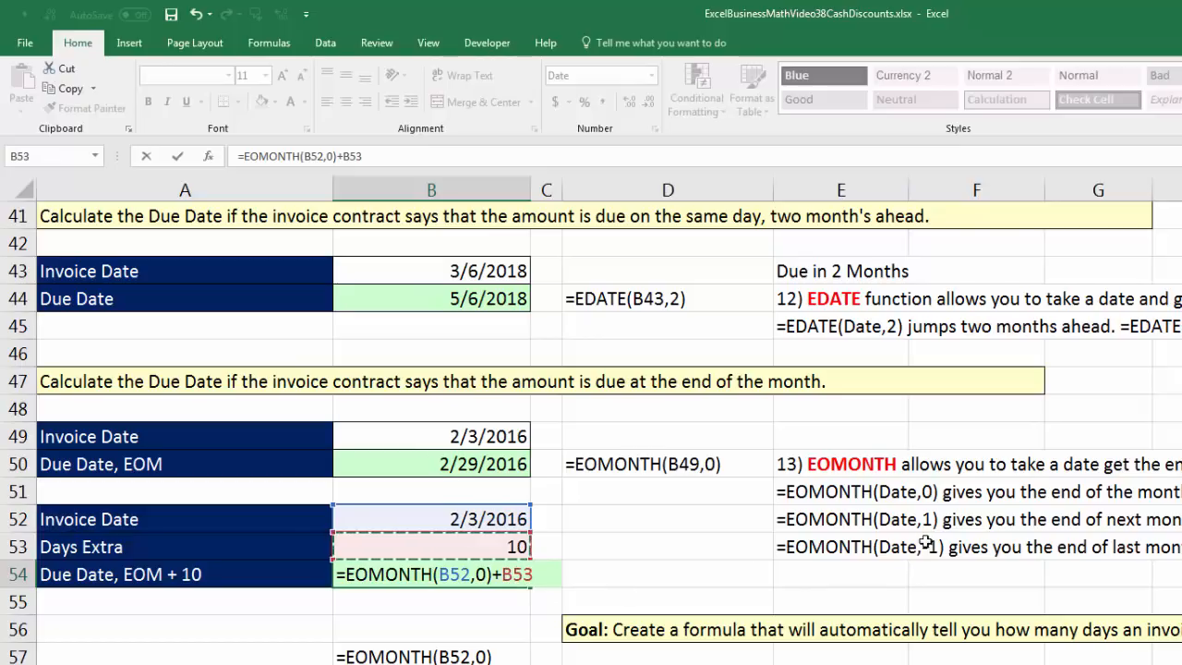
{"action": "key", "text": "Return"}
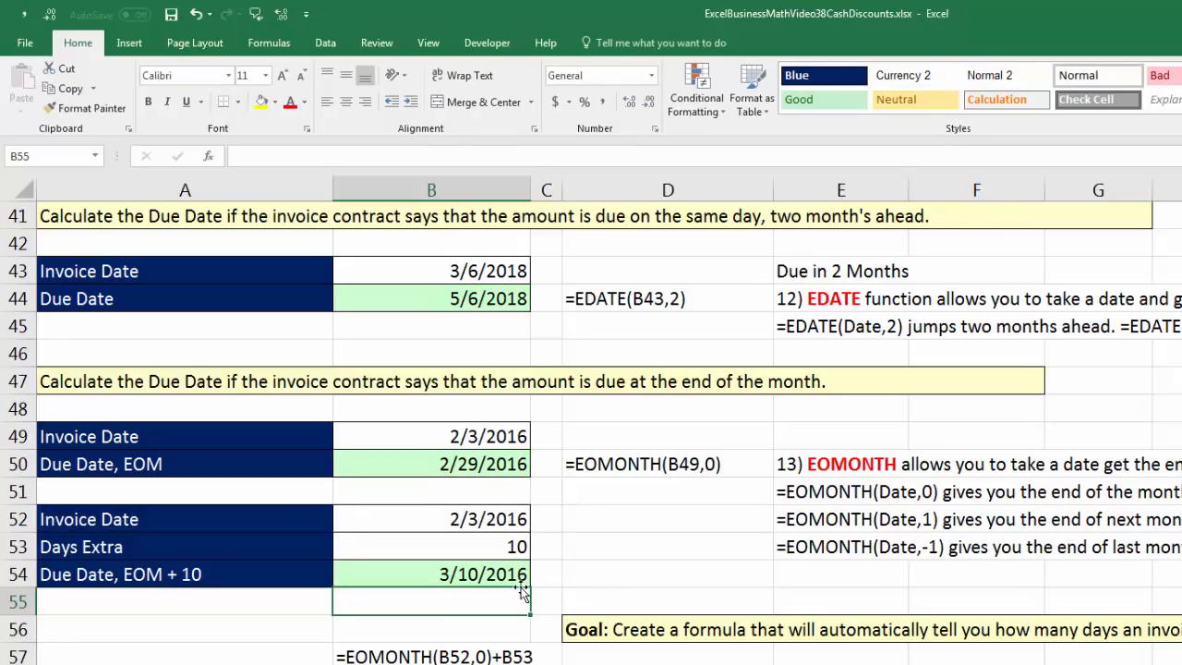
Enter =TODAY() in cell G59 of the overdue invoice table and fill it down the Today column.
{"action": "scroll", "coordinate": [522, 594], "scroll_direction": "down", "scroll_amount": 5}
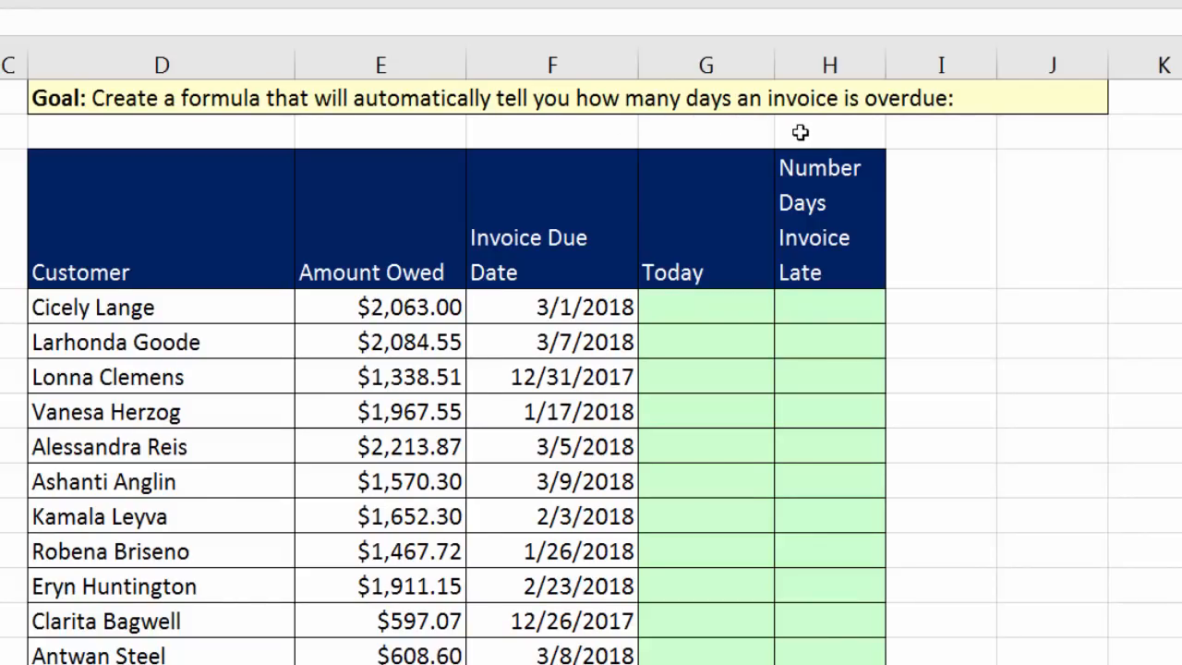
{"action": "left_click_drag", "start_coordinate": [191, 314], "coordinate": [189, 658]}
{"action": "left_click_drag", "start_coordinate": [374, 308], "coordinate": [418, 617]}
{"action": "left_click_drag", "start_coordinate": [542, 310], "coordinate": [565, 657]}
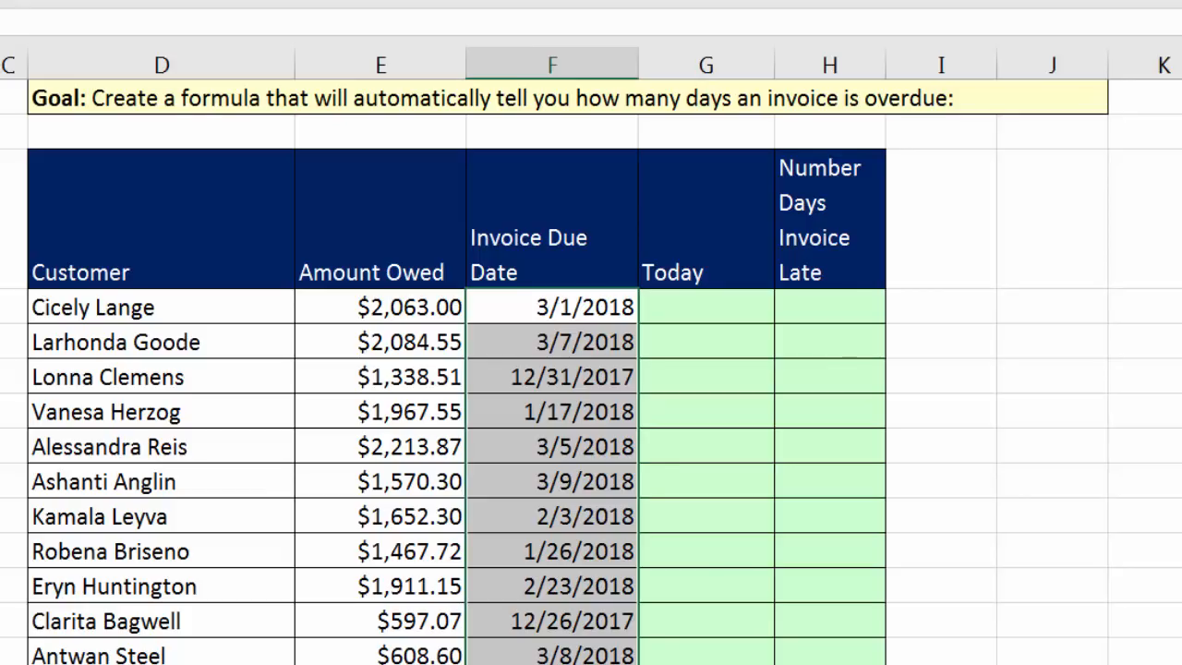
{"action": "left_click", "coordinate": [811, 319]}
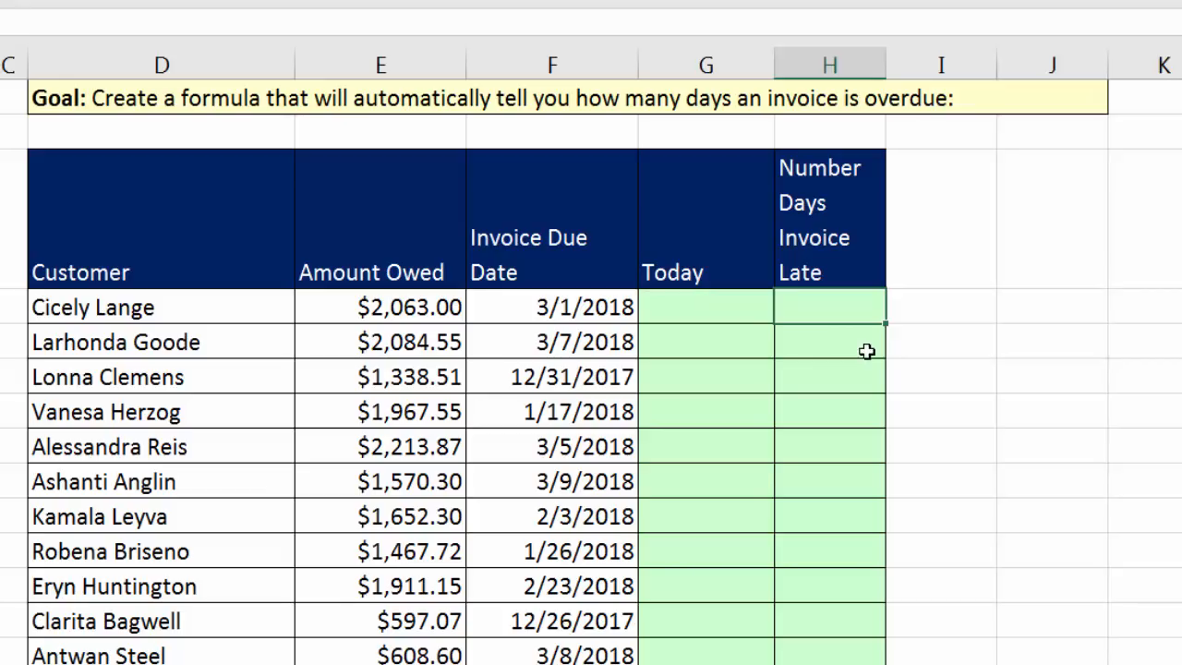
{"action": "left_click", "coordinate": [711, 308]}
{"action": "type", "text": "=tod"}
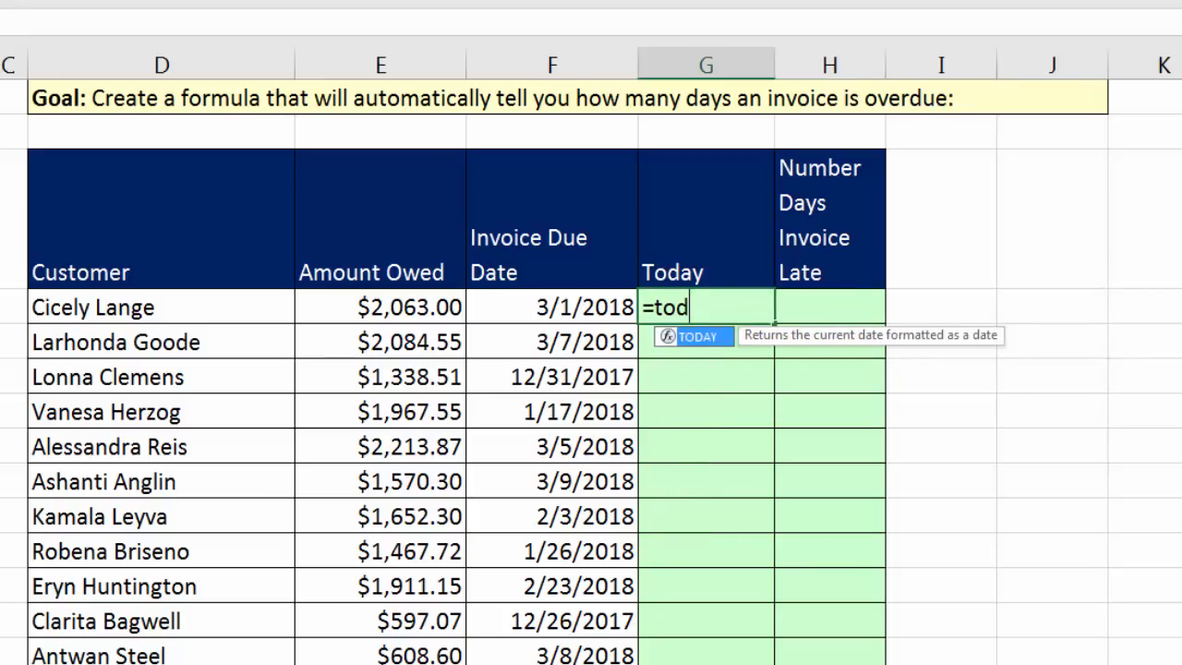
{"action": "key", "text": "Tab"}
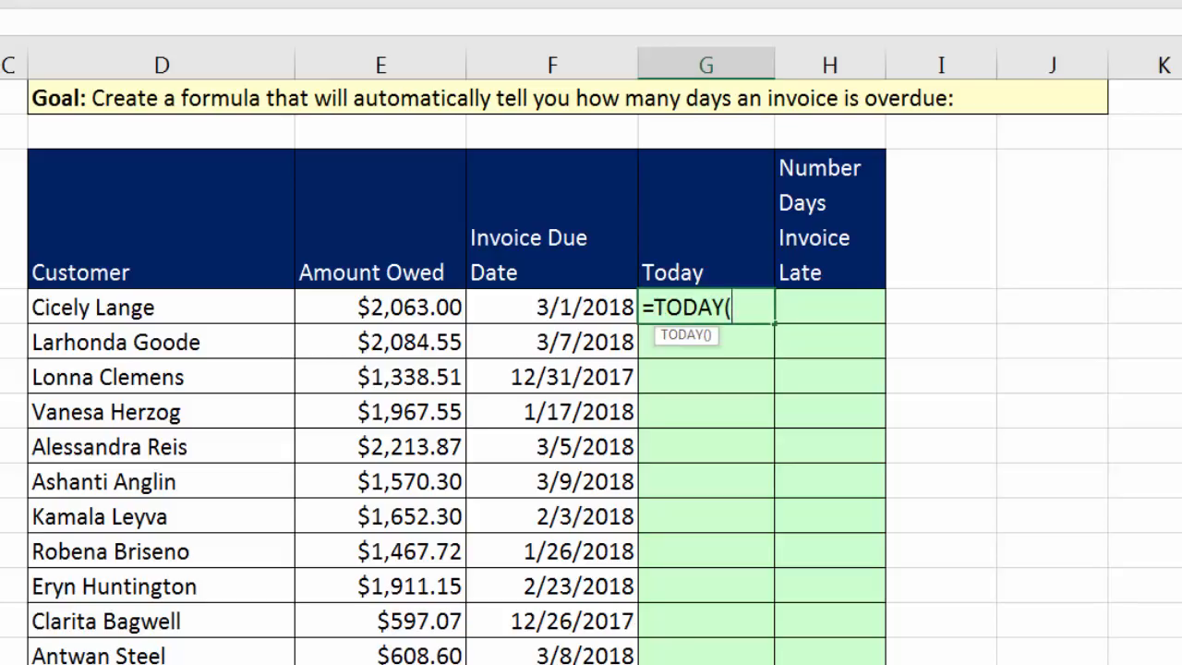
{"action": "key", "text": "ctrl+Return"}
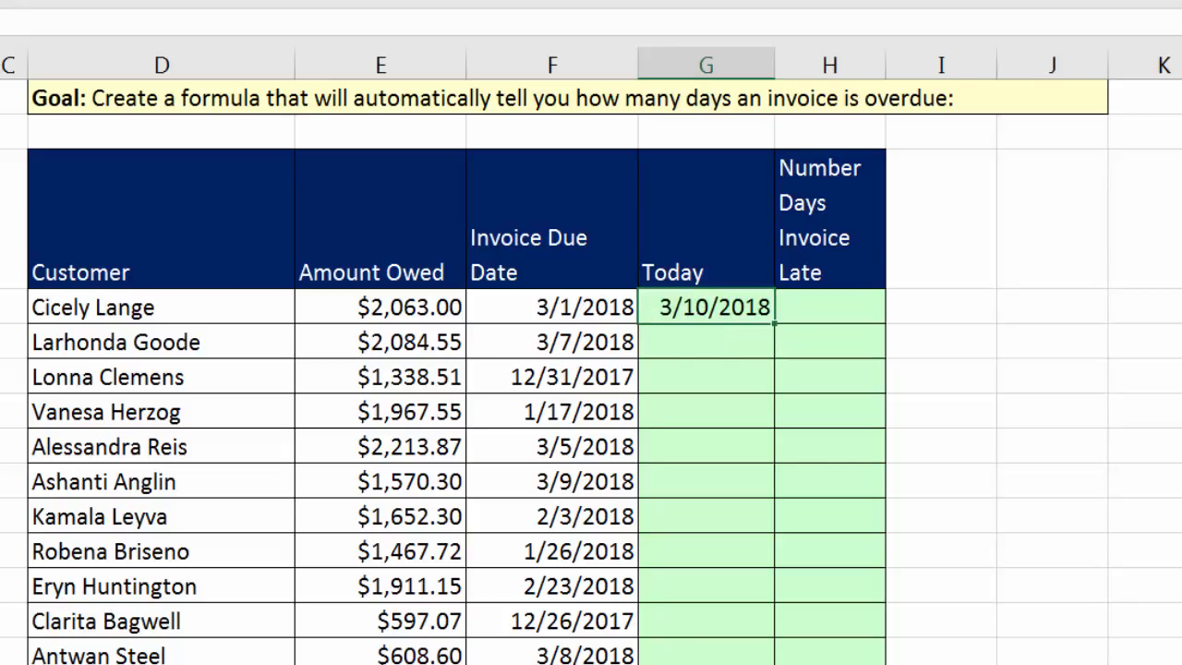
{"action": "double_click", "coordinate": [772, 326]}
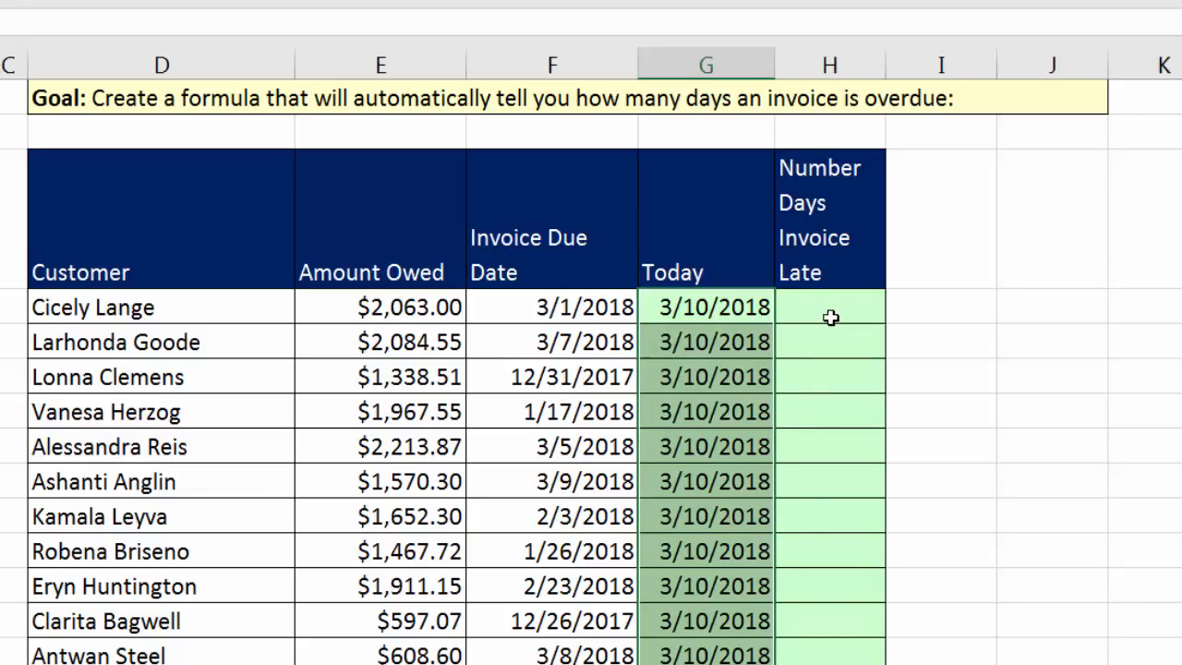
Calculate the days late in cell H59 with =G59-F59 and fill the formula down the Number Days Invoice Late column.
{"action": "left_click", "coordinate": [832, 317]}
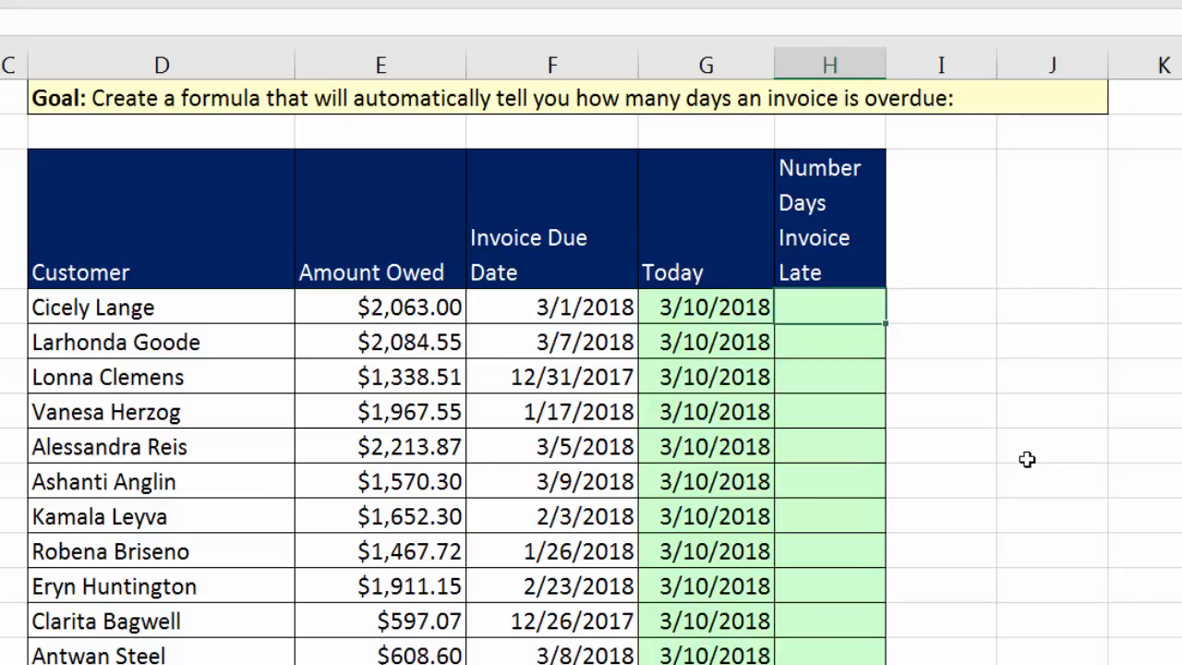
{"action": "type", "text": "="}
{"action": "key", "text": "Left"}
{"action": "type", "text": "-"}
{"action": "key", "text": "Left"}
{"action": "key", "text": "Left"}
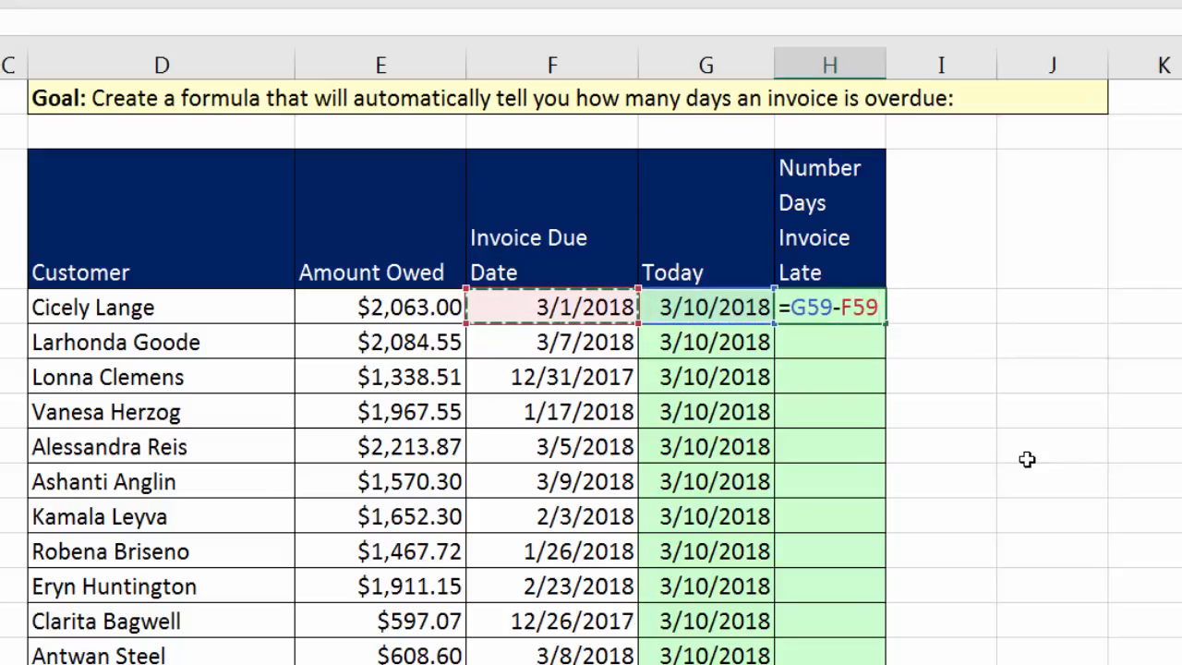
{"action": "key", "text": "ctrl+Return"}
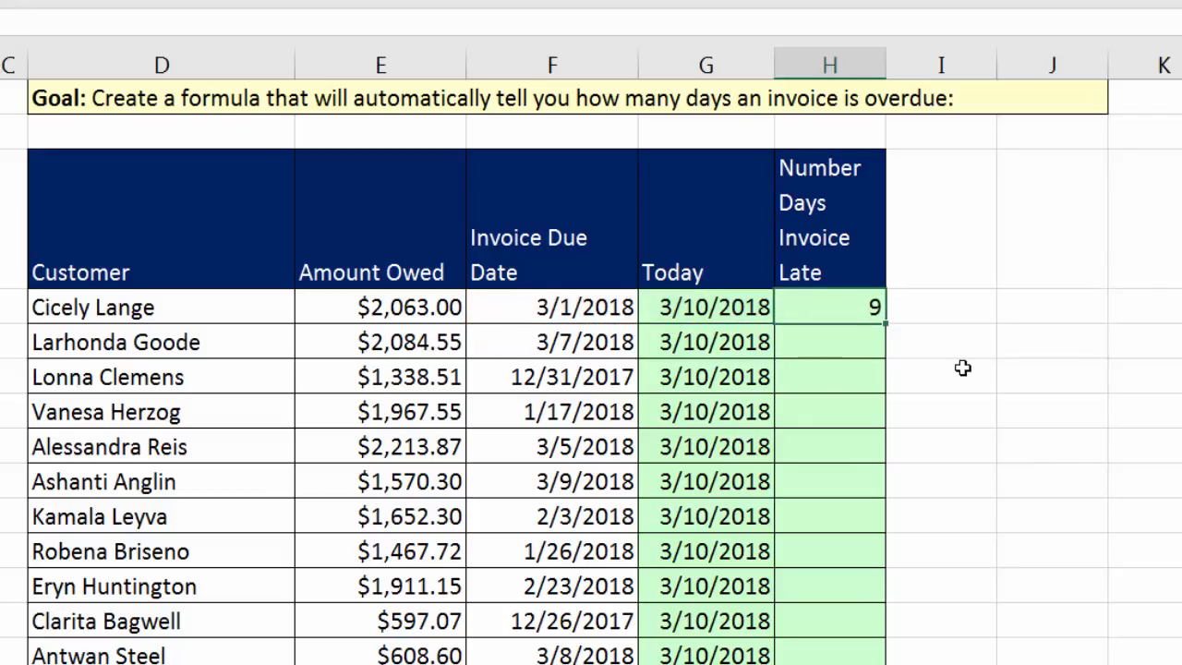
{"action": "double_click", "coordinate": [885, 325]}
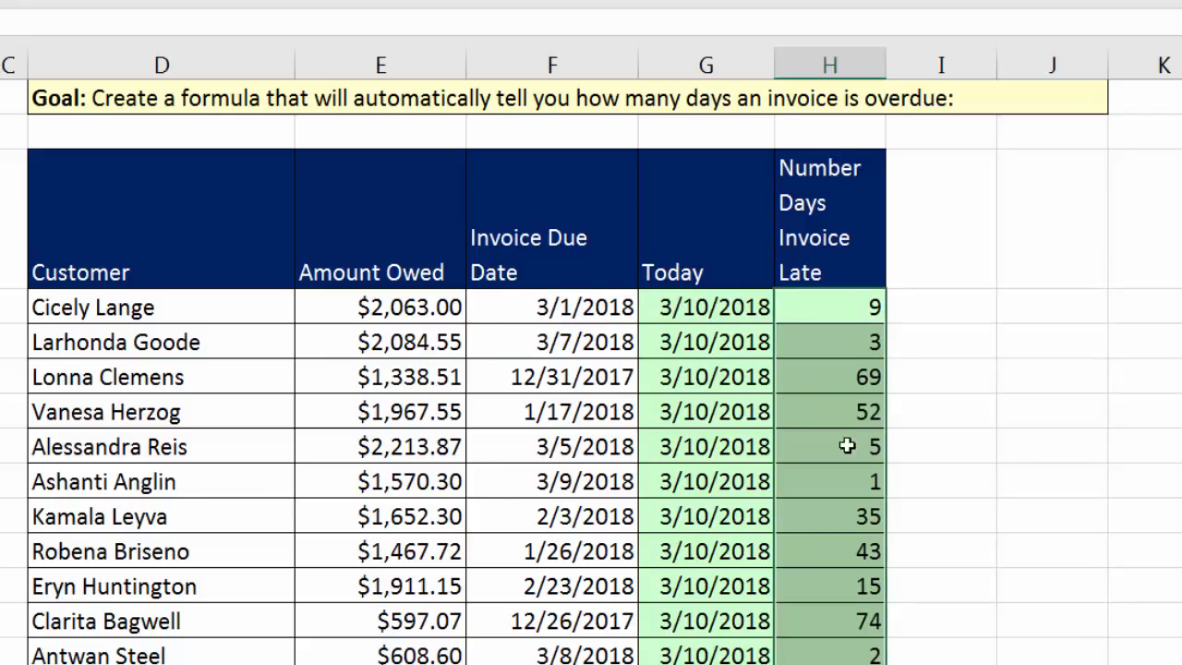
Check the days-late formulas in the table's last and first rows and the TODAY formula in the first row.
{"action": "left_click", "coordinate": [834, 589]}
{"action": "key", "text": "F2"}
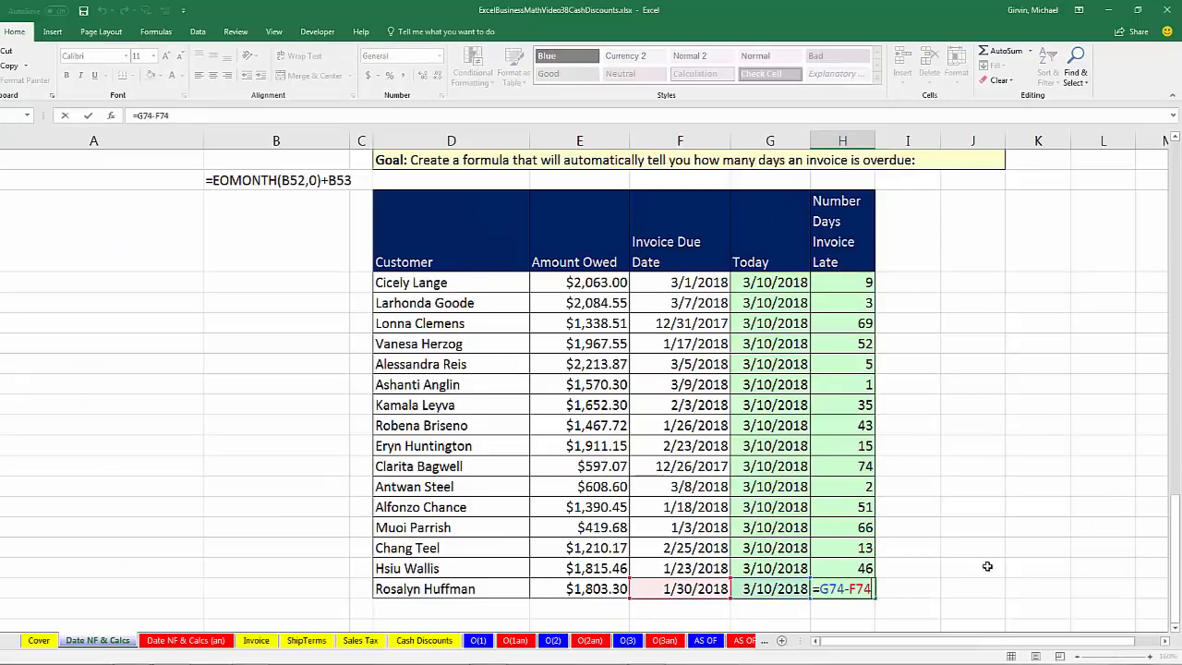
{"action": "key", "text": "ctrl+Return"}
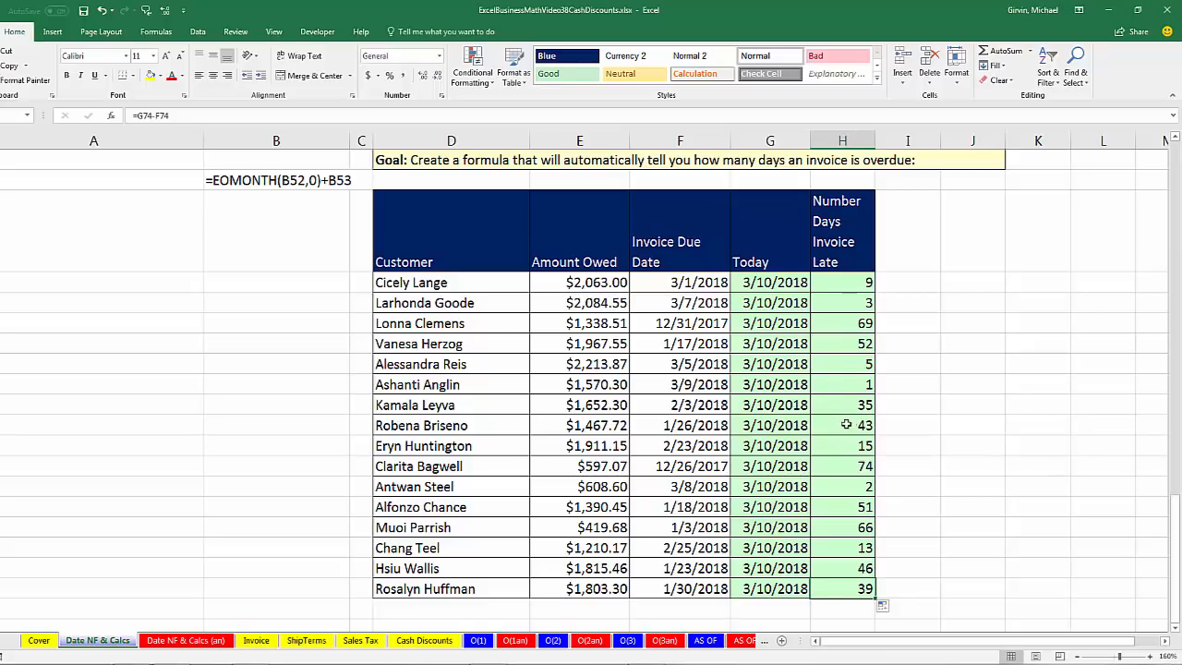
{"action": "left_click", "coordinate": [856, 471]}
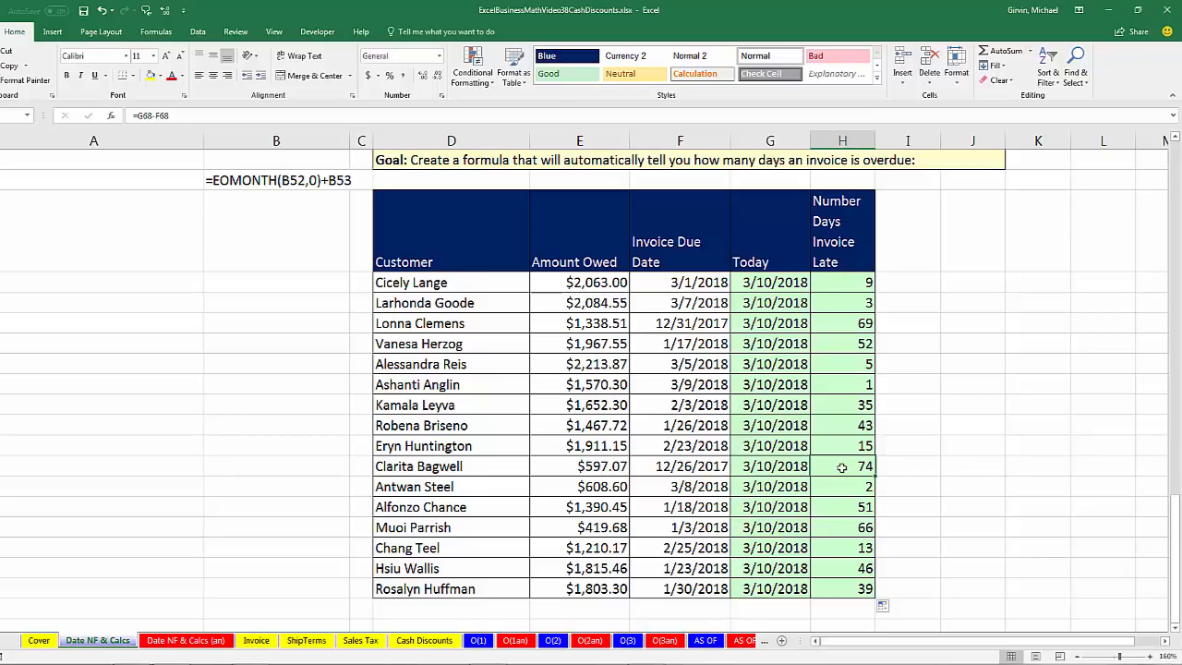
{"action": "double_click", "coordinate": [765, 282]}
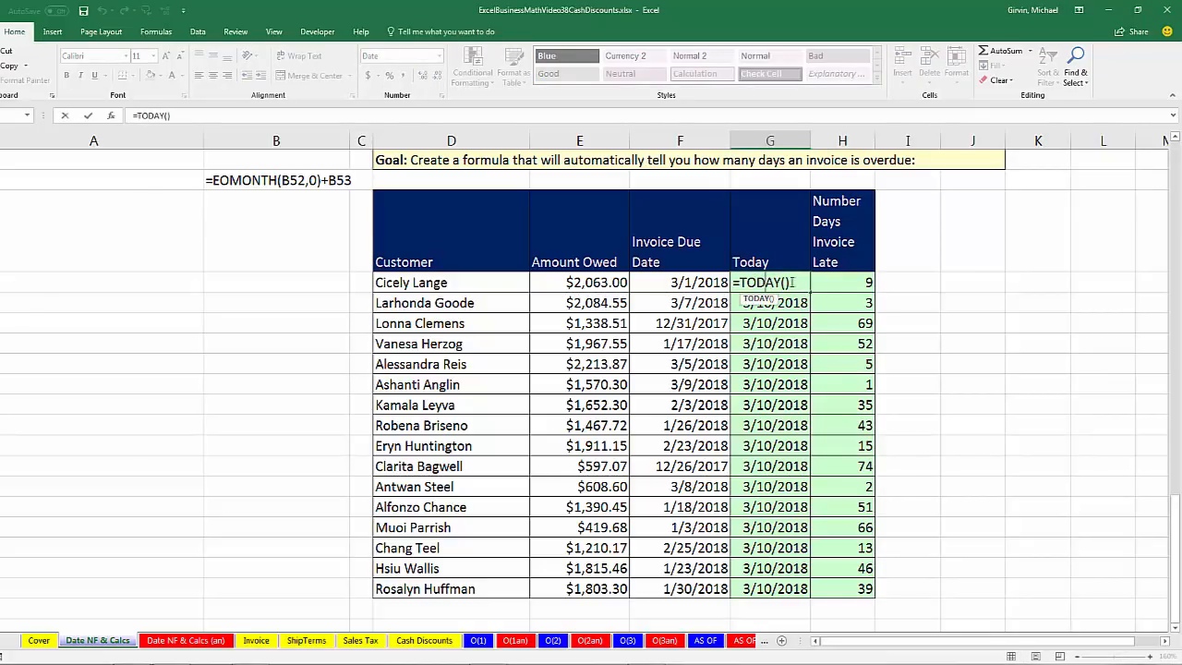
{"action": "key", "text": "Escape"}
{"action": "double_click", "coordinate": [853, 282]}
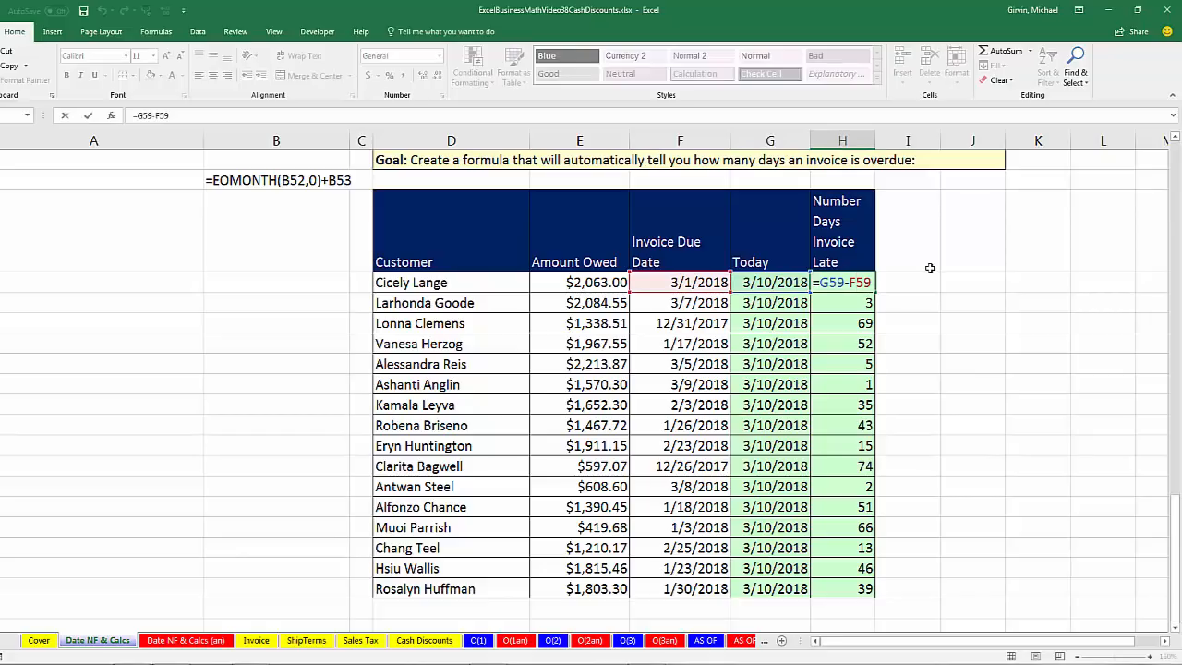
{"action": "key", "text": "Escape"}
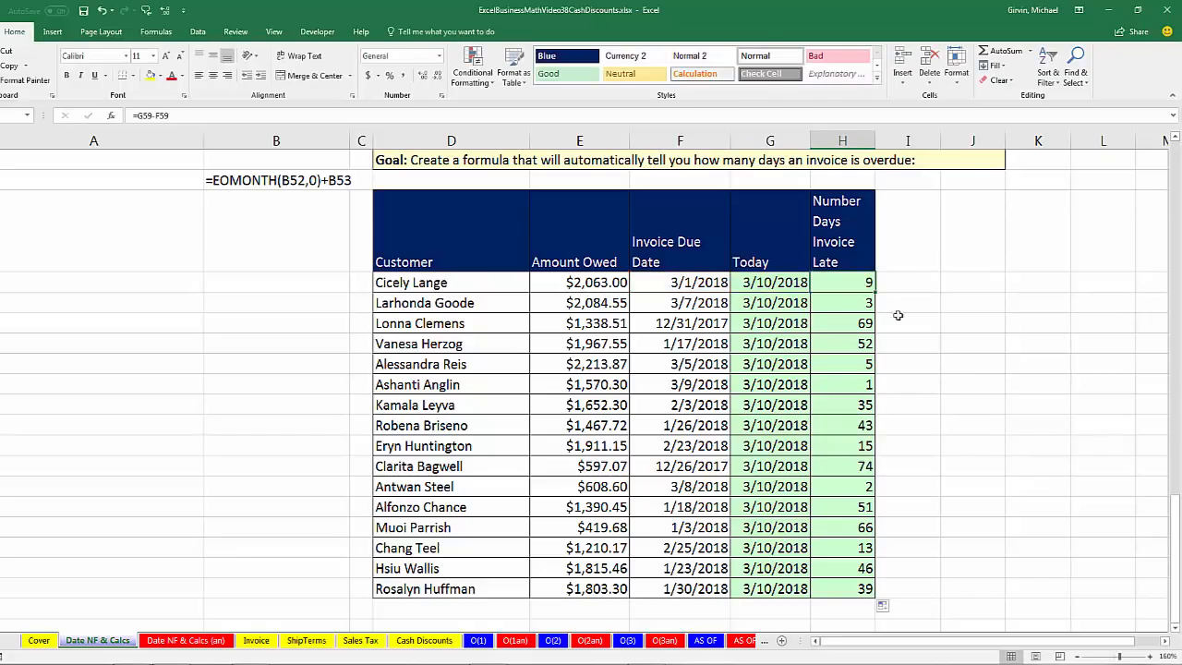
{"action": "scroll", "coordinate": [507, 540], "scroll_direction": "up", "scroll_amount": 4}
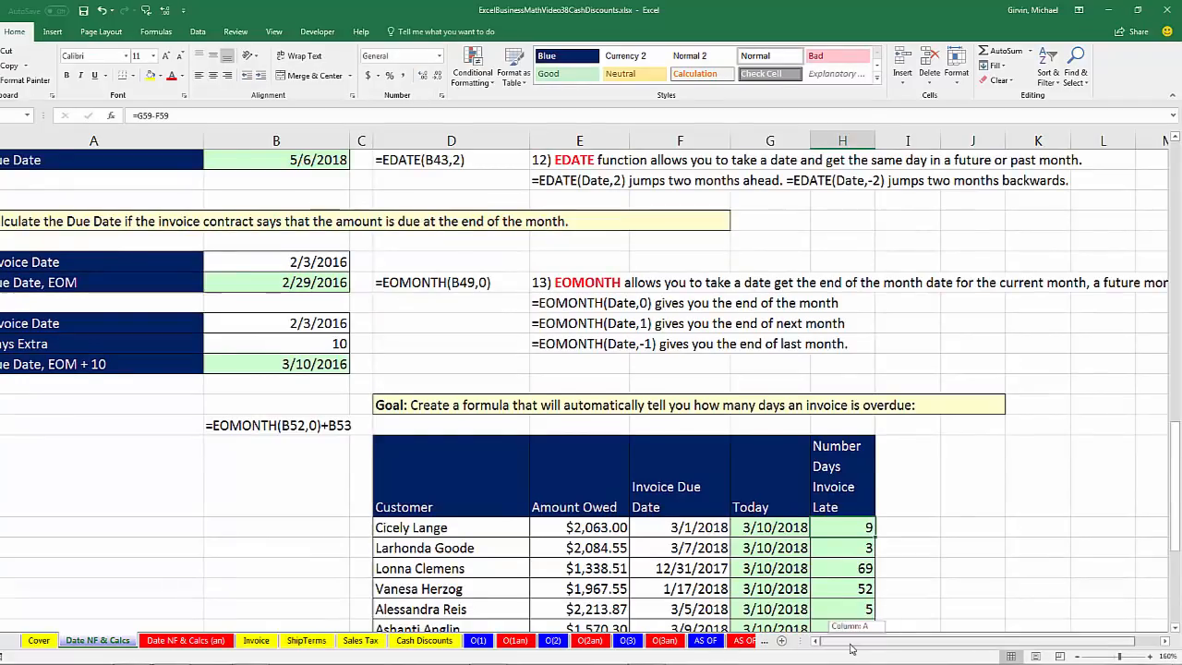
Review the date formula notes back up to the start of the Date NF & Calcs sheet, then open the Invoice sheet.
{"action": "scroll", "coordinate": [462, 501], "scroll_direction": "up", "scroll_amount": 2}
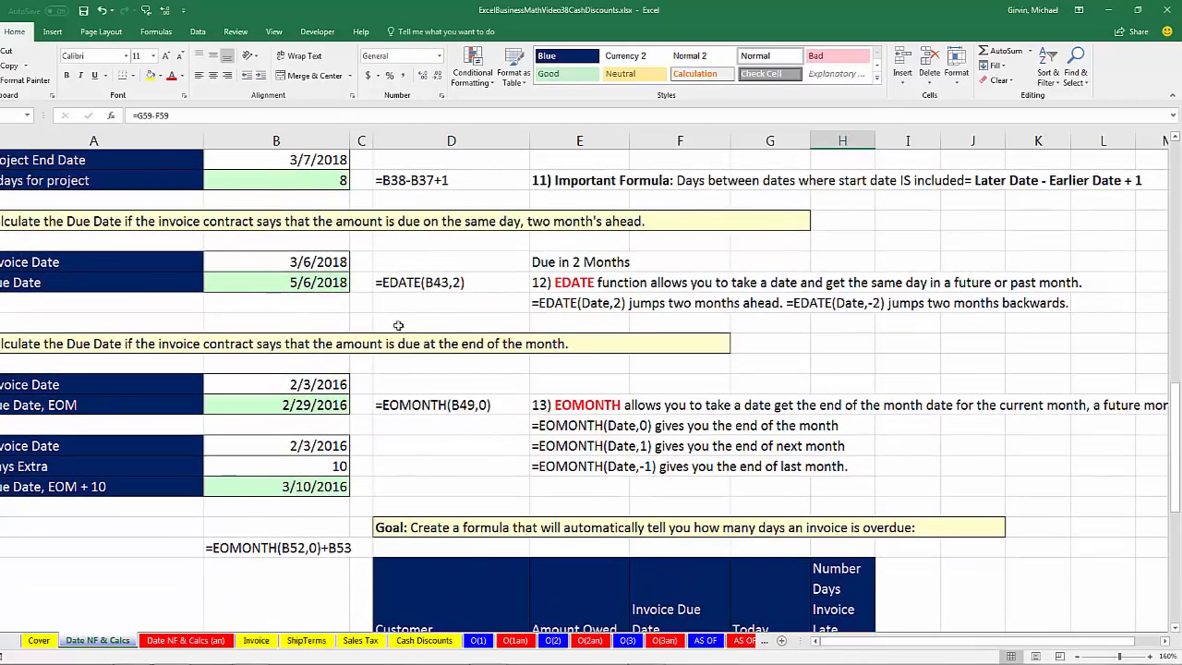
{"action": "scroll", "coordinate": [399, 443], "scroll_direction": "up", "scroll_amount": 6}
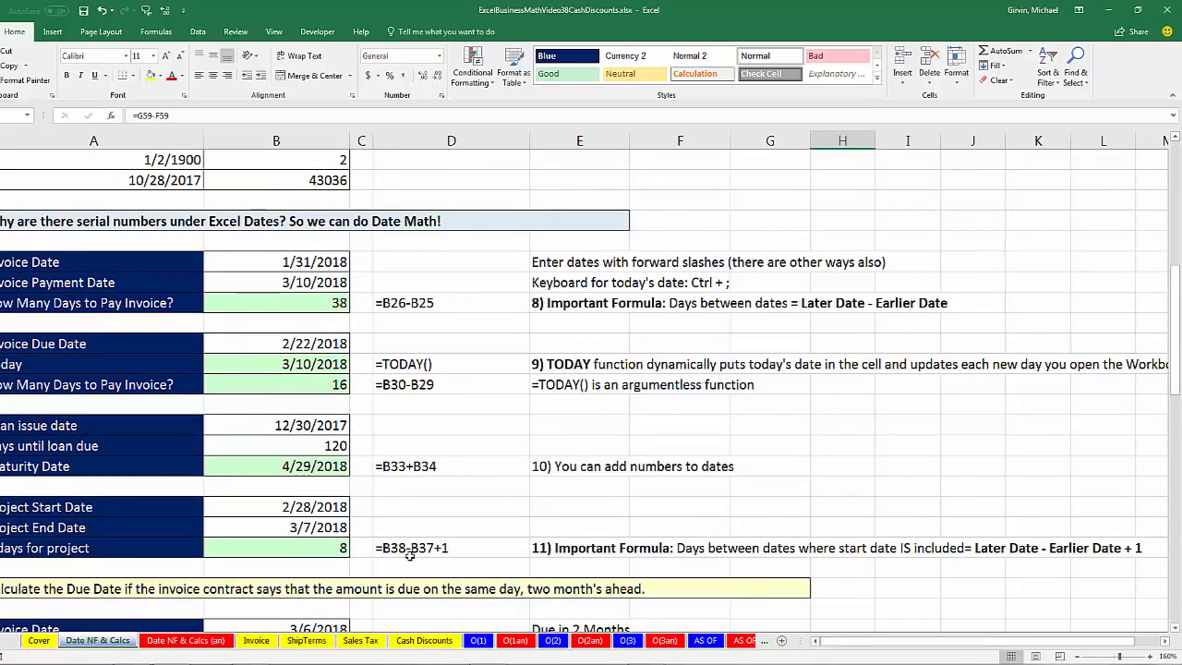
{"action": "scroll", "coordinate": [409, 555], "scroll_direction": "up", "scroll_amount": 6}
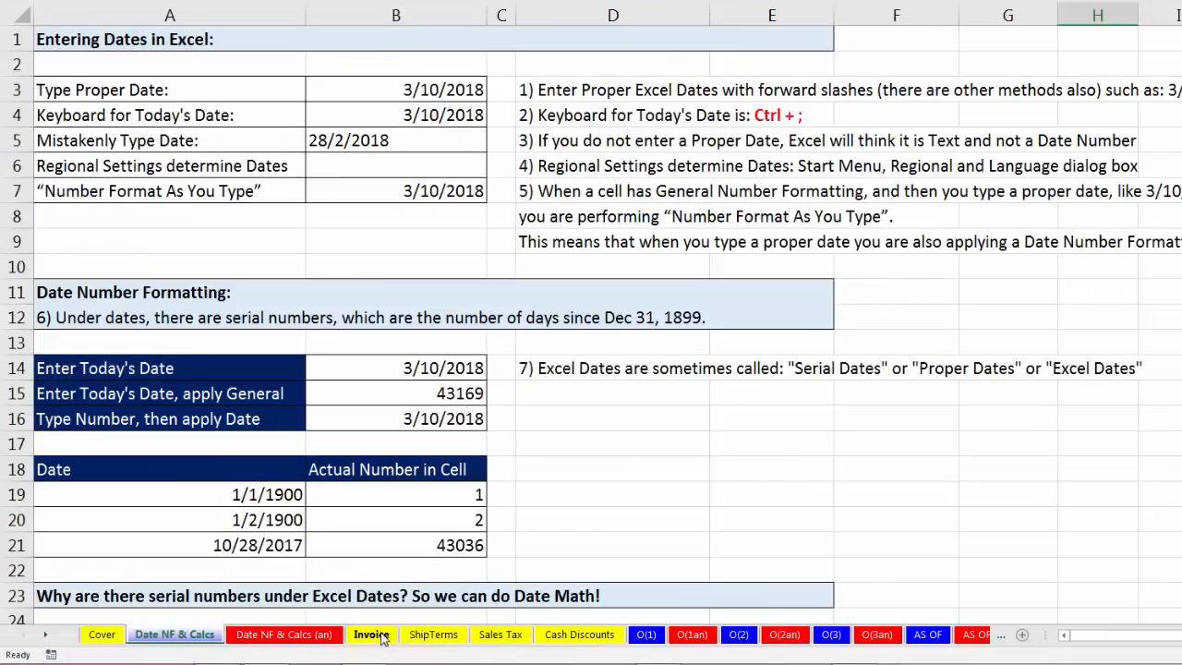
{"action": "left_click", "coordinate": [254, 641]}
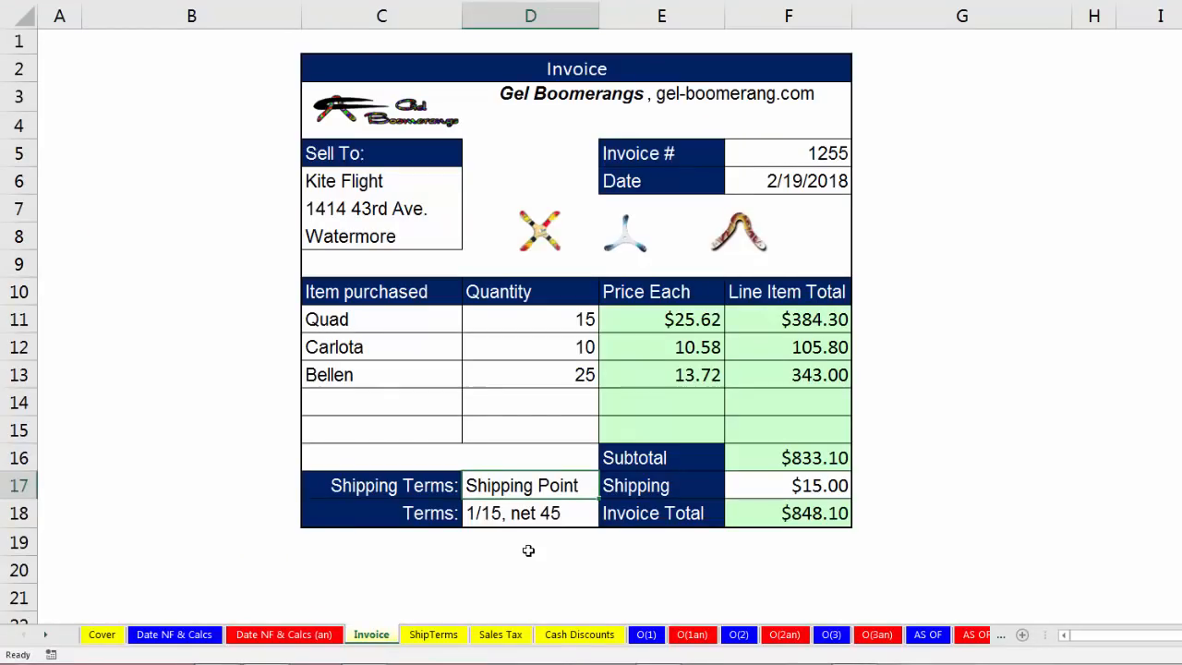
Examine the Bellen line item's name, quantity and unit price, and the invoice's number and date.
{"action": "left_click", "coordinate": [338, 374]}
{"action": "left_click_drag", "start_coordinate": [493, 377], "coordinate": [631, 377]}
{"action": "left_click", "coordinate": [662, 377]}
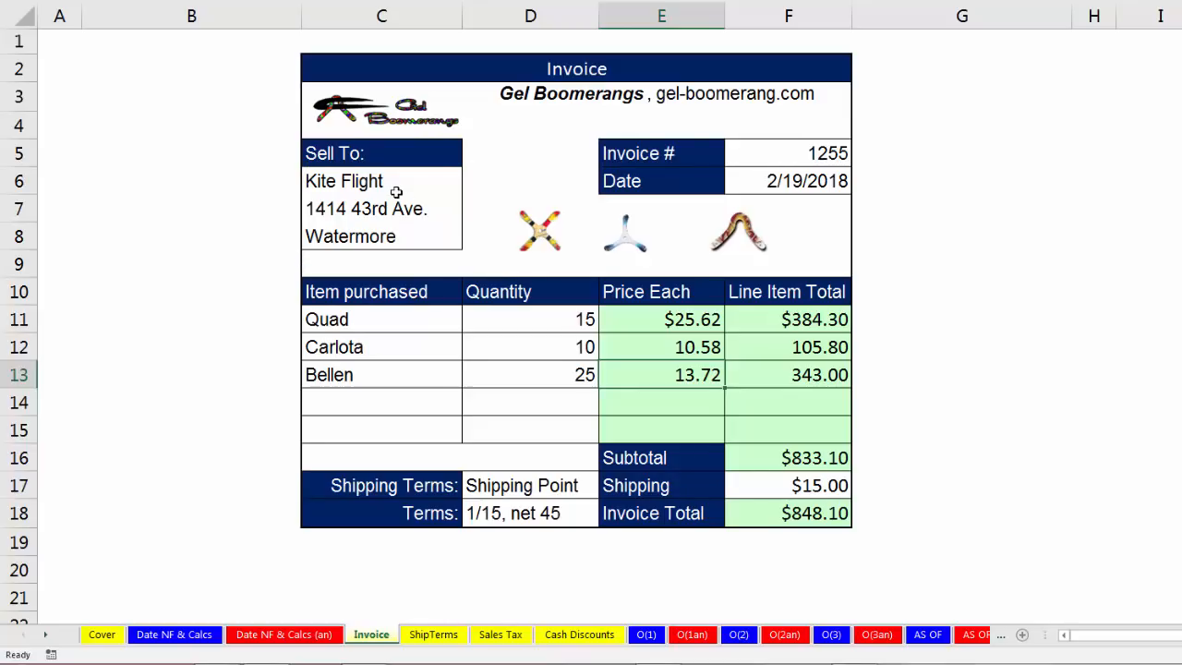
{"action": "left_click", "coordinate": [784, 150]}
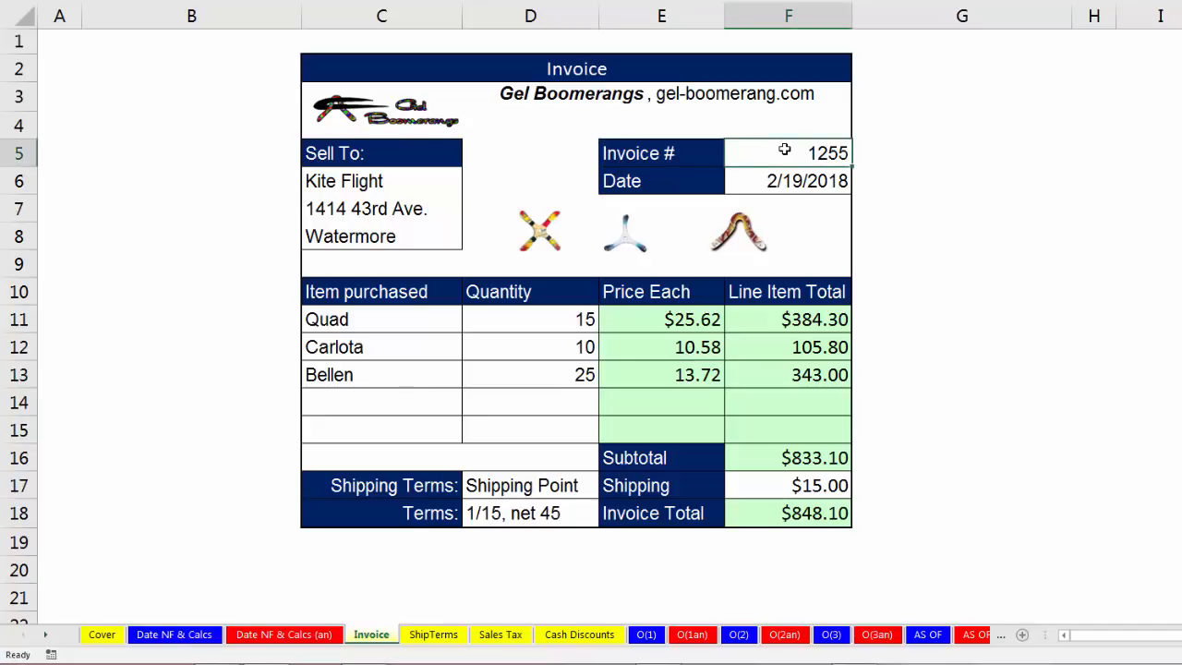
{"action": "left_click", "coordinate": [781, 175]}
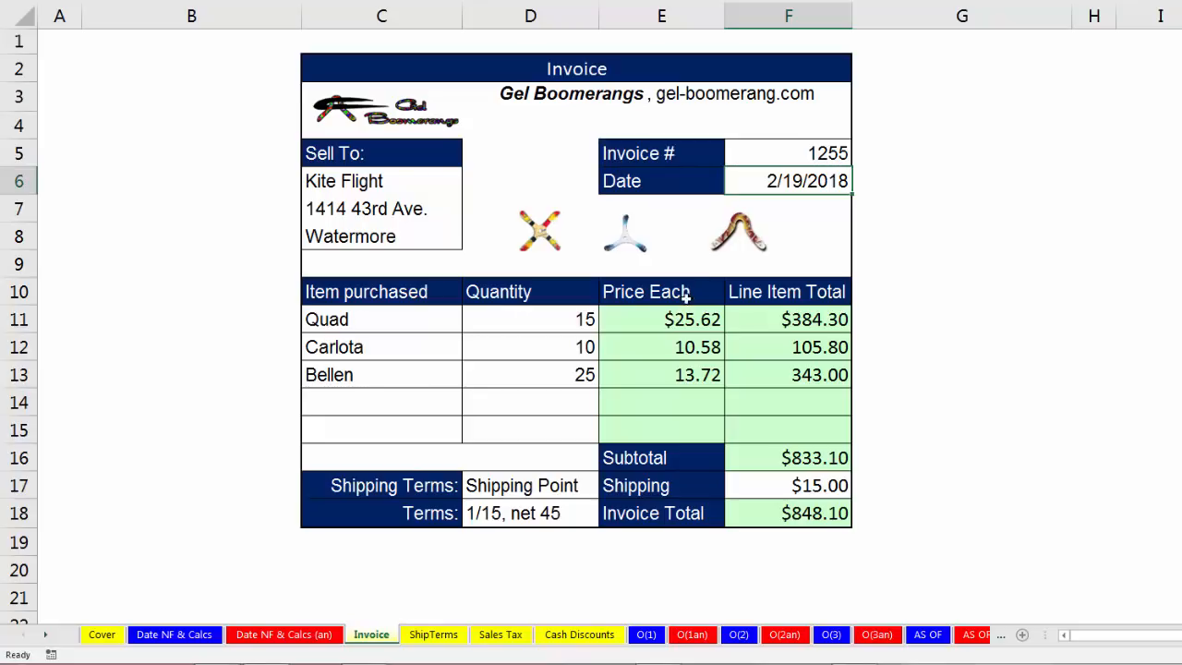
Examine the invoice's subtotal, shipping charge and invoice total, comparing the subtotal with the shipping amount.
{"action": "left_click", "coordinate": [818, 459]}
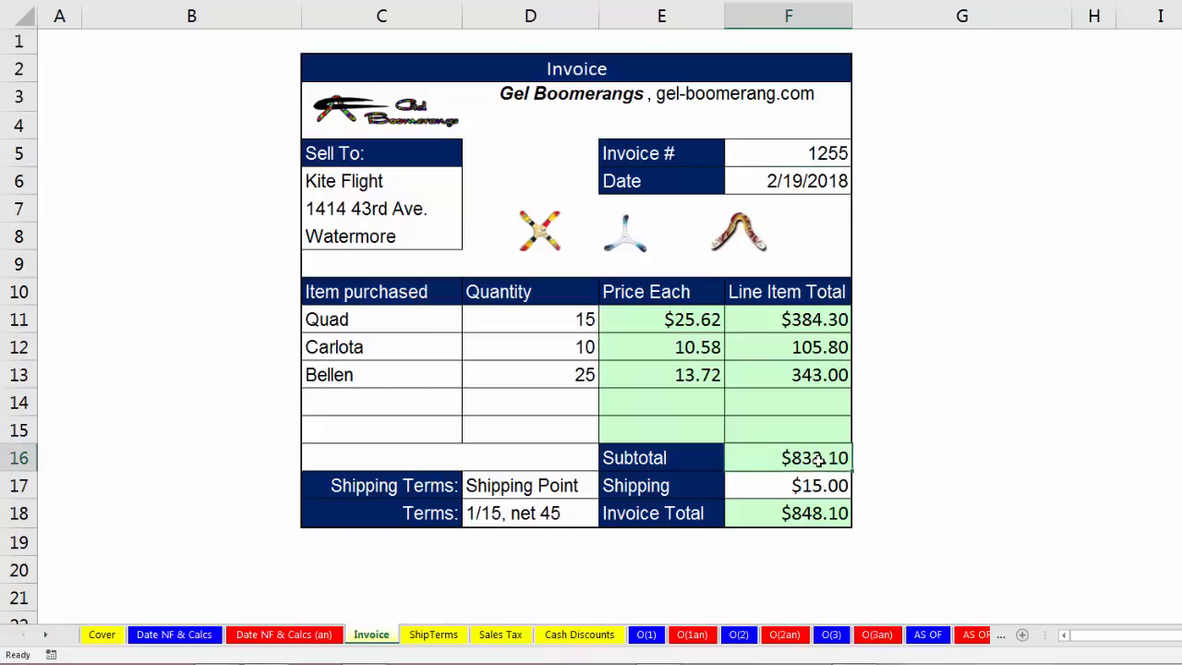
{"action": "left_click", "coordinate": [796, 492]}
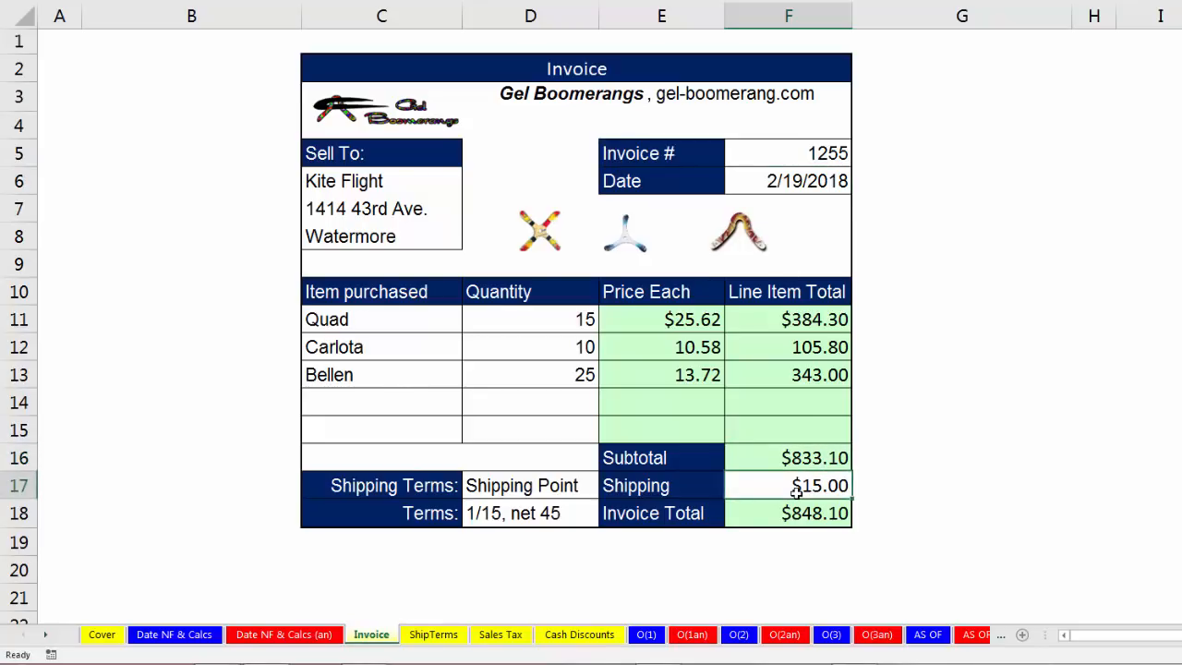
{"action": "left_click", "coordinate": [814, 514]}
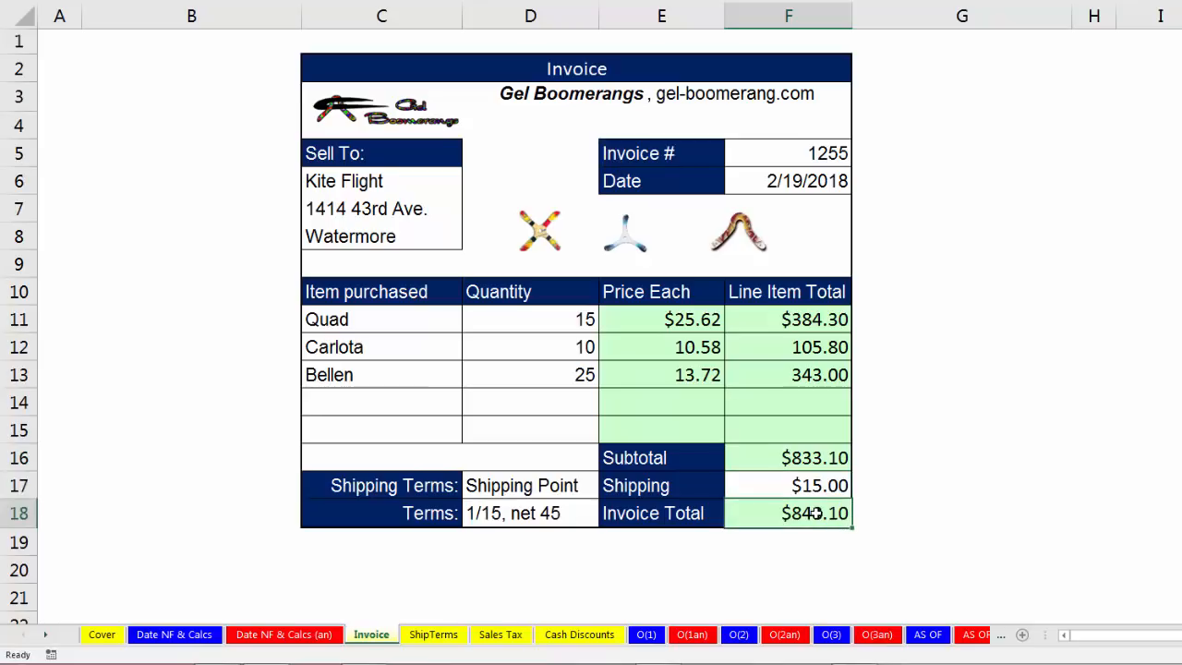
{"action": "left_click", "coordinate": [803, 463]}
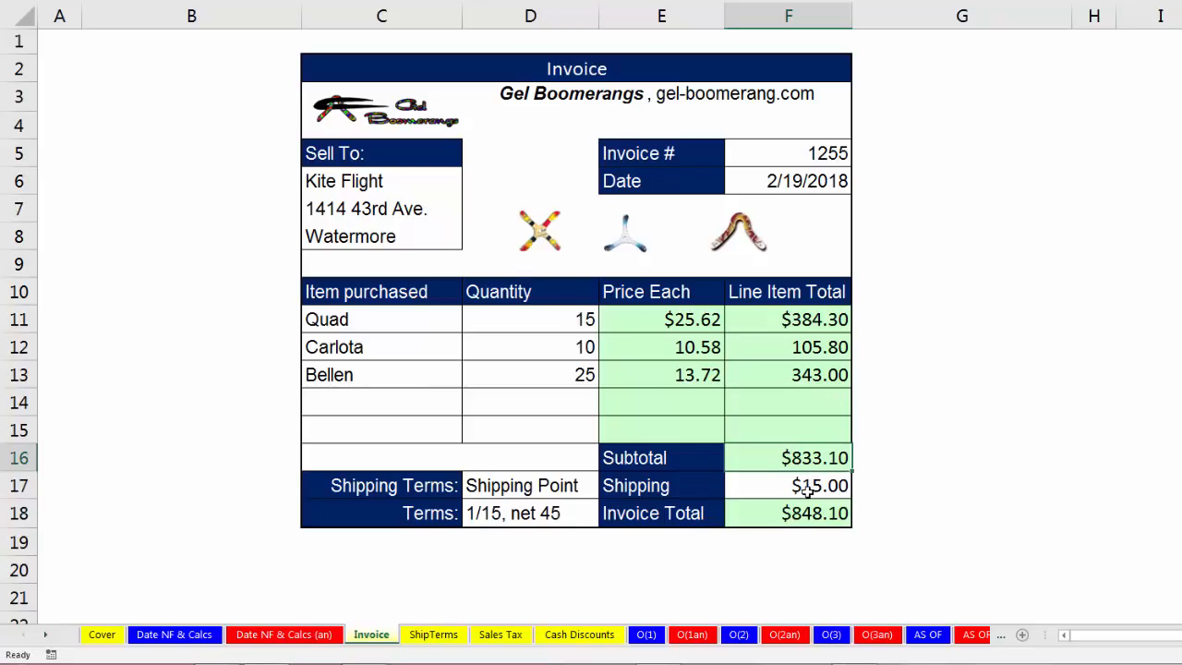
{"action": "left_click", "coordinate": [807, 491]}
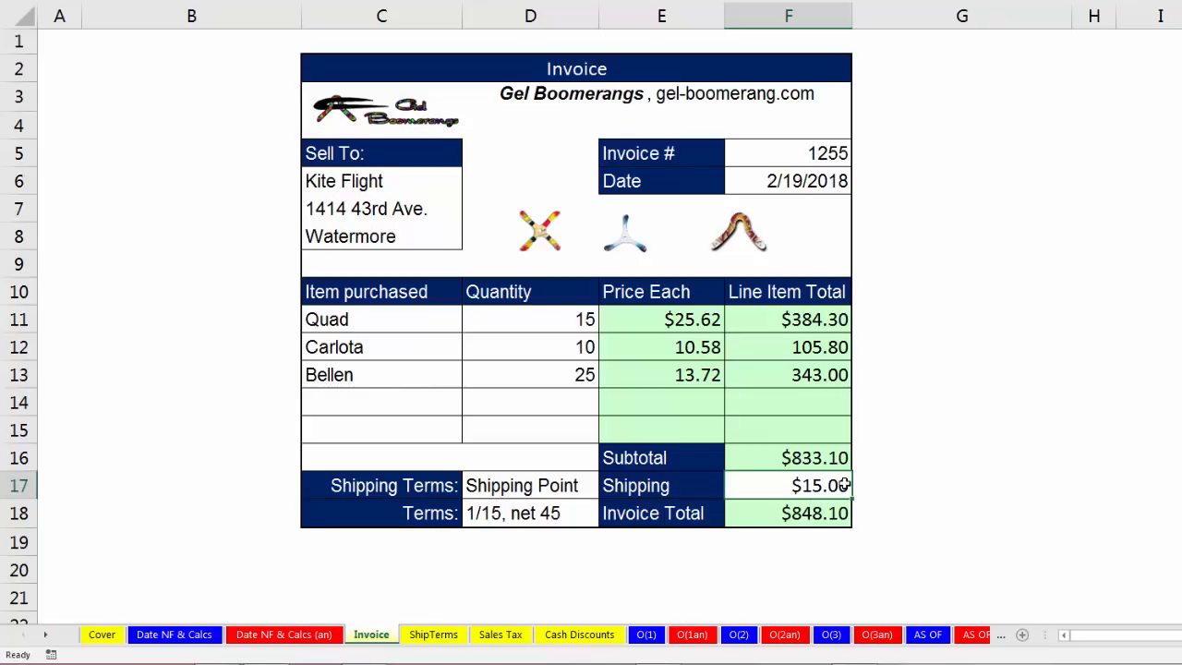
{"action": "left_click", "coordinate": [813, 459]}
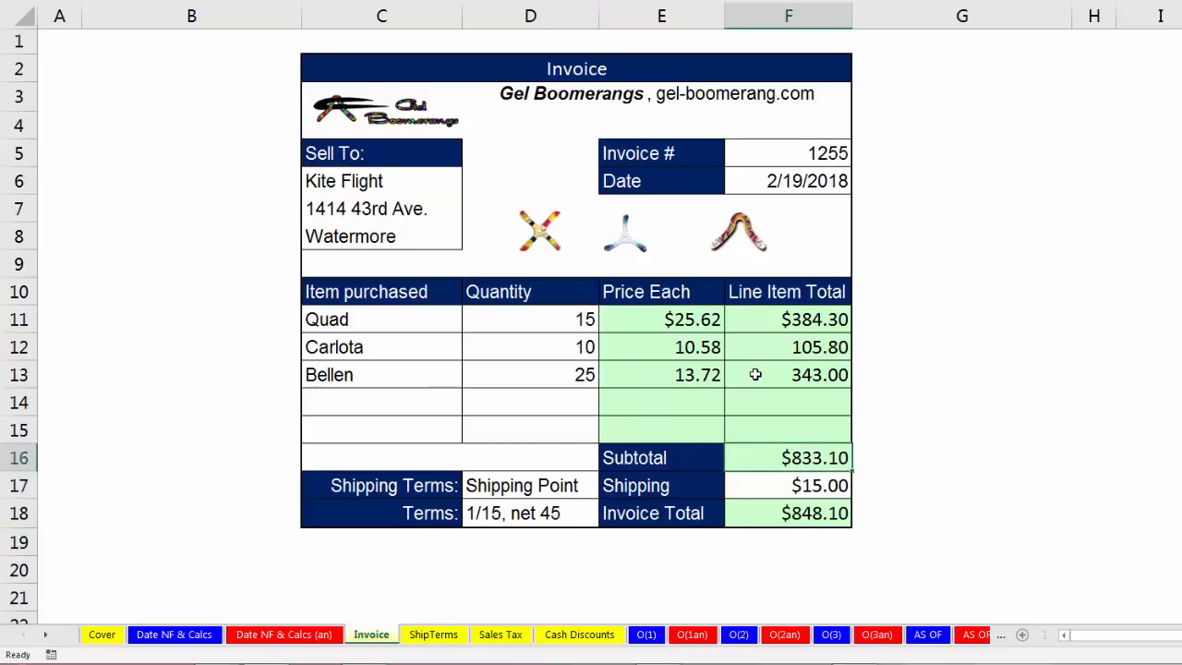
Examine the shipping terms and the payment terms stated on the invoice.
{"action": "left_click", "coordinate": [489, 487]}
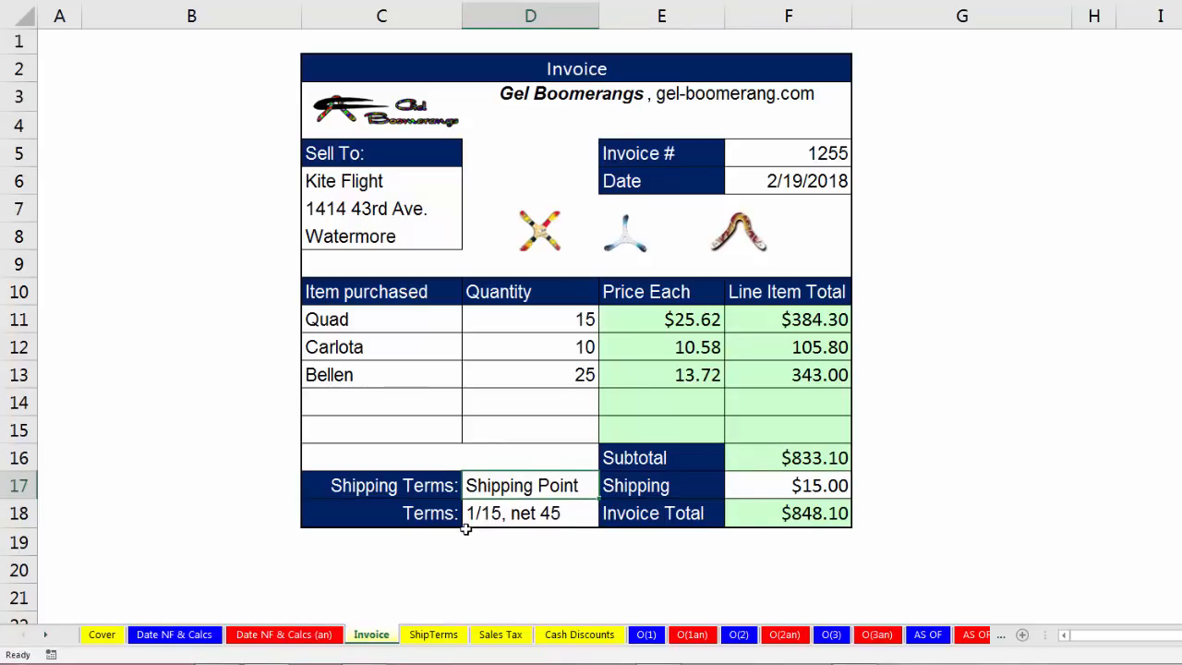
{"action": "left_click", "coordinate": [515, 517]}
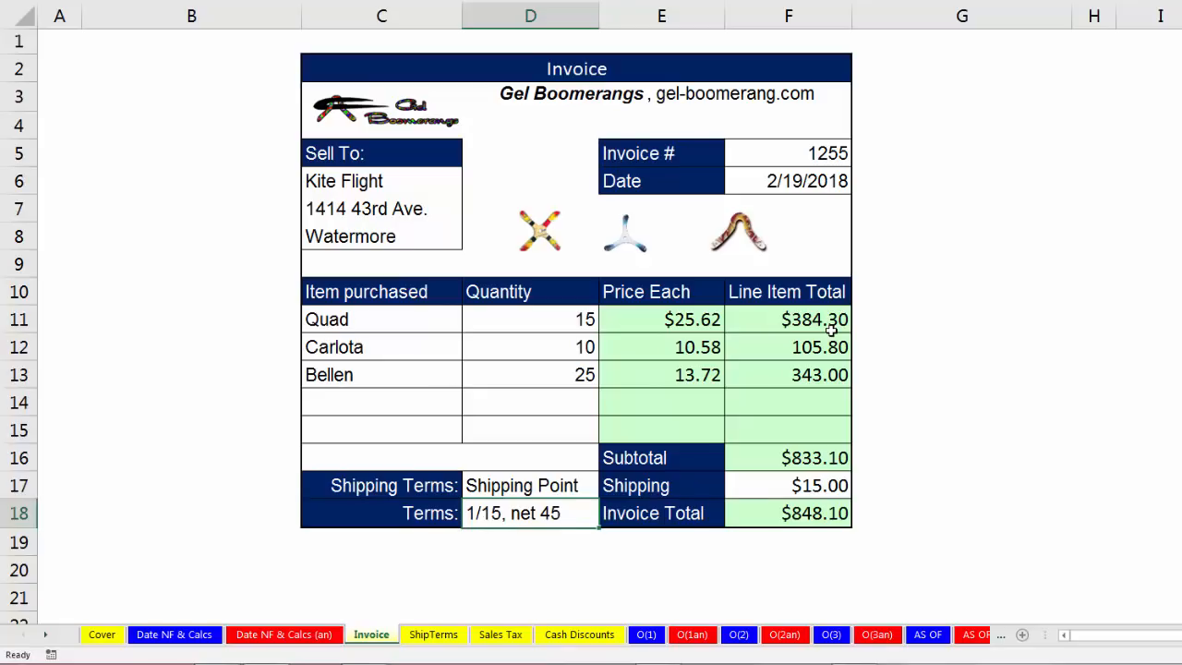
{"action": "left_click", "coordinate": [561, 487]}
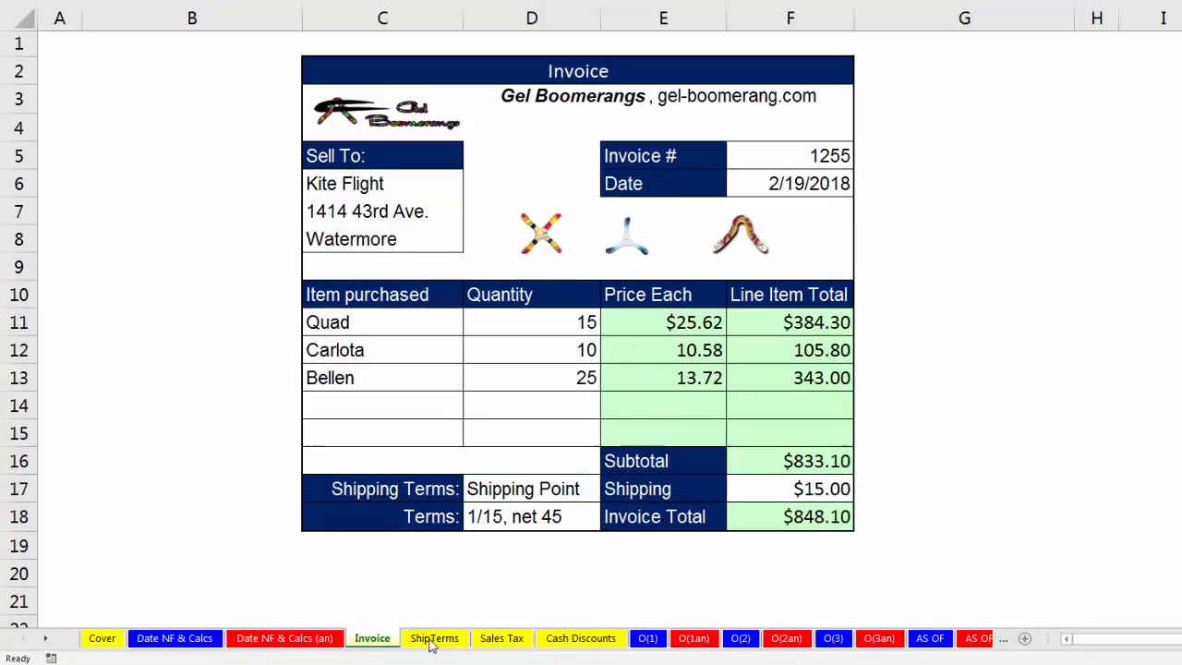
Read the FOB, COD and FAS definitions on the ShipTerms sheet, then open the Sales Tax sheet.
{"action": "left_click", "coordinate": [431, 641]}
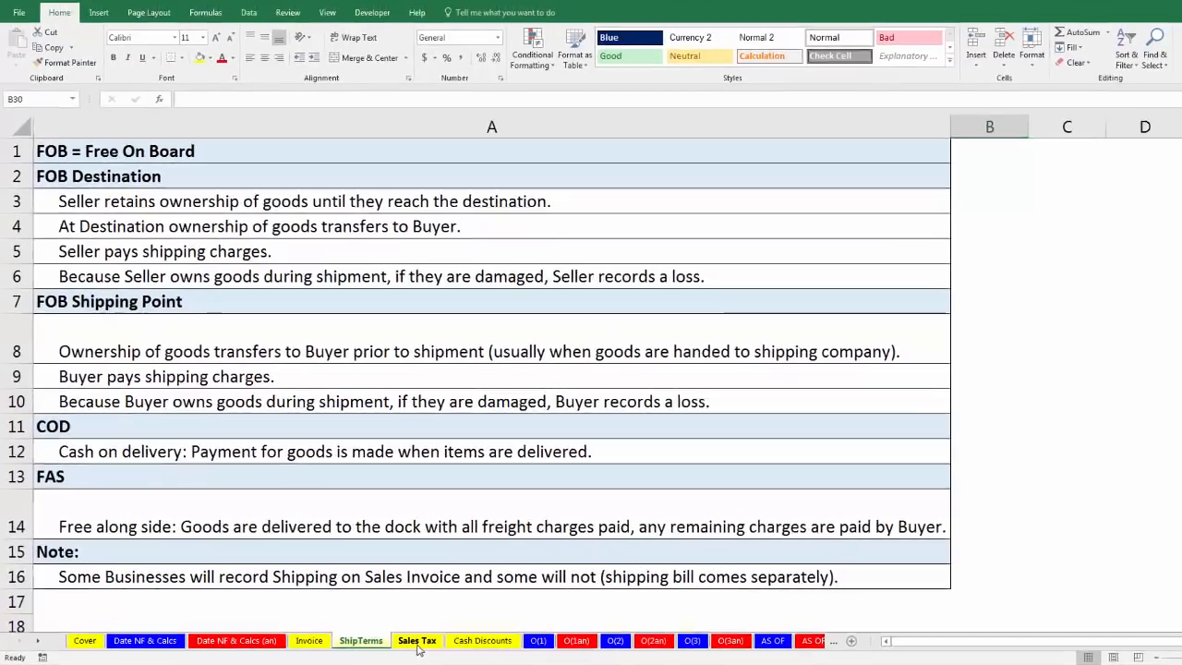
{"action": "left_click", "coordinate": [416, 641]}
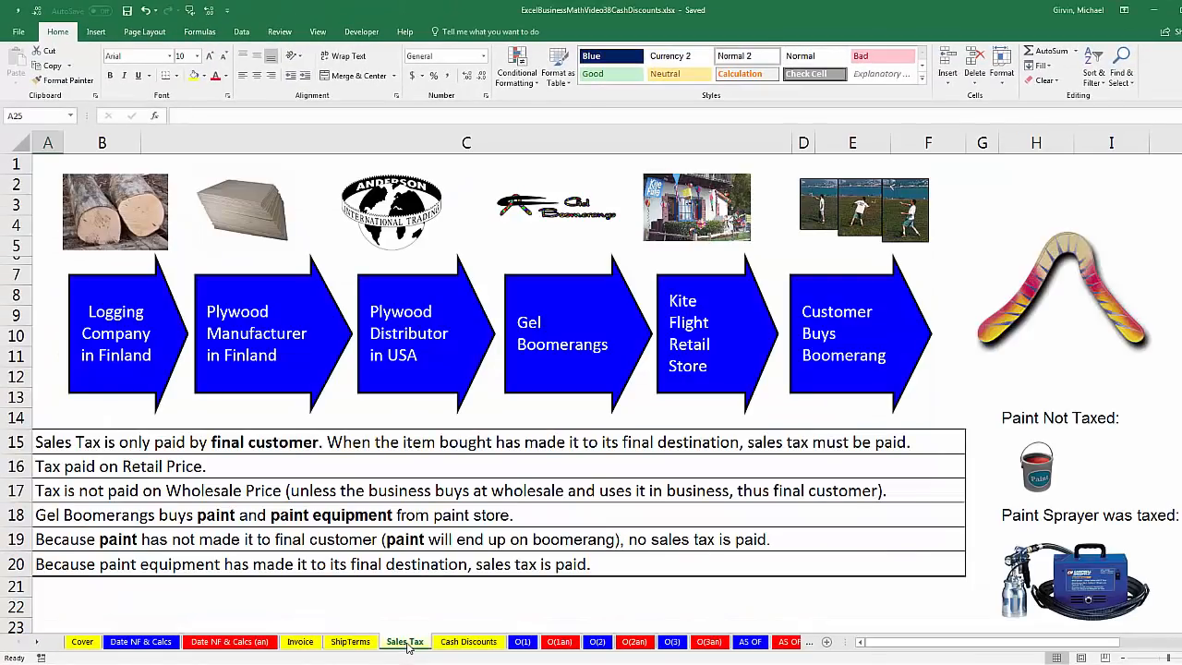
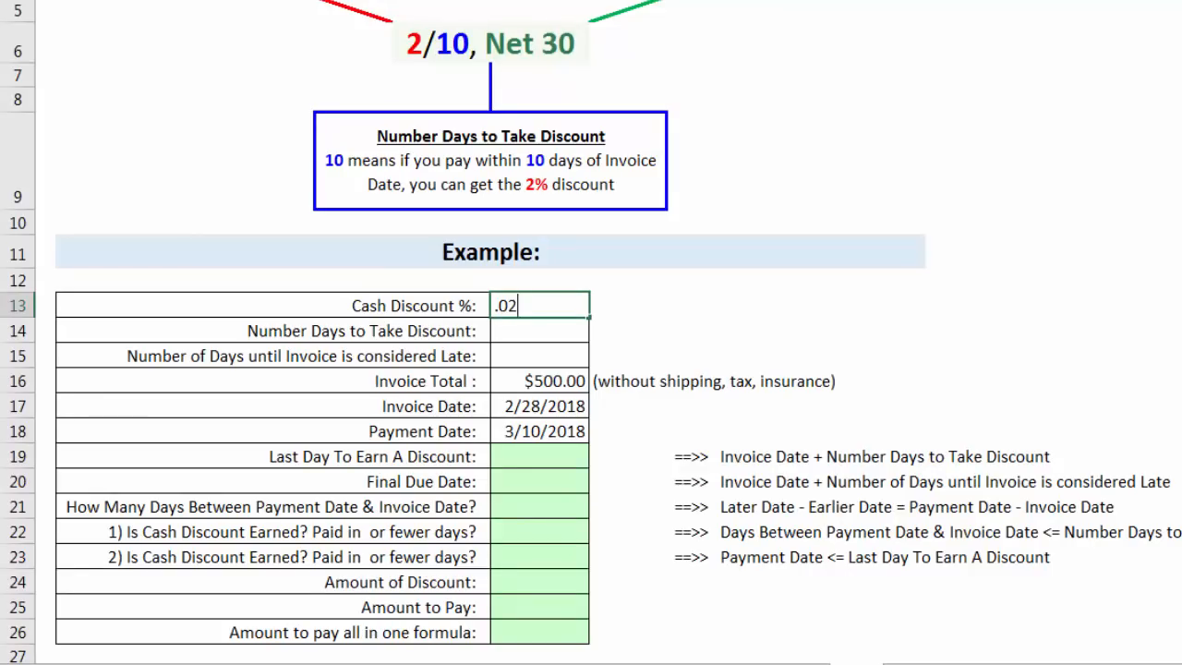
Enter the example's credit terms: cash discount .02, 10 days to take the discount, and 30 days until the invoice is late.
{"action": "key", "text": "ctrl+Return"}
{"action": "left_click", "coordinate": [547, 323]}
{"action": "type", "text": "11"}
{"action": "key", "text": "BackSpace"}
{"action": "type", "text": "0"}
{"action": "key", "text": "Return"}
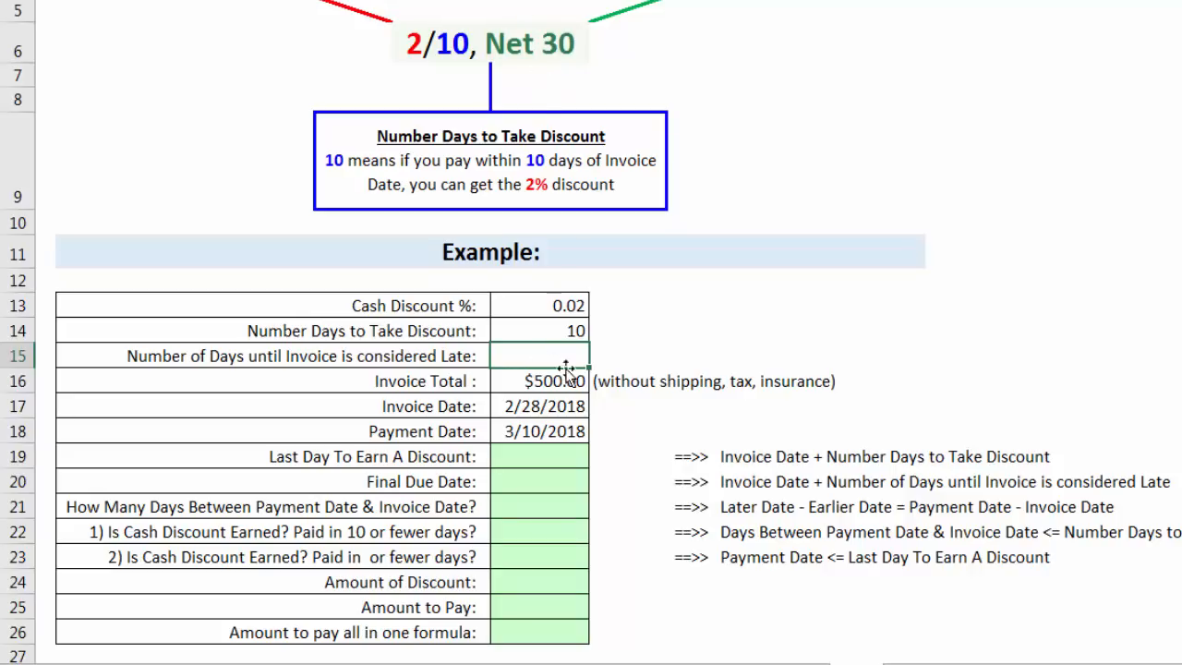
{"action": "type", "text": "30"}
{"action": "key", "text": "Return"}
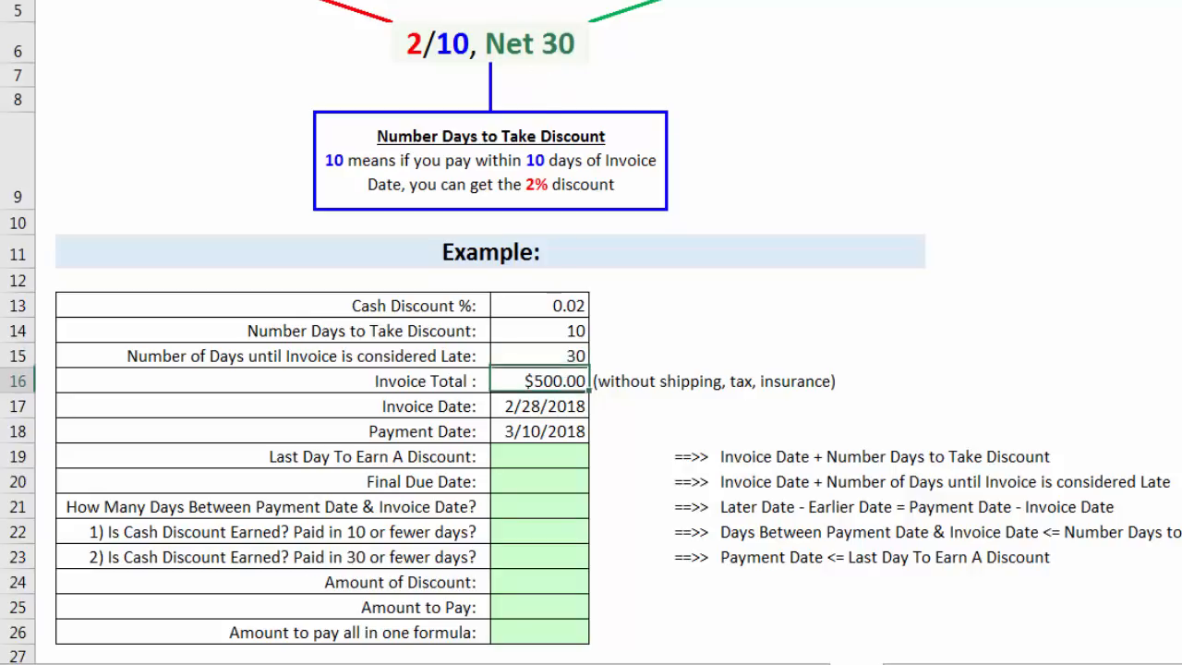
Calculate the last day to earn a discount in E19 as invoice date plus number of days to take discount, =E17+E14.
{"action": "left_click", "coordinate": [565, 406]}
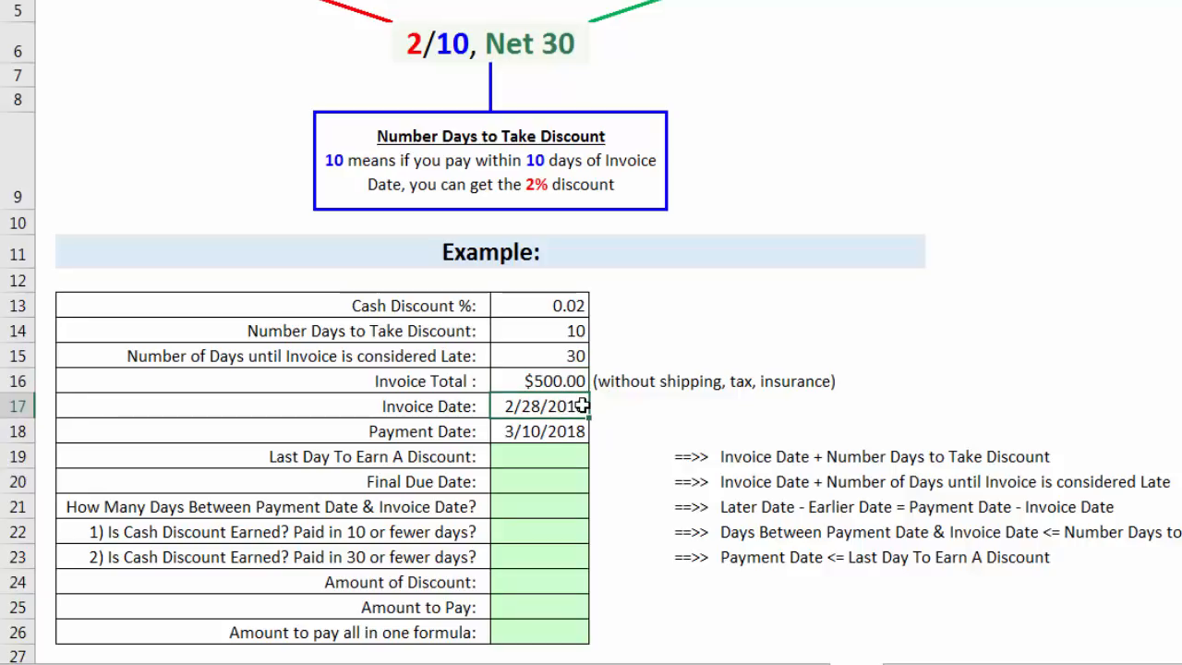
{"action": "left_click", "coordinate": [547, 430]}
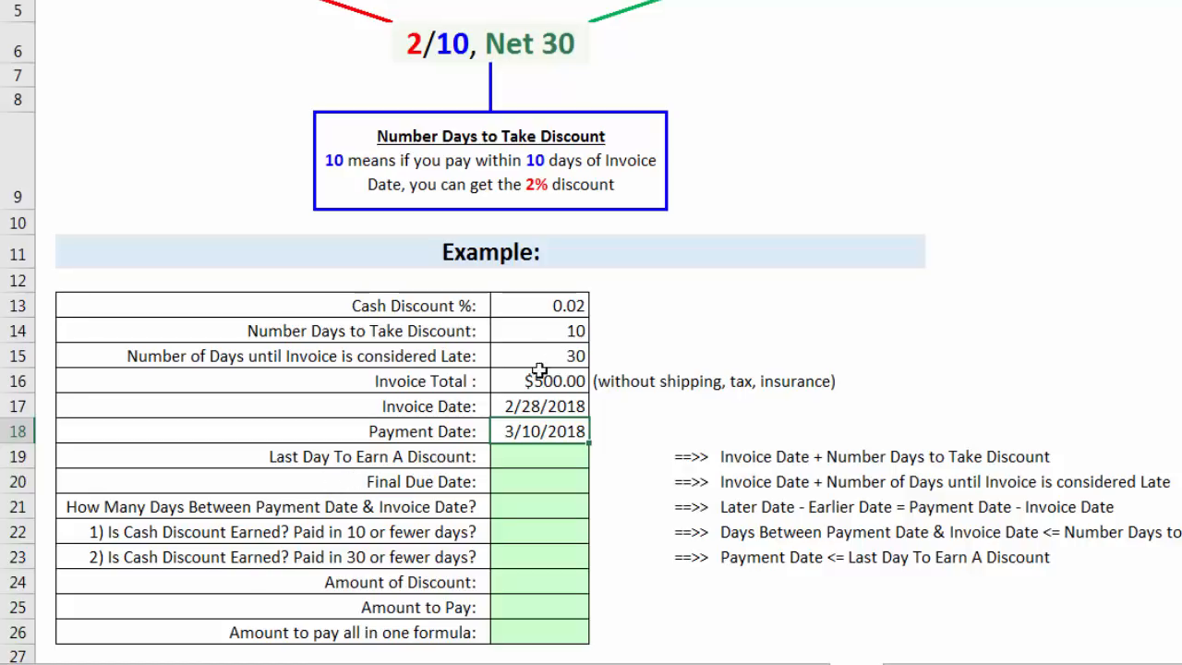
{"action": "left_click", "coordinate": [551, 334]}
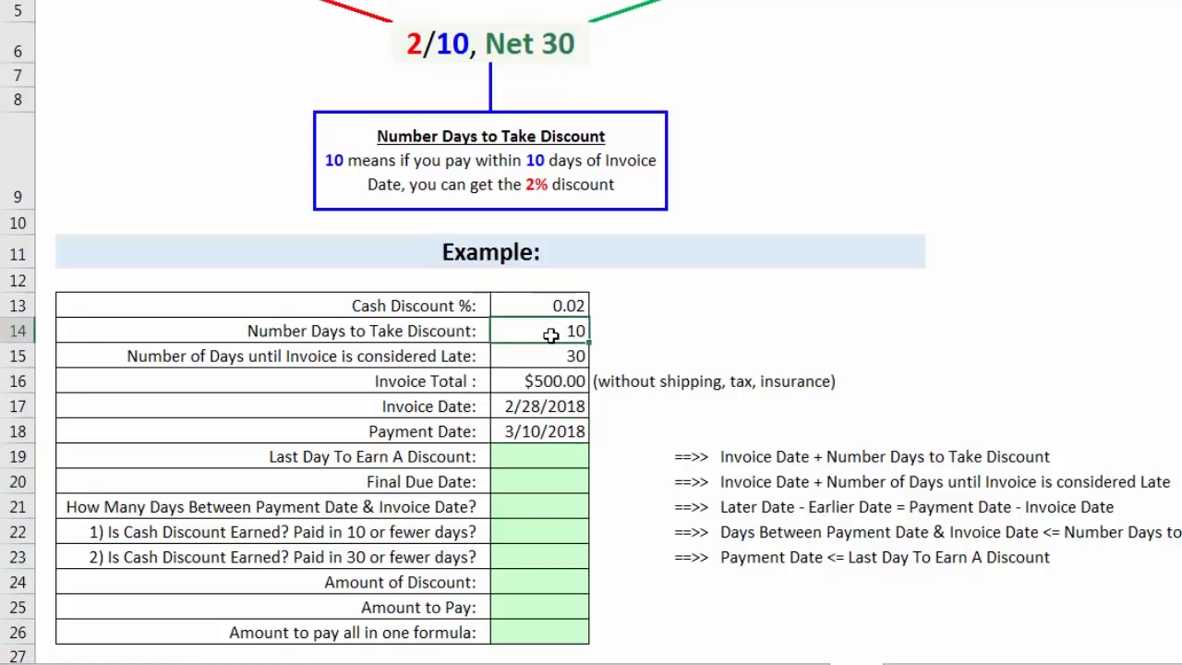
{"action": "left_click", "coordinate": [525, 410]}
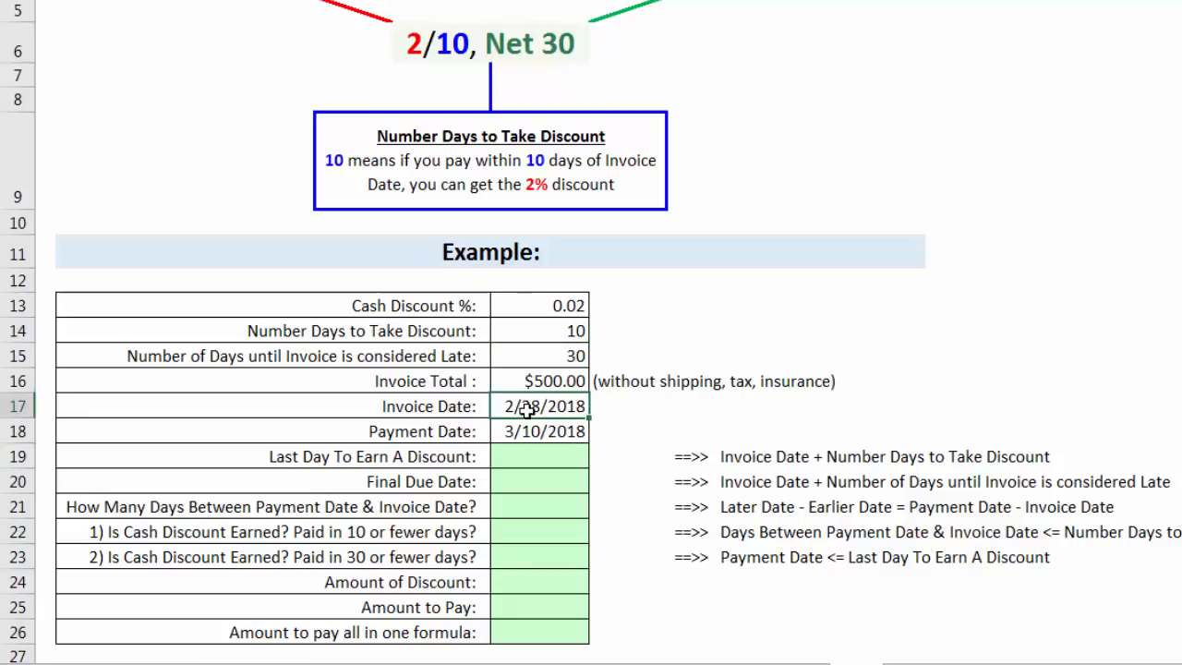
{"action": "left_click", "coordinate": [526, 460]}
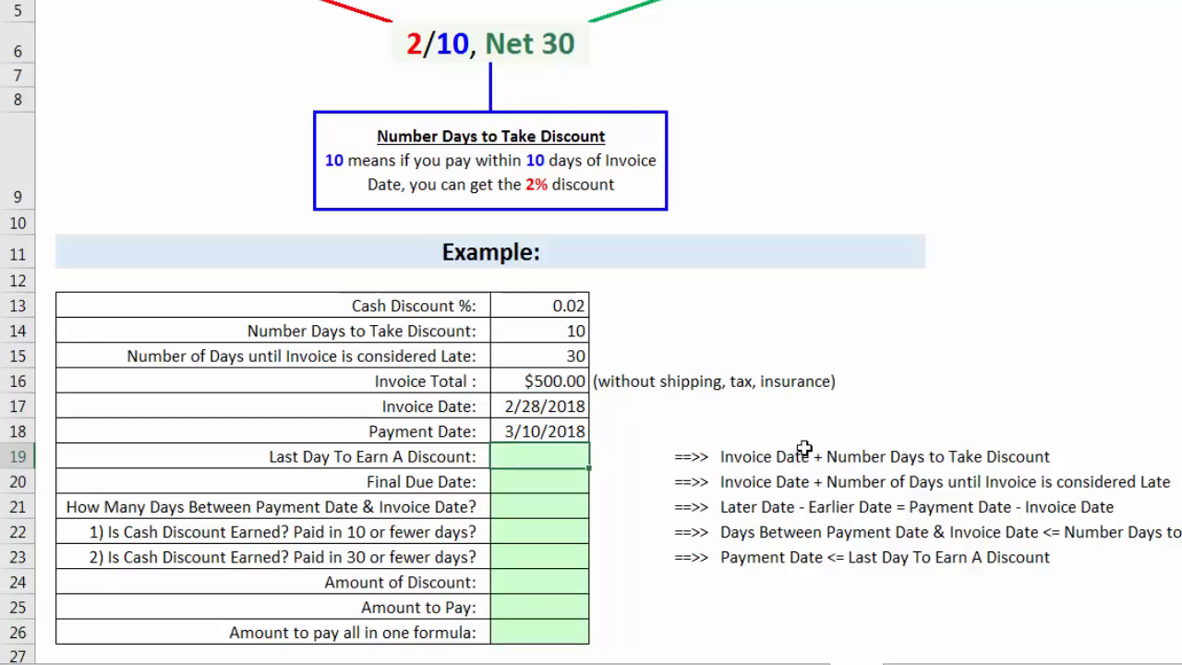
{"action": "type", "text": "="}
{"action": "key", "text": "Up"}
{"action": "key", "text": "Up"}
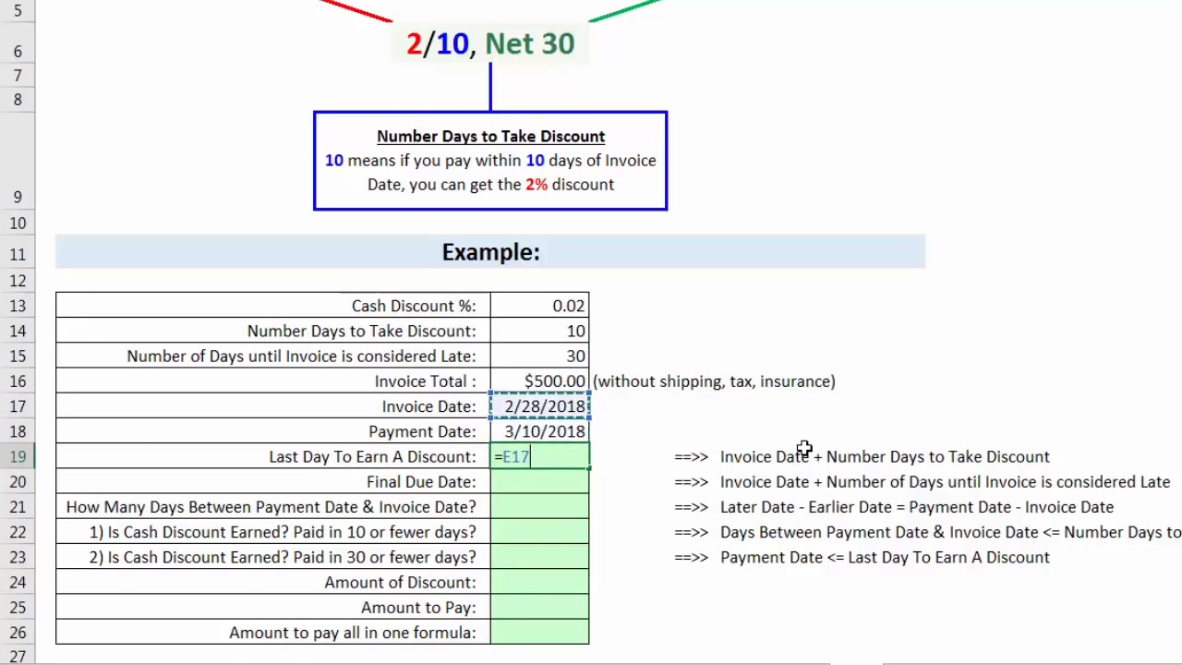
{"action": "type", "text": "+"}
{"action": "left_click", "coordinate": [575, 332]}
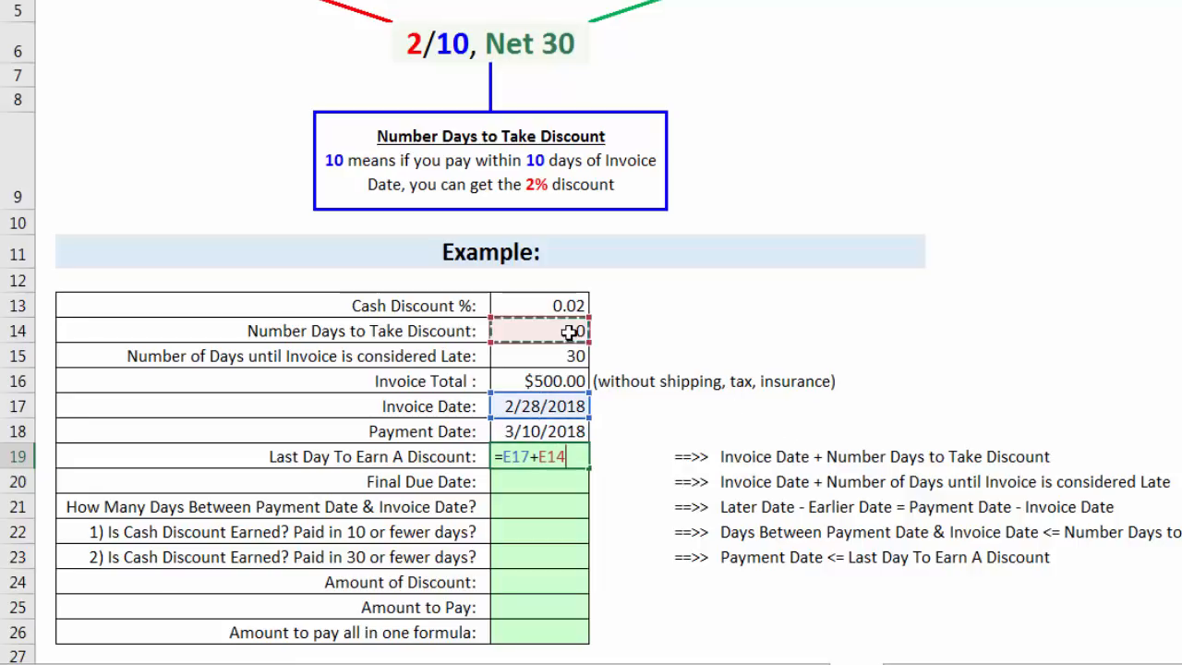
{"action": "key", "text": "Return"}
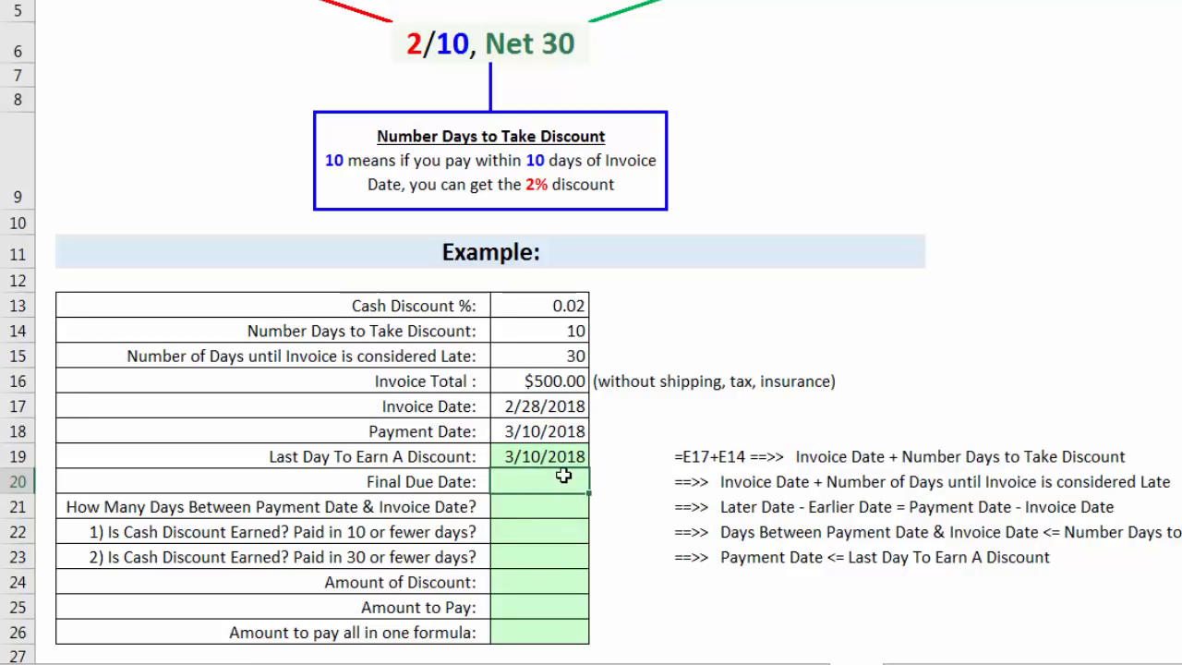
Compare the payment date with the last discount day, and calculate the final due date in E20 with =E17+E15.
{"action": "left_click", "coordinate": [540, 432]}
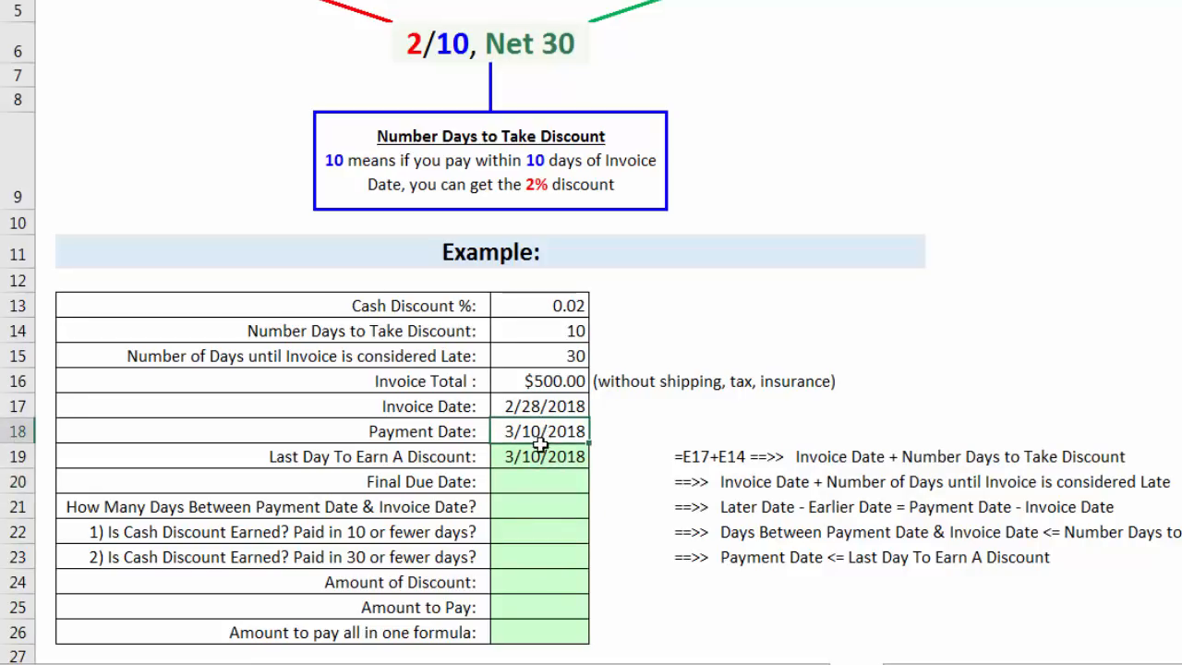
{"action": "left_click_drag", "start_coordinate": [540, 443], "coordinate": [540, 446]}
{"action": "left_click", "coordinate": [540, 434]}
{"action": "left_click", "coordinate": [545, 452]}
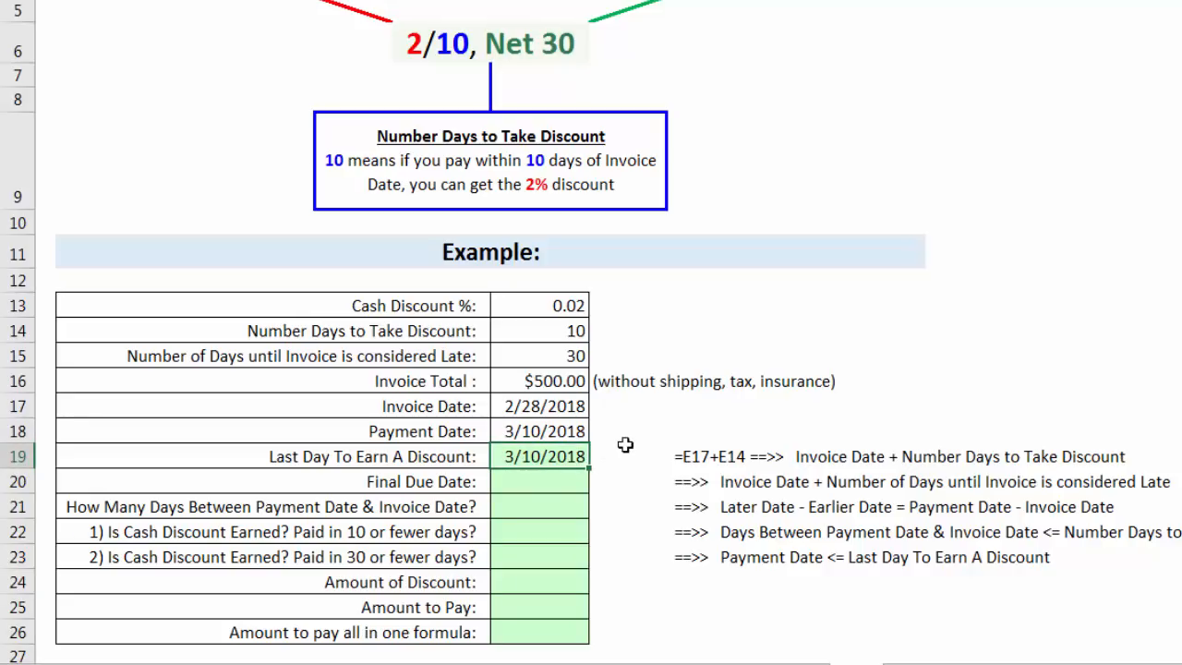
{"action": "left_click", "coordinate": [551, 487]}
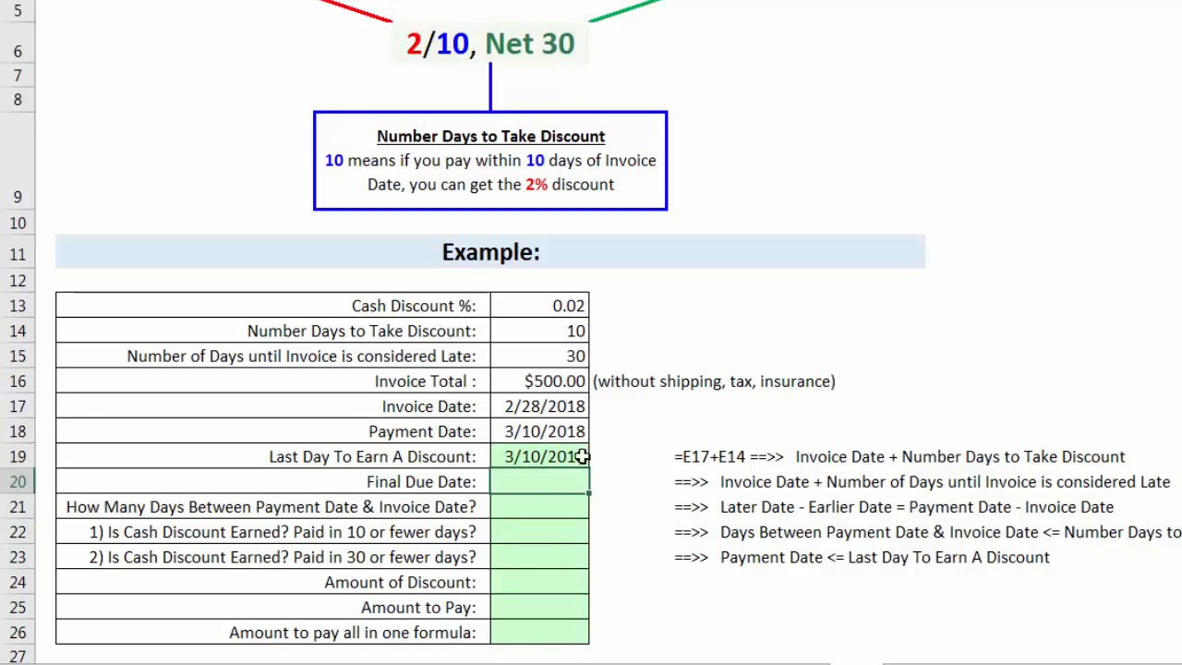
{"action": "type", "text": "="}
{"action": "left_click", "coordinate": [563, 409]}
{"action": "type", "text": "+"}
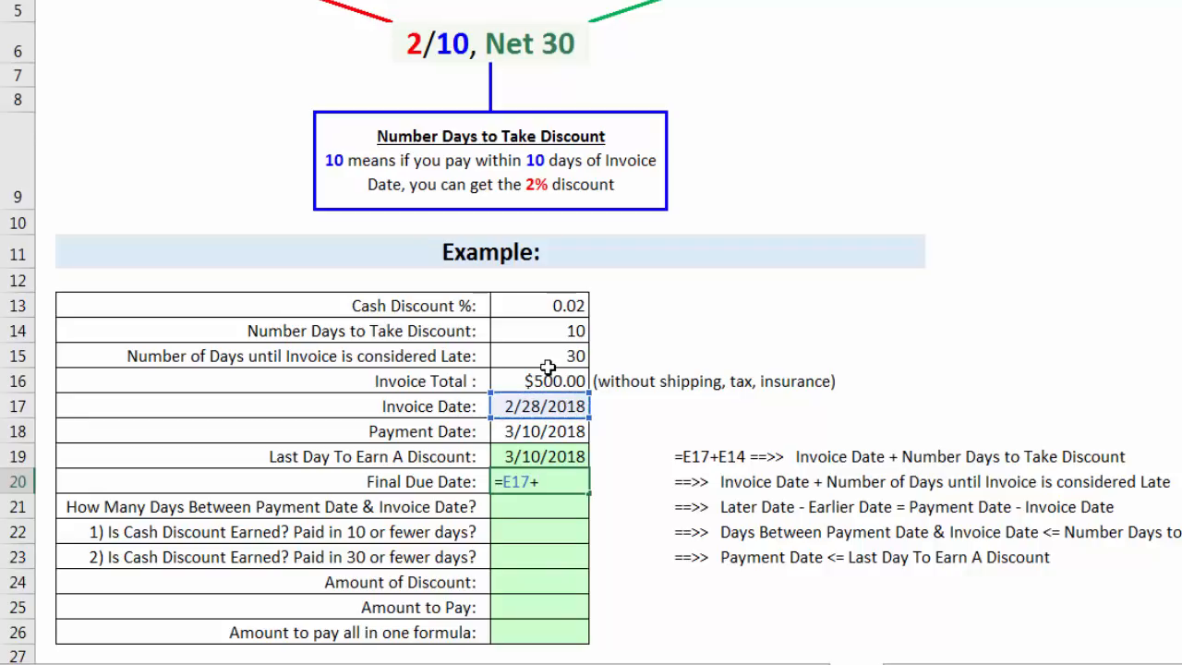
{"action": "left_click", "coordinate": [554, 360]}
{"action": "key", "text": "Return"}
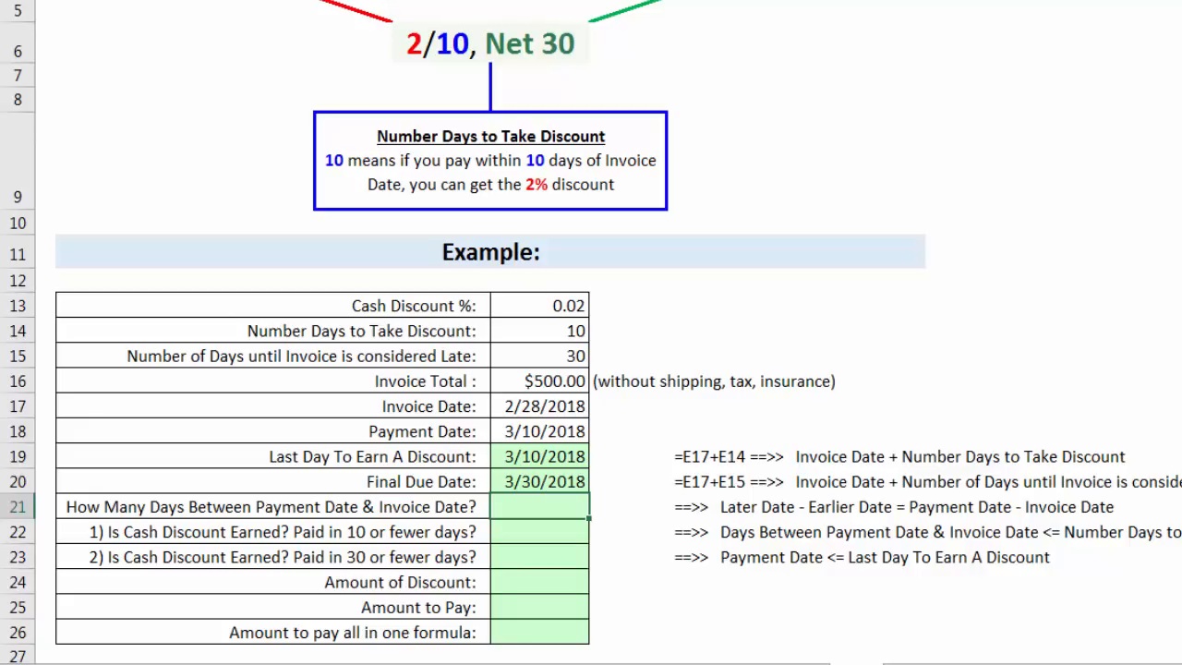
Calculate the number of days between the payment date and the invoice date in E21 with =E18-E17.
{"action": "left_click", "coordinate": [543, 434]}
{"action": "left_click_drag", "start_coordinate": [543, 434], "coordinate": [545, 457]}
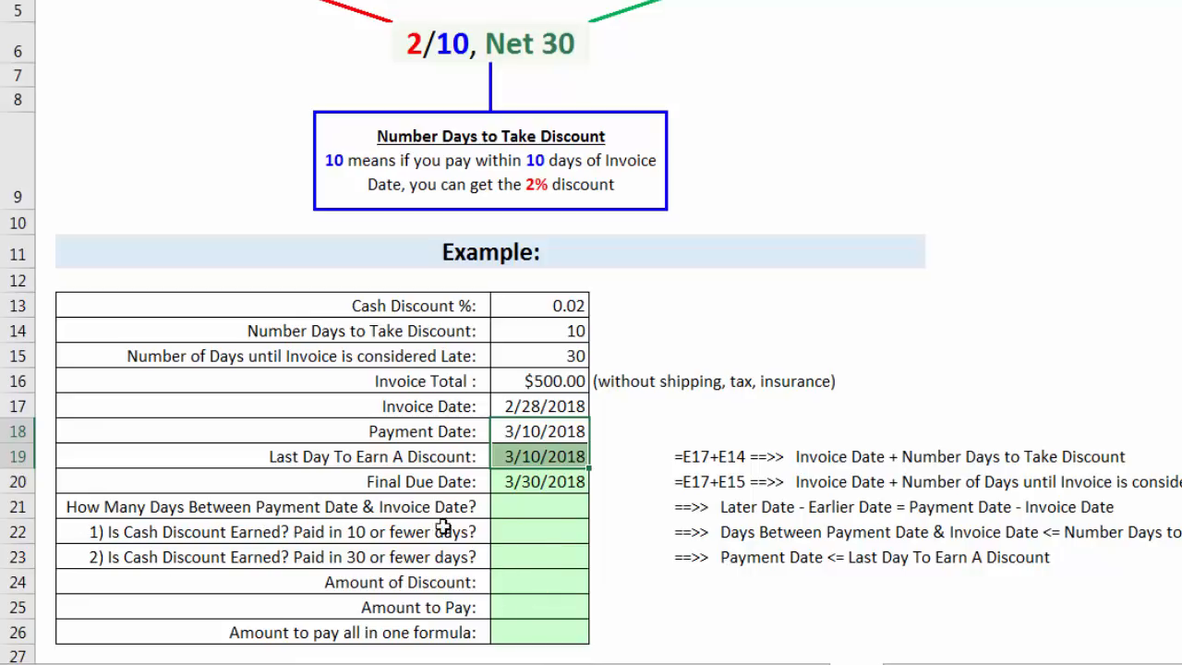
{"action": "left_click", "coordinate": [517, 514]}
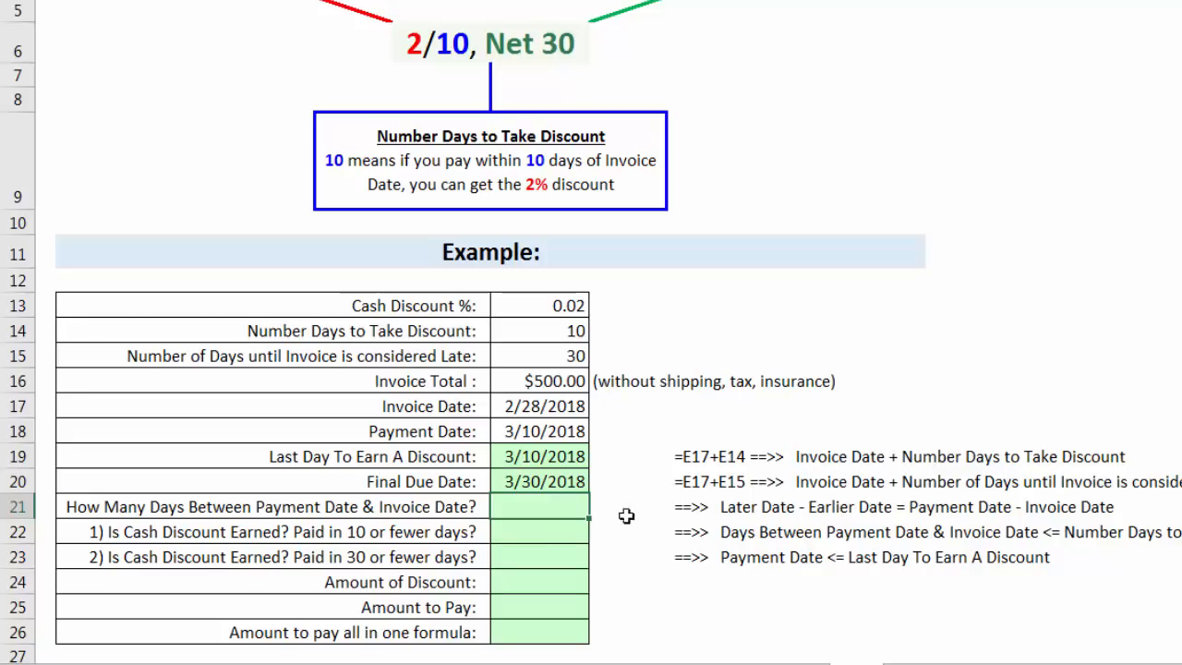
{"action": "type", "text": "="}
{"action": "left_click", "coordinate": [564, 432]}
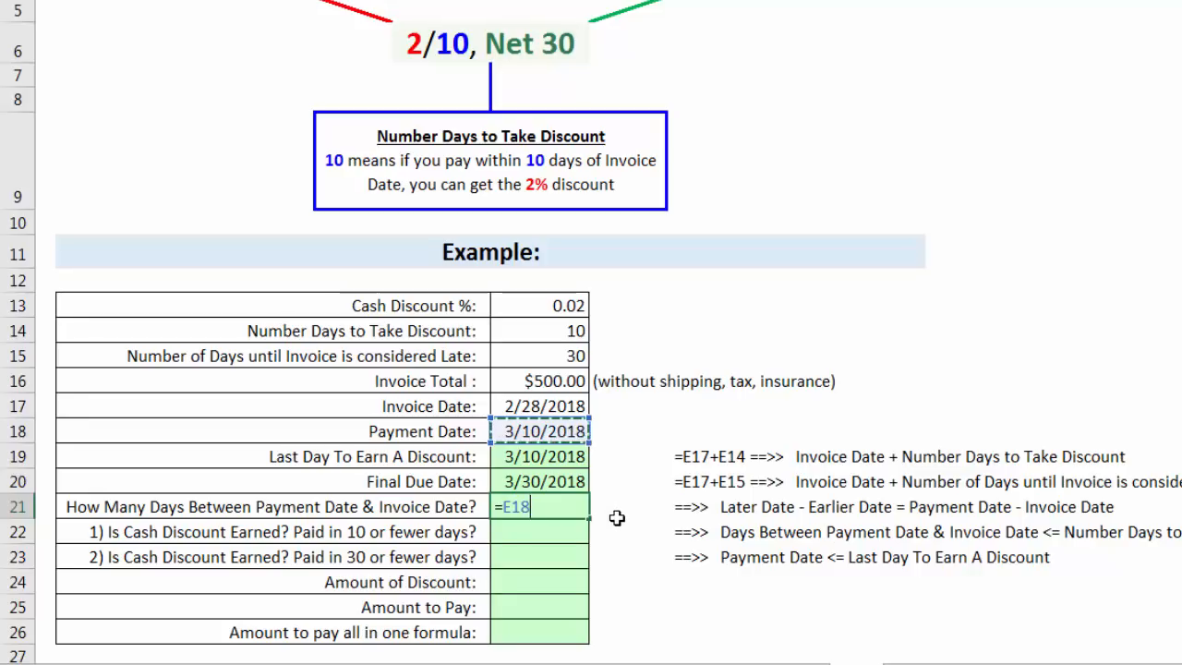
{"action": "type", "text": "-"}
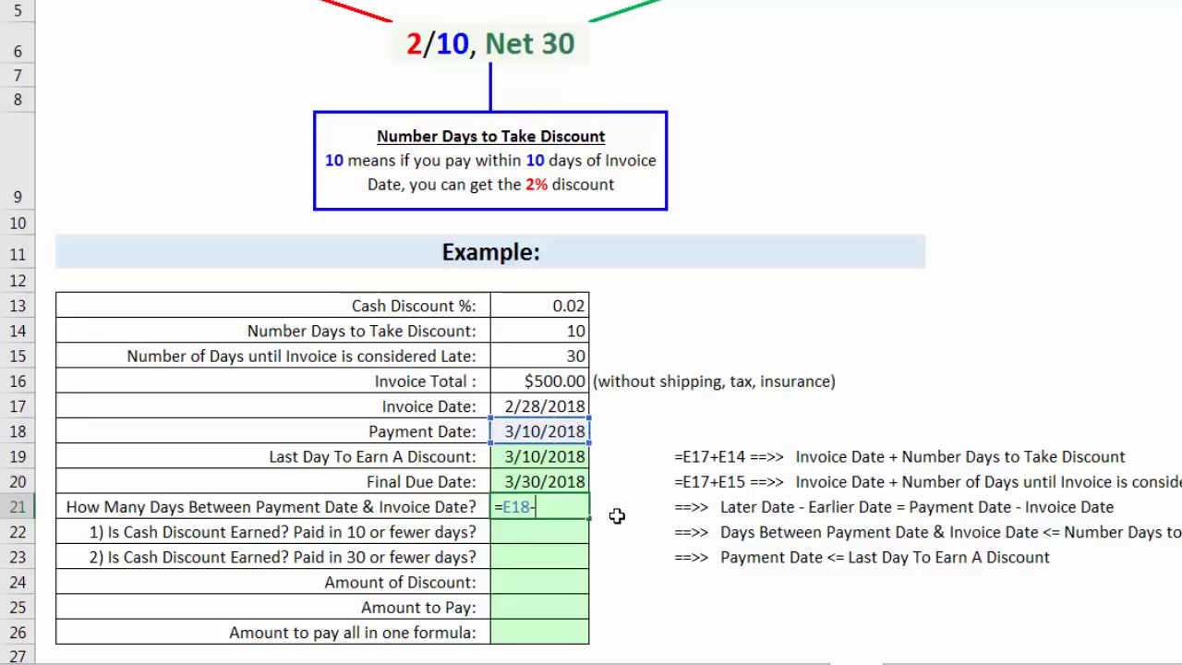
{"action": "left_click", "coordinate": [559, 396]}
{"action": "key", "text": "Return"}
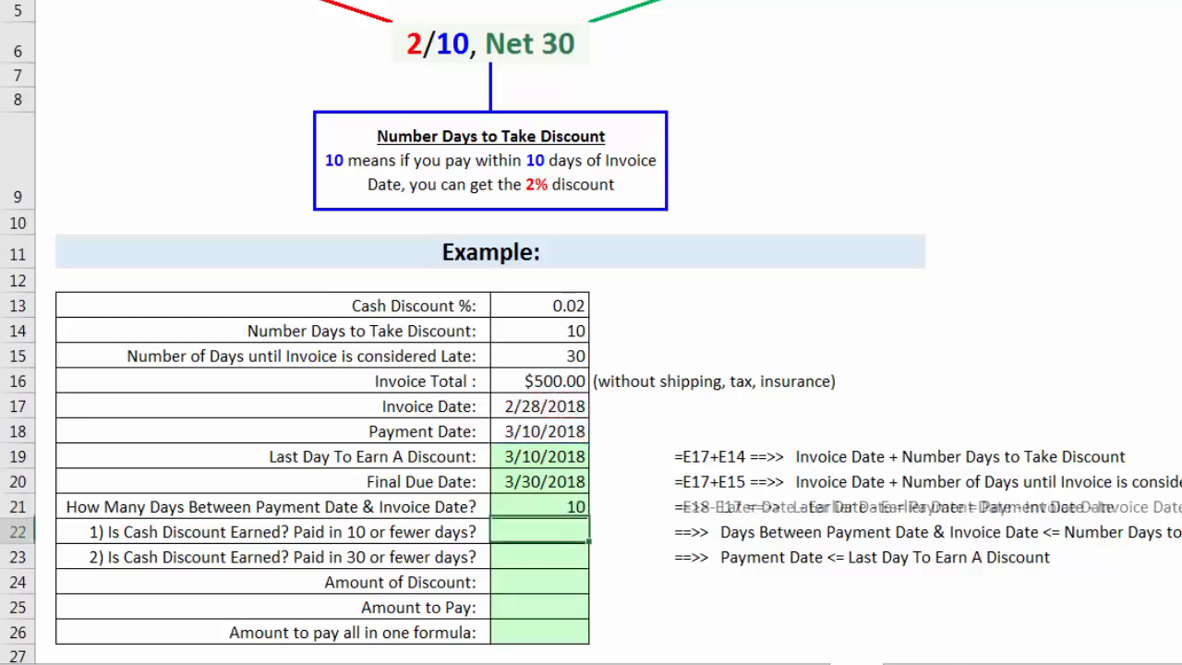
Compare the payment date with the last discount day, and the days between dates with the number of days to take the discount.
{"action": "left_click", "coordinate": [572, 512]}
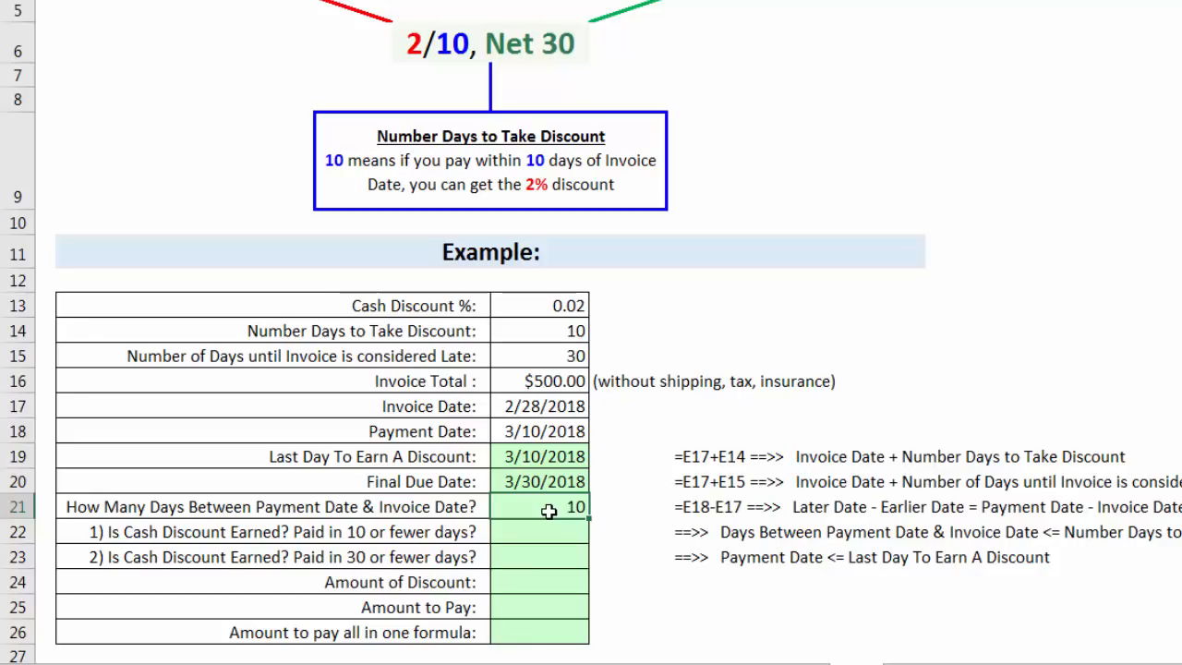
{"action": "left_click", "coordinate": [528, 462]}
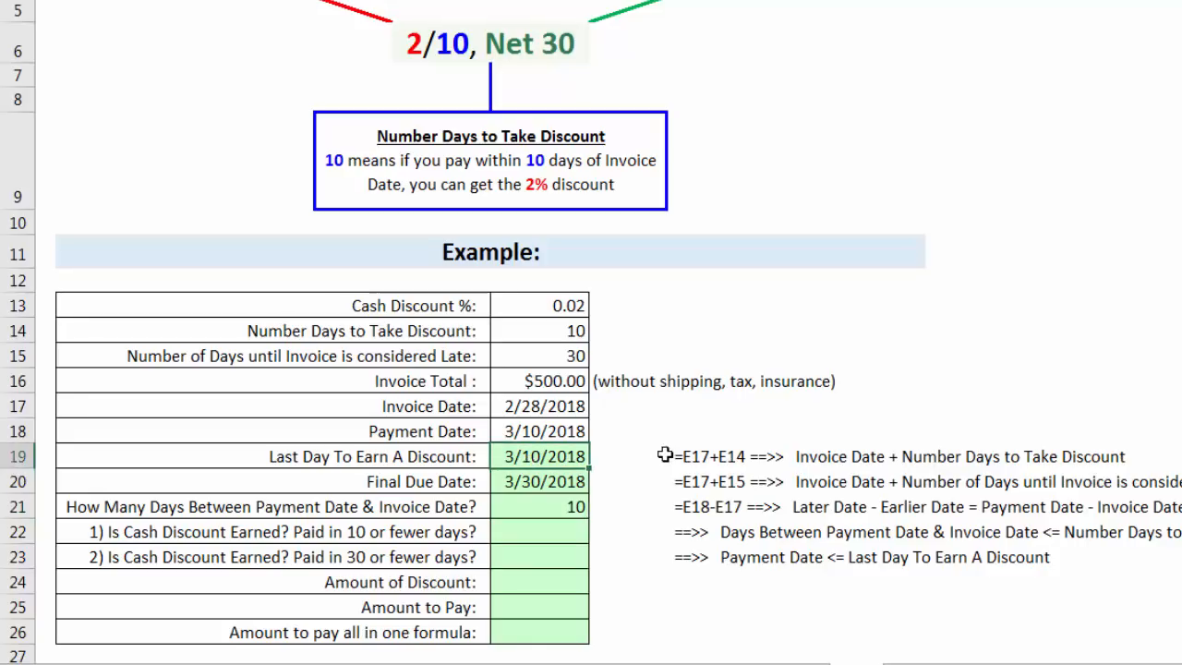
{"action": "left_click", "coordinate": [556, 434]}
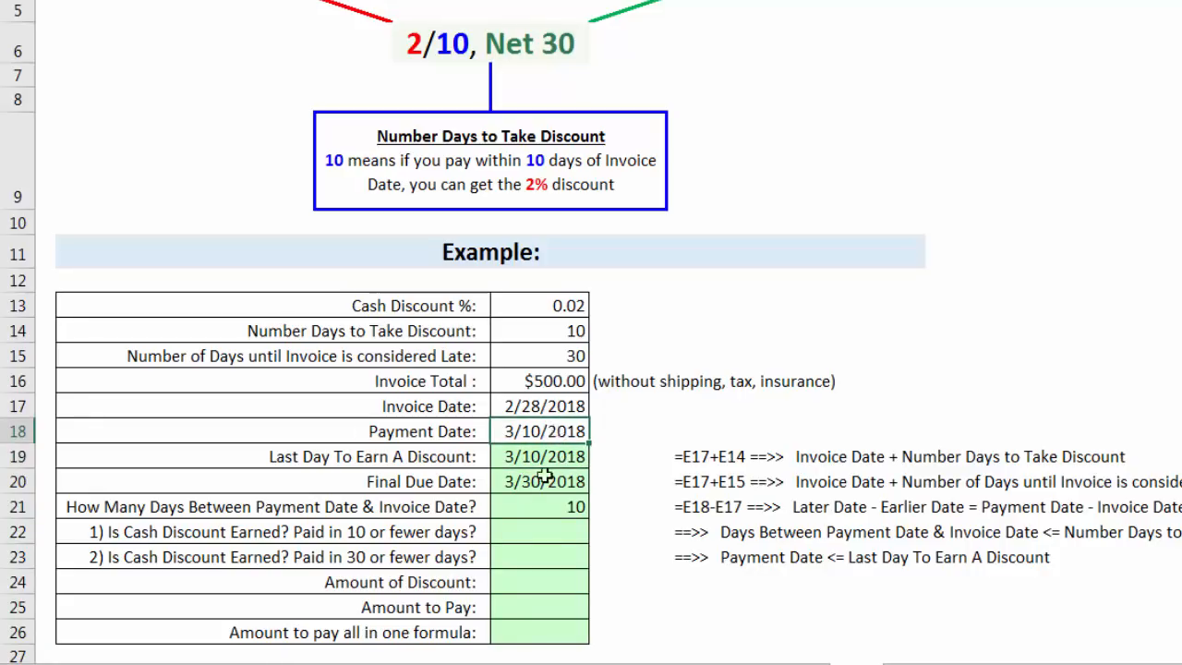
{"action": "left_click", "coordinate": [545, 508]}
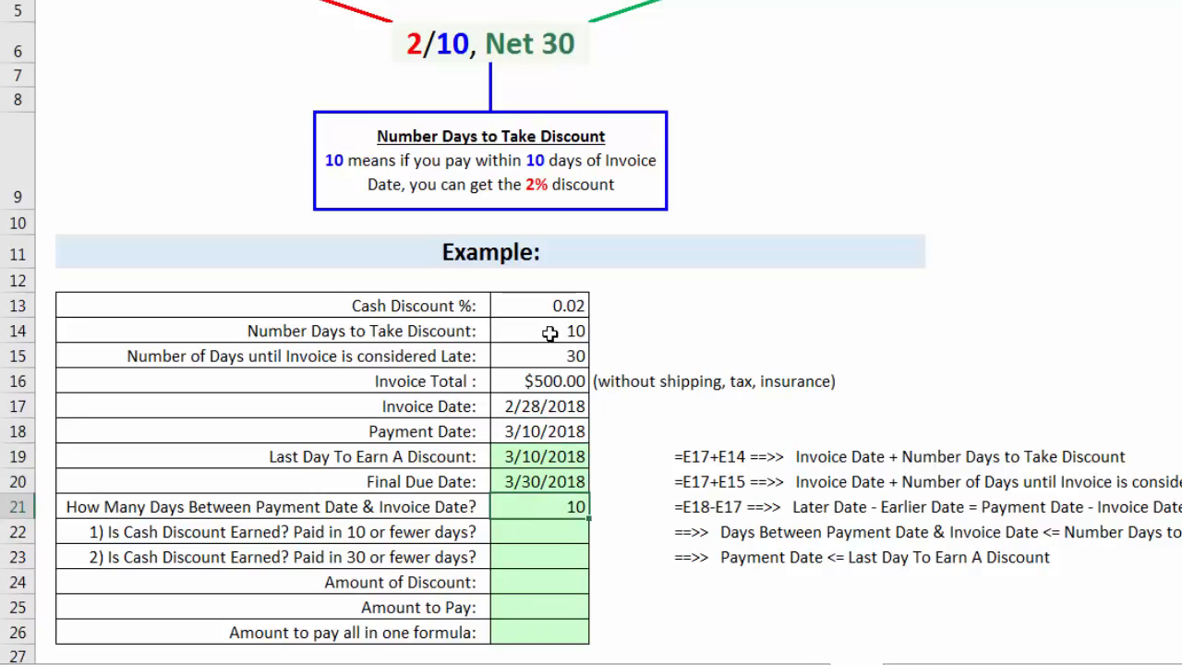
{"action": "key", "text": "Up"}
{"action": "key", "text": "Up"}
{"action": "key", "text": "Up"}
{"action": "key", "text": "Up"}
{"action": "key", "text": "Up"}
{"action": "key", "text": "Up"}
{"action": "key", "text": "Up"}
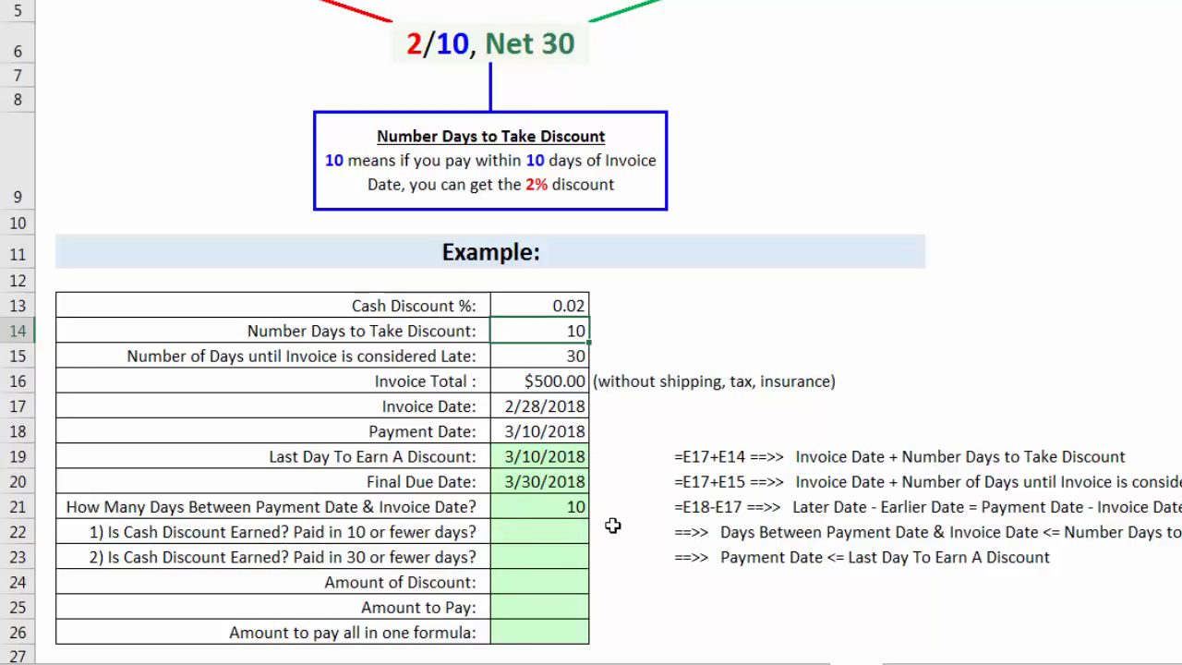
{"action": "left_click", "coordinate": [540, 512]}
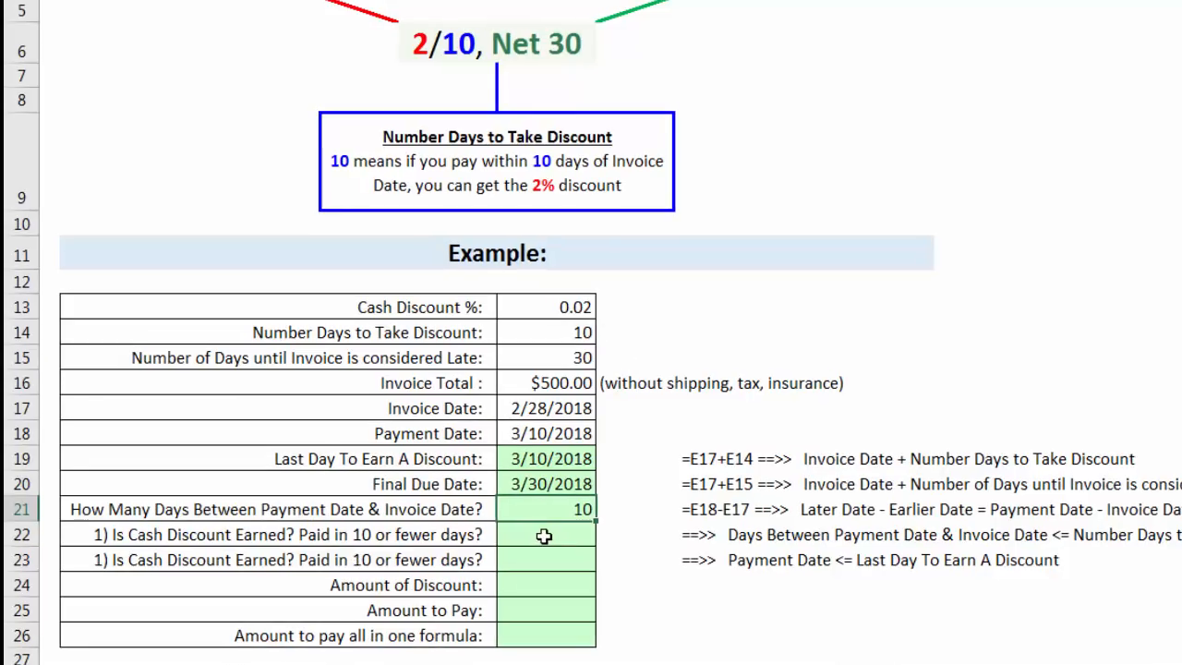
Test in E22 whether the cash discount is earned by comparing days between dates with the days allowed, =E21<=E14.
{"action": "left_click", "coordinate": [544, 536]}
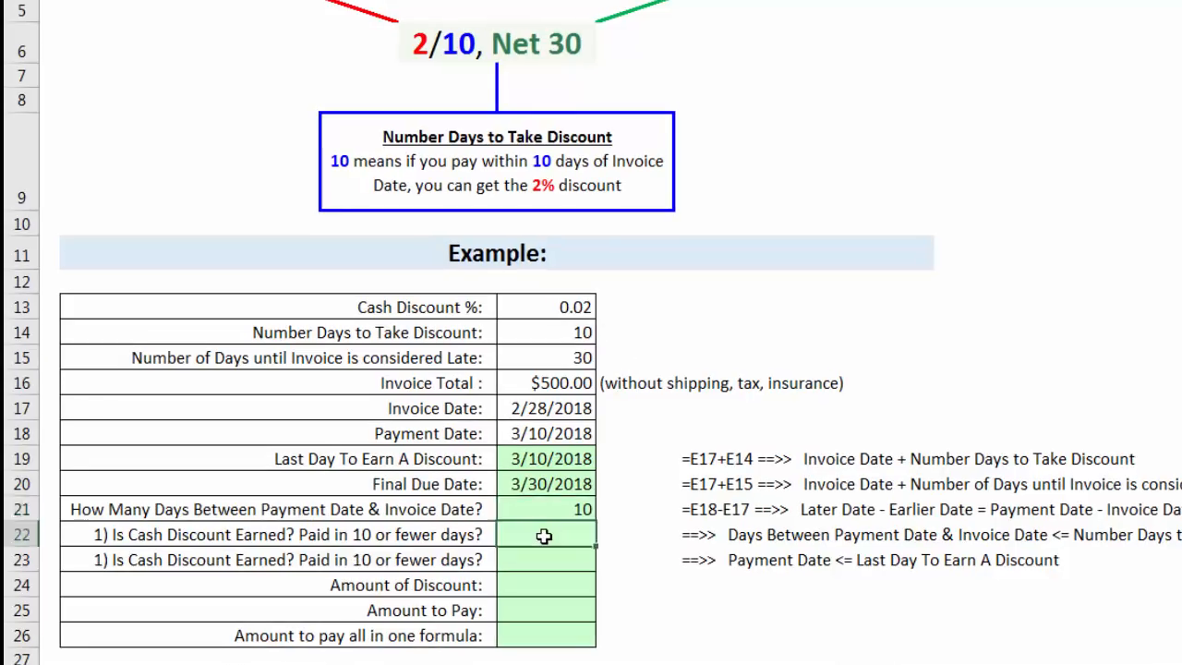
{"action": "left_click", "coordinate": [547, 567]}
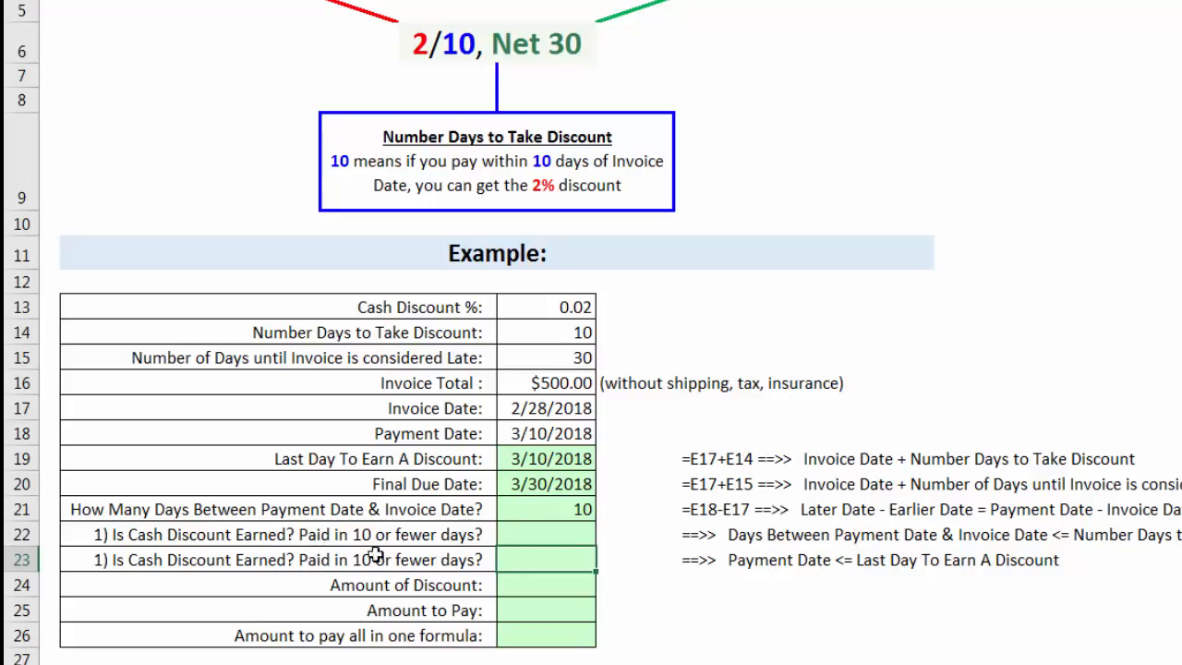
{"action": "left_click", "coordinate": [540, 537]}
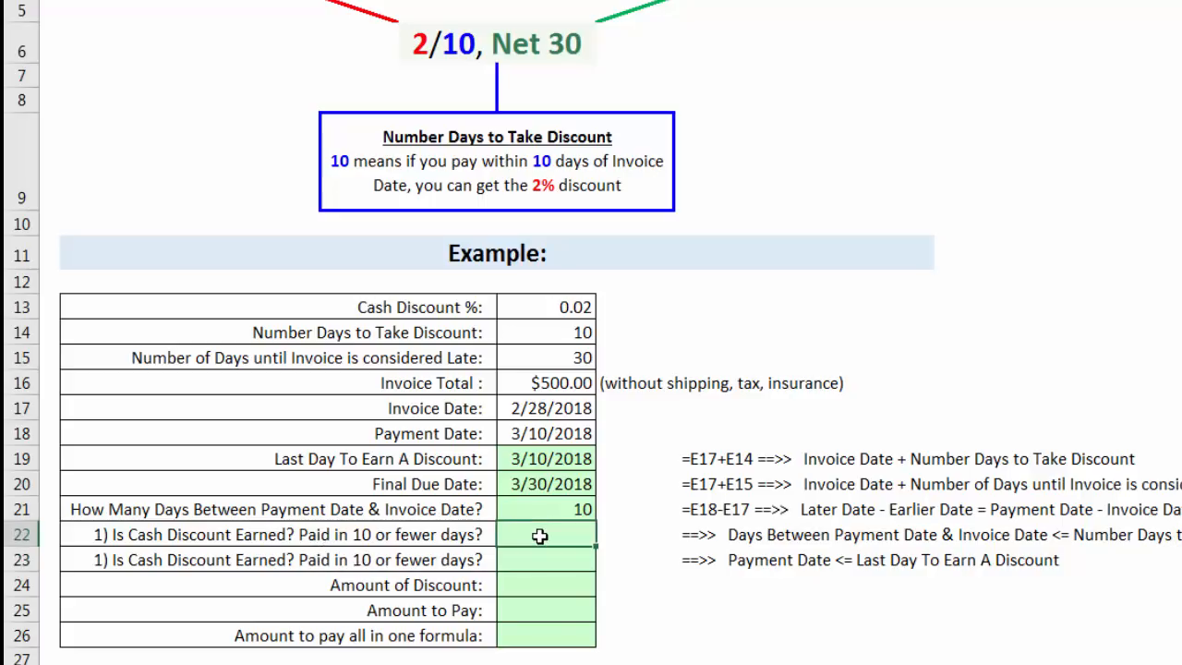
{"action": "type", "text": "="}
{"action": "left_click", "coordinate": [534, 509]}
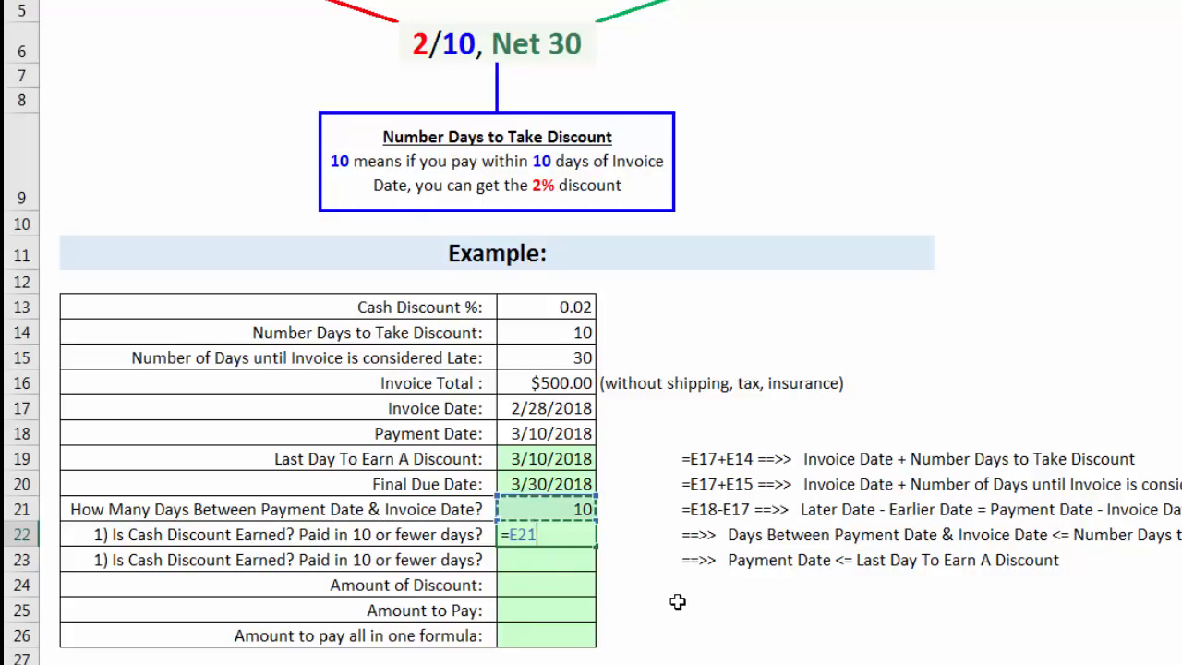
{"action": "type", "text": "<="}
{"action": "left_click", "coordinate": [553, 336]}
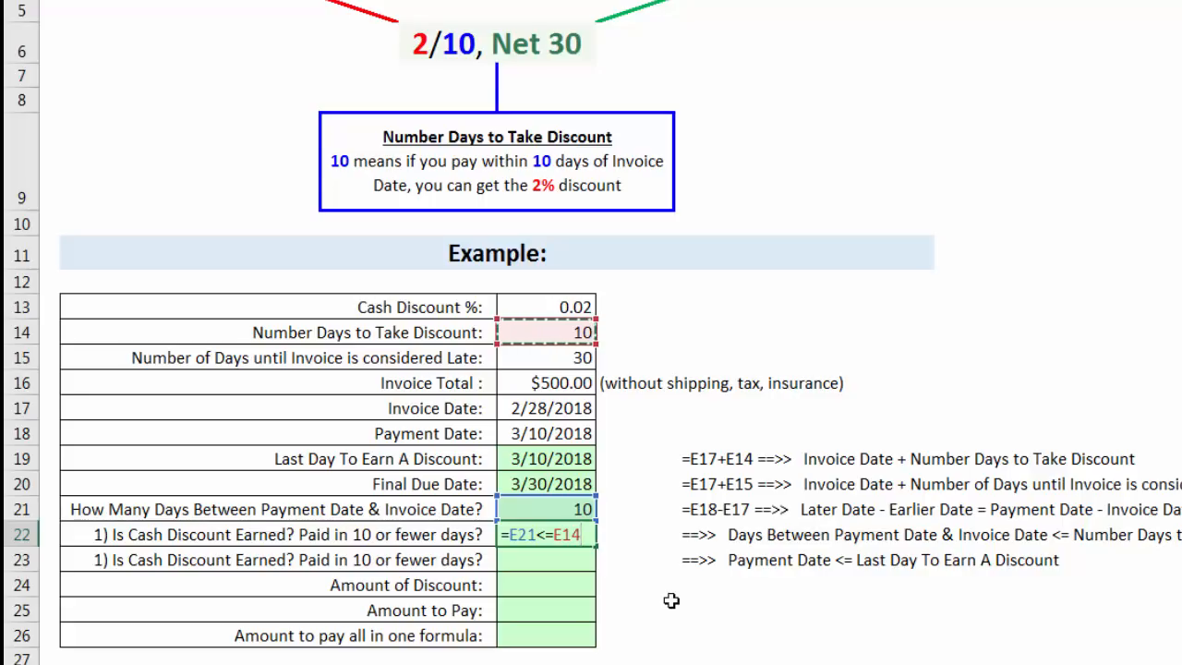
{"action": "key", "text": "Return"}
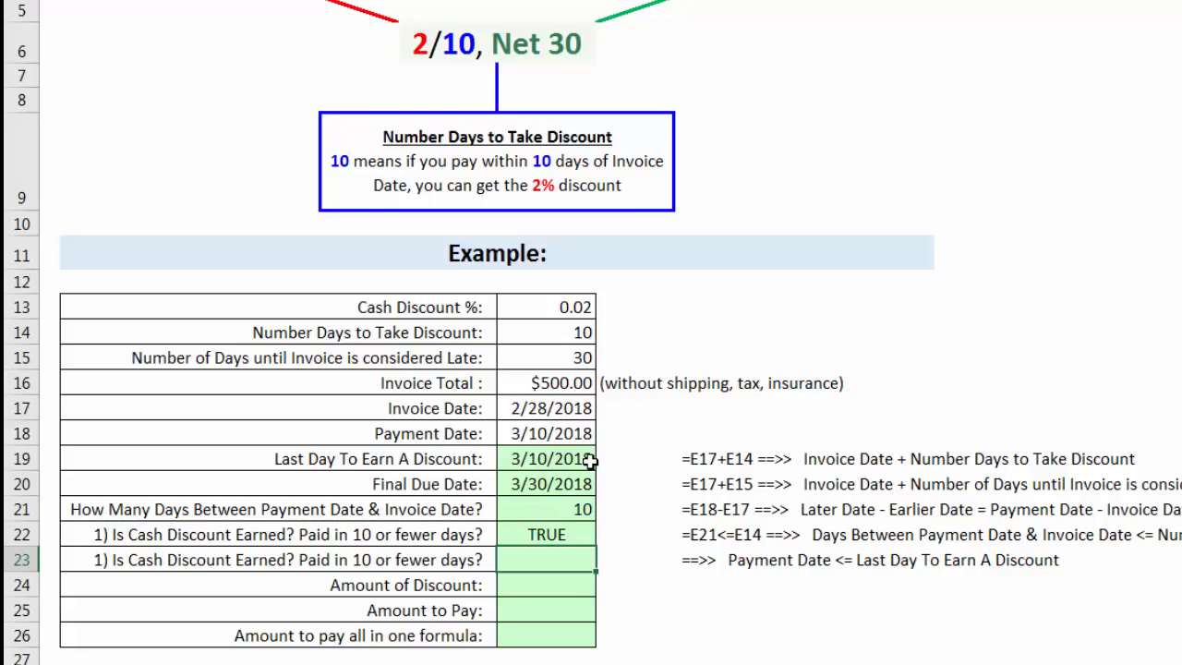
Test in E23 whether the discount is earned by comparing the payment date with the last discount day, =E18<=E19.
{"action": "type", "text": "="}
{"action": "left_click", "coordinate": [545, 434]}
{"action": "type", "text": "<="}
{"action": "left_click", "coordinate": [556, 458]}
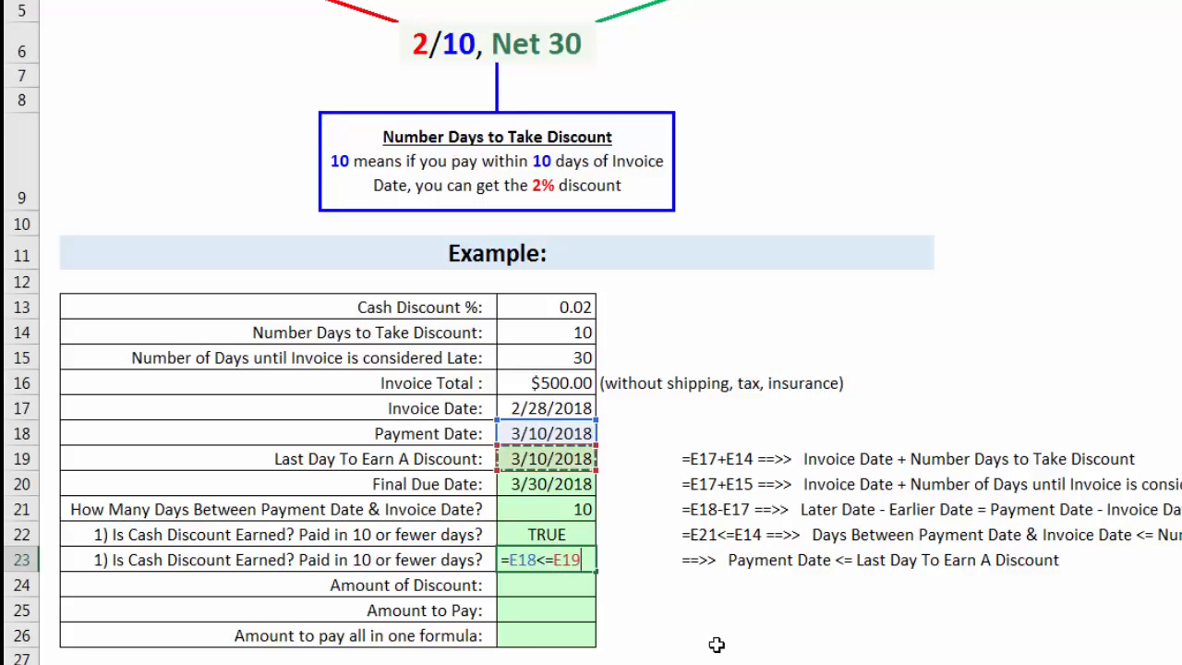
{"action": "key", "text": "Return"}
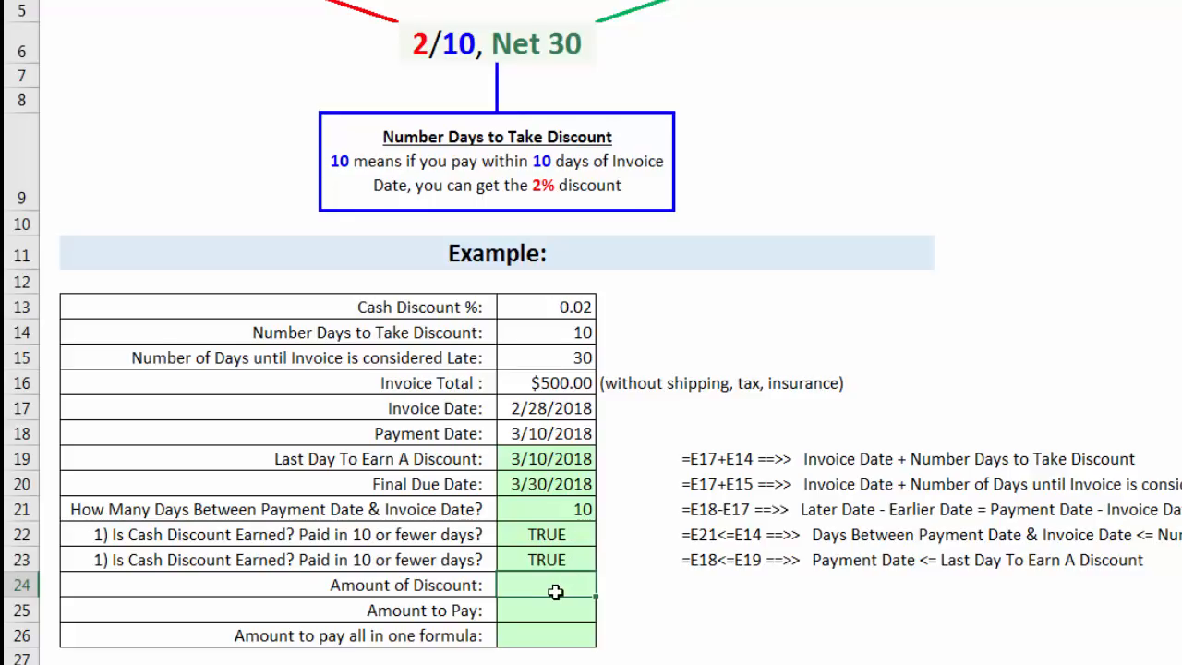
Calculate the amount of discount in E24 from the invoice total and cash discount rate, rounded to cents, =ROUND(E16*E13,2).
{"action": "left_click", "coordinate": [559, 392]}
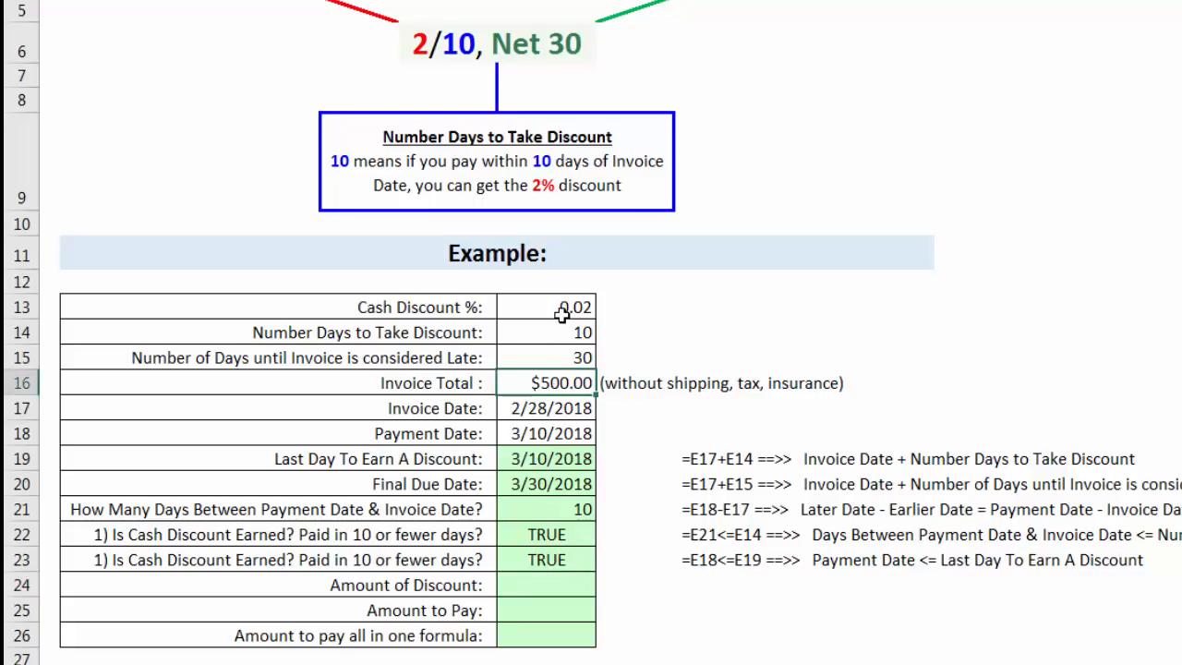
{"action": "left_click", "coordinate": [562, 312]}
{"action": "left_click", "coordinate": [543, 587]}
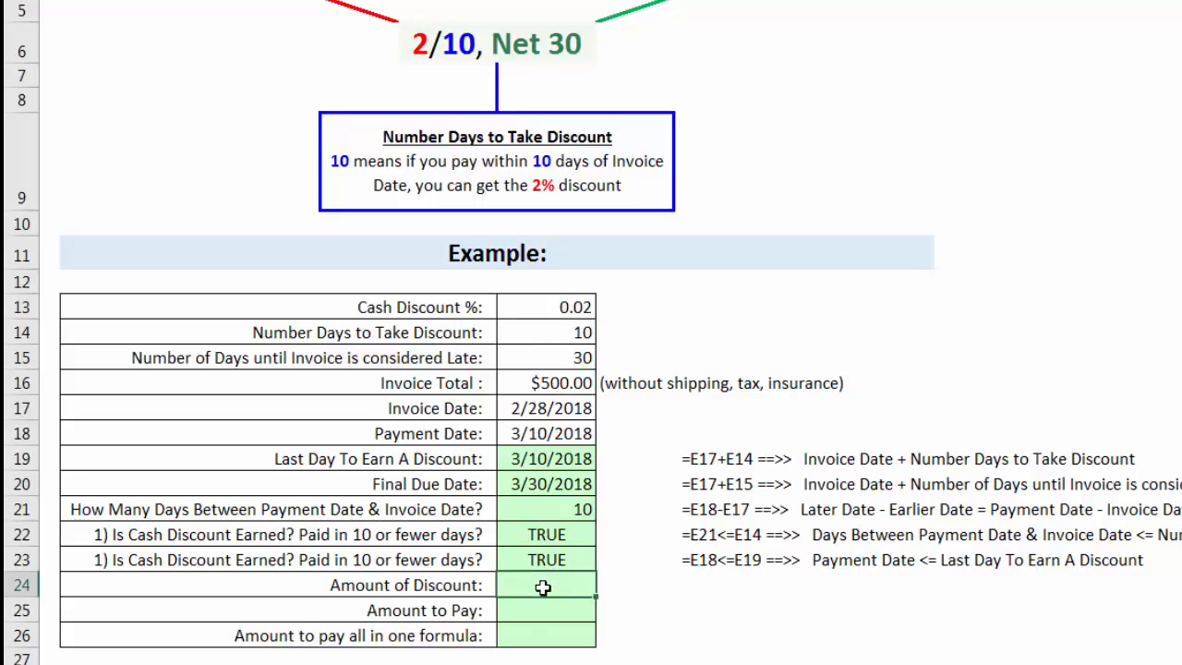
{"action": "mouse_move", "coordinate": [880, 664]}
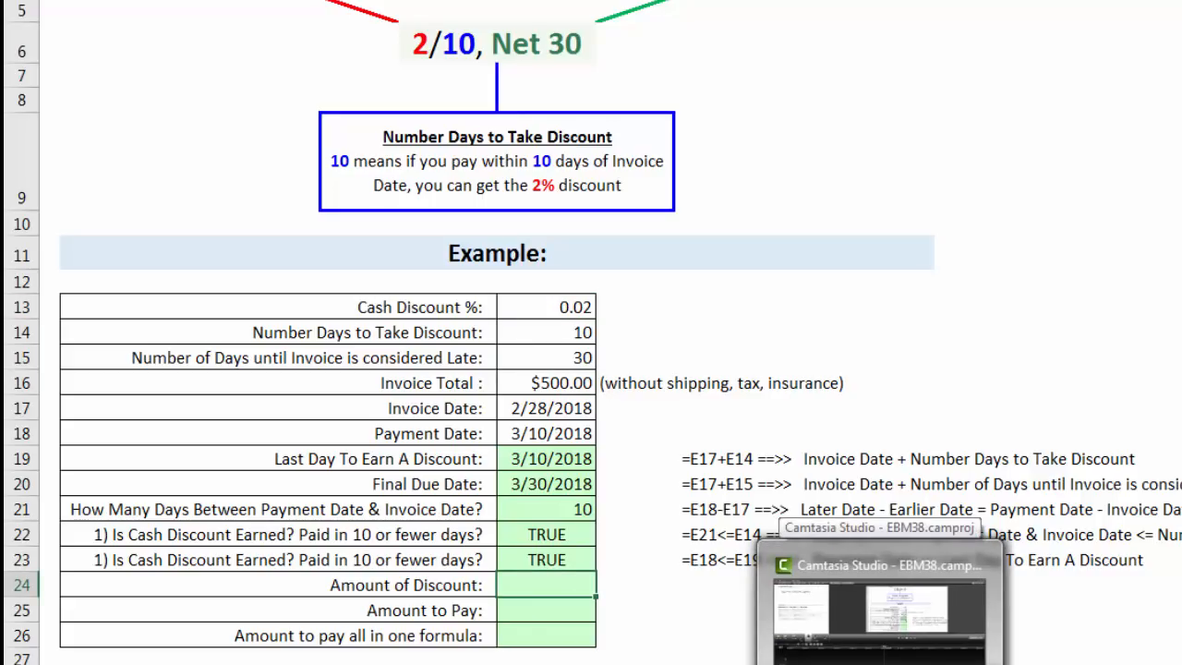
{"action": "type", "text": "=round"}
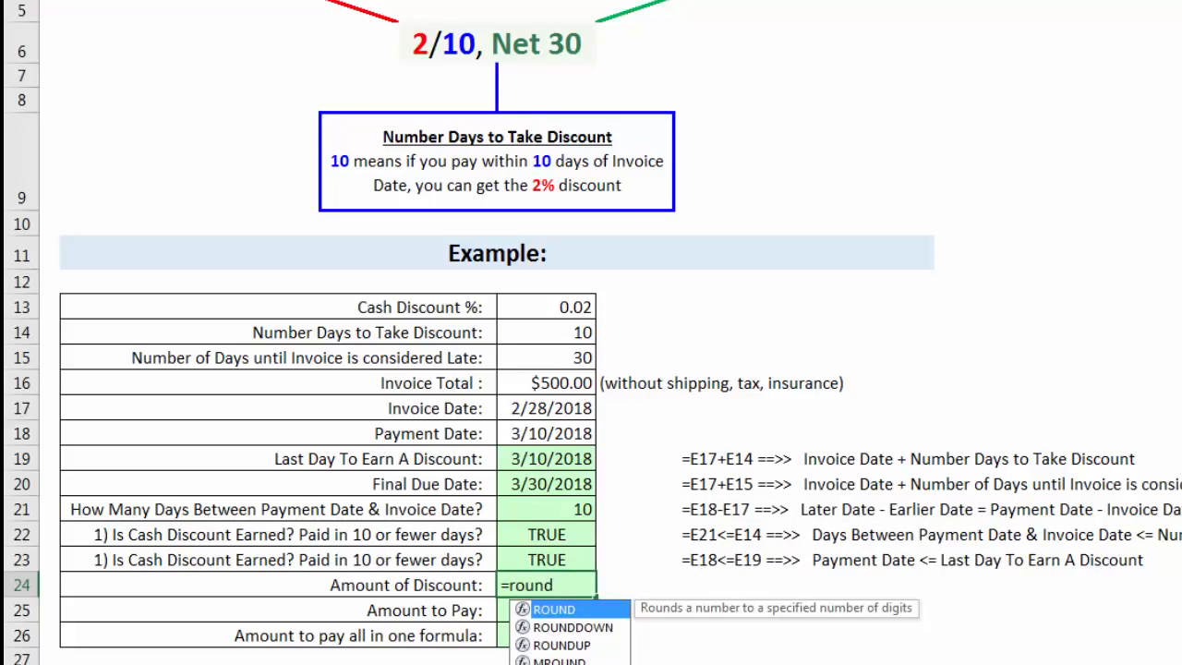
{"action": "key", "text": "Tab"}
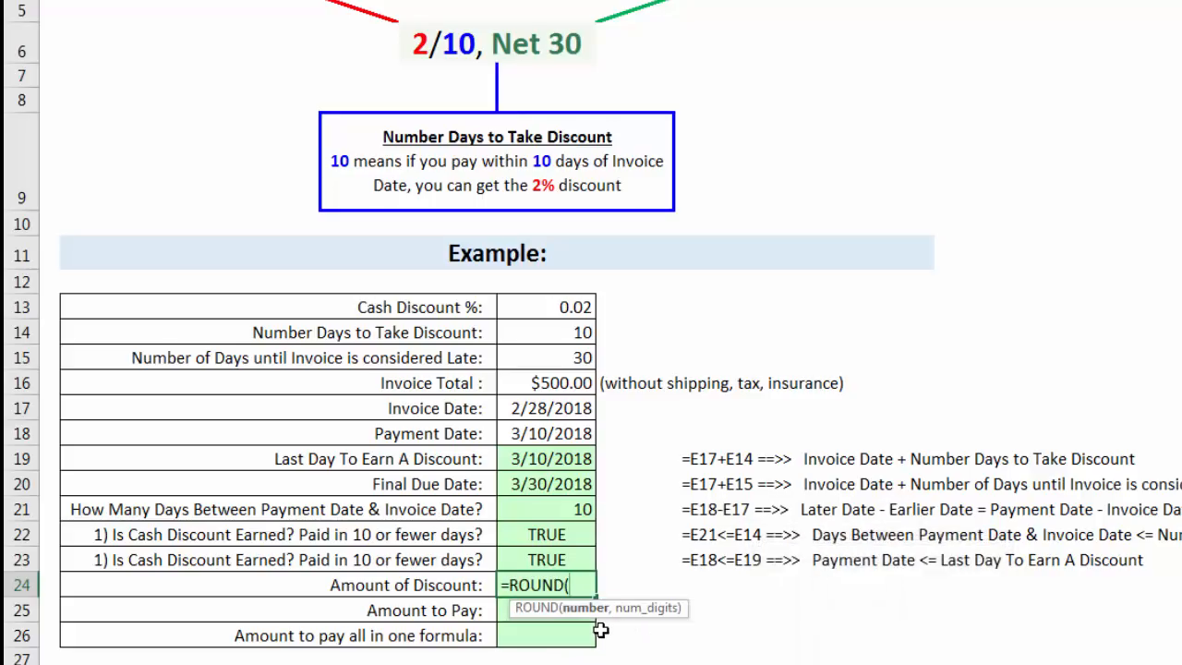
{"action": "left_click", "coordinate": [586, 381]}
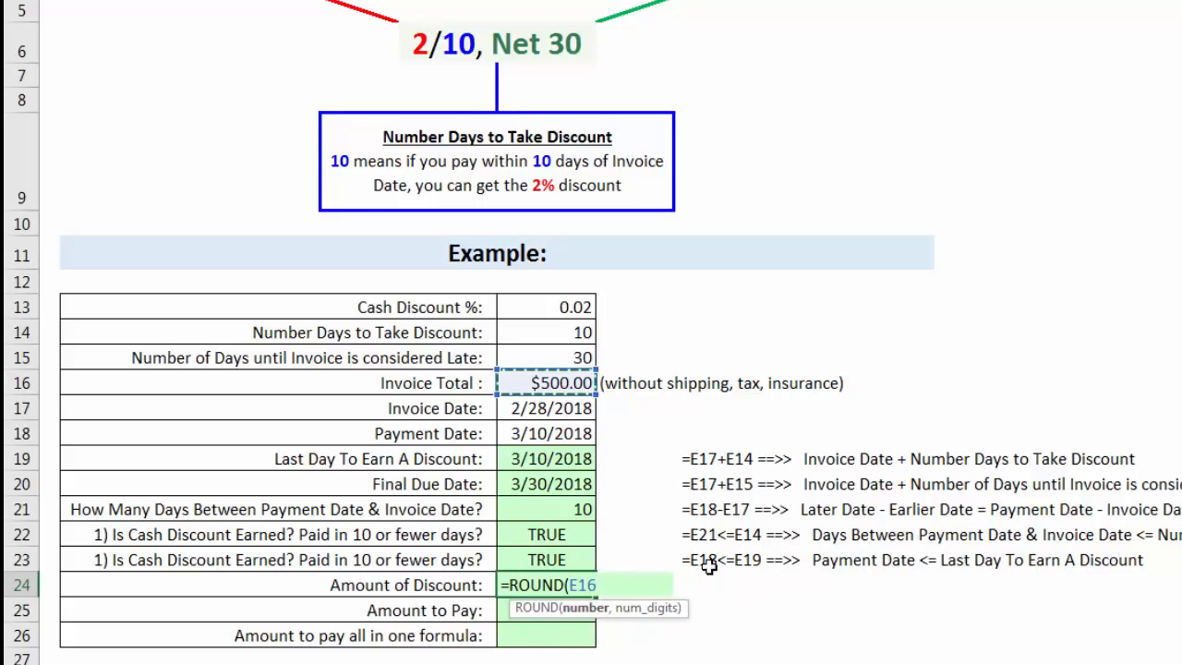
{"action": "type", "text": "*"}
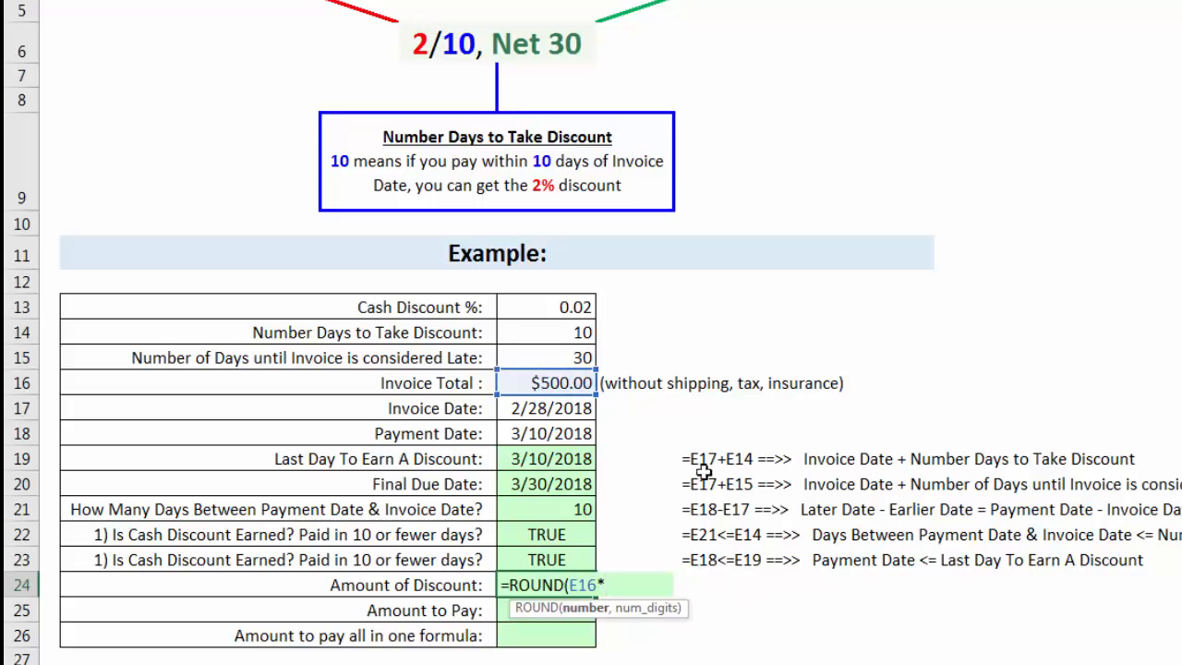
{"action": "left_click", "coordinate": [589, 312]}
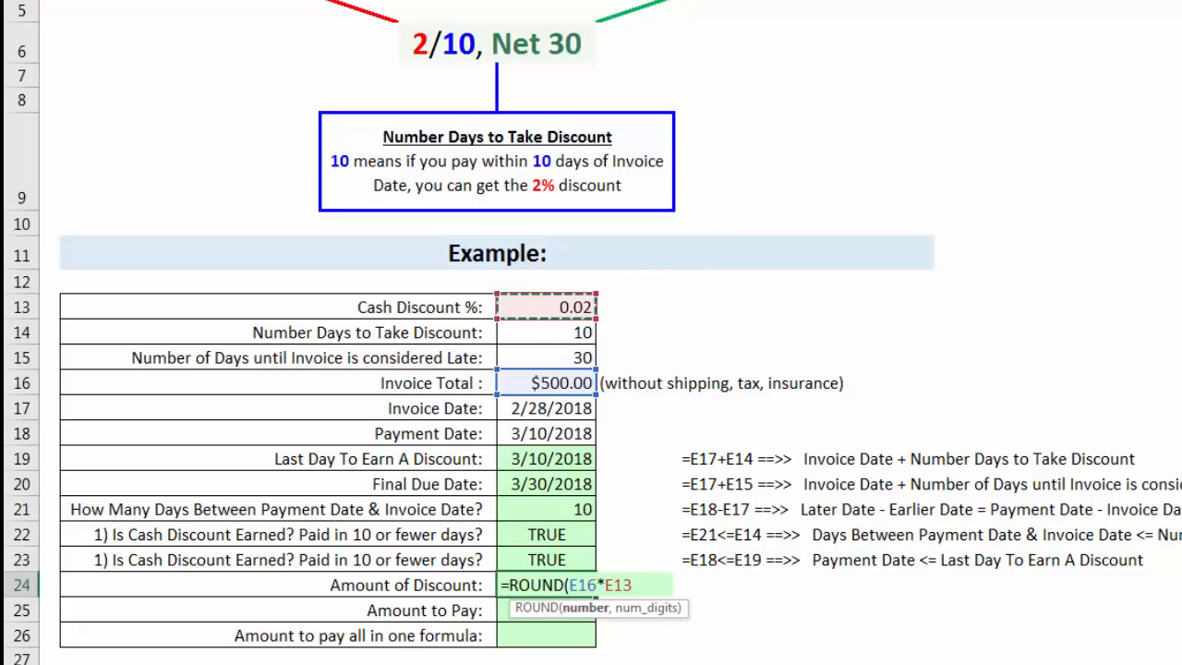
{"action": "type", "text": ","}
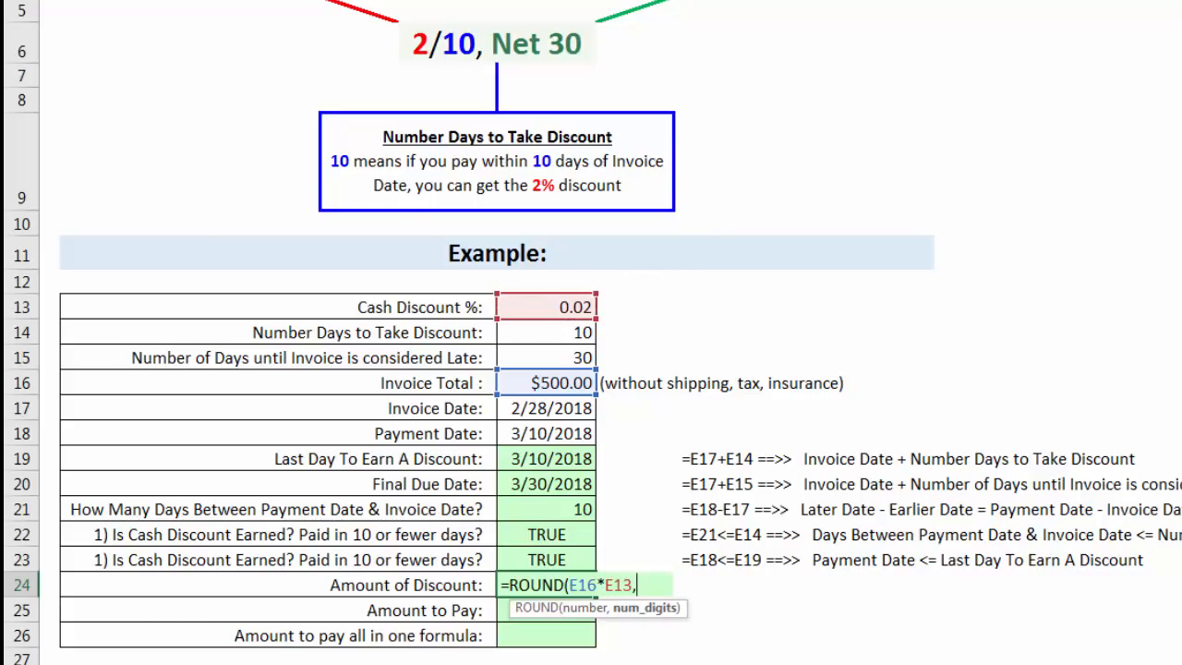
{"action": "type", "text": "2)"}
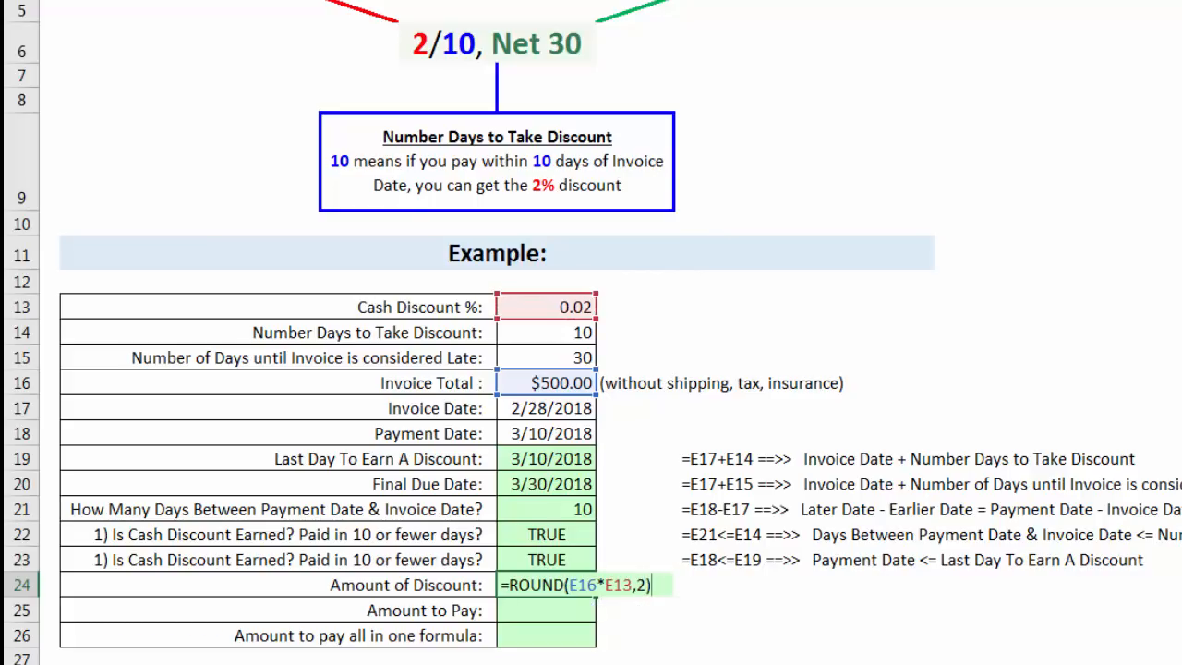
{"action": "key", "text": "ctrl+Return"}
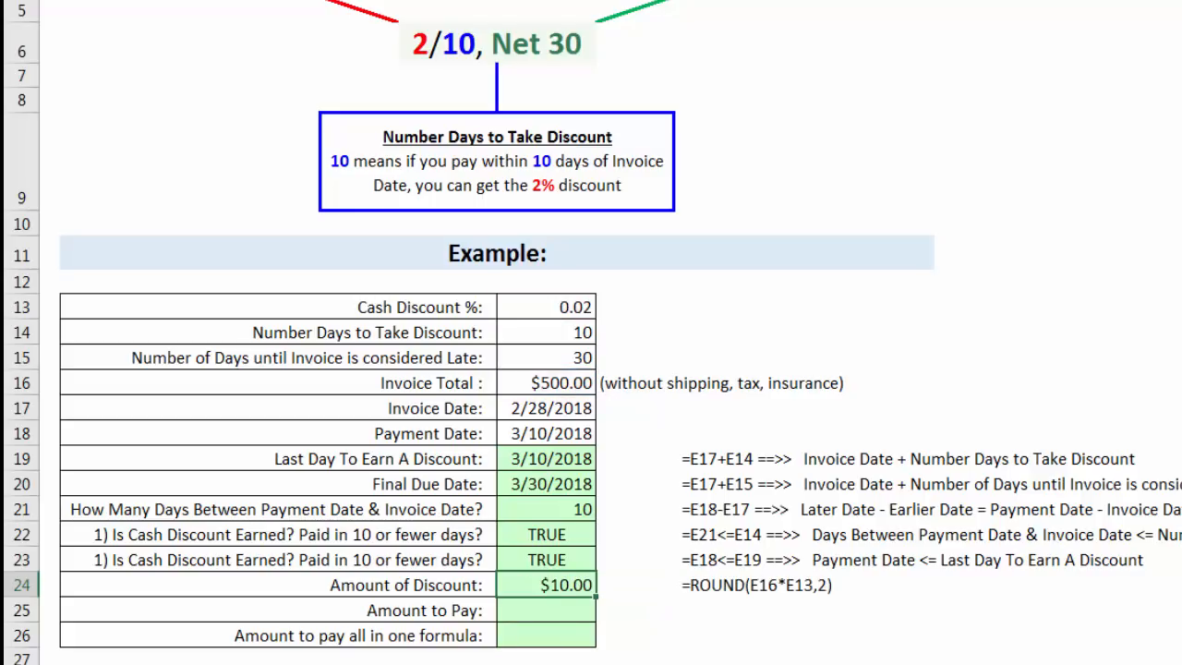
Calculate the amount to pay in E25 by subtracting the discount from the invoice total, =E16-E24.
{"action": "left_click", "coordinate": [554, 610]}
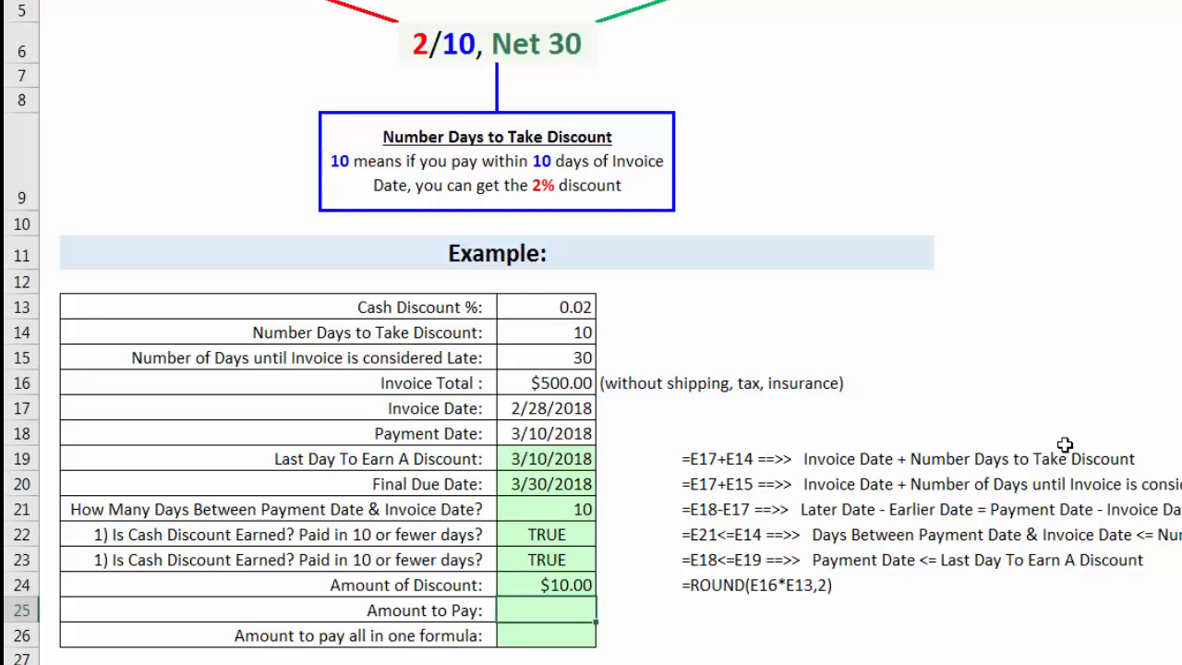
{"action": "left_click", "coordinate": [511, 383]}
{"action": "type", "text": "-"}
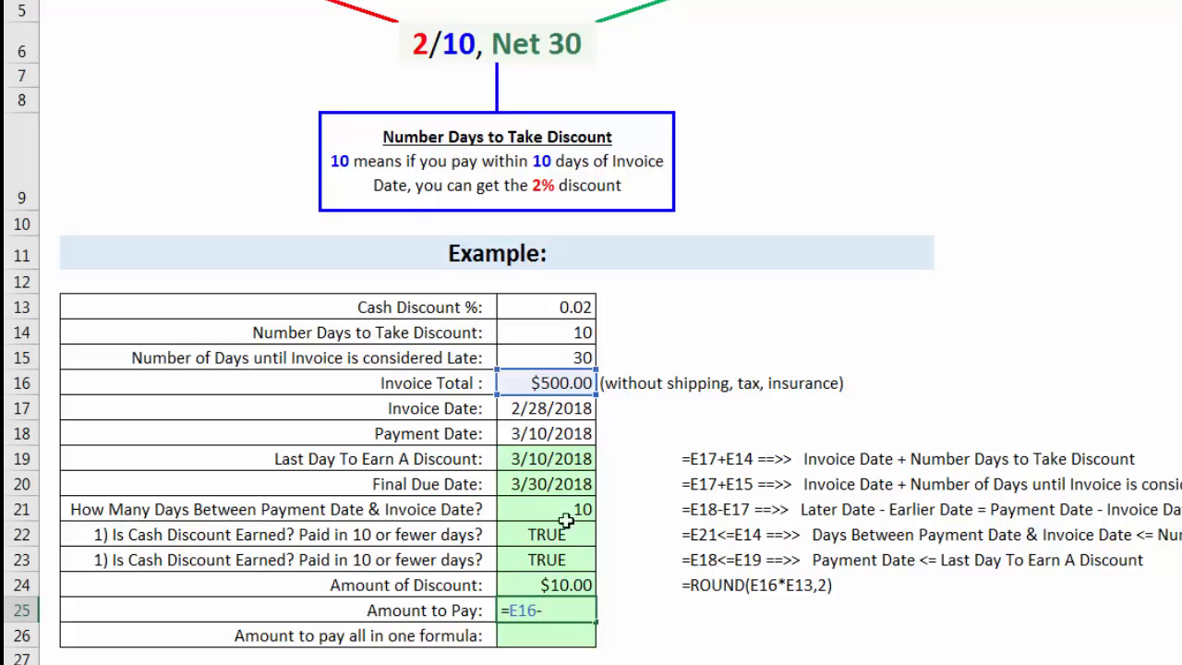
{"action": "left_click", "coordinate": [580, 585]}
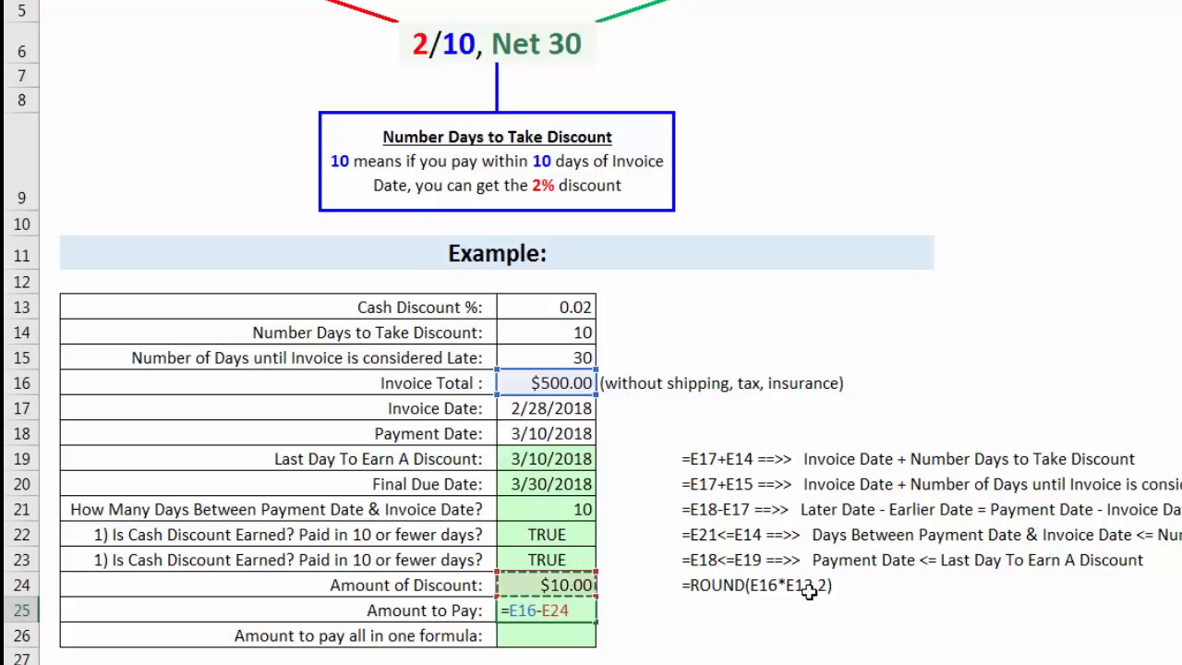
{"action": "key", "text": "Return"}
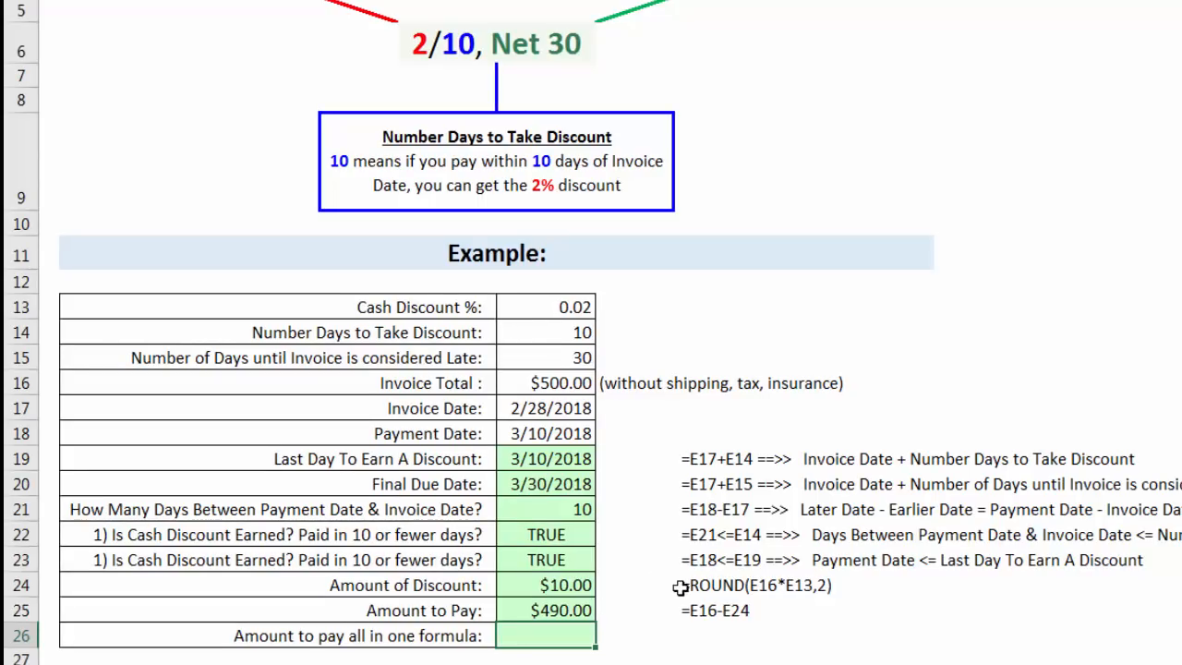
{"action": "left_click", "coordinate": [574, 614]}
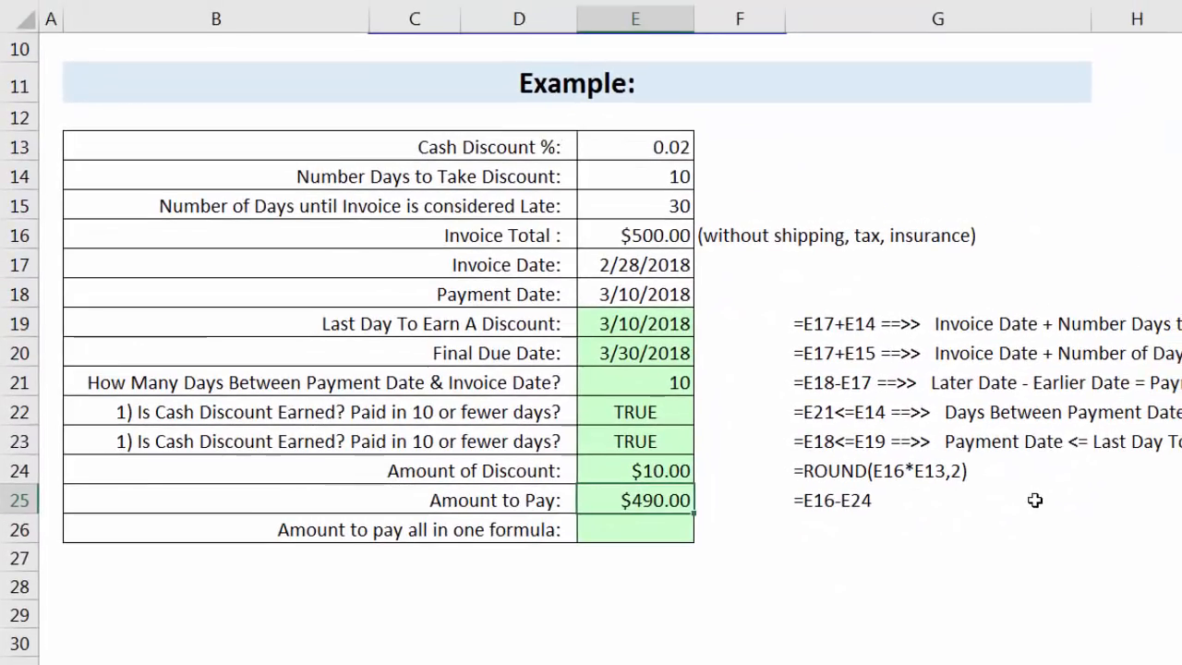
Set the payment date in E18 to 3/11/2018 and check the discount tests and the amounts below them.
{"action": "scroll", "coordinate": [800, 332], "scroll_direction": "down", "scroll_amount": 1}
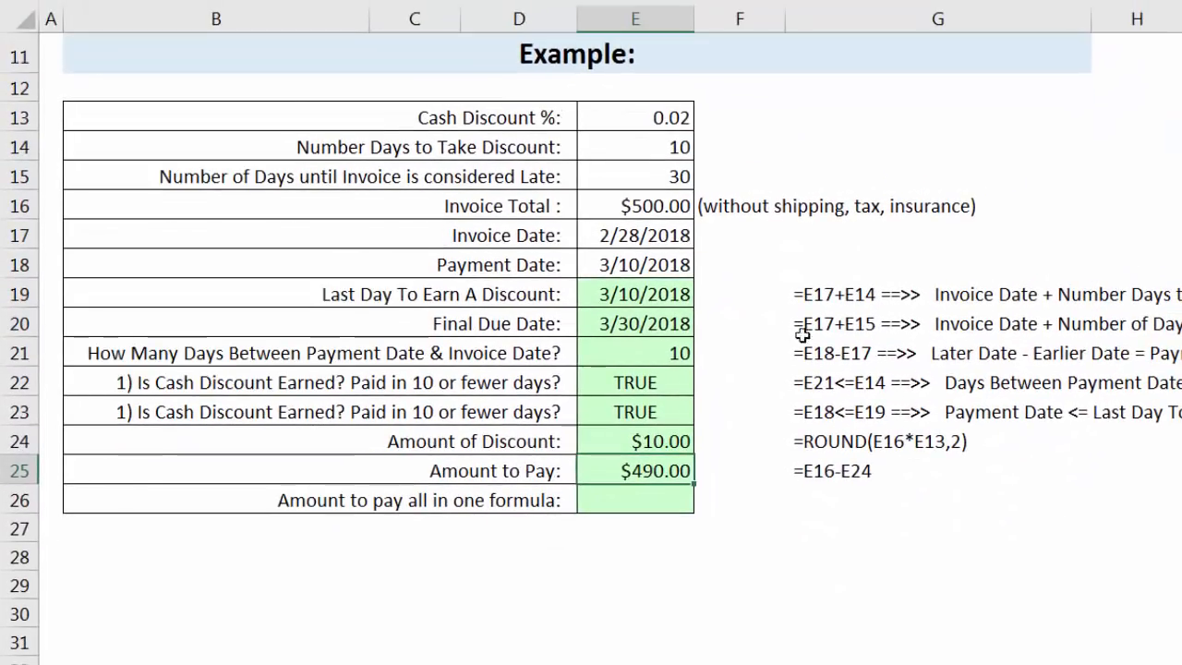
{"action": "left_click", "coordinate": [631, 265]}
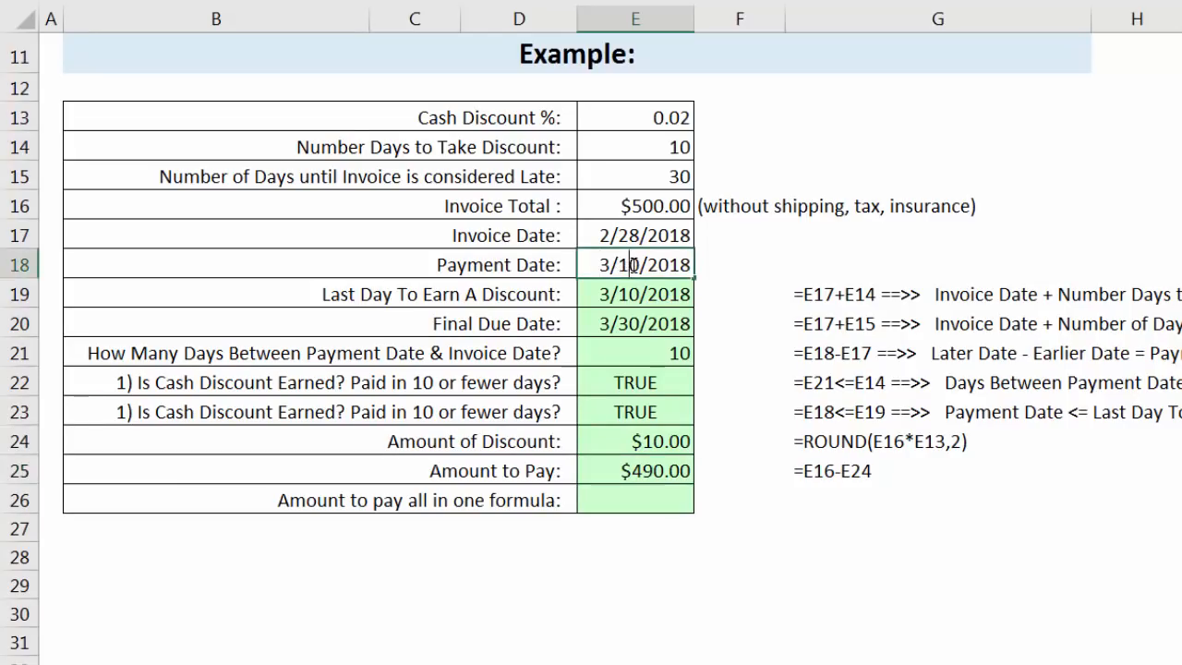
{"action": "left_click_drag", "start_coordinate": [637, 265], "coordinate": [630, 265]}
{"action": "type", "text": "1"}
{"action": "key", "text": "ctrl+Return"}
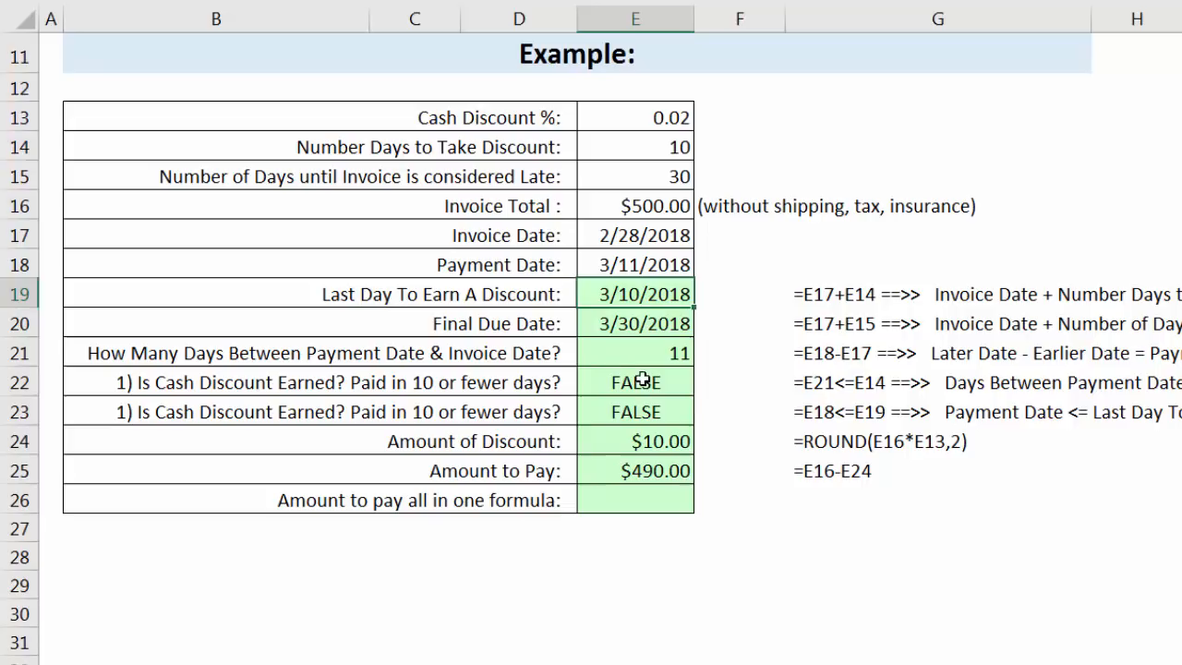
{"action": "left_click", "coordinate": [617, 381]}
{"action": "left_click_drag", "start_coordinate": [650, 407], "coordinate": [644, 471]}
Edit the amount to pay in E25 to deduct the discount only if it is earned, =IF(E22,E16-E24,E16).
{"action": "left_click", "coordinate": [644, 471]}
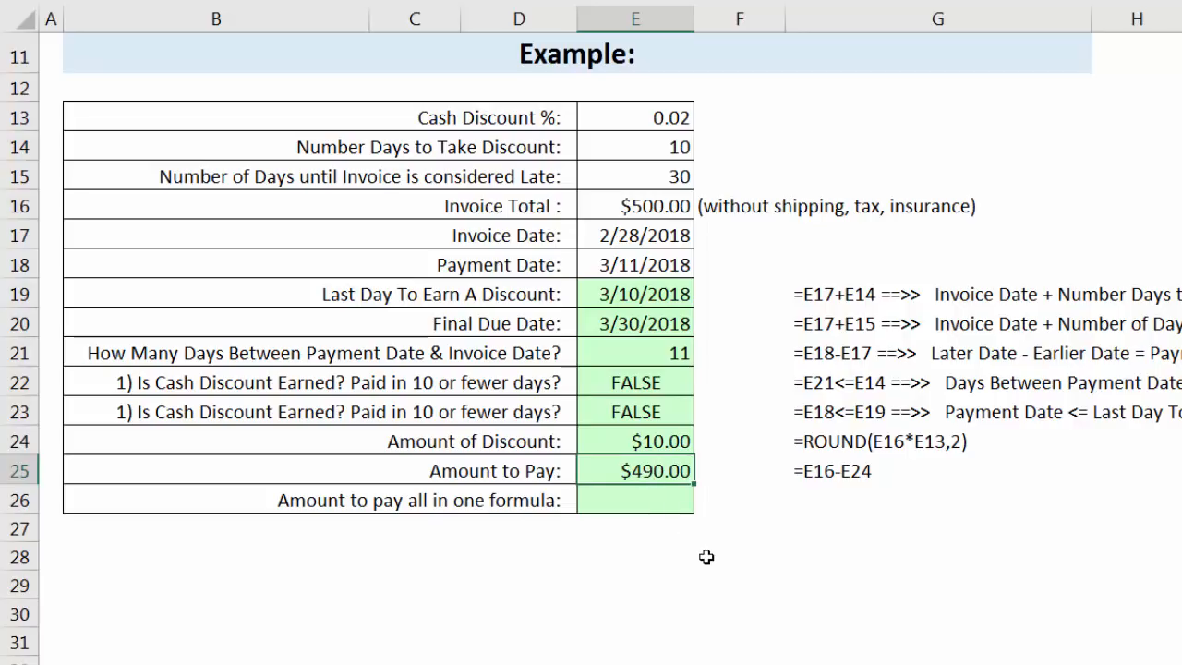
{"action": "key", "text": "F2"}
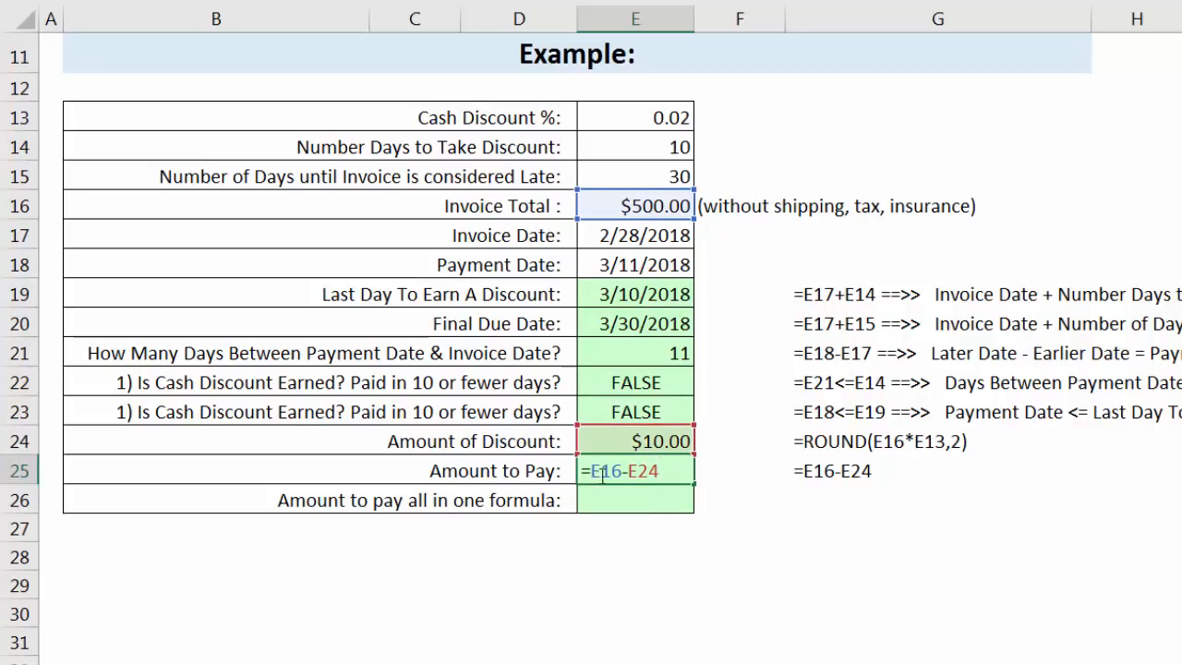
{"action": "left_click_drag", "start_coordinate": [592, 473], "coordinate": [665, 473]}
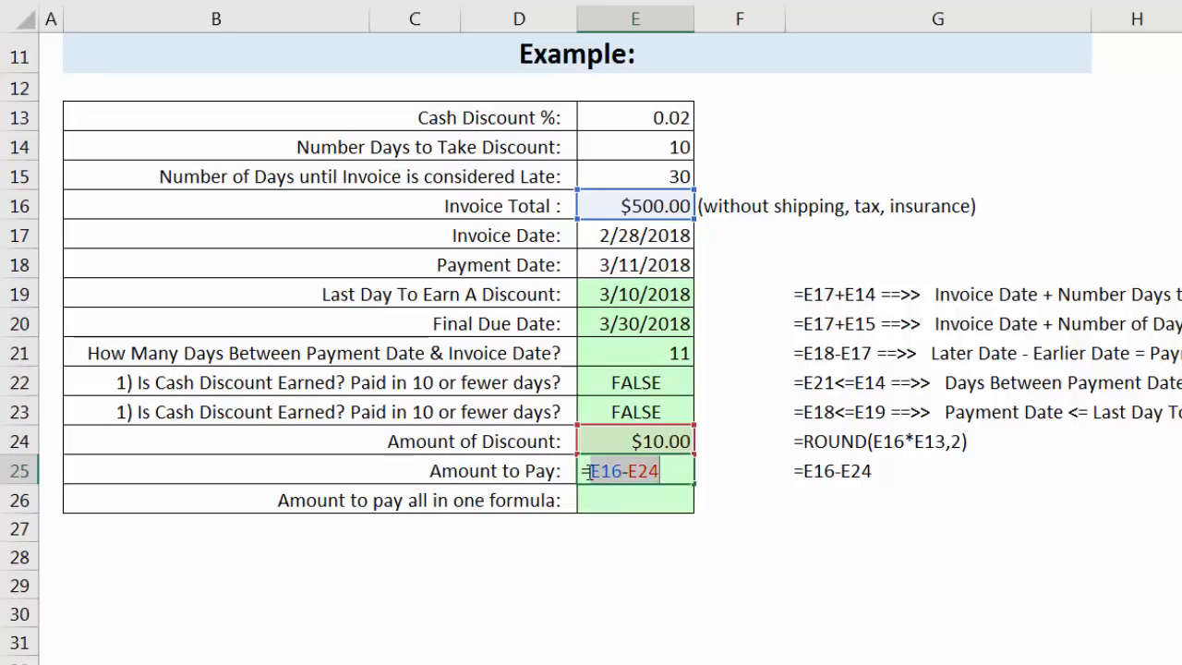
{"action": "left_click", "coordinate": [659, 470]}
{"action": "type", "text": "IF("}
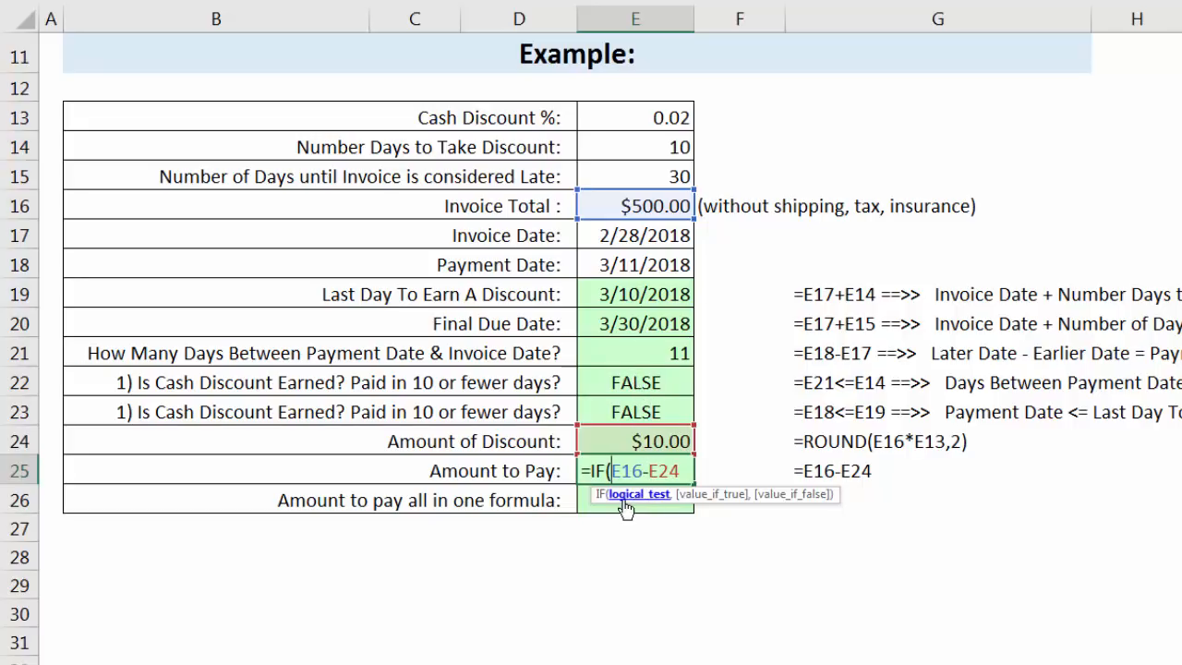
{"action": "left_click", "coordinate": [603, 381]}
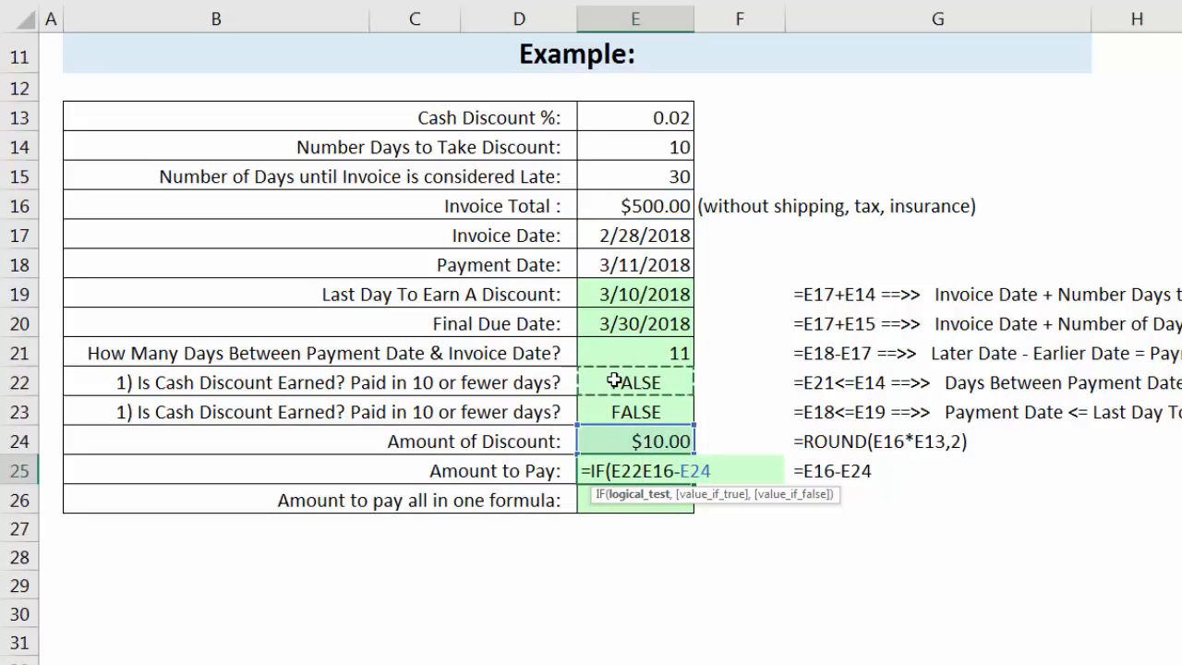
{"action": "type", "text": ","}
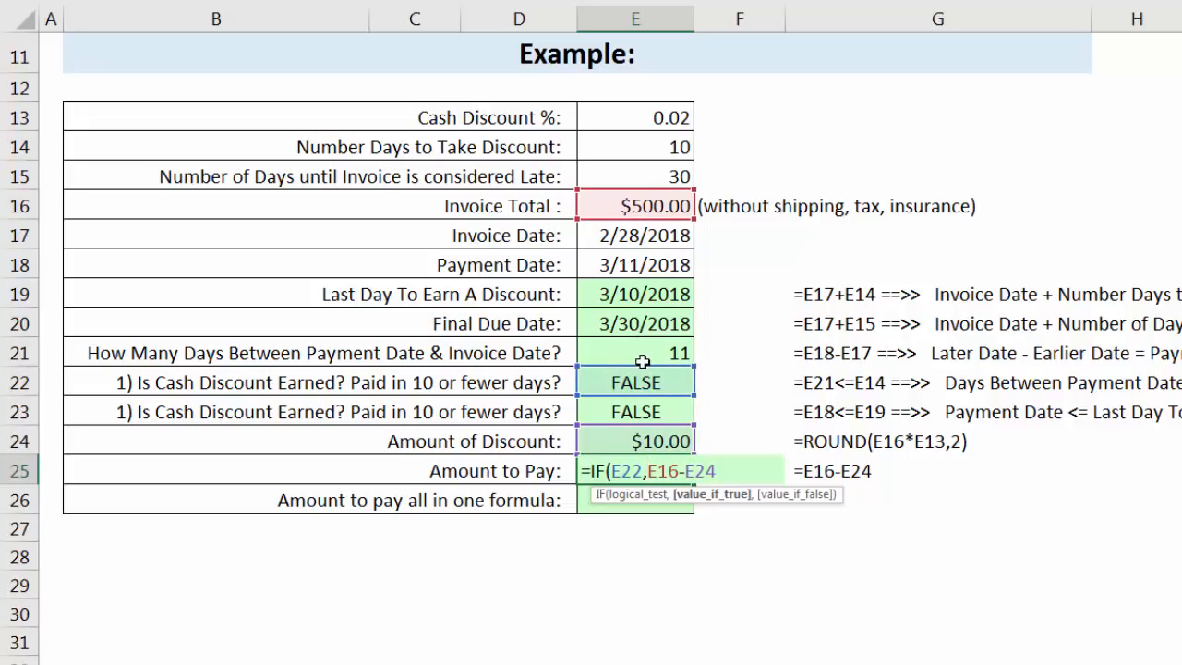
{"action": "left_click", "coordinate": [715, 499]}
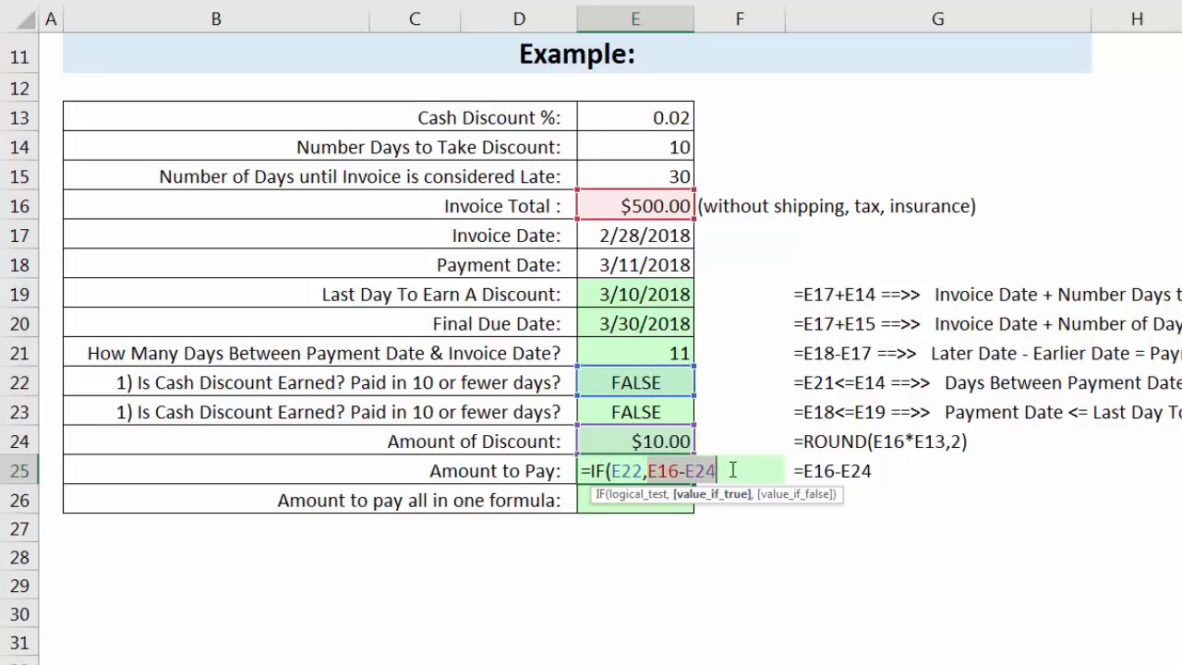
{"action": "left_click", "coordinate": [733, 471]}
{"action": "type", "text": ","}
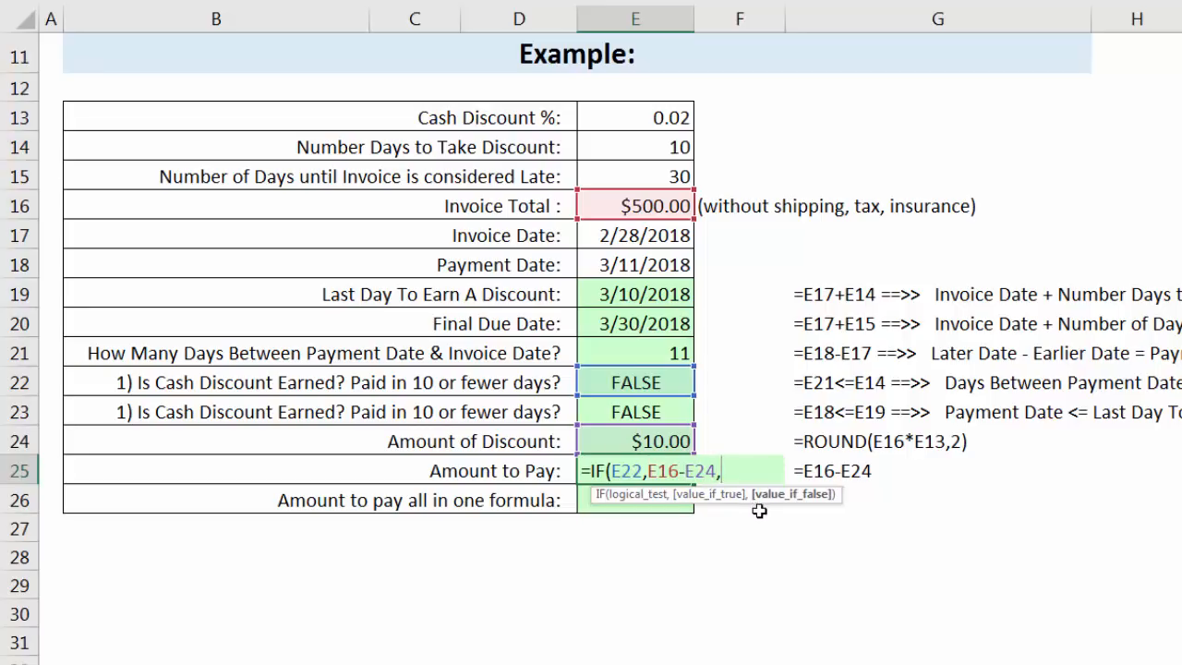
{"action": "left_click", "coordinate": [655, 206]}
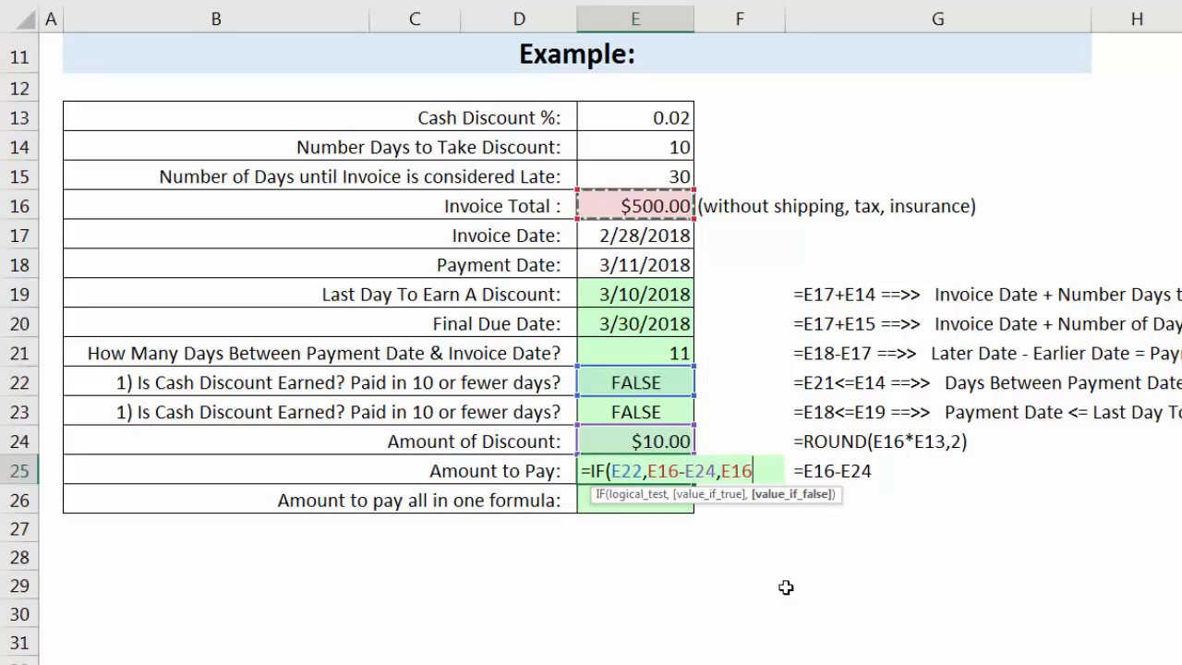
{"action": "type", "text": ")"}
{"action": "key", "text": "Return"}
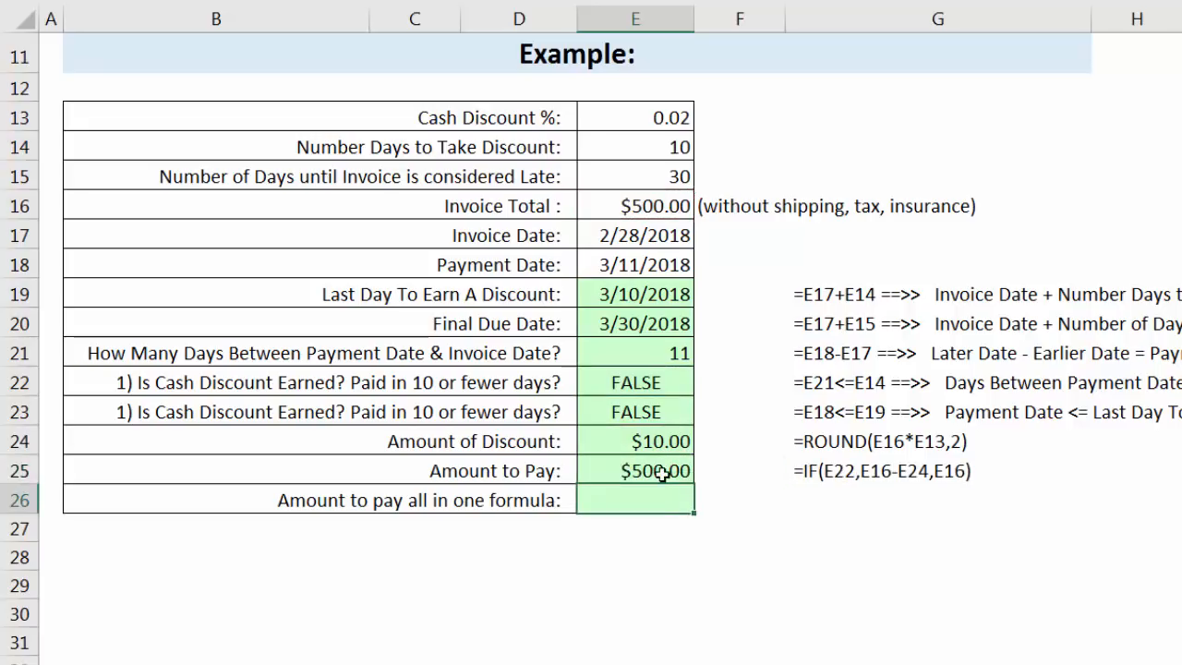
Set the payment date in E18 back to 3/10/2018.
{"action": "left_click", "coordinate": [626, 261]}
{"action": "double_click", "coordinate": [626, 262]}
{"action": "key", "text": "Delete"}
{"action": "type", "text": "0"}
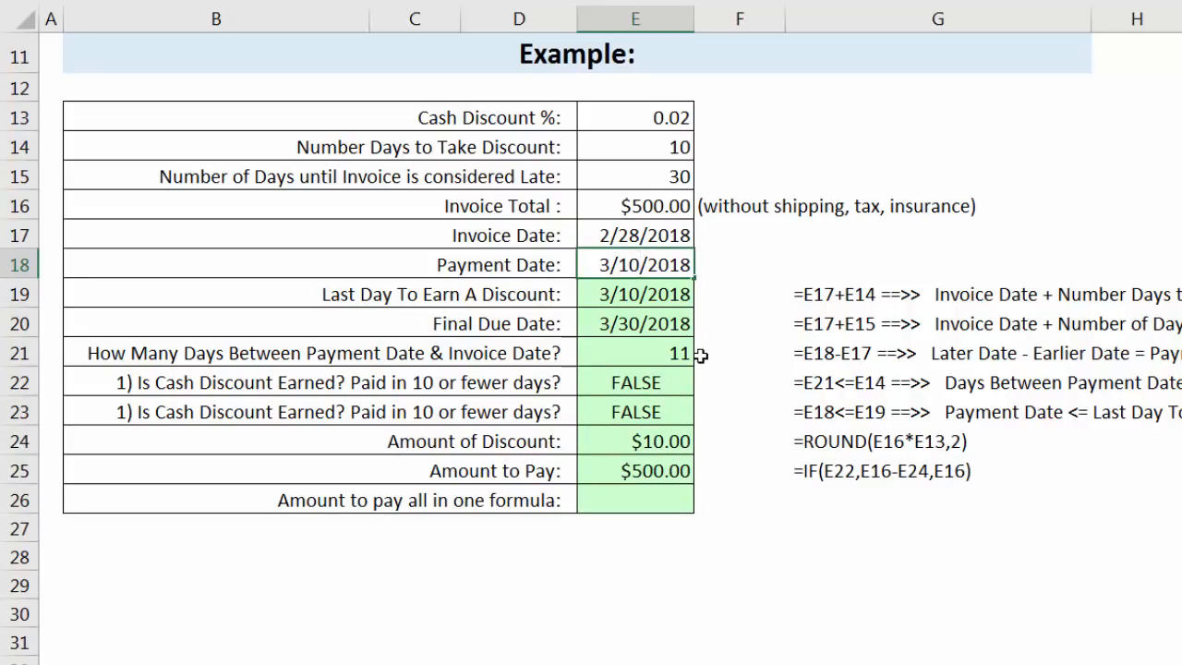
{"action": "key", "text": "ctrl+Return"}
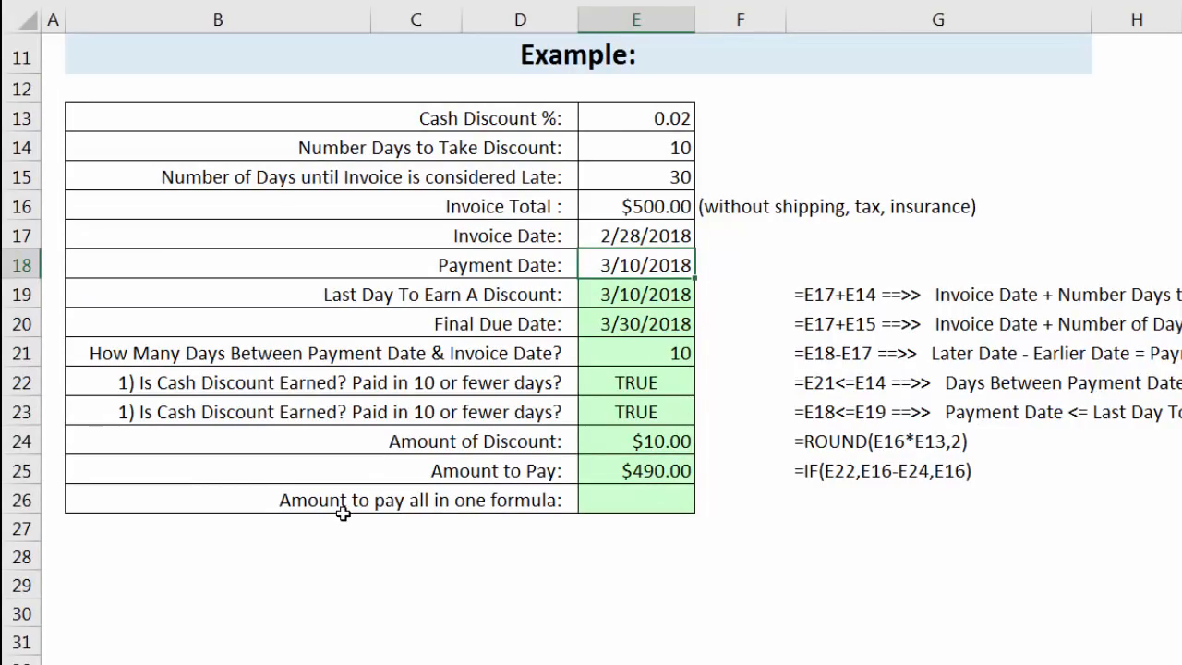
Review the all-in-one formula cell E26 and the cash discount rate and invoice total it depends on.
{"action": "left_click", "coordinate": [630, 499]}
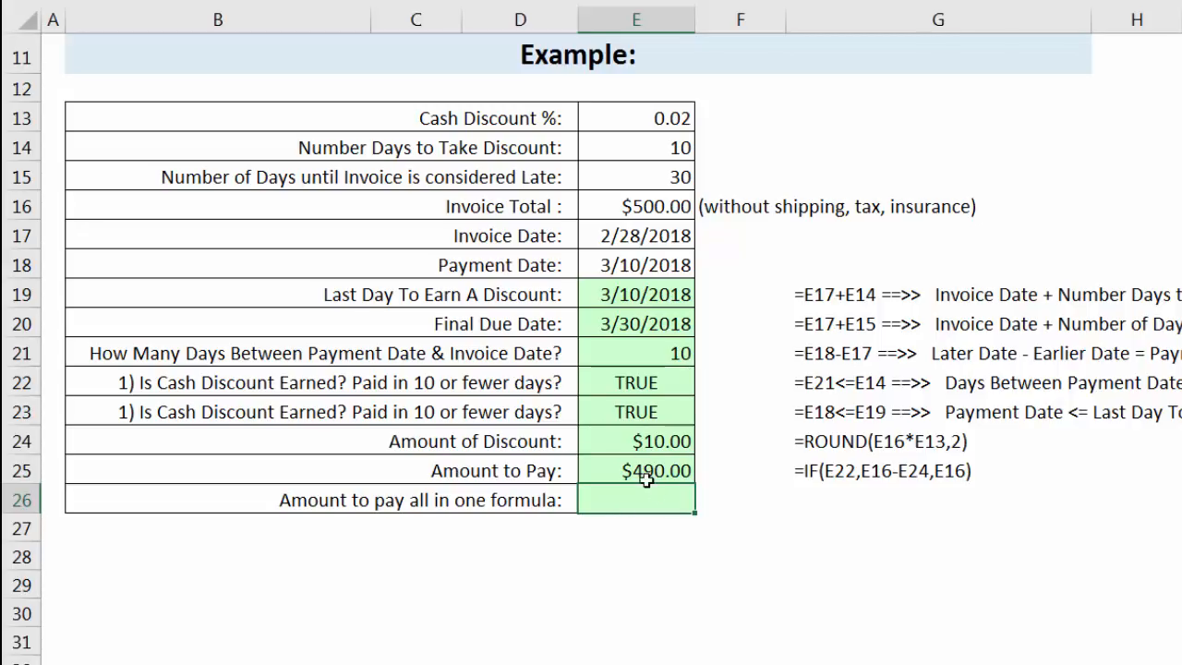
{"action": "left_click", "coordinate": [630, 561]}
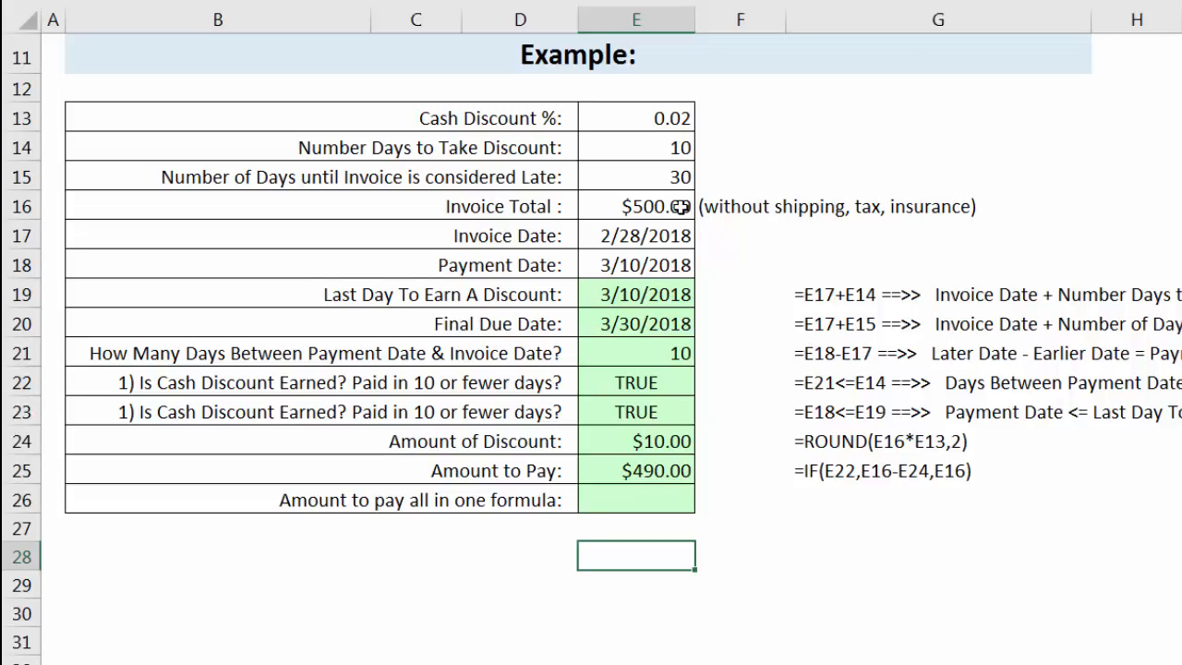
{"action": "left_click", "coordinate": [656, 117]}
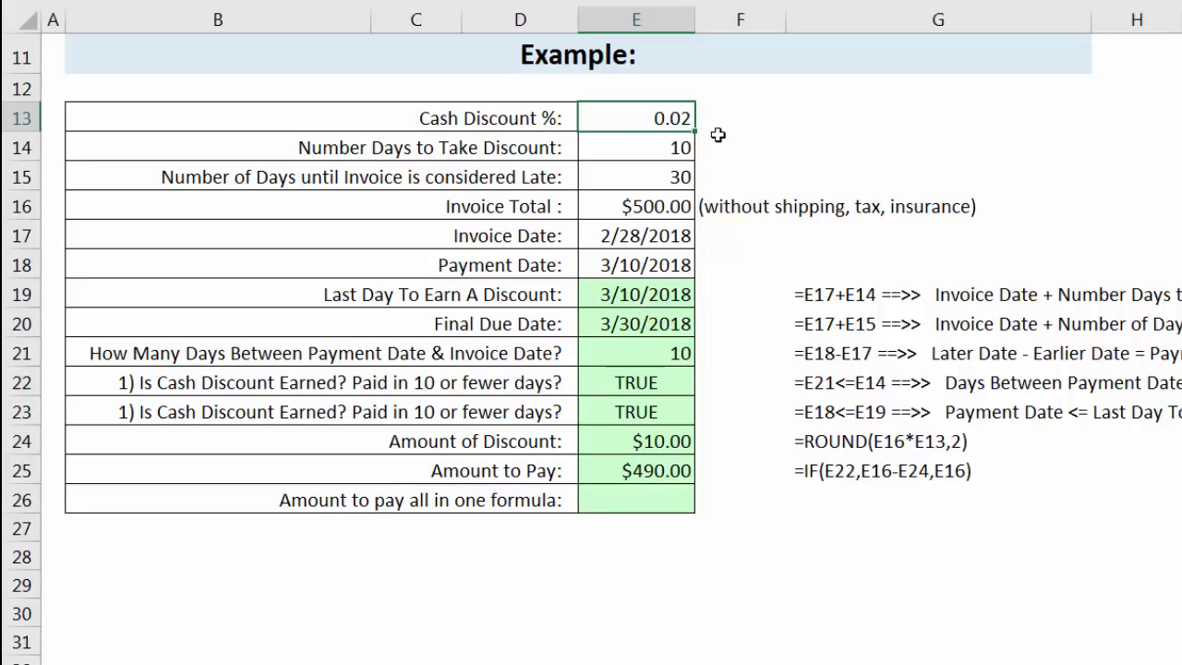
{"action": "left_click", "coordinate": [683, 207]}
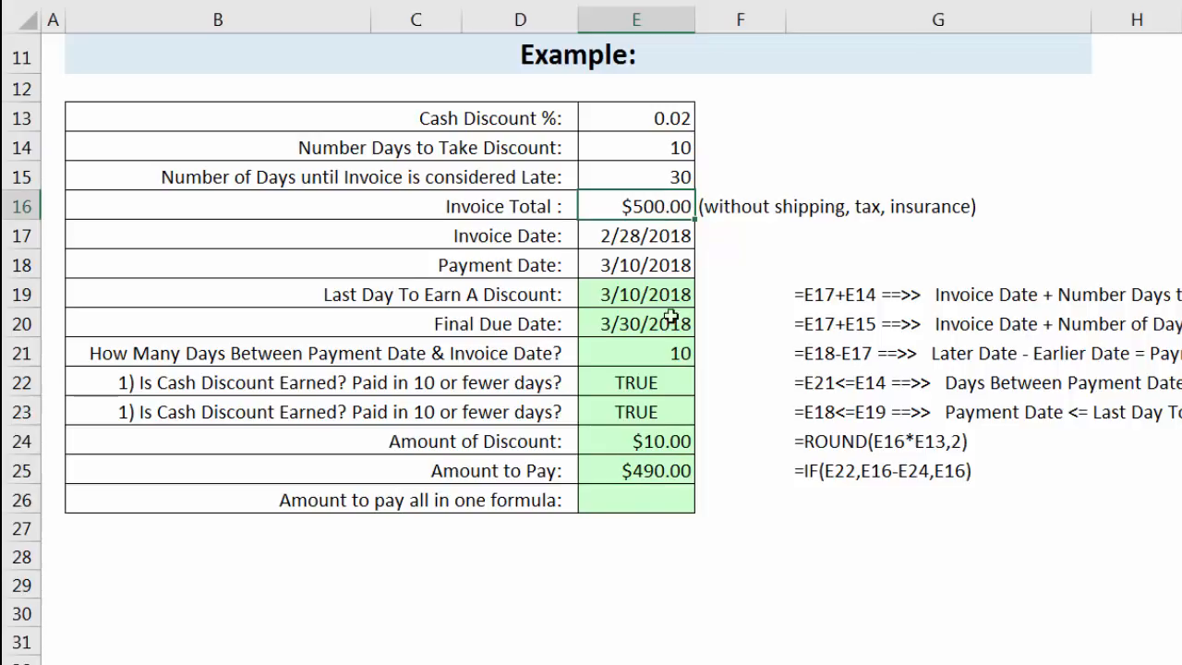
Enter the discounted invoice total in scratch cell E28 as =ROUND(E16*(1-E13),2).
{"action": "left_click", "coordinate": [638, 557]}
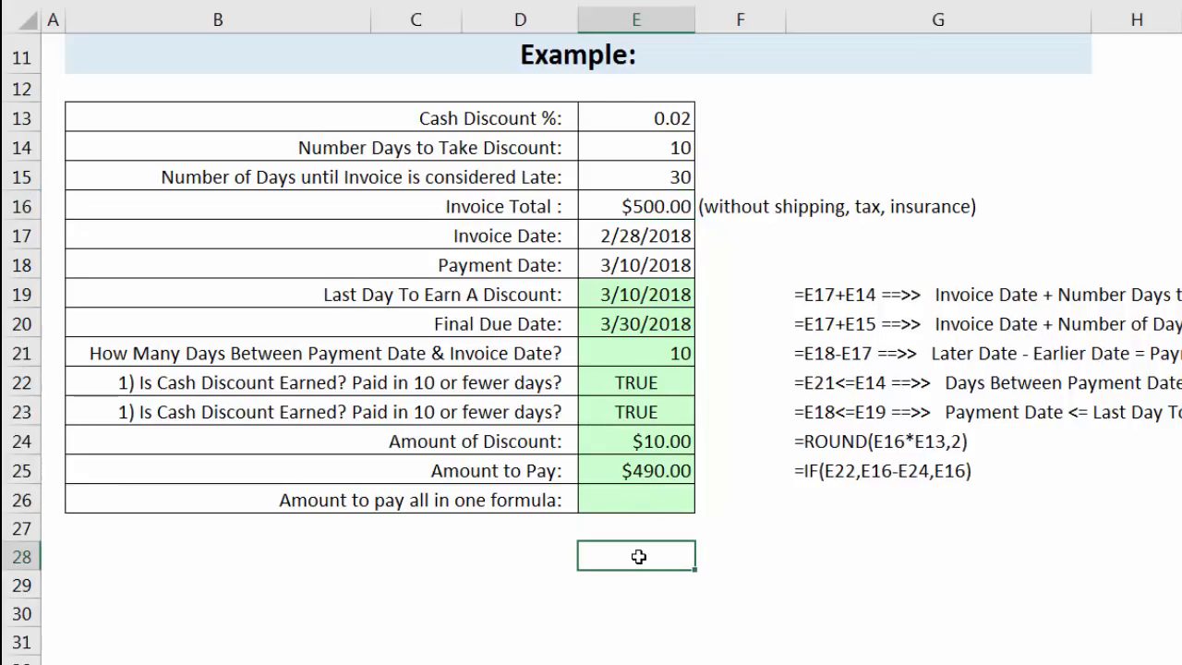
{"action": "type", "text": "=rou"}
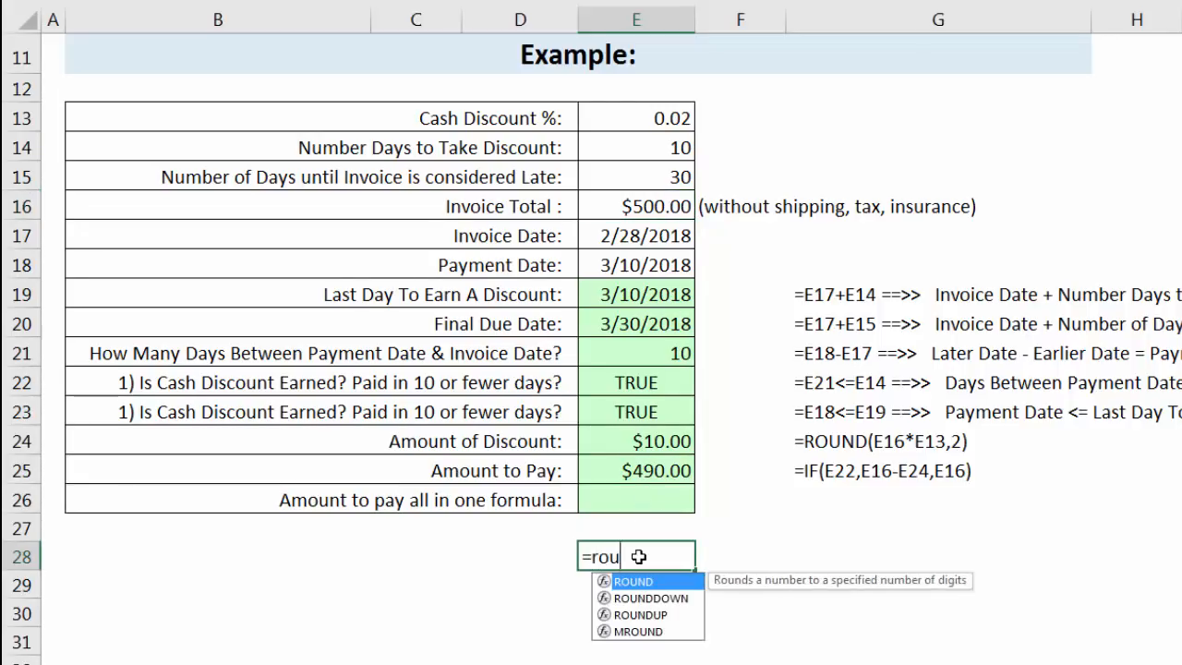
{"action": "type", "text": "n"}
{"action": "key", "text": "Tab"}
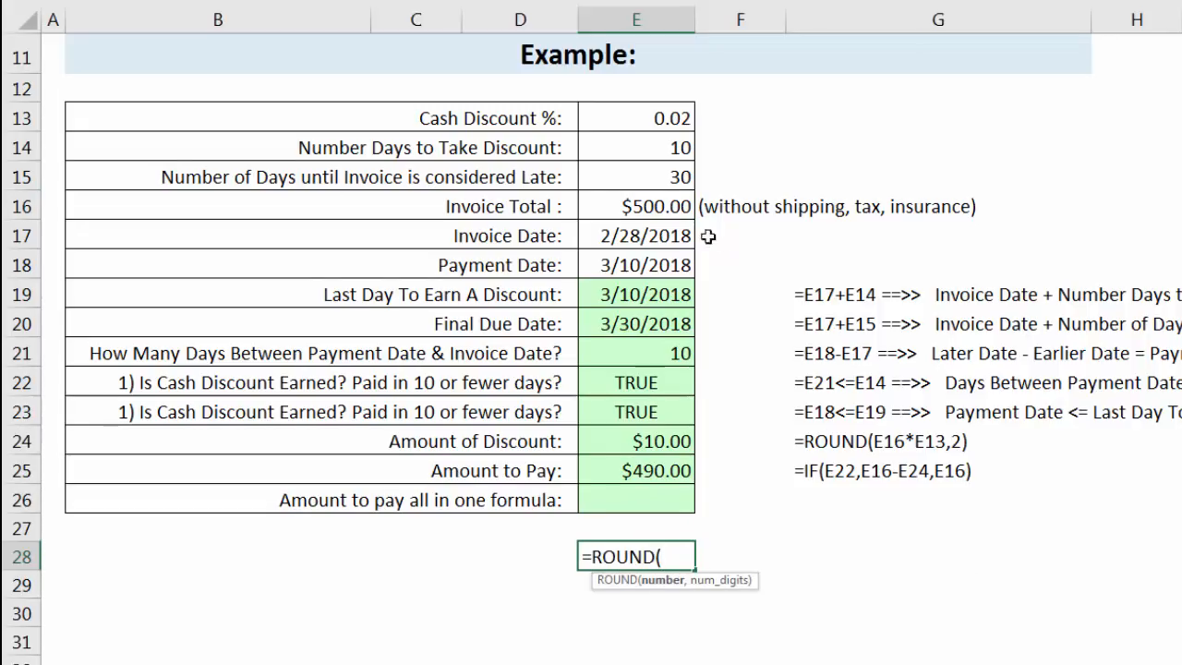
{"action": "left_click", "coordinate": [615, 212]}
{"action": "type", "text": "*"}
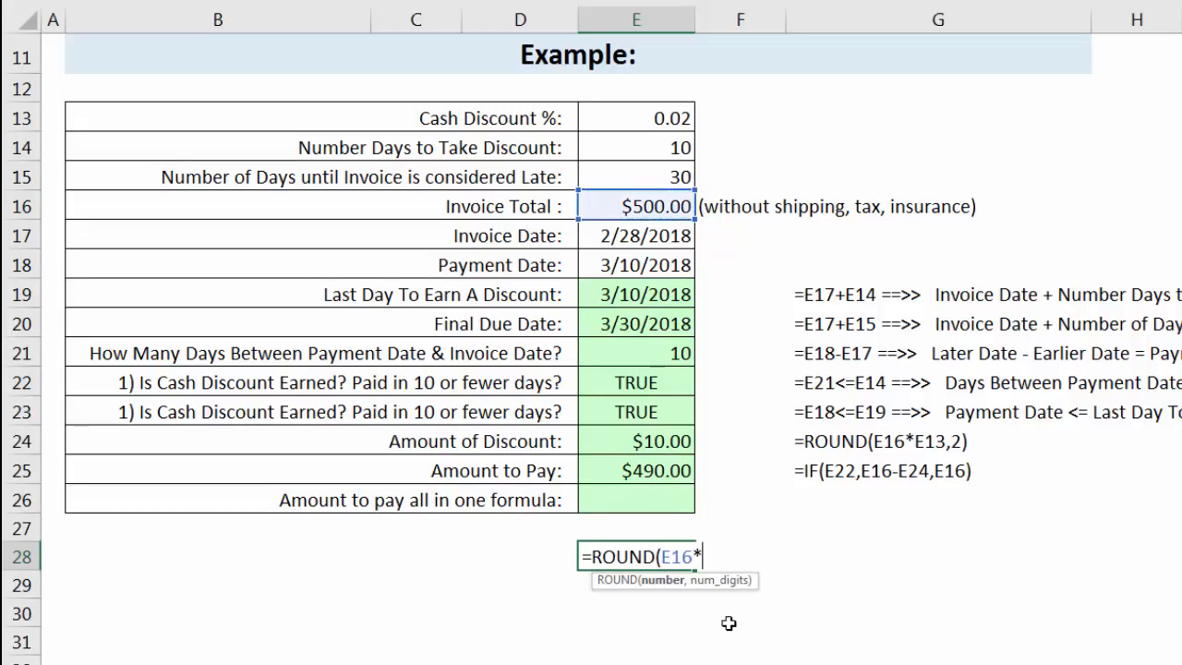
{"action": "type", "text": "(1-"}
{"action": "left_click", "coordinate": [658, 110]}
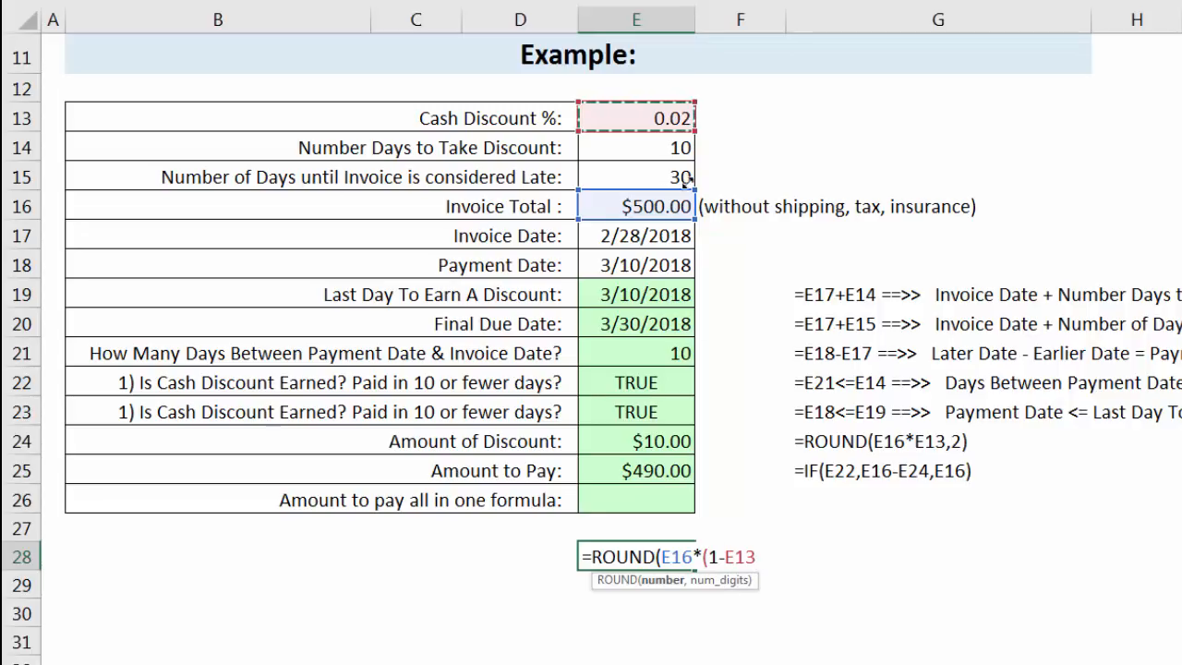
{"action": "type", "text": "),2)"}
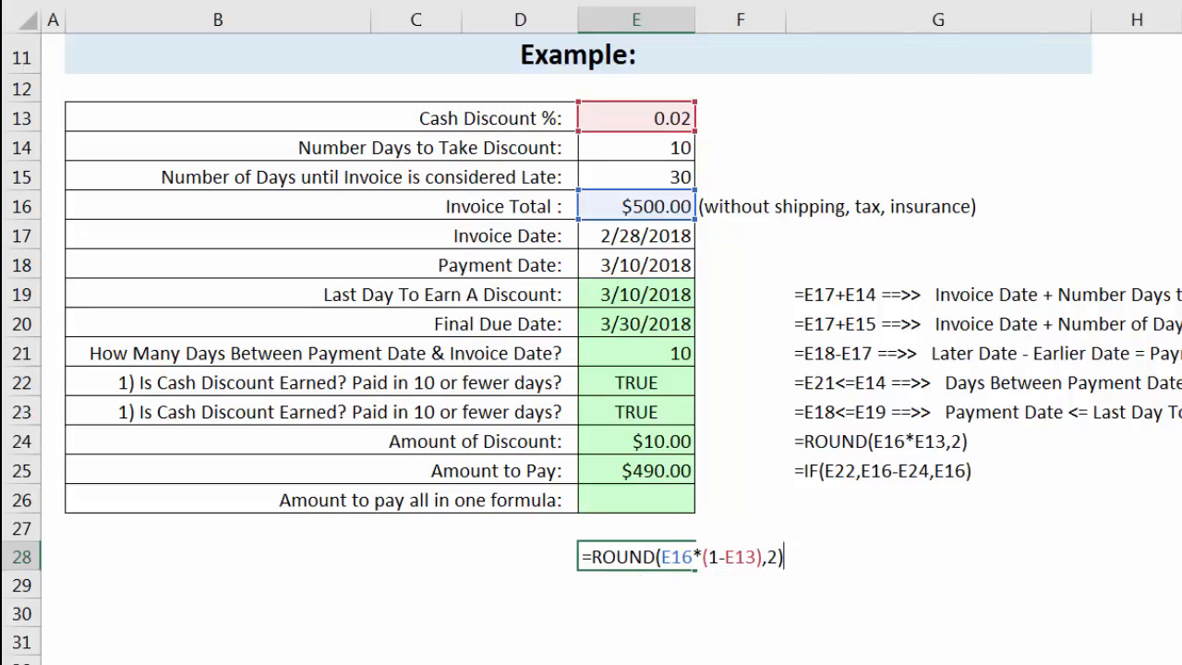
{"action": "key", "text": "ctrl+Return"}
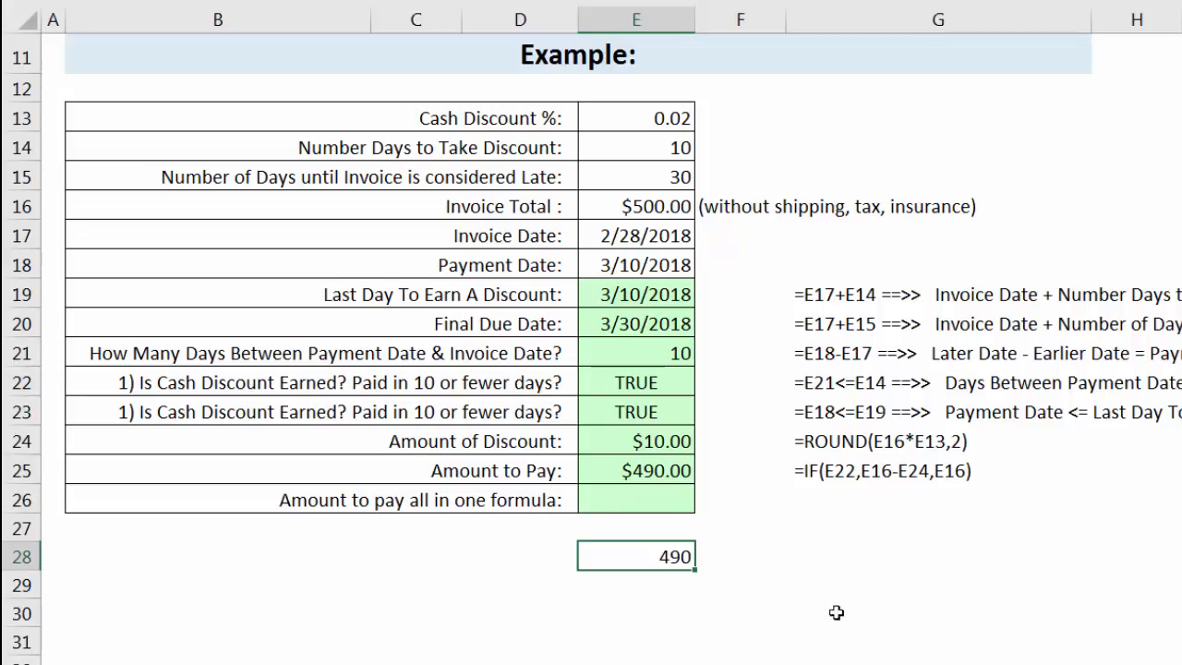
Copy the ROUND(E16*(1-E13),2) expression from the formula in E28, without its equal sign.
{"action": "double_click", "coordinate": [632, 557]}
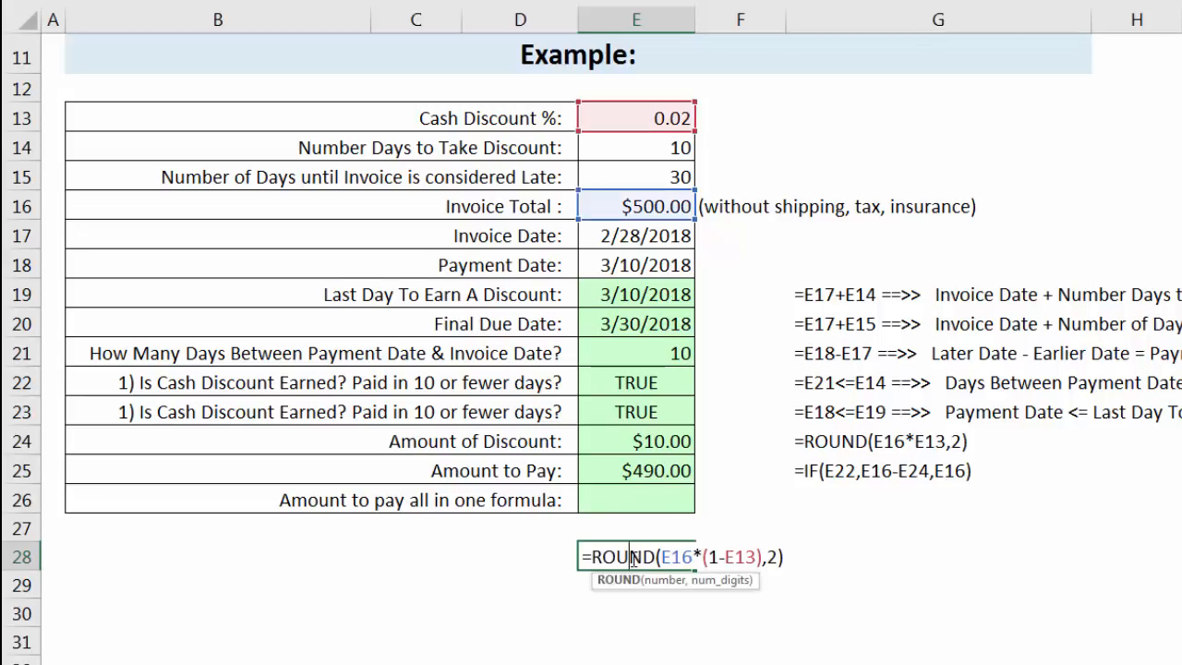
{"action": "left_click_drag", "start_coordinate": [595, 557], "coordinate": [812, 575]}
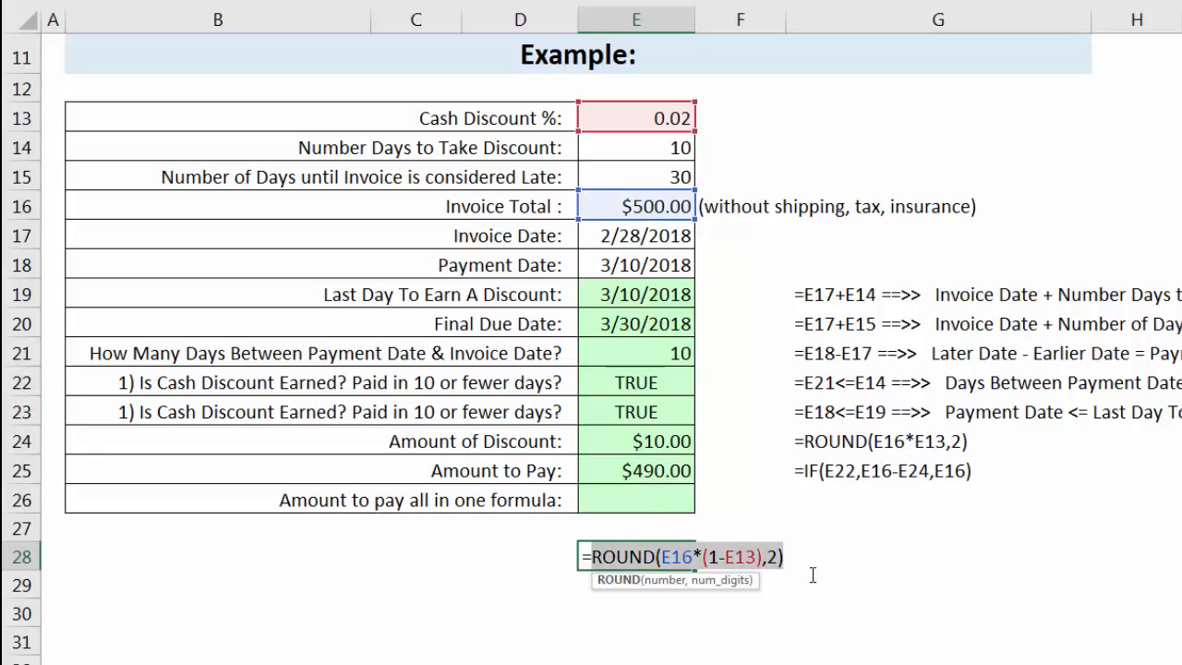
{"action": "key", "text": "ctrl+c"}
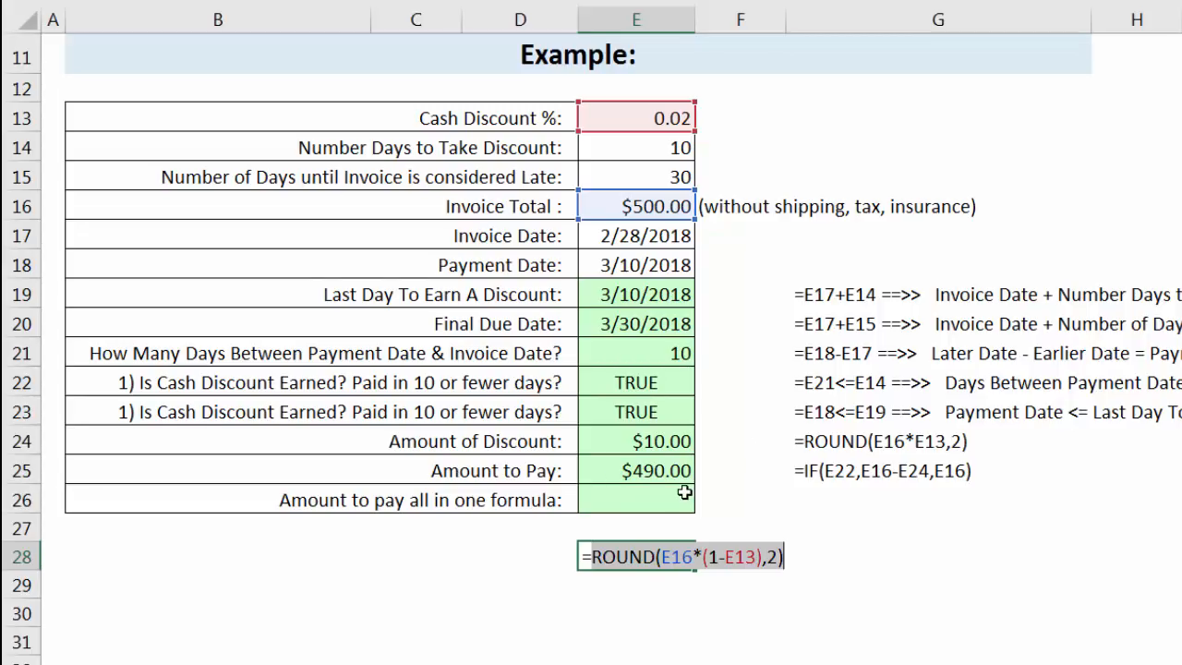
{"action": "key", "text": "Return"}
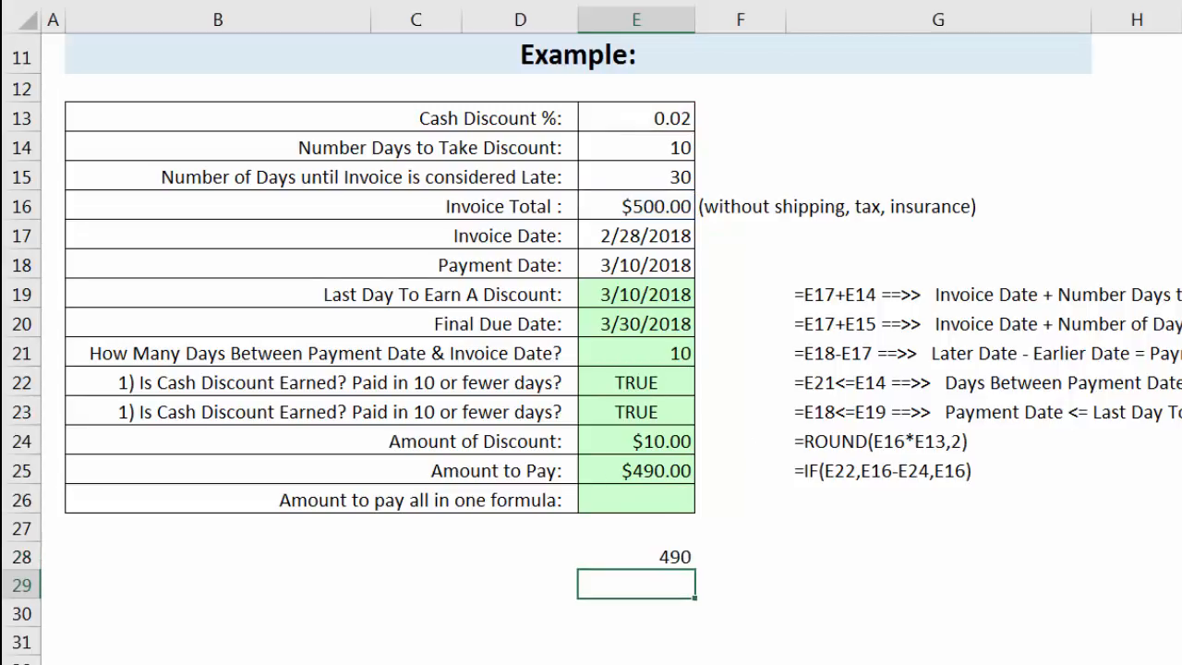
Begin the all-in-one formula in E26 with an IF whose logical test is E18-E17<=E14.
{"action": "left_click", "coordinate": [617, 499]}
{"action": "type", "text": "=IF("}
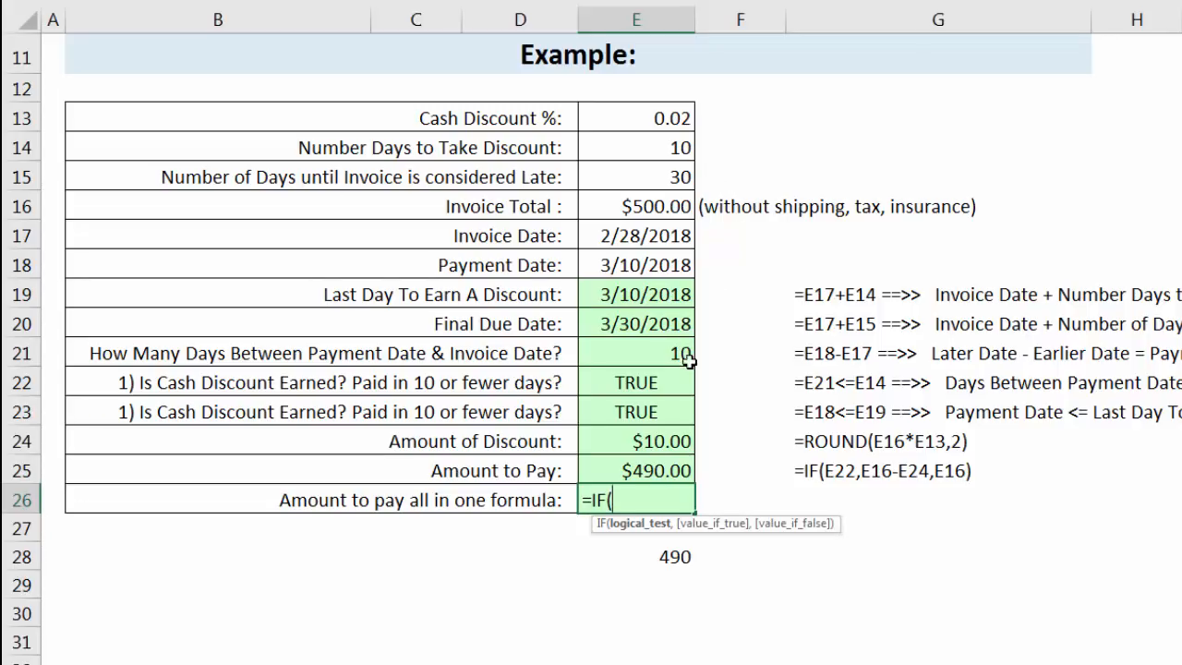
{"action": "left_click", "coordinate": [647, 267]}
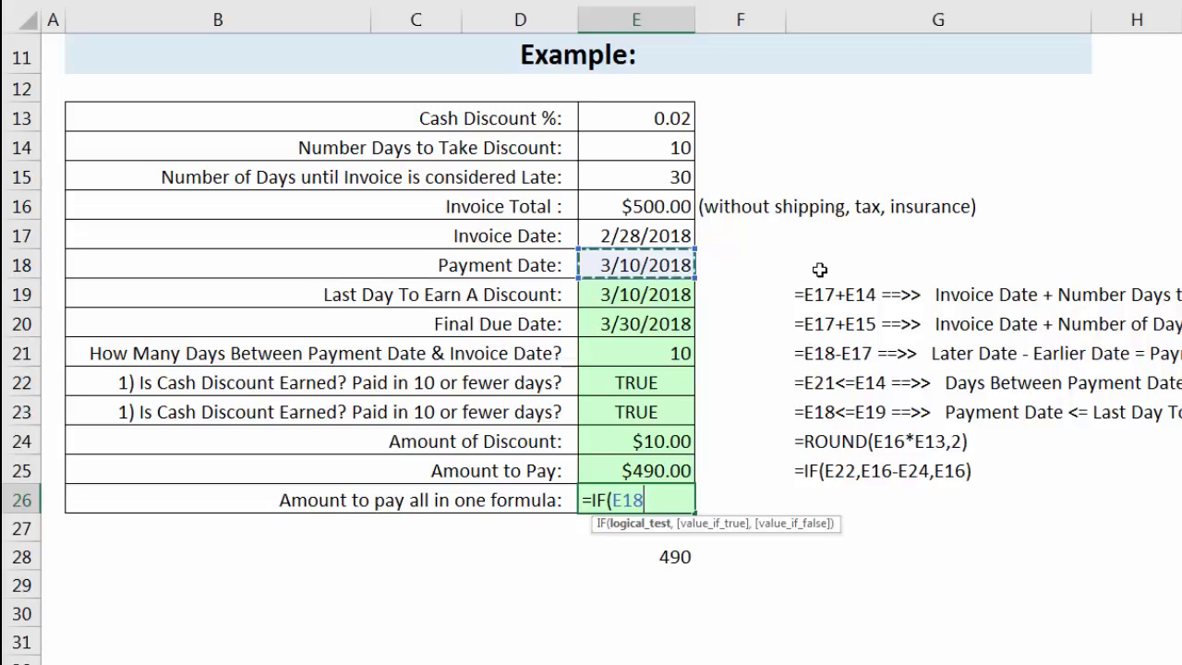
{"action": "type", "text": "-"}
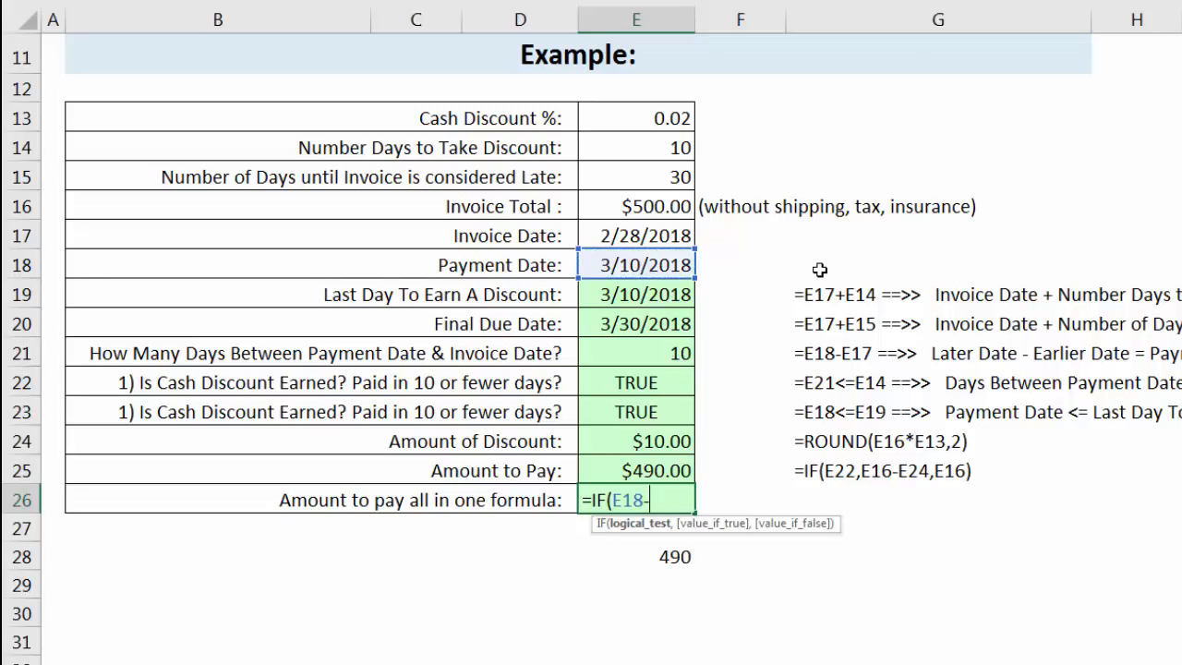
{"action": "left_click", "coordinate": [646, 242]}
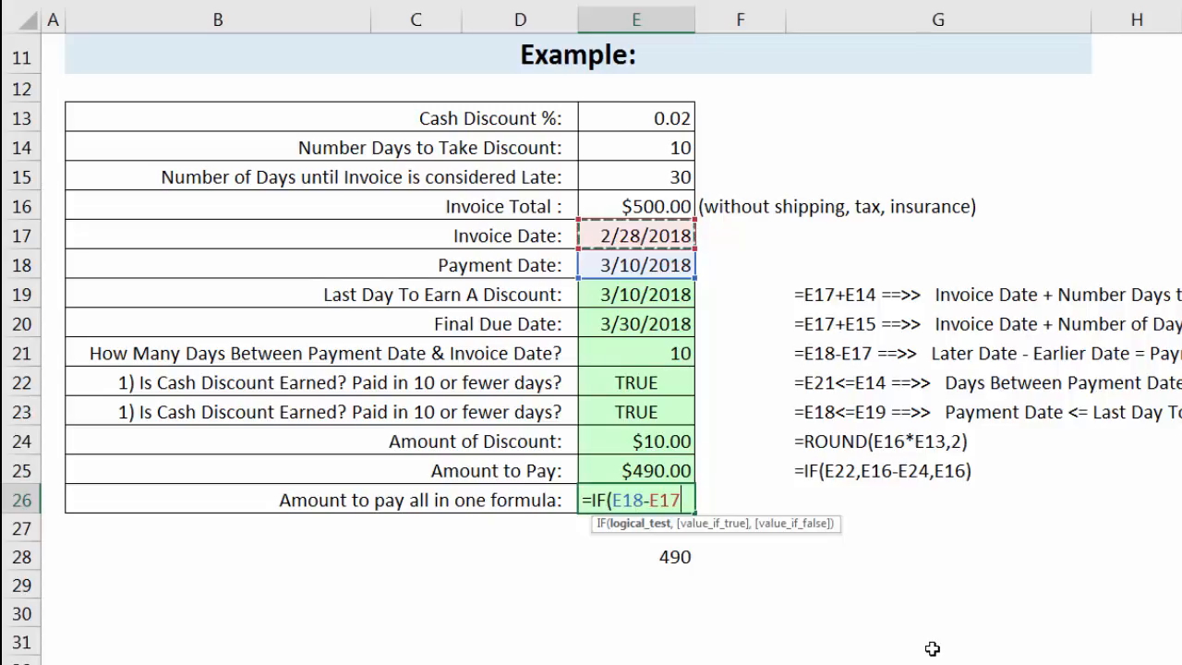
{"action": "type", "text": "<"}
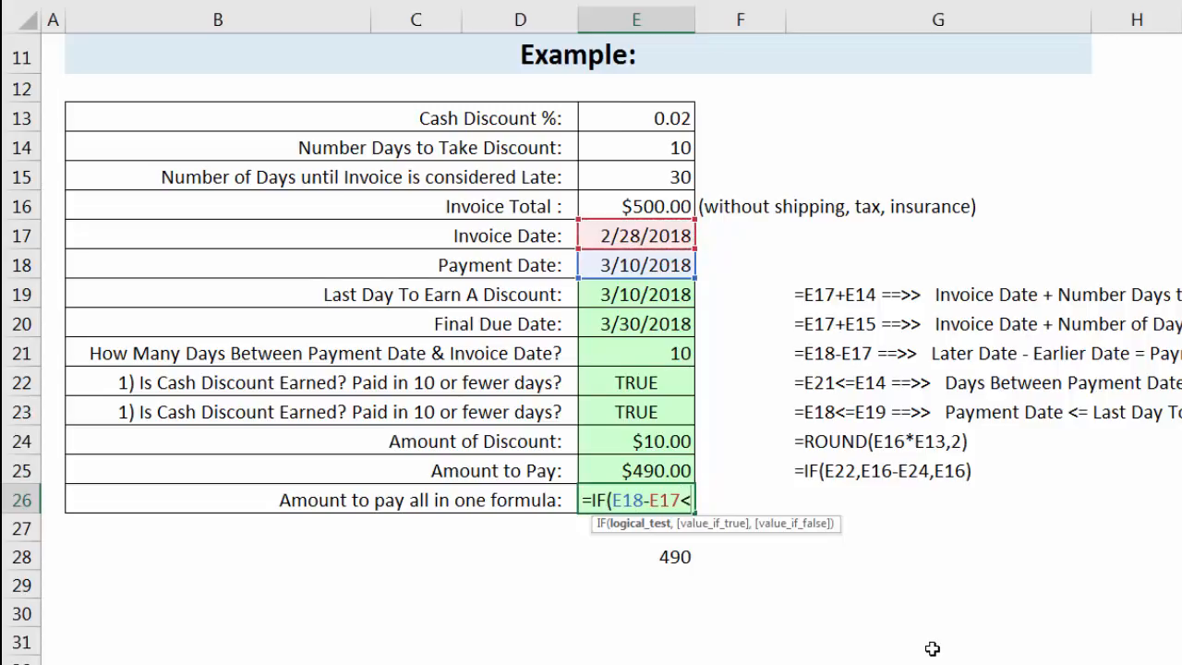
{"action": "type", "text": "="}
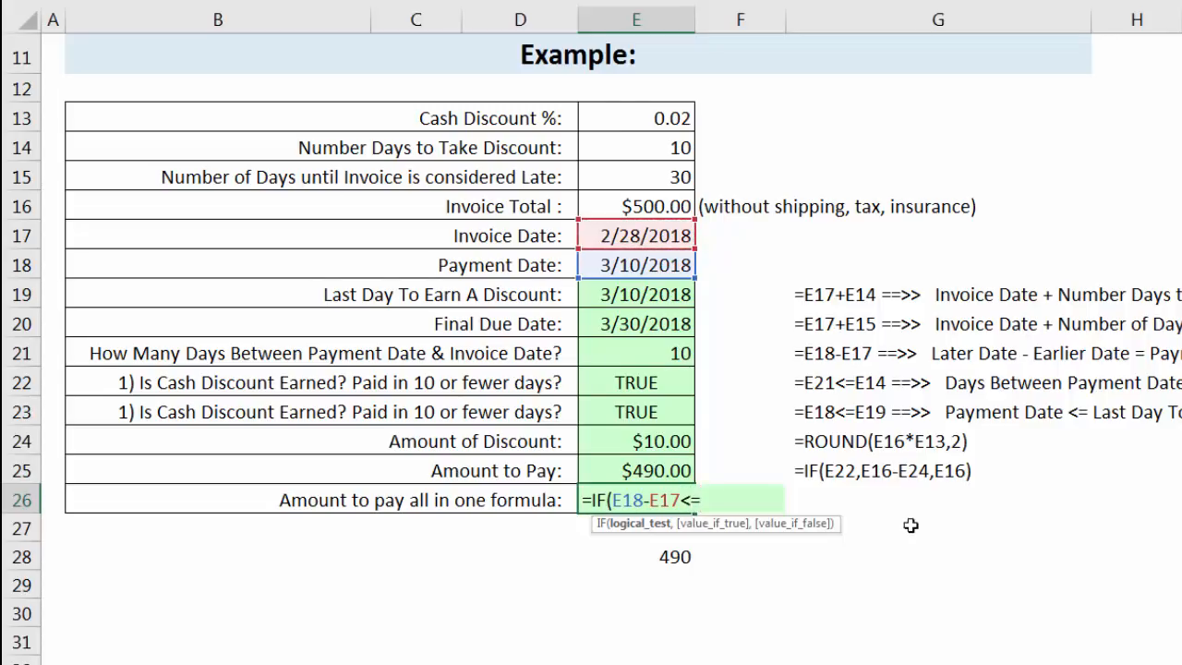
{"action": "left_click", "coordinate": [655, 147]}
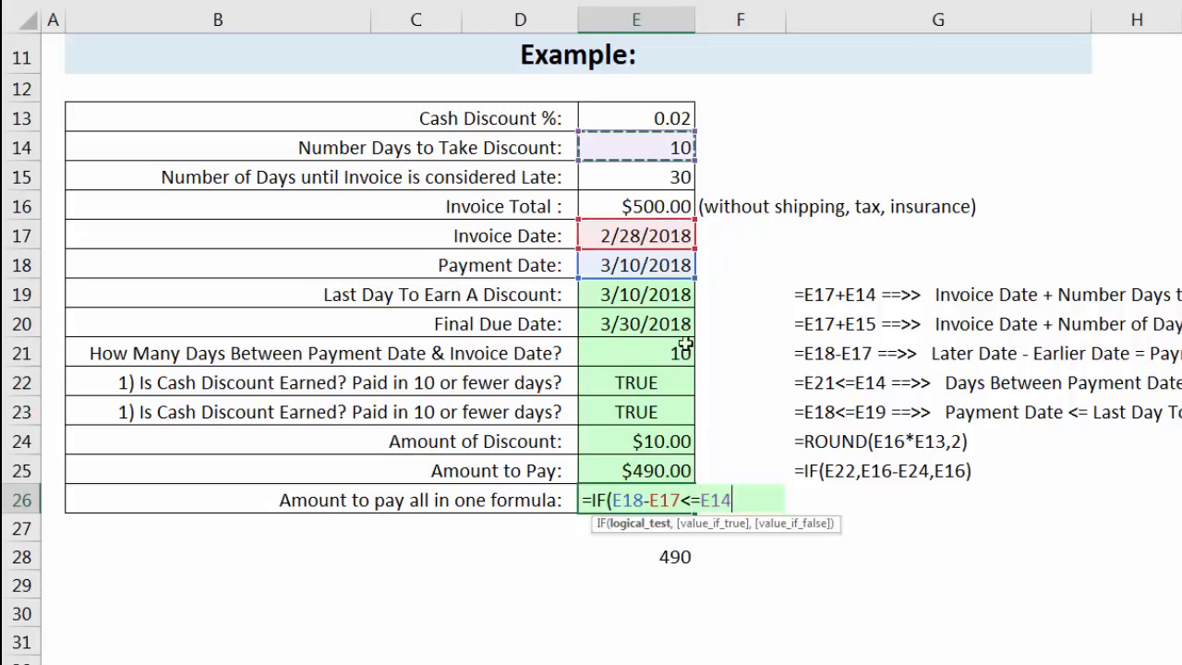
{"action": "left_click", "coordinate": [637, 524]}
{"action": "left_click", "coordinate": [752, 500]}
{"action": "type", "text": ","}
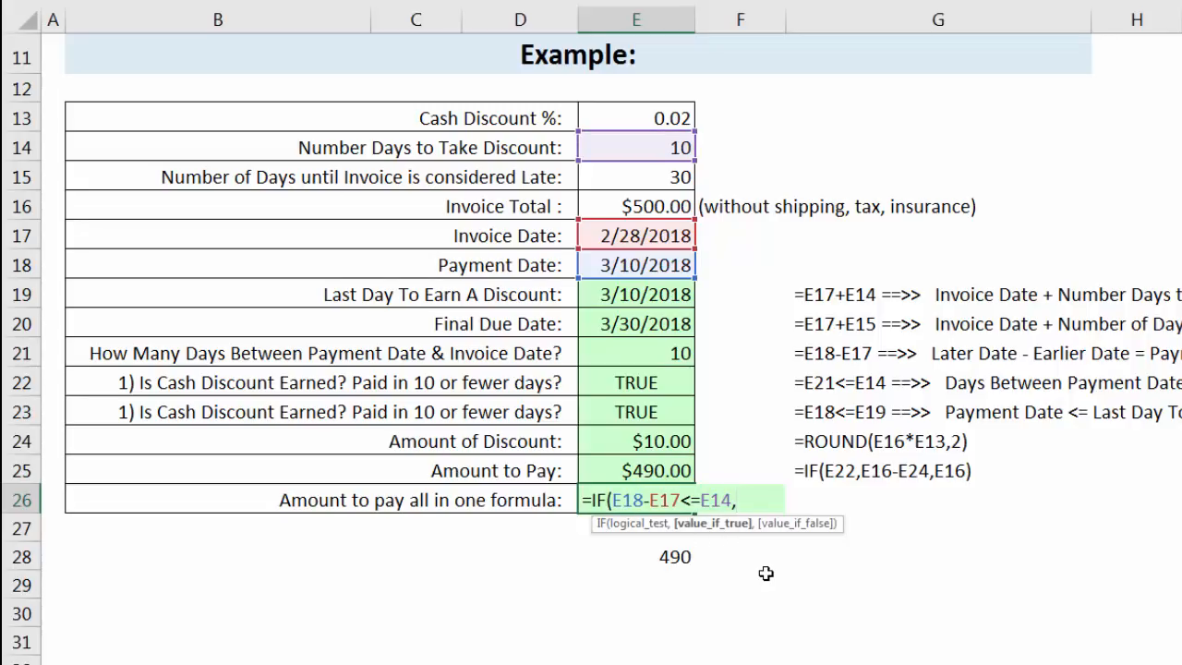
Complete the E26 formula with the copied ROUND(E16*(1-E13),2) as value if true and E16 as value if false.
{"action": "key", "text": "ctrl+v"}
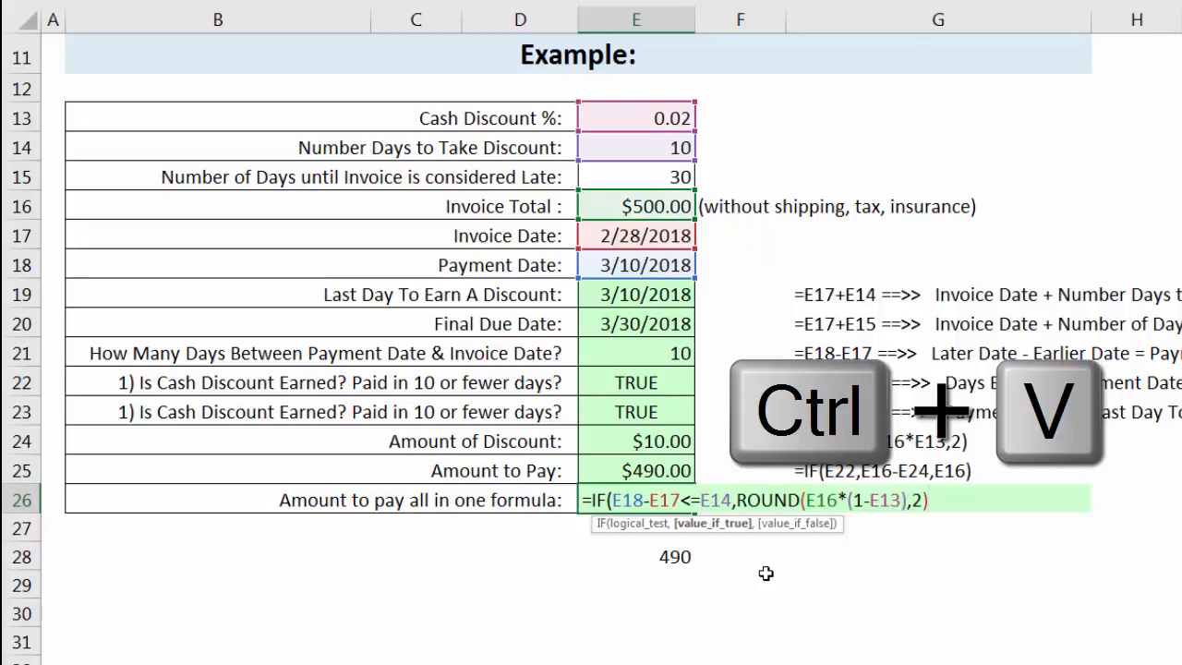
{"action": "left_click", "coordinate": [743, 524]}
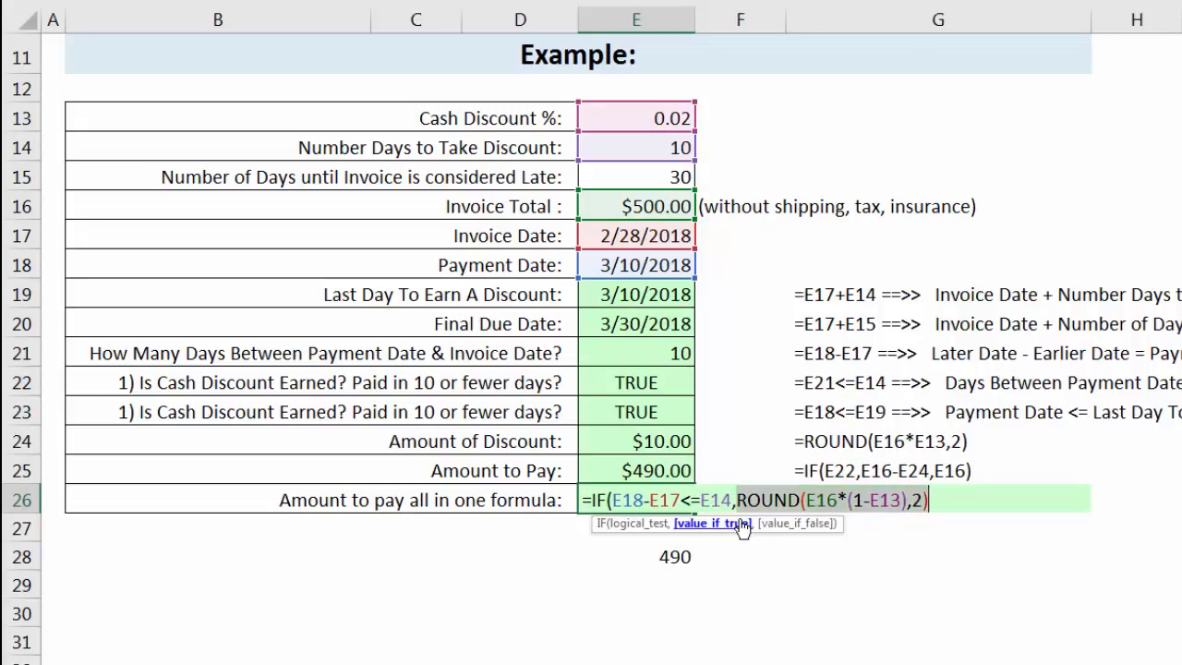
{"action": "left_click", "coordinate": [934, 501]}
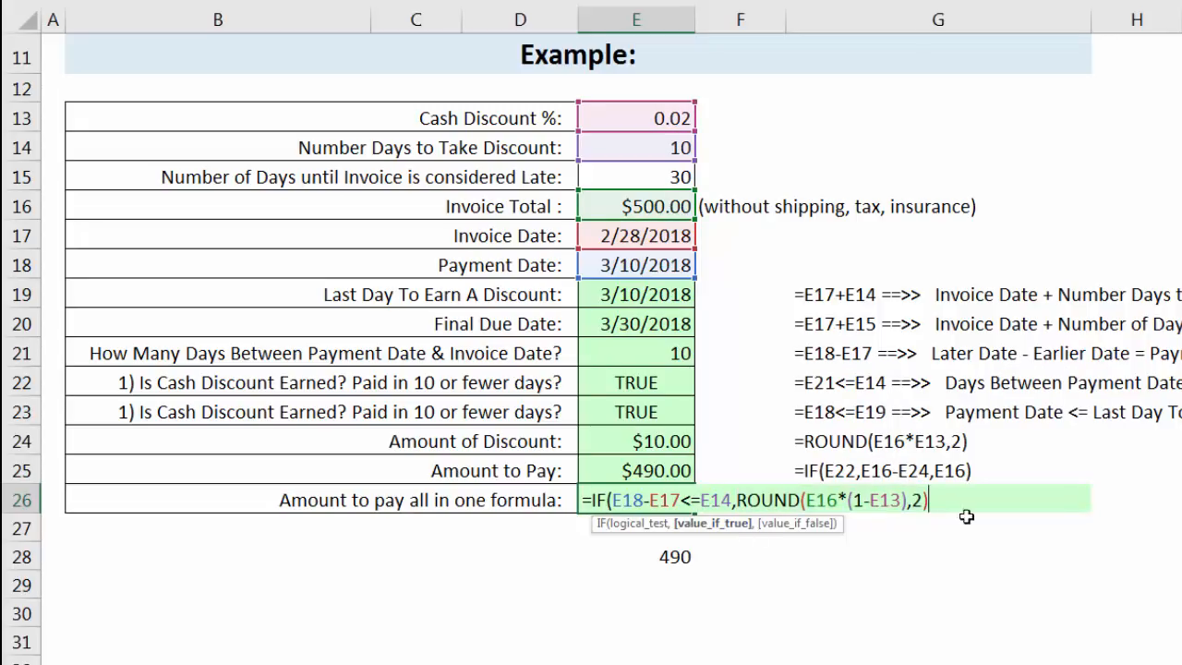
{"action": "type", "text": ","}
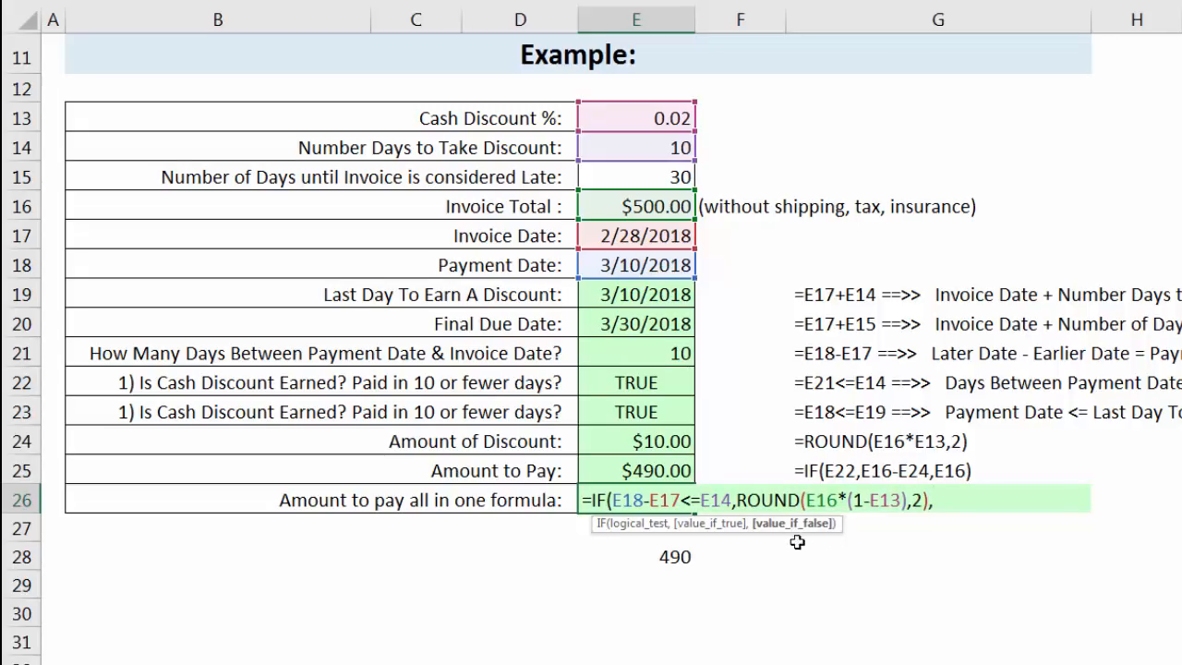
{"action": "left_click", "coordinate": [658, 206]}
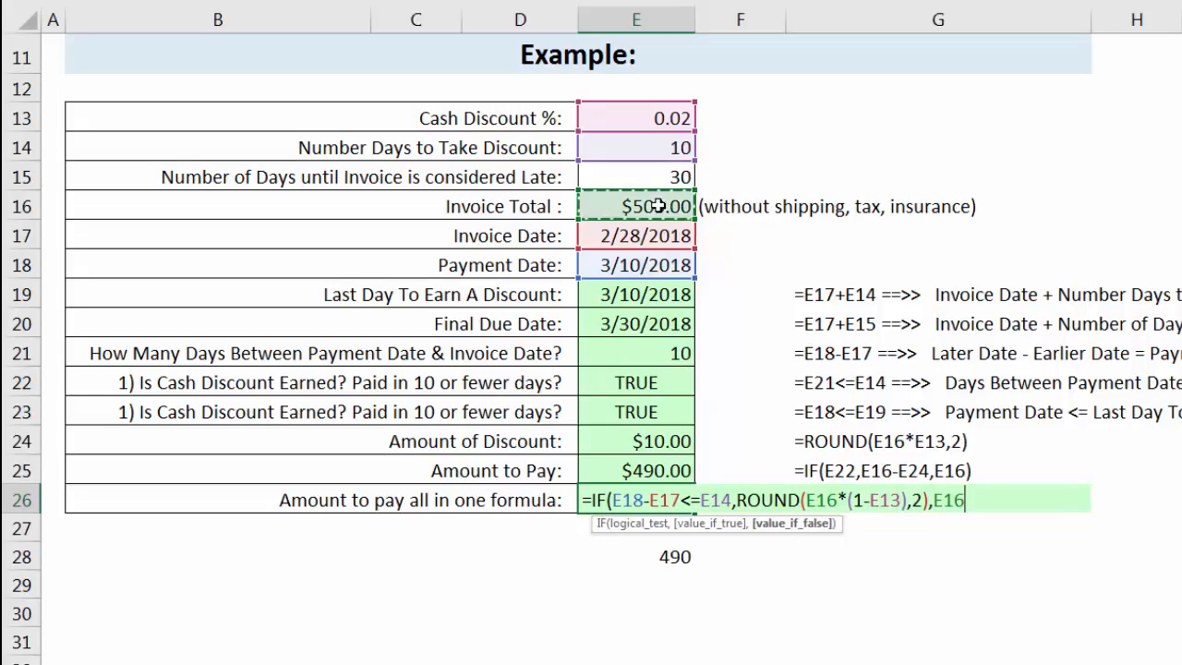
{"action": "left_click", "coordinate": [792, 524]}
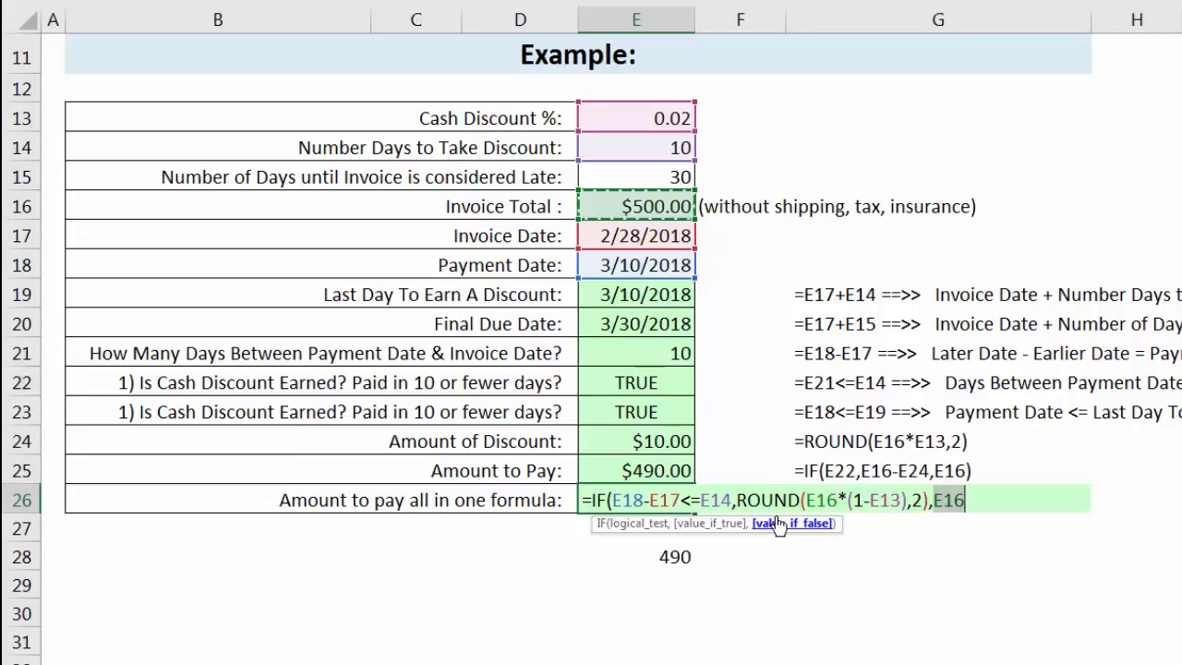
{"action": "left_click", "coordinate": [707, 524]}
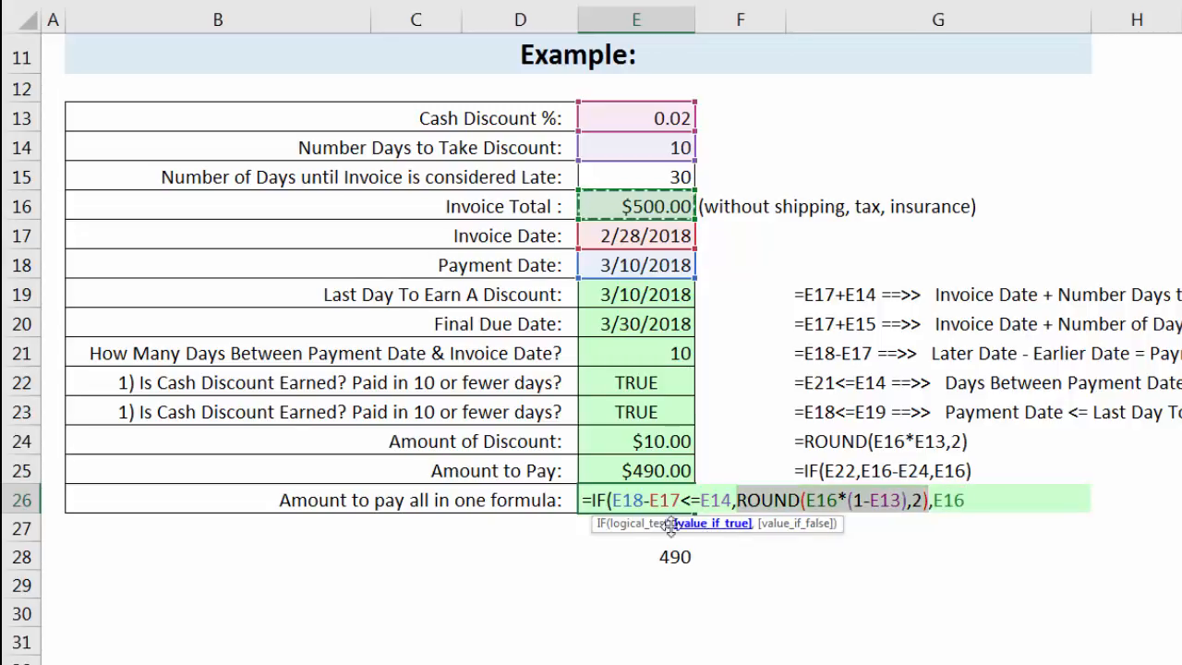
{"action": "left_click", "coordinate": [659, 524]}
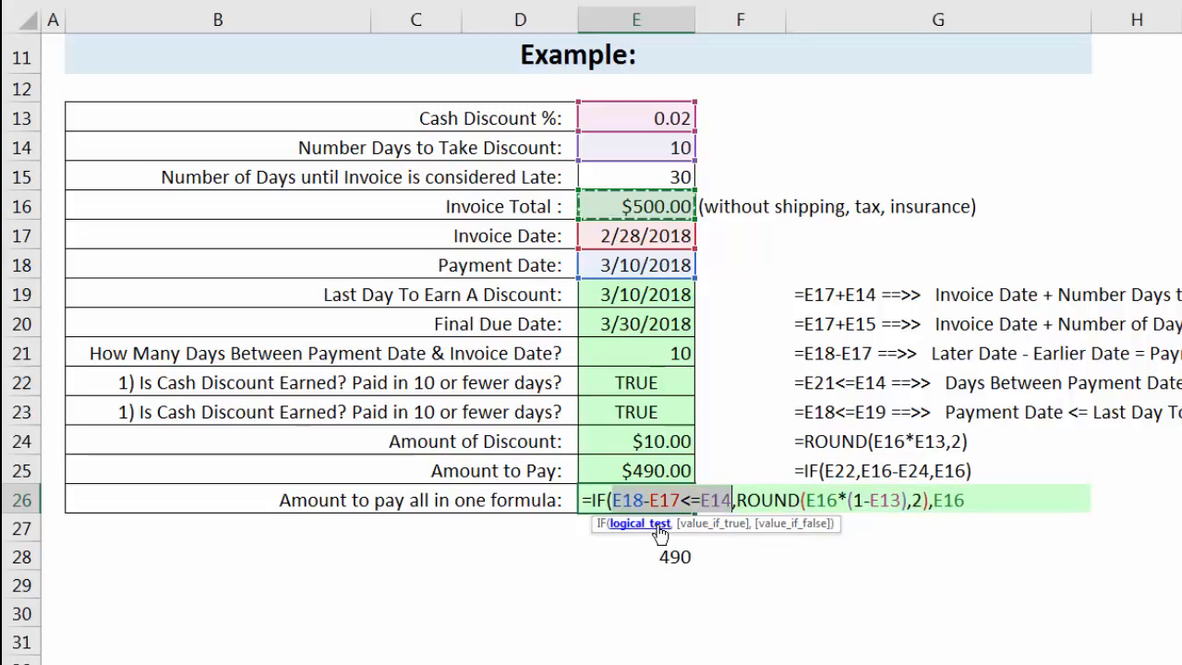
{"action": "left_click", "coordinate": [972, 501]}
{"action": "type", "text": ")"}
{"action": "key", "text": "Return"}
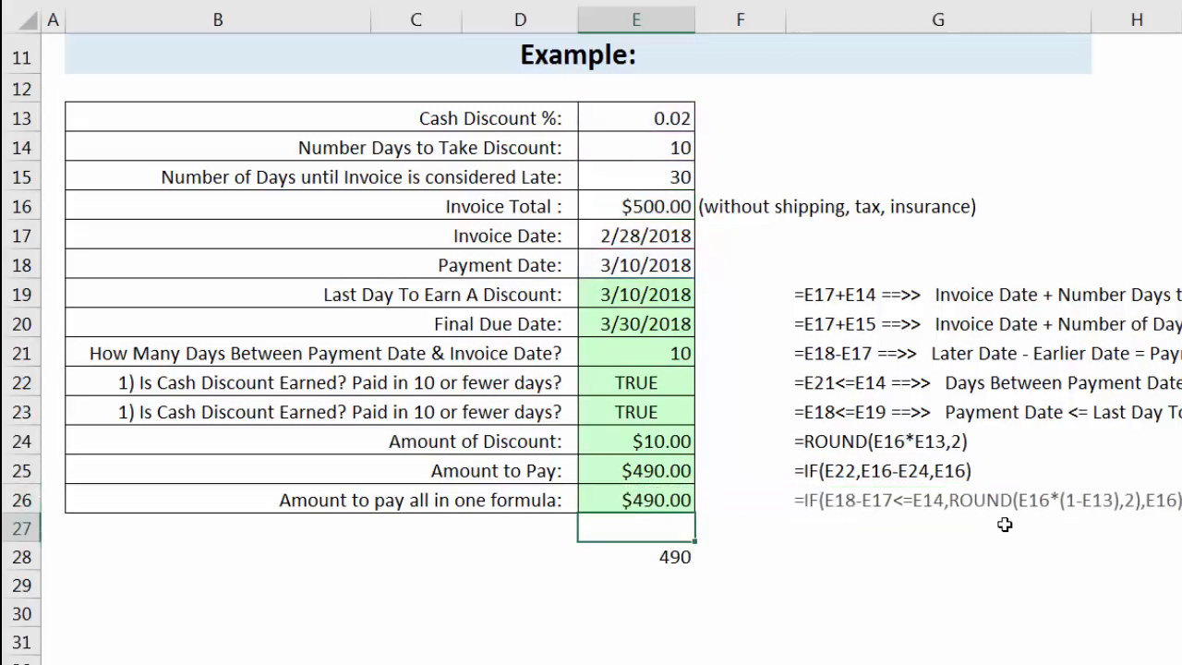
Set the payment date in E18 to 3/11/2018 to test the all-in-one formula.
{"action": "left_click", "coordinate": [631, 267]}
{"action": "double_click", "coordinate": [637, 267]}
{"action": "double_click", "coordinate": [639, 267]}
{"action": "type", "text": "11"}
{"action": "key", "text": "Return"}
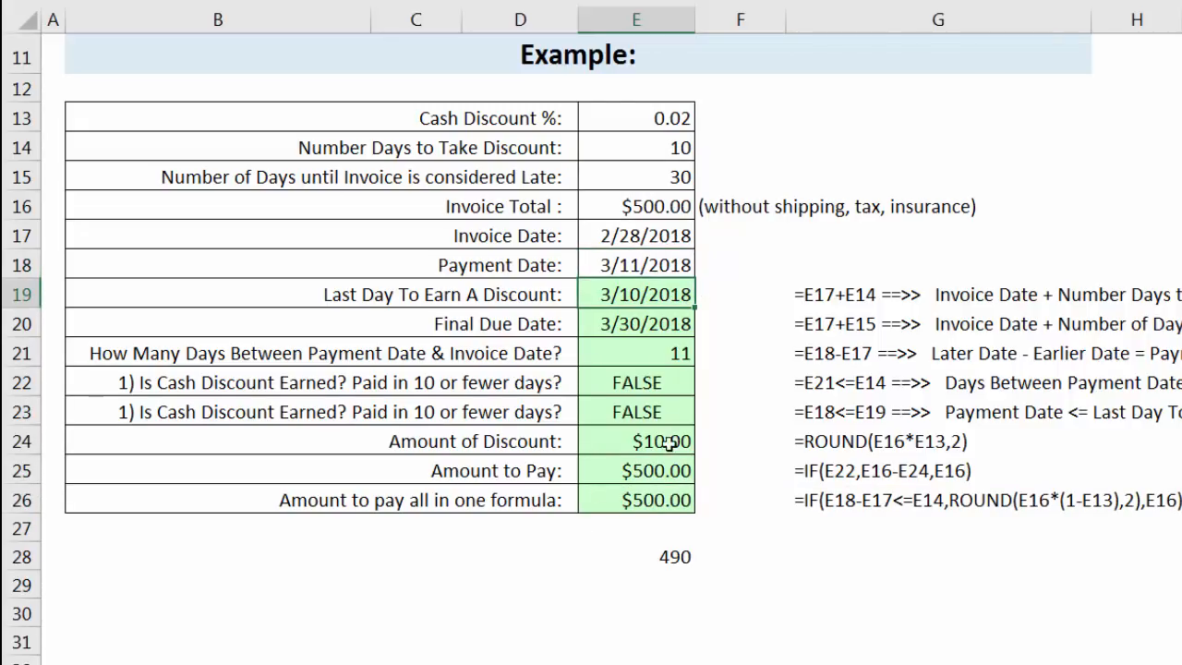
Try clearing the intermediate calculations in E19:F25 to test that the all-in-one formula in E26 works alone.
{"action": "left_click_drag", "start_coordinate": [641, 298], "coordinate": [733, 463]}
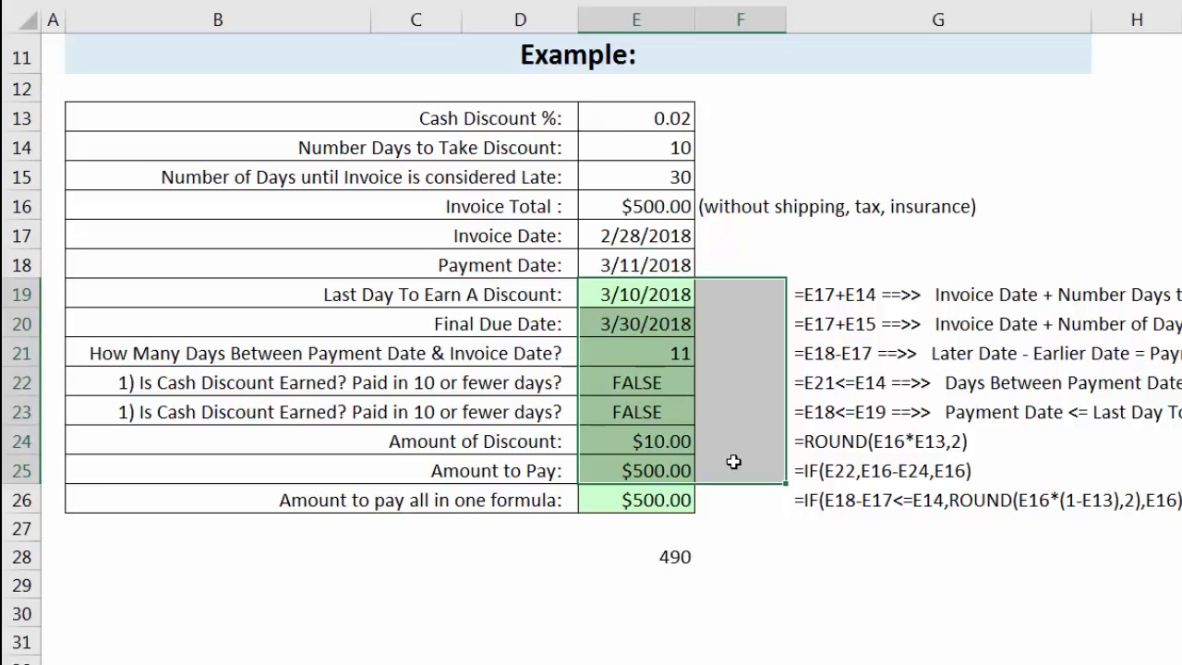
{"action": "key", "text": "Delete"}
{"action": "left_click", "coordinate": [675, 492]}
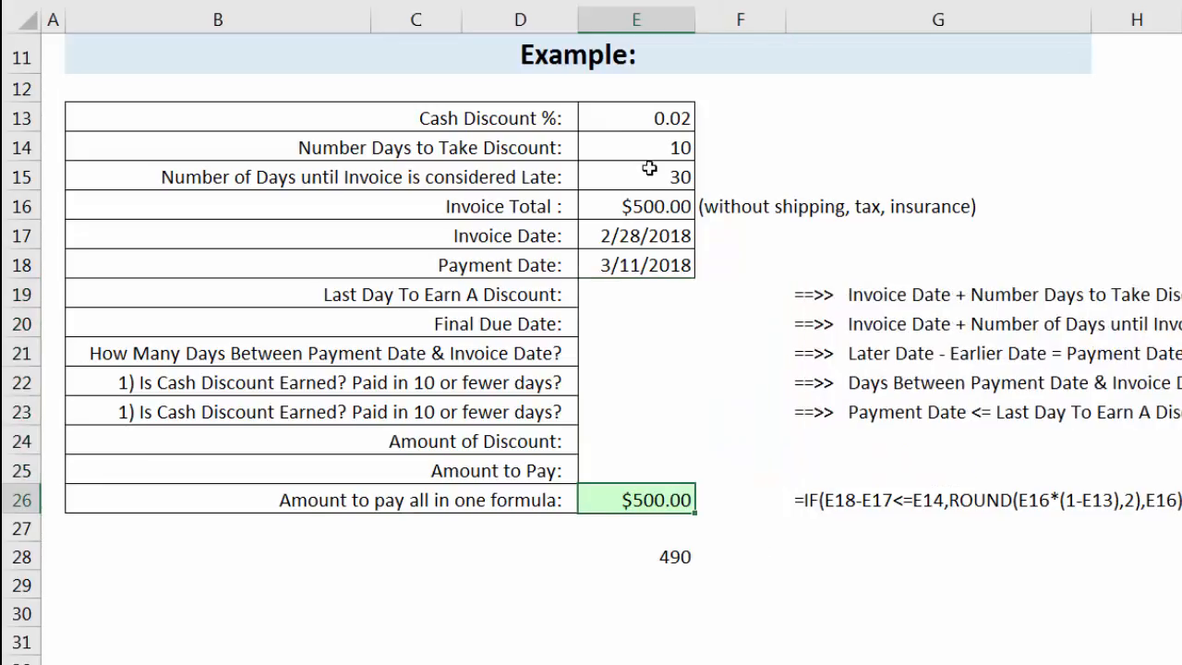
Try the payment date 3/10/2018 in E18 with only the all-in-one formula remaining.
{"action": "left_click", "coordinate": [634, 265]}
{"action": "double_click", "coordinate": [639, 265]}
{"action": "type", "text": "10"}
{"action": "key", "text": "Return"}
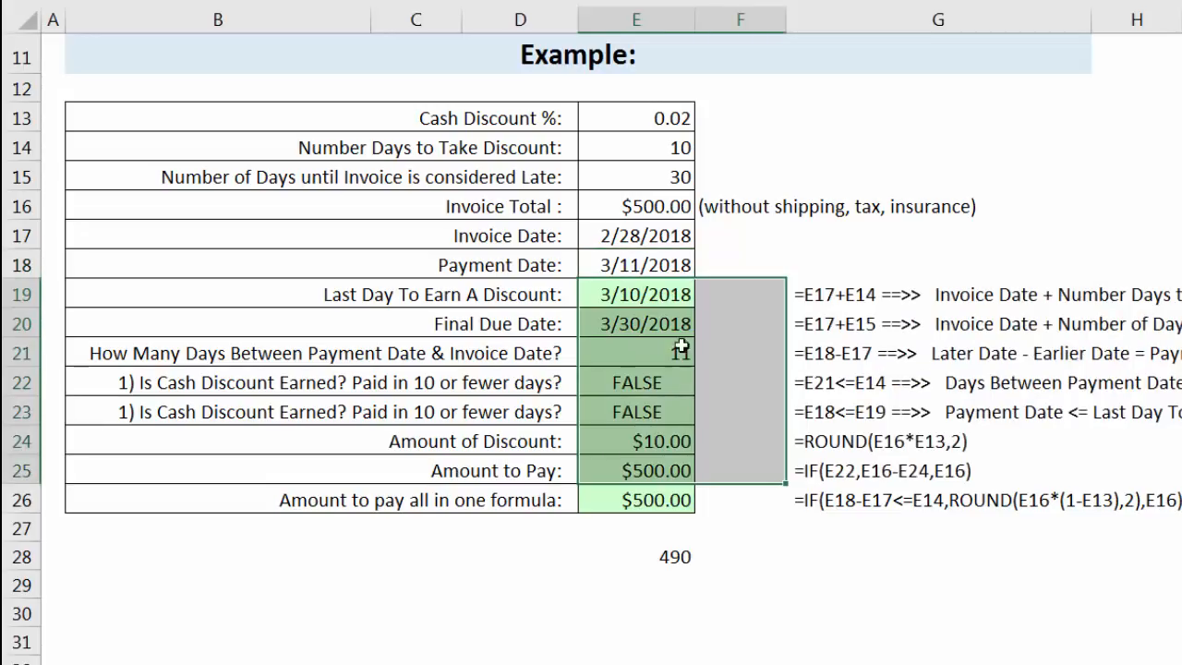
Delete the scratch formula from cell E28.
{"action": "left_click", "coordinate": [669, 557]}
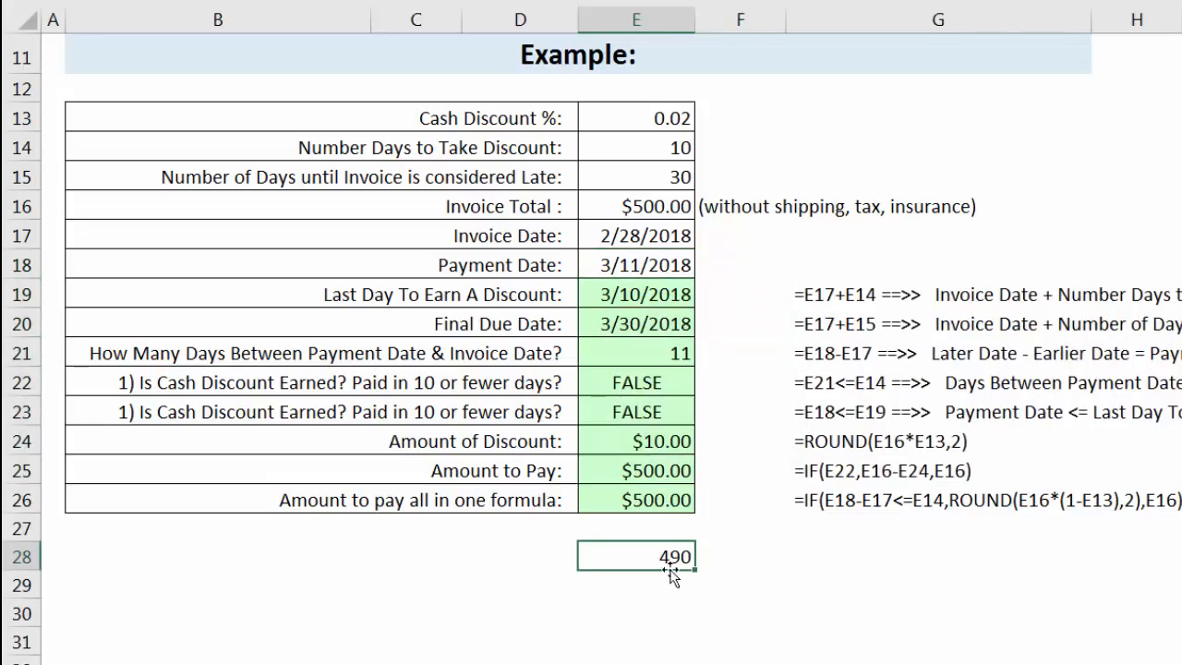
{"action": "key", "text": "Delete"}
{"action": "scroll", "coordinate": [682, 571], "scroll_direction": "up", "scroll_amount": 4}
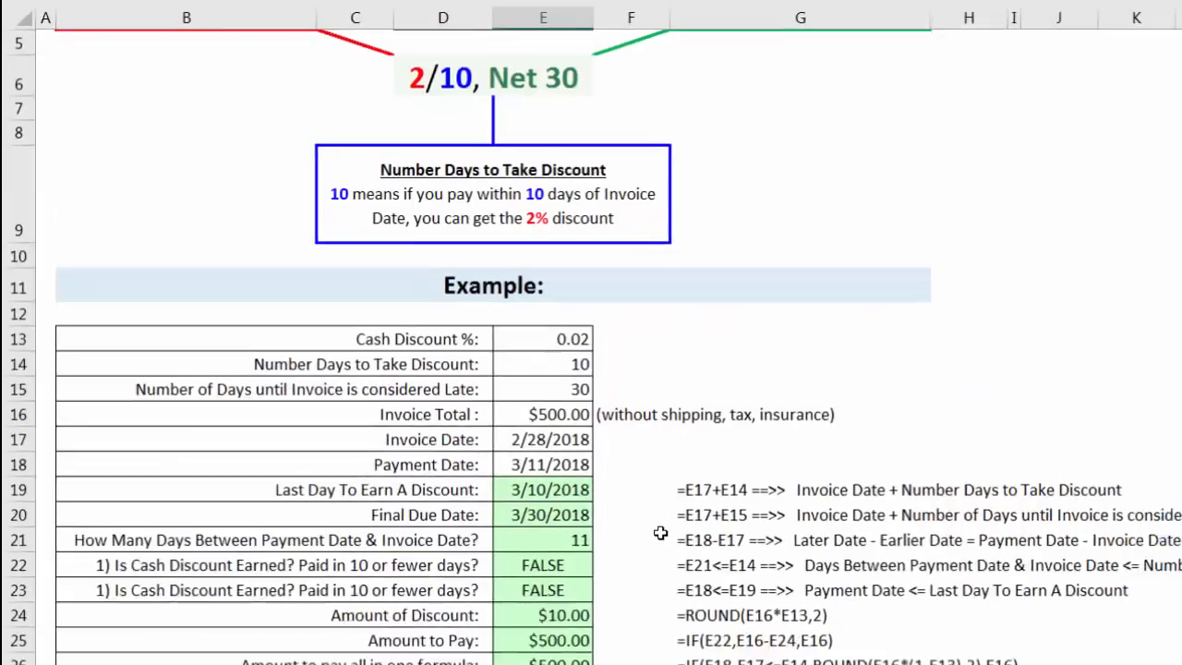
On the O(2) sheet, enter the invoice terms: cash discount 1% in H3, 15 discount days in H4 and 45 days until late in H5.
{"action": "left_click", "coordinate": [655, 235]}
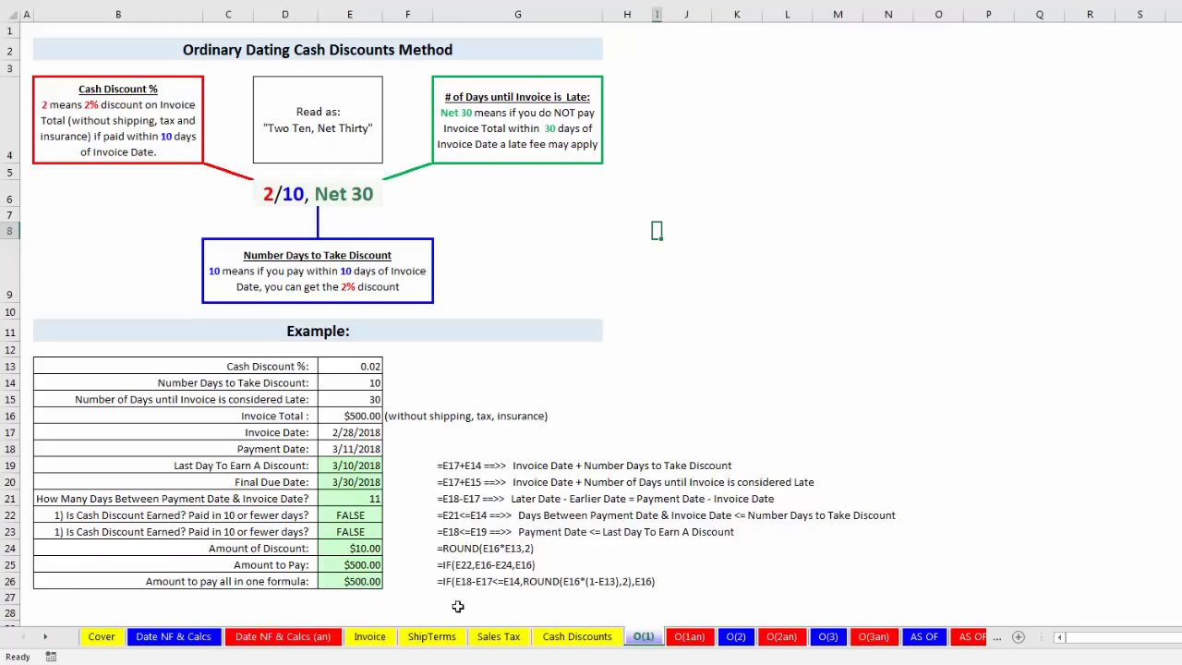
{"action": "left_click", "coordinate": [745, 640]}
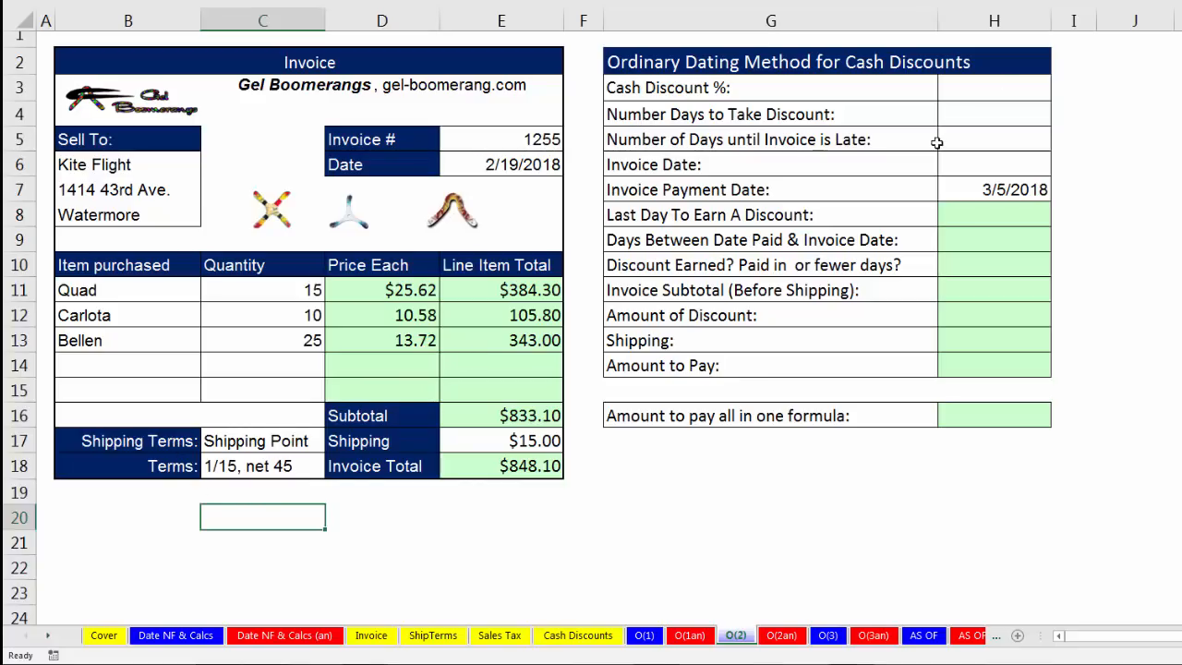
{"action": "left_click", "coordinate": [979, 91]}
{"action": "type", "text": "1"}
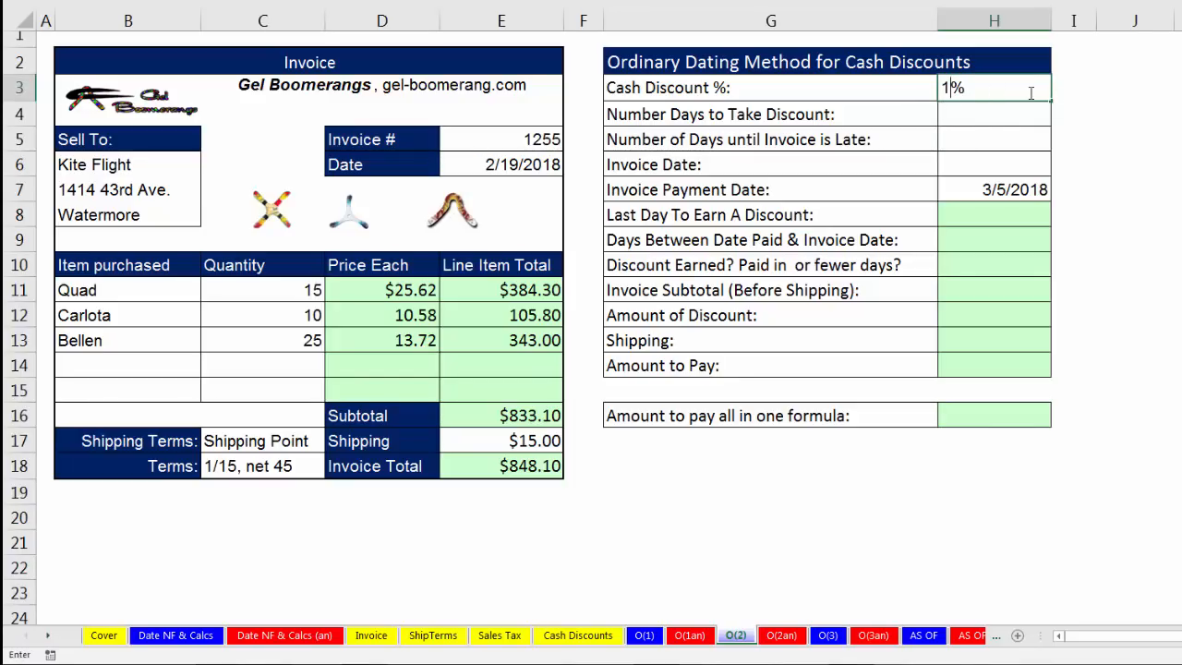
{"action": "key", "text": "Return"}
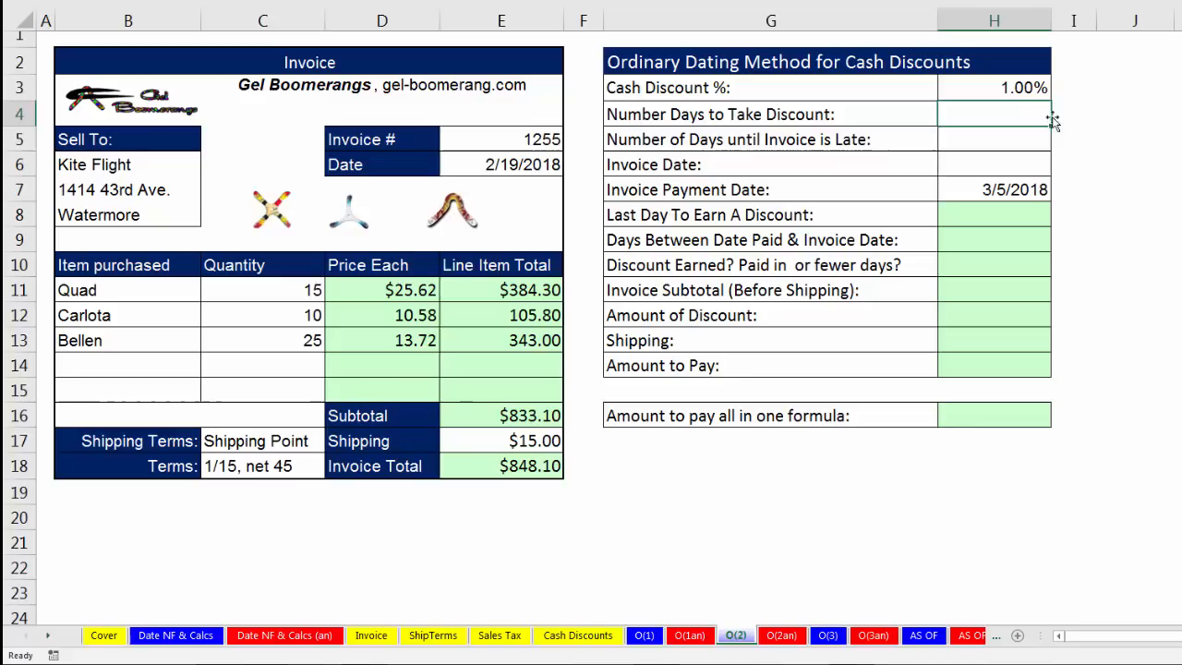
{"action": "type", "text": "15"}
{"action": "key", "text": "Return"}
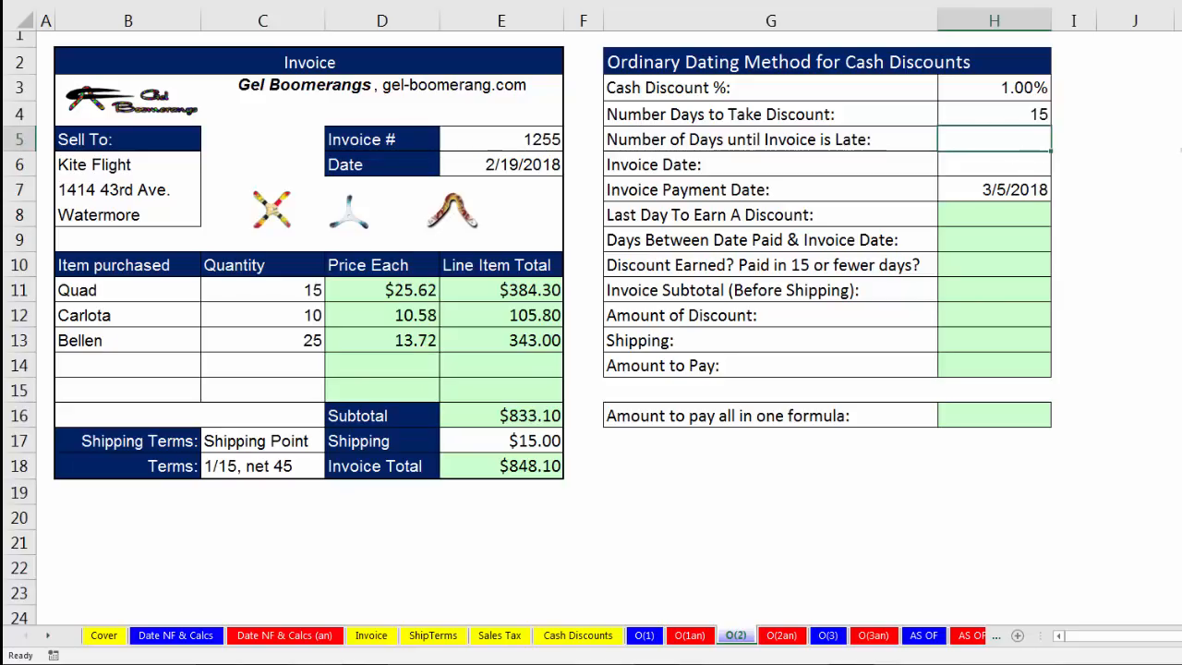
{"action": "type", "text": "45"}
{"action": "key", "text": "Return"}
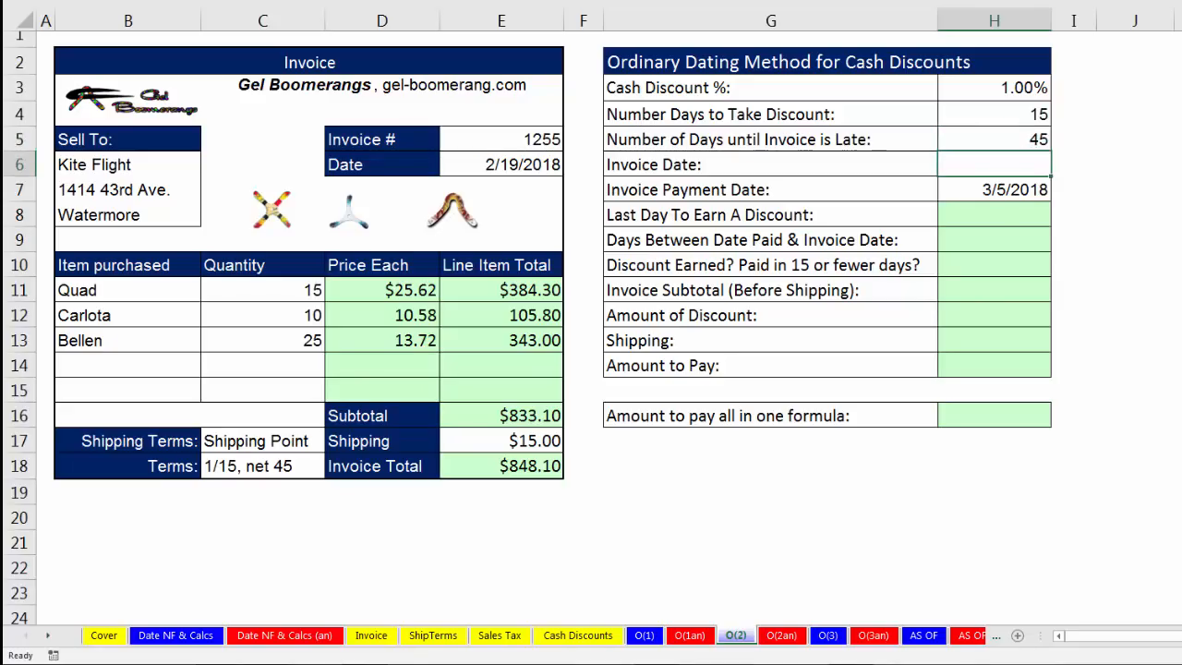
Link the Invoice Date in H6 to the invoice's date with the formula =E6.
{"action": "type", "text": "="}
{"action": "left_click", "coordinate": [549, 165]}
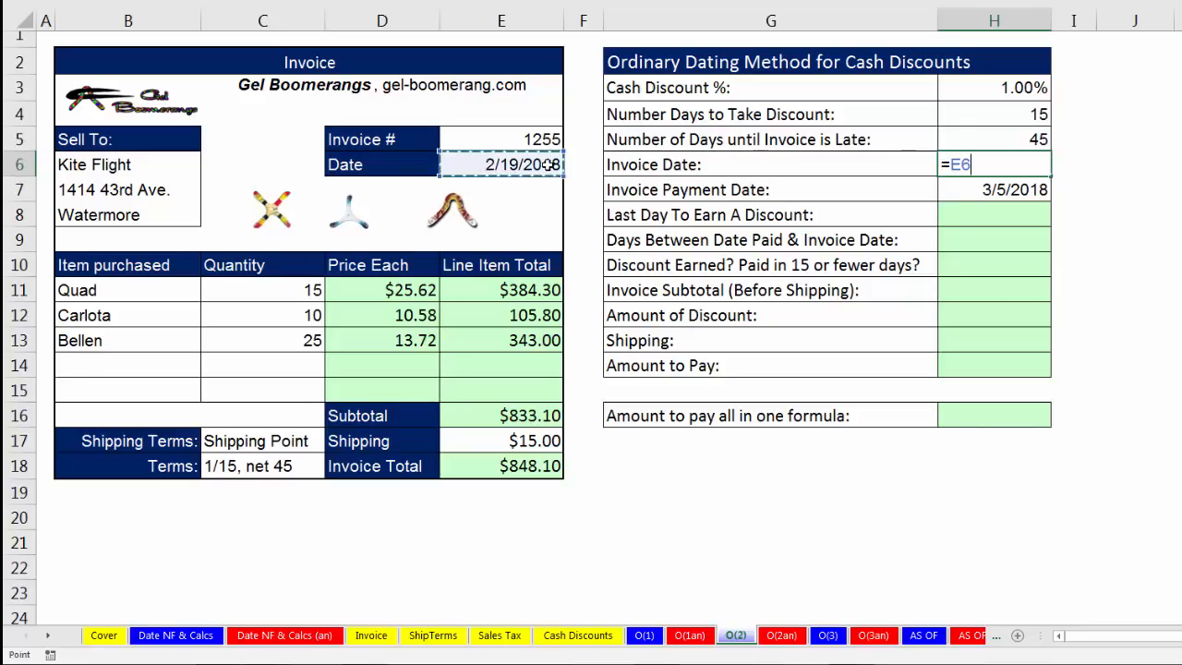
{"action": "key", "text": "Return"}
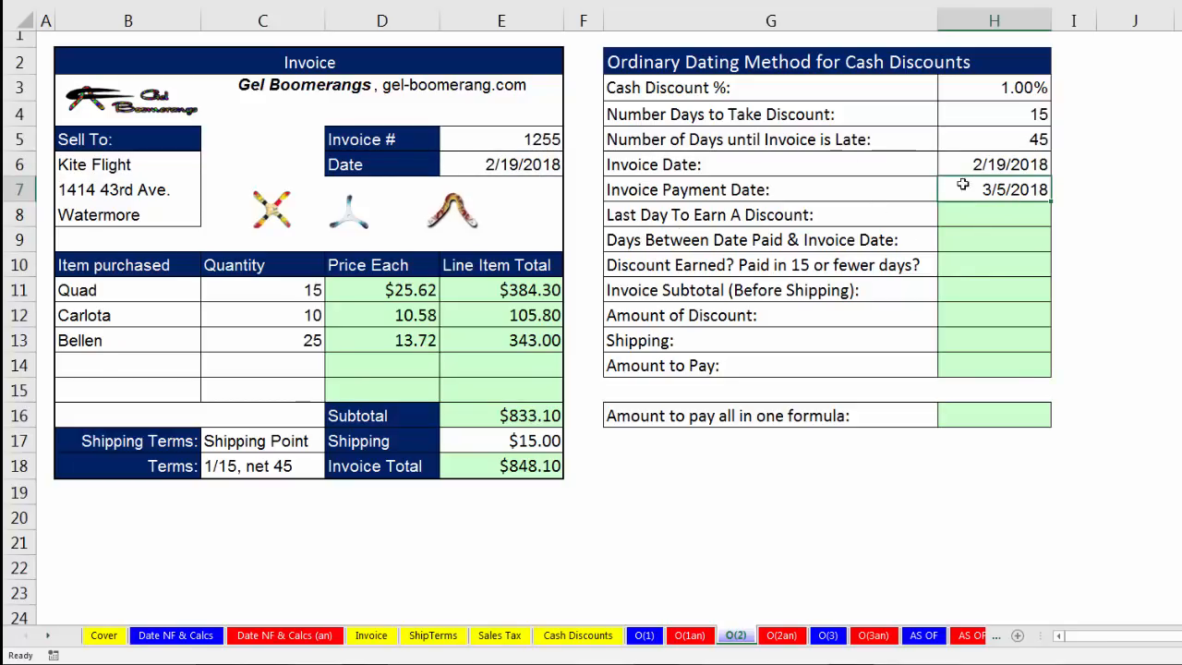
Calculate the last day to earn a discount in H8 with the formula =H6+H4.
{"action": "left_click", "coordinate": [992, 165]}
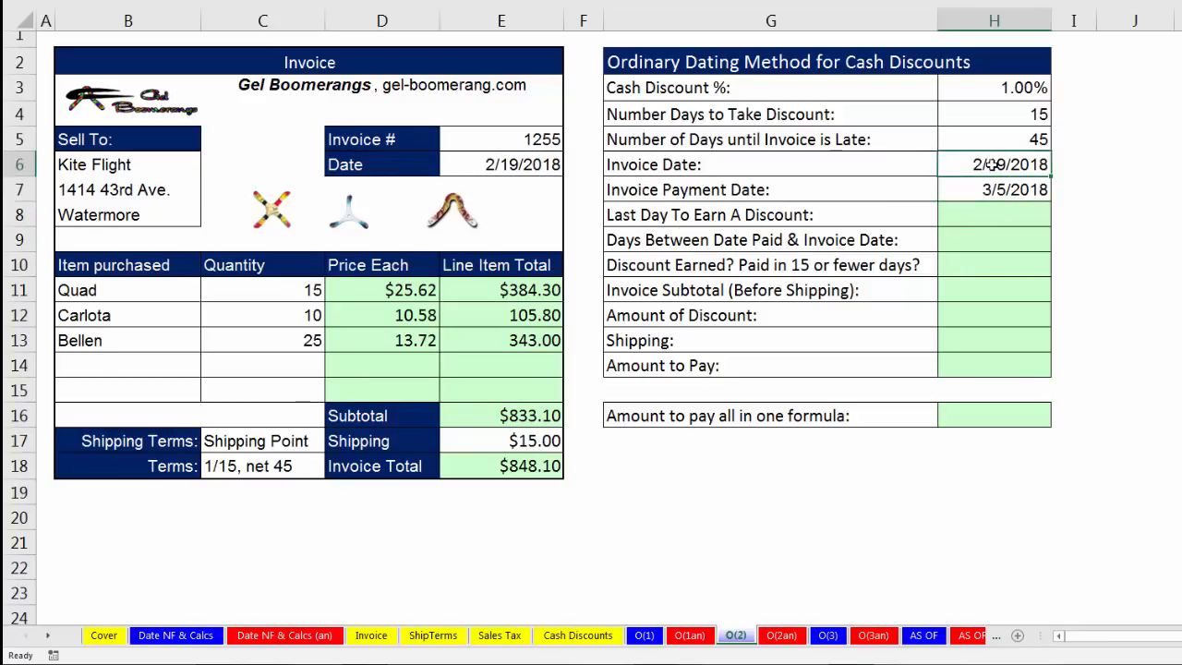
{"action": "left_click", "coordinate": [1022, 116]}
{"action": "left_click", "coordinate": [1027, 224]}
{"action": "type", "text": "="}
{"action": "left_click", "coordinate": [1041, 165]}
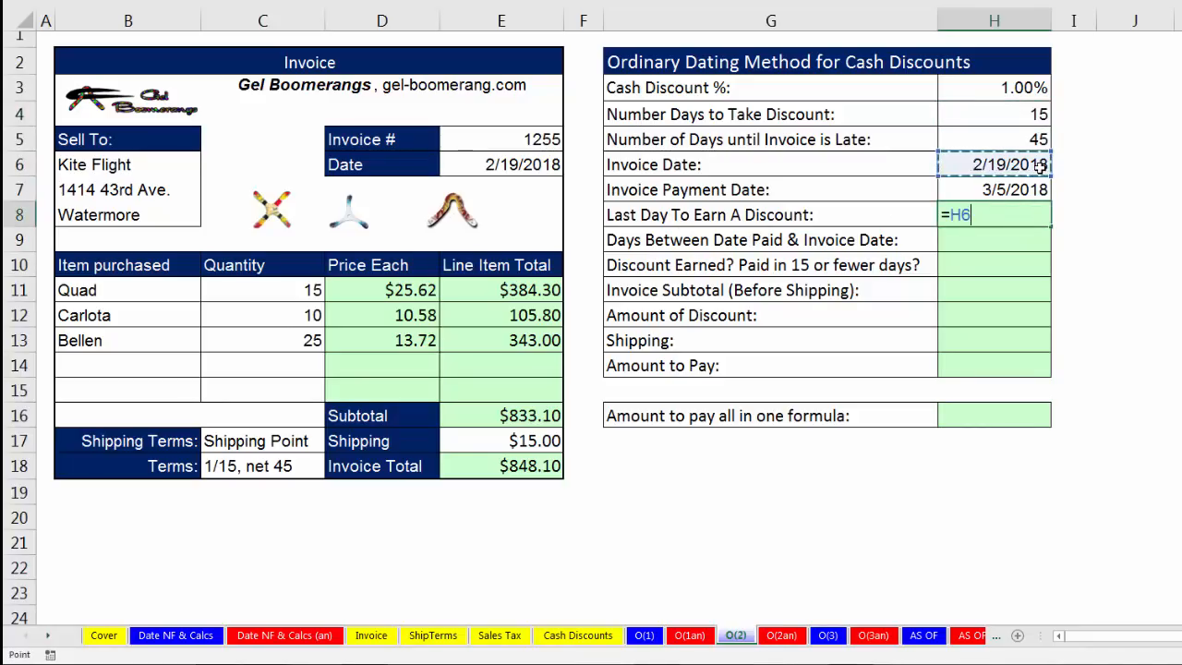
{"action": "type", "text": "+"}
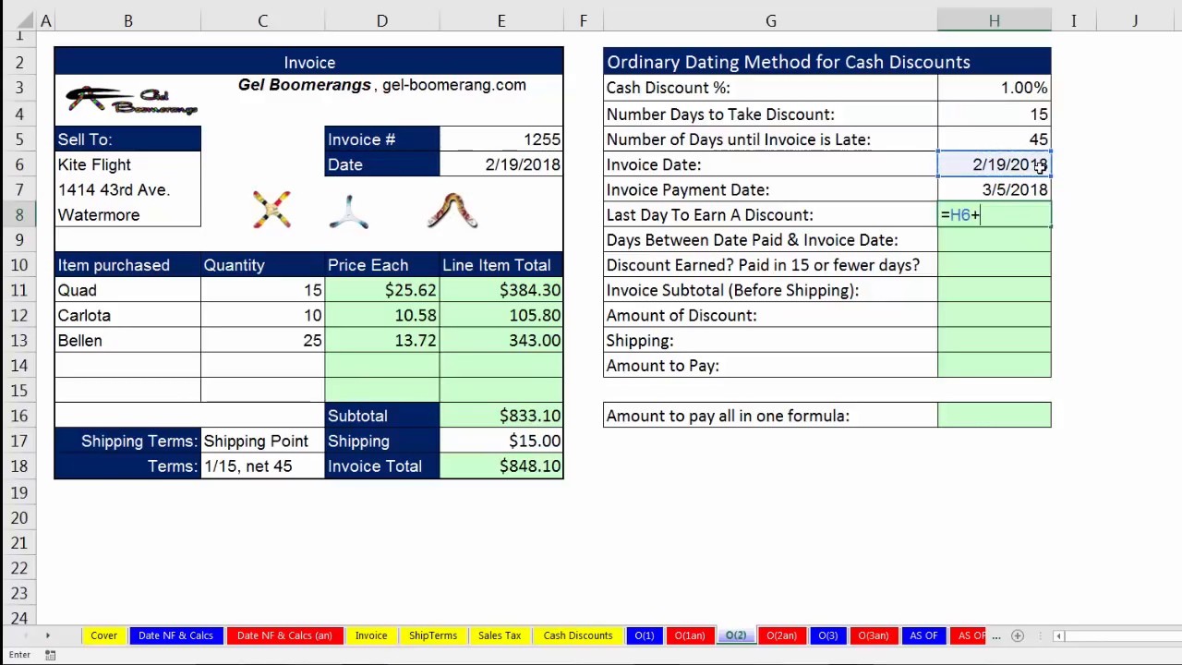
{"action": "left_click", "coordinate": [1028, 110]}
{"action": "key", "text": "Return"}
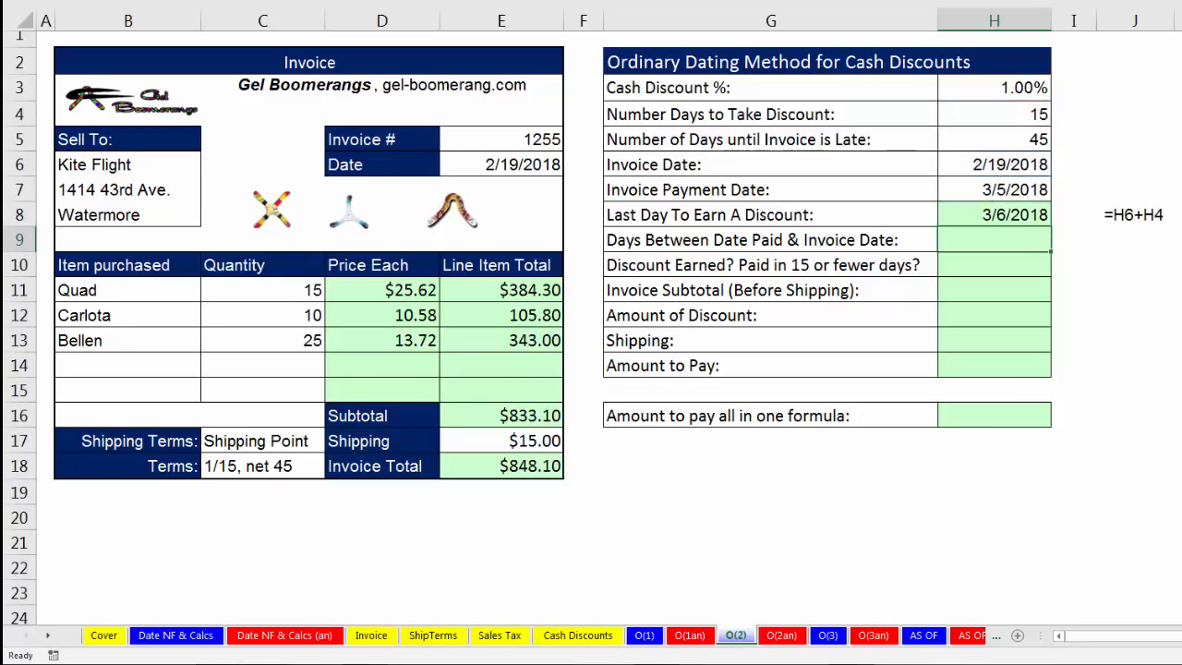
Calculate the days between the payment date and the invoice date in H9 with =H7-H6.
{"action": "left_click", "coordinate": [1026, 210]}
{"action": "key", "text": "ctrl+c"}
{"action": "left_click_drag", "start_coordinate": [1028, 194], "coordinate": [1028, 203]}
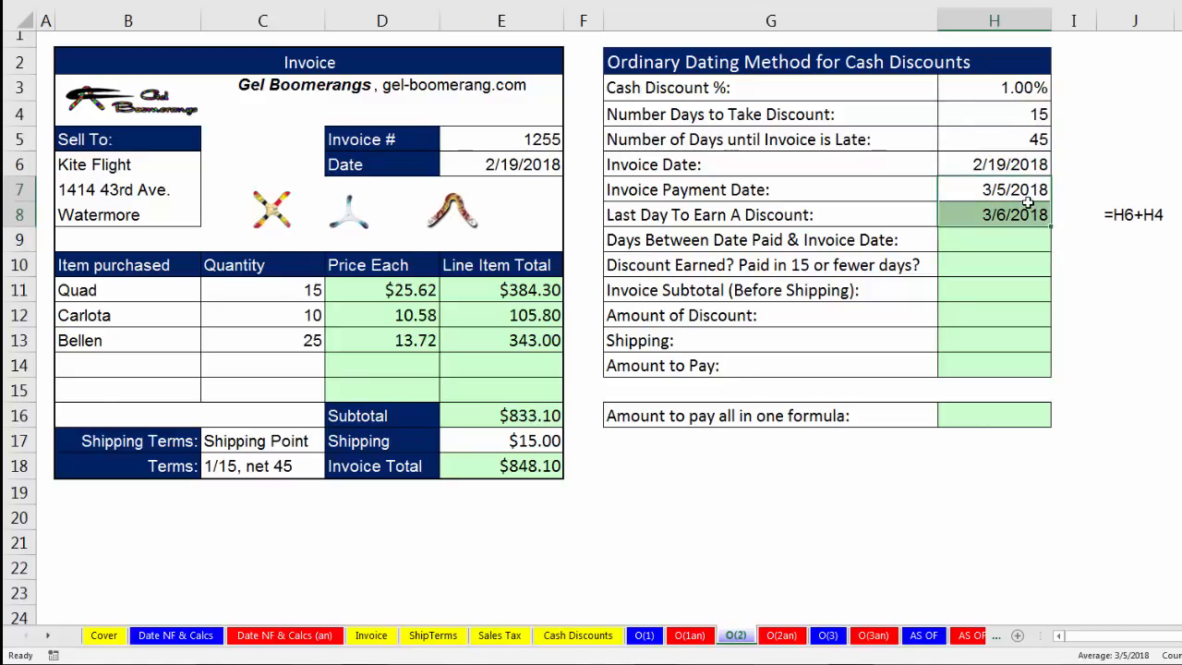
{"action": "left_click", "coordinate": [1044, 190]}
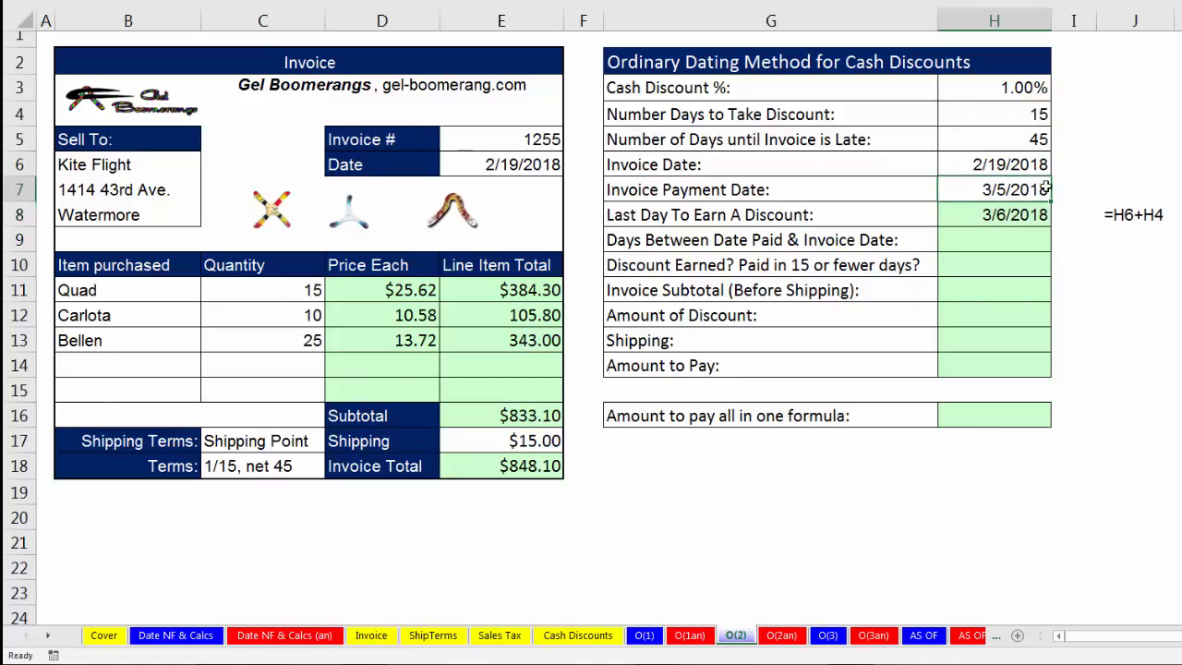
{"action": "left_click", "coordinate": [1031, 240]}
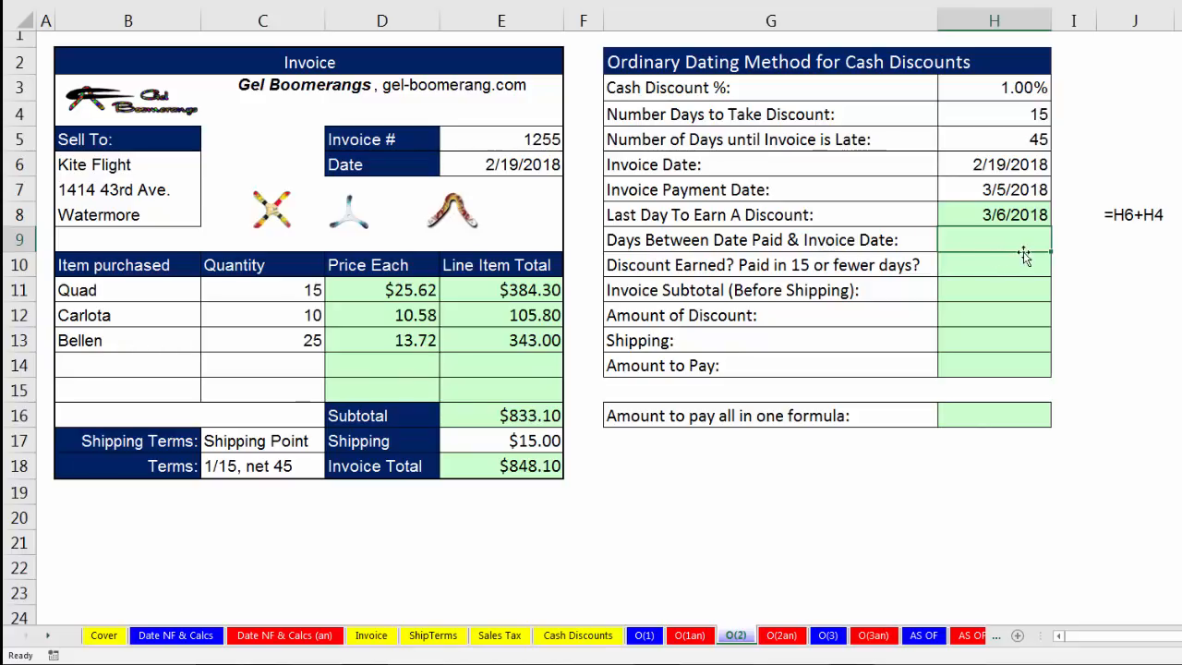
{"action": "type", "text": "="}
{"action": "key", "text": "Up"}
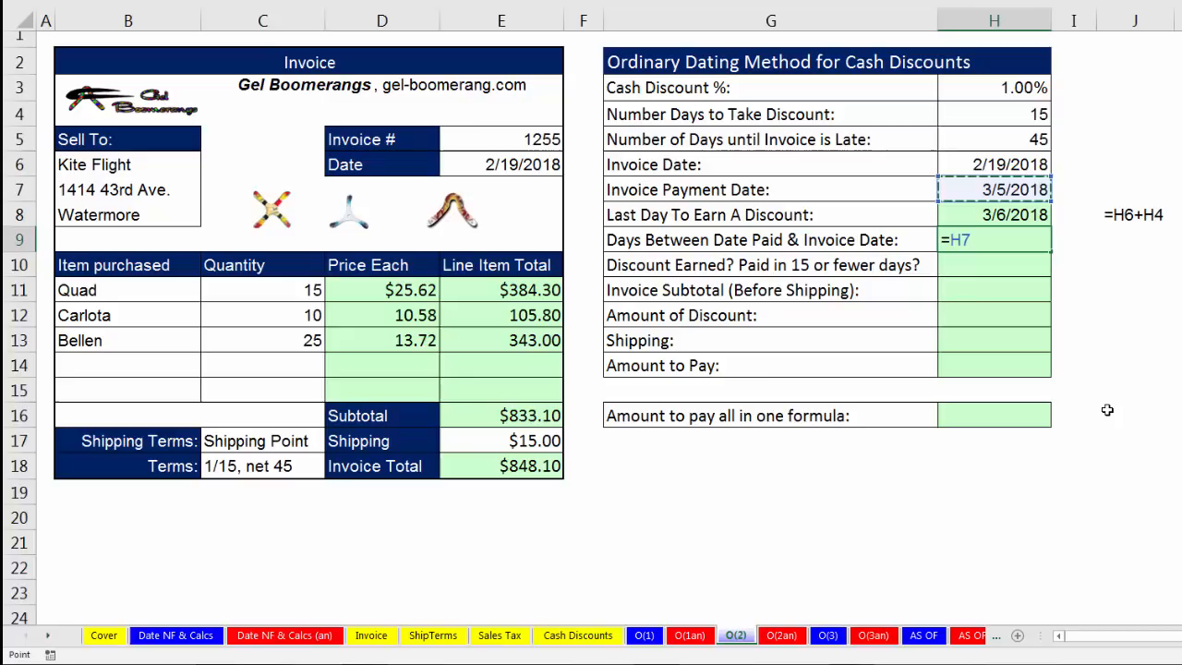
{"action": "type", "text": "-"}
{"action": "key", "text": "Up"}
{"action": "key", "text": "Up"}
{"action": "key", "text": "Up"}
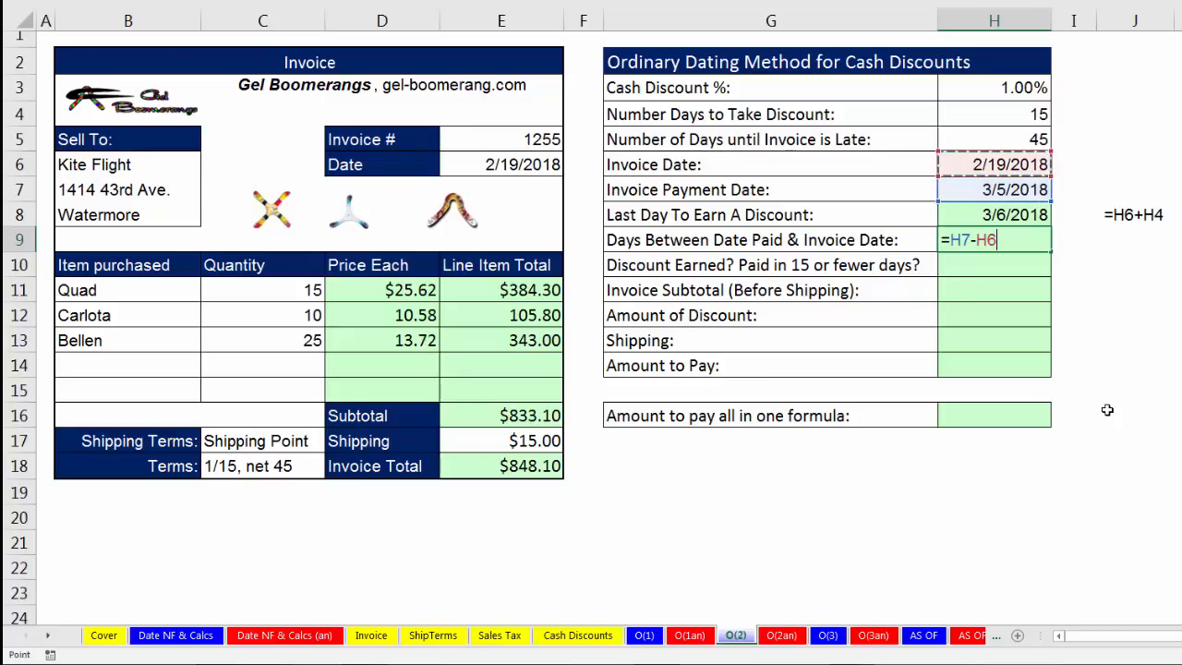
{"action": "key", "text": "Return"}
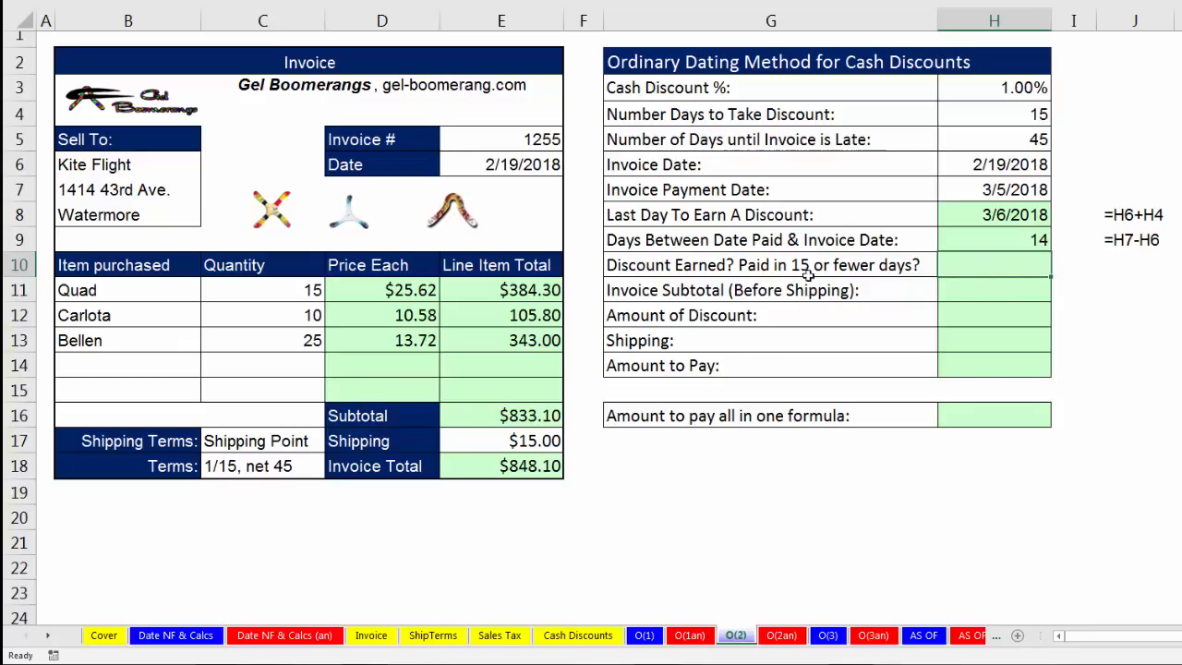
Test whether the discount is earned in H10 with the logical formula =H9<=H4.
{"action": "type", "text": "="}
{"action": "key", "text": "Up"}
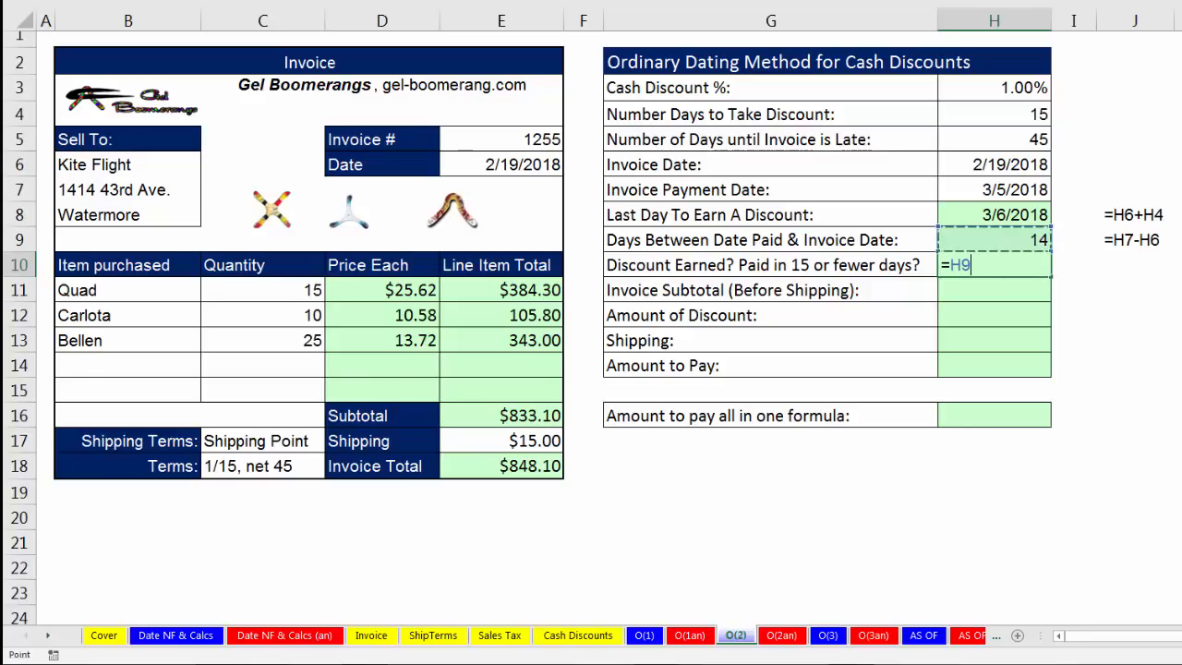
{"action": "type", "text": "<="}
{"action": "left_click", "coordinate": [1040, 120]}
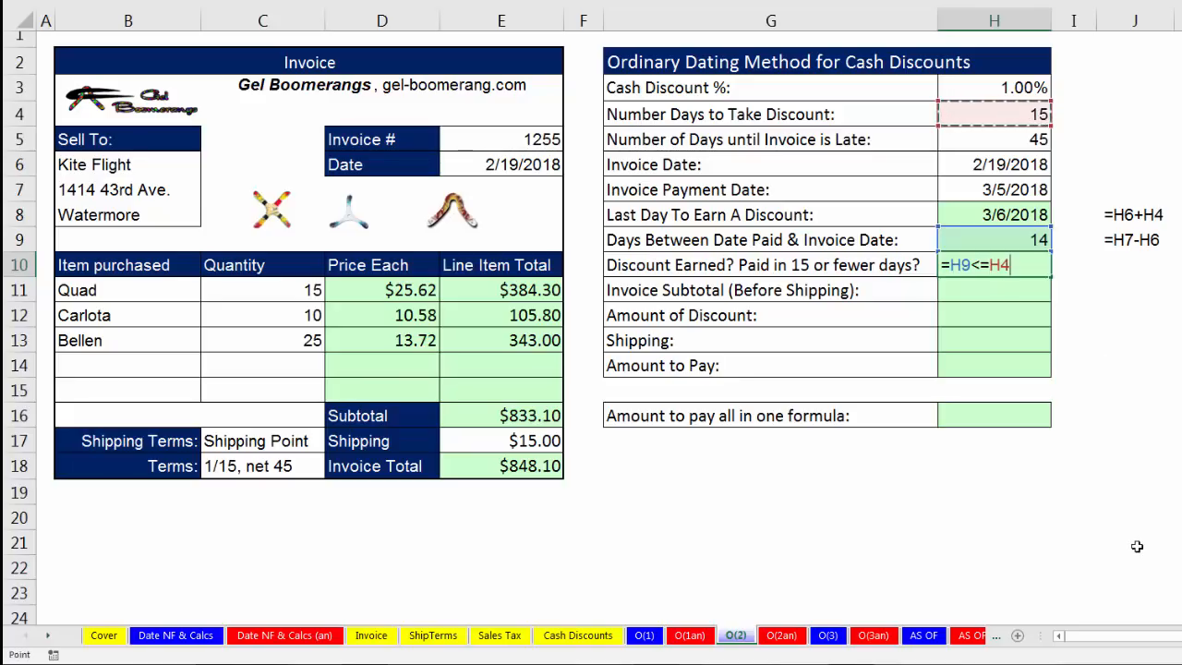
{"action": "key", "text": "Return"}
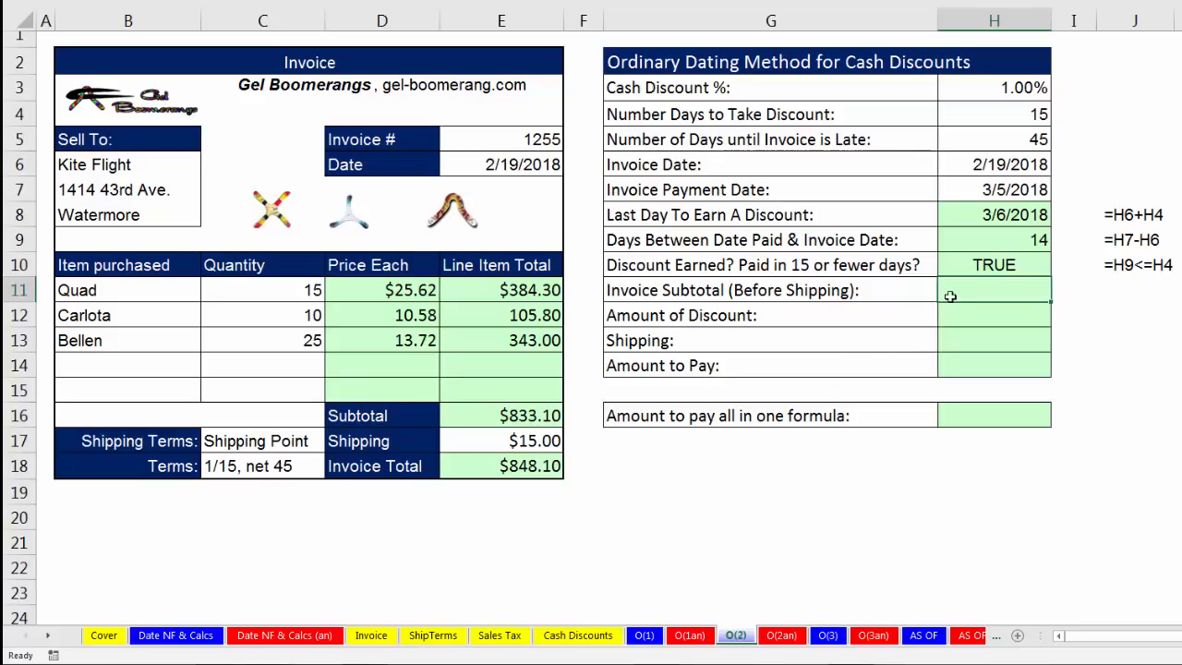
Link the Invoice Subtotal (Before Shipping) in H11 to the invoice's subtotal with =E16.
{"action": "type", "text": "="}
{"action": "left_click", "coordinate": [522, 416]}
{"action": "key", "text": "Return"}
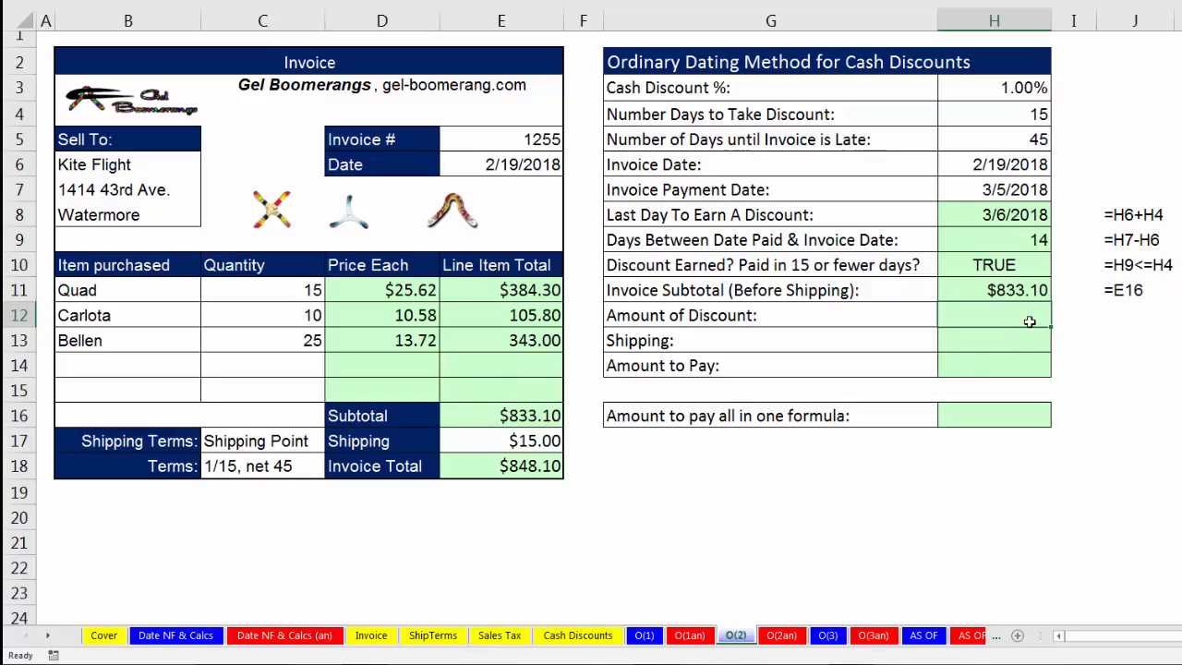
Calculate the Amount of Discount in H12 with ROUND, multiplying subtotal H11 by discount rate H3 and rounding to cents.
{"action": "left_click", "coordinate": [1005, 290]}
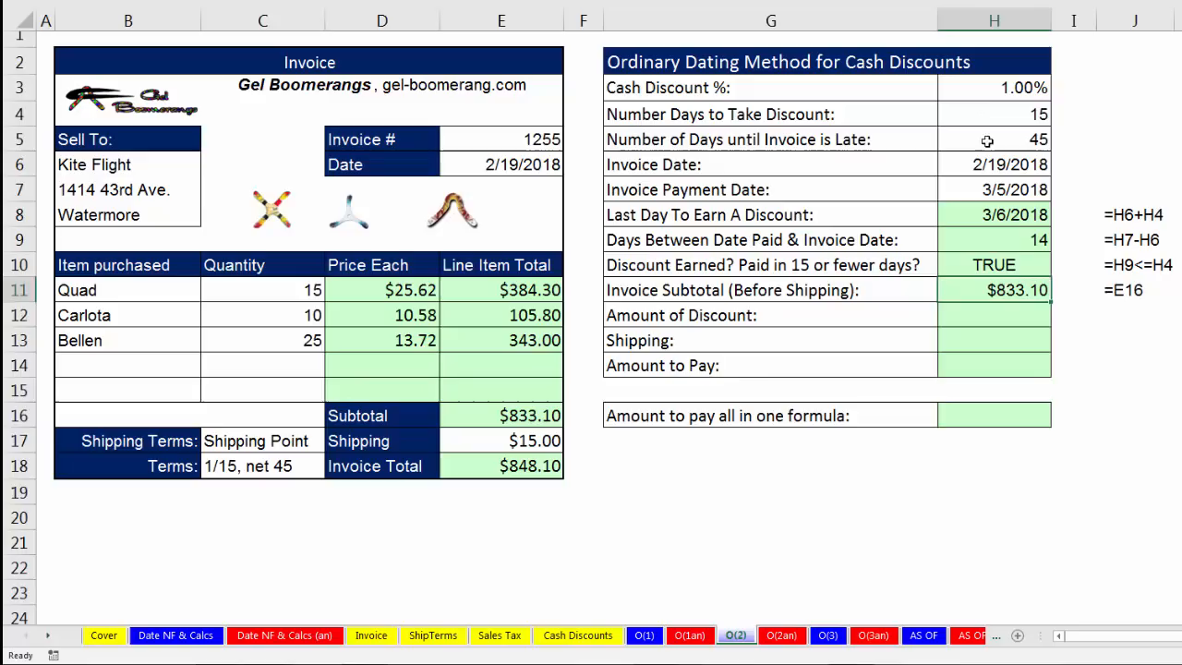
{"action": "left_click", "coordinate": [1027, 311]}
{"action": "type", "text": "=round"}
{"action": "key", "text": "Tab"}
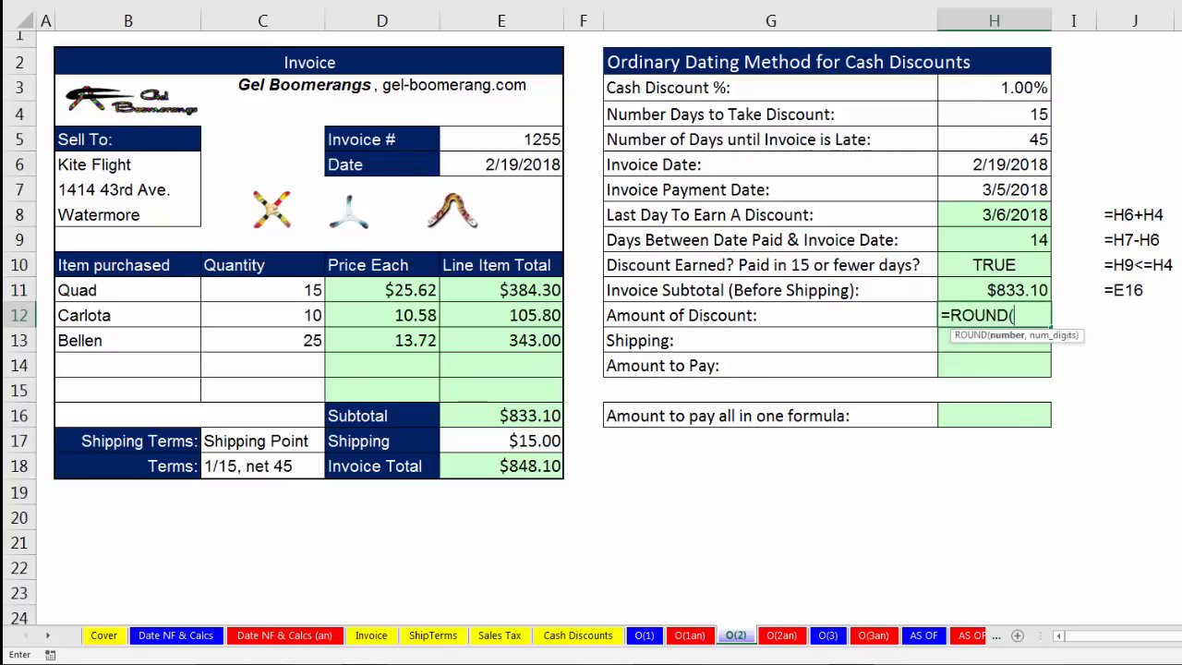
{"action": "key", "text": "Up"}
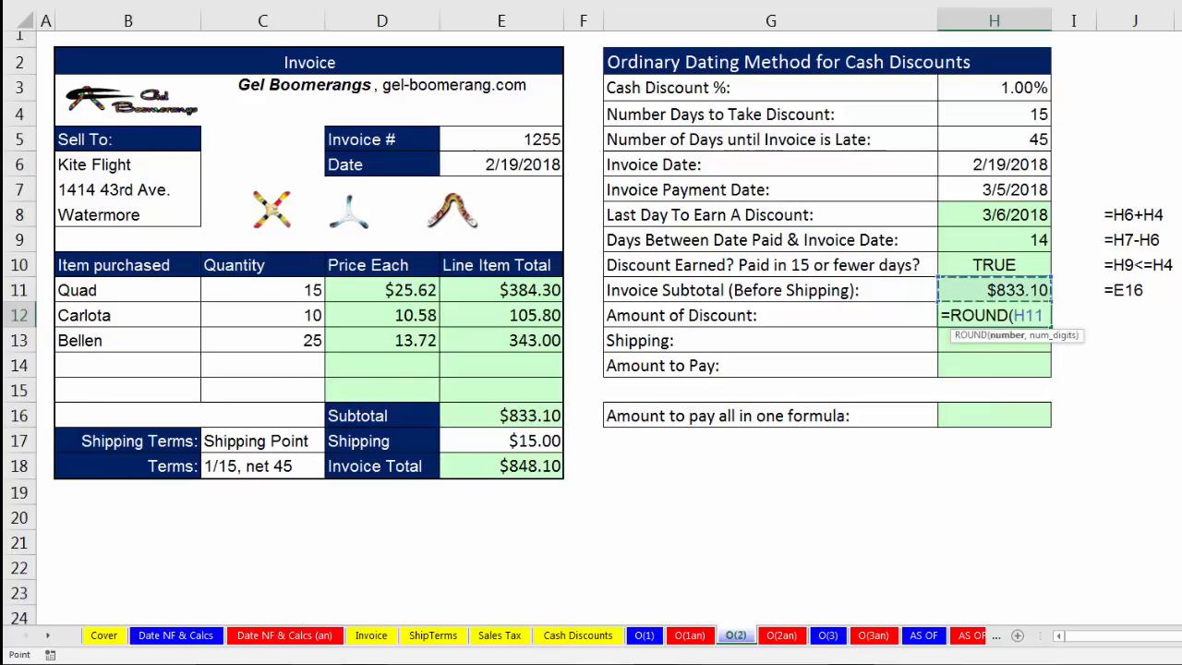
{"action": "type", "text": "*"}
{"action": "left_click", "coordinate": [1019, 87]}
{"action": "type", "text": ",2"}
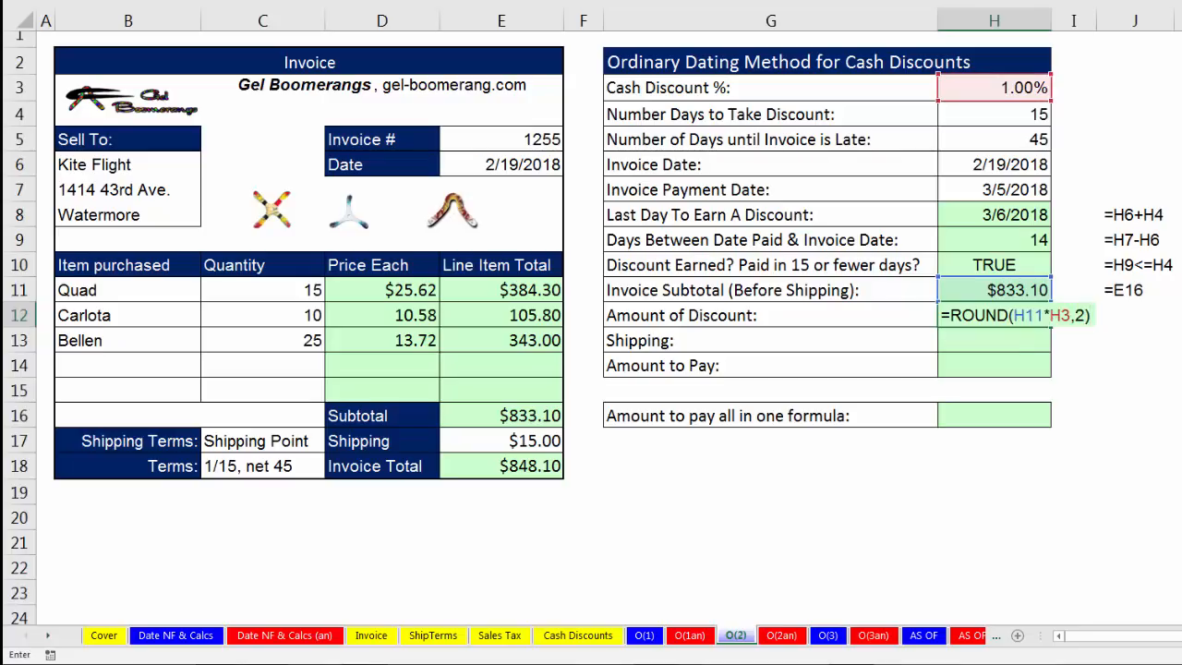
{"action": "key", "text": "Return"}
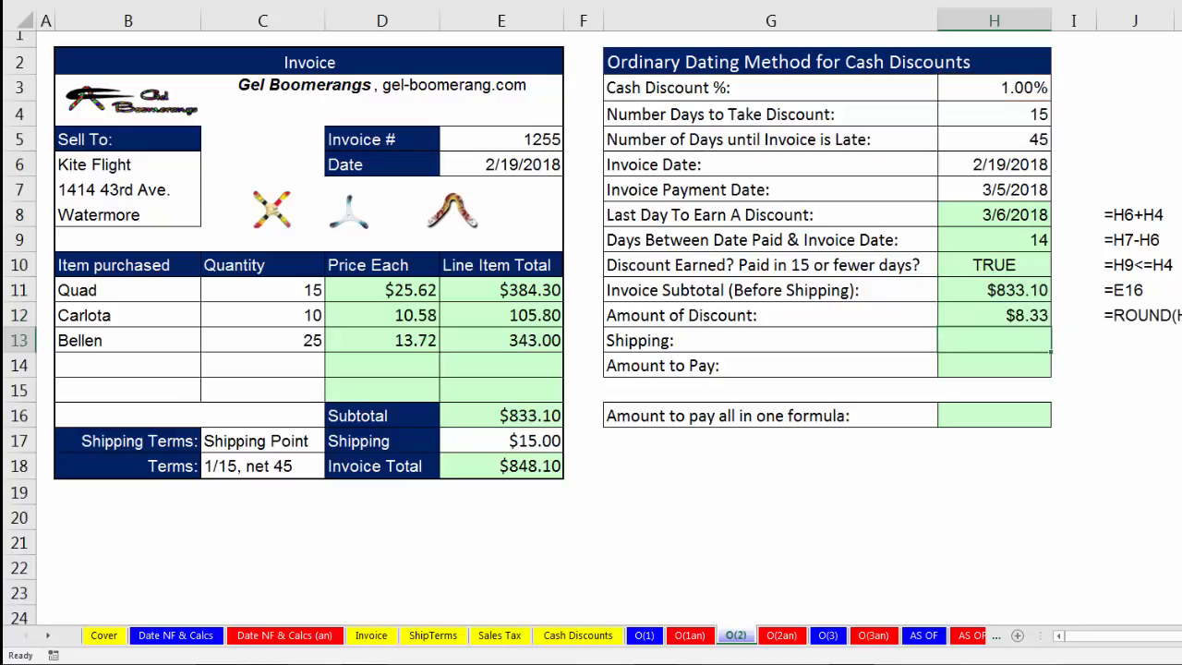
Link the Shipping amount in H13 to the invoice's shipping charge with =E17.
{"action": "type", "text": "="}
{"action": "left_click", "coordinate": [550, 441]}
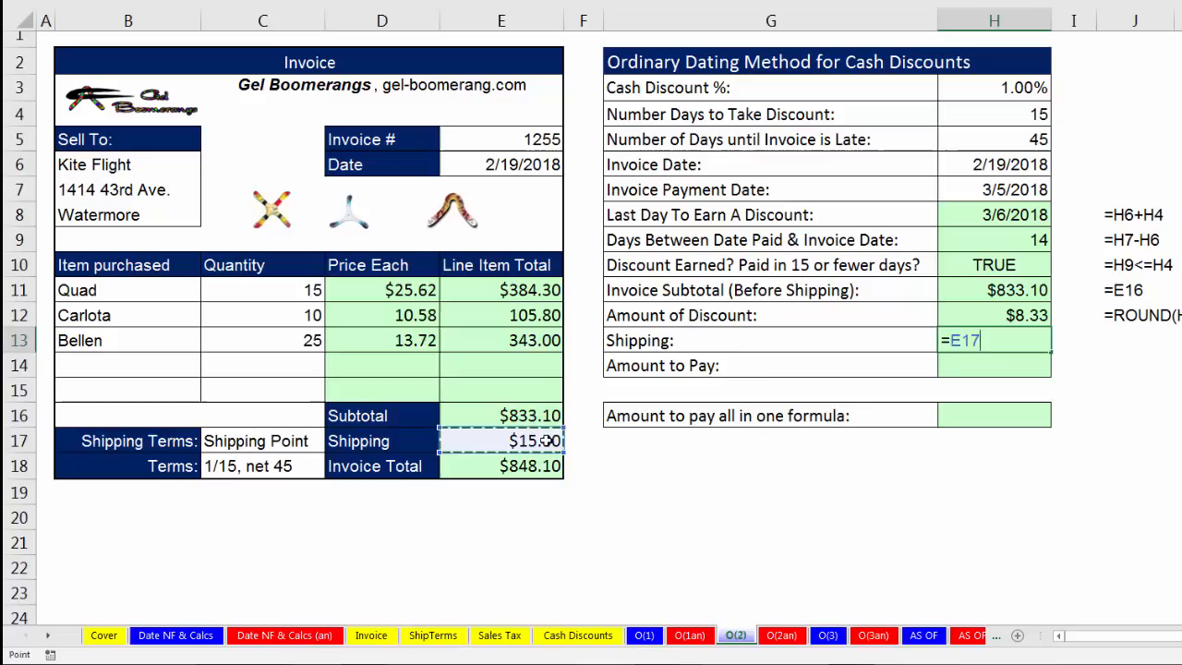
{"action": "key", "text": "Return"}
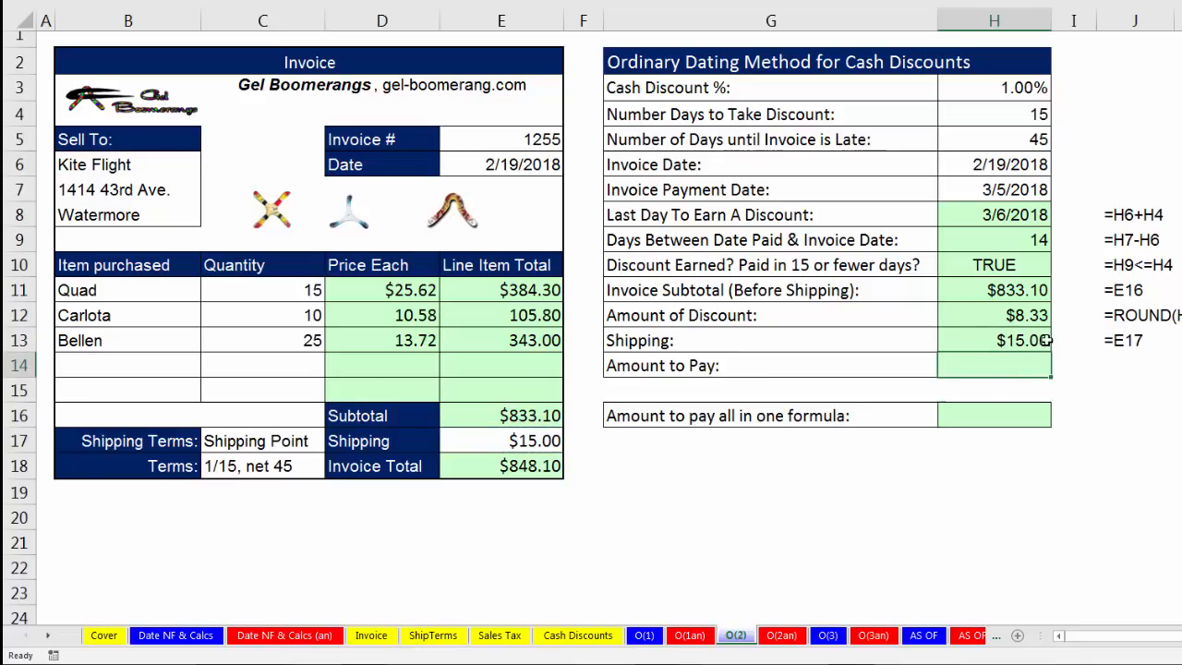
{"action": "key", "text": "Up"}
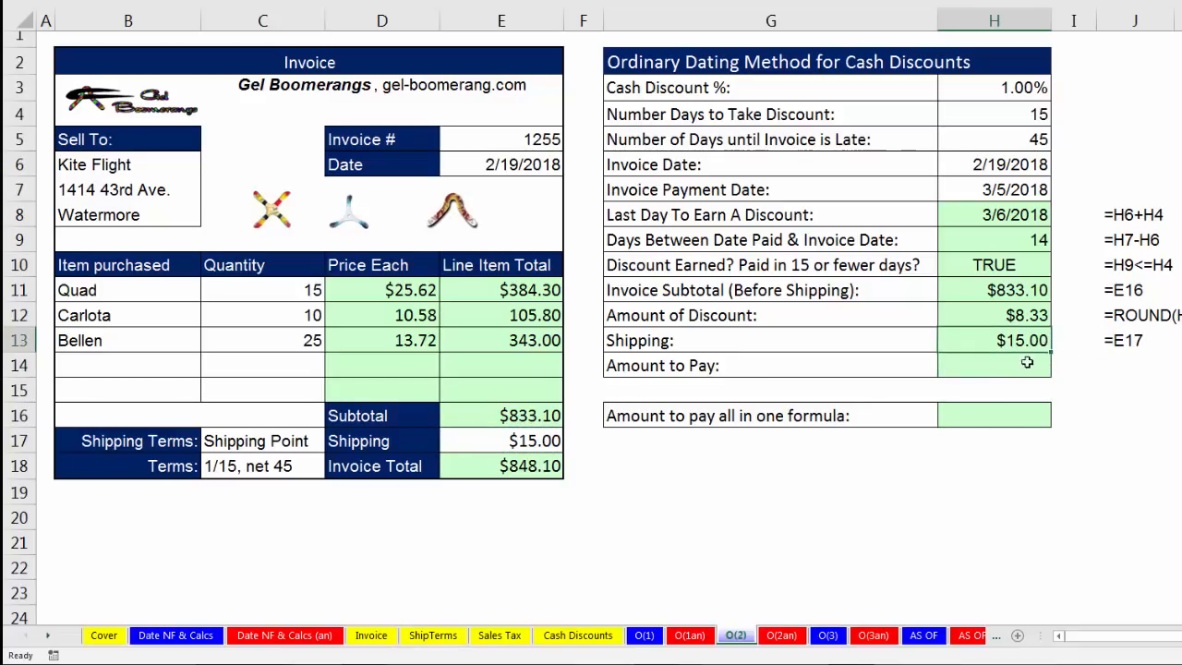
Calculate the Amount to Pay in H14 as subtotal minus discount plus shipping, with =H11-H12+H13.
{"action": "left_click", "coordinate": [1008, 365]}
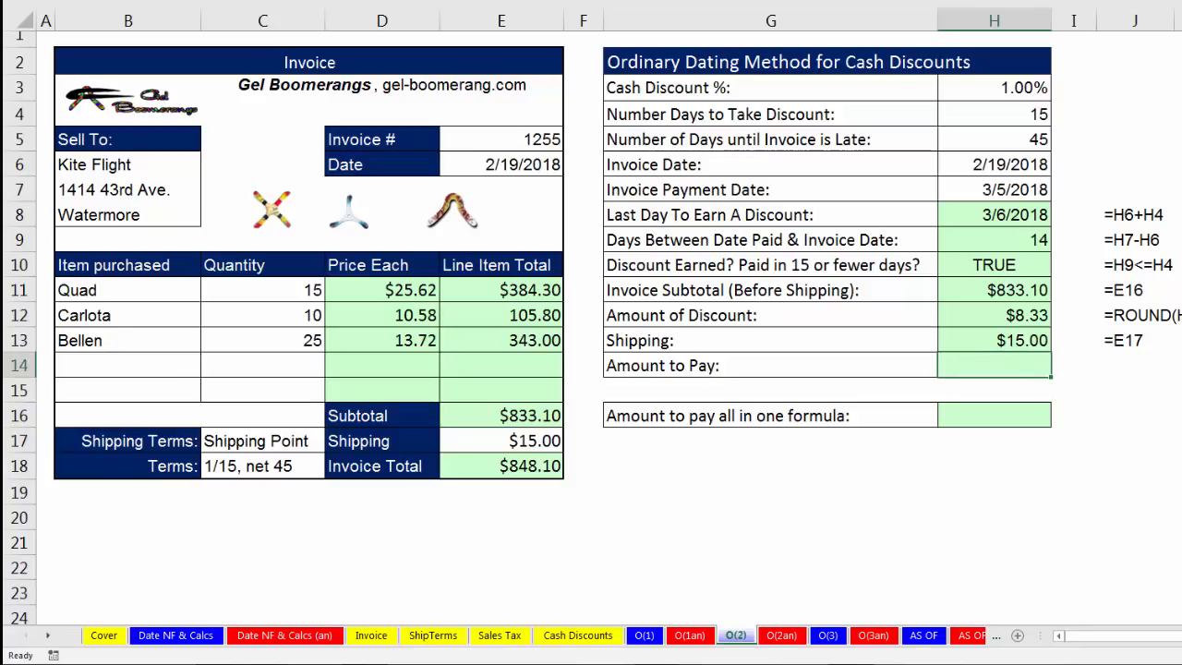
{"action": "type", "text": "="}
{"action": "key", "text": "Up"}
{"action": "key", "text": "Up"}
{"action": "key", "text": "Up"}
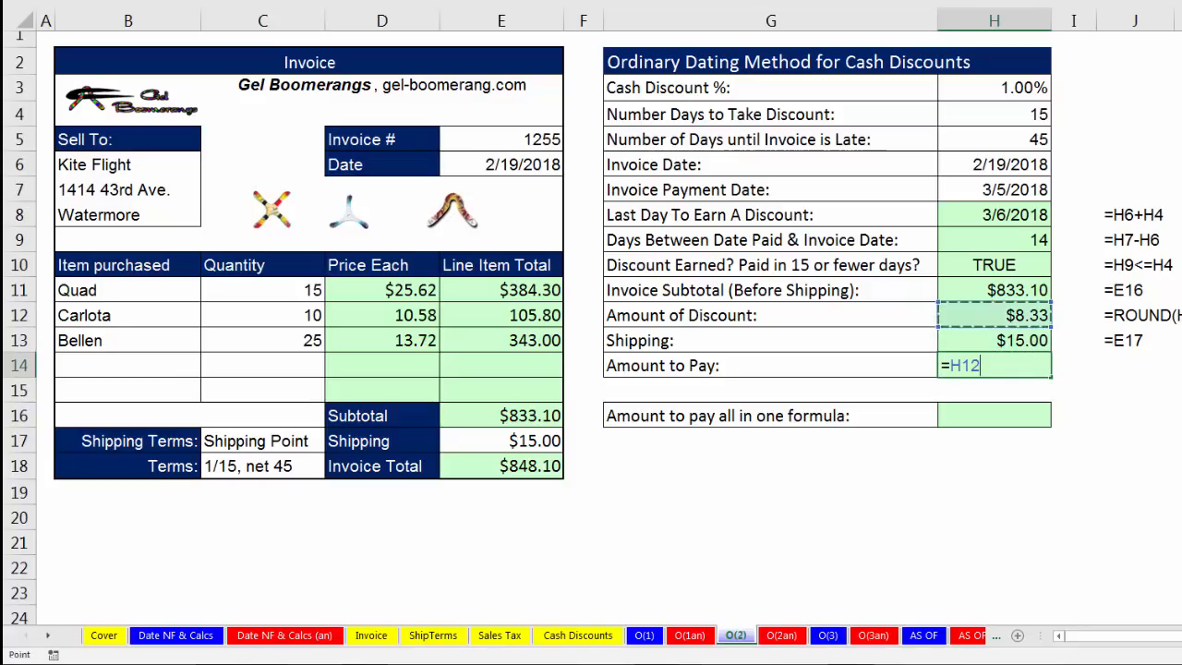
{"action": "type", "text": "-"}
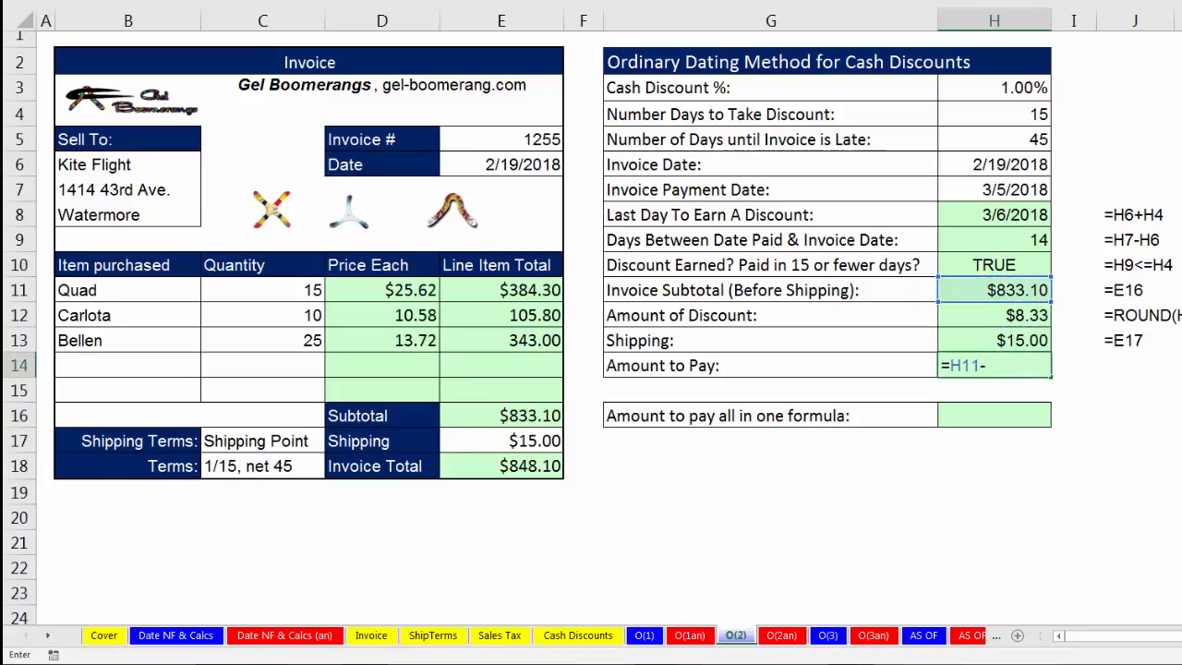
{"action": "key", "text": "Up"}
{"action": "key", "text": "Up"}
{"action": "type", "text": "+"}
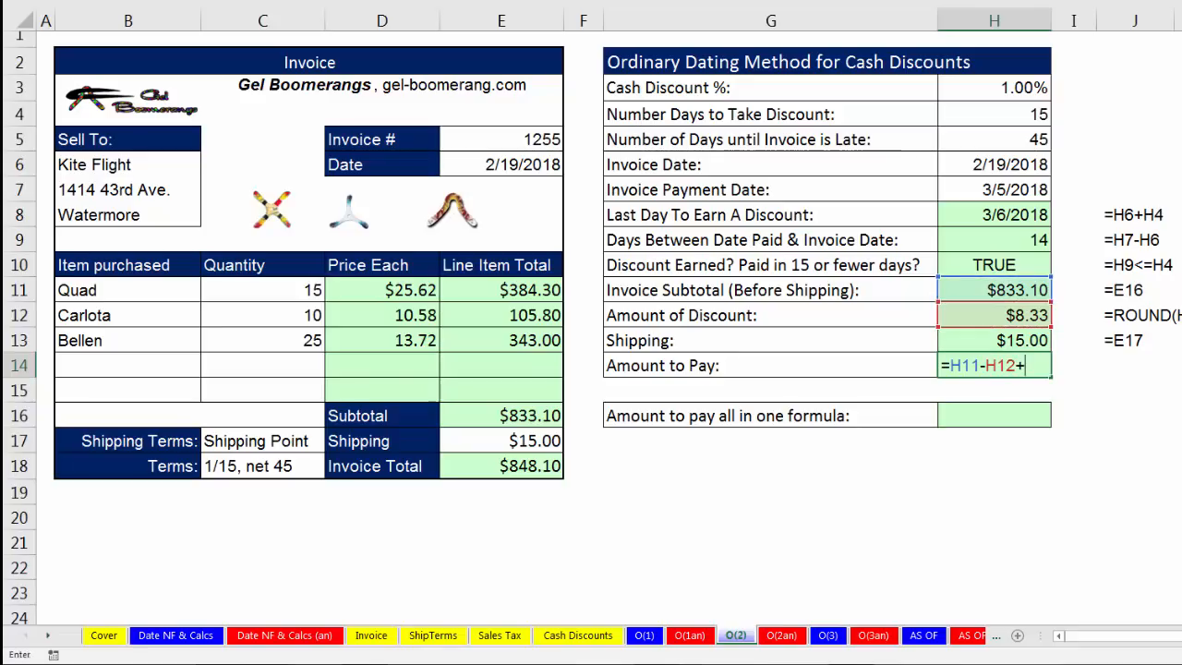
{"action": "key", "text": "Up"}
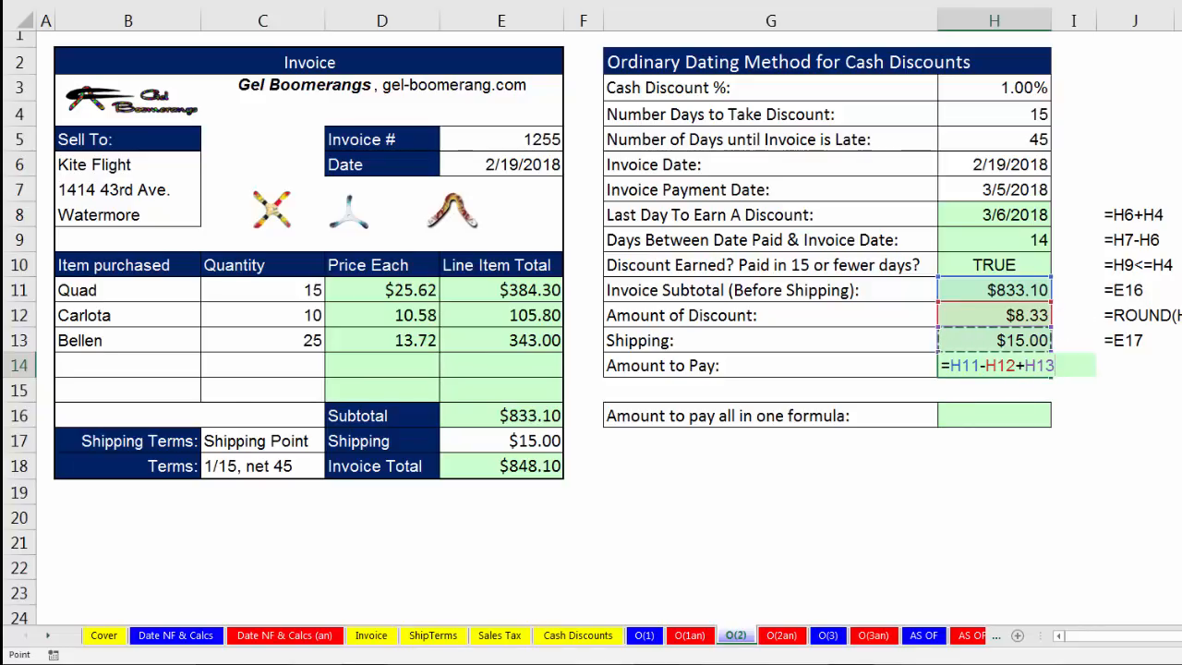
{"action": "key", "text": "Return"}
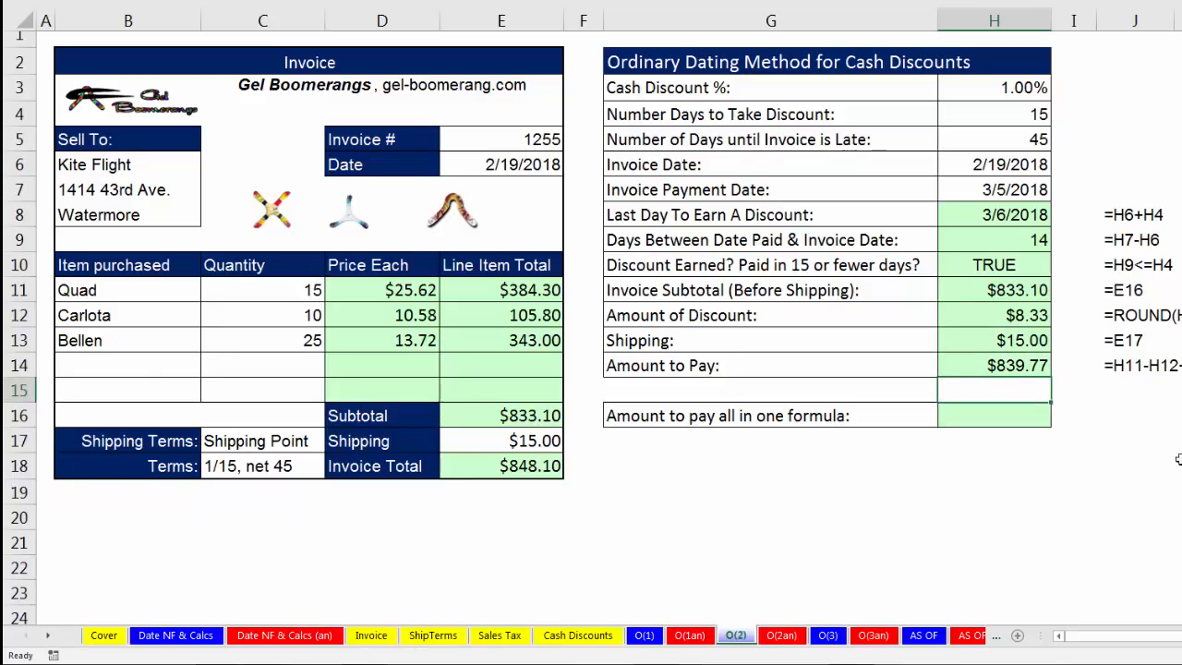
Set the Invoice Payment Date in H7 to 3/7/2018 and check the discount test and Amount of Discount cells.
{"action": "double_click", "coordinate": [998, 191]}
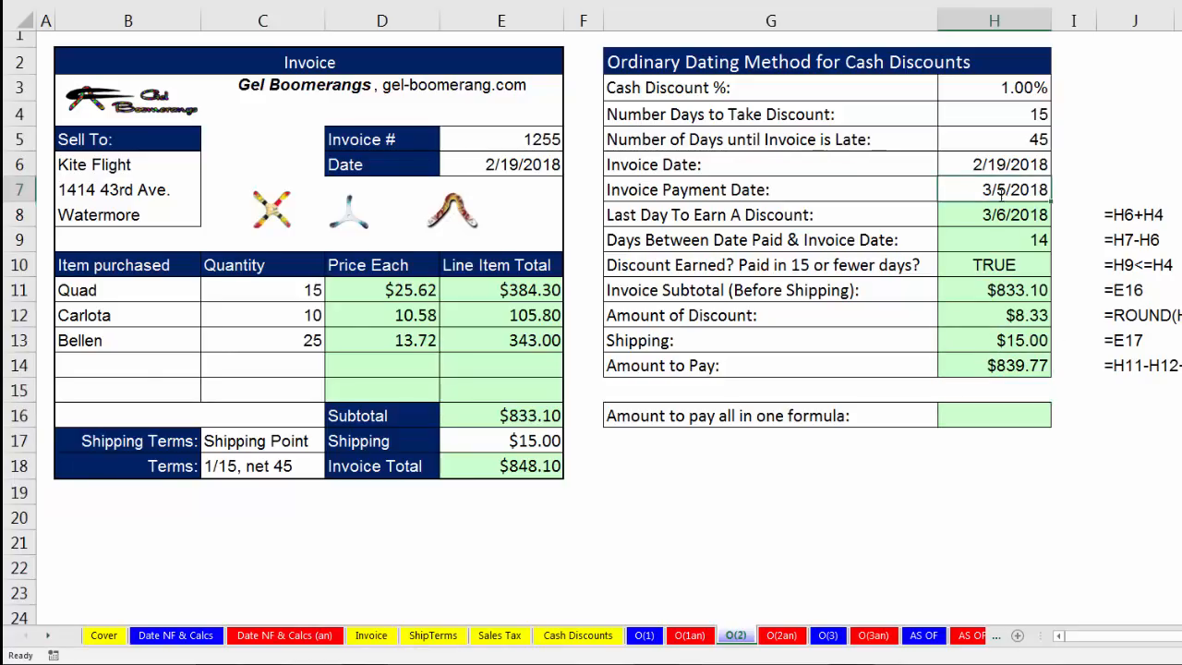
{"action": "type", "text": "7"}
{"action": "key", "text": "ctrl+Return"}
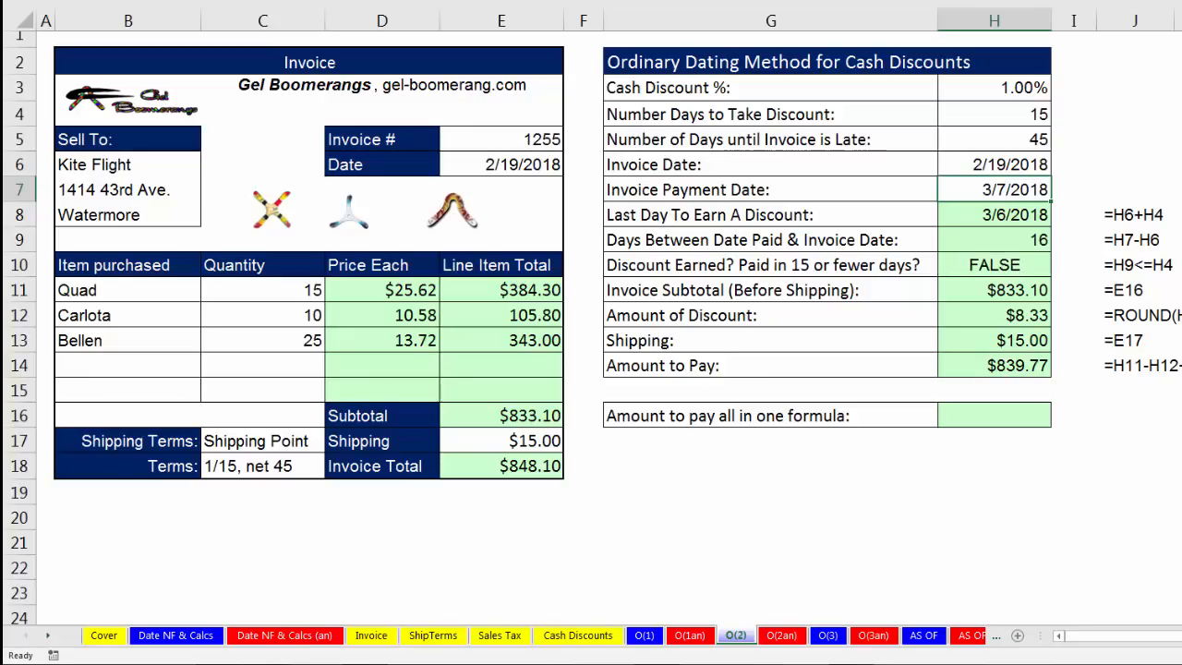
{"action": "left_click", "coordinate": [1009, 267]}
{"action": "left_click", "coordinate": [1008, 318]}
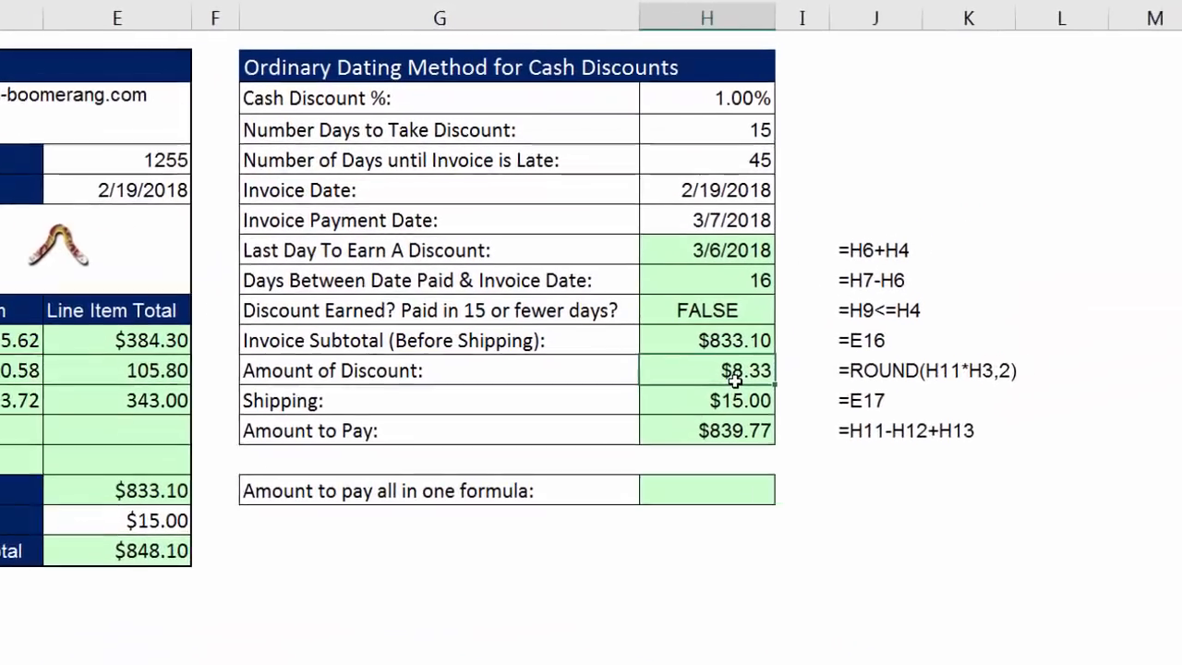
Wrap the Amount of Discount formula in H12 in an IF function, making it =IF(H10,ROUND(H11*H3,2),0).
{"action": "double_click", "coordinate": [734, 379]}
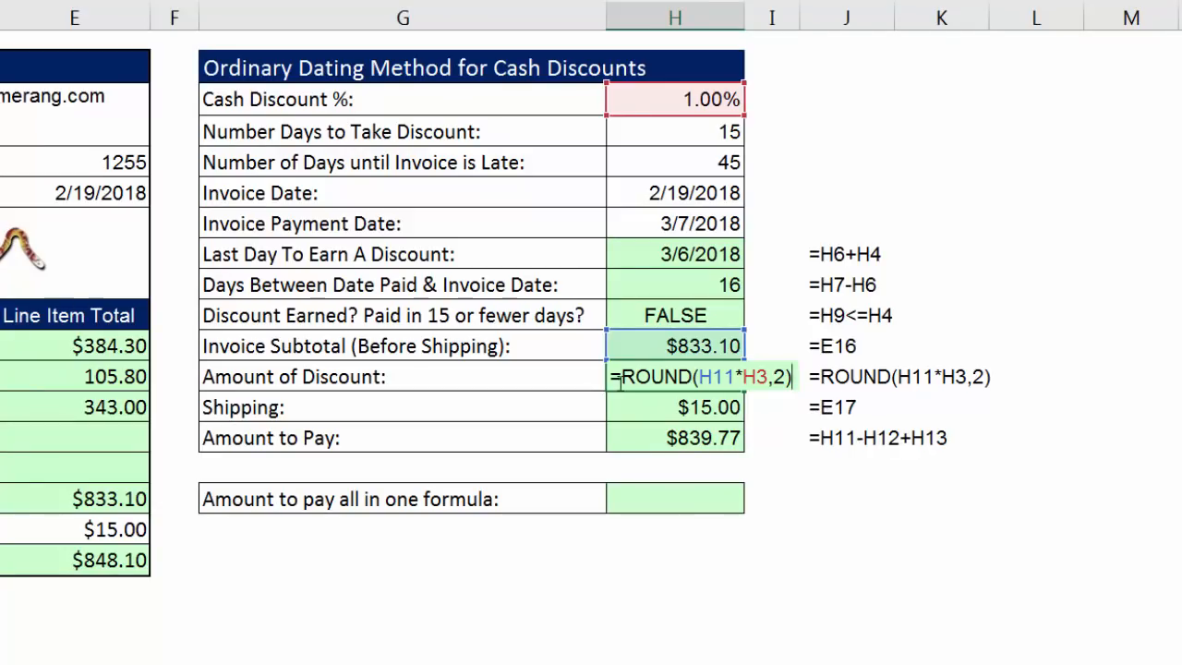
{"action": "type", "text": "IF("}
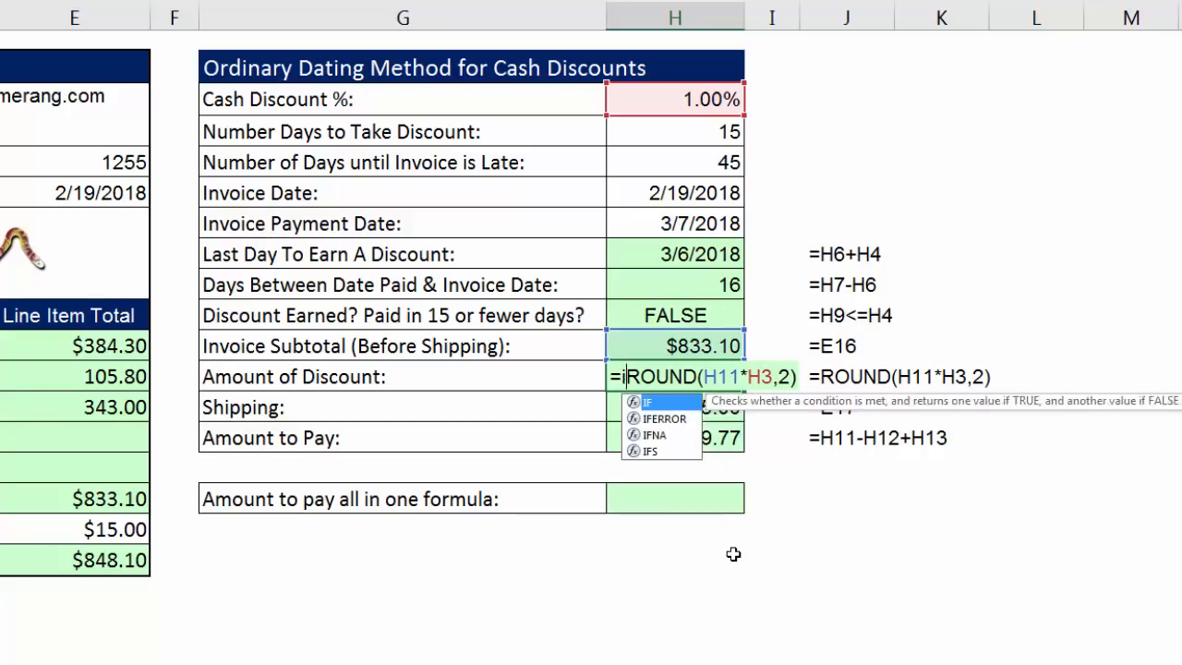
{"action": "left_click", "coordinate": [648, 318]}
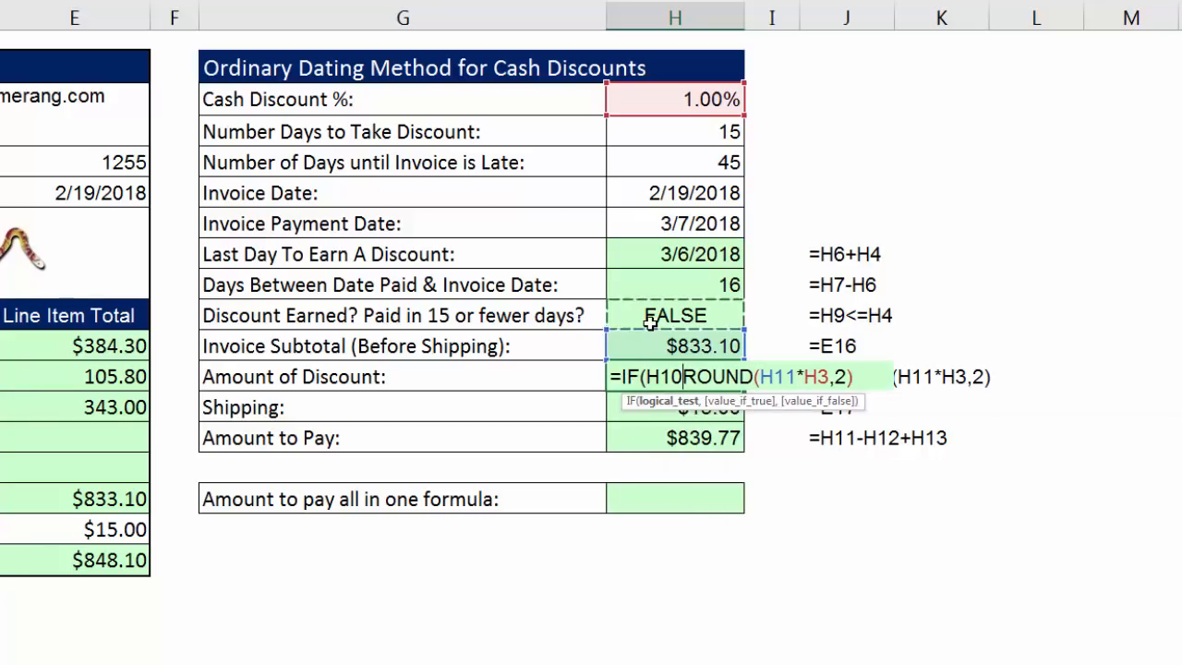
{"action": "type", "text": ","}
{"action": "left_click", "coordinate": [671, 402]}
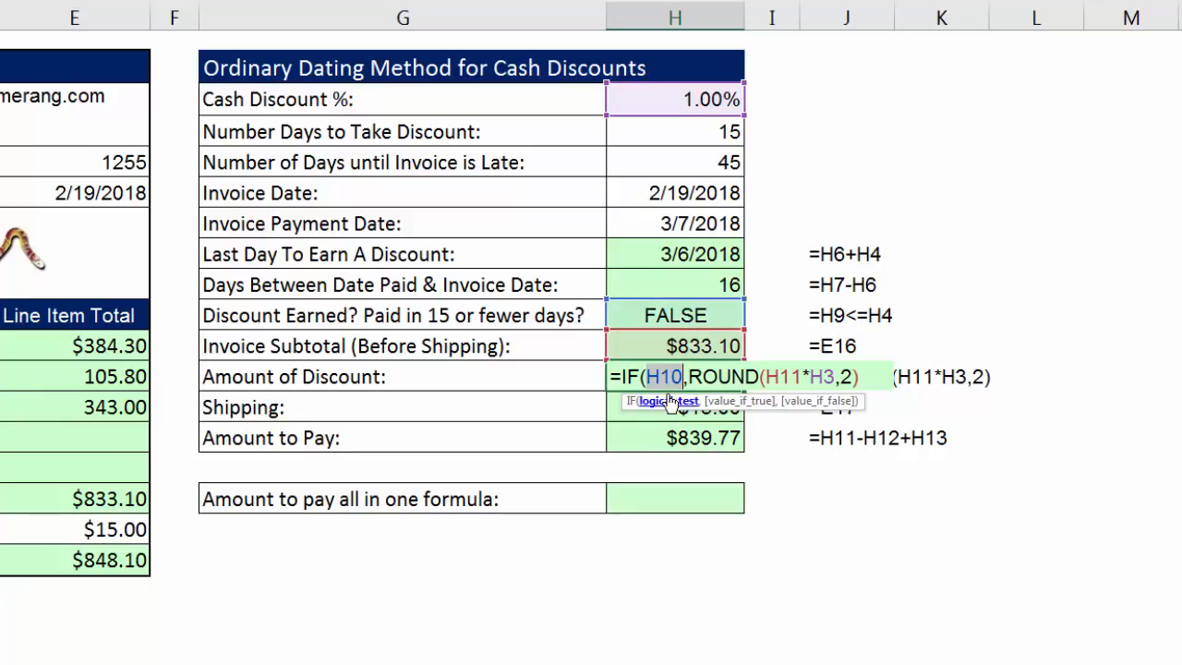
{"action": "left_click", "coordinate": [734, 403]}
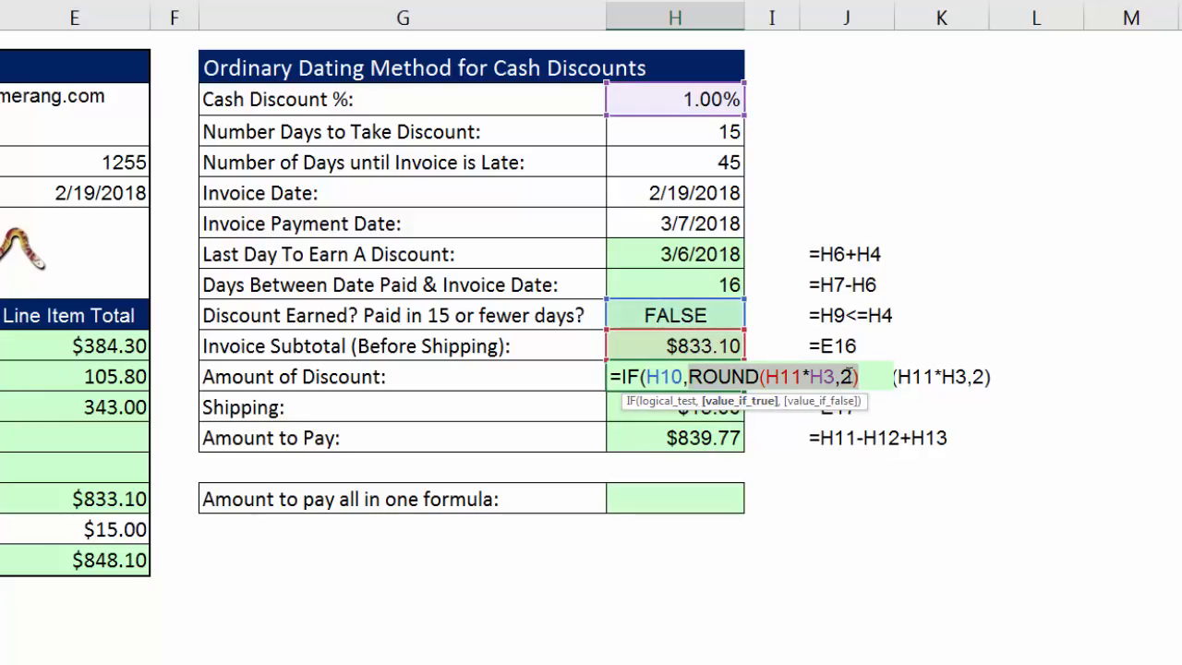
{"action": "key", "text": "Right"}
{"action": "type", "text": ","}
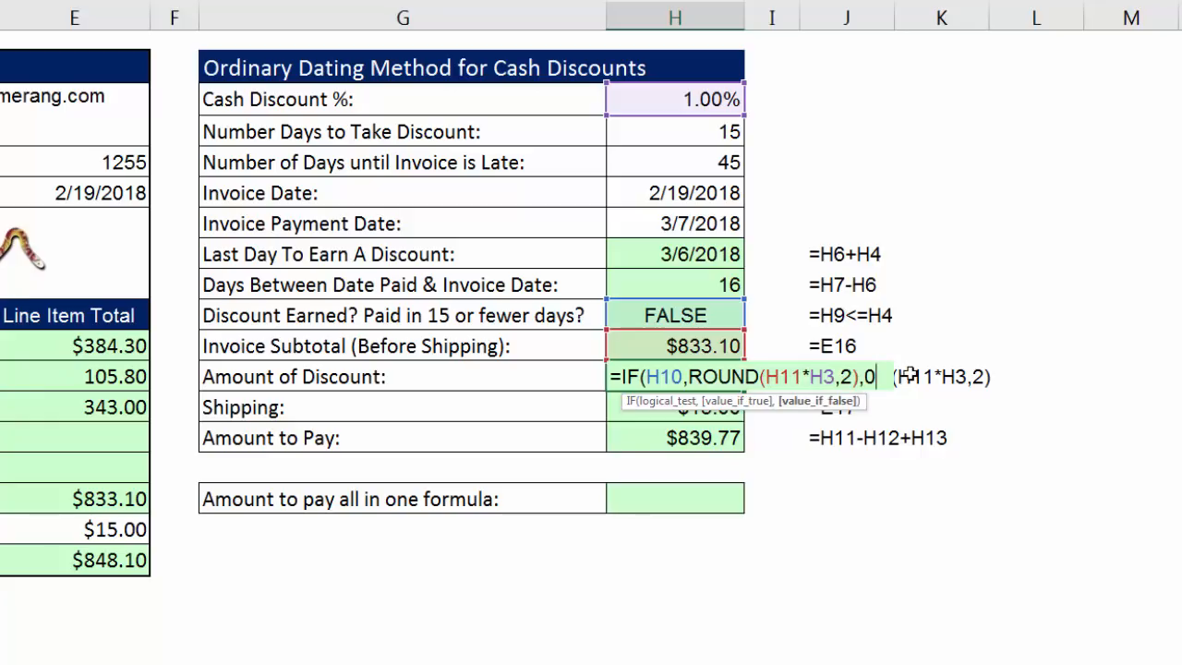
{"action": "key", "text": "ctrl+Return"}
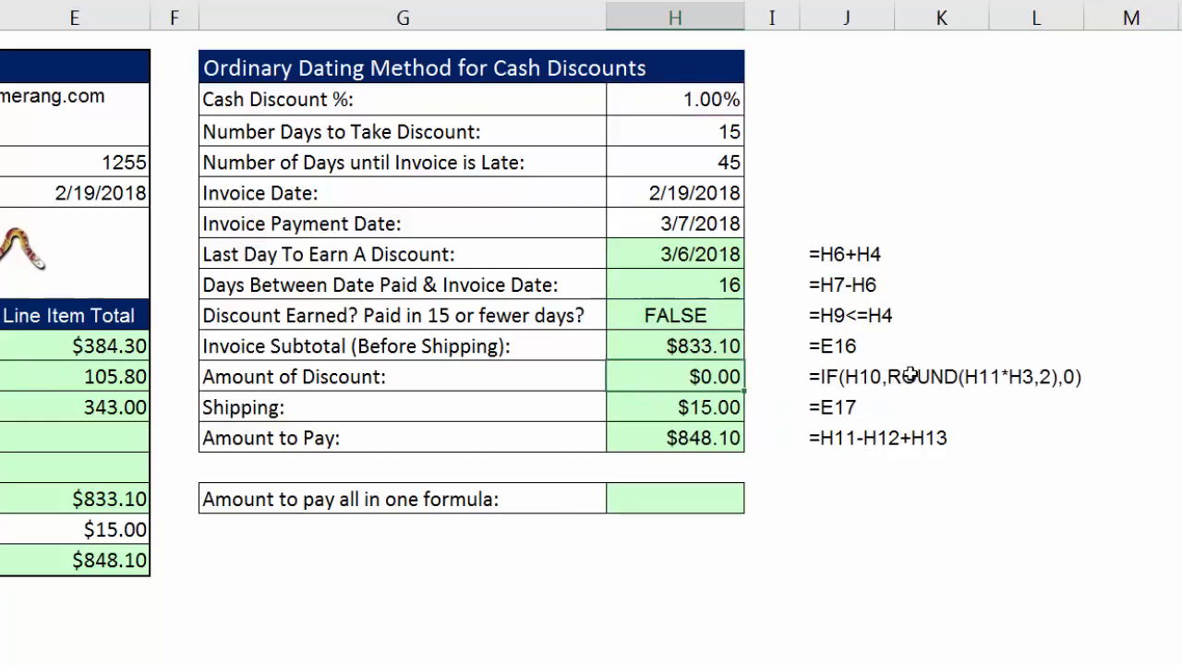
Set the Invoice Payment Date in H7 to 3/5/2018 and check the discount and Amount to Pay results.
{"action": "double_click", "coordinate": [677, 216]}
{"action": "double_click", "coordinate": [683, 223]}
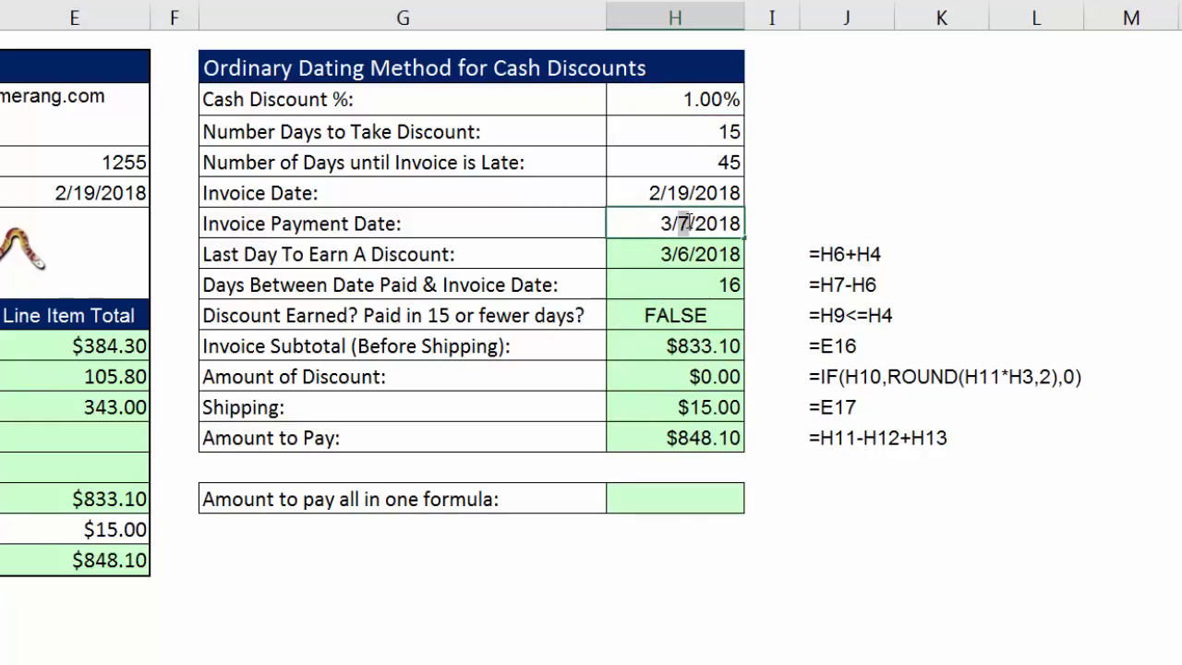
{"action": "type", "text": "5"}
{"action": "key", "text": "ctrl+Return"}
{"action": "key", "text": "Down"}
{"action": "key", "text": "Down"}
{"action": "key", "text": "Down"}
{"action": "key", "text": "Down"}
{"action": "key", "text": "Down"}
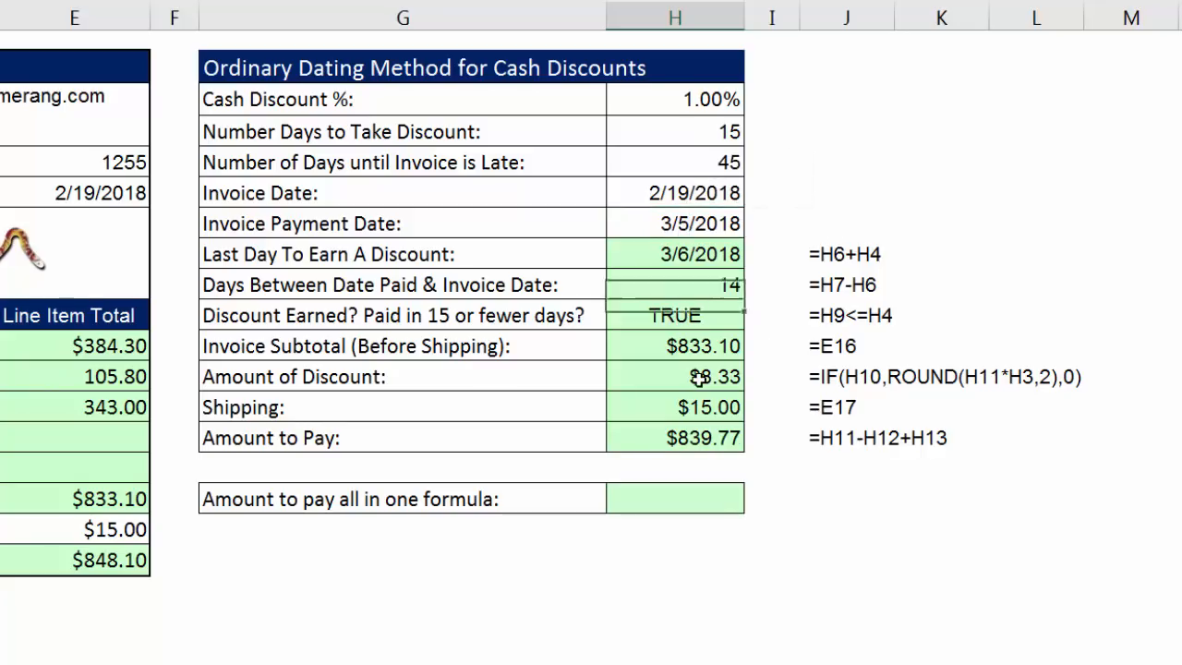
{"action": "left_click", "coordinate": [696, 439]}
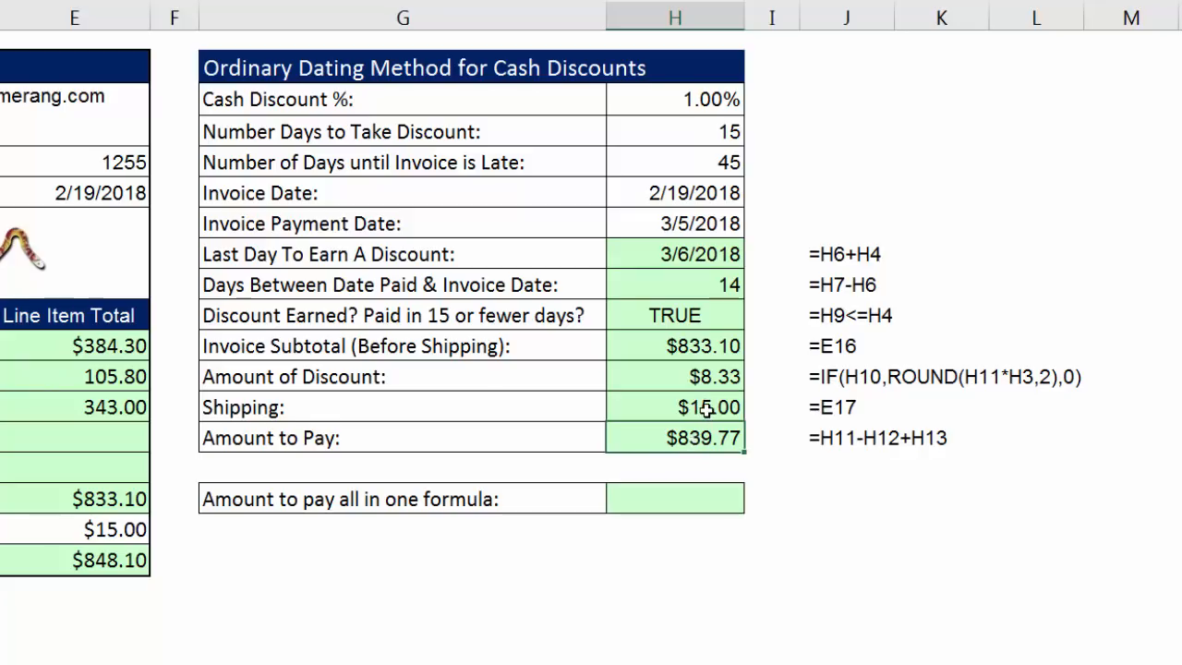
{"action": "left_click", "coordinate": [709, 381]}
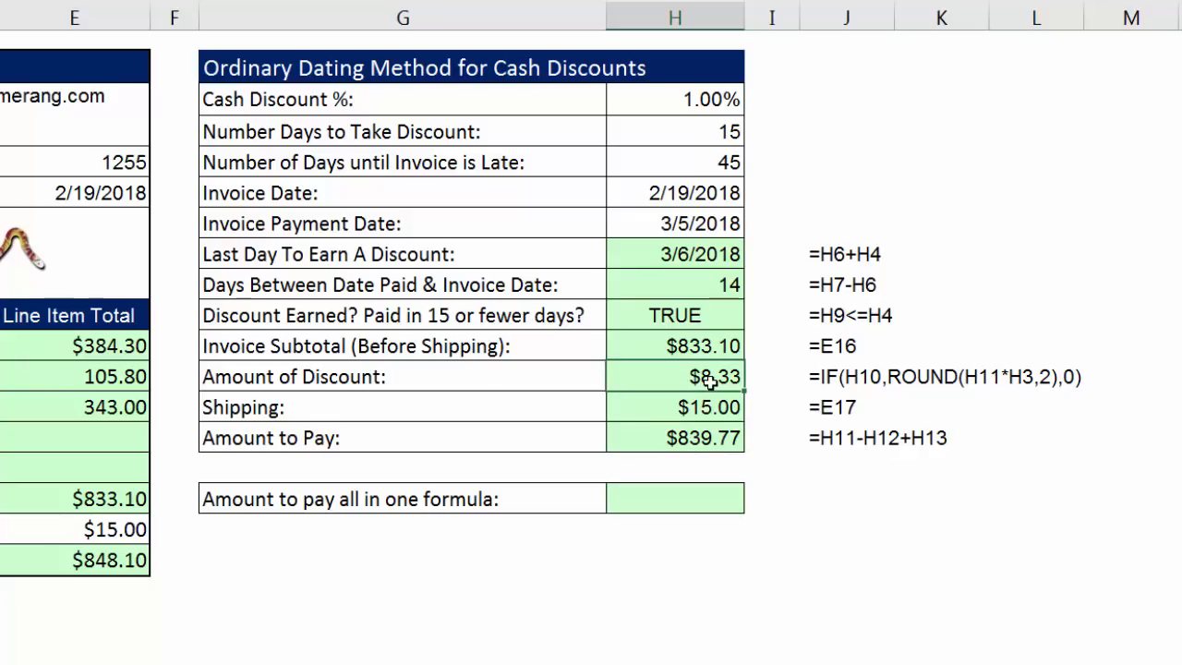
Examine the Amount to Pay formula in H14 and the cells it references before building the single-formula version in H16.
{"action": "left_click", "coordinate": [689, 502]}
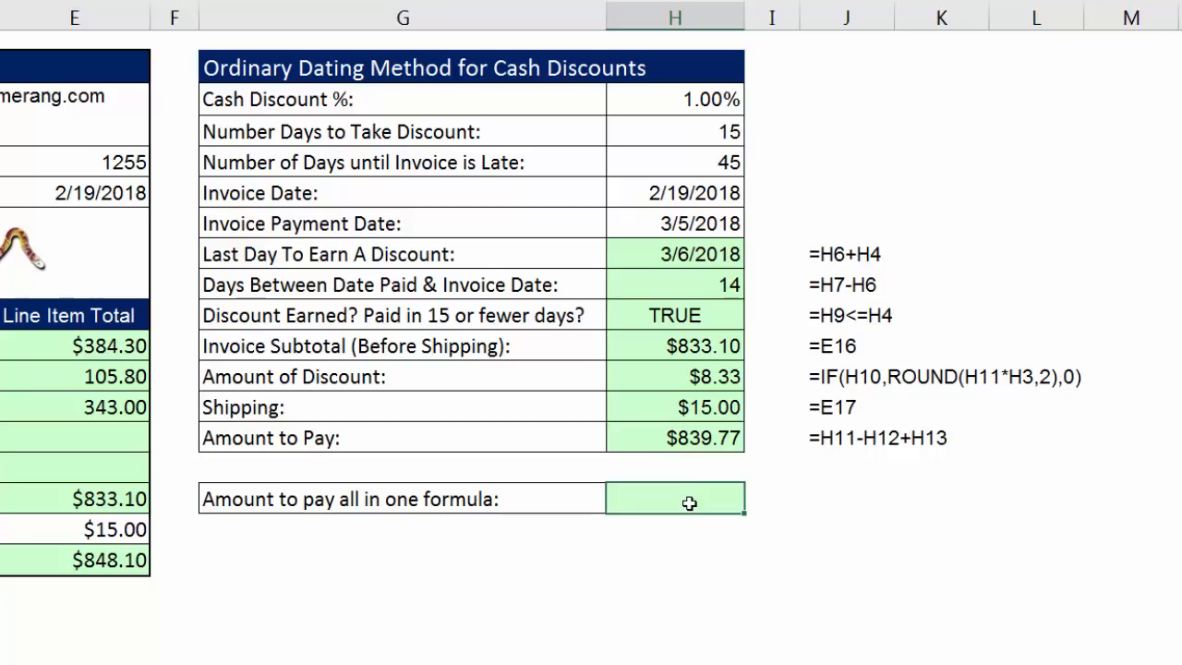
{"action": "key", "text": "Up"}
{"action": "key", "text": "Up"}
{"action": "key", "text": "Up"}
{"action": "key", "text": "Down"}
{"action": "key", "text": "Down"}
{"action": "key", "text": "Down"}
{"action": "left_click", "coordinate": [708, 445]}
{"action": "key", "text": "F2"}
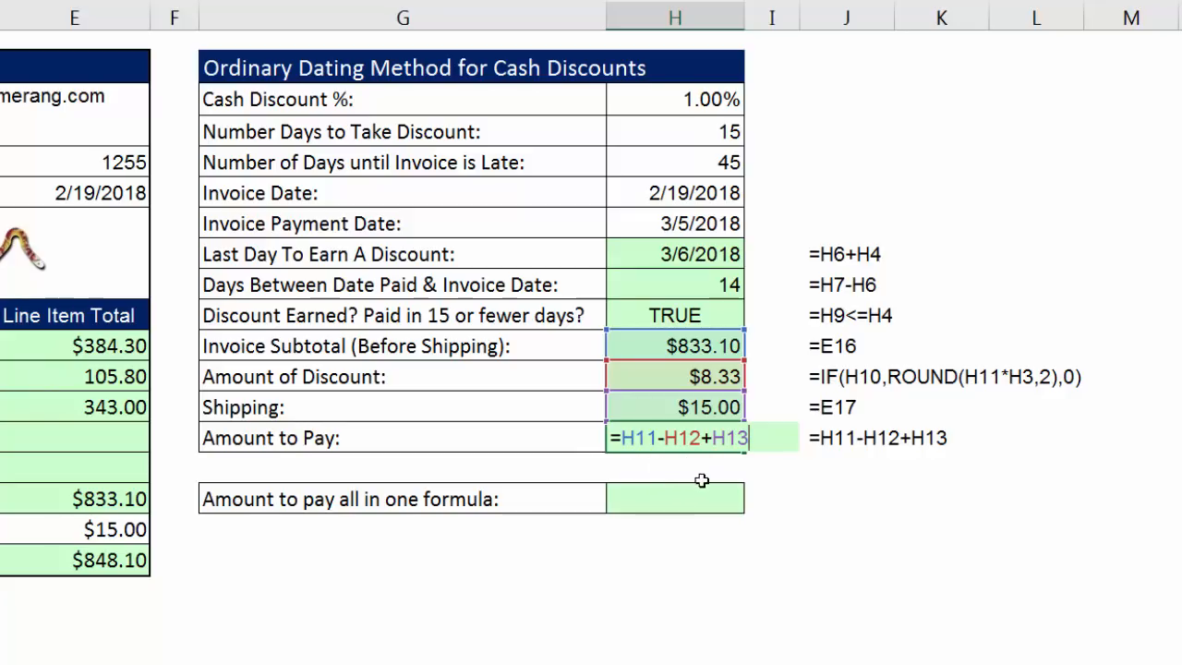
{"action": "key", "text": "Return"}
{"action": "key", "text": "Down"}
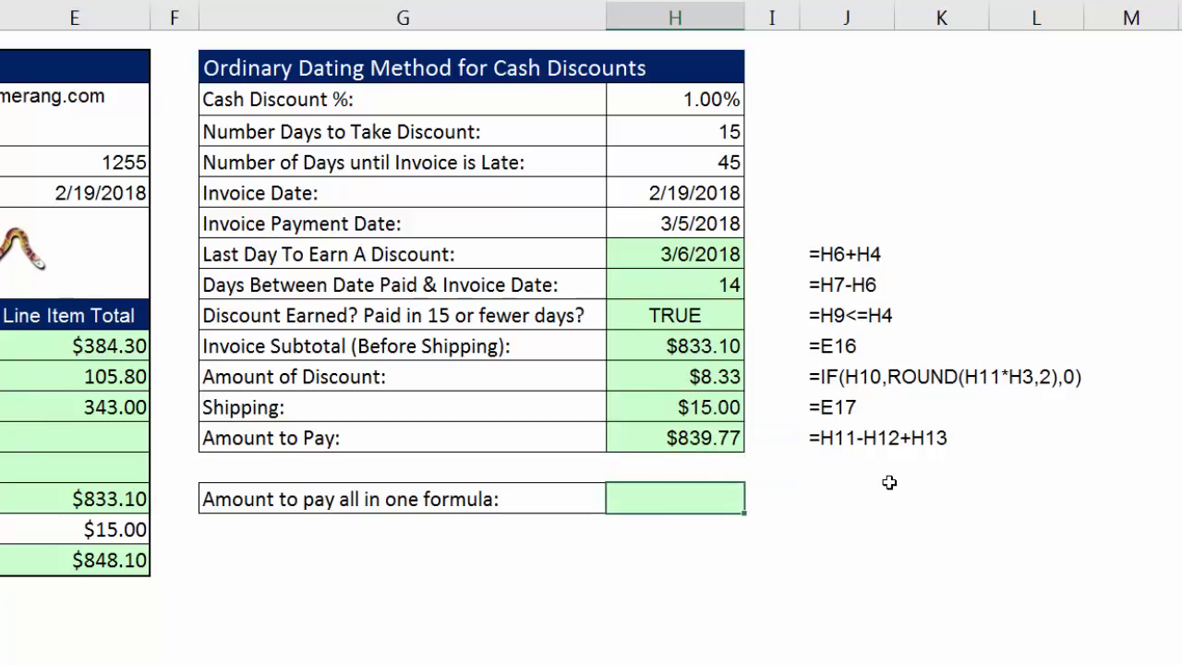
Calculate the rounded discount from the invoice subtotal and discount rate in H16 with =ROUND(E16*H3,2).
{"action": "type", "text": "=roun"}
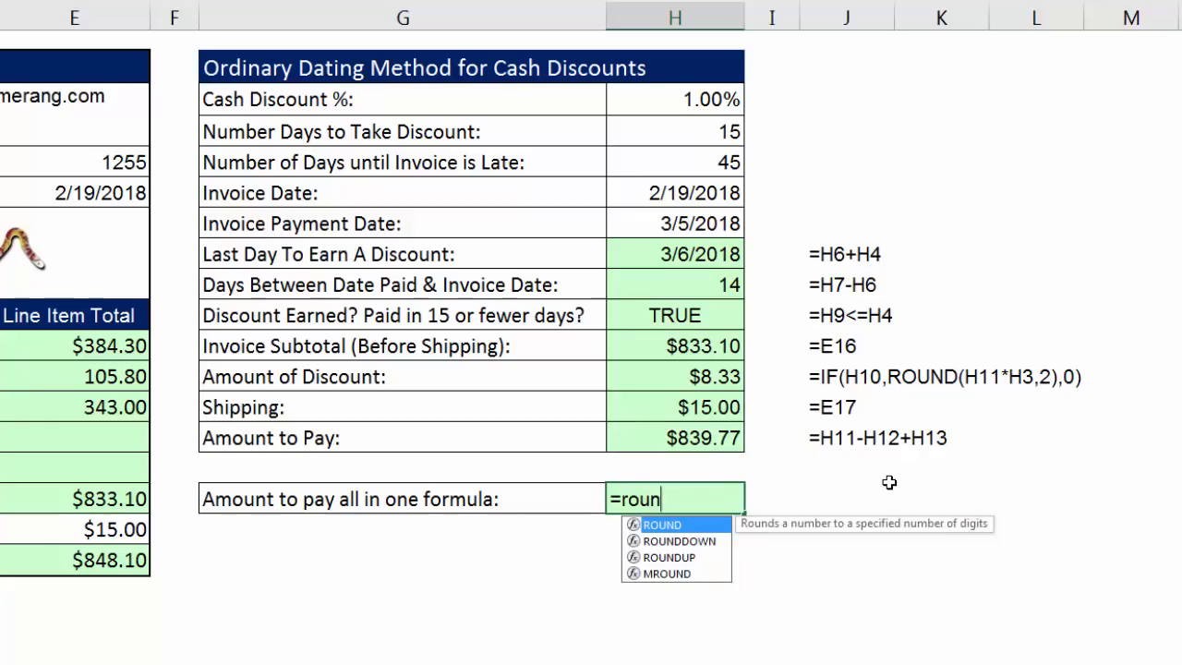
{"action": "key", "text": "Tab"}
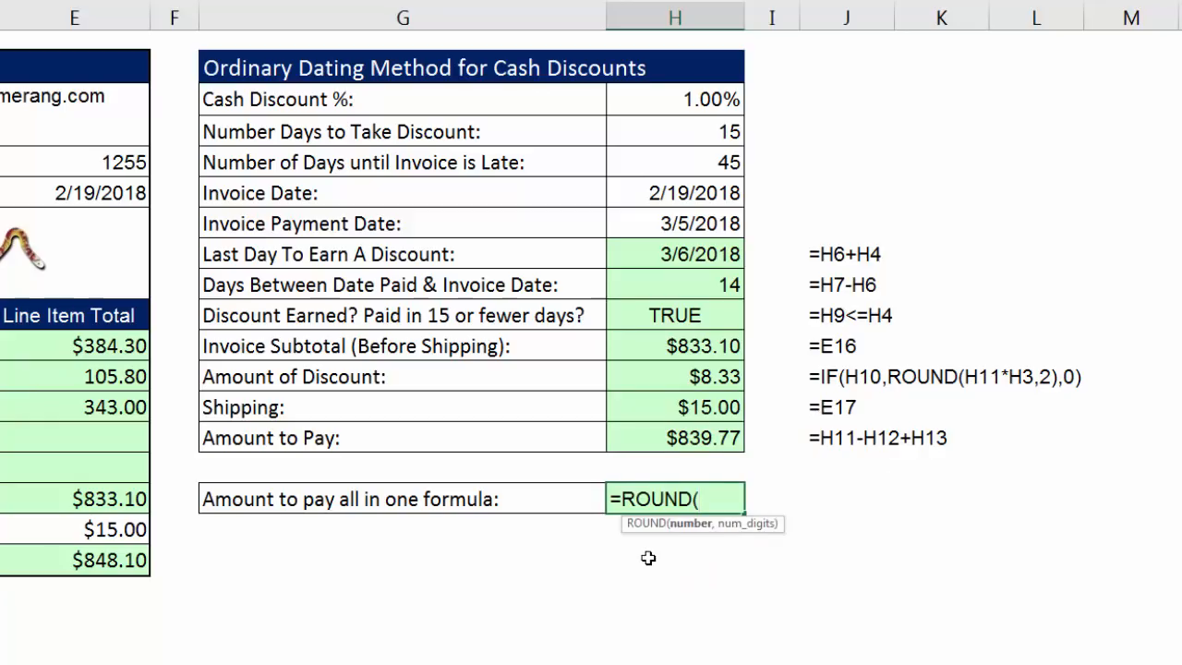
{"action": "left_click", "coordinate": [109, 499]}
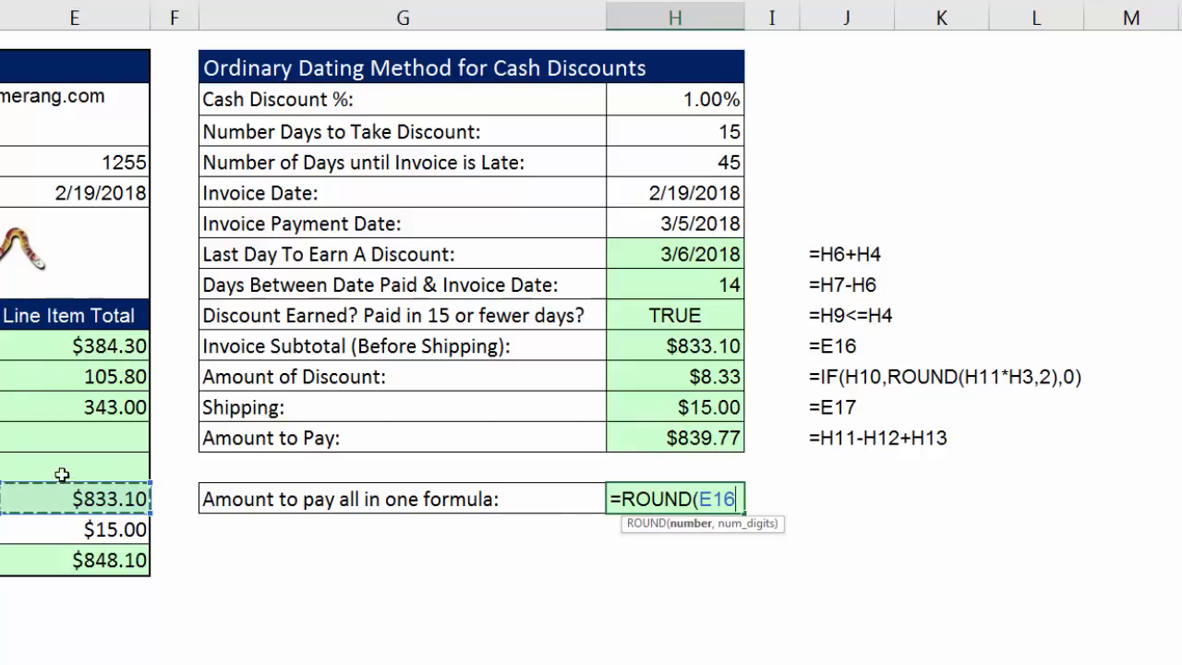
{"action": "type", "text": "*"}
{"action": "left_click", "coordinate": [697, 95]}
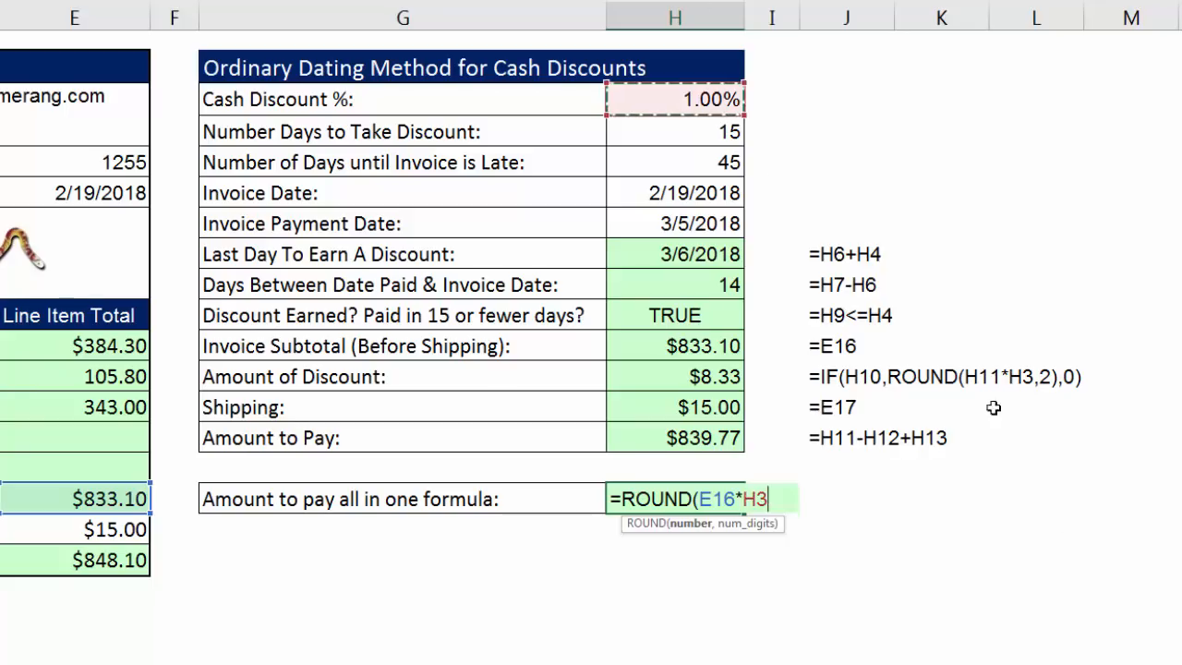
{"action": "type", "text": ",2"}
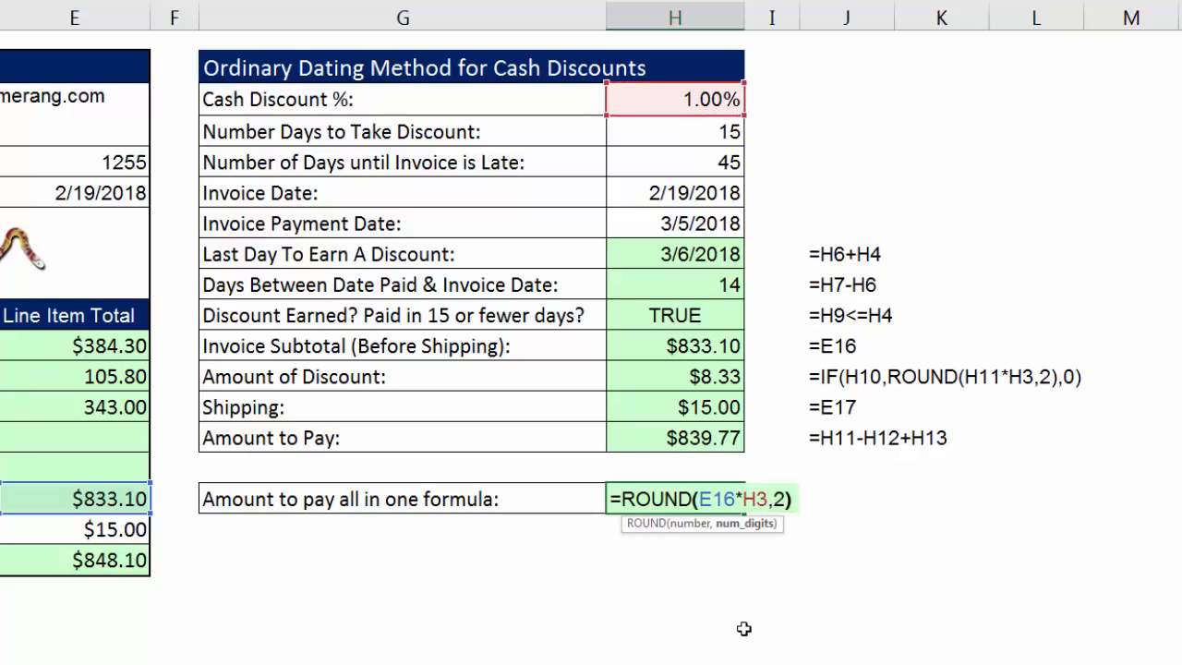
{"action": "type", "text": ")"}
{"action": "key", "text": "ctrl+Return"}
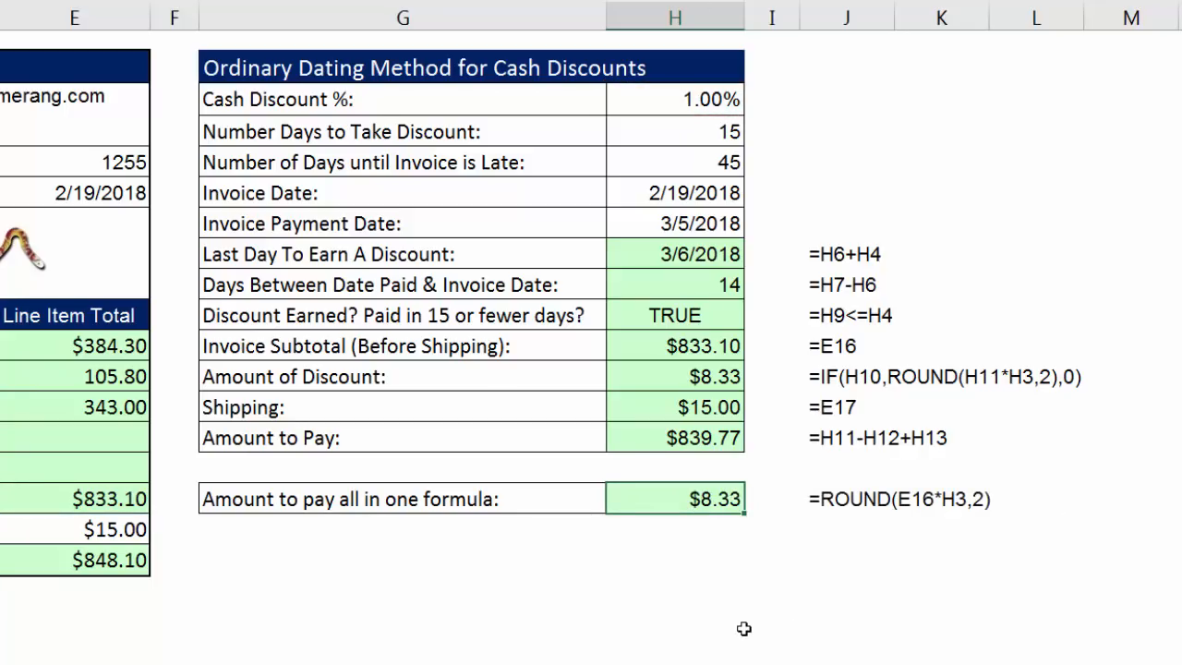
Insert an IF function before ROUND in the H16 formula, with the logical test H7-H6<=H4.
{"action": "key", "text": "F2"}
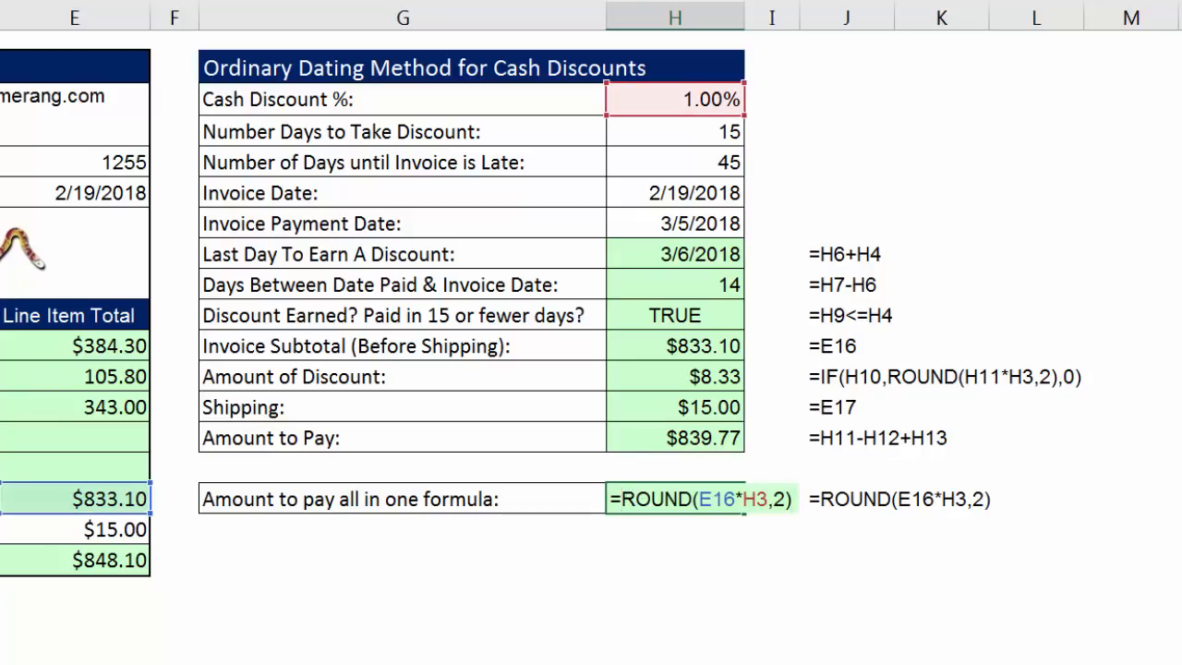
{"action": "left_click", "coordinate": [622, 499]}
{"action": "type", "text": "IF("}
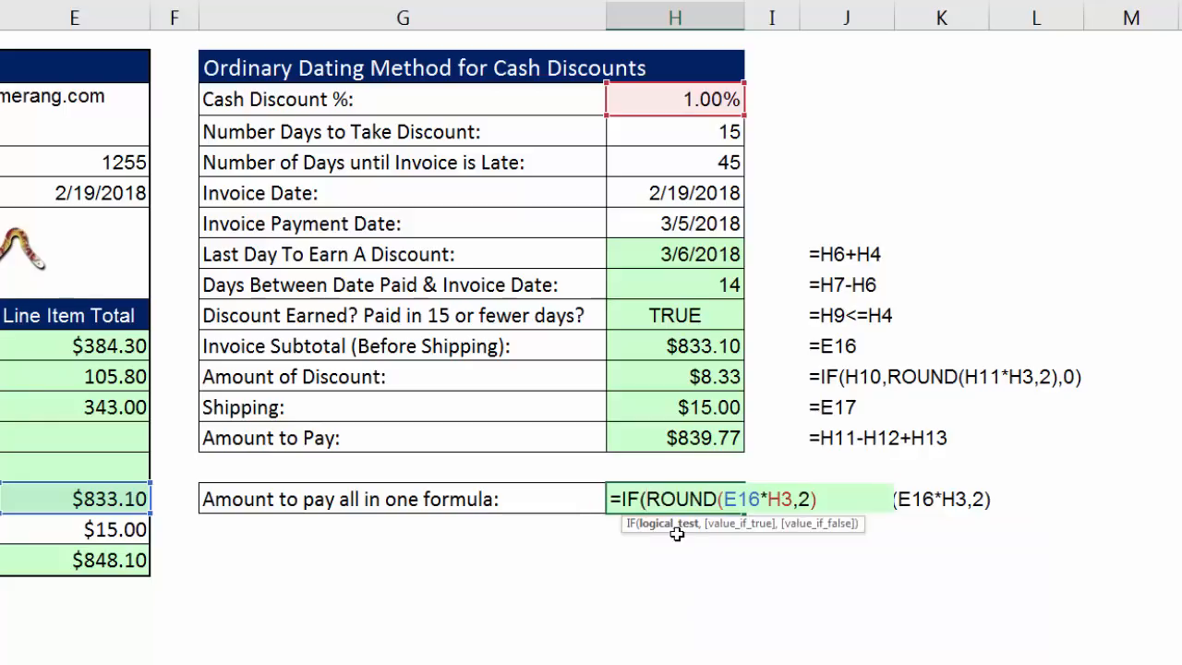
{"action": "left_click", "coordinate": [669, 228]}
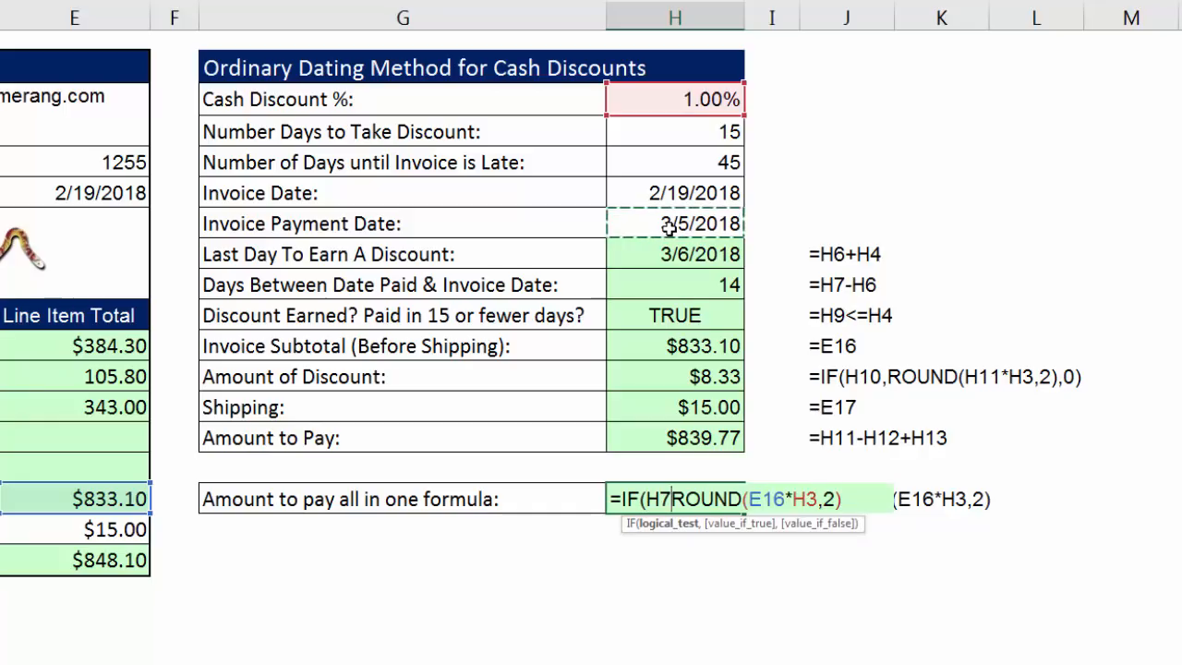
{"action": "type", "text": "-"}
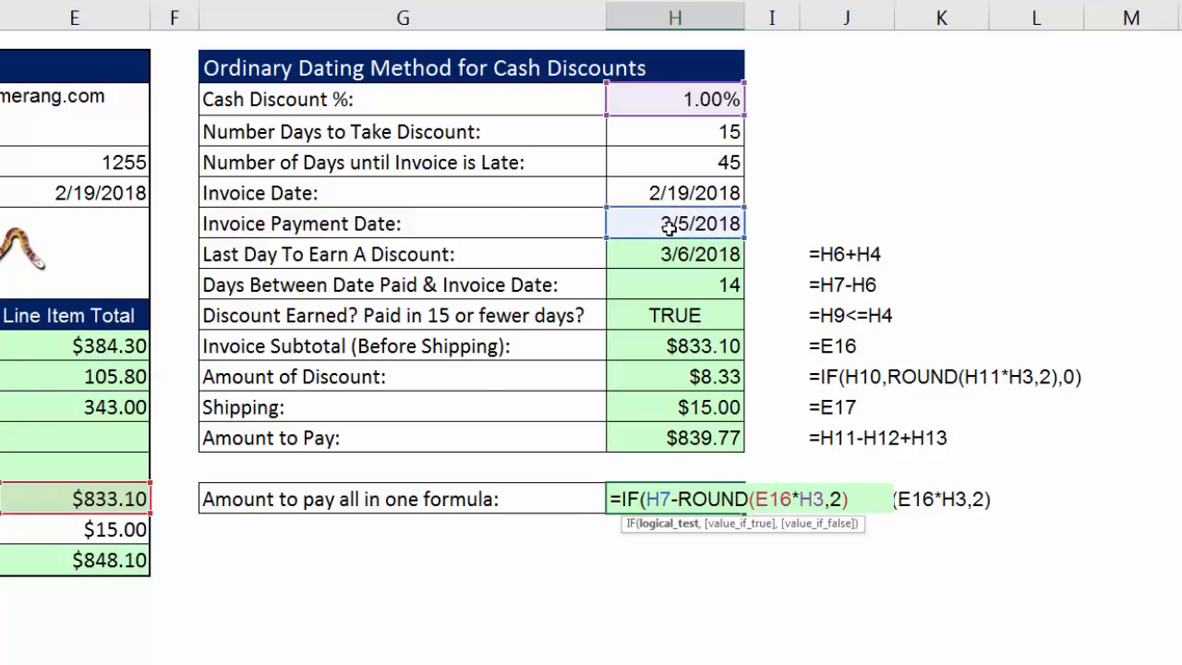
{"action": "left_click", "coordinate": [673, 196]}
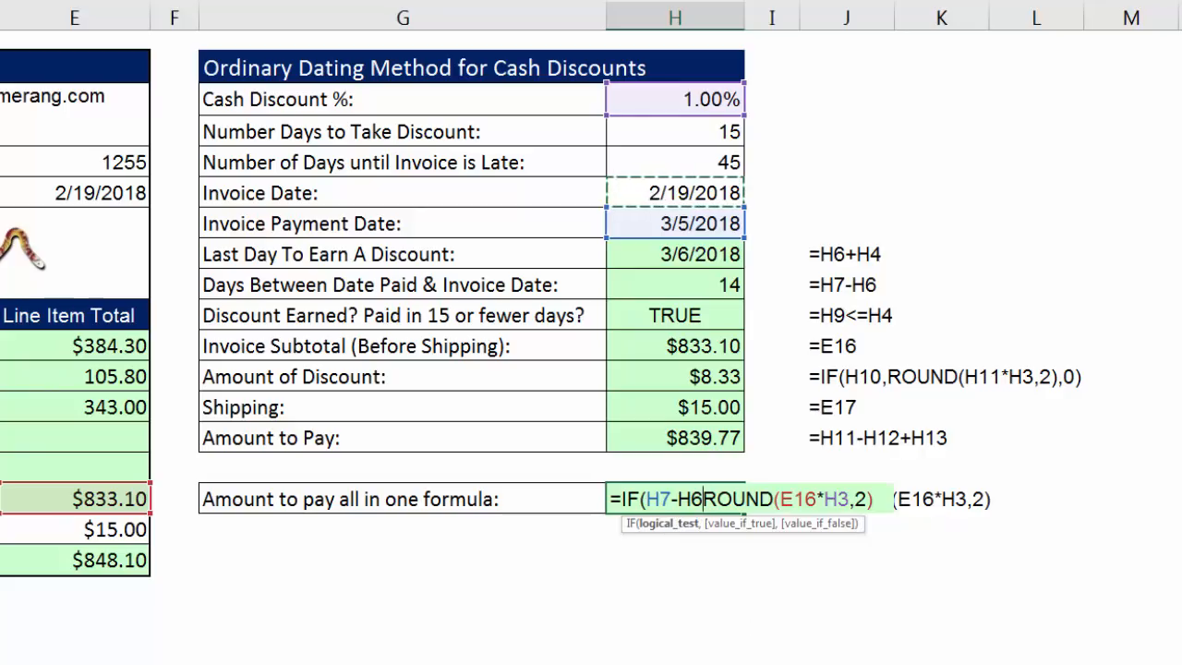
{"action": "type", "text": "<="}
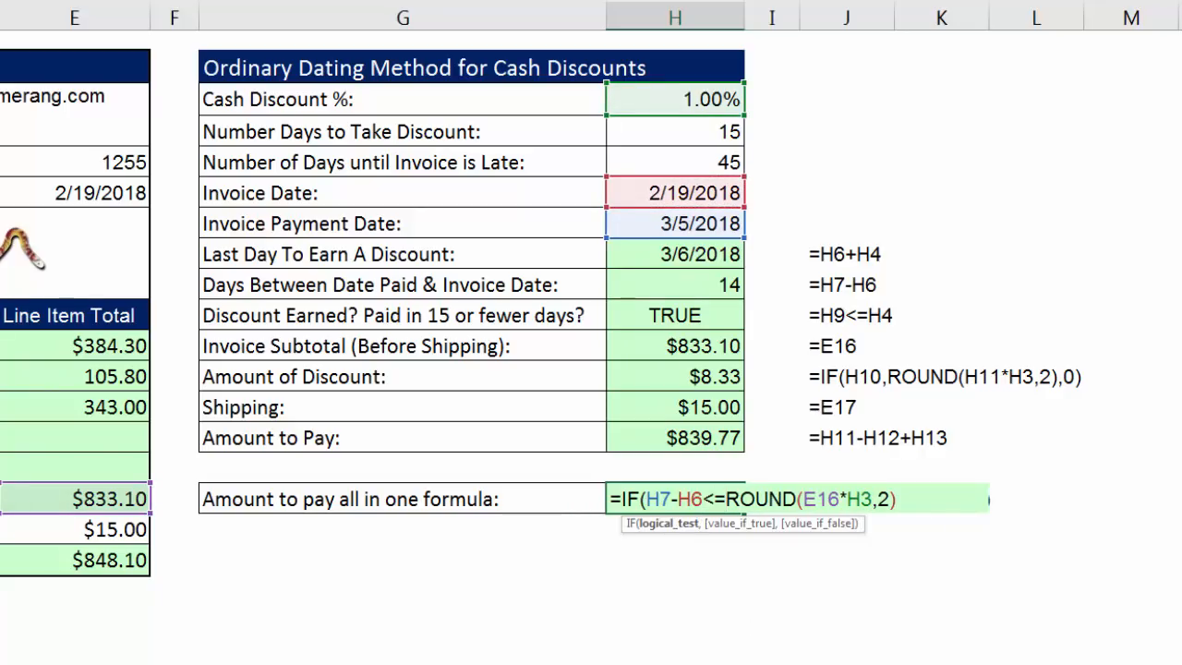
{"action": "left_click", "coordinate": [704, 139]}
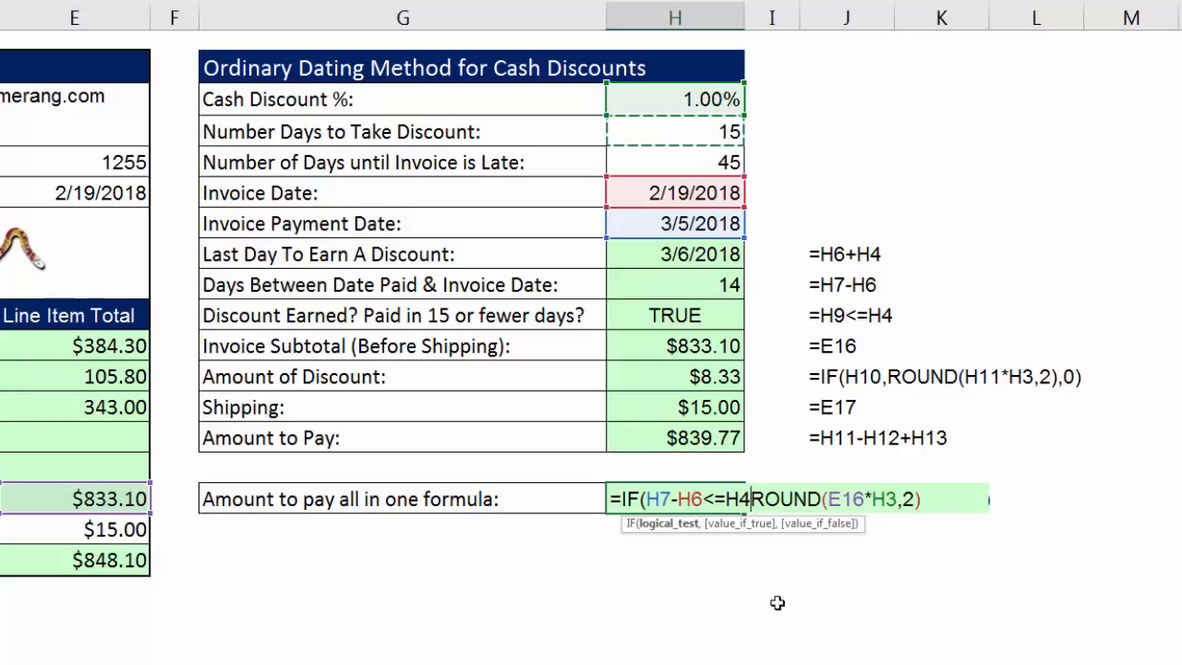
{"action": "type", "text": ","}
Complete the IF in H16 with 0 as the value if false, making it =IF(H7-H6<=H4,ROUND(E16*H3,2),0).
{"action": "left_click", "coordinate": [681, 524]}
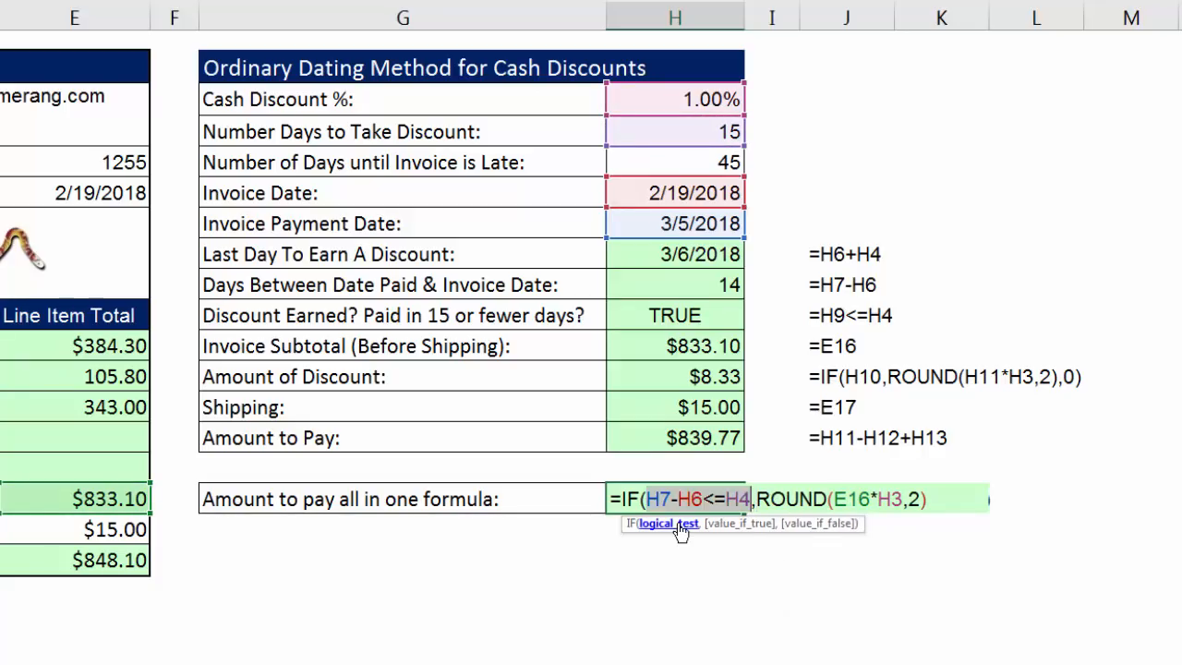
{"action": "left_click", "coordinate": [730, 526]}
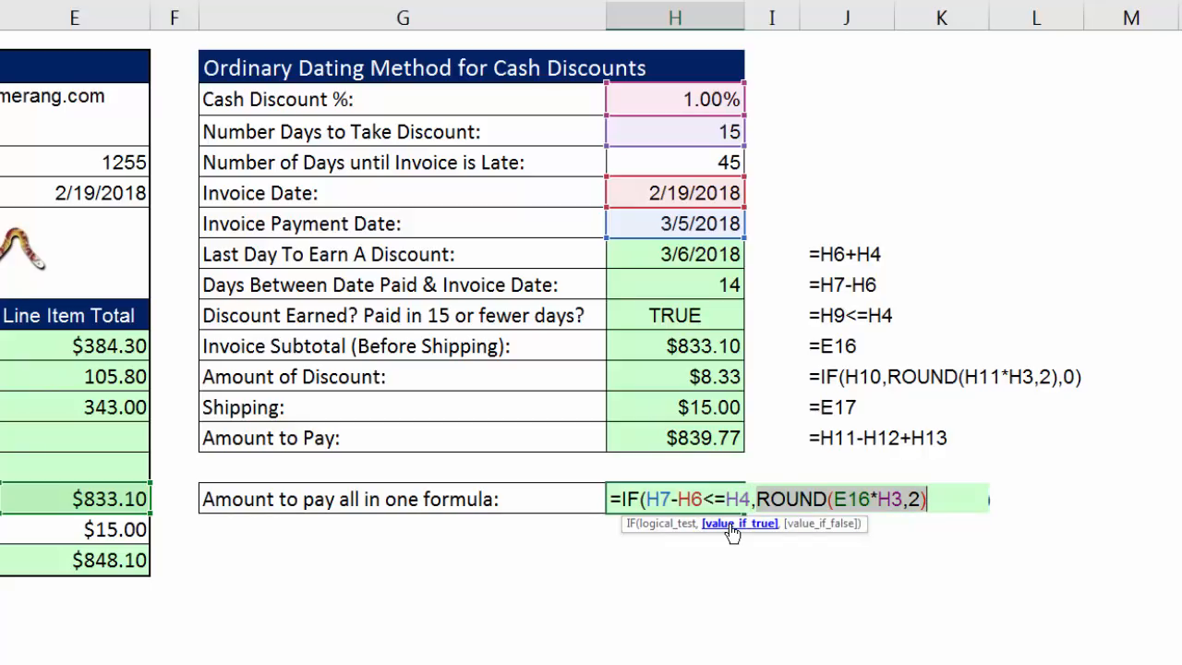
{"action": "left_click", "coordinate": [955, 494]}
{"action": "type", "text": ","}
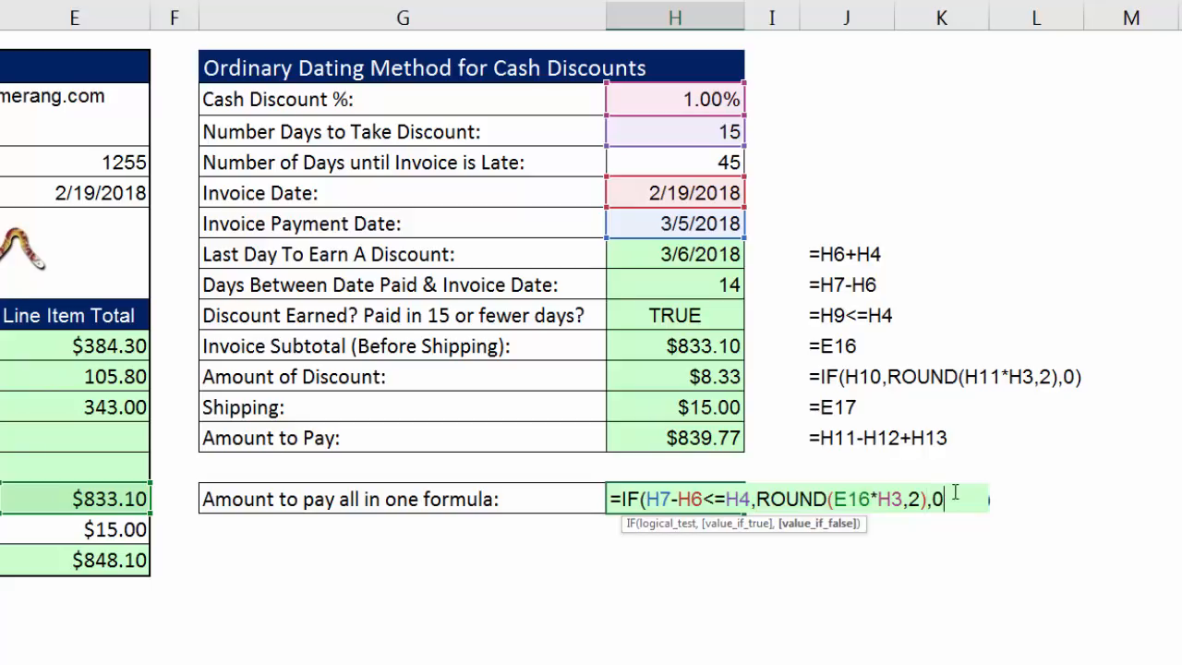
{"action": "type", "text": "0)"}
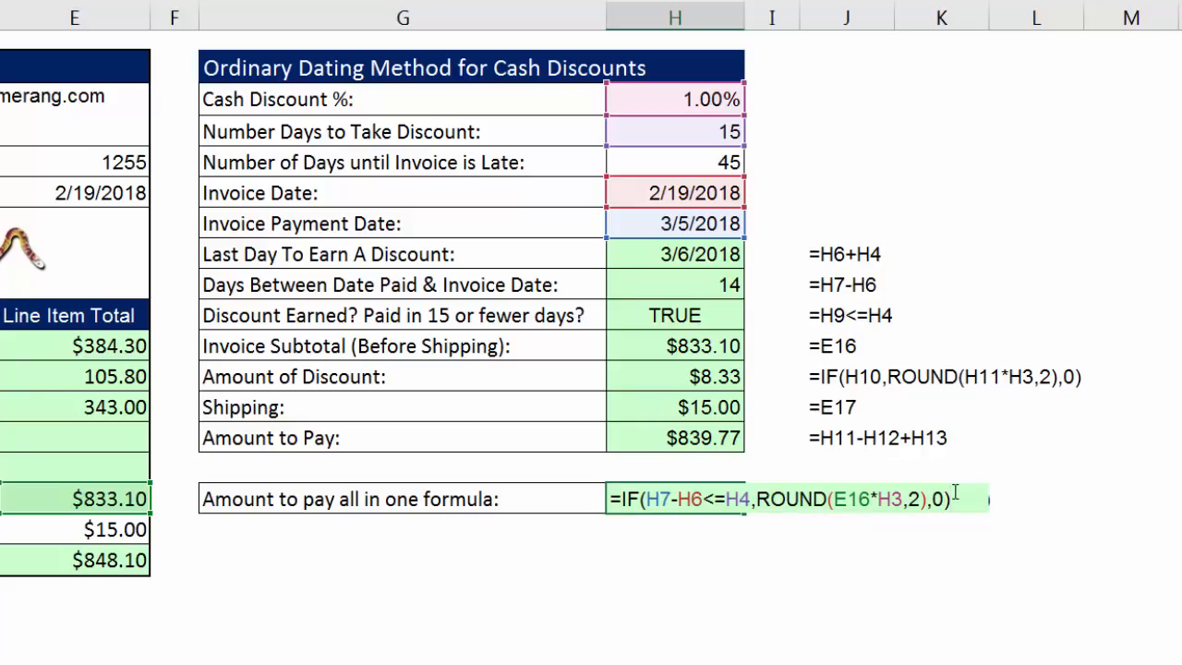
{"action": "key", "text": "ctrl+Return"}
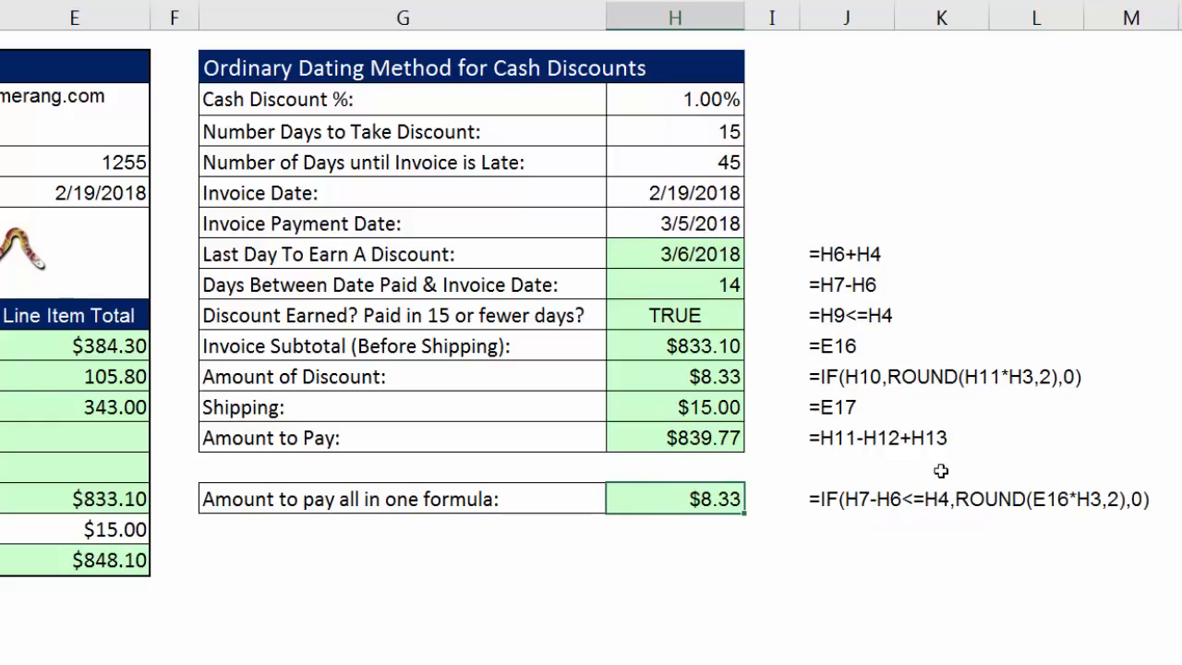
Test the H16 discount formula by setting the Invoice Payment Date in H7 to 3/7/2018.
{"action": "left_click", "coordinate": [677, 223]}
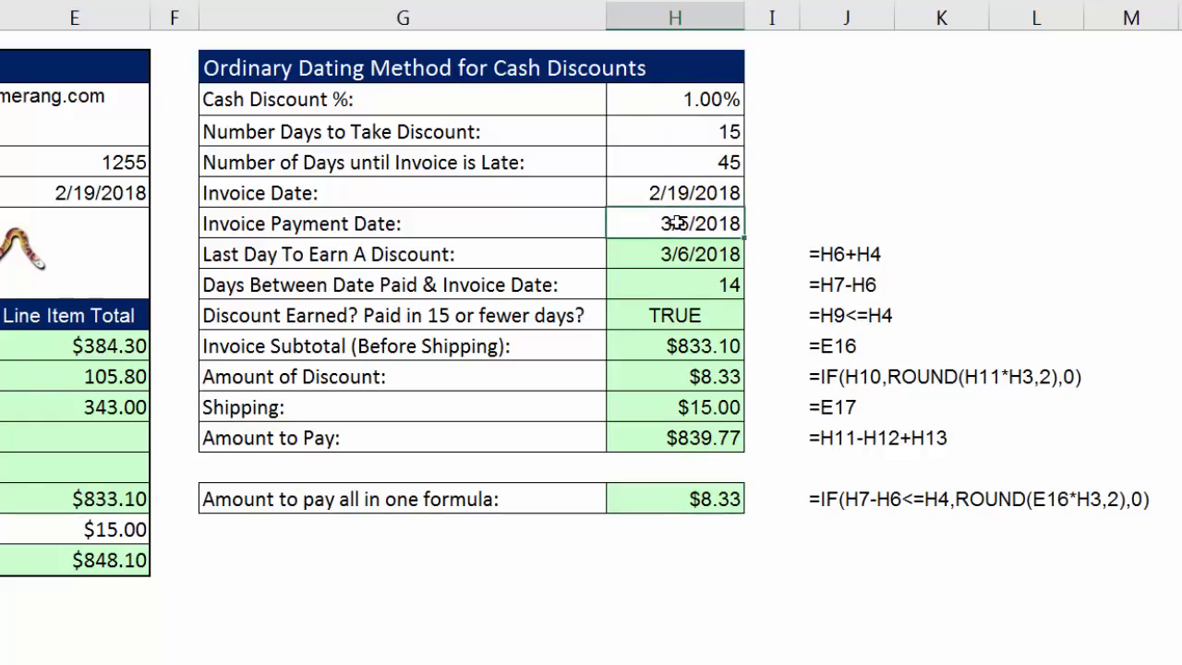
{"action": "left_click_drag", "start_coordinate": [681, 223], "coordinate": [690, 223]}
{"action": "type", "text": "7"}
{"action": "key", "text": "ctrl+Return"}
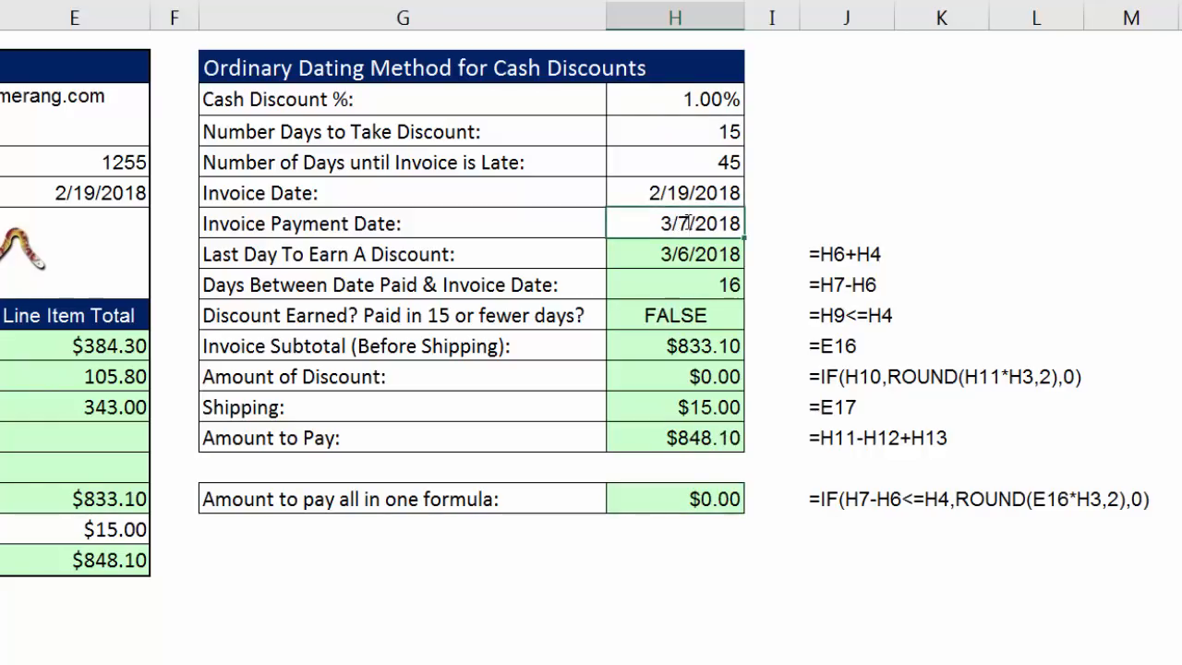
Extend H16 to subtract the discount from the subtotal and add shipping, making it =E16-IF(H7-H6<=H4,ROUND(E16*H3,2),0)+E17.
{"action": "double_click", "coordinate": [704, 438]}
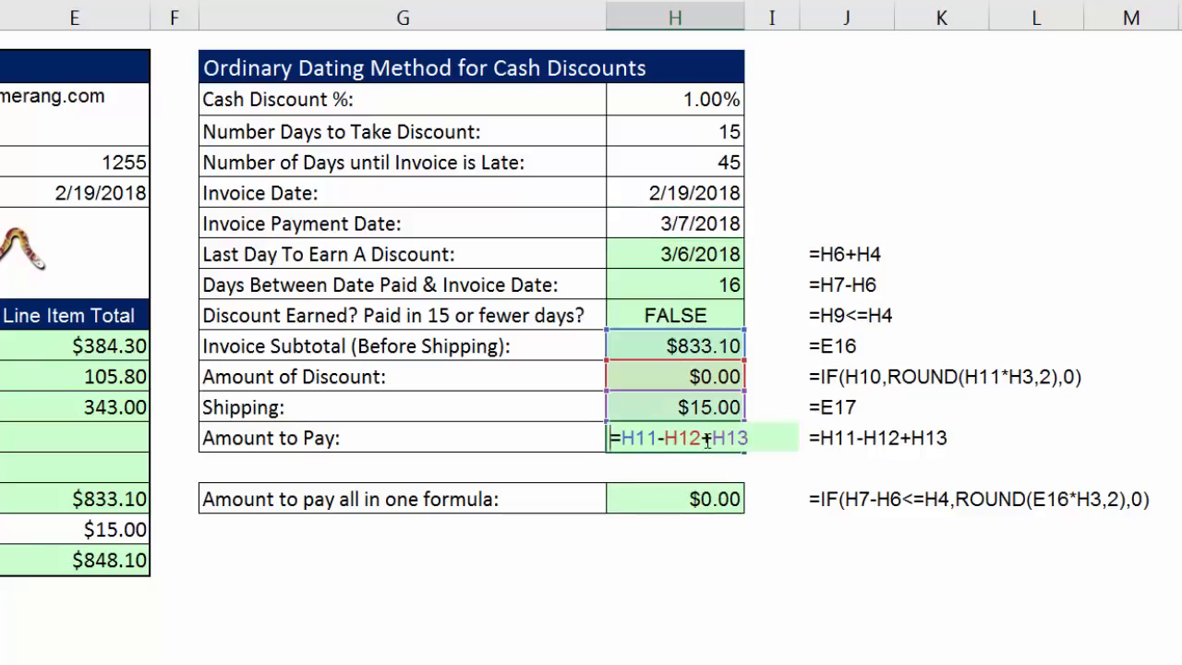
{"action": "double_click", "coordinate": [686, 438]}
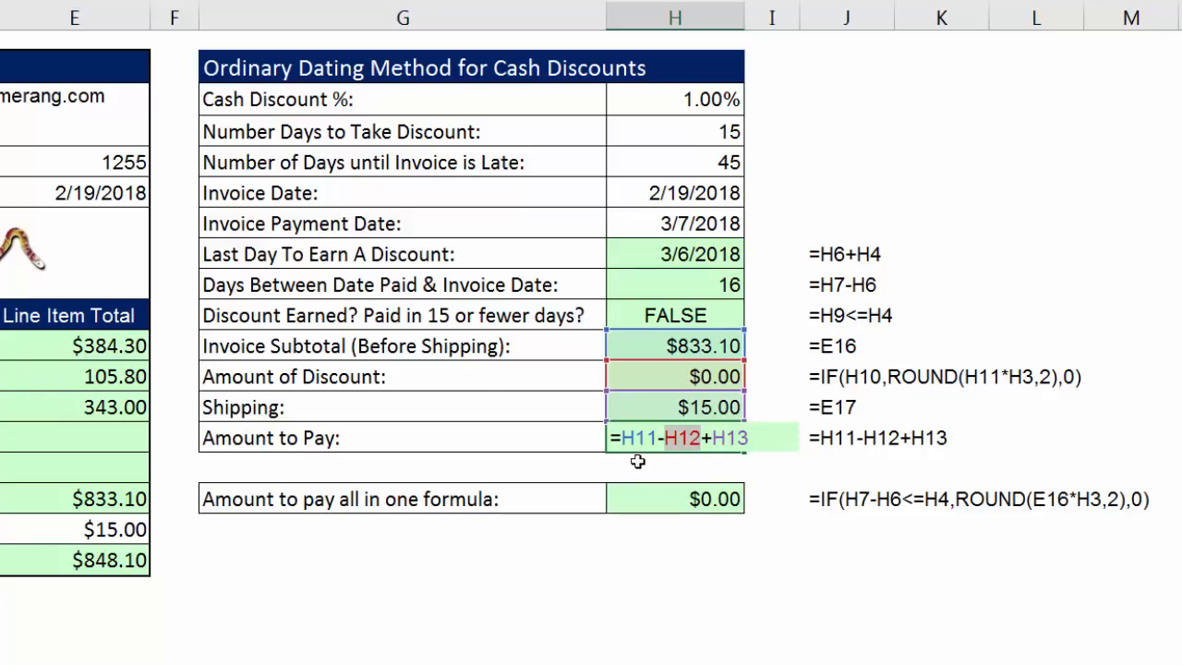
{"action": "left_click", "coordinate": [702, 499]}
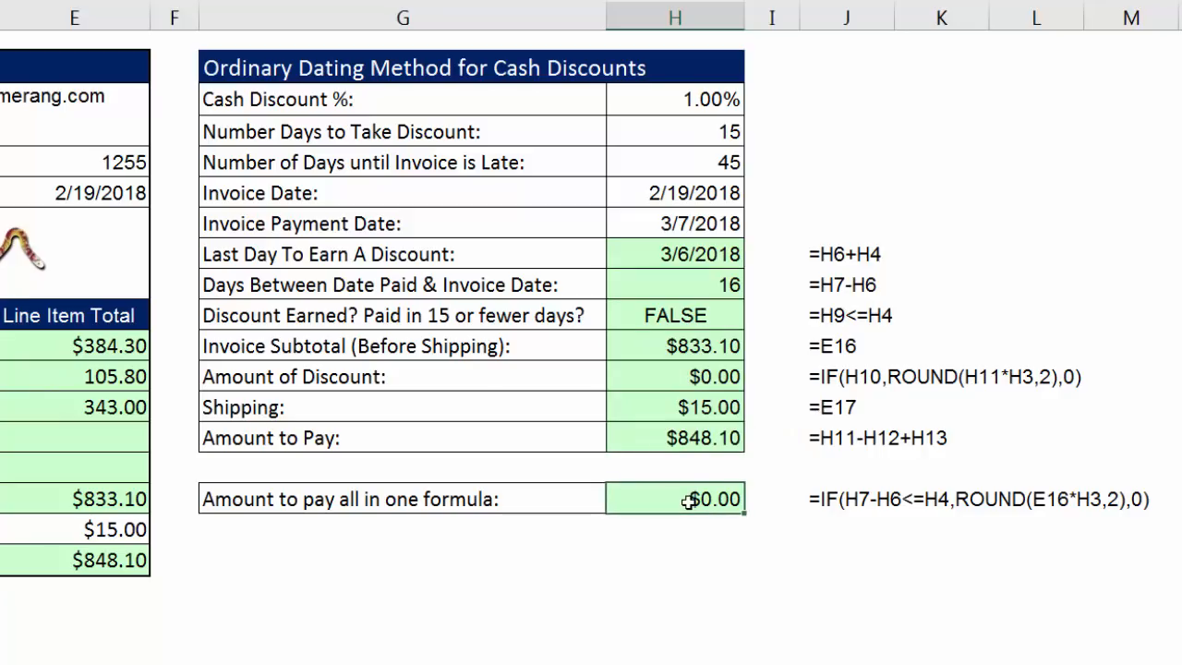
{"action": "key", "text": "F2"}
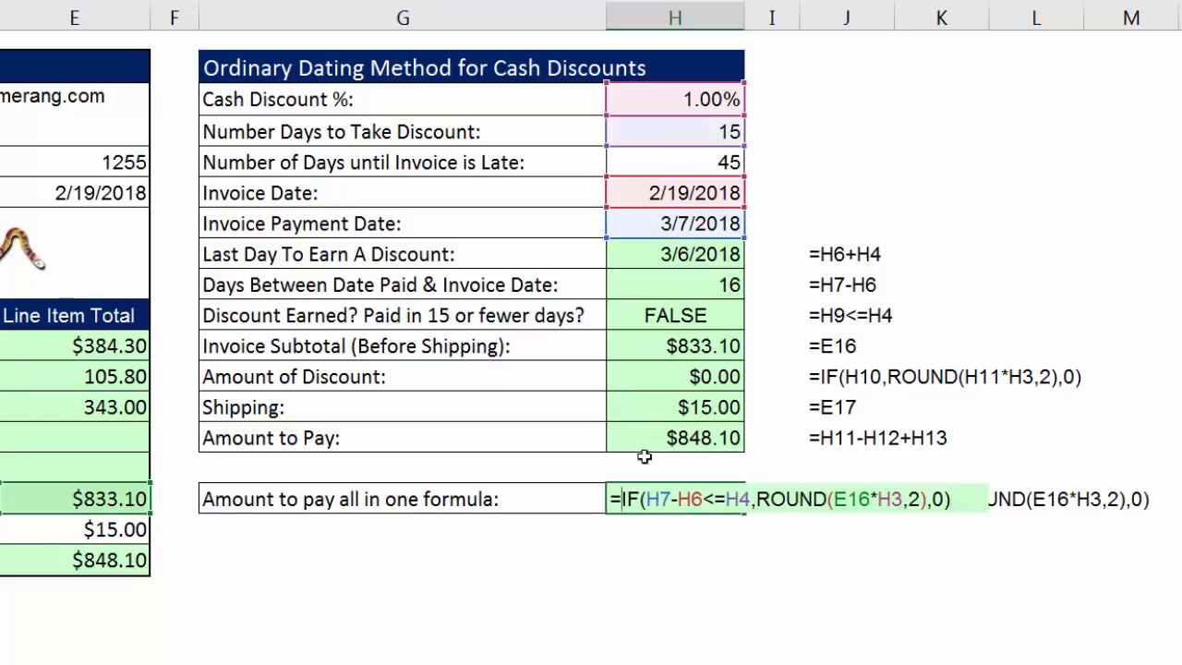
{"action": "key", "text": "Home"}
{"action": "key", "text": "Right"}
{"action": "left_click", "coordinate": [117, 496]}
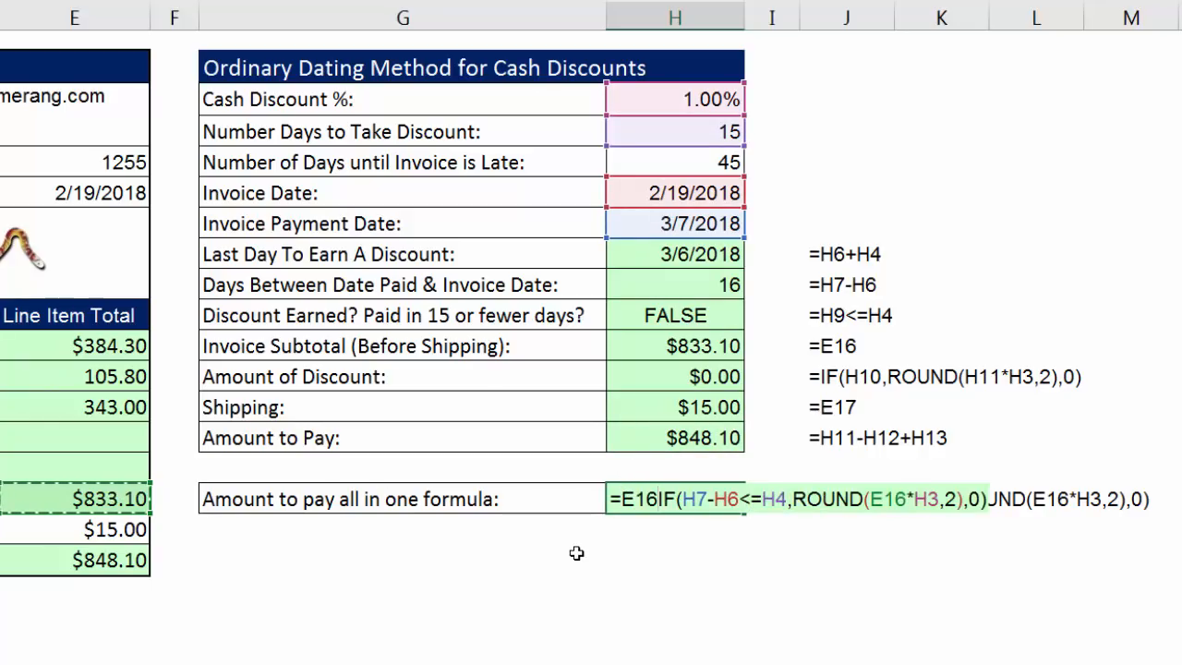
{"action": "type", "text": "-"}
{"action": "left_click_drag", "start_coordinate": [665, 499], "coordinate": [1018, 501]}
{"action": "left_click", "coordinate": [1015, 501]}
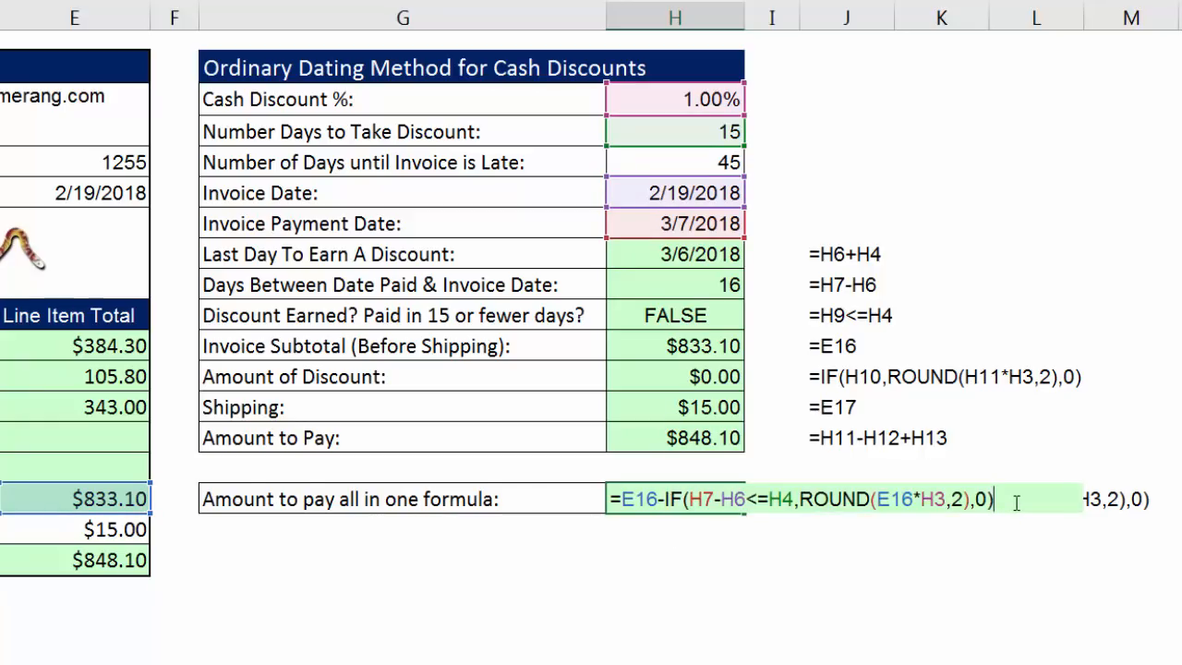
{"action": "type", "text": "+"}
{"action": "left_click", "coordinate": [79, 534]}
{"action": "key", "text": "Return"}
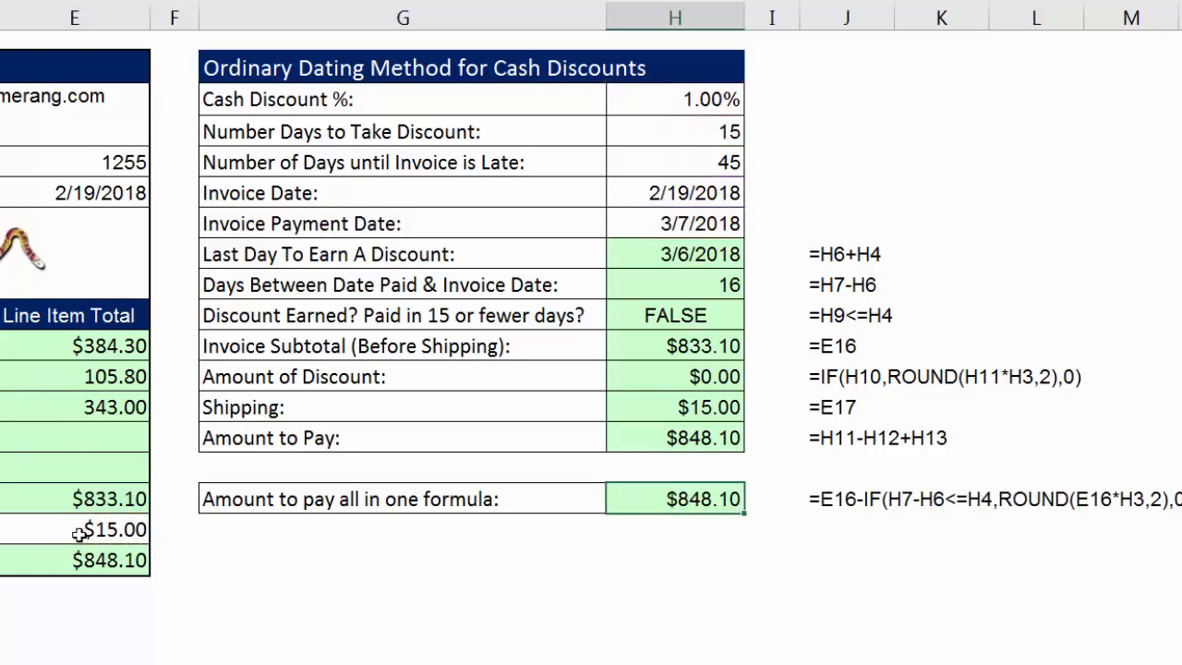
Set the Invoice Payment Date in H7 to 3/5/2018 and compare H16 with the stepwise Amount to Pay.
{"action": "left_click", "coordinate": [677, 225]}
{"action": "left_click_drag", "start_coordinate": [679, 224], "coordinate": [690, 224]}
{"action": "type", "text": "5"}
{"action": "key", "text": "ctrl+Return"}
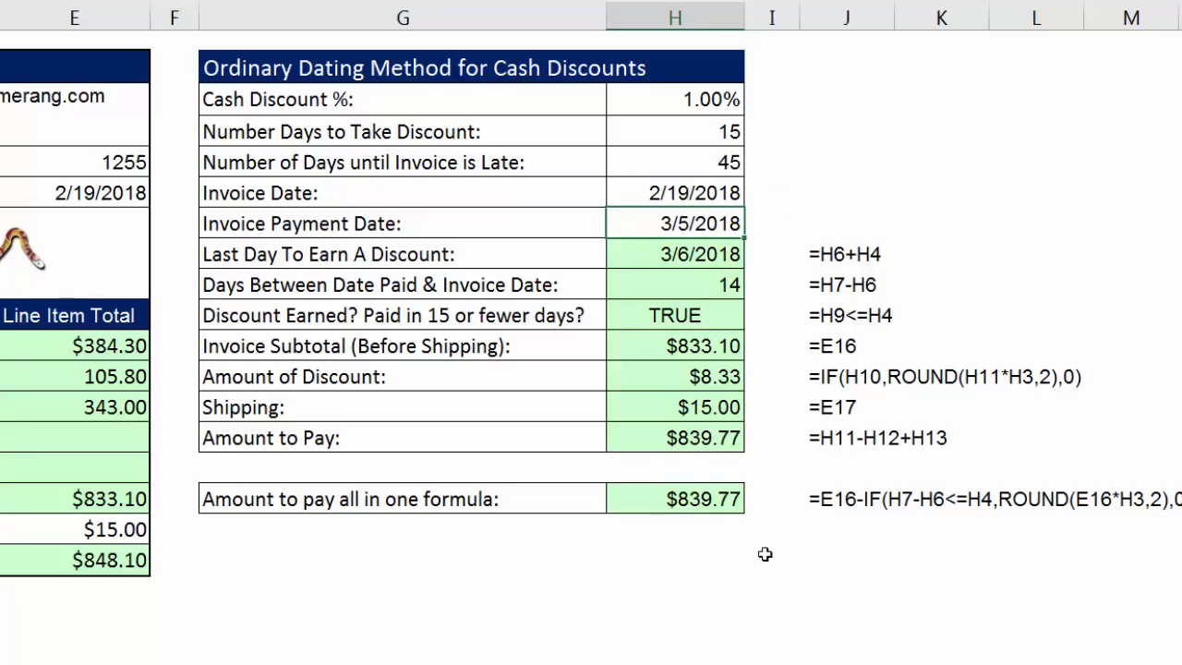
Test H16 without the stepwise cells by clearing G8:L14 and setting the payment date to 3/7/2018, and undo both changes.
{"action": "left_click", "coordinate": [431, 255]}
{"action": "left_click_drag", "start_coordinate": [431, 255], "coordinate": [1057, 433]}
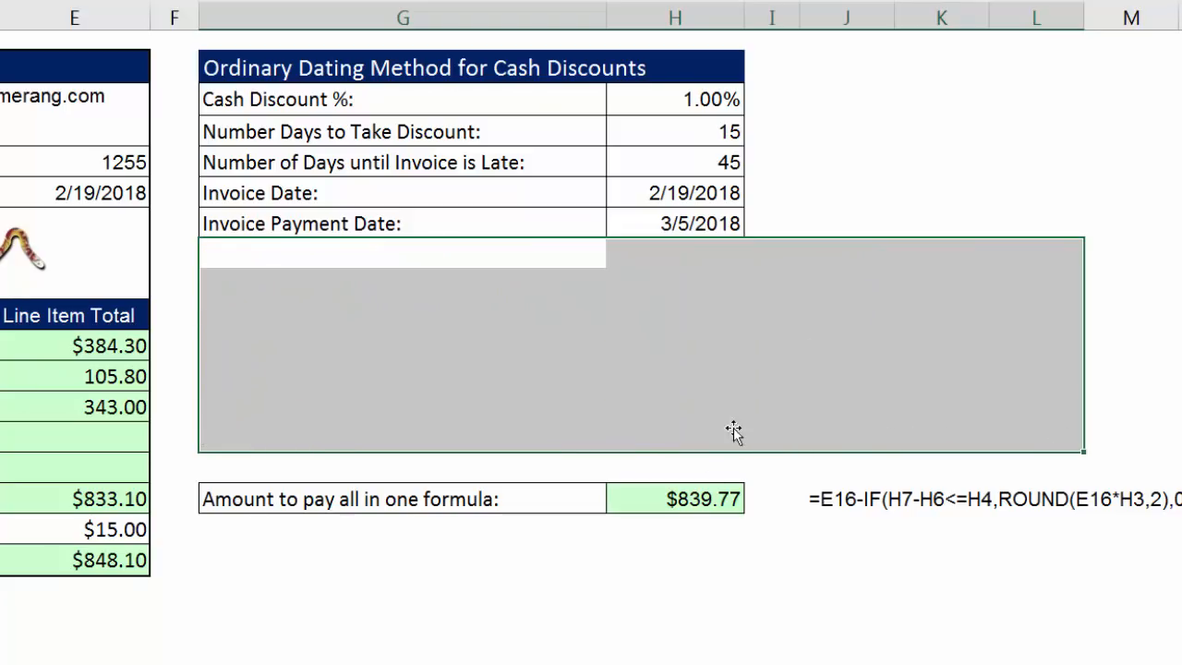
{"action": "left_click", "coordinate": [684, 223]}
{"action": "double_click", "coordinate": [686, 226]}
{"action": "type", "text": "7"}
{"action": "key", "text": "ctrl+Return"}
{"action": "key", "text": "ctrl+z"}
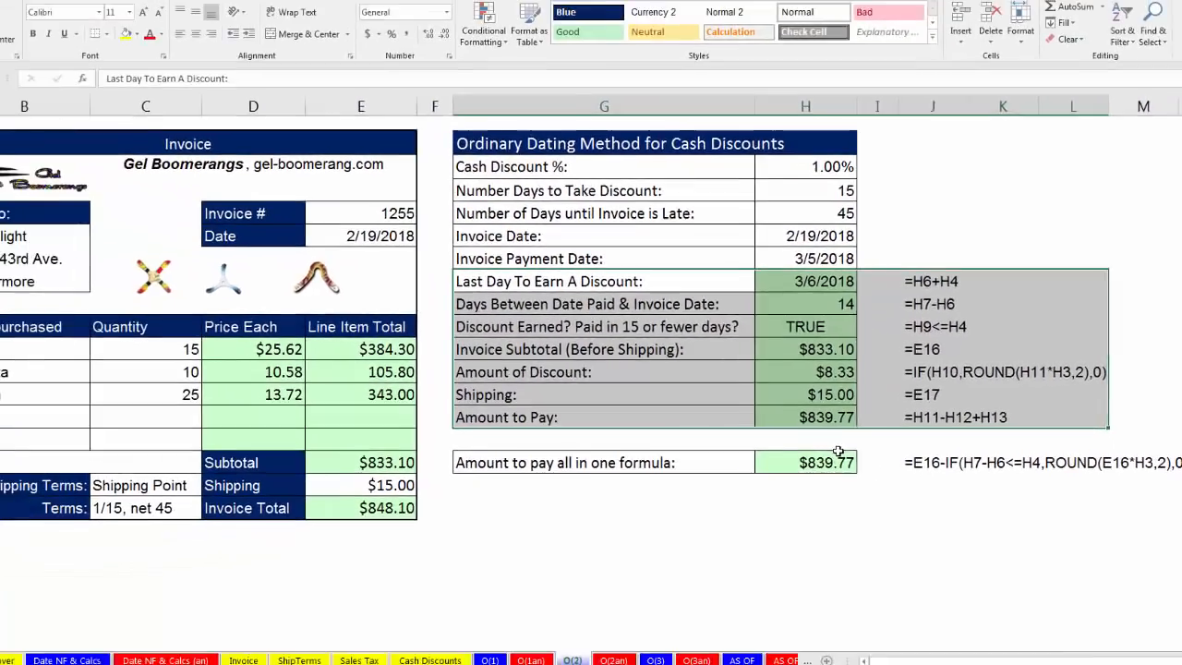
{"action": "left_click", "coordinate": [834, 458]}
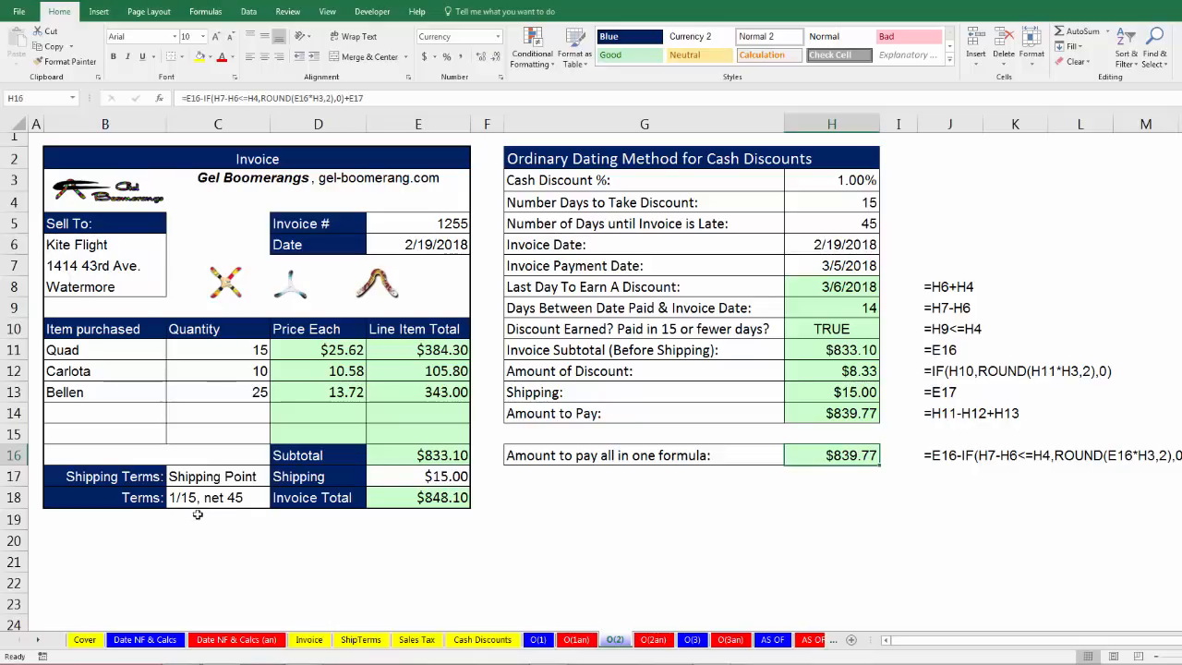
Open the O(3) sheet and examine the two cash discount percentages and their day limits in H6:H9.
{"action": "left_click", "coordinate": [693, 640]}
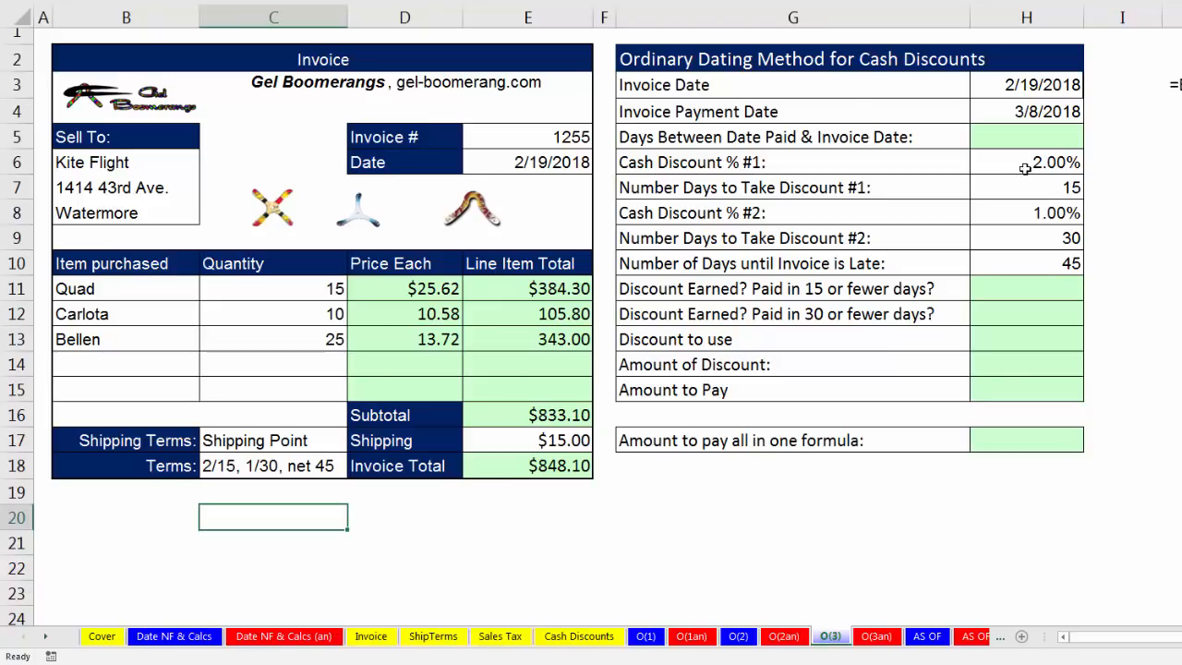
{"action": "left_click", "coordinate": [928, 164]}
{"action": "left_click_drag", "start_coordinate": [1004, 163], "coordinate": [1053, 190]}
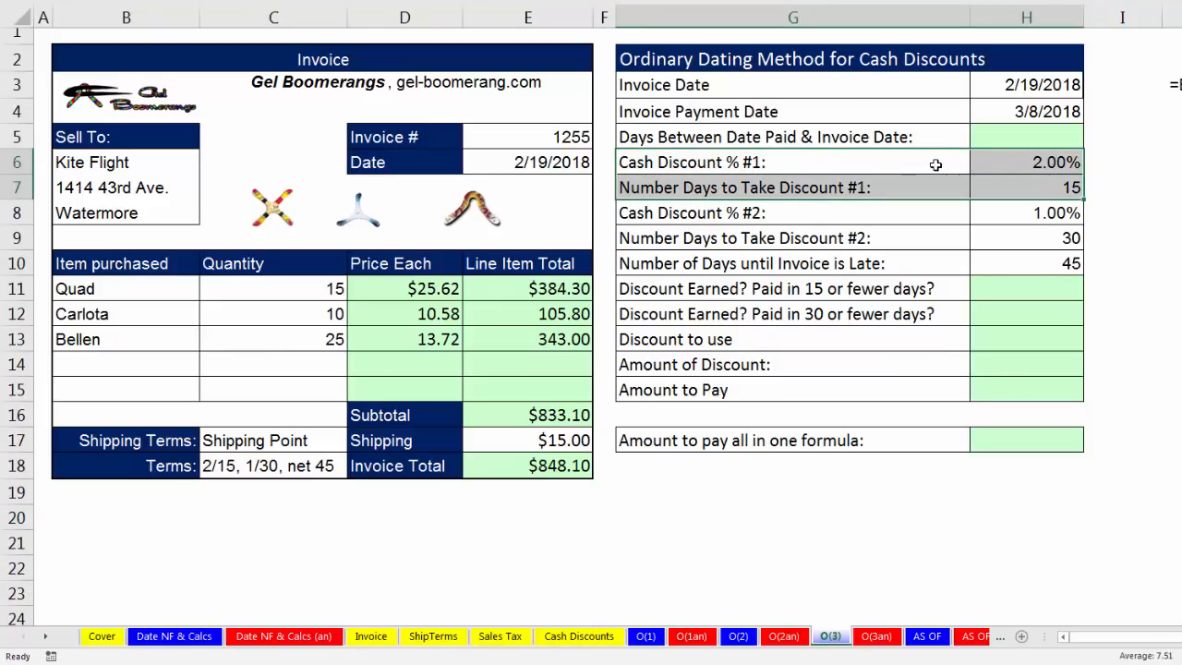
{"action": "left_click", "coordinate": [1025, 188]}
{"action": "left_click", "coordinate": [1019, 160]}
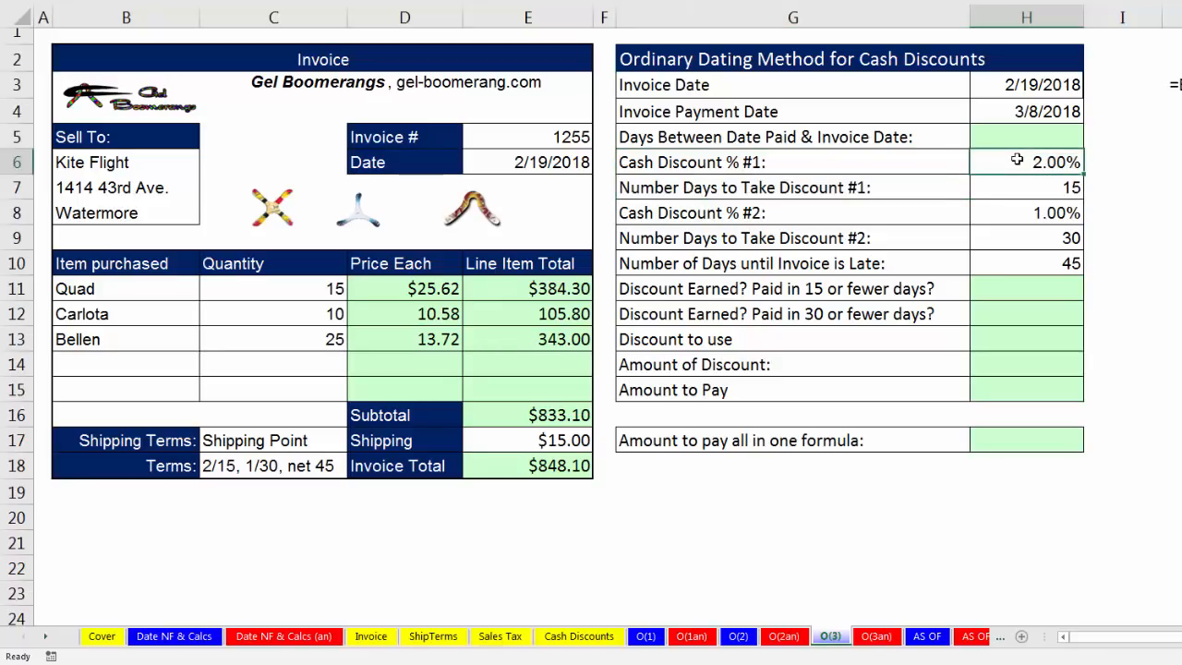
{"action": "left_click_drag", "start_coordinate": [882, 216], "coordinate": [1033, 228]}
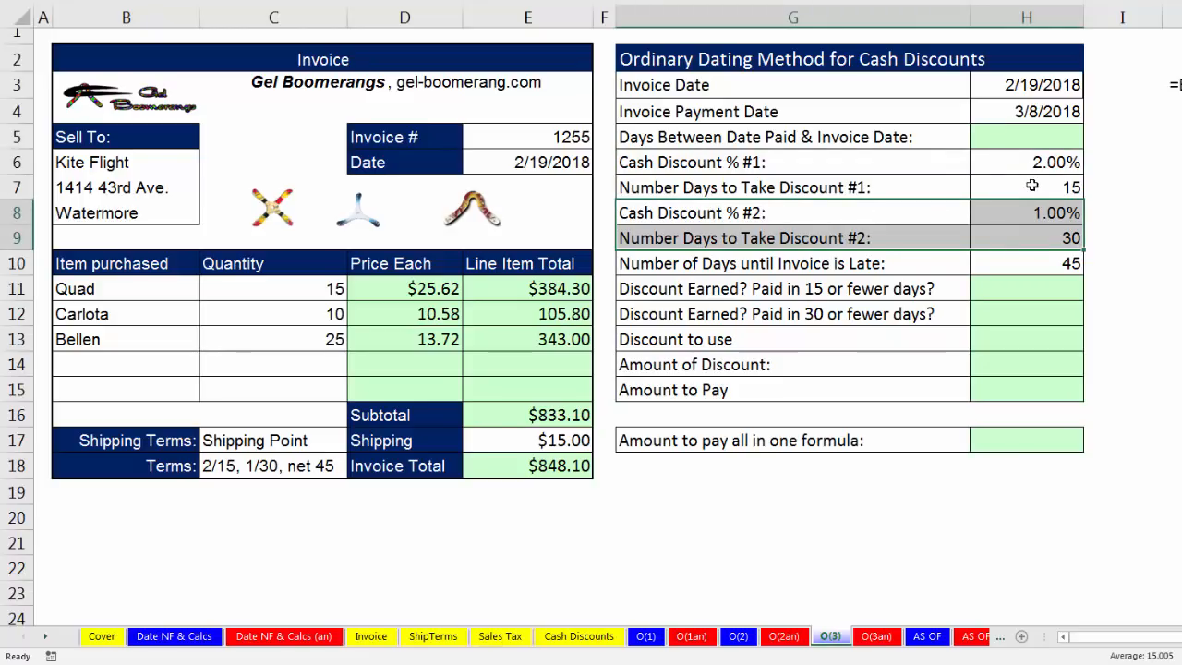
{"action": "left_click", "coordinate": [1031, 186]}
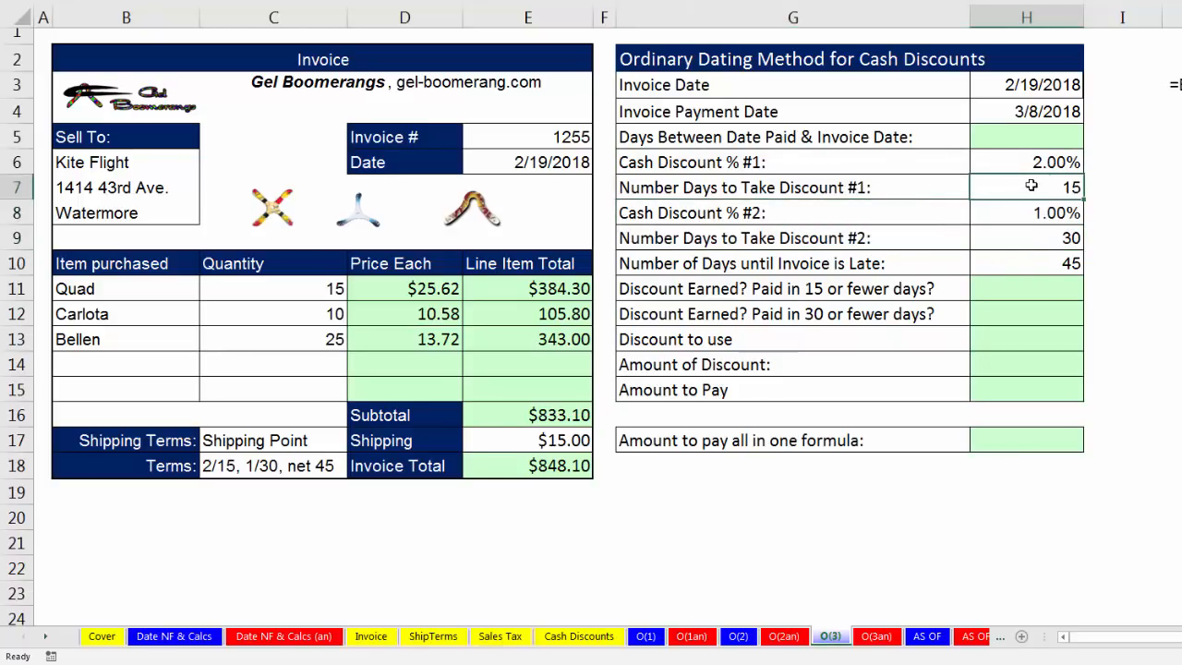
{"action": "left_click", "coordinate": [1027, 242]}
{"action": "left_click", "coordinate": [1011, 212]}
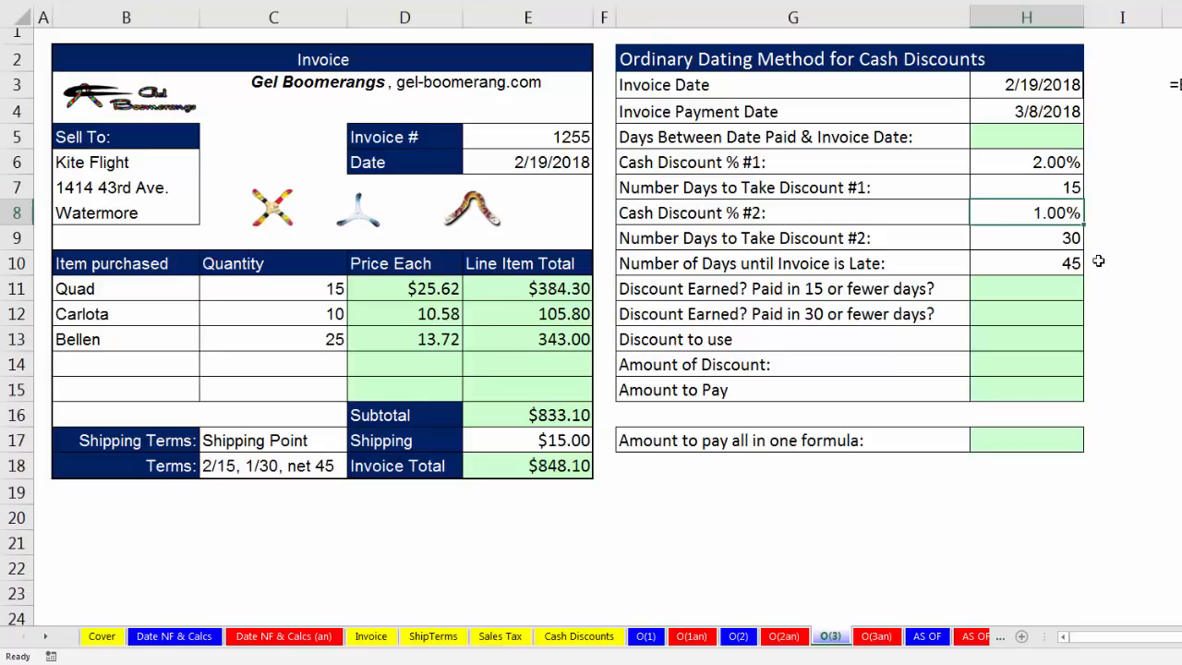
Calculate Days Between Date Paid & Invoice Date in H5 with =H4-H3 and compare it with the discount terms.
{"action": "left_click", "coordinate": [1051, 109]}
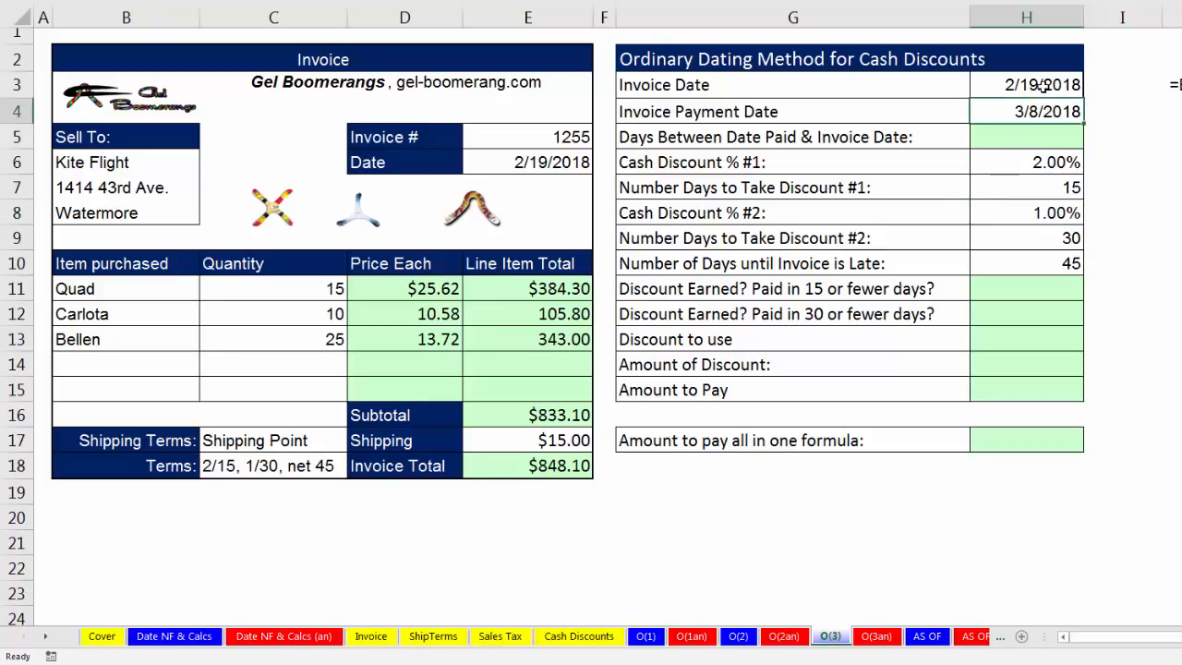
{"action": "left_click", "coordinate": [1062, 137]}
{"action": "type", "text": "="}
{"action": "key", "text": "Up"}
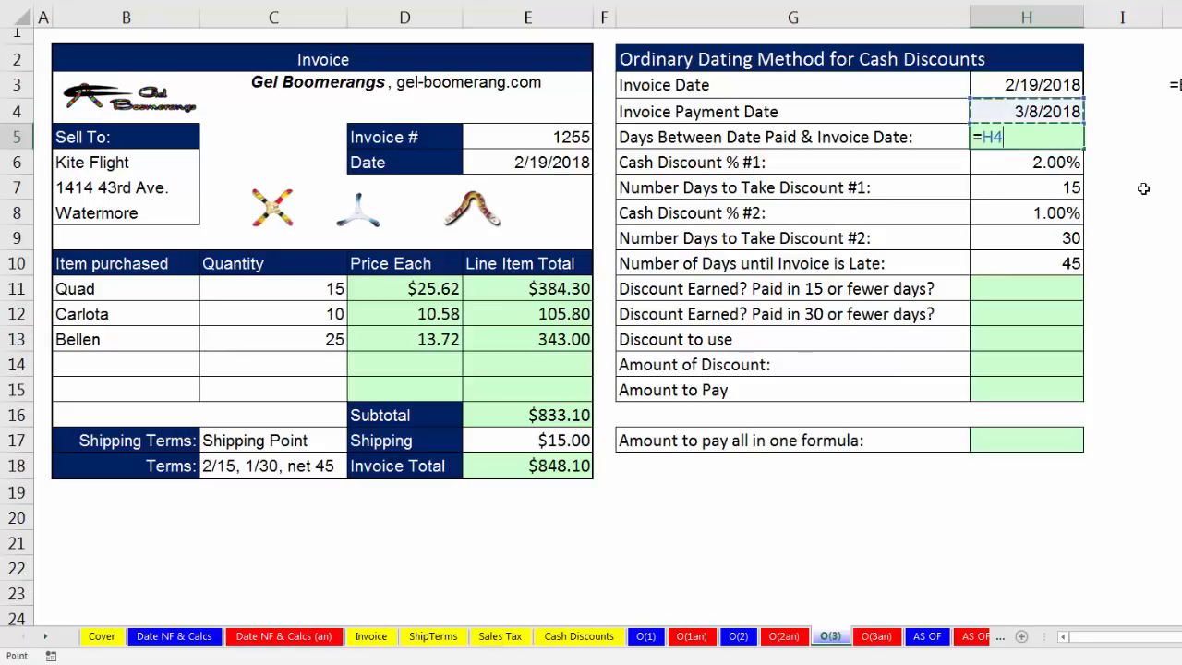
{"action": "type", "text": "-"}
{"action": "key", "text": "Up"}
{"action": "key", "text": "Up"}
{"action": "key", "text": "Return"}
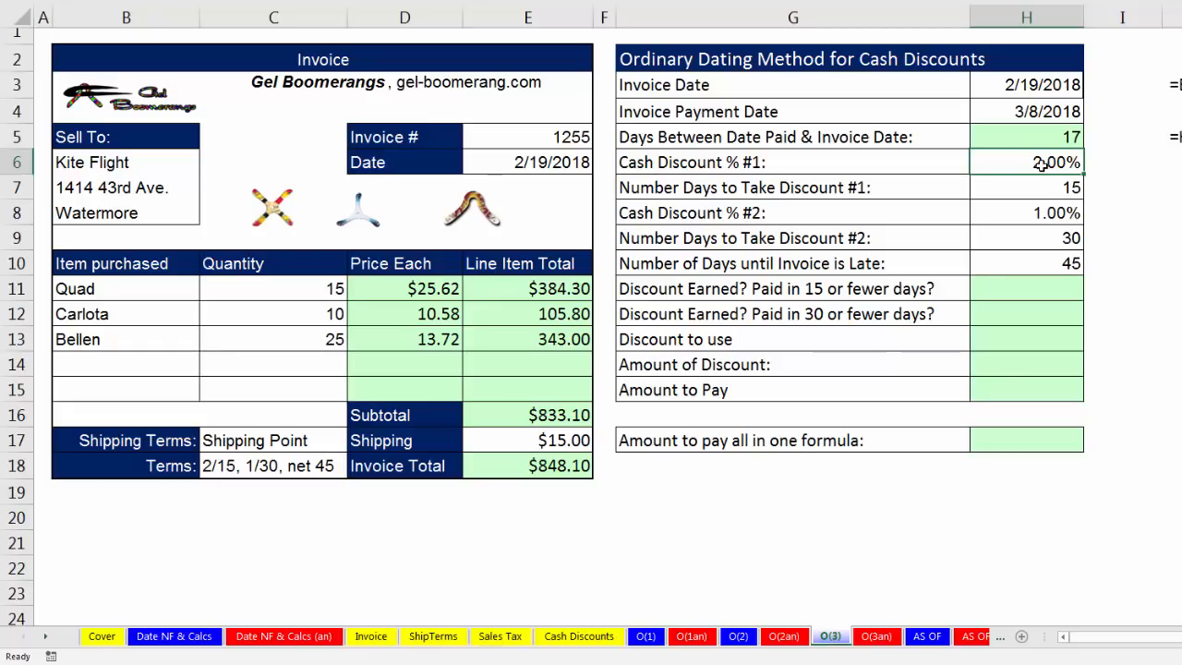
{"action": "left_click", "coordinate": [1044, 209]}
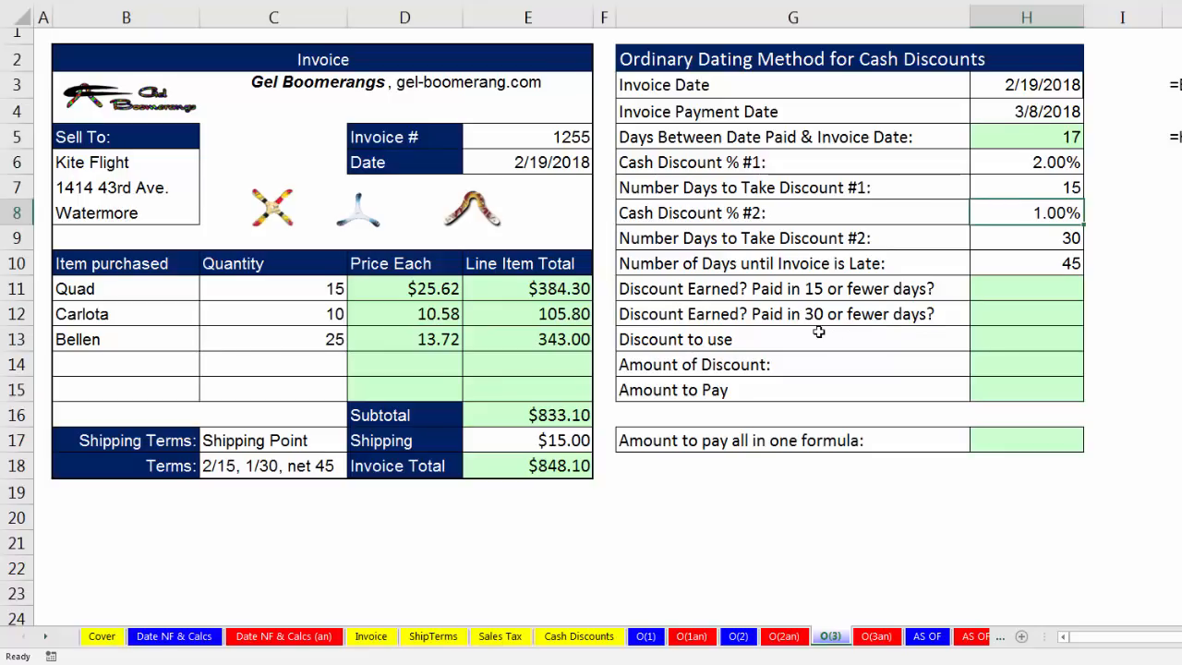
Test in H11 whether the first discount is earned by entering =H5<=H7.
{"action": "left_click", "coordinate": [1007, 290]}
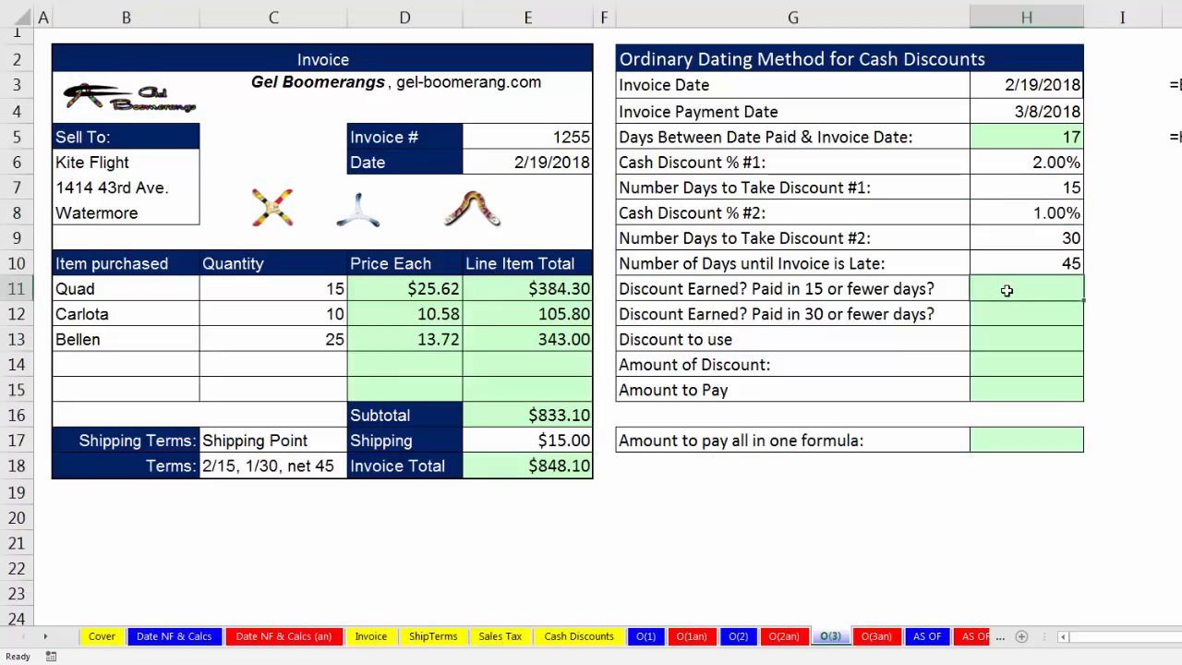
{"action": "type", "text": "="}
{"action": "left_click", "coordinate": [1004, 139]}
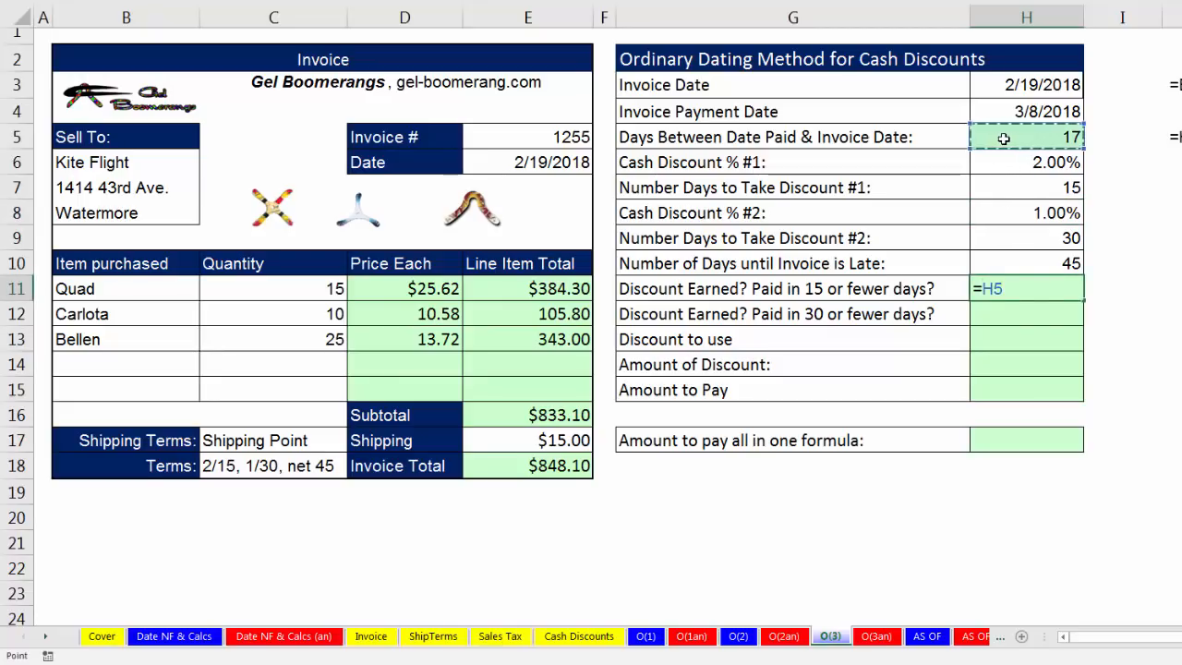
{"action": "type", "text": "<="}
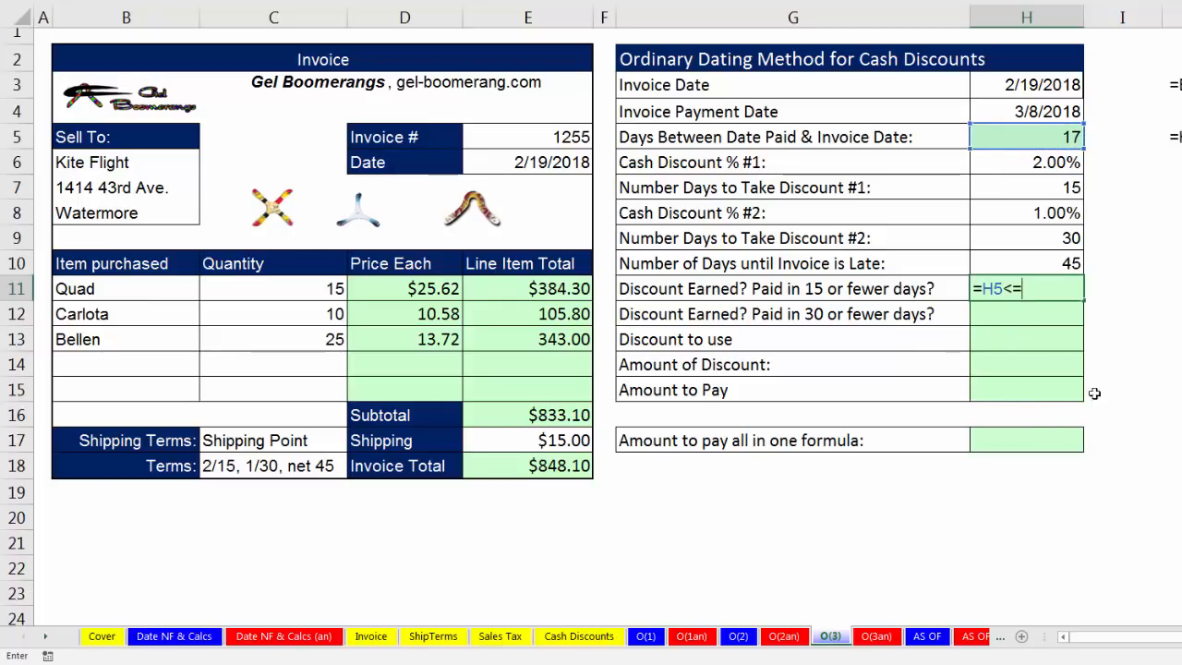
{"action": "left_click", "coordinate": [1055, 188]}
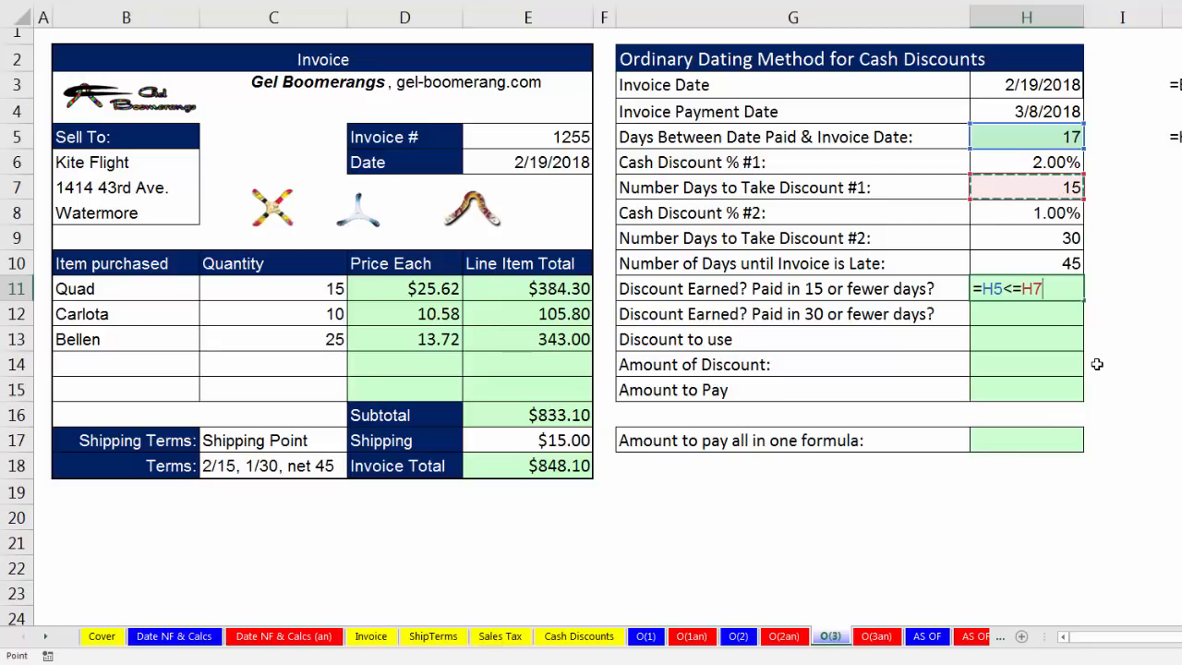
{"action": "key", "text": "Return"}
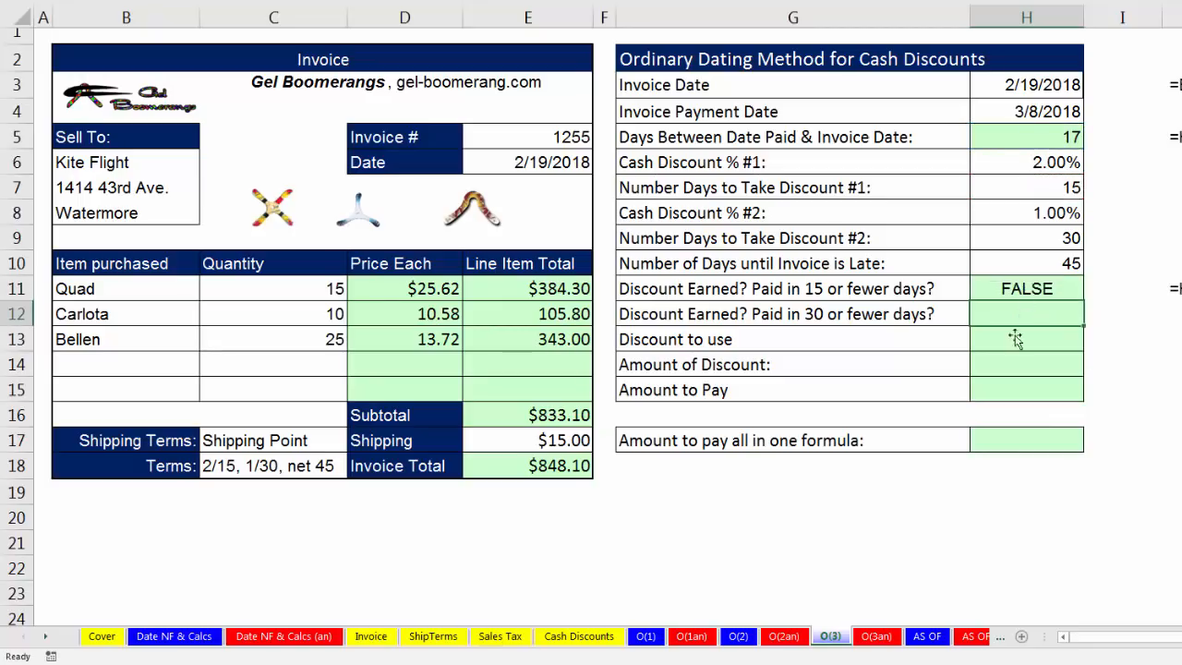
Test in H12 whether the invoice is paid within the second discount's day limit by entering =H5<=H9.
{"action": "type", "text": "="}
{"action": "left_click", "coordinate": [1011, 143]}
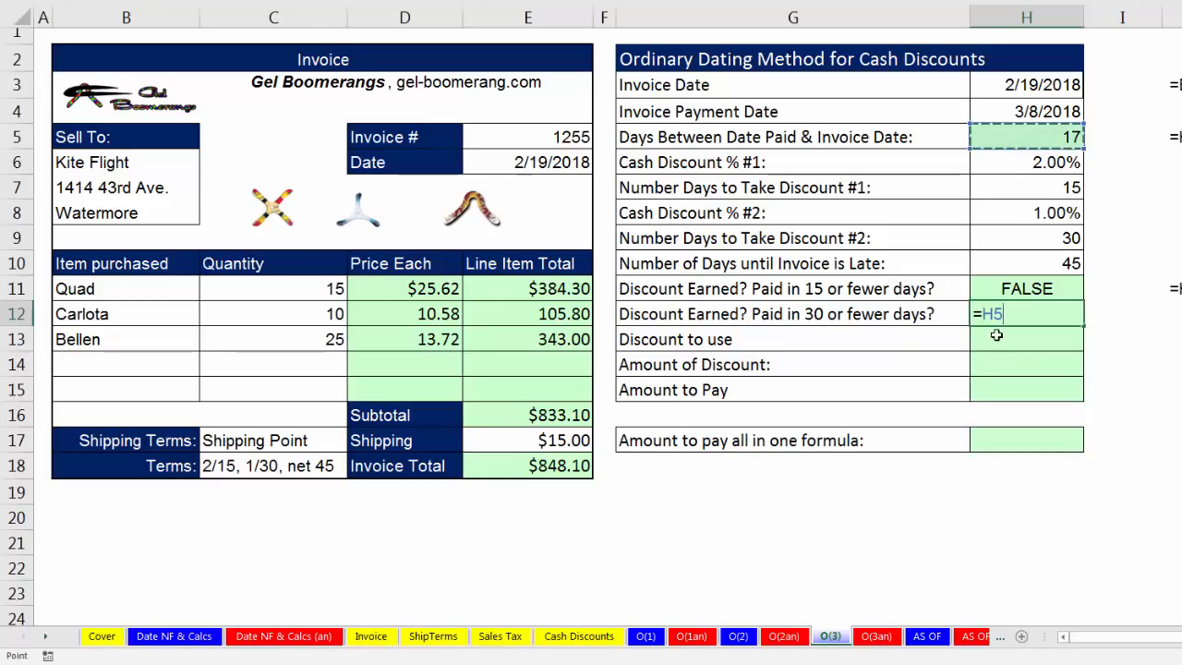
{"action": "type", "text": "<"}
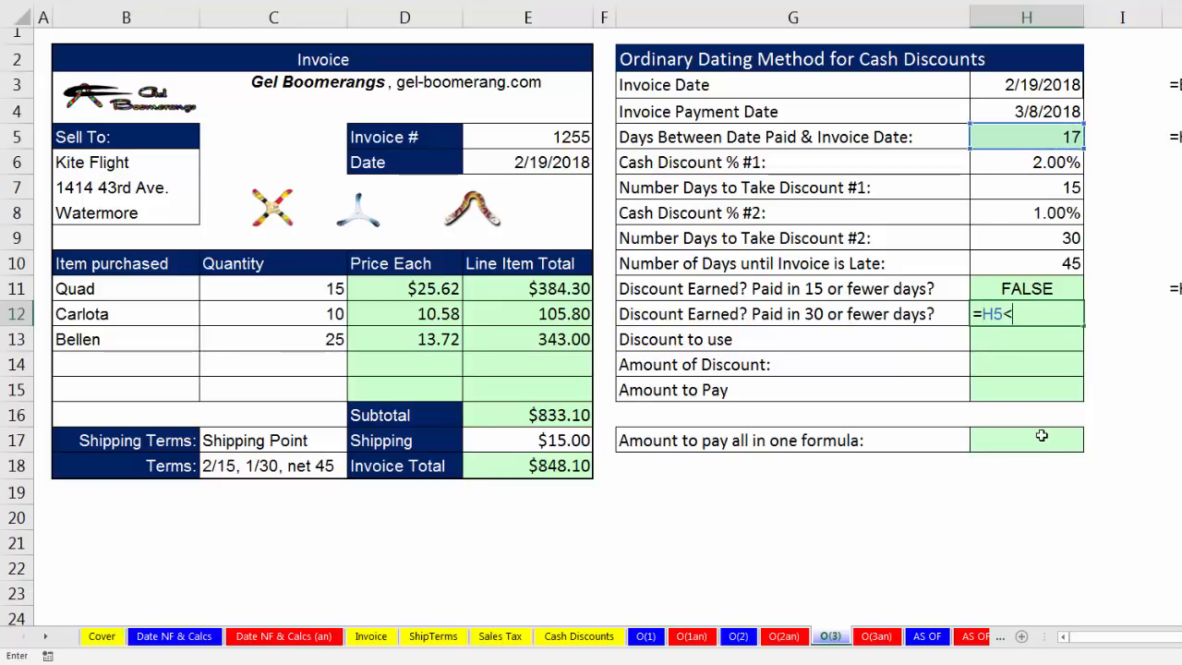
{"action": "type", "text": "="}
{"action": "left_click", "coordinate": [1042, 241]}
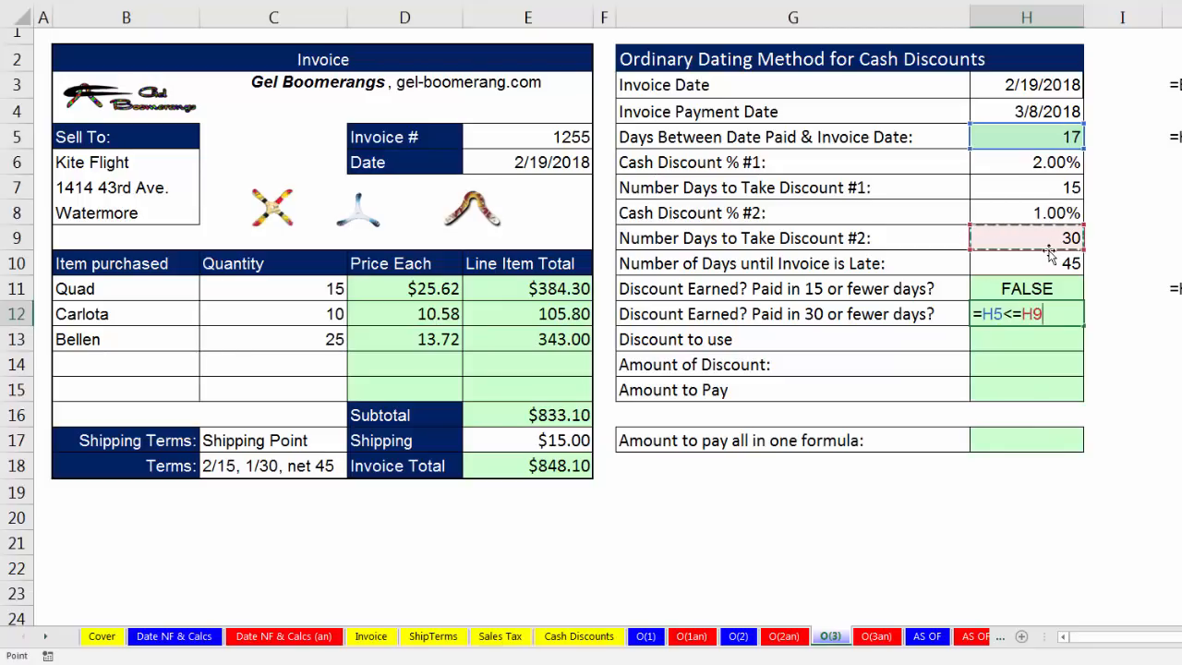
{"action": "key", "text": "Return"}
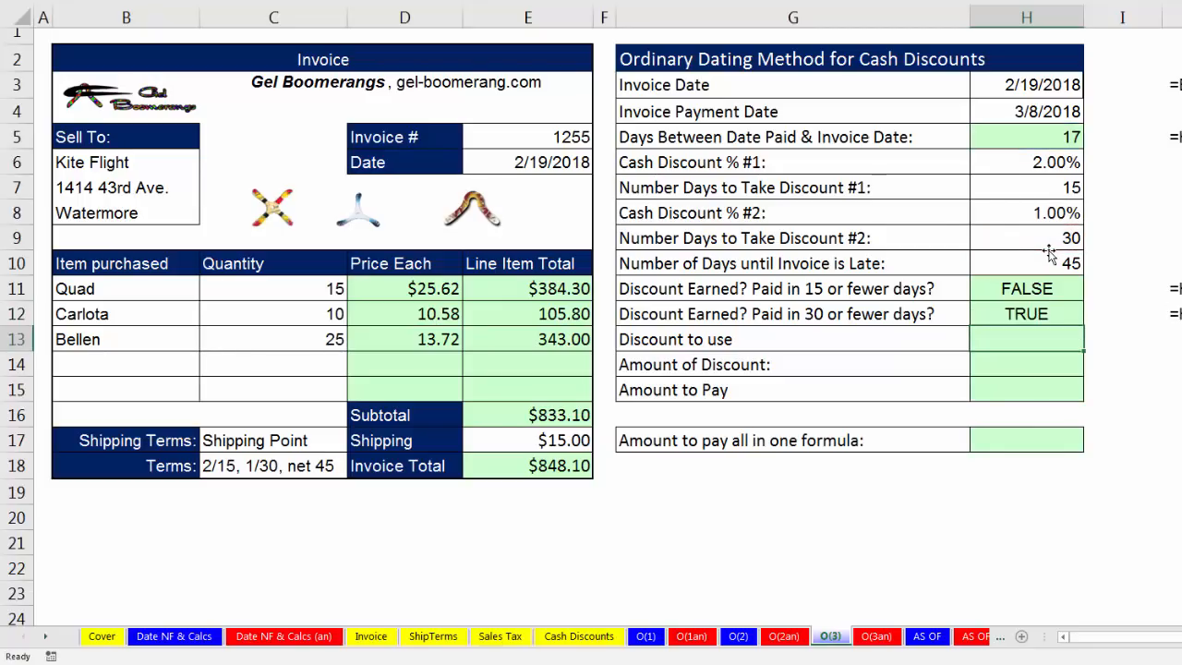
Check the second discount test against Cash Discount % #2, and link Discount to use in H13 to it with =H8.
{"action": "left_click", "coordinate": [1071, 311]}
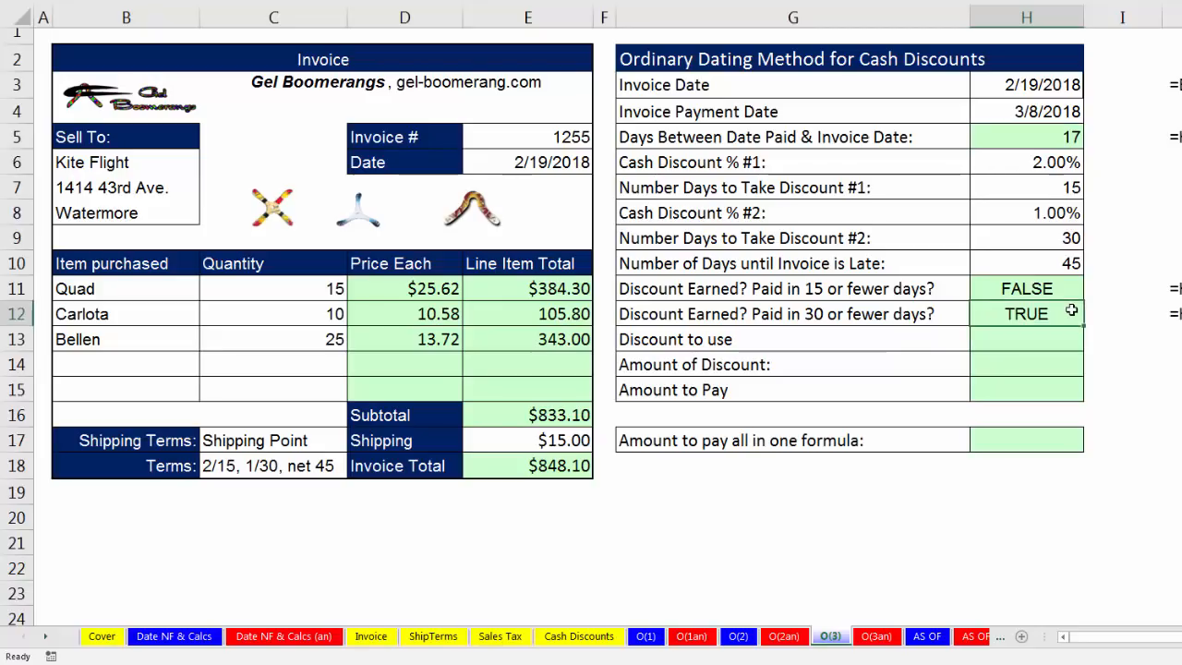
{"action": "left_click", "coordinate": [1053, 216]}
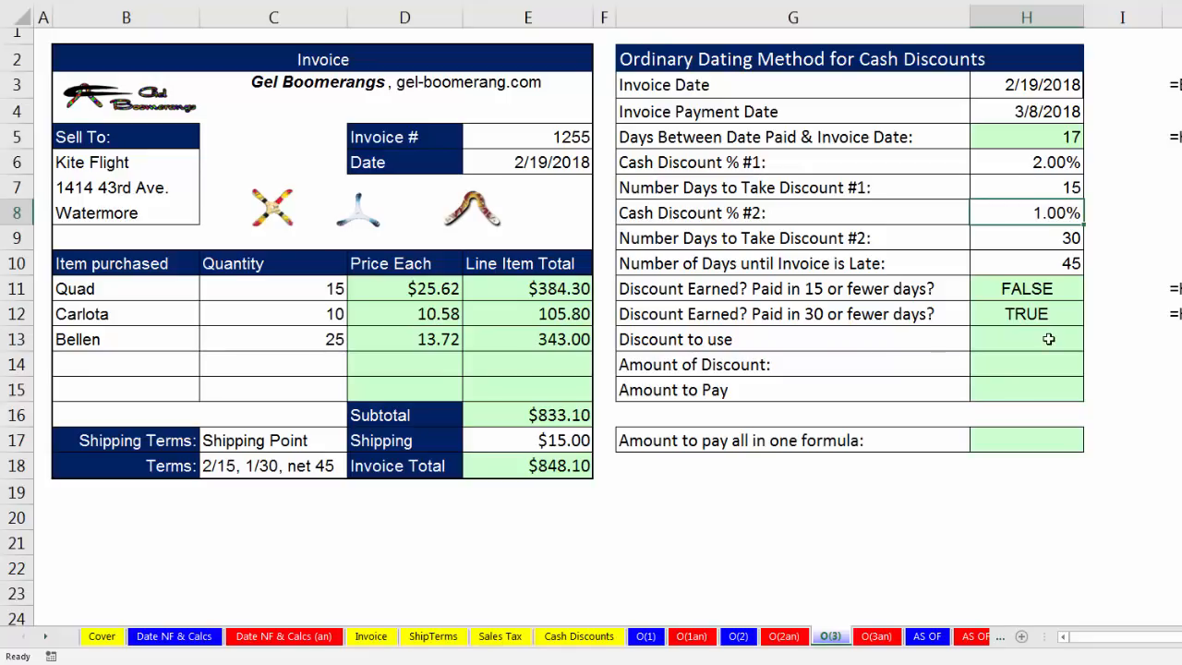
{"action": "left_click", "coordinate": [1049, 339]}
{"action": "type", "text": "="}
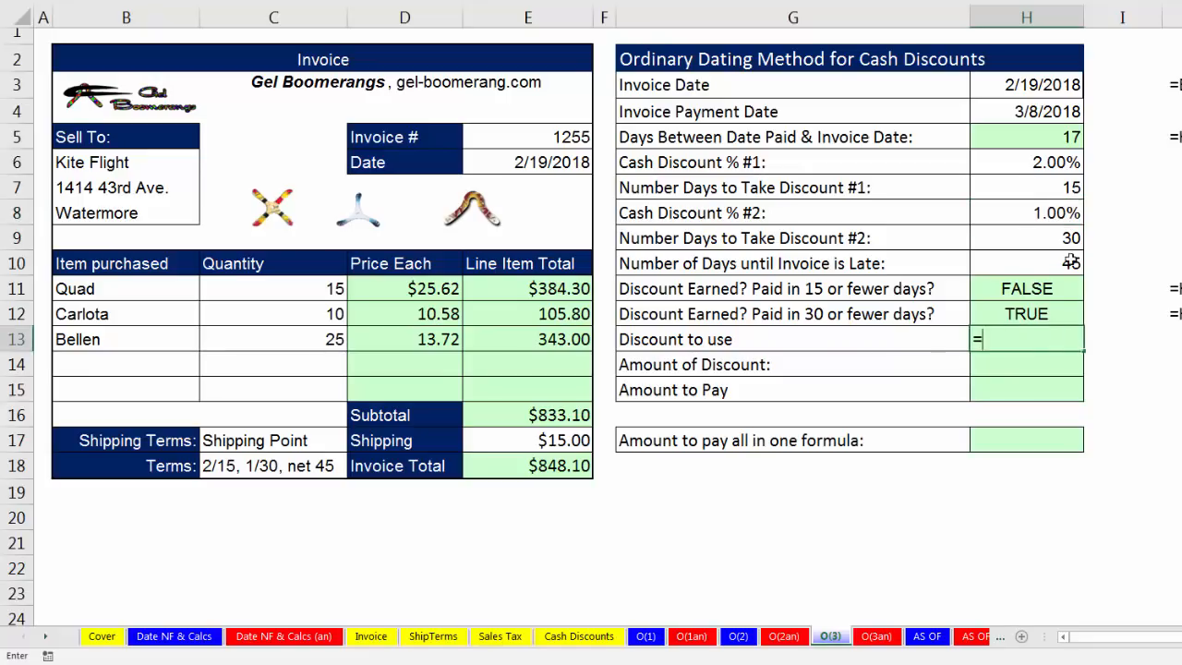
{"action": "left_click", "coordinate": [1051, 215]}
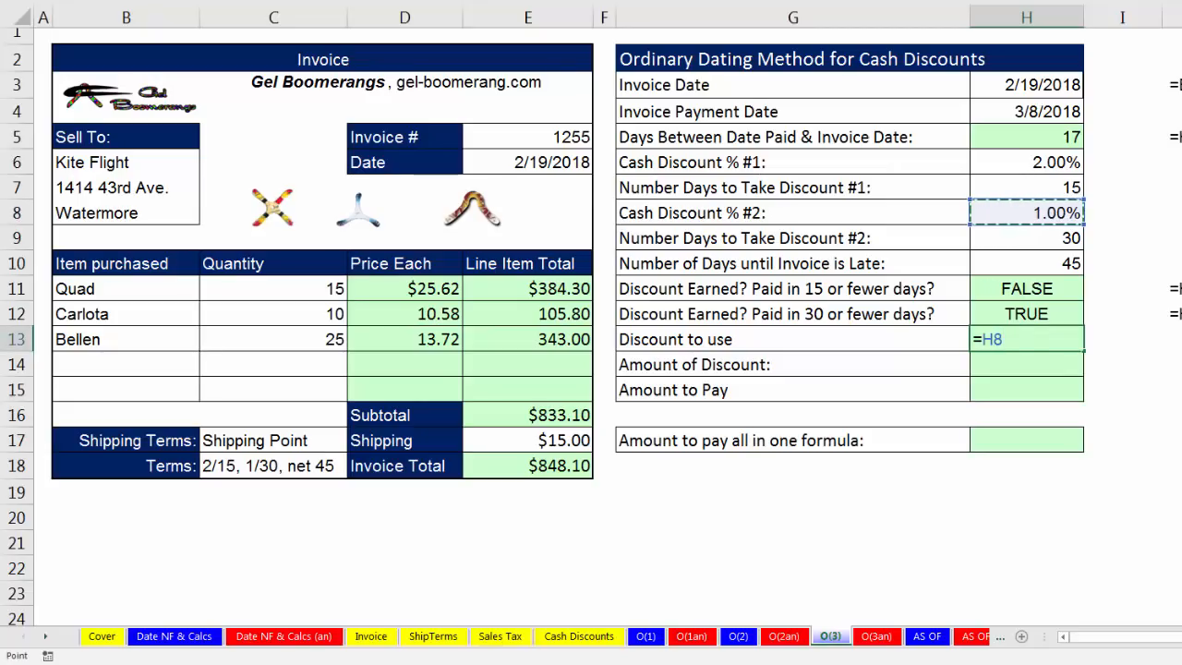
{"action": "key", "text": "Return"}
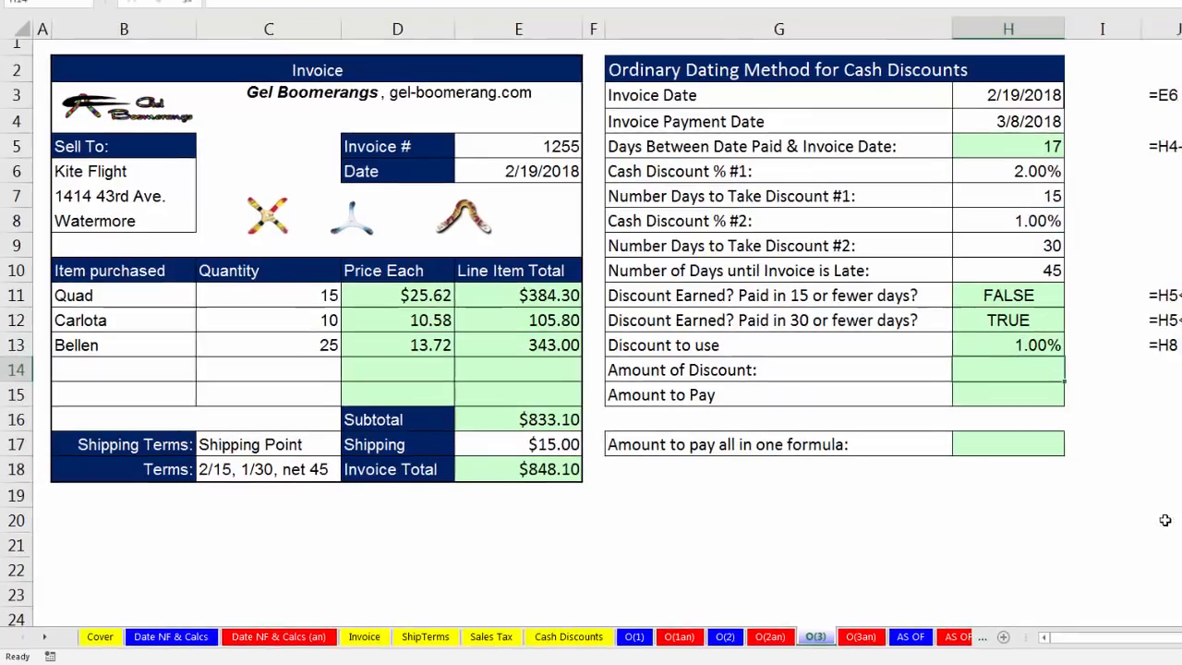
Calculate the Amount of Discount in H14 from the invoice subtotal with =ROUND(E16*H13,2).
{"action": "type", "text": "=roun"}
{"action": "key", "text": "Tab"}
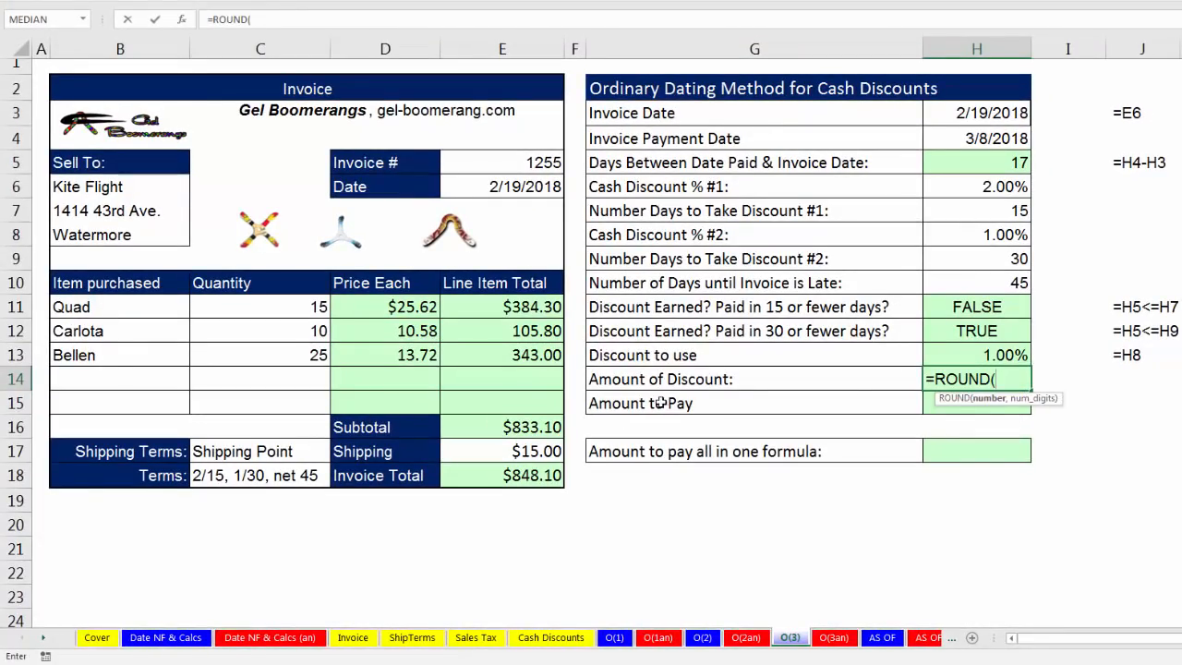
{"action": "left_click", "coordinate": [543, 427]}
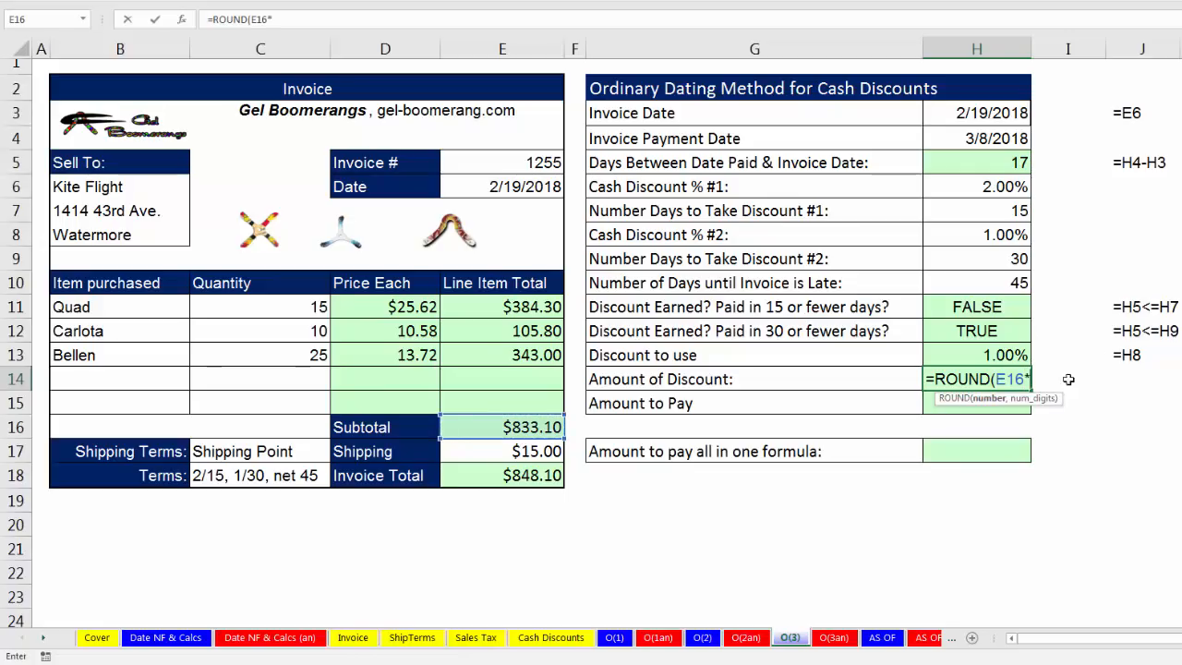
{"action": "type", "text": "*"}
{"action": "left_click", "coordinate": [998, 356]}
{"action": "type", "text": ",2)"}
{"action": "key", "text": "Return"}
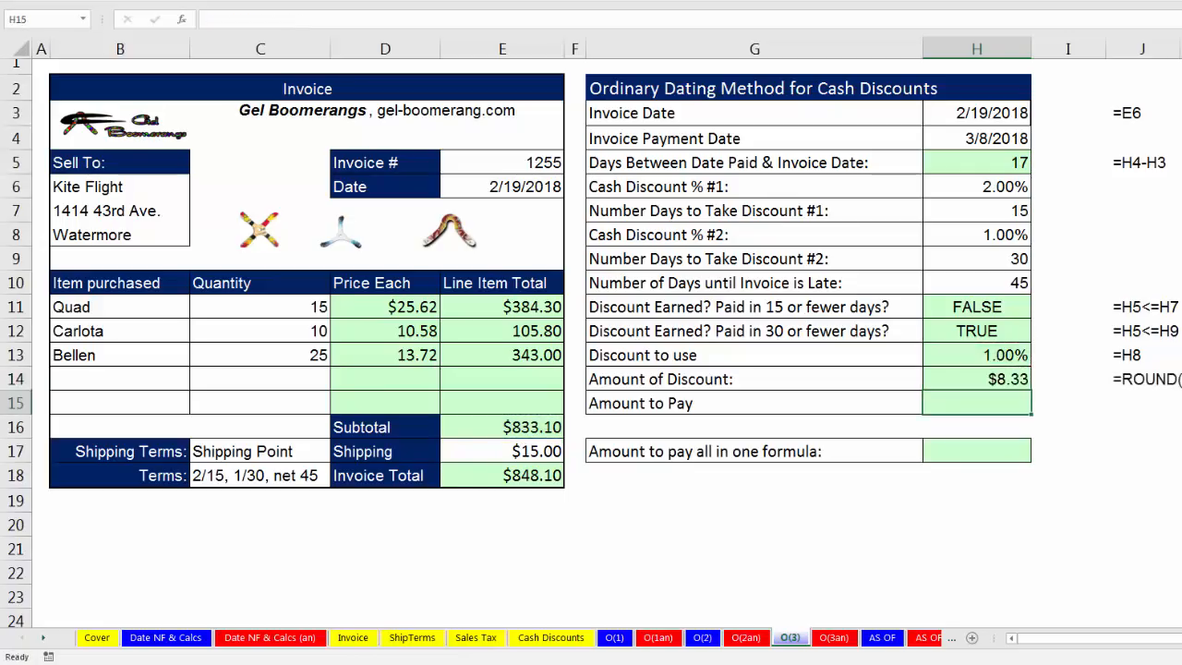
Calculate the Amount to Pay in H15 as subtotal minus discount plus shipping with =E16-H14+E17.
{"action": "type", "text": "="}
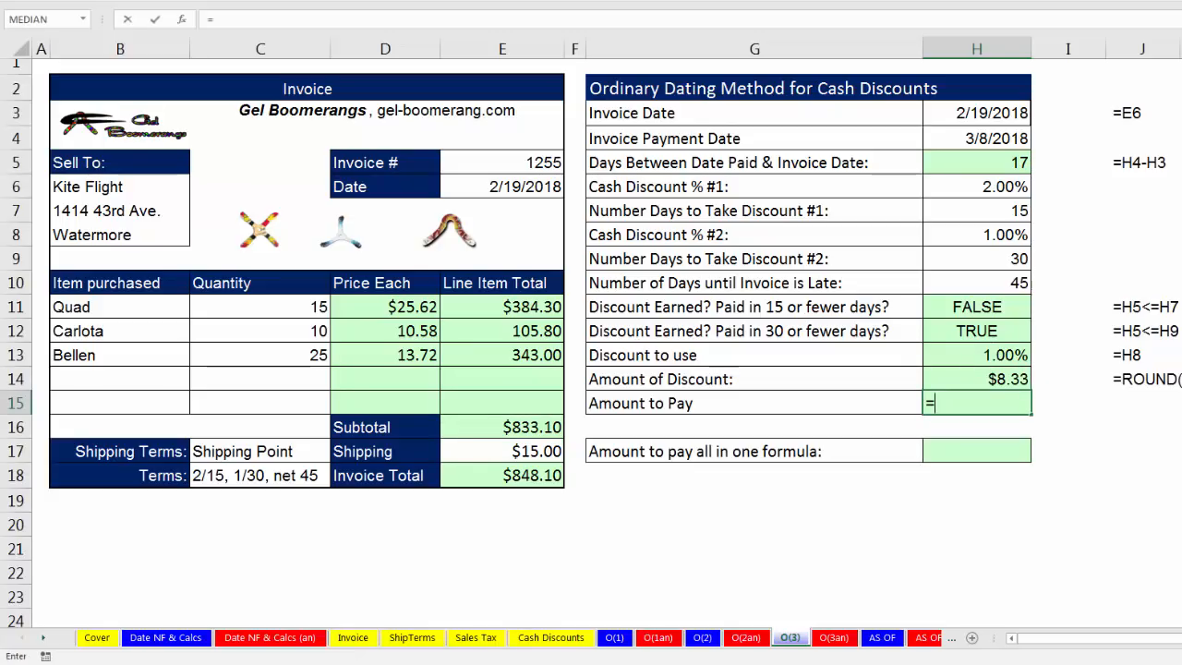
{"action": "left_click", "coordinate": [535, 426]}
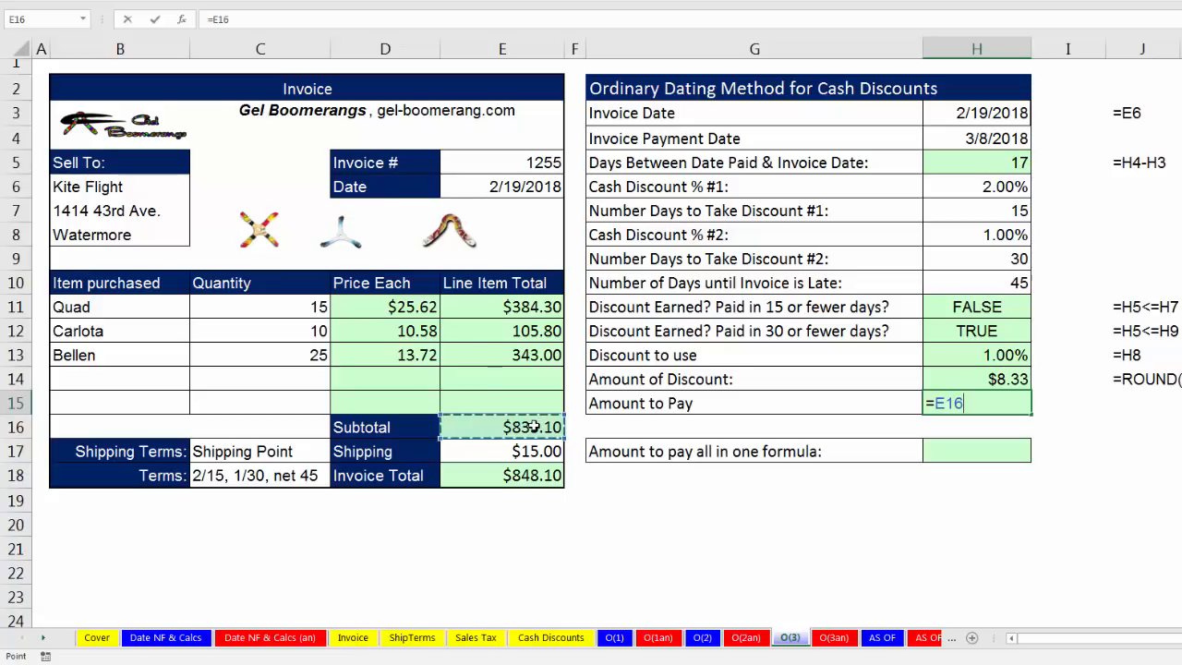
{"action": "type", "text": "-"}
{"action": "key", "text": "Up"}
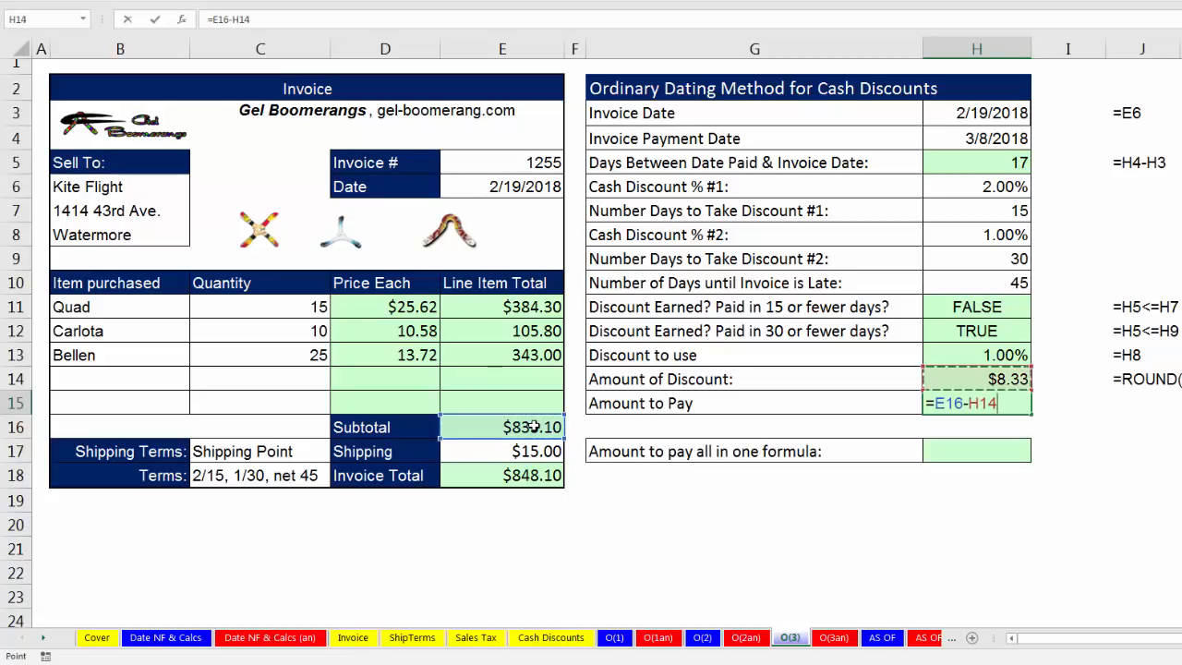
{"action": "type", "text": "+"}
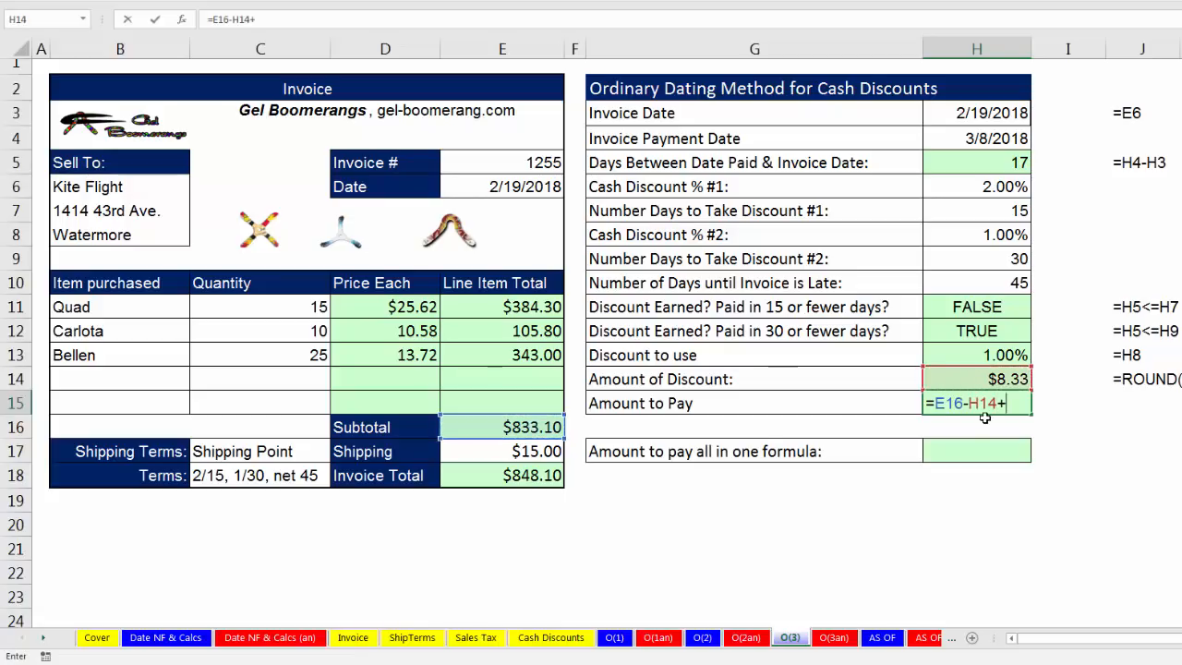
{"action": "left_click", "coordinate": [531, 451]}
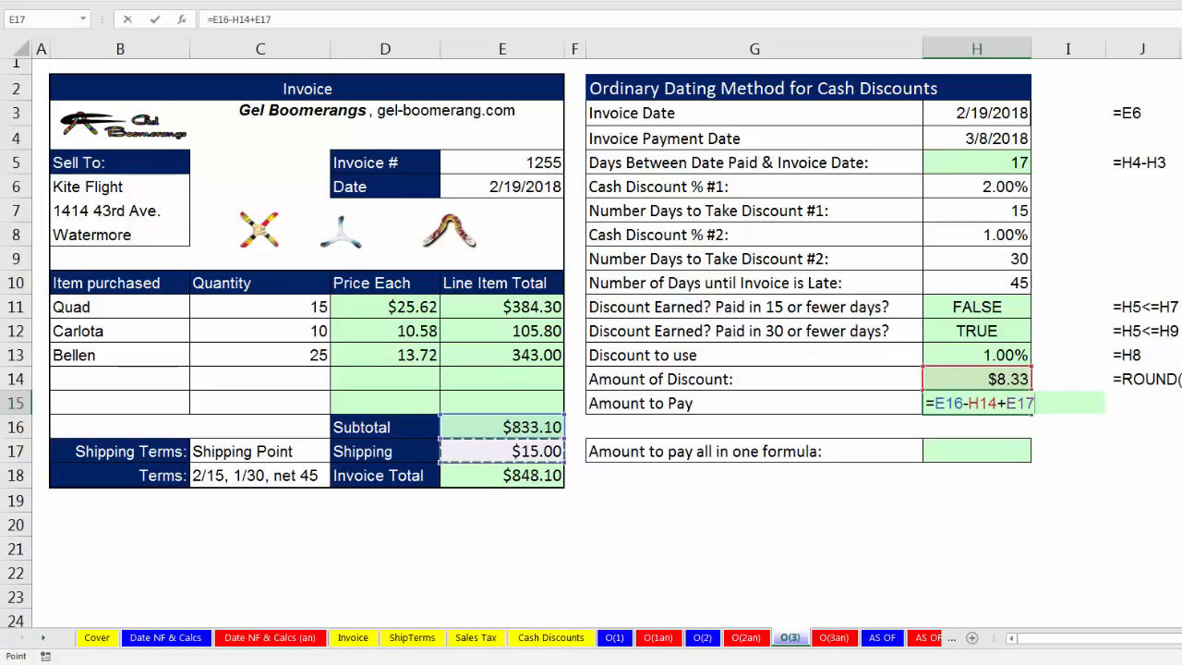
{"action": "key", "text": "Return"}
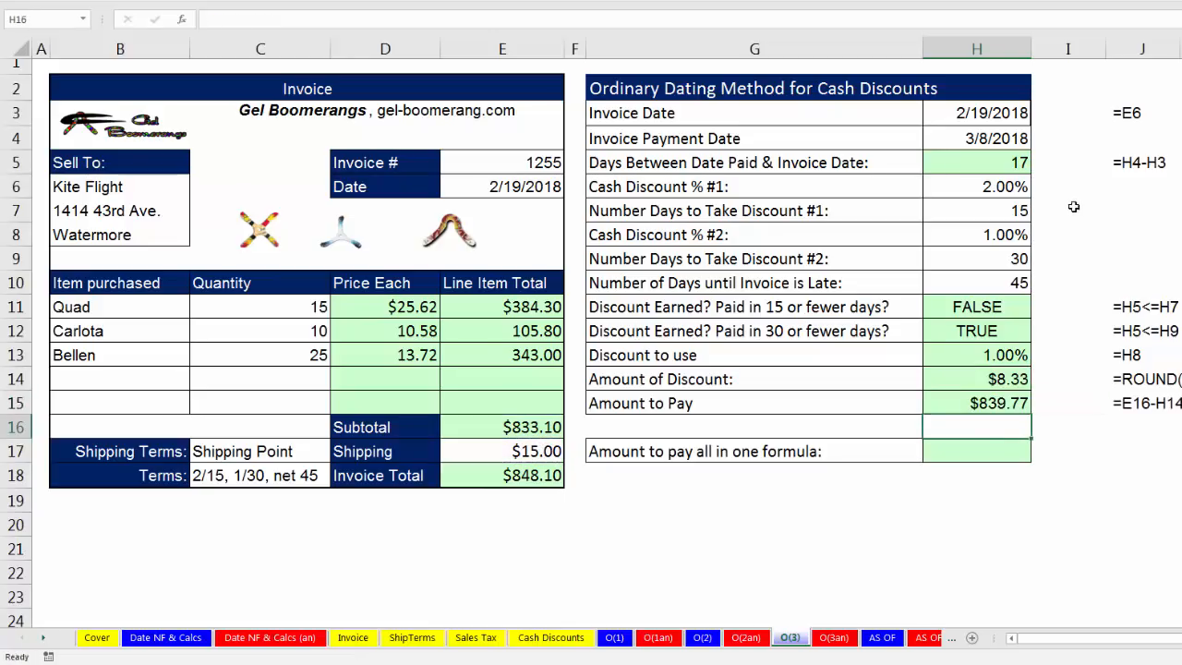
Set the Invoice Payment Date in H4 to 3/1/2018 and check the first discount test in H11.
{"action": "double_click", "coordinate": [981, 138]}
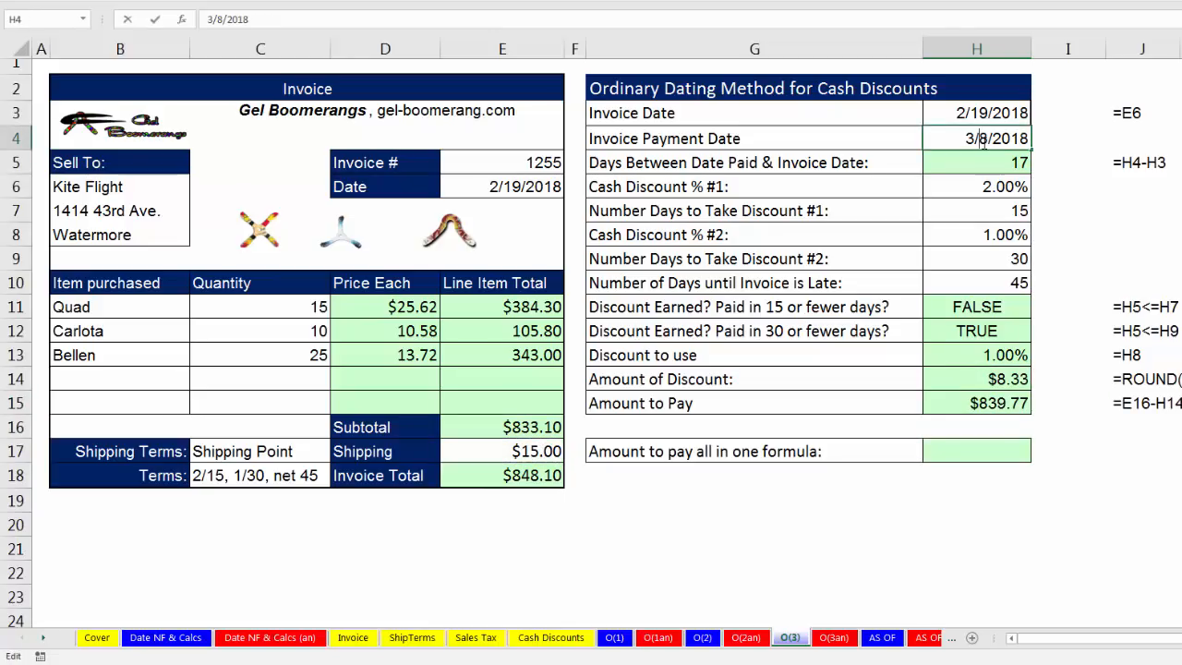
{"action": "double_click", "coordinate": [982, 138]}
{"action": "type", "text": "1"}
{"action": "key", "text": "Return"}
{"action": "left_click", "coordinate": [973, 311]}
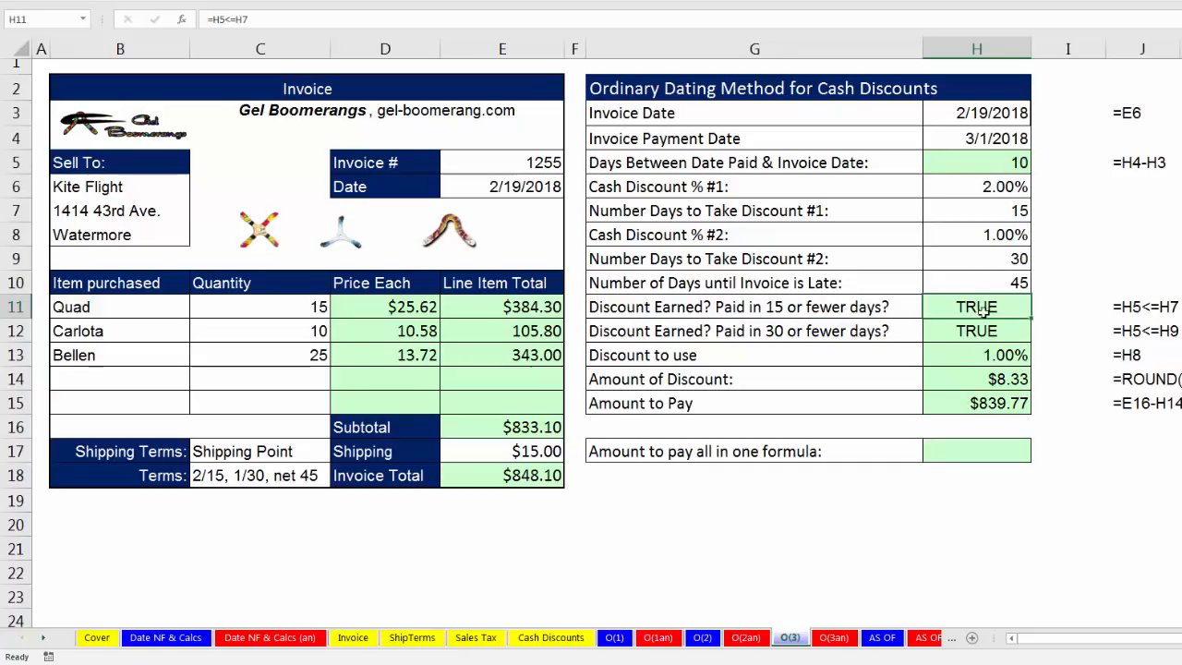
Set the payment date in H4 to 3/30/2018, check Discount to use and Amount of Discount, and undo both date changes.
{"action": "double_click", "coordinate": [979, 137]}
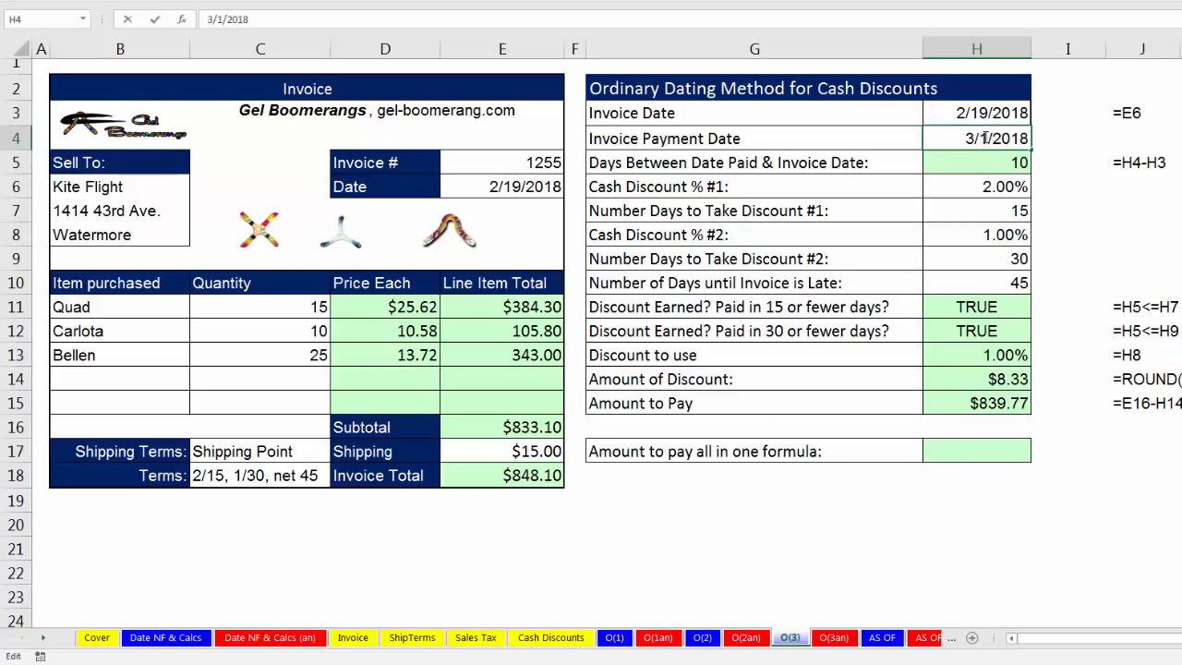
{"action": "double_click", "coordinate": [985, 137]}
{"action": "type", "text": "30"}
{"action": "key", "text": "Return"}
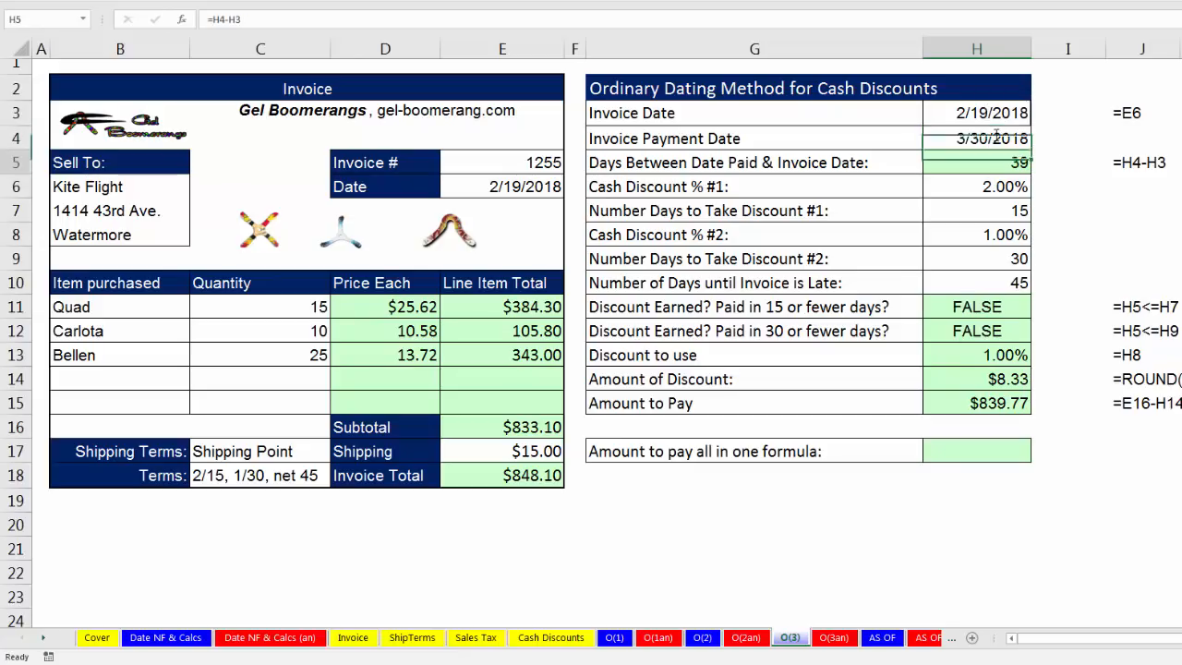
{"action": "left_click", "coordinate": [995, 355]}
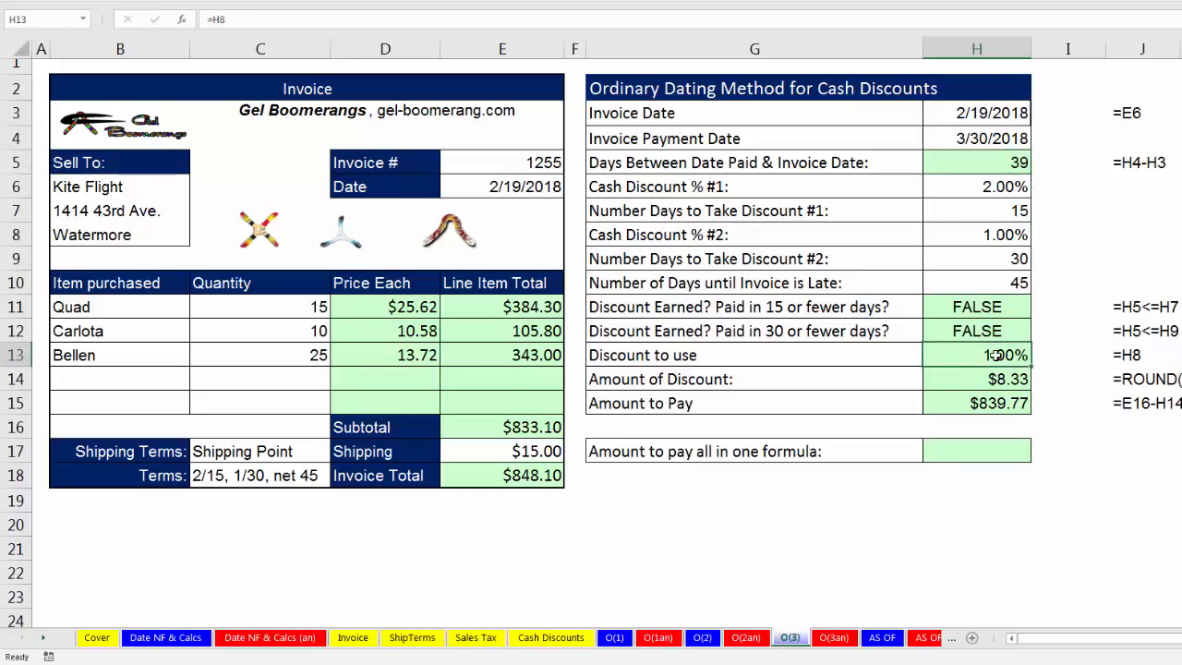
{"action": "left_click", "coordinate": [979, 379]}
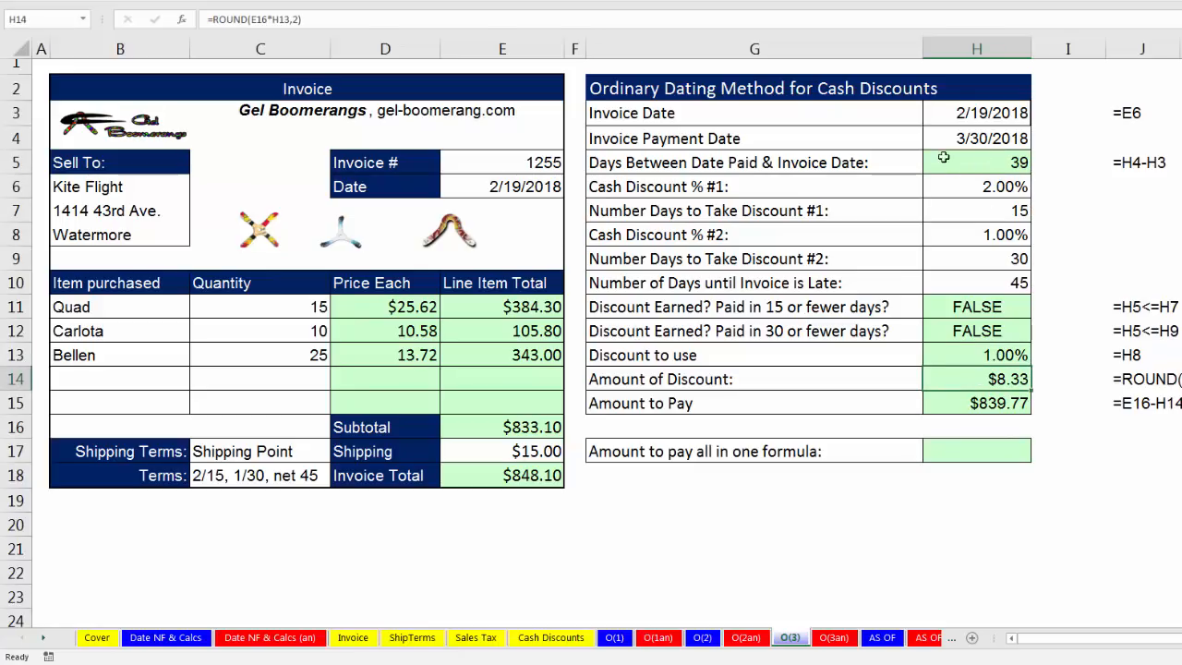
{"action": "key", "text": "ctrl+z"}
{"action": "key", "text": "ctrl+z"}
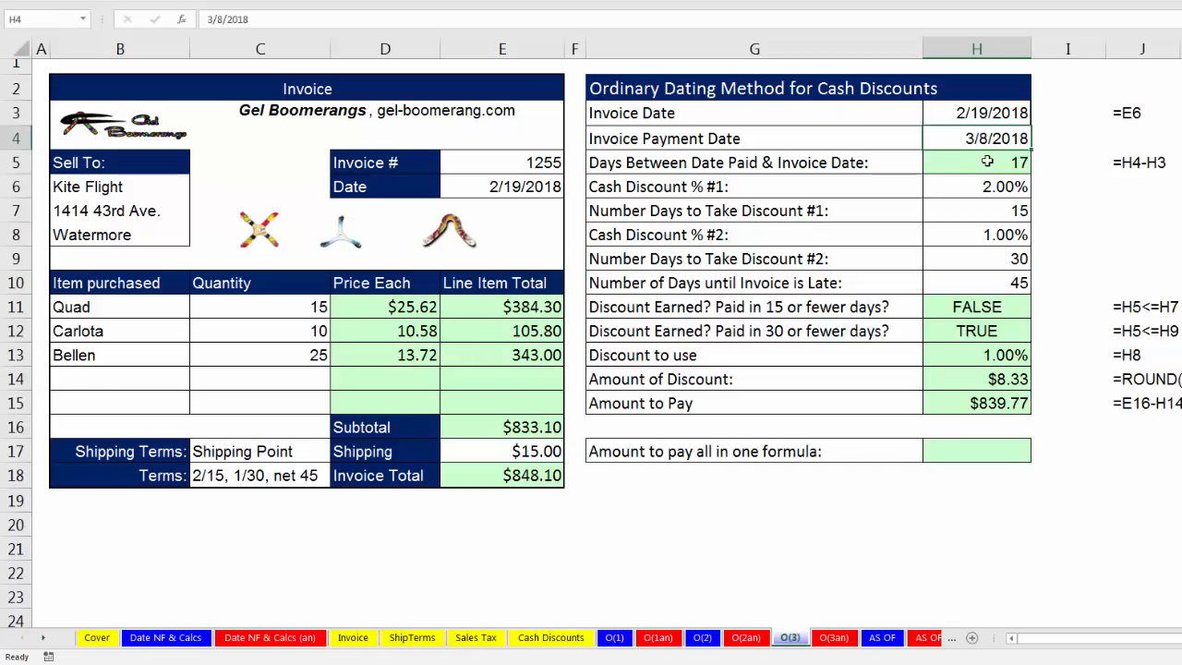
Compare H13 with both discount percentages, and start replacing its formula with an IF that tests H11 and returns H6 when true: =IF(H11,H6,.
{"action": "left_click", "coordinate": [1010, 352]}
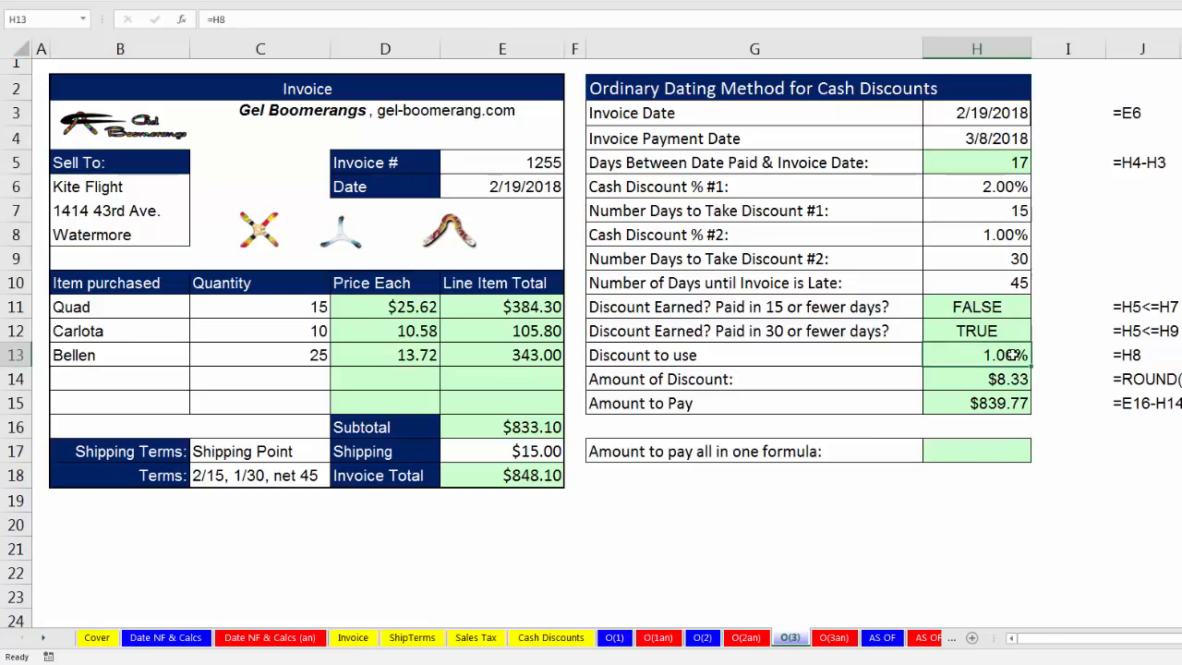
{"action": "left_click", "coordinate": [1000, 189]}
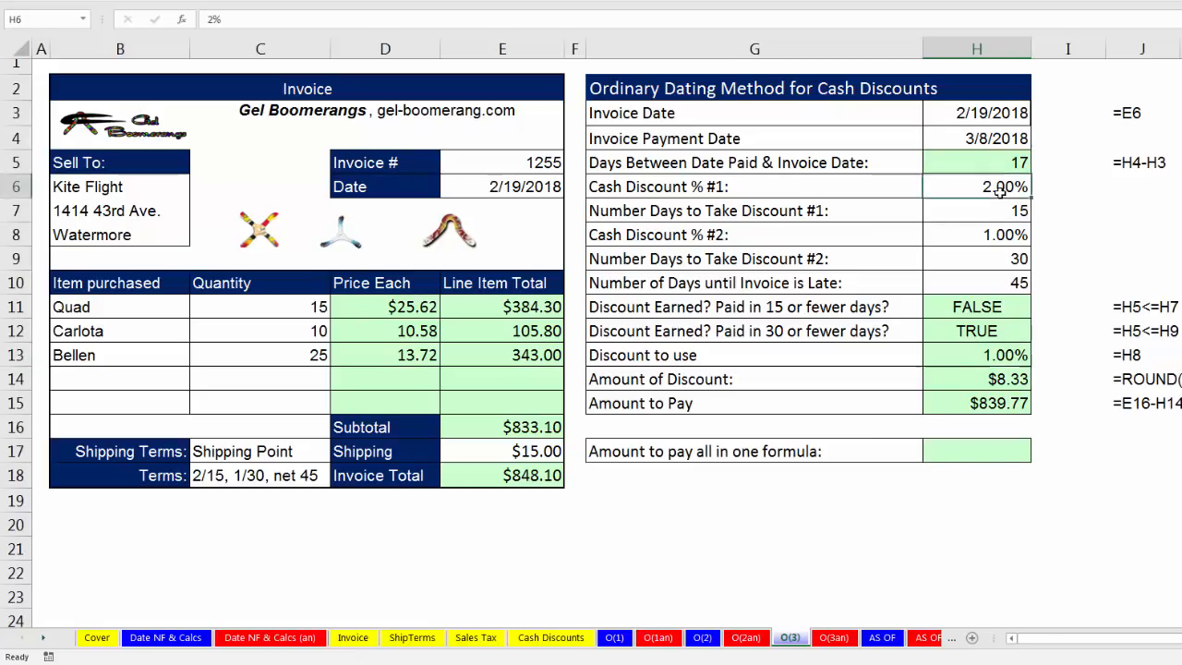
{"action": "left_click", "coordinate": [1000, 234]}
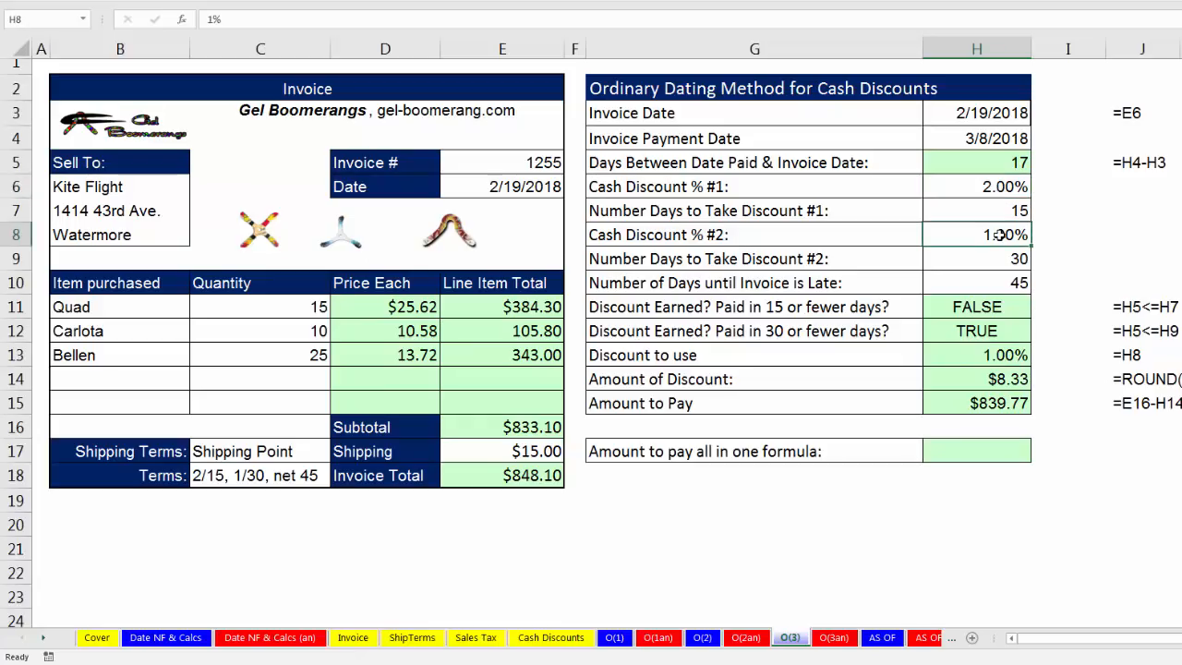
{"action": "left_click", "coordinate": [1015, 354]}
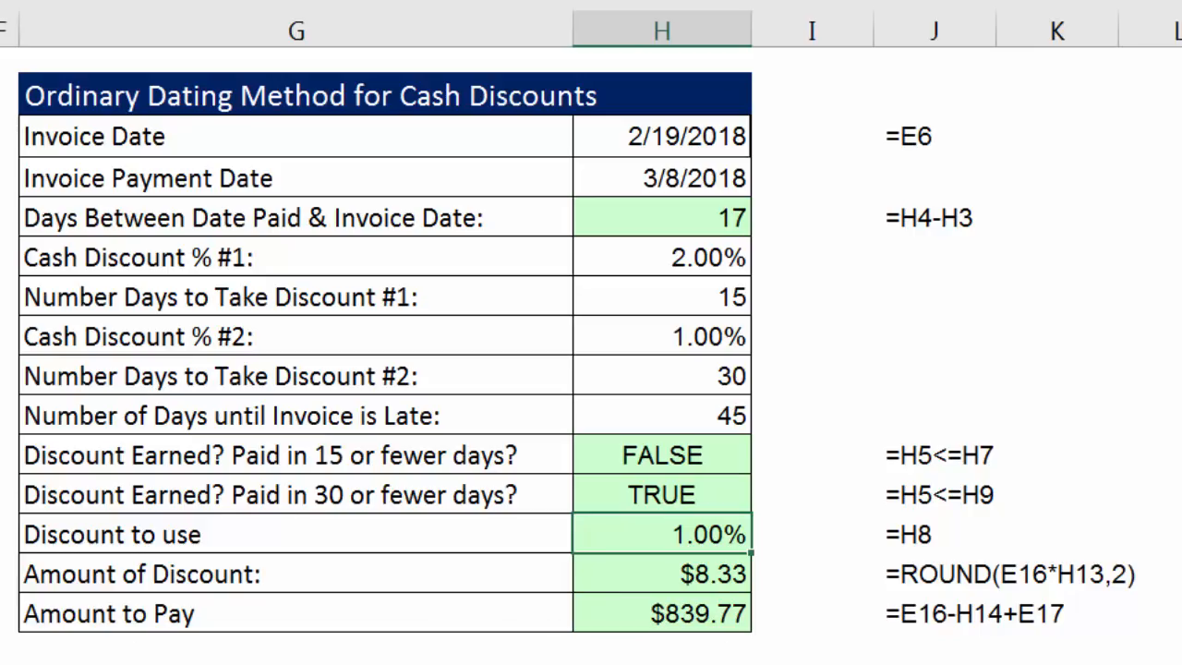
{"action": "key", "text": "F2"}
{"action": "key", "text": "BackSpace"}
{"action": "key", "text": "BackSpace"}
{"action": "type", "text": "if"}
{"action": "key", "text": "Tab"}
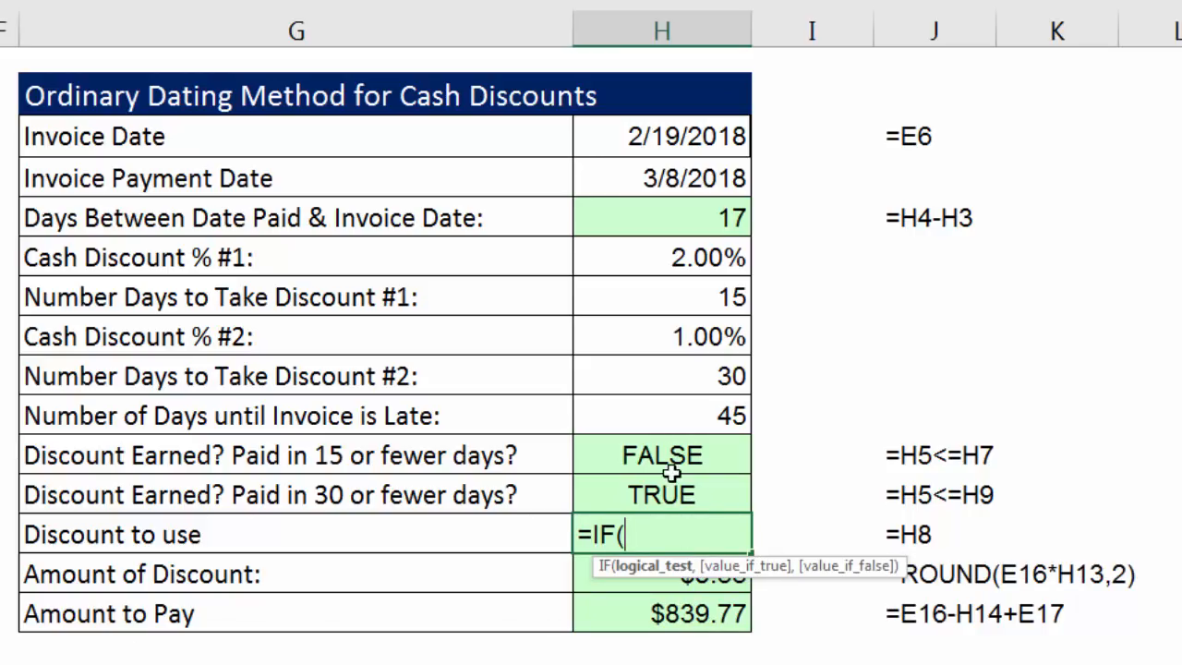
{"action": "left_click", "coordinate": [621, 452]}
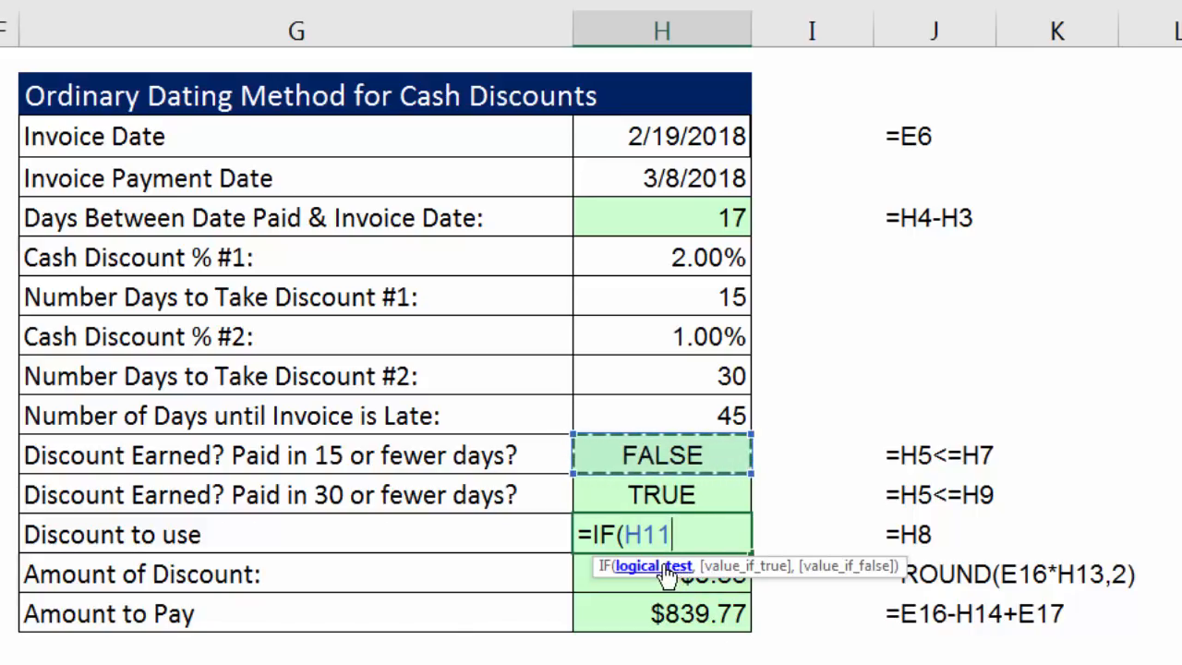
{"action": "type", "text": ","}
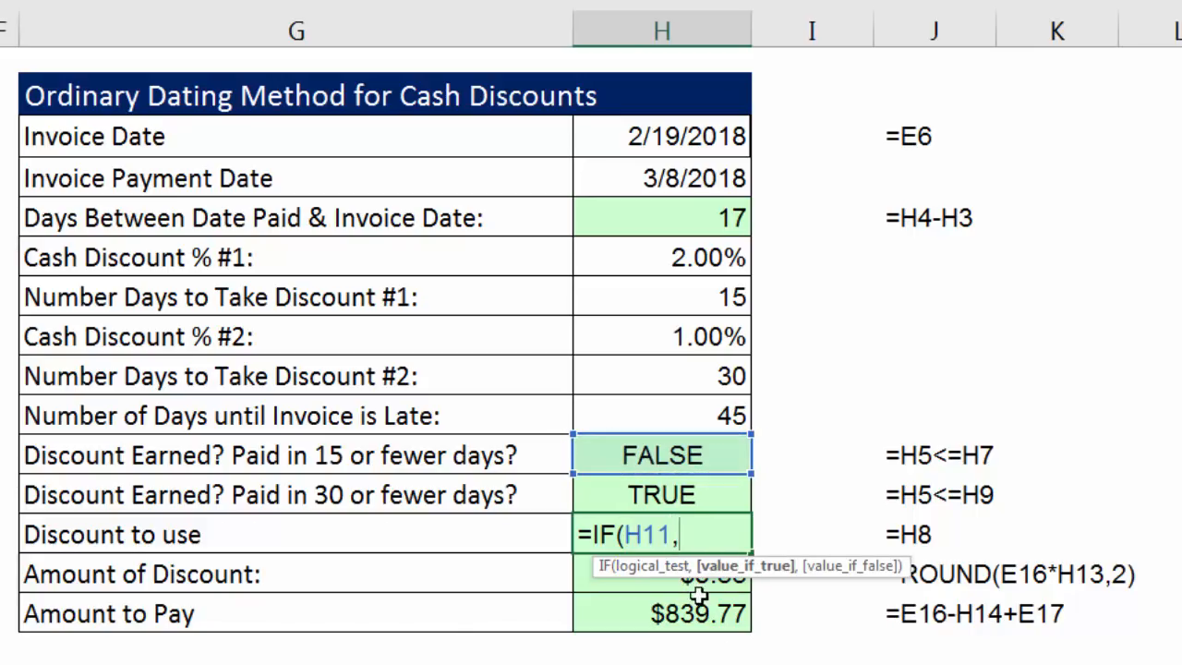
{"action": "left_click", "coordinate": [679, 264]}
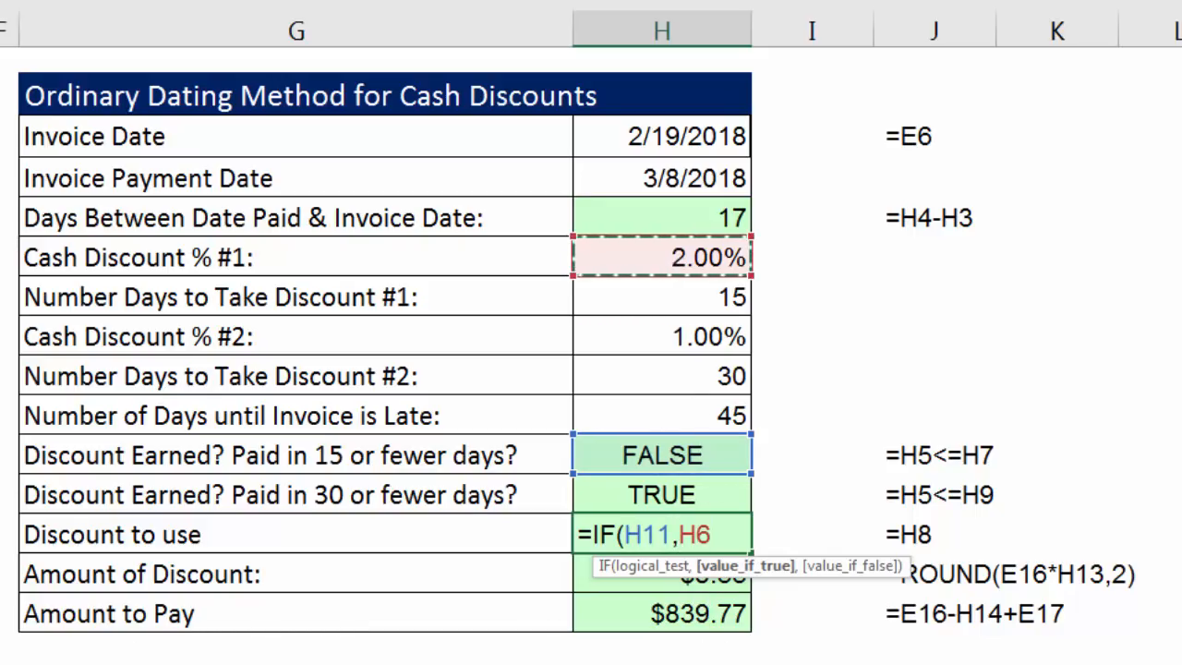
{"action": "type", "text": ",if"}
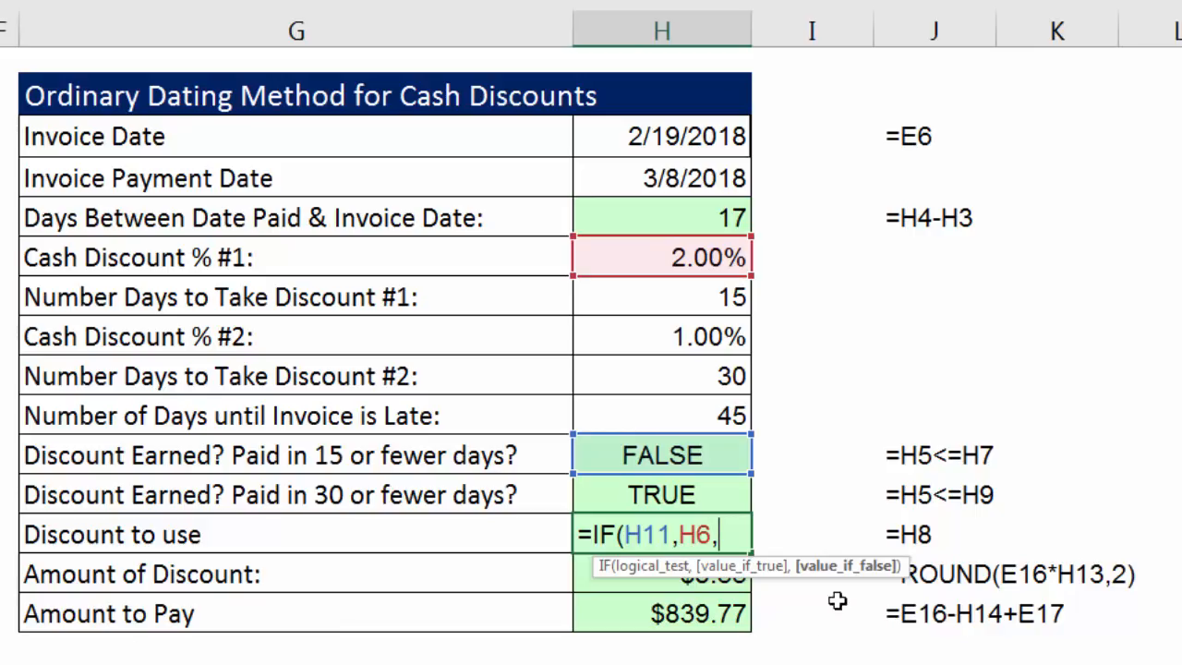
Complete the H13 formula with a nested IF that tests H12 and returns H8 or 0: =IF(H11,H6,IF(H12,H8,0)).
{"action": "type", "text": "if"}
{"action": "key", "text": "Tab"}
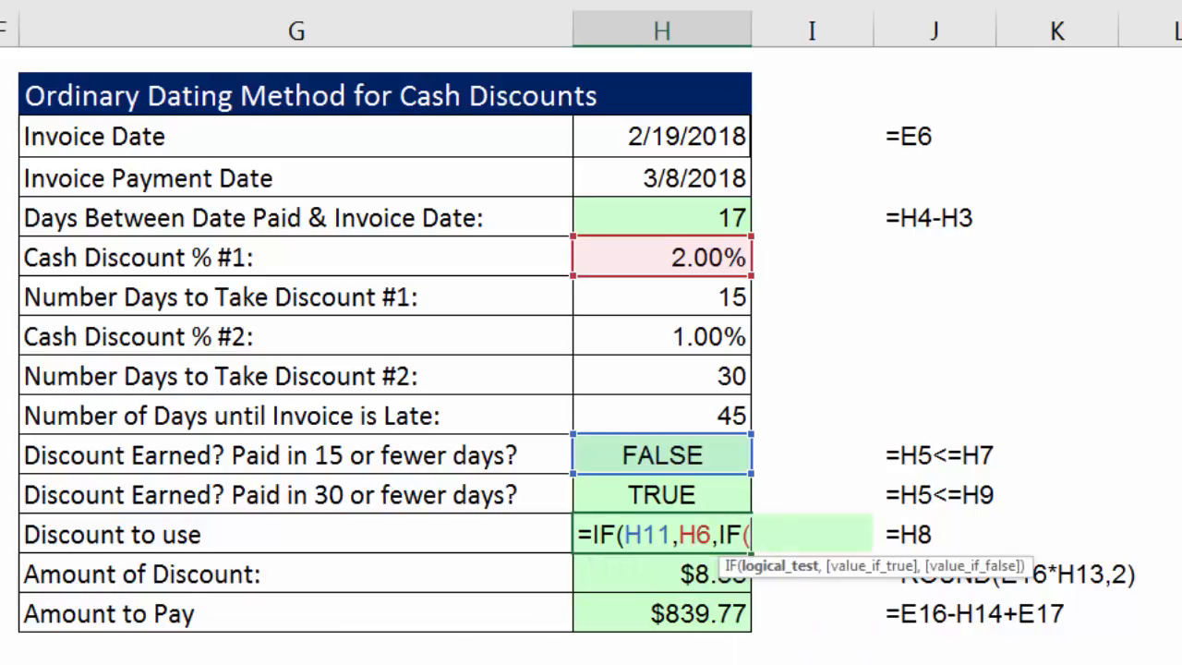
{"action": "left_click", "coordinate": [705, 492]}
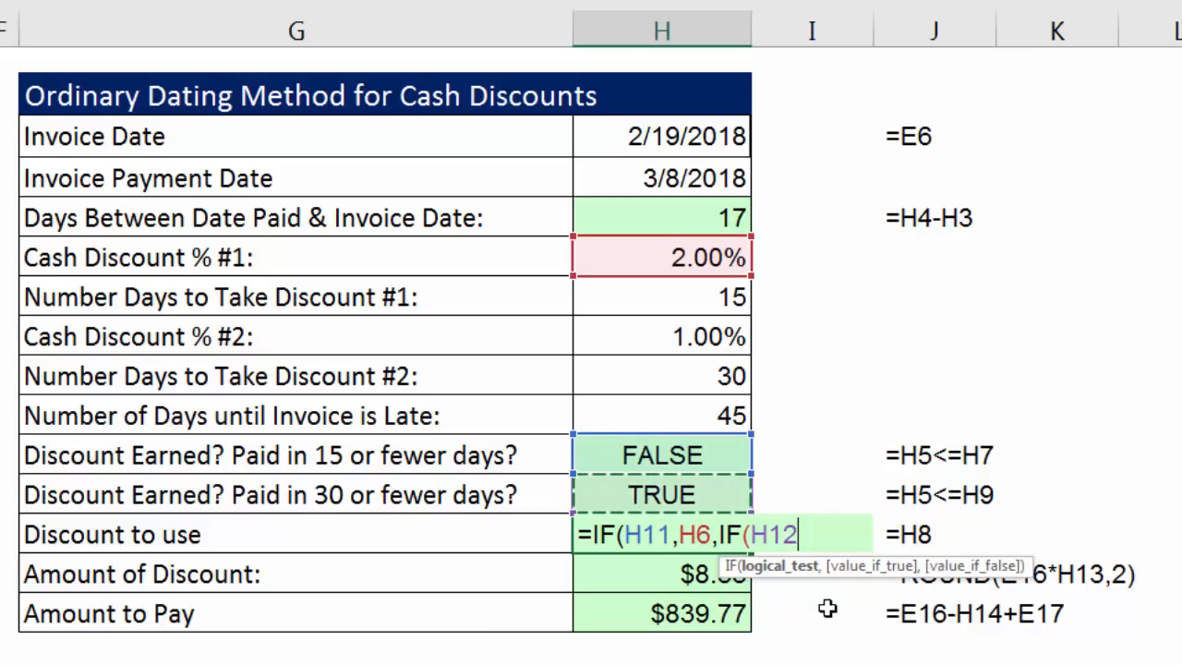
{"action": "type", "text": ","}
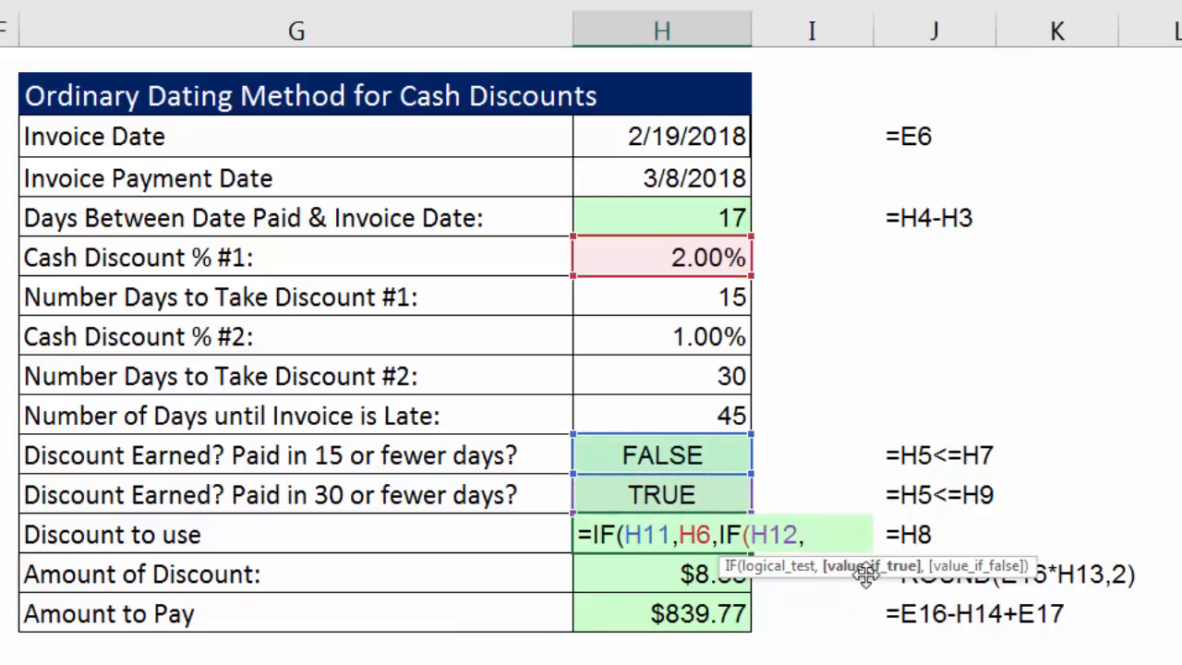
{"action": "left_click", "coordinate": [707, 336]}
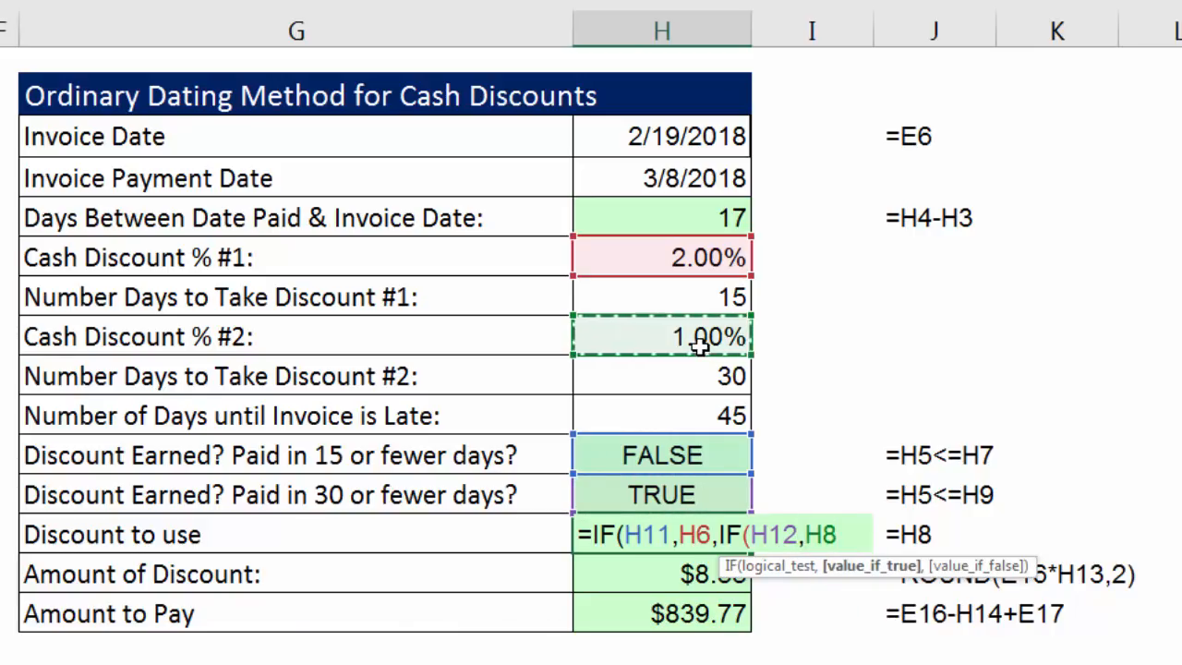
{"action": "type", "text": ","}
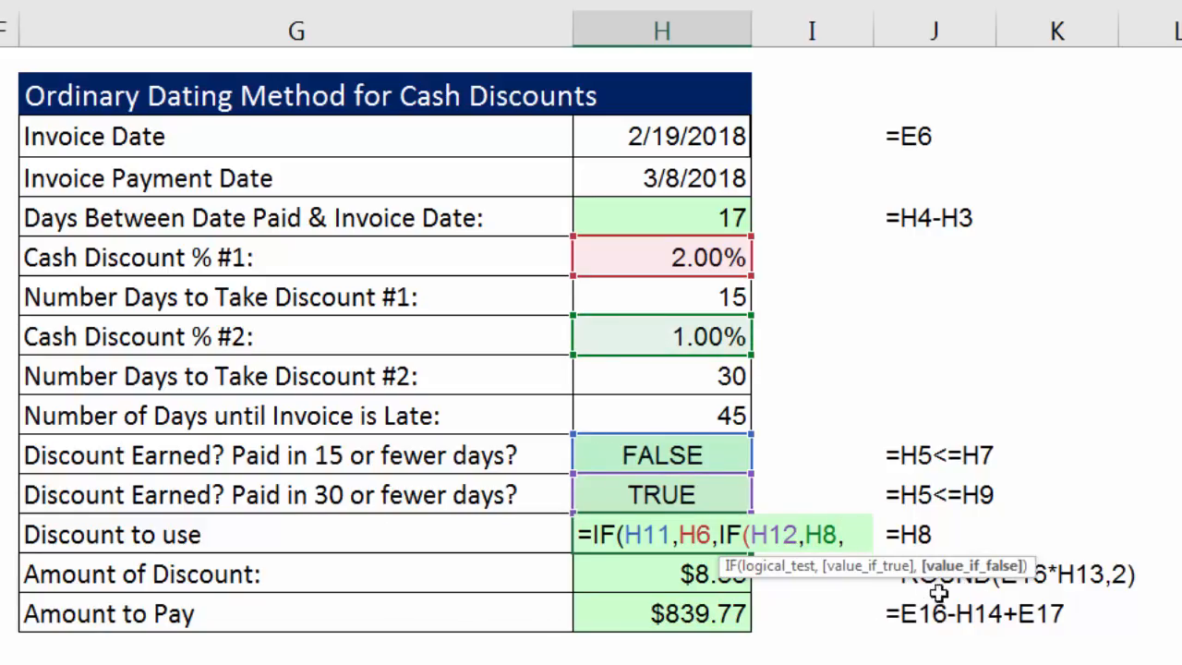
{"action": "type", "text": "0"}
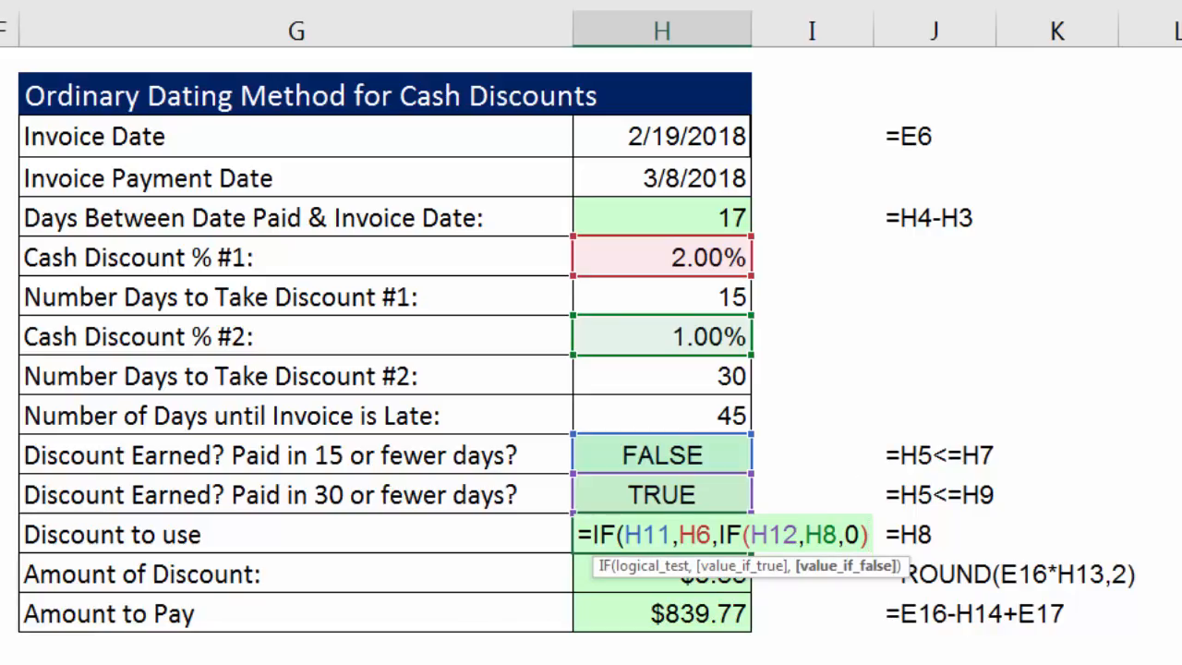
{"action": "type", "text": ")"}
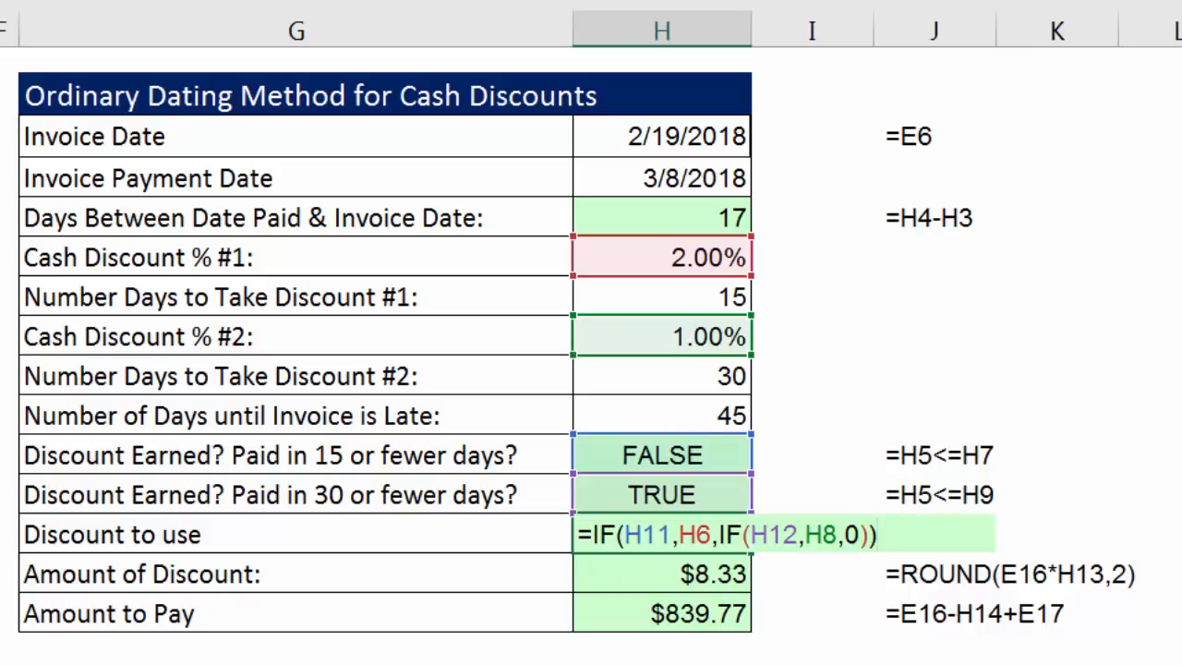
{"action": "key", "text": "Return"}
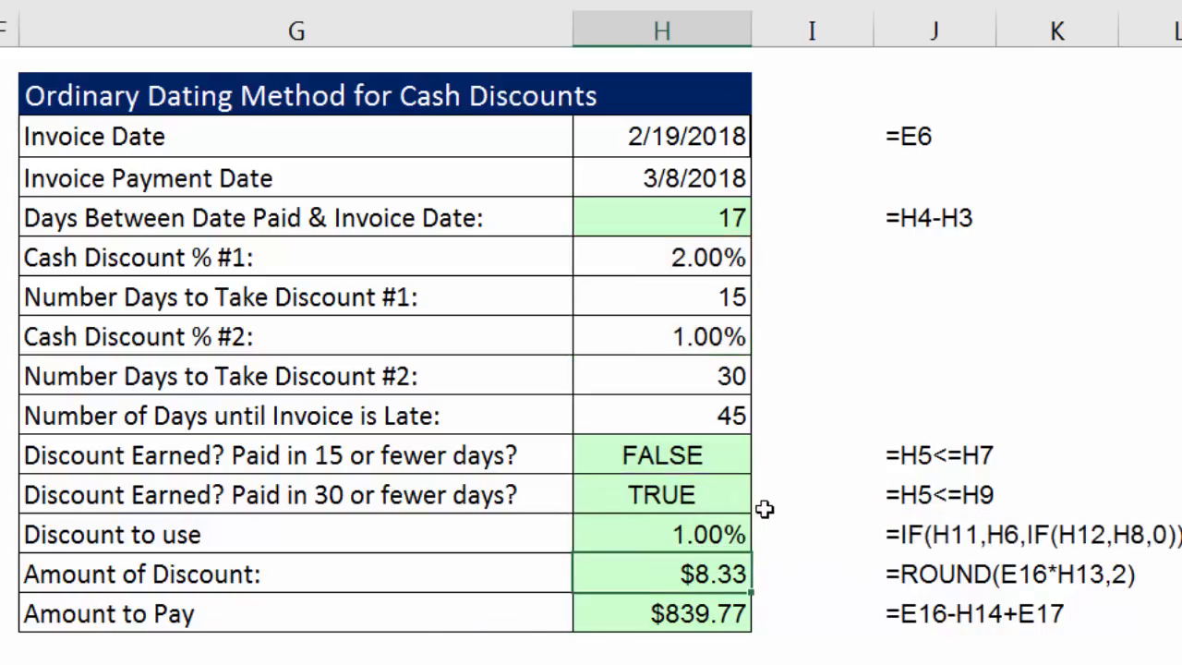
Set the Invoice Payment Date in H4 to 3/1/2018 and check H7, the first discount test in H11 and Discount to use in H13.
{"action": "double_click", "coordinate": [667, 177]}
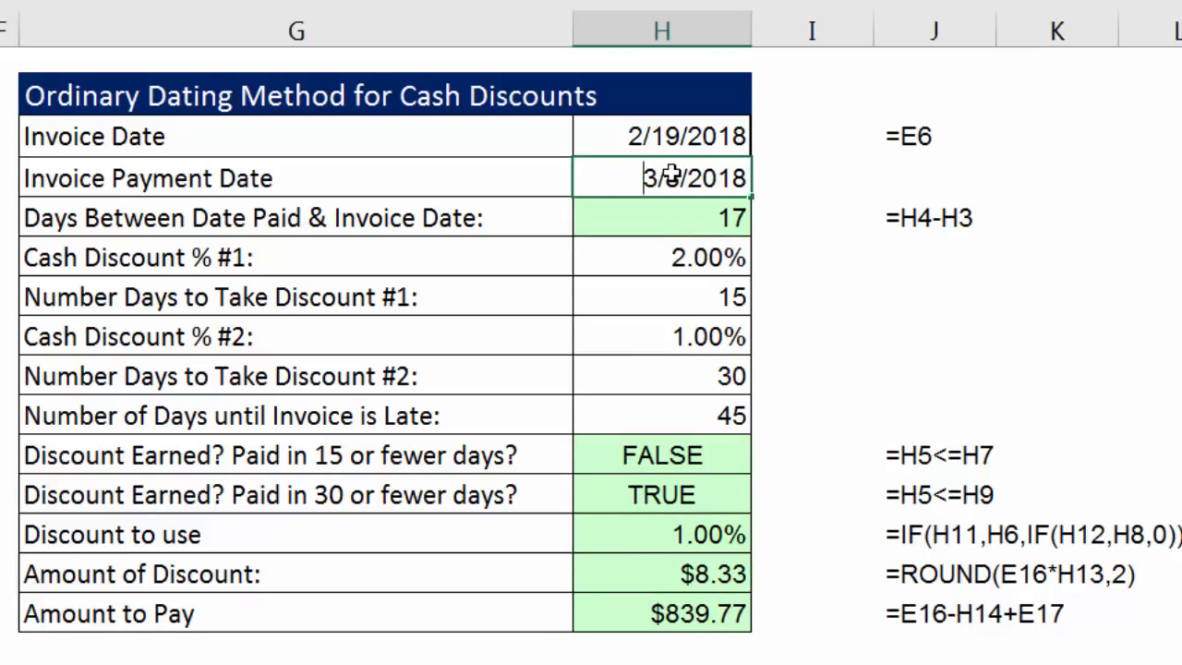
{"action": "left_click_drag", "start_coordinate": [667, 178], "coordinate": [680, 179]}
{"action": "type", "text": "1"}
{"action": "key", "text": "ctrl+Return"}
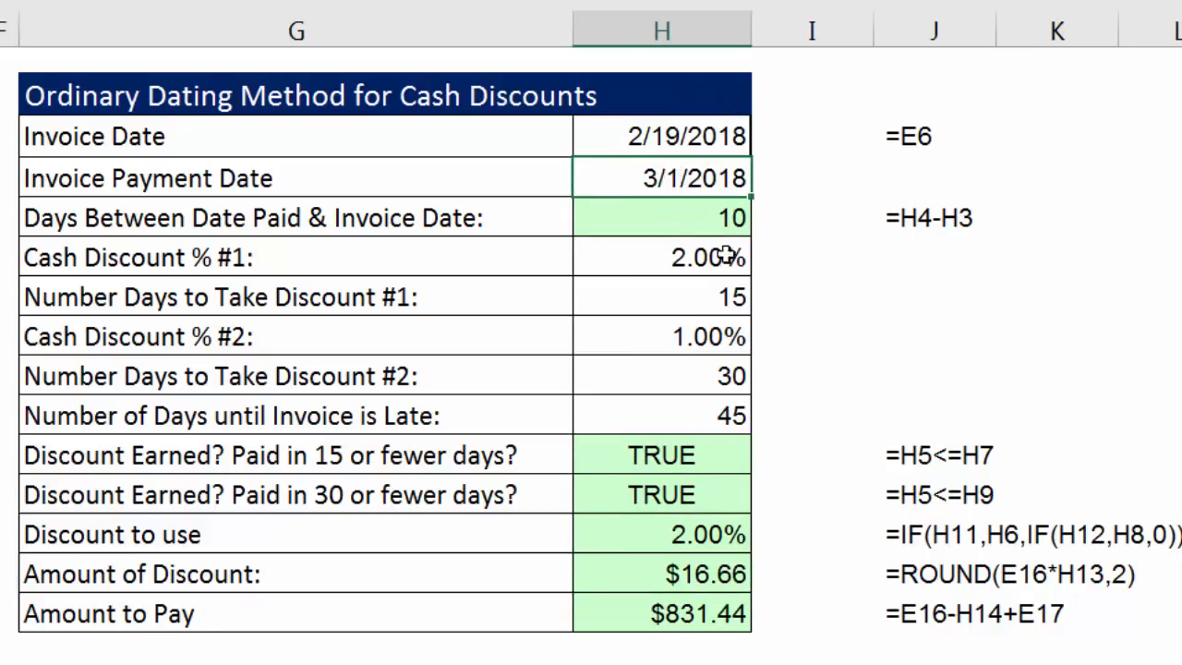
{"action": "left_click", "coordinate": [707, 302]}
{"action": "left_click", "coordinate": [694, 454]}
{"action": "left_click", "coordinate": [703, 534]}
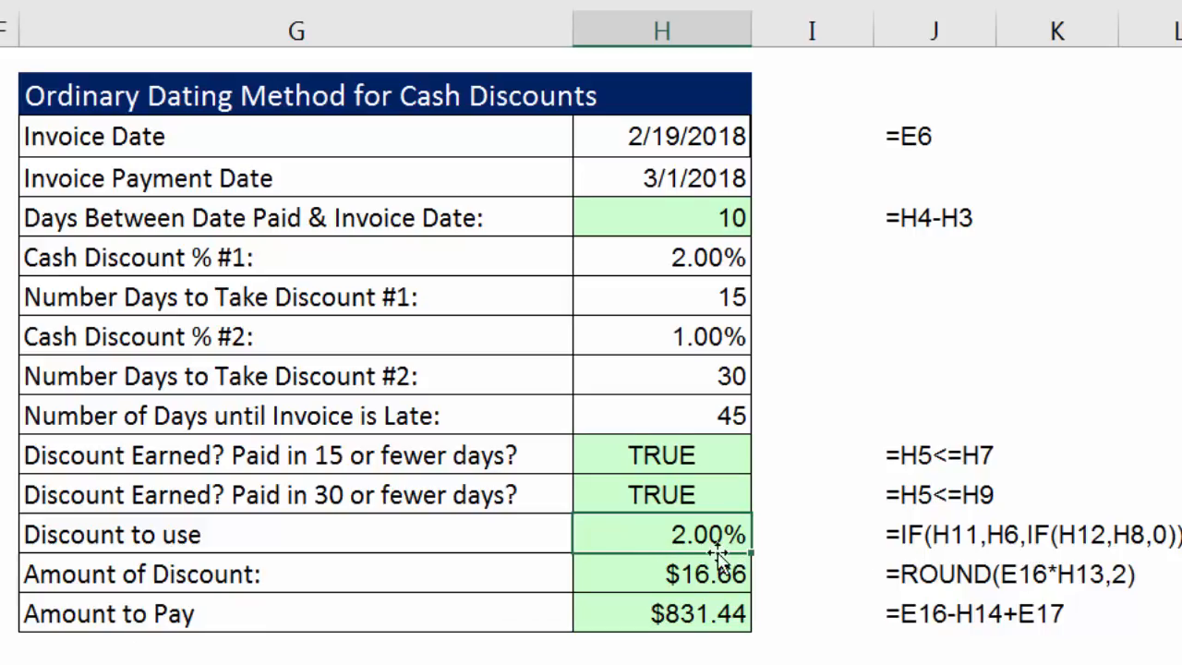
Set the Invoice Payment Date in H4 to 3/30/2018 to test a payment made after both discount periods.
{"action": "double_click", "coordinate": [669, 180]}
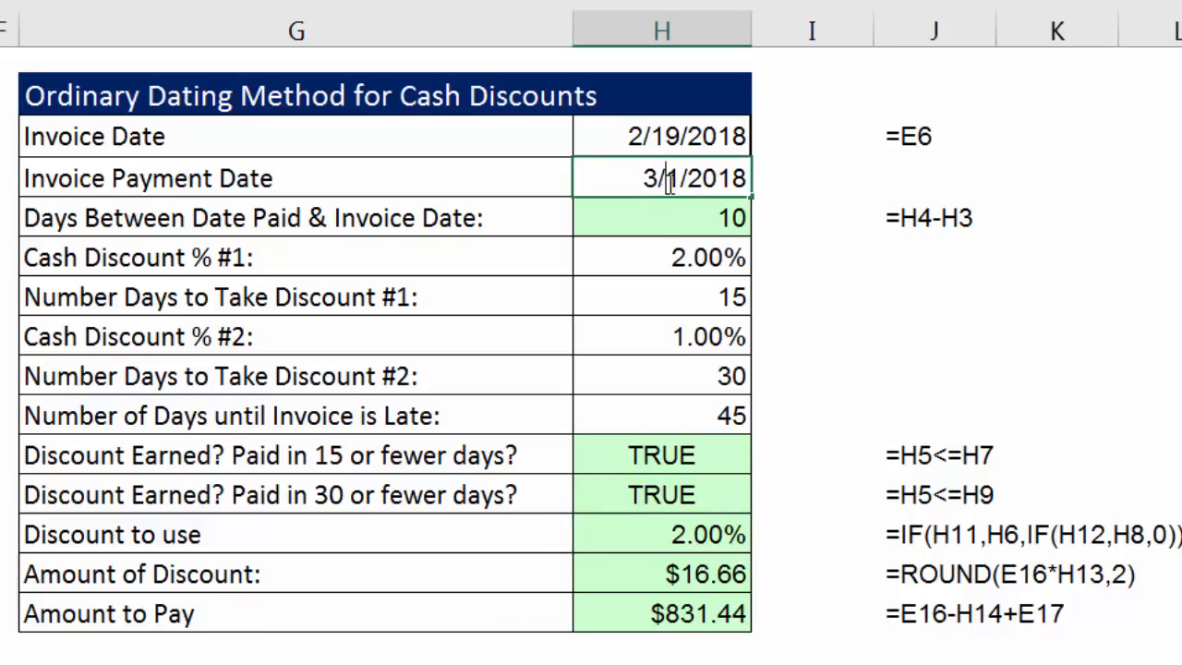
{"action": "double_click", "coordinate": [675, 180]}
{"action": "type", "text": "30"}
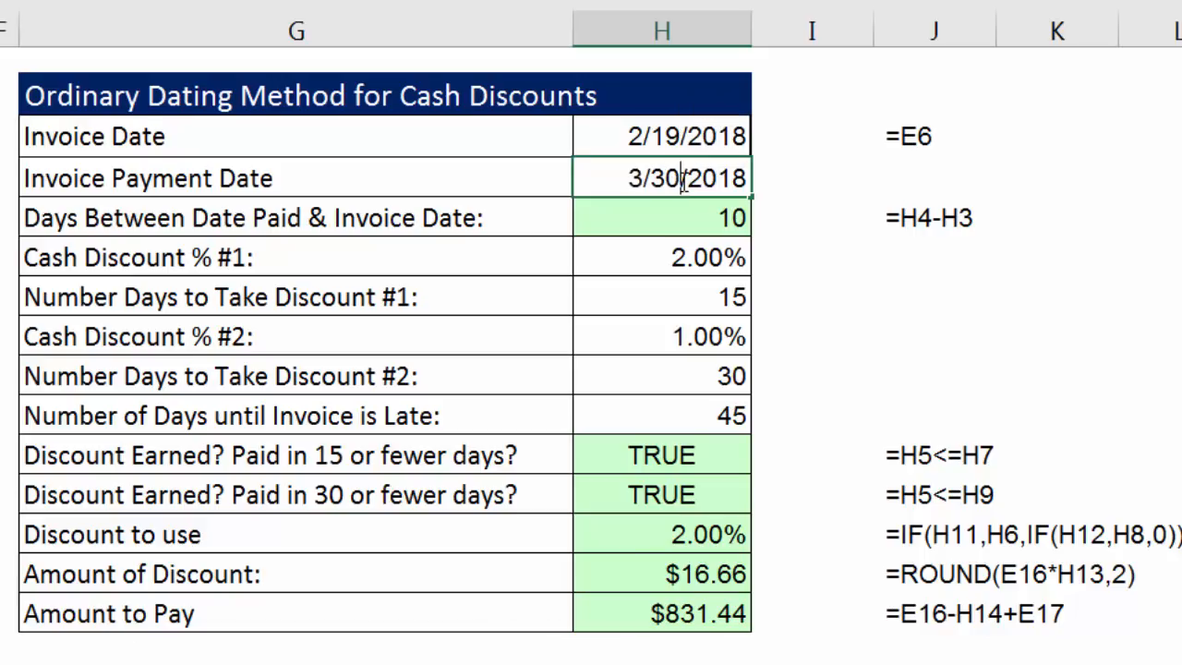
{"action": "key", "text": "Return"}
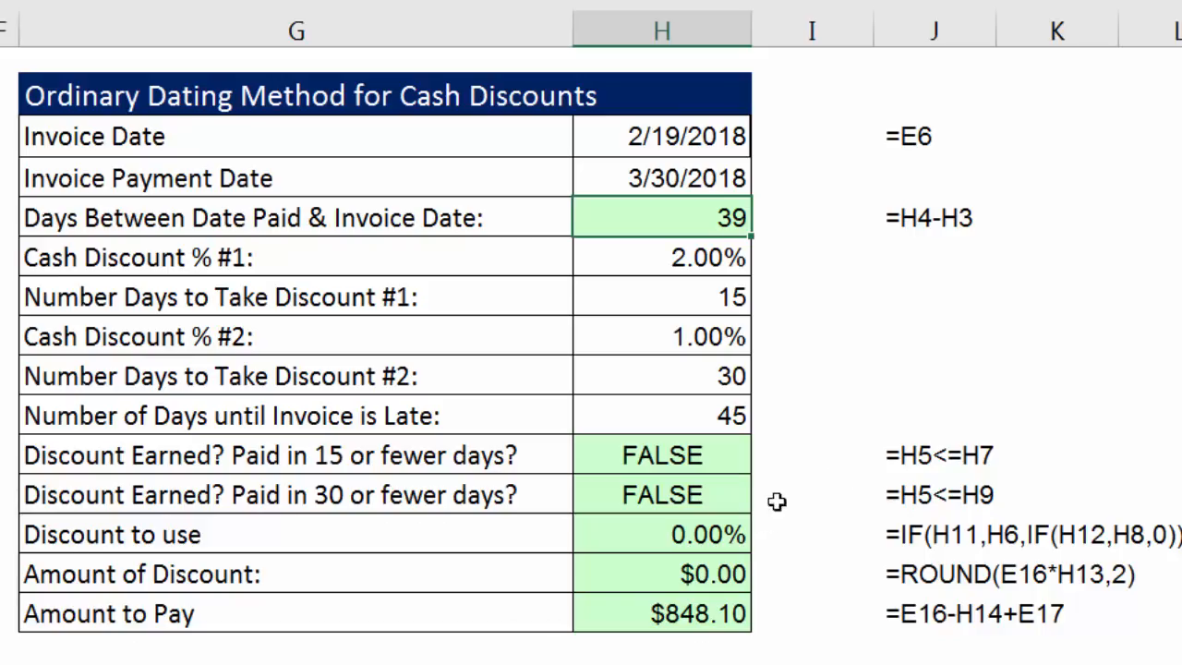
Set the Invoice Payment Date in H4 back to 3/8/2018.
{"action": "left_click", "coordinate": [662, 177]}
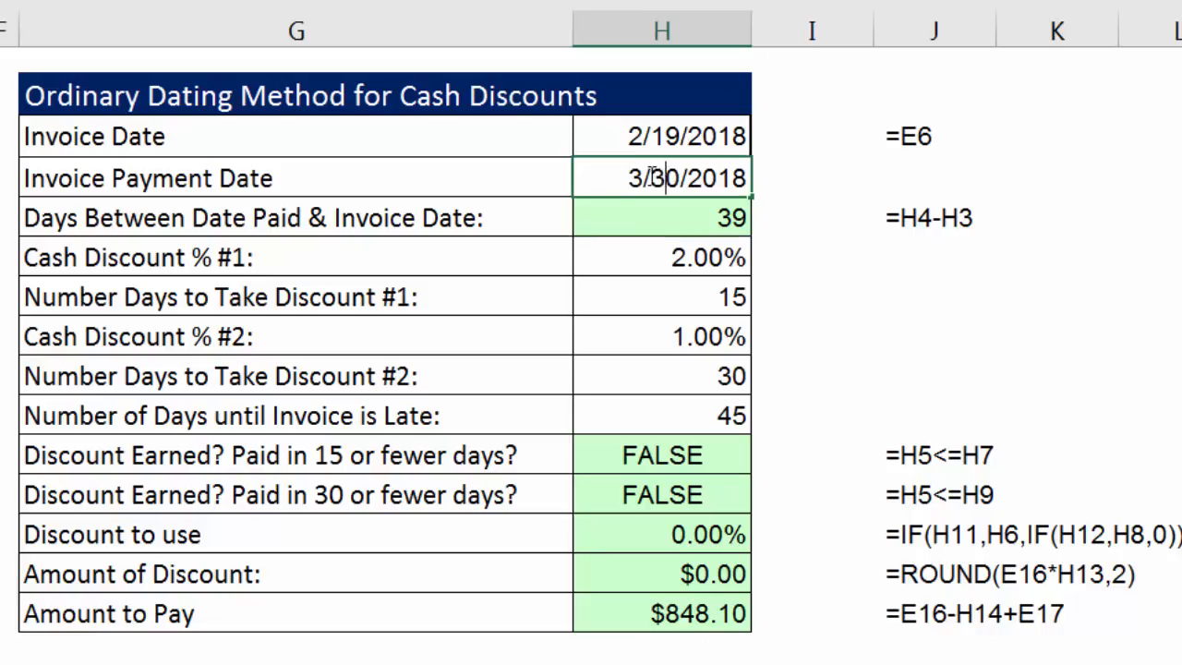
{"action": "double_click", "coordinate": [657, 178]}
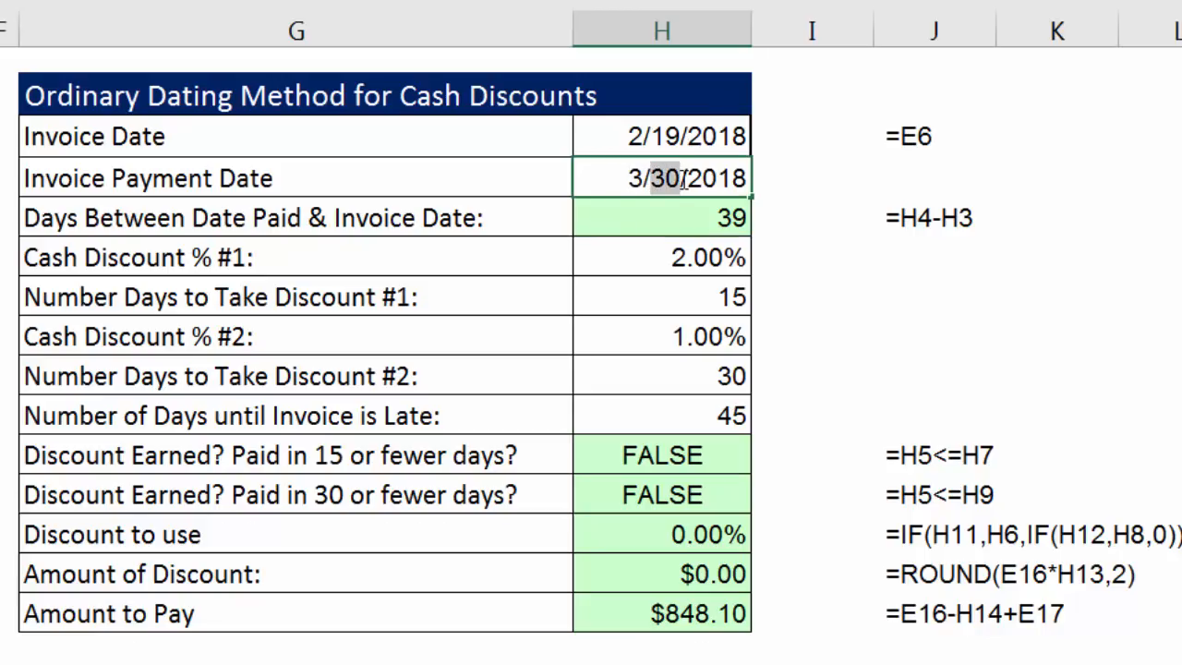
{"action": "type", "text": "8"}
{"action": "key", "text": "ctrl+Return"}
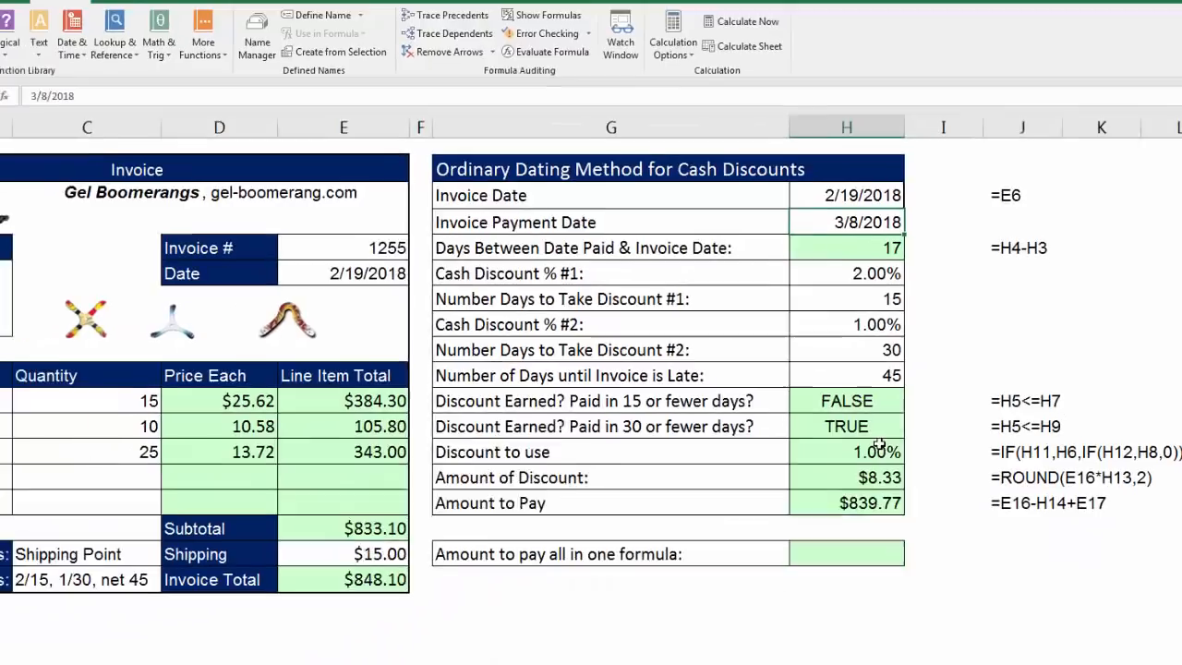
Evaluate the nested IF formula in H13 step by step with Evaluate Formula for the 3/8/2018 payment date, and close the evaluation.
{"action": "left_click", "coordinate": [877, 448]}
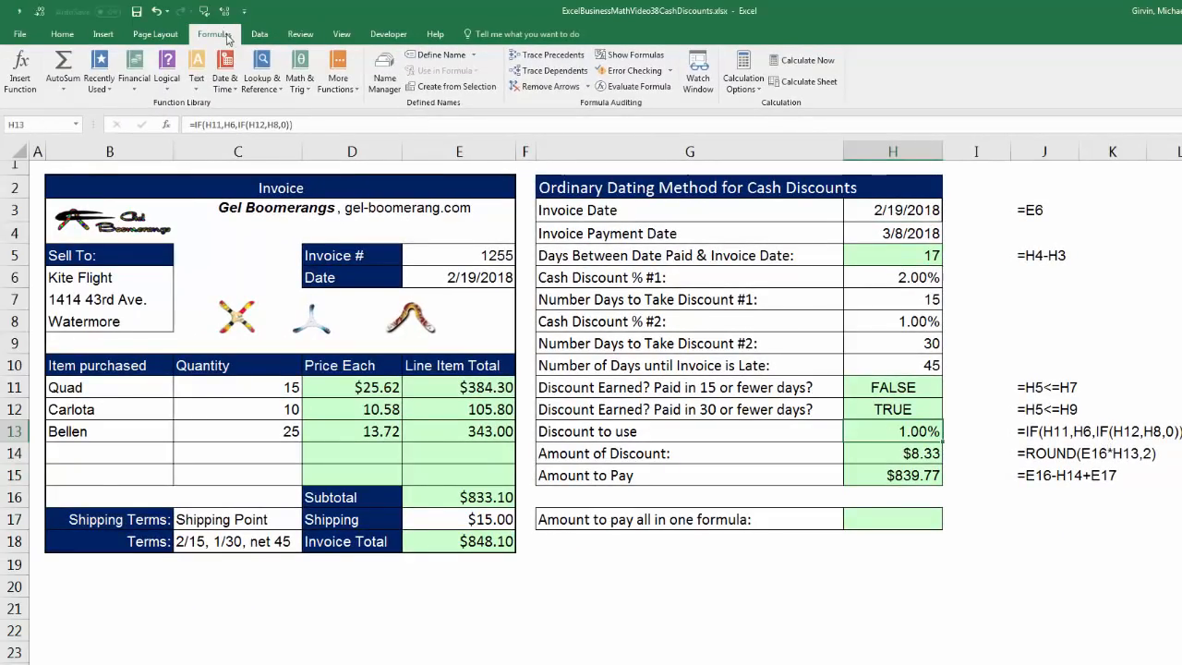
{"action": "left_click", "coordinate": [651, 88]}
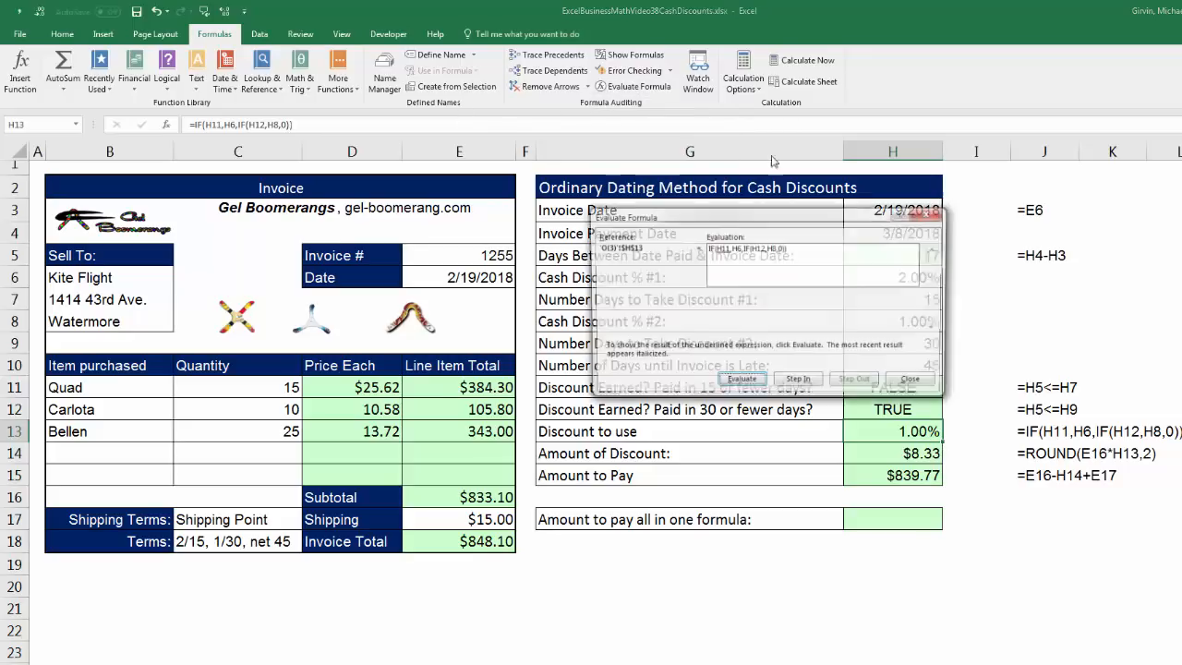
{"action": "left_click_drag", "start_coordinate": [870, 212], "coordinate": [1034, 462]}
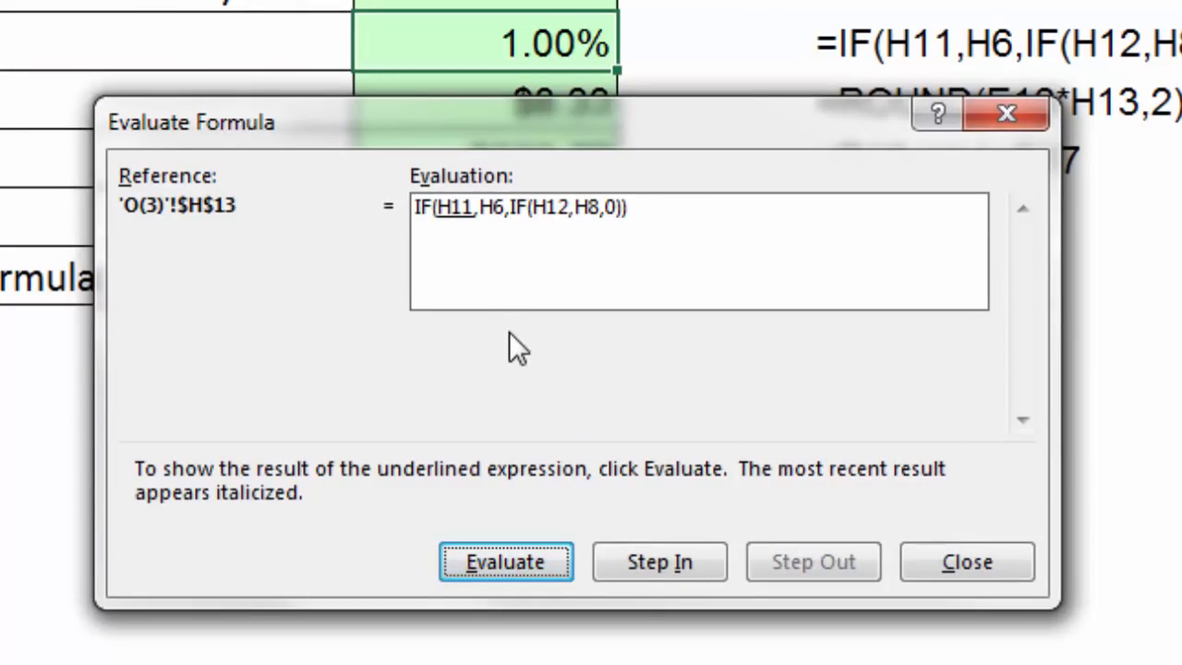
{"action": "key", "text": "Return"}
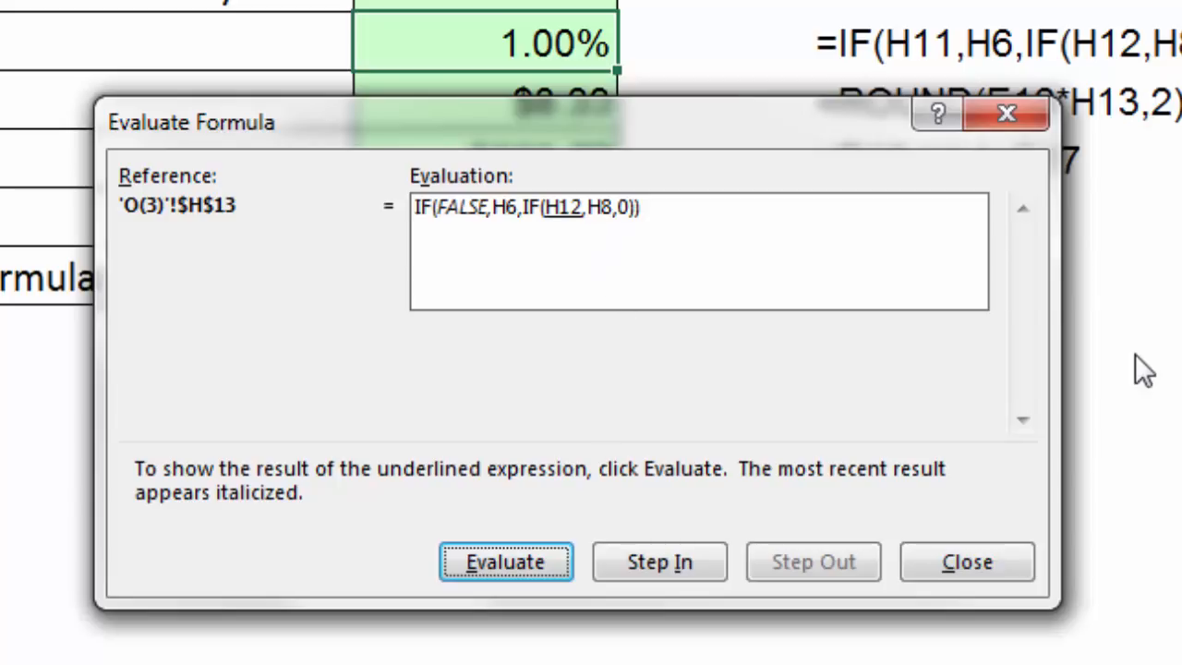
{"action": "key", "text": "Return"}
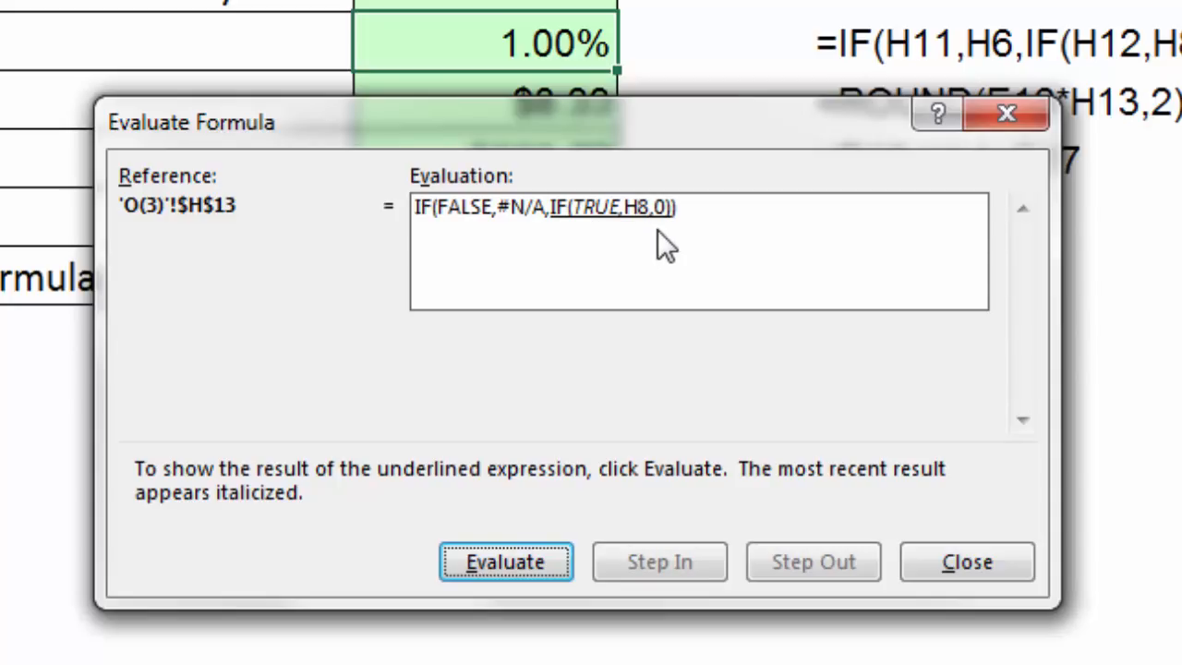
{"action": "key", "text": "Return"}
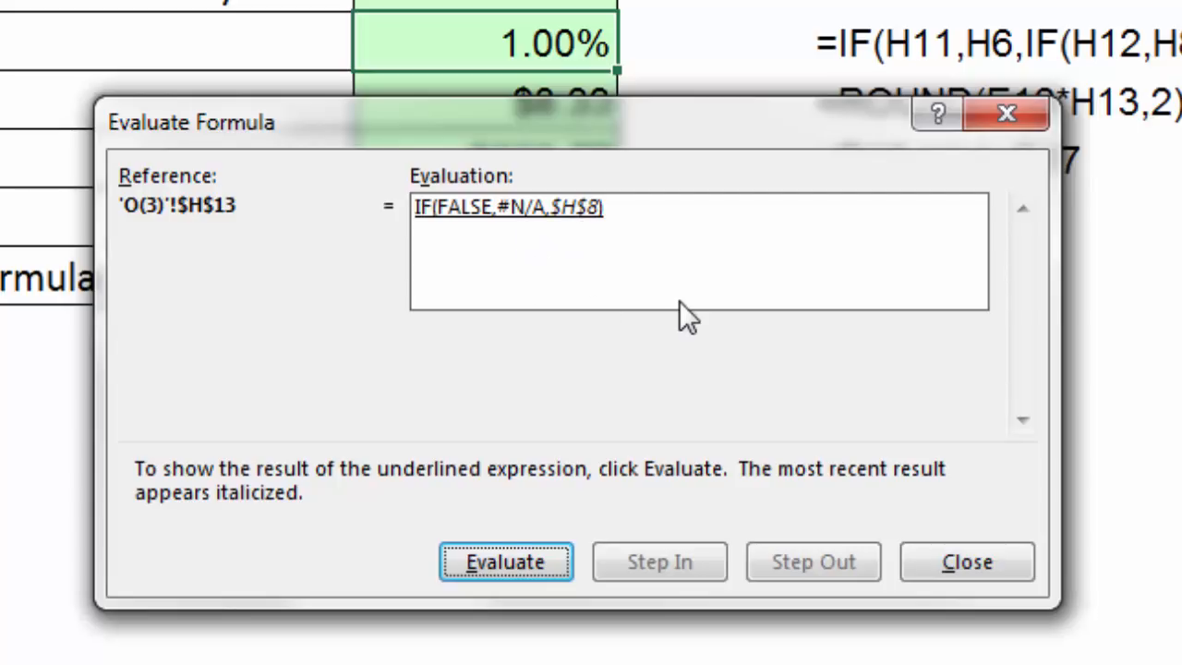
{"action": "key", "text": "Return"}
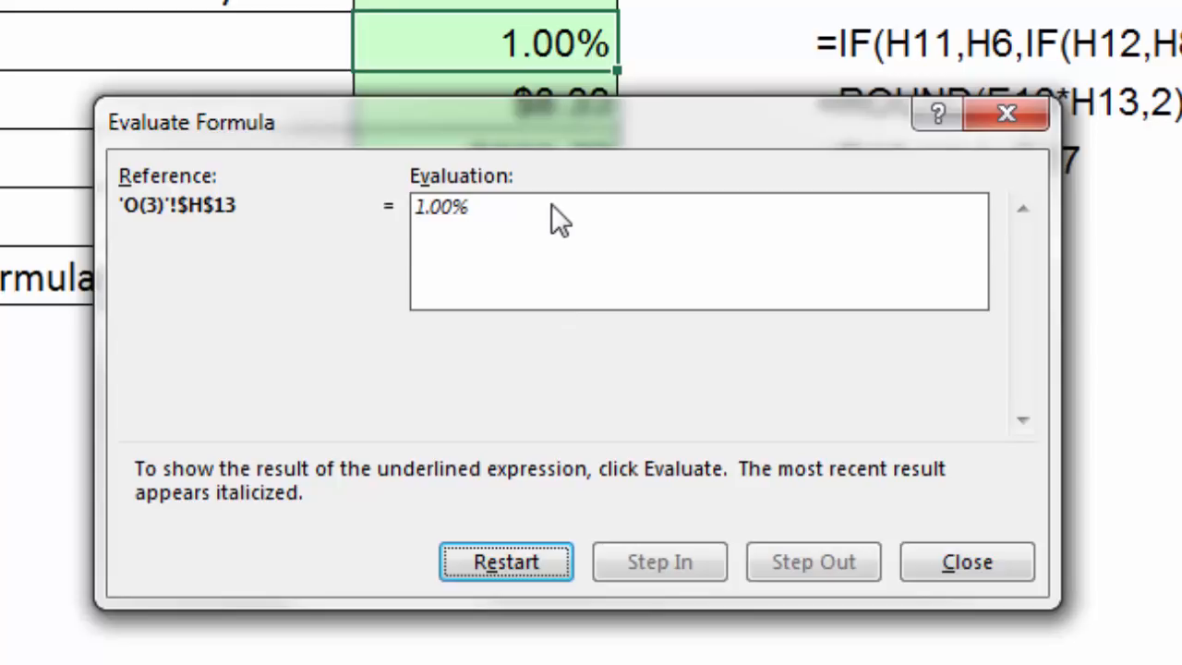
{"action": "key", "text": "Return"}
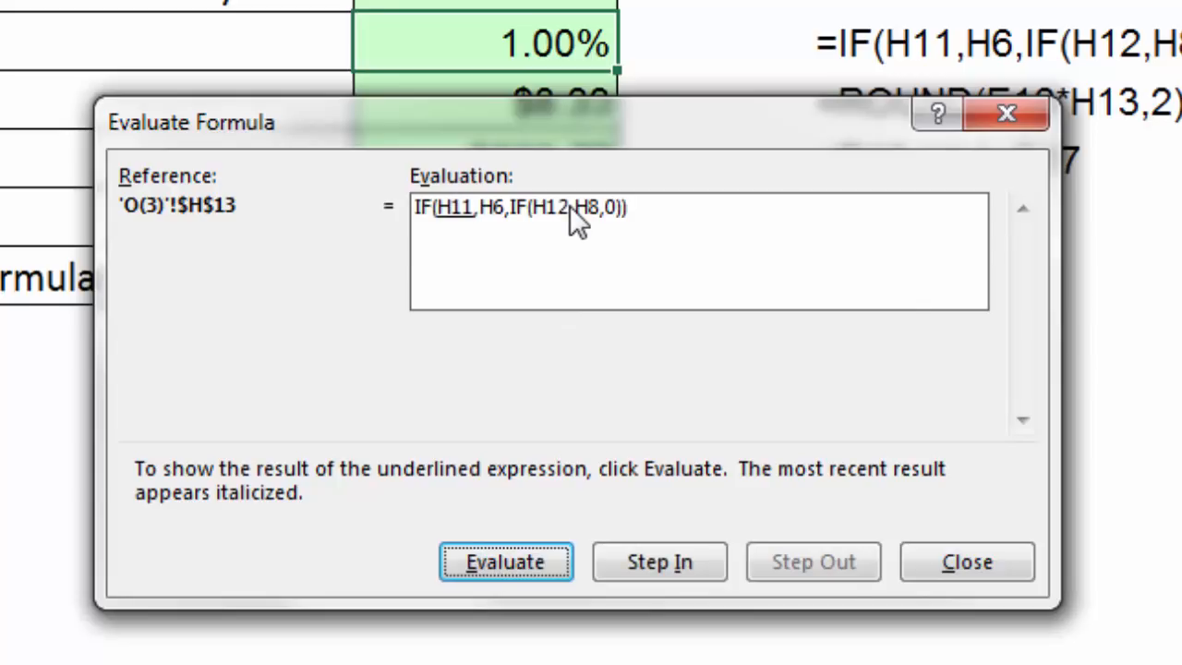
{"action": "key", "text": "Escape"}
Change the Invoice Payment Date in H4 to 3/30/2018.
{"action": "double_click", "coordinate": [882, 230]}
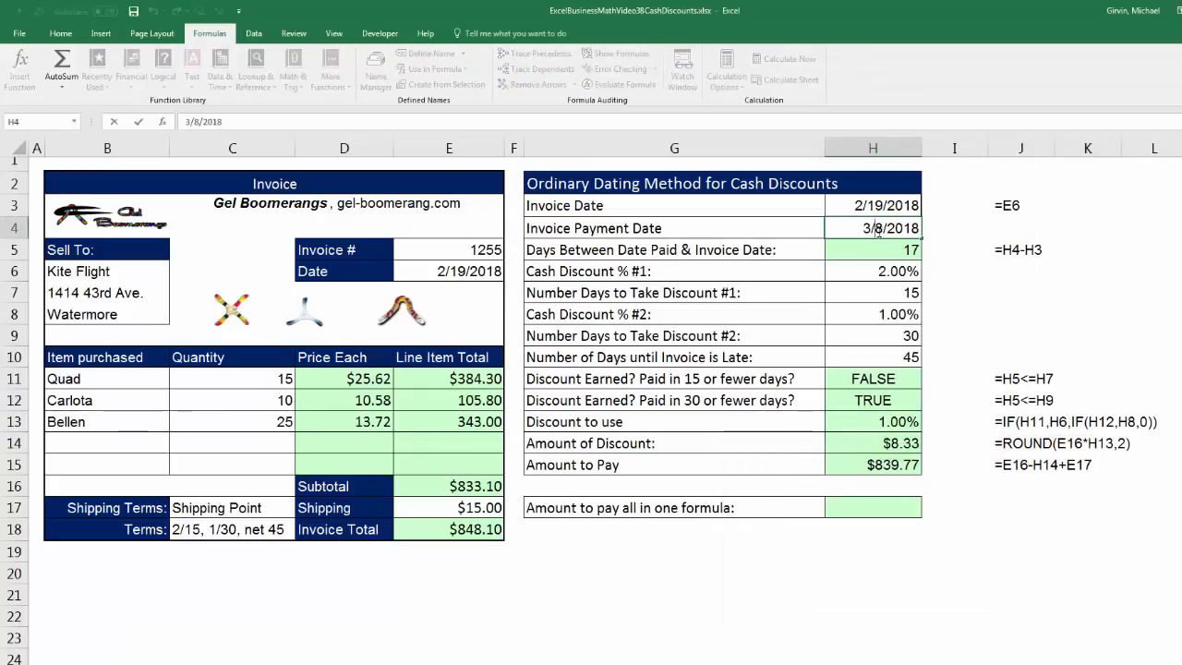
{"action": "double_click", "coordinate": [883, 230]}
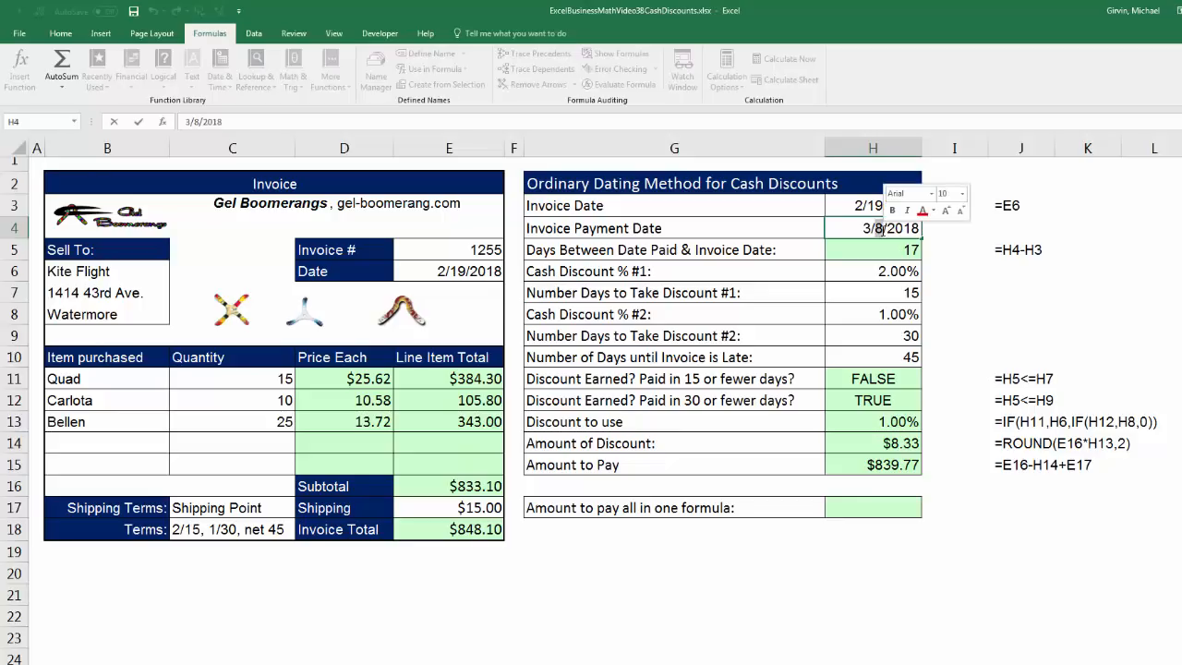
{"action": "type", "text": "30"}
{"action": "key", "text": "Return"}
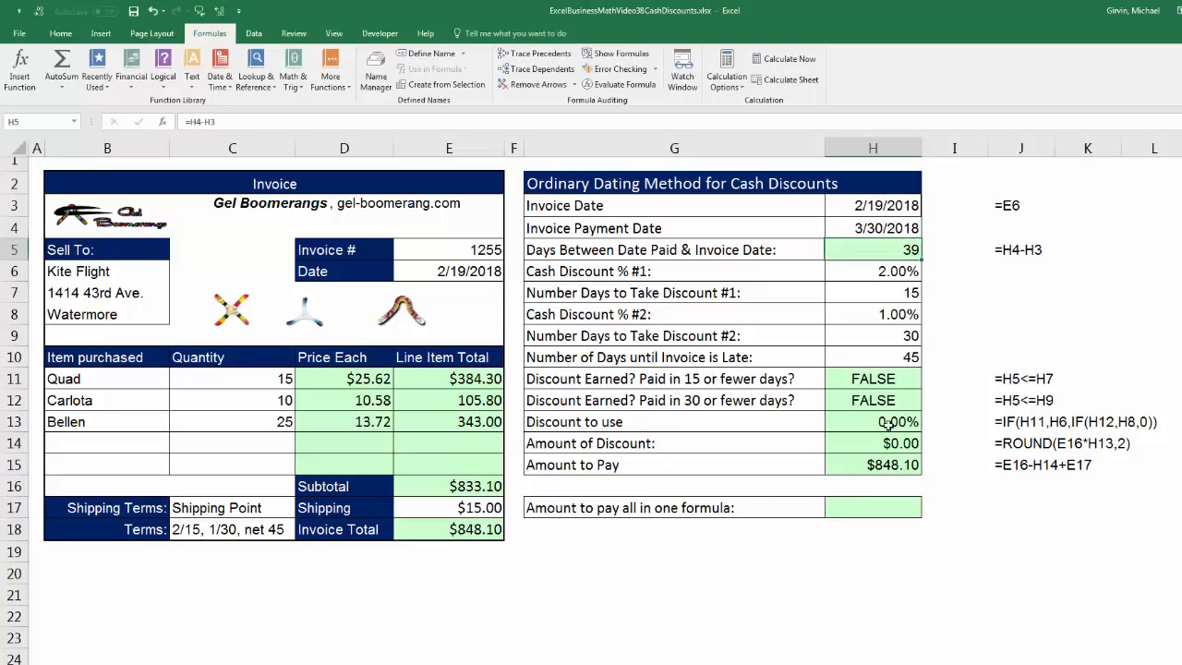
Evaluate the Discount to use formula in H13 step by step again for the 3/30/2018 payment date, and close the evaluation.
{"action": "left_click", "coordinate": [886, 422]}
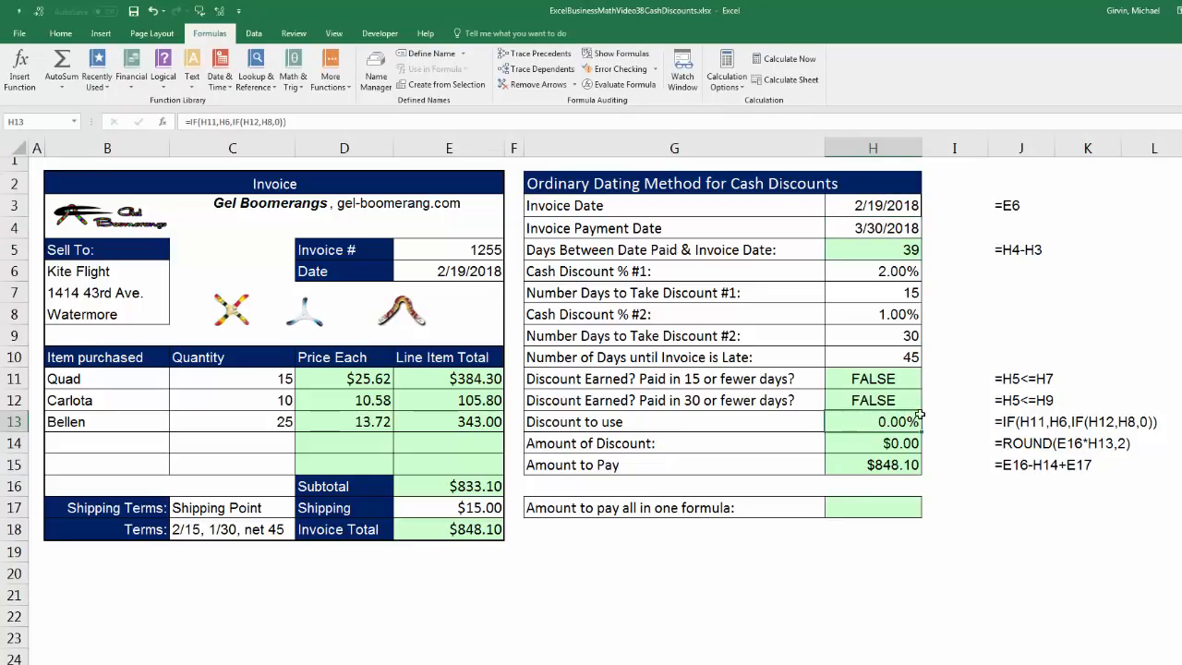
{"action": "left_click", "coordinate": [624, 84]}
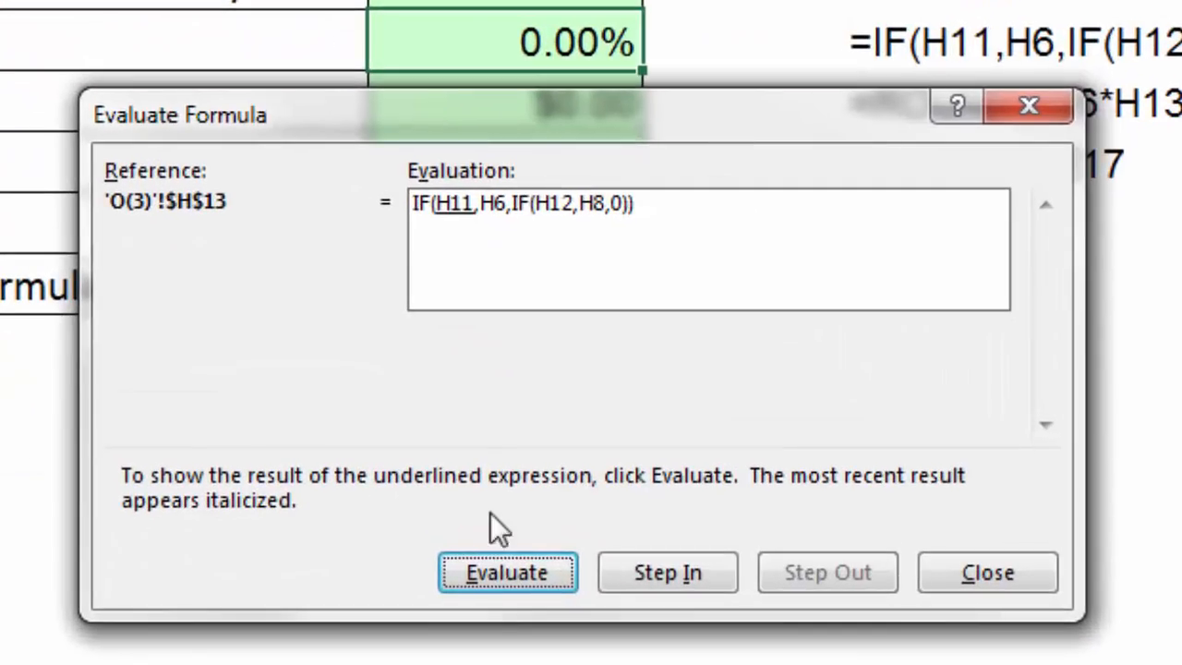
{"action": "key", "text": "Return"}
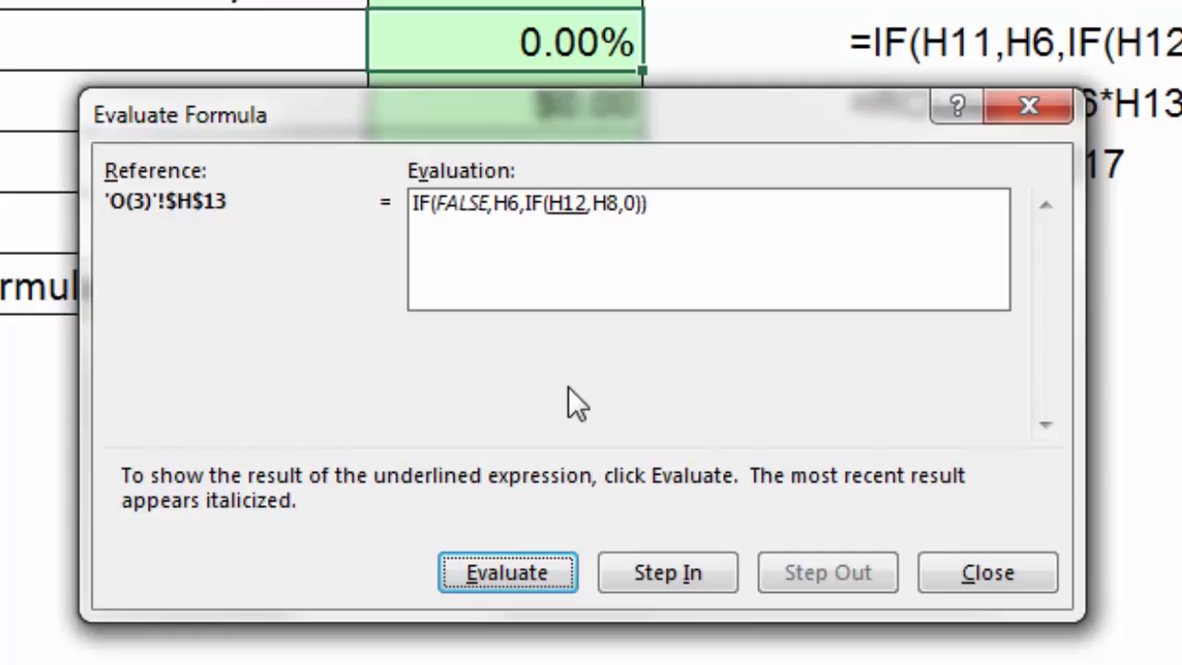
{"action": "key", "text": "Return"}
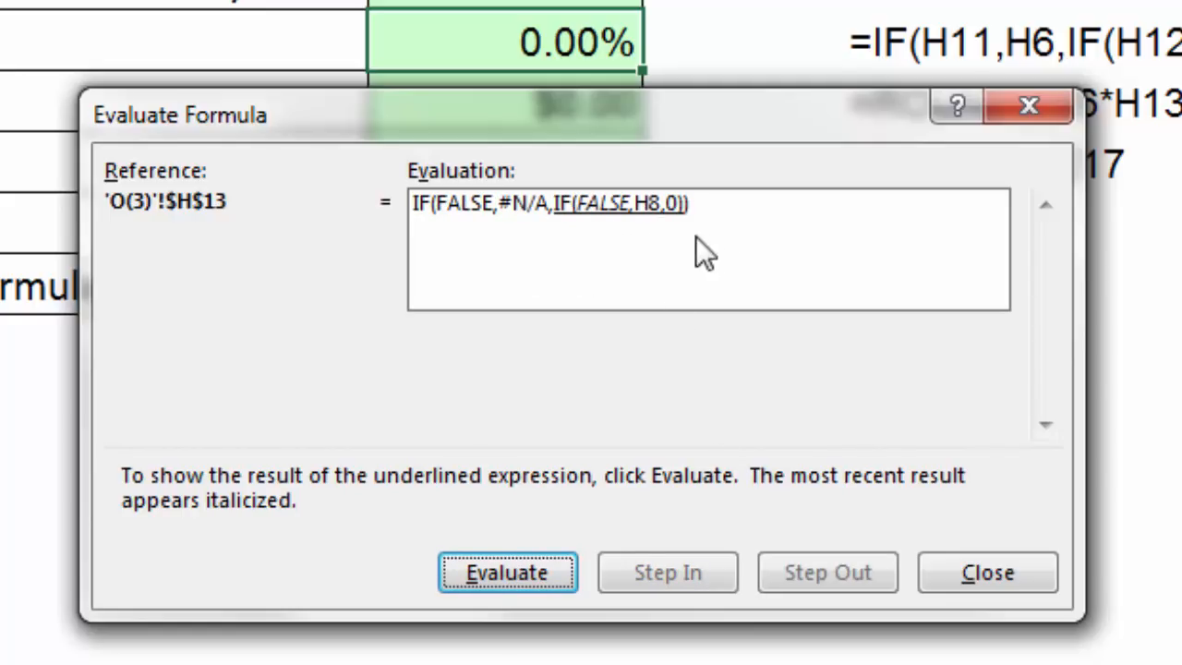
{"action": "key", "text": "Return"}
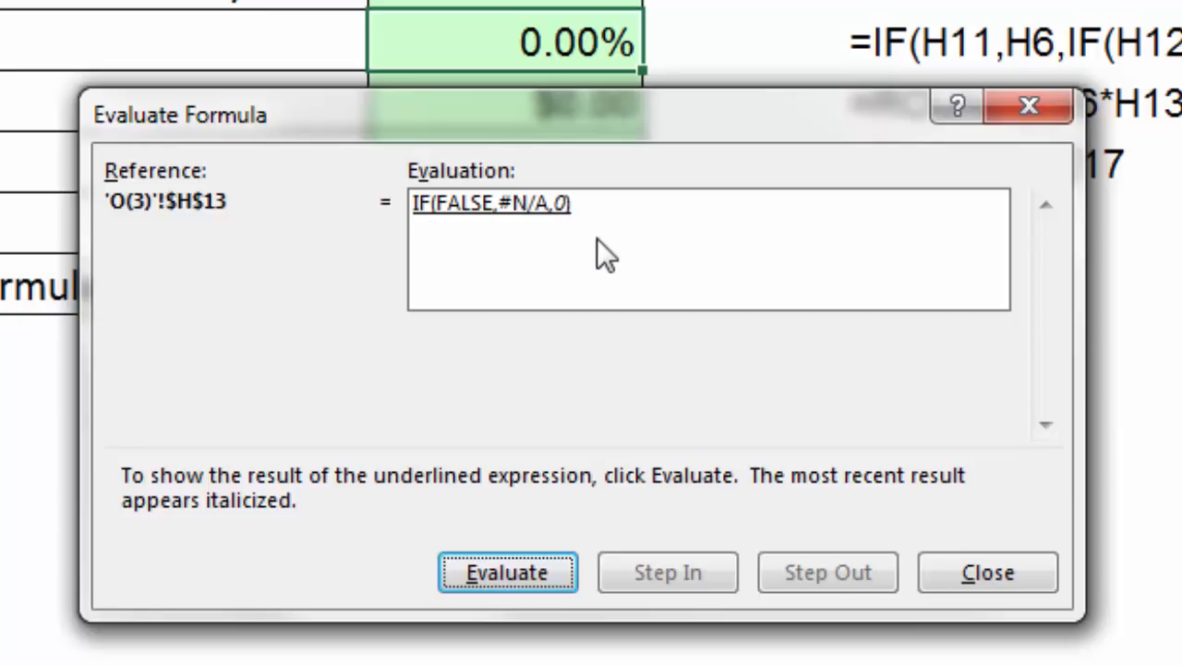
{"action": "key", "text": "Return"}
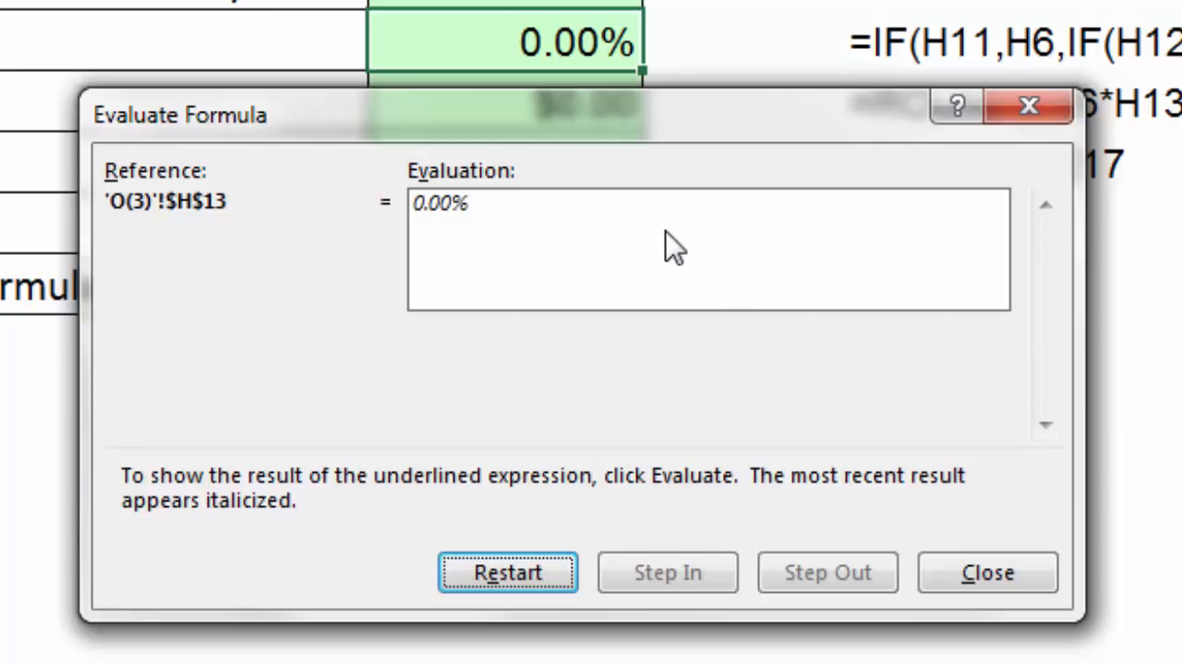
{"action": "key", "text": "Escape"}
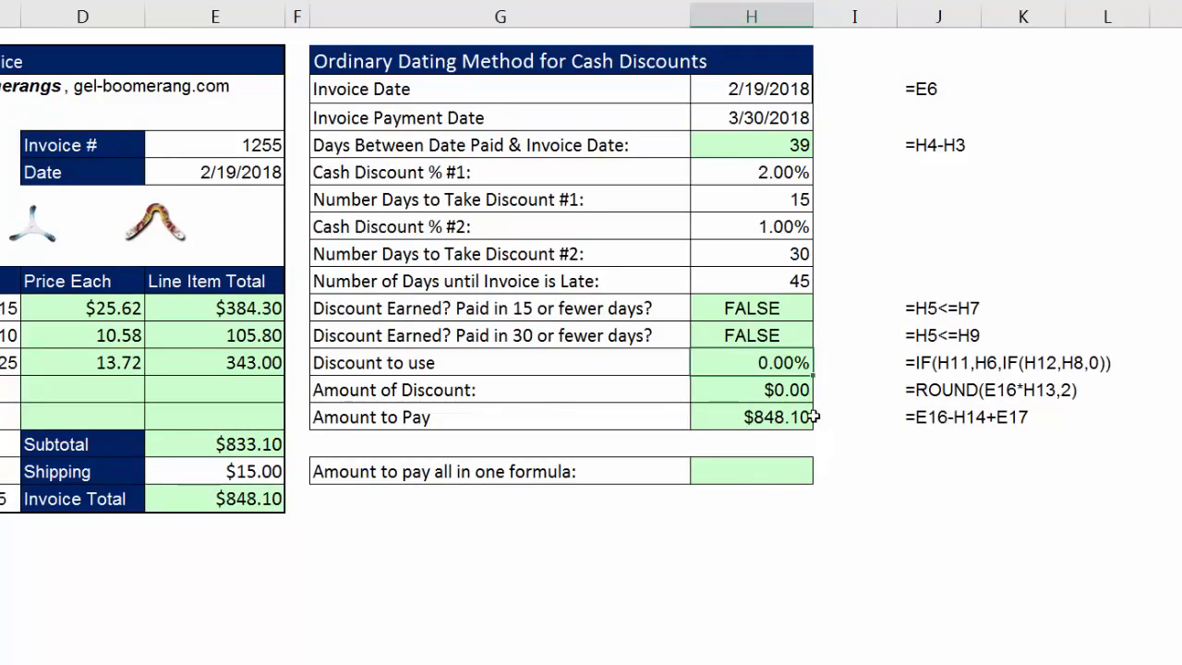
Inspect the Amount to Pay formula in H15 and its reference to the discount amount.
{"action": "left_click", "coordinate": [792, 474]}
{"action": "left_click", "coordinate": [771, 420]}
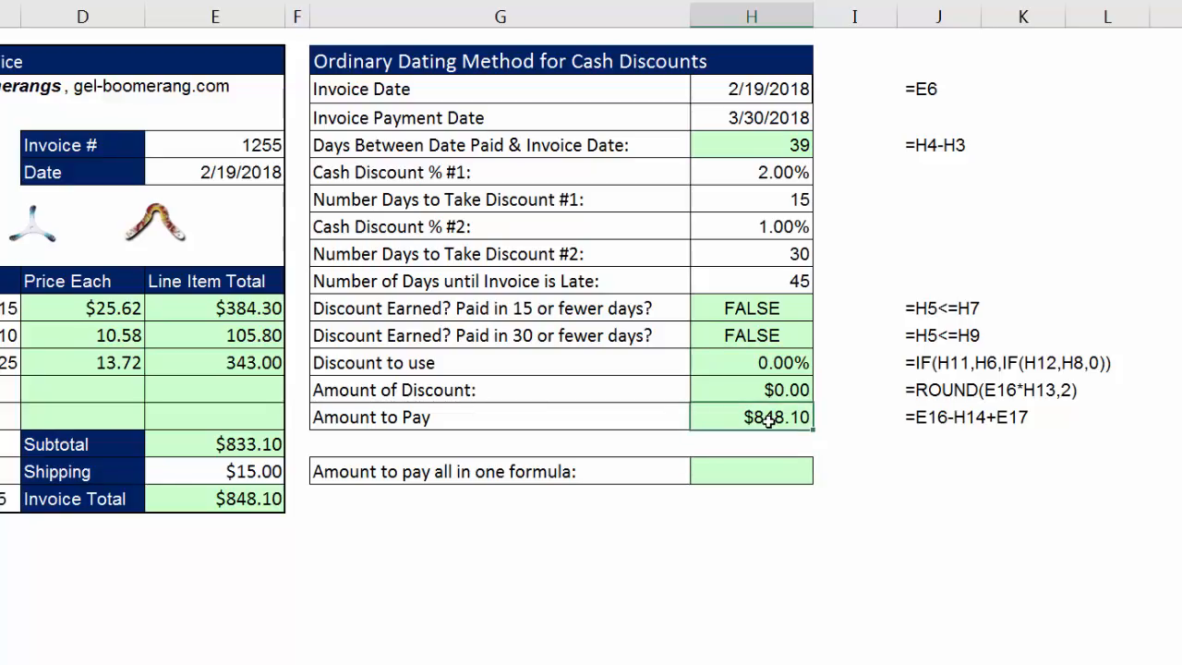
{"action": "double_click", "coordinate": [771, 420]}
{"action": "double_click", "coordinate": [759, 417]}
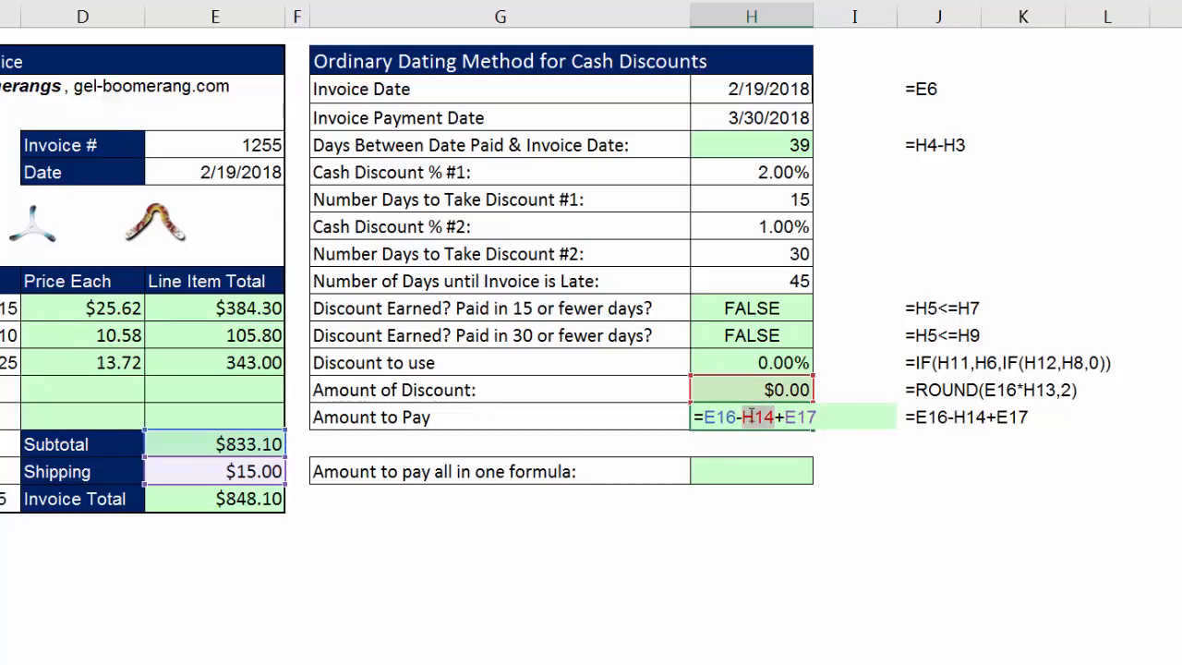
Start an IF formula in H17 that tests H4-H3<=H7 and returns H6 when true.
{"action": "left_click", "coordinate": [757, 470]}
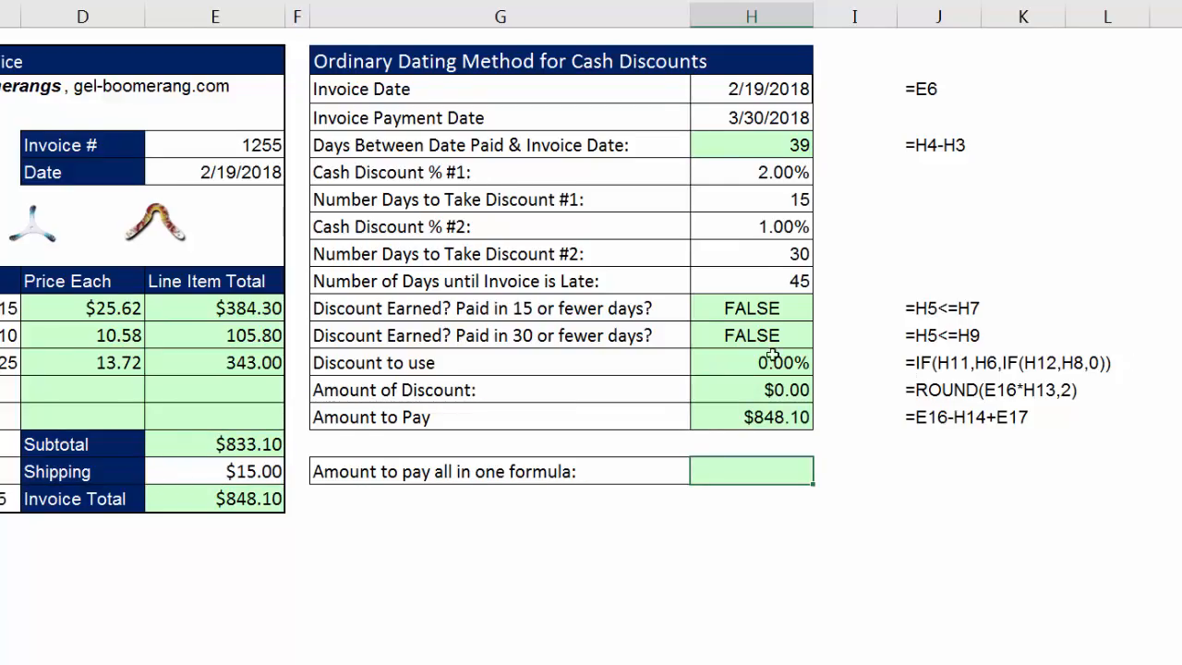
{"action": "type", "text": "=i"}
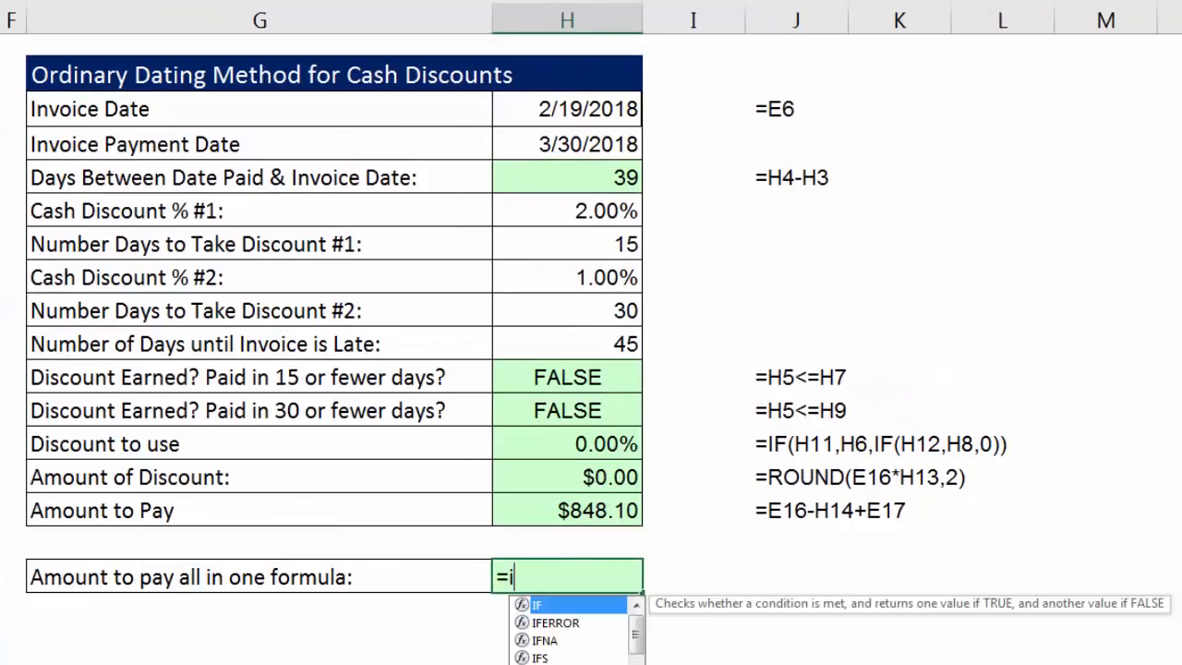
{"action": "key", "text": "Tab"}
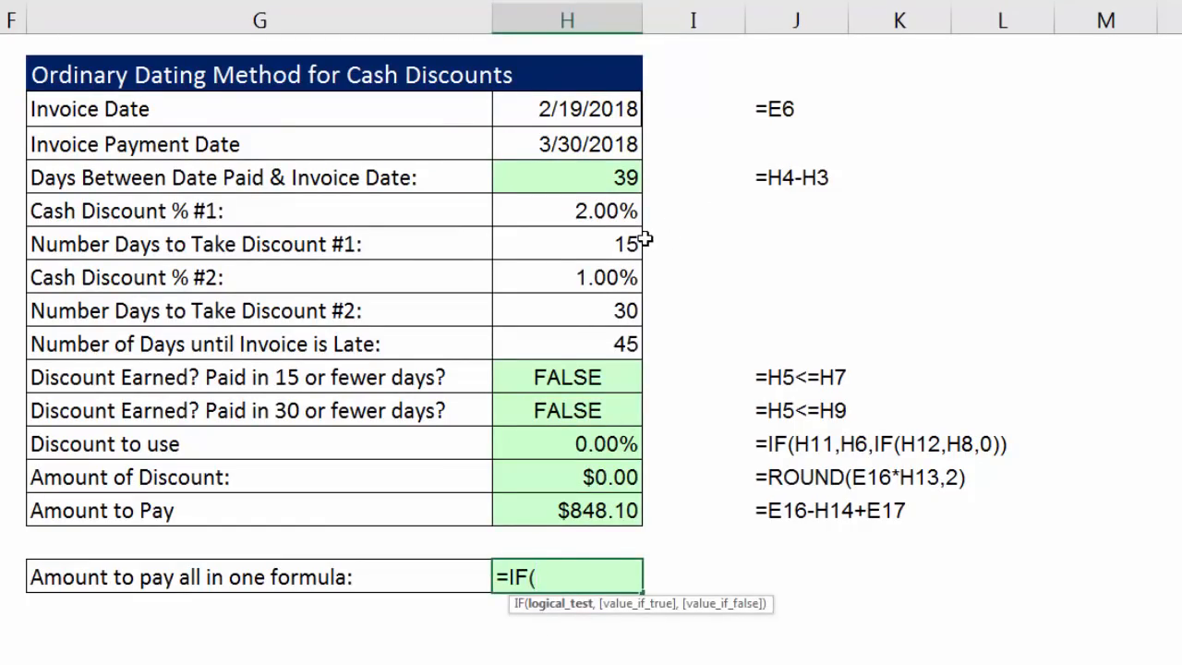
{"action": "left_click", "coordinate": [585, 155]}
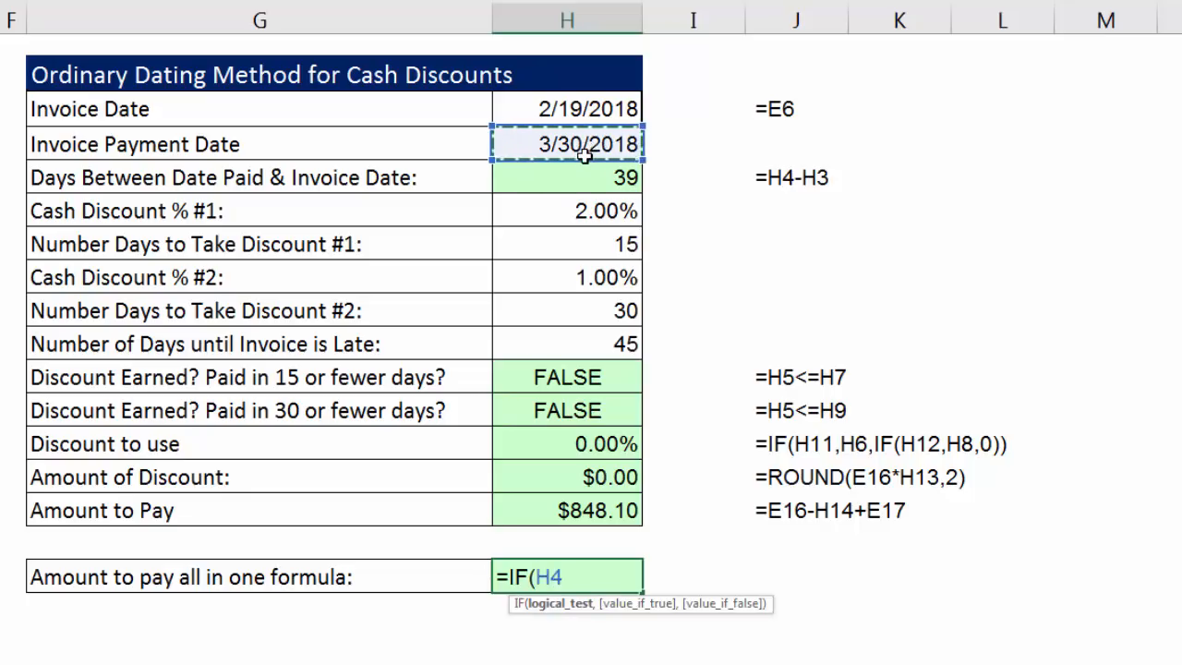
{"action": "type", "text": "-"}
{"action": "left_click", "coordinate": [561, 111]}
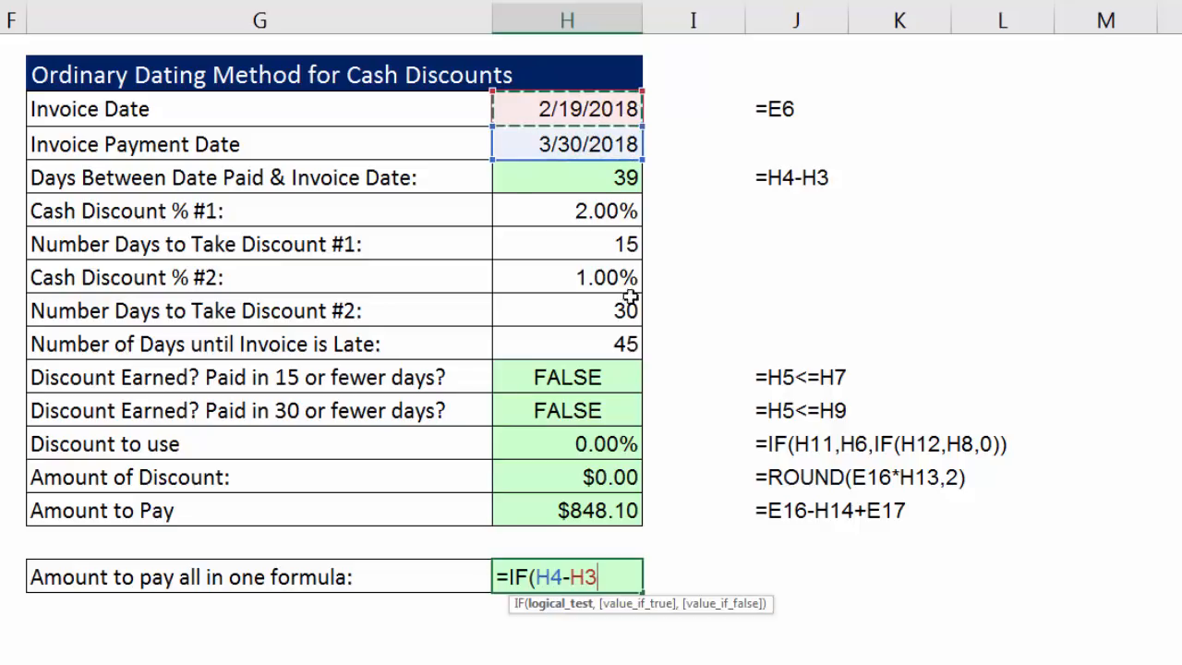
{"action": "type", "text": "<="}
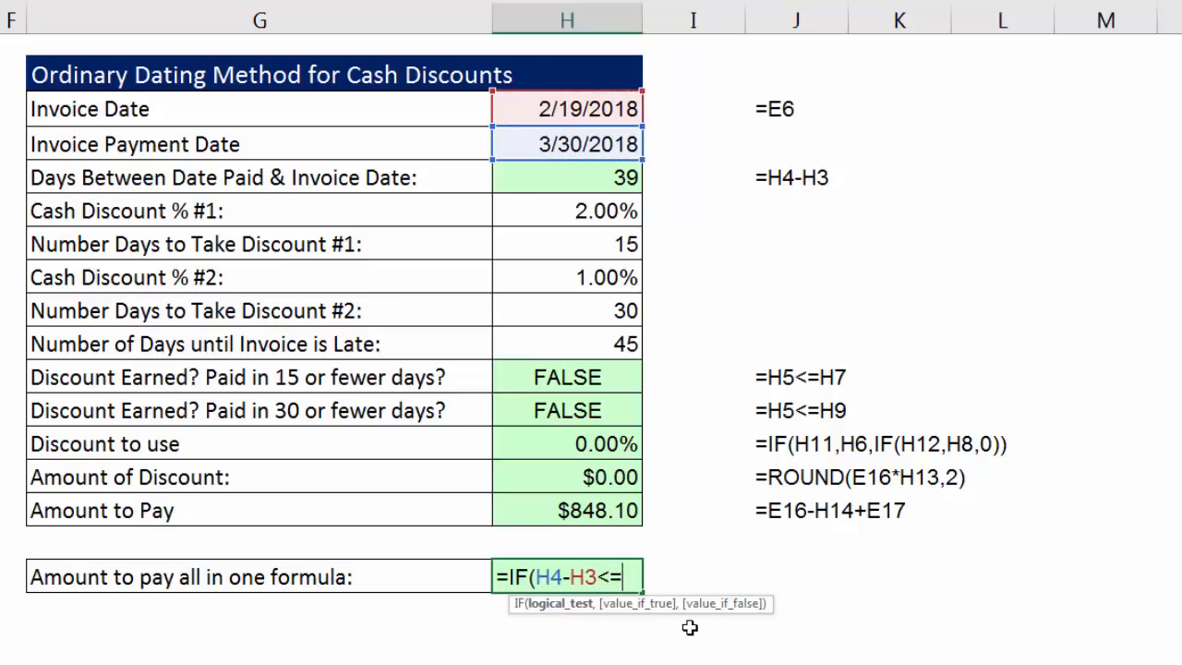
{"action": "left_click", "coordinate": [569, 246]}
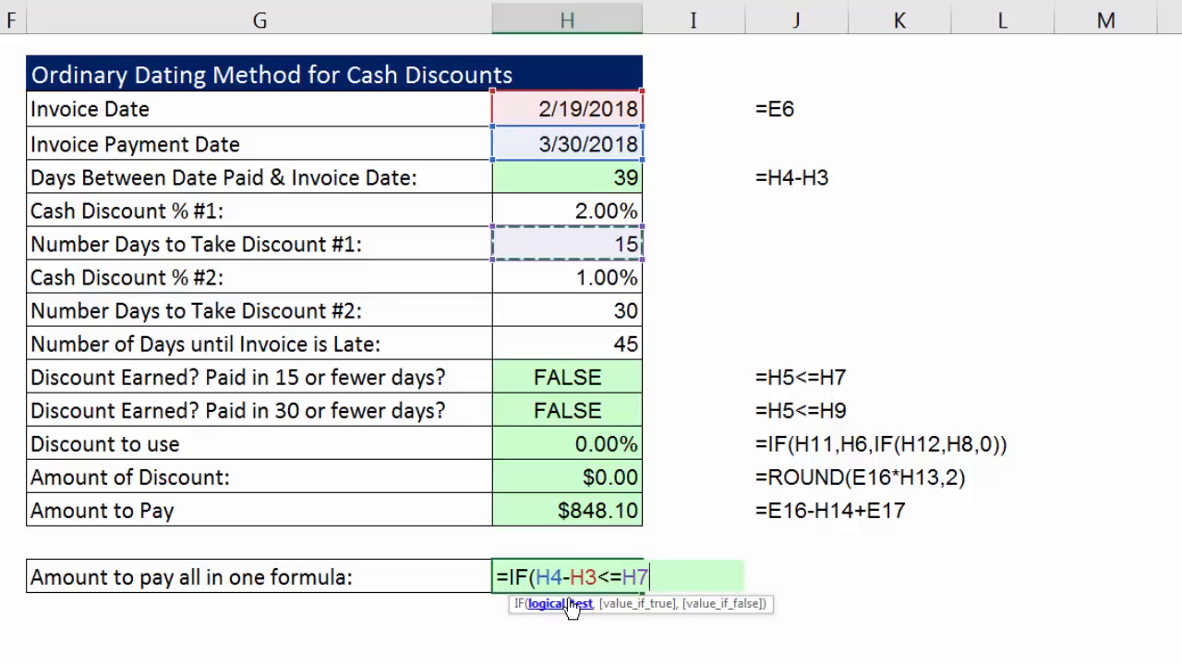
{"action": "left_click_drag", "start_coordinate": [537, 577], "coordinate": [638, 579]}
{"action": "left_click", "coordinate": [677, 568]}
{"action": "type", "text": ","}
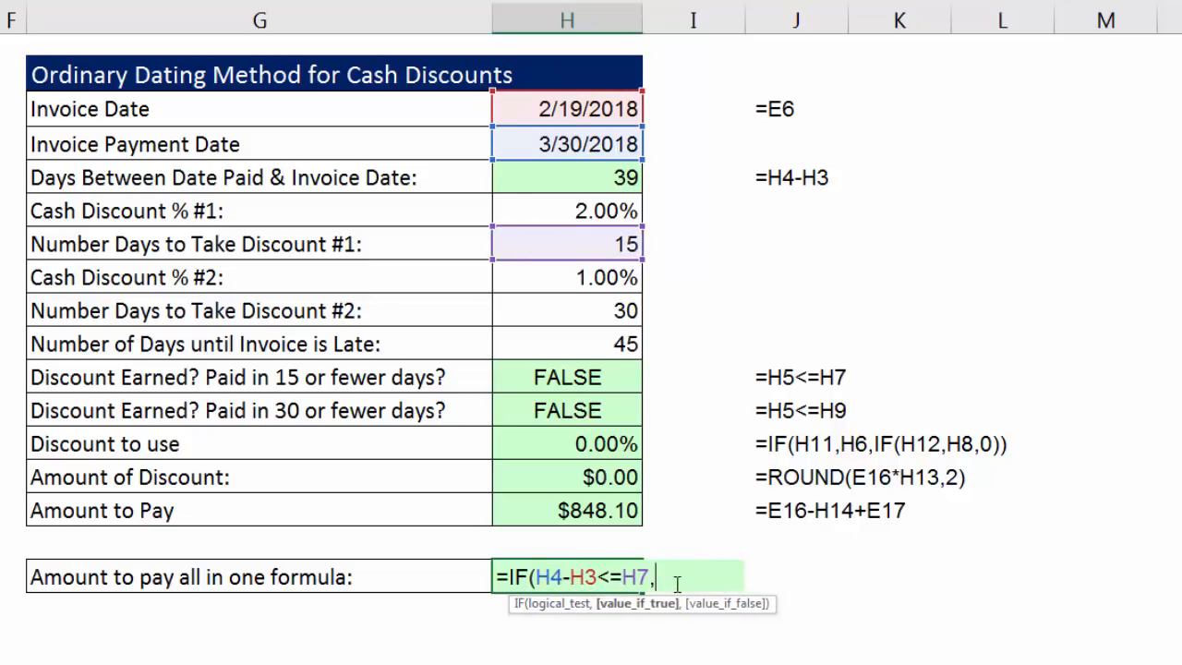
{"action": "left_click", "coordinate": [617, 210]}
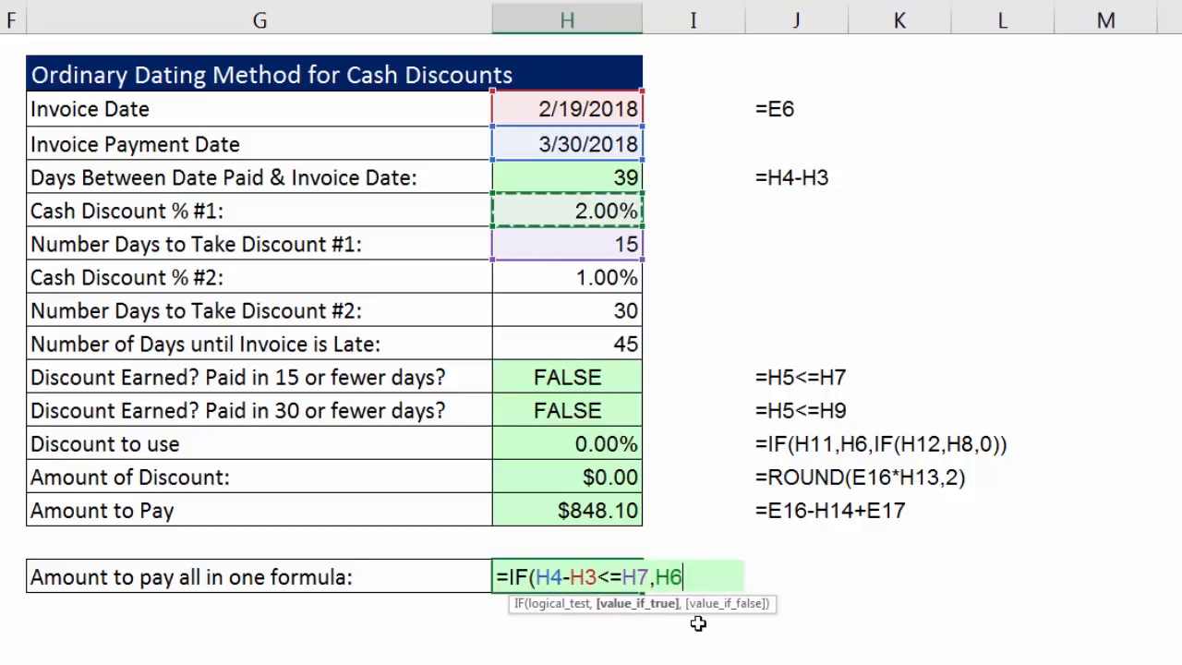
{"action": "type", "text": ","}
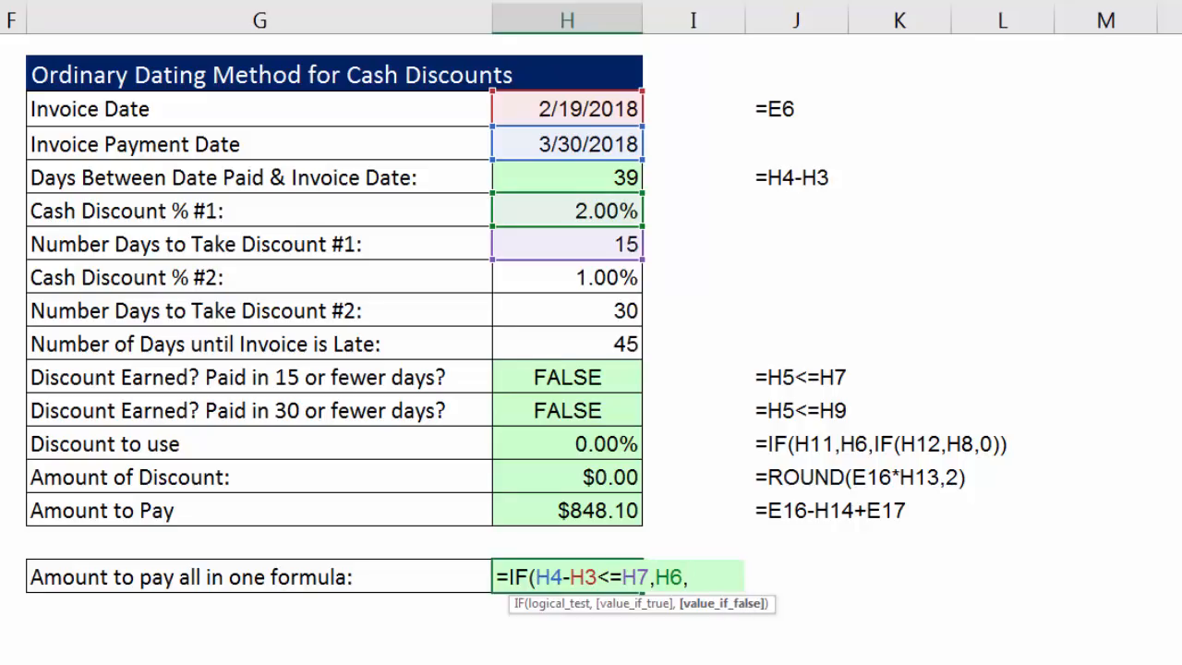
Nest a second IF as the value if false in the H17 formula, with the logical test H4-H3<=H9.
{"action": "type", "text": "IF("}
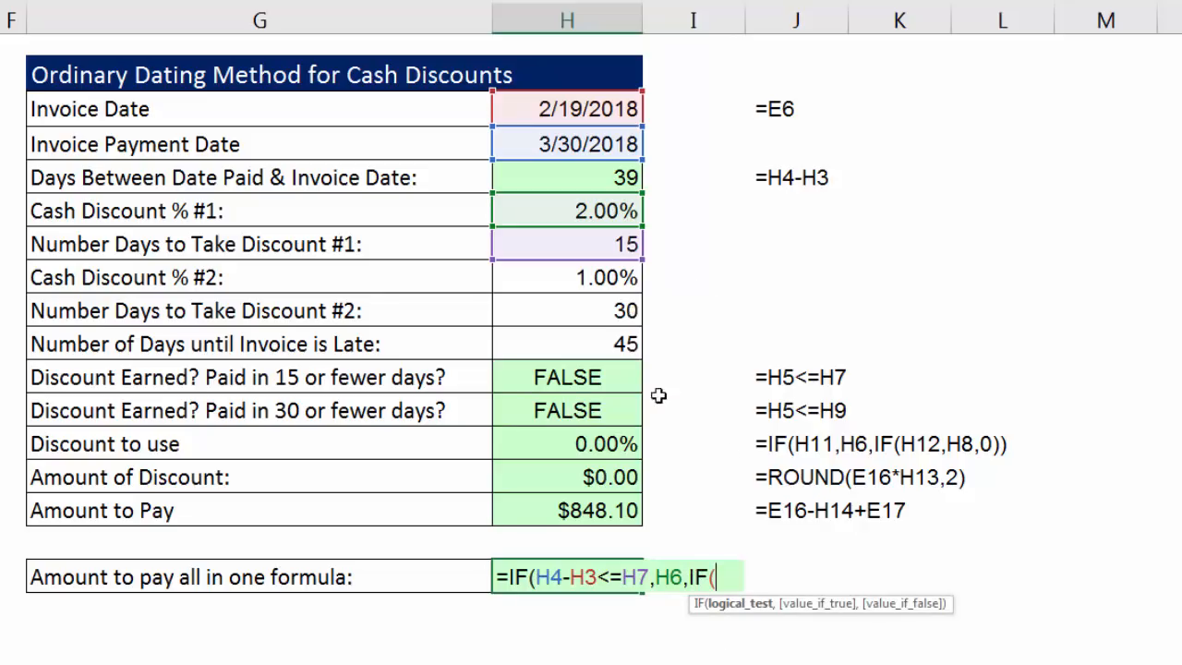
{"action": "left_click", "coordinate": [596, 144]}
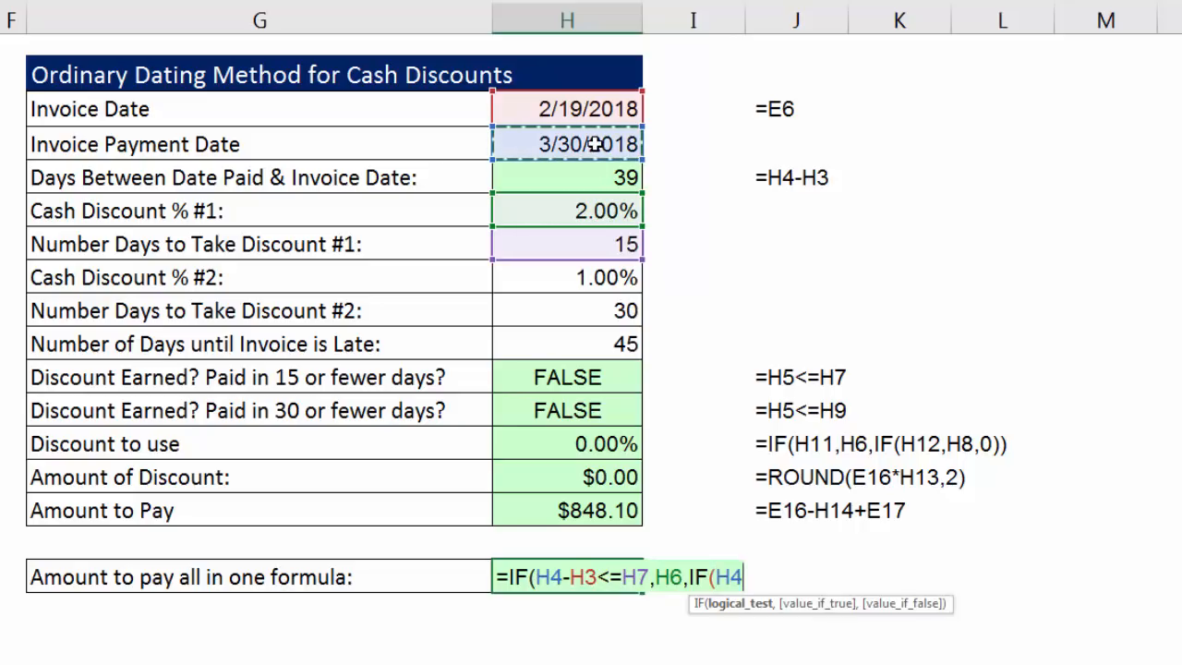
{"action": "type", "text": "-"}
{"action": "left_click", "coordinate": [602, 105]}
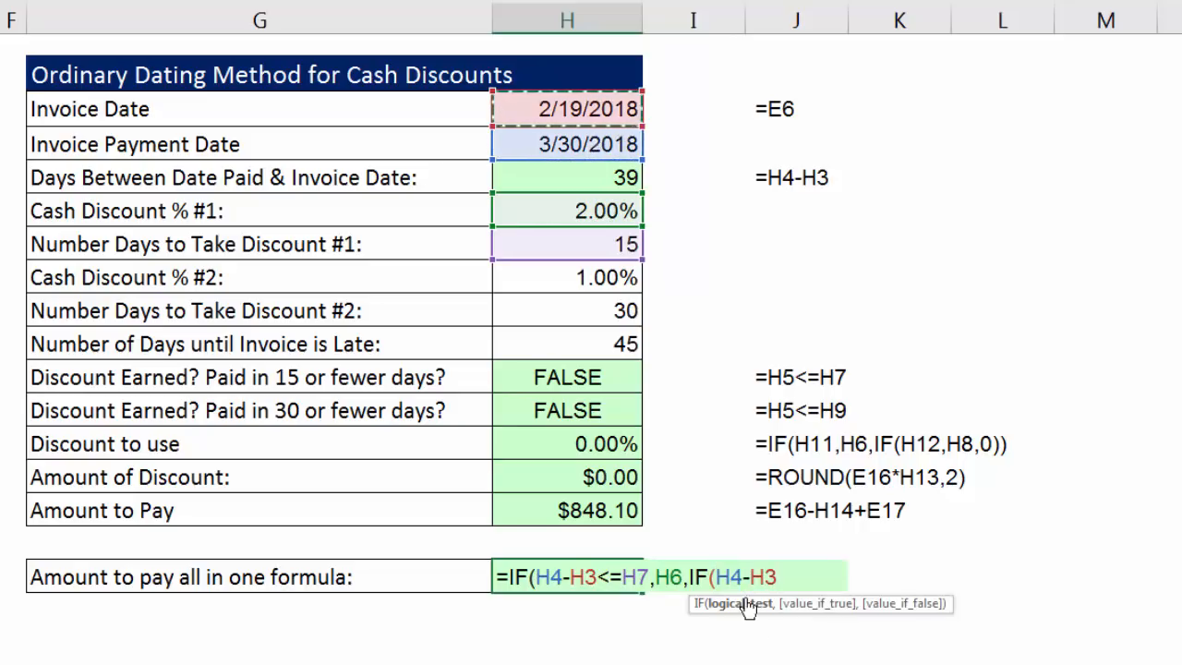
{"action": "type", "text": "<"}
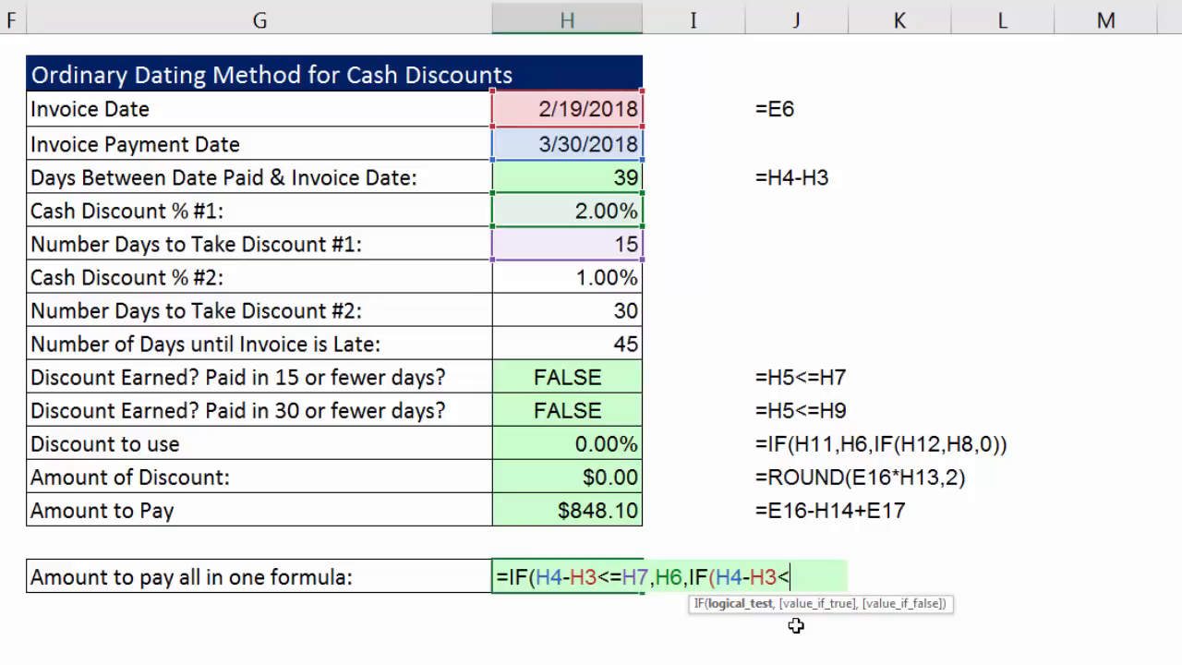
{"action": "type", "text": "="}
{"action": "left_click", "coordinate": [614, 312]}
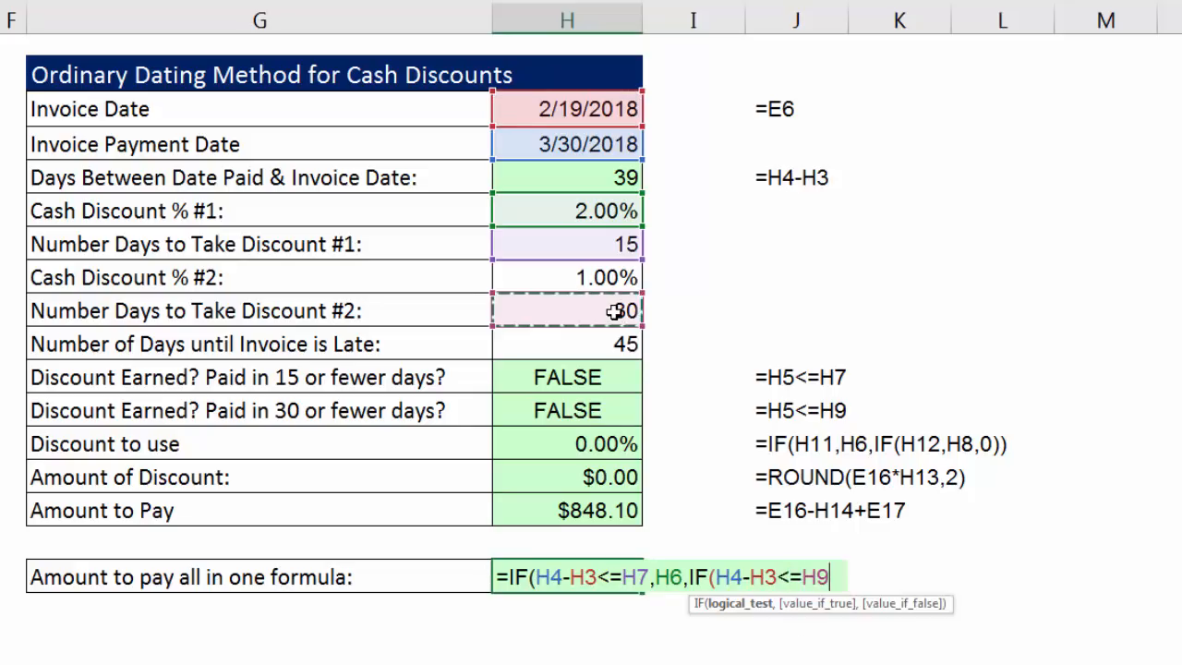
{"action": "left_click", "coordinate": [766, 607]}
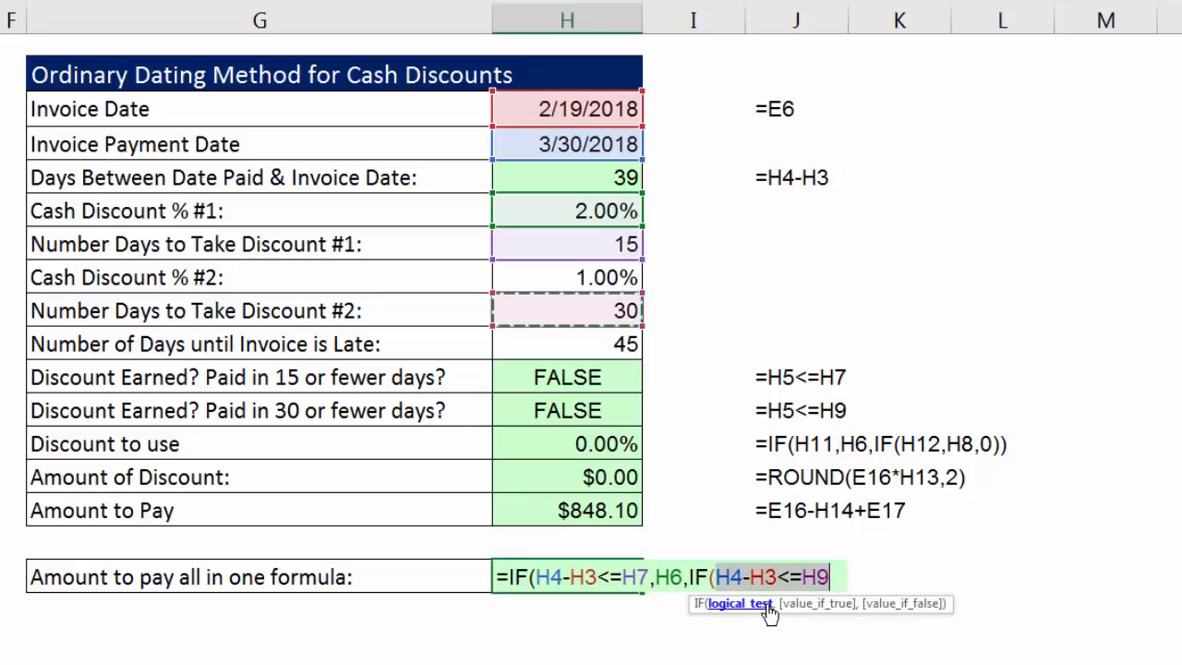
{"action": "left_click", "coordinate": [842, 574]}
{"action": "type", "text": ","}
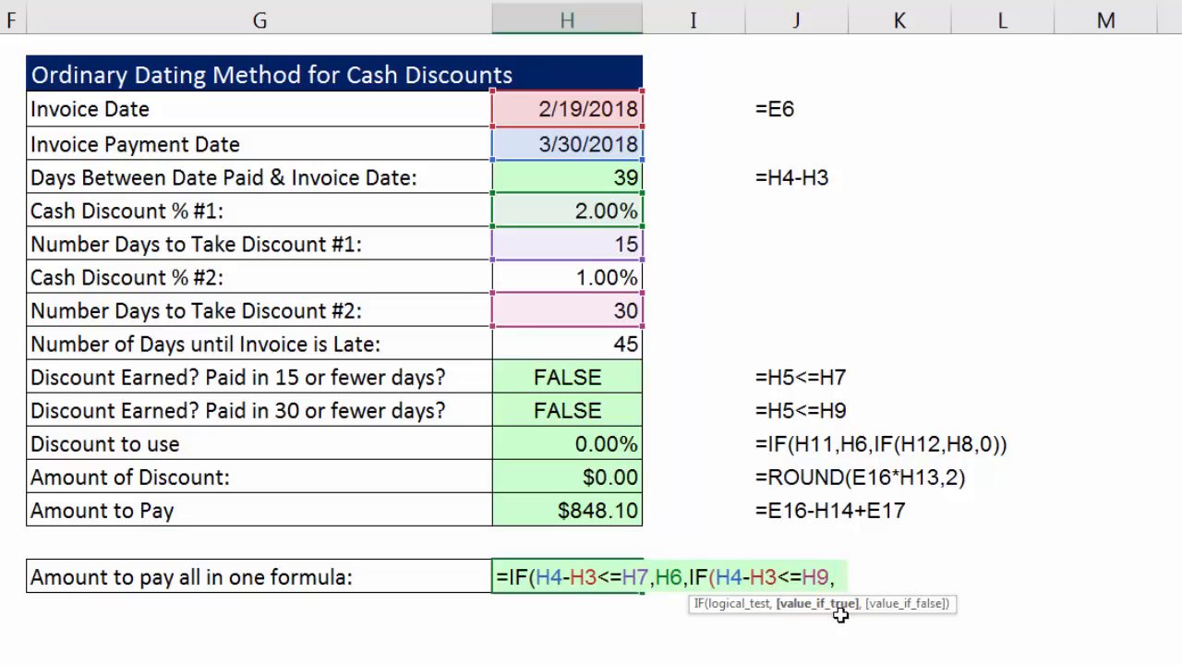
Have the nested IF return H8 when true and 0 when false, and enter the completed formula in H17.
{"action": "left_click", "coordinate": [628, 277]}
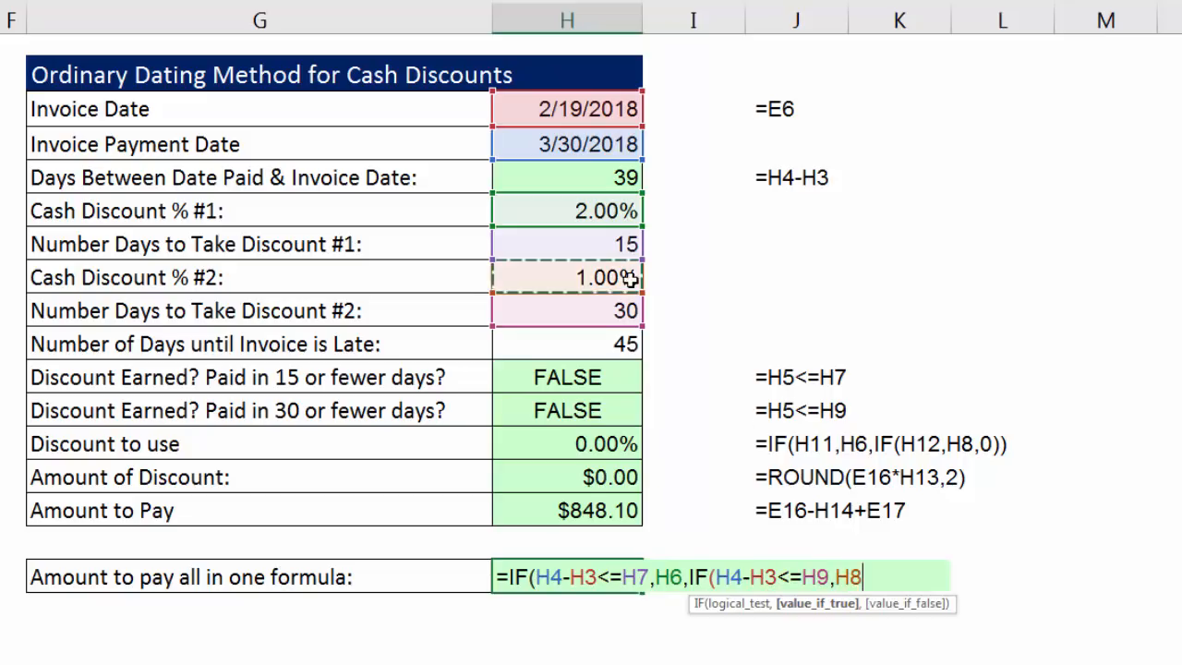
{"action": "type", "text": ","}
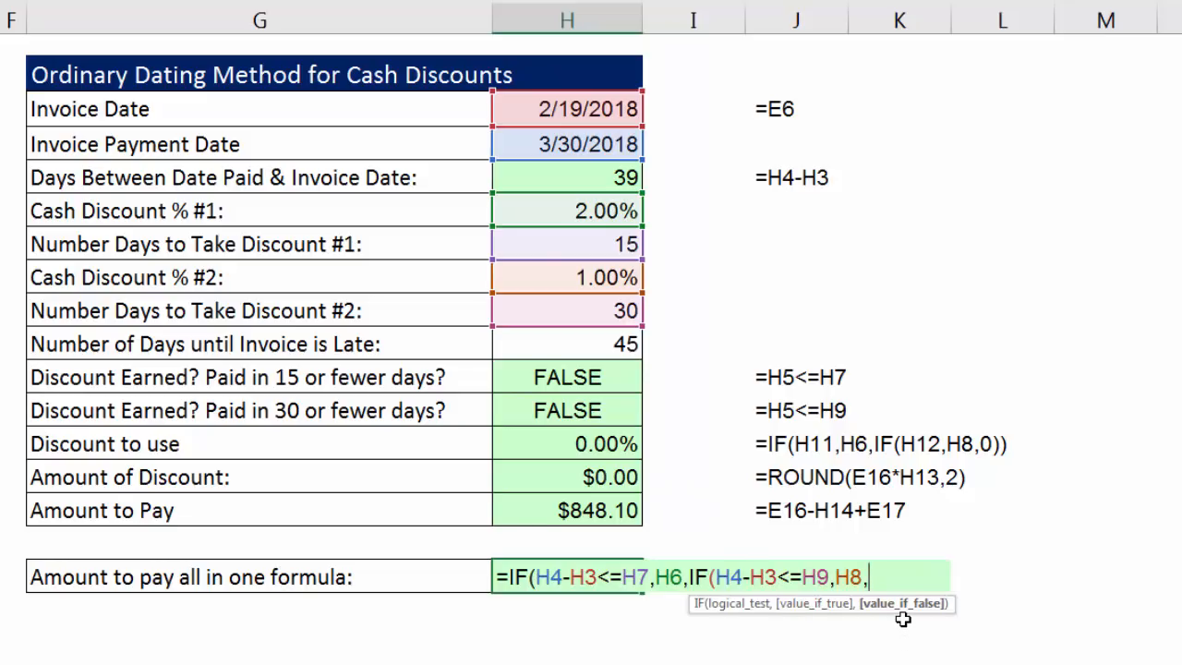
{"action": "type", "text": "0))"}
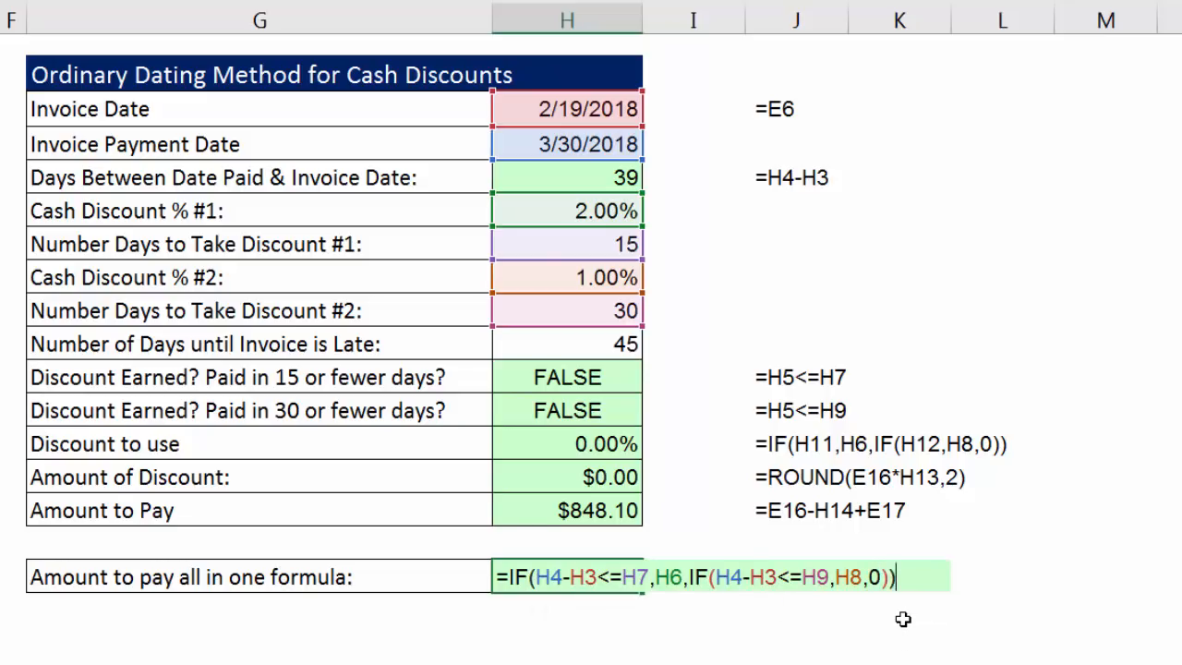
{"action": "key", "text": "ctrl+Return"}
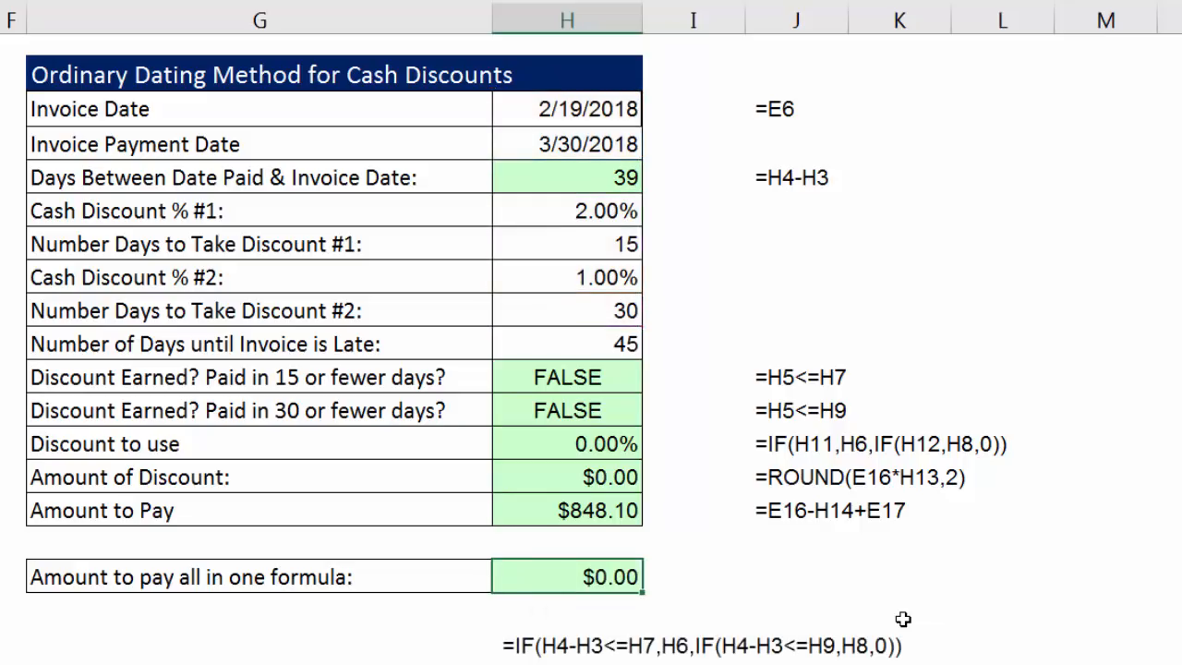
Change the Invoice Payment Date in H4 to 3/1/2018 to test the new formula.
{"action": "left_click", "coordinate": [570, 143]}
{"action": "left_click_drag", "start_coordinate": [558, 143], "coordinate": [584, 143]}
{"action": "type", "text": "1"}
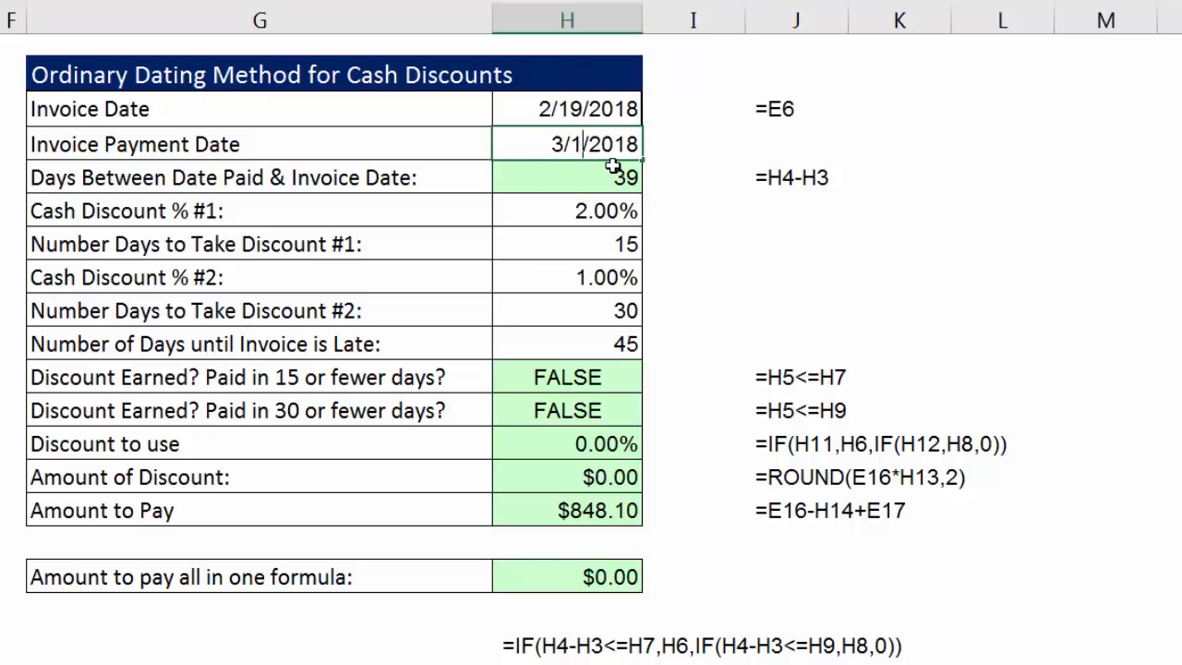
{"action": "key", "text": "ctrl+Return"}
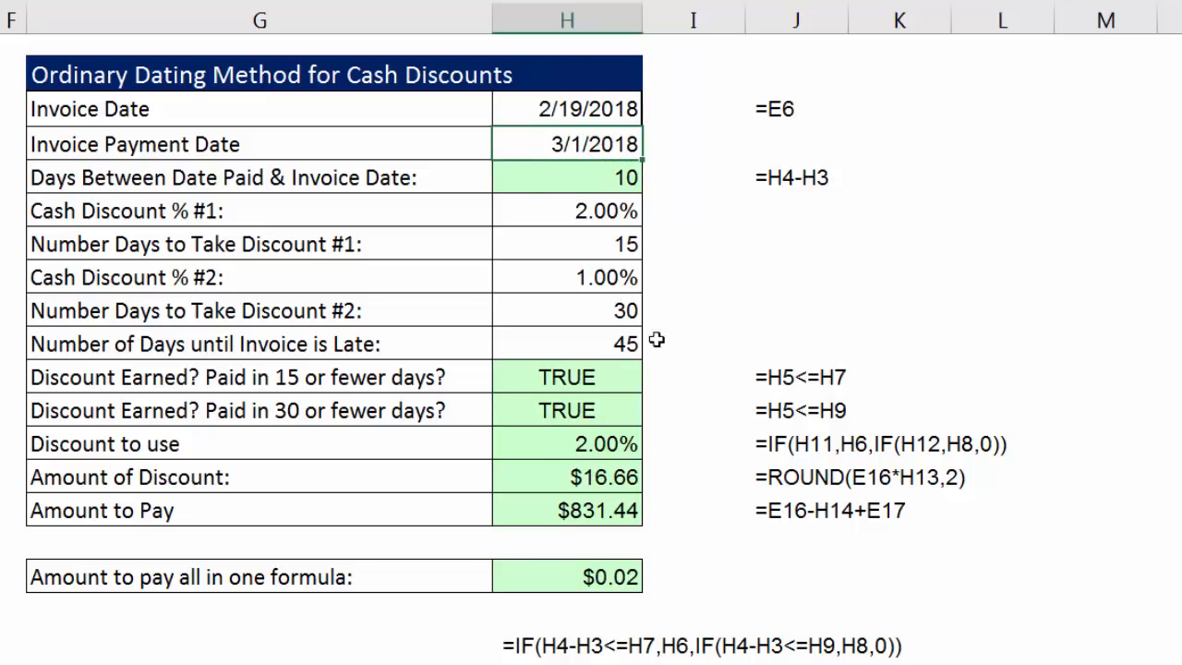
Set the Invoice Payment Date in H4 to 3/8/2018.
{"action": "double_click", "coordinate": [574, 145]}
{"action": "double_click", "coordinate": [576, 144]}
{"action": "type", "text": "8"}
{"action": "key", "text": "ctrl+Return"}
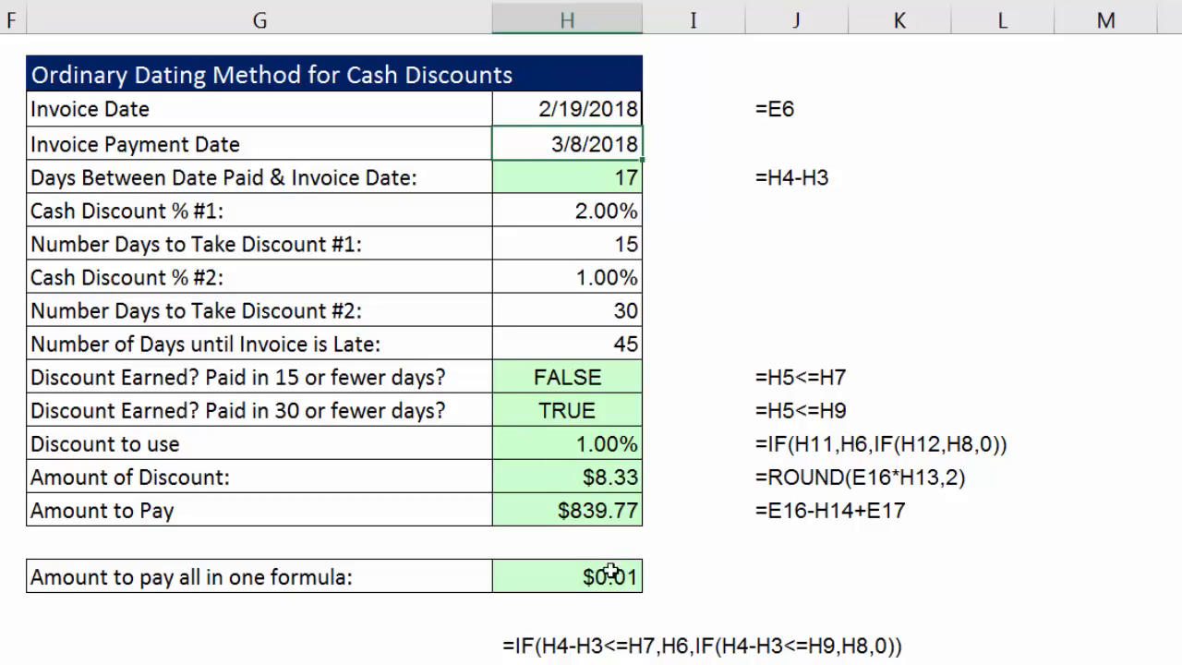
Edit the H17 formula so the subtotal in E16 is multiplied by the nested IF.
{"action": "double_click", "coordinate": [608, 573]}
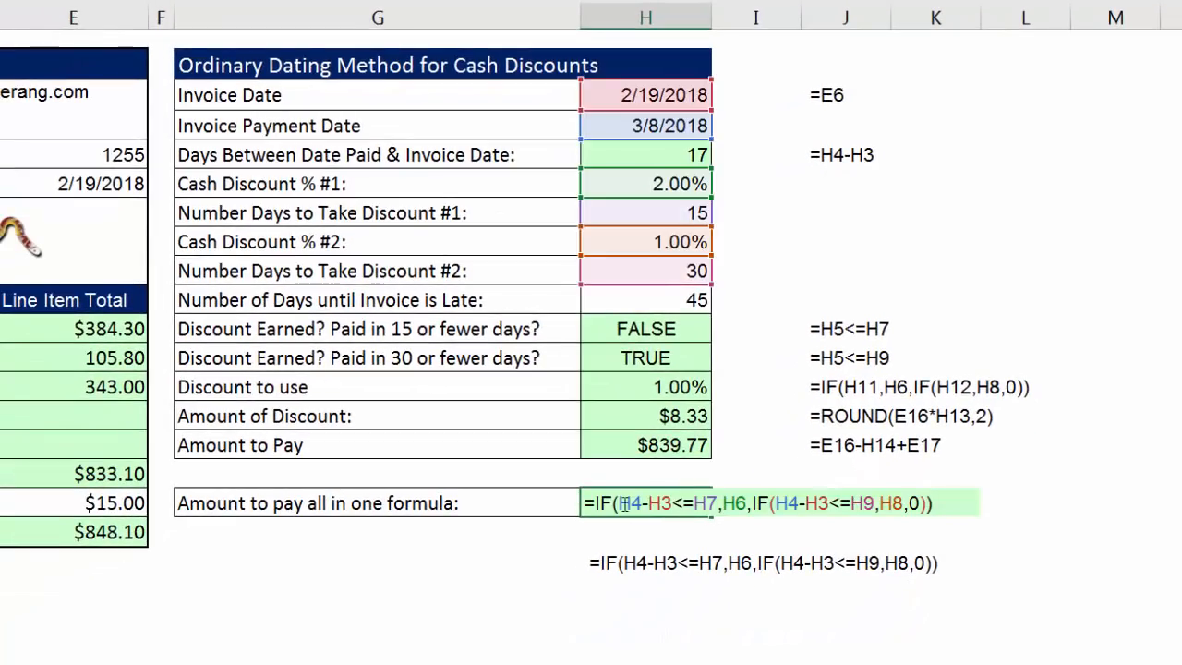
{"action": "left_click_drag", "start_coordinate": [596, 504], "coordinate": [1002, 508]}
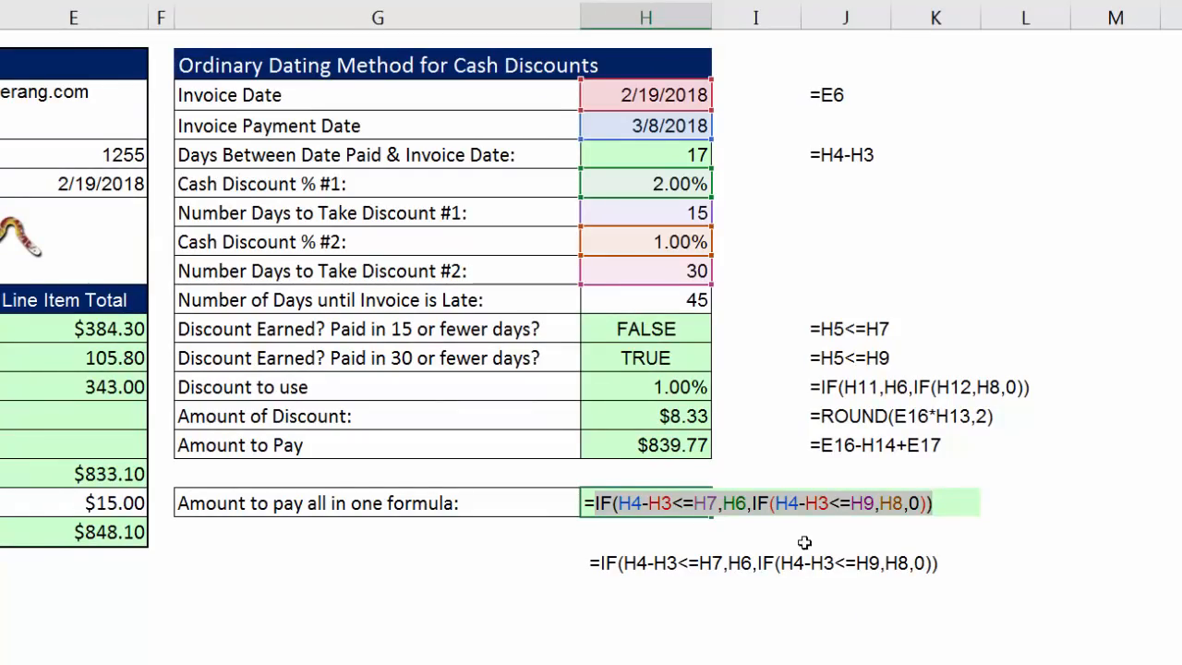
{"action": "left_click", "coordinate": [592, 503]}
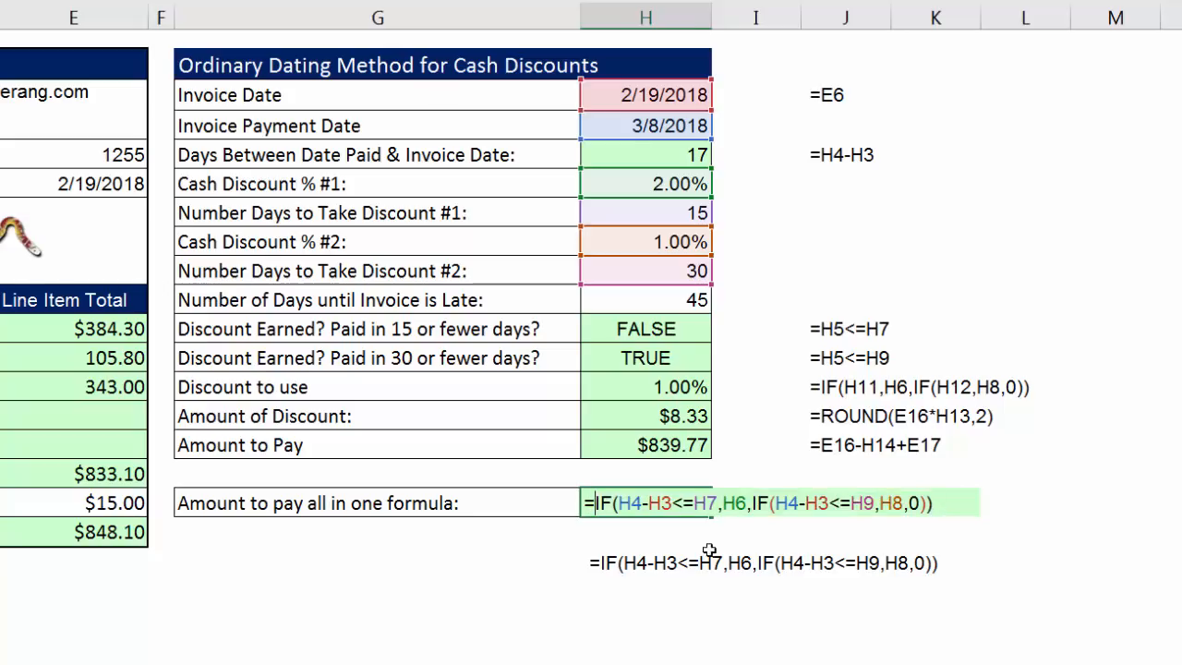
{"action": "left_click", "coordinate": [99, 474]}
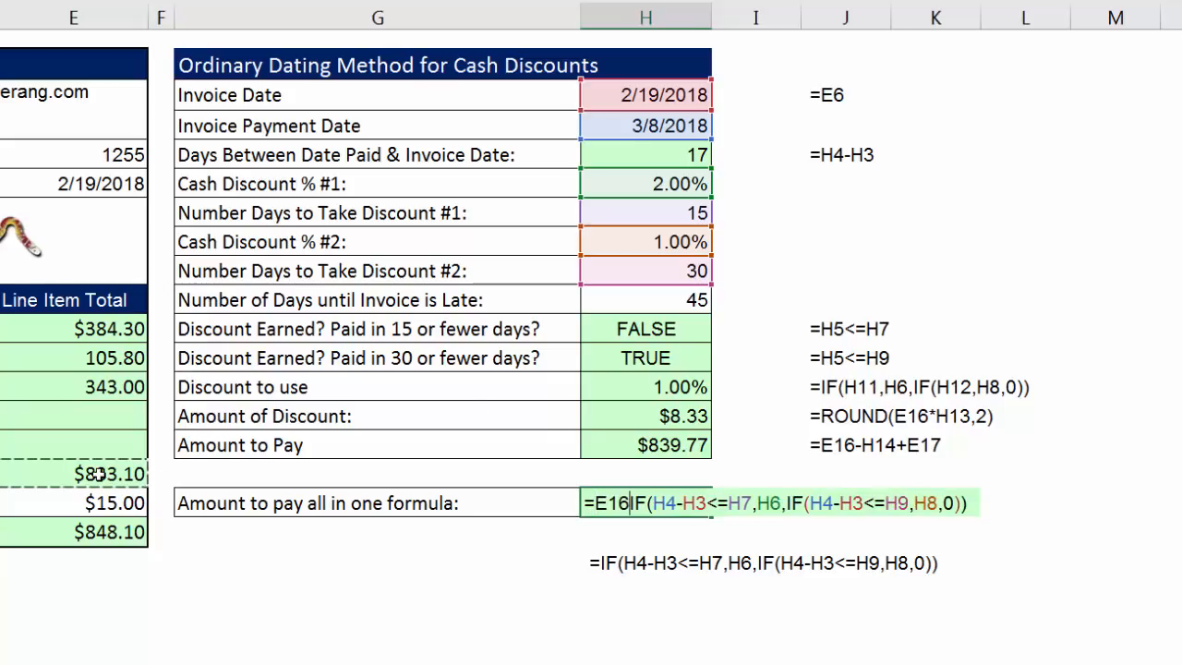
{"action": "type", "text": "*"}
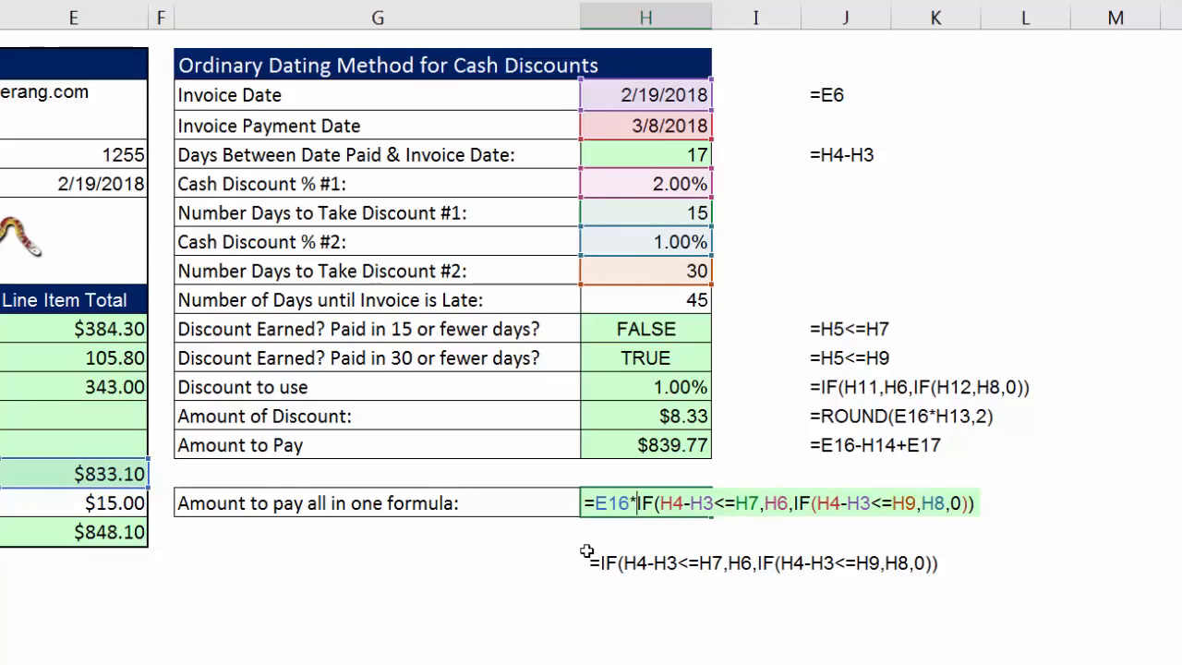
Wrap the E16 times nested IF calculation in H17 in ROUND with 2 digits and enter the formula.
{"action": "left_click", "coordinate": [598, 504]}
{"action": "type", "text": "round"}
{"action": "key", "text": "Tab"}
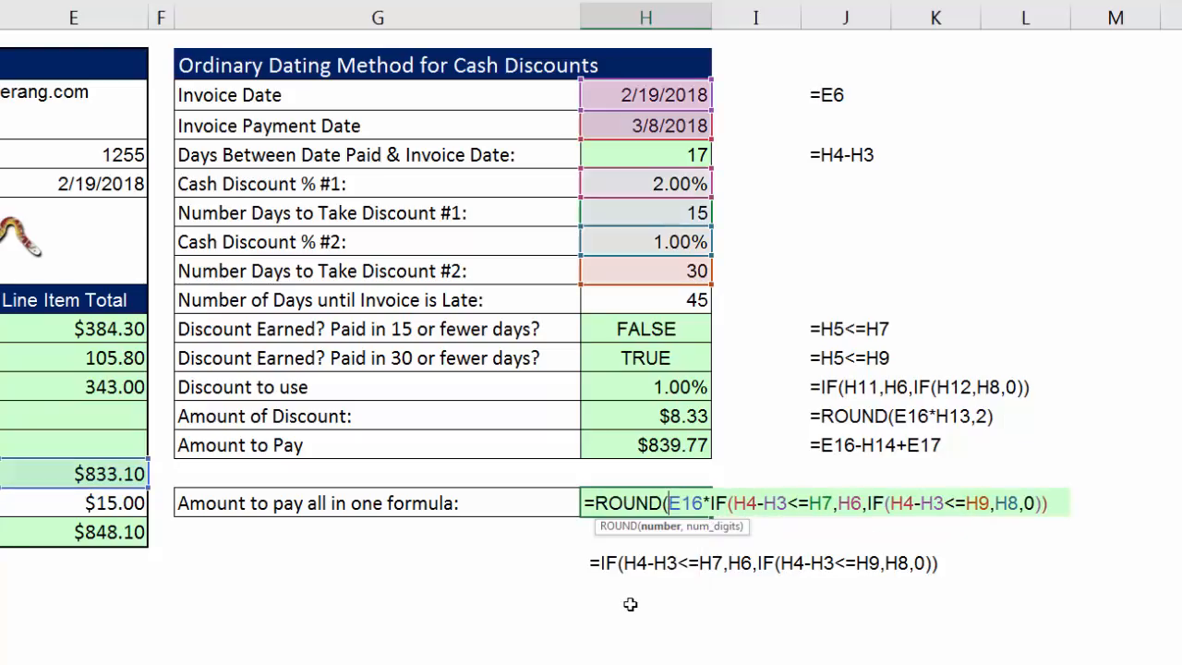
{"action": "left_click", "coordinate": [673, 526]}
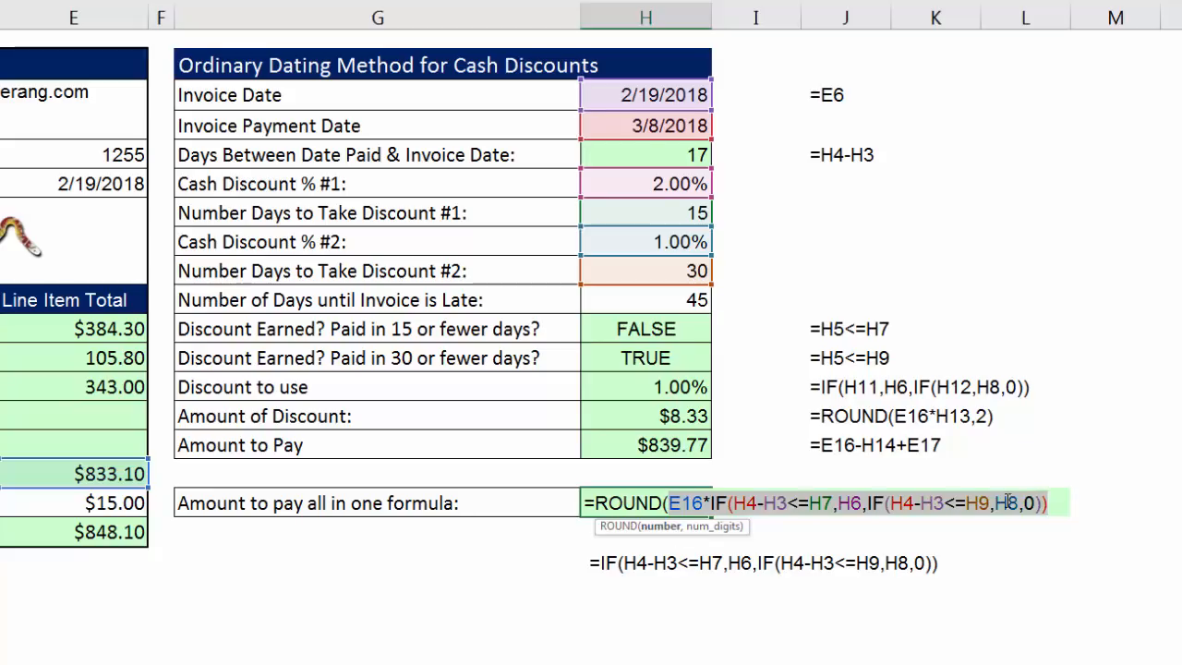
{"action": "left_click", "coordinate": [1062, 506]}
{"action": "type", "text": ",2)"}
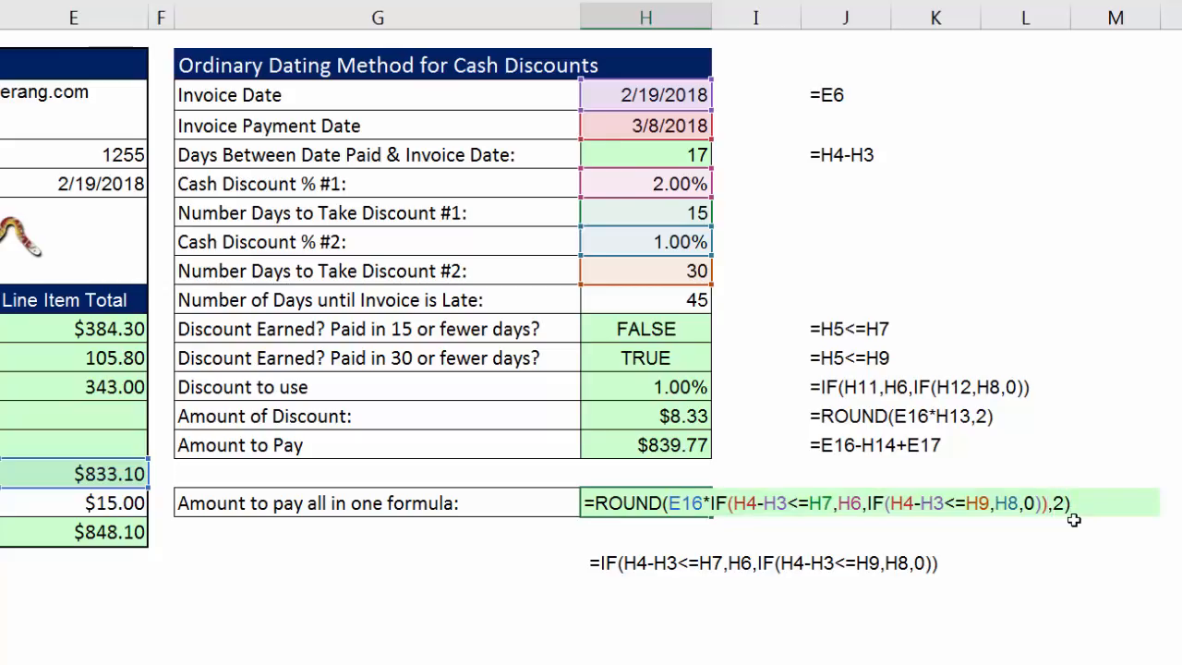
{"action": "key", "text": "ctrl+Return"}
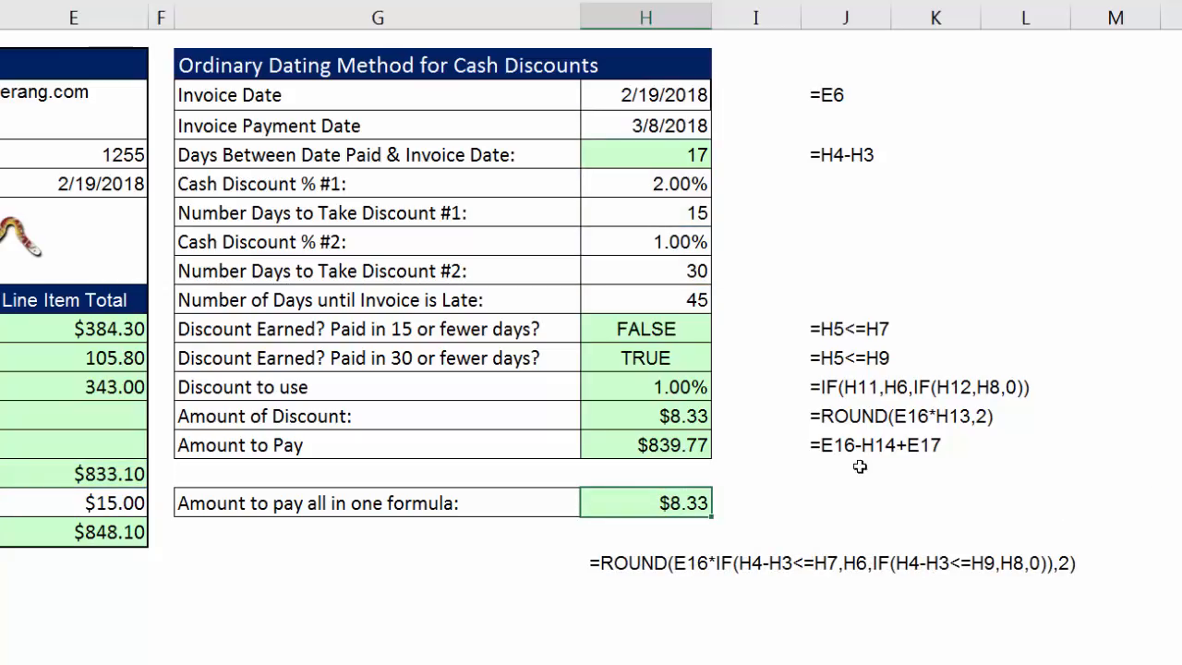
Test the H17 formula by setting the Invoice Payment Date in H4 to 3/30/2018 and to 3/1/2018.
{"action": "double_click", "coordinate": [652, 125]}
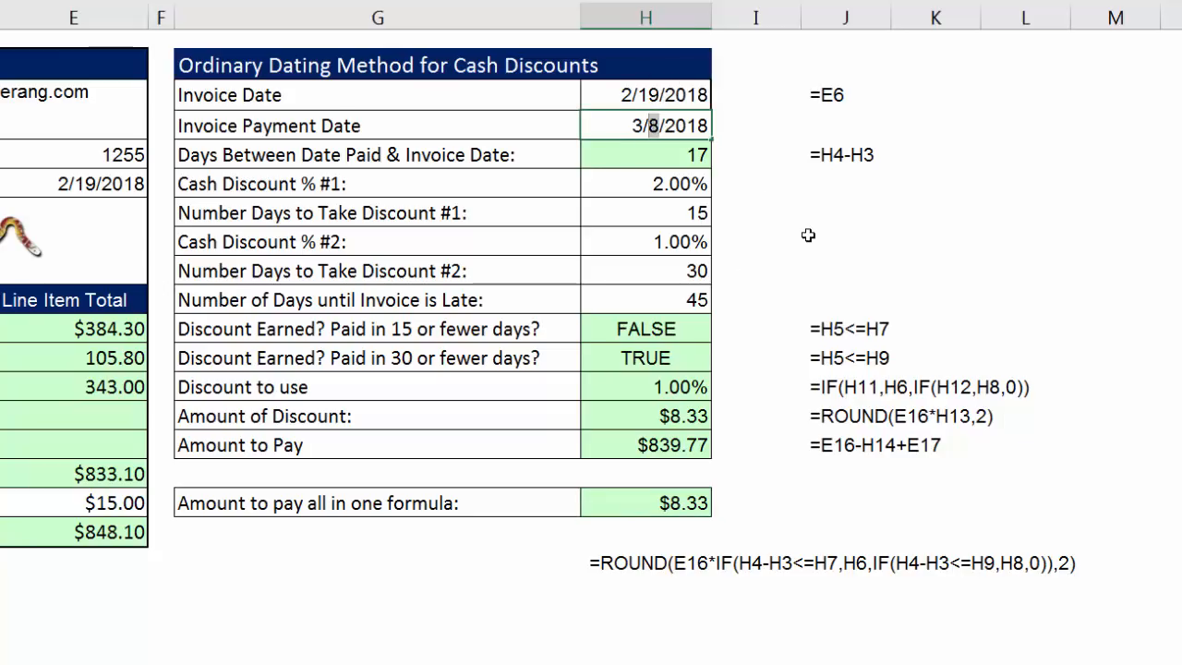
{"action": "type", "text": "30"}
{"action": "key", "text": "ctrl+Return"}
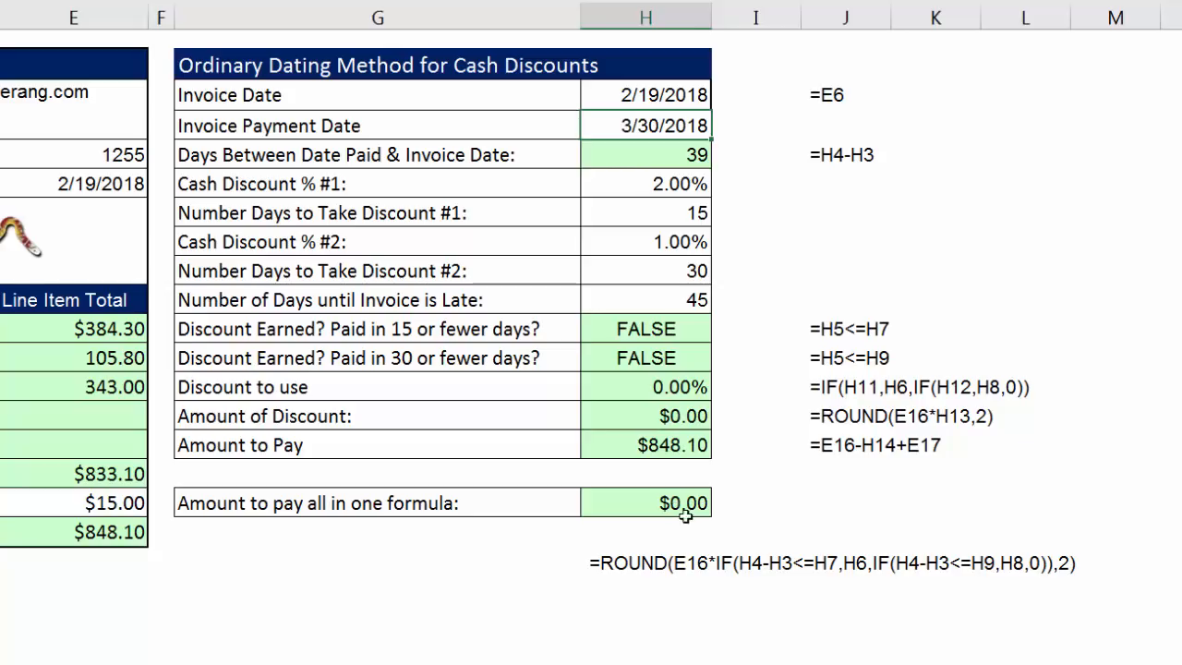
{"action": "double_click", "coordinate": [648, 126]}
{"action": "type", "text": "1"}
{"action": "key", "text": "ctrl+Return"}
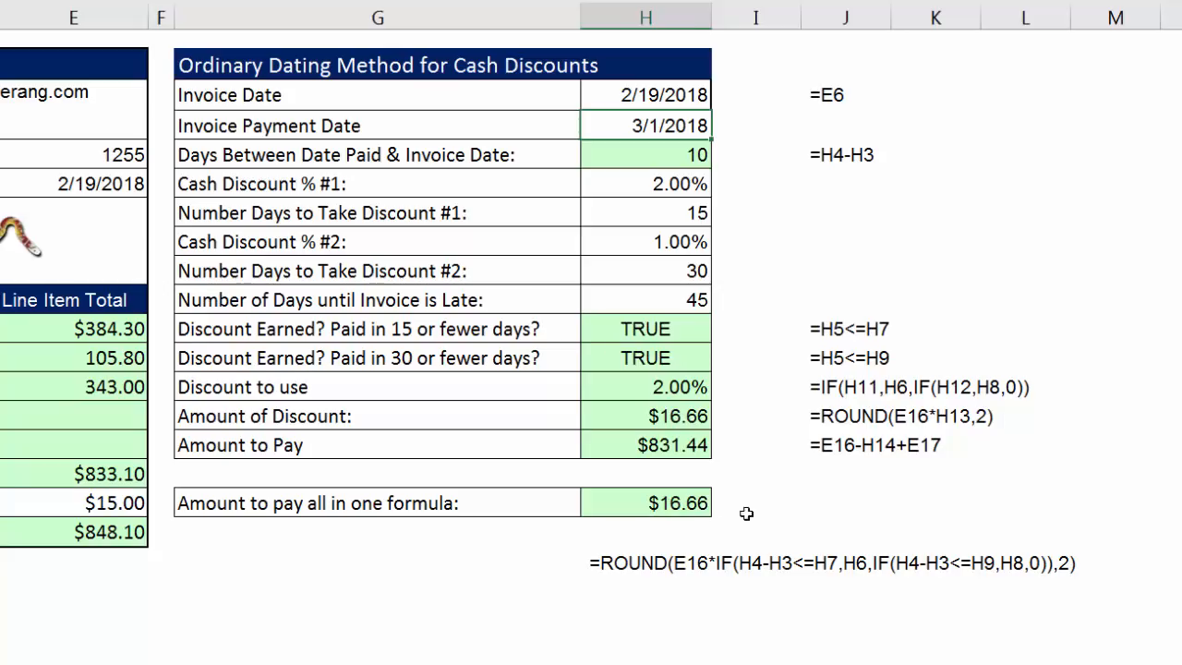
Complete the H17 formula so the rounded discount is subtracted from the subtotal in E16 and the shipping in E17 is added.
{"action": "left_click", "coordinate": [685, 499]}
{"action": "key", "text": "F2"}
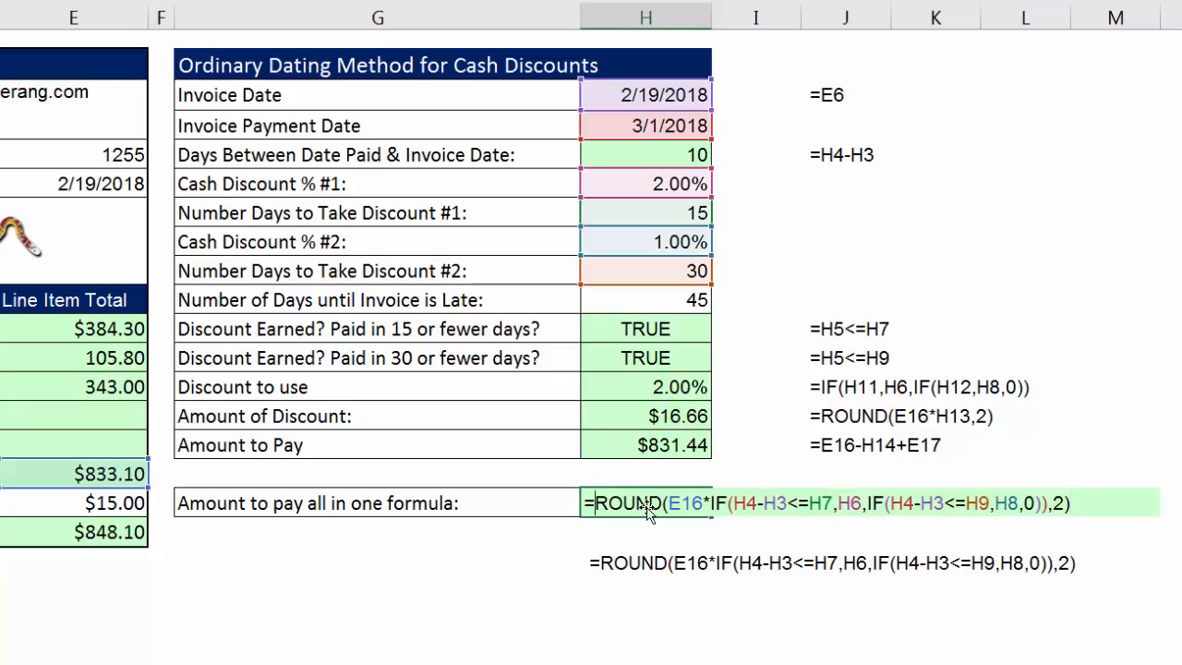
{"action": "left_click", "coordinate": [106, 473]}
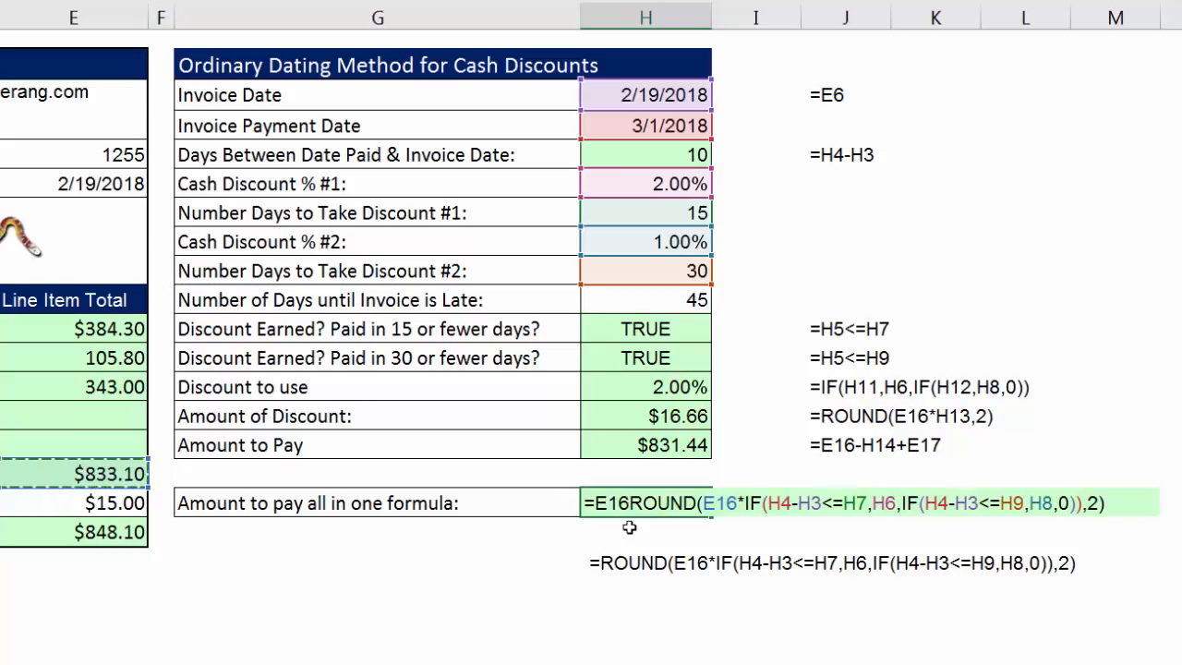
{"action": "type", "text": "-"}
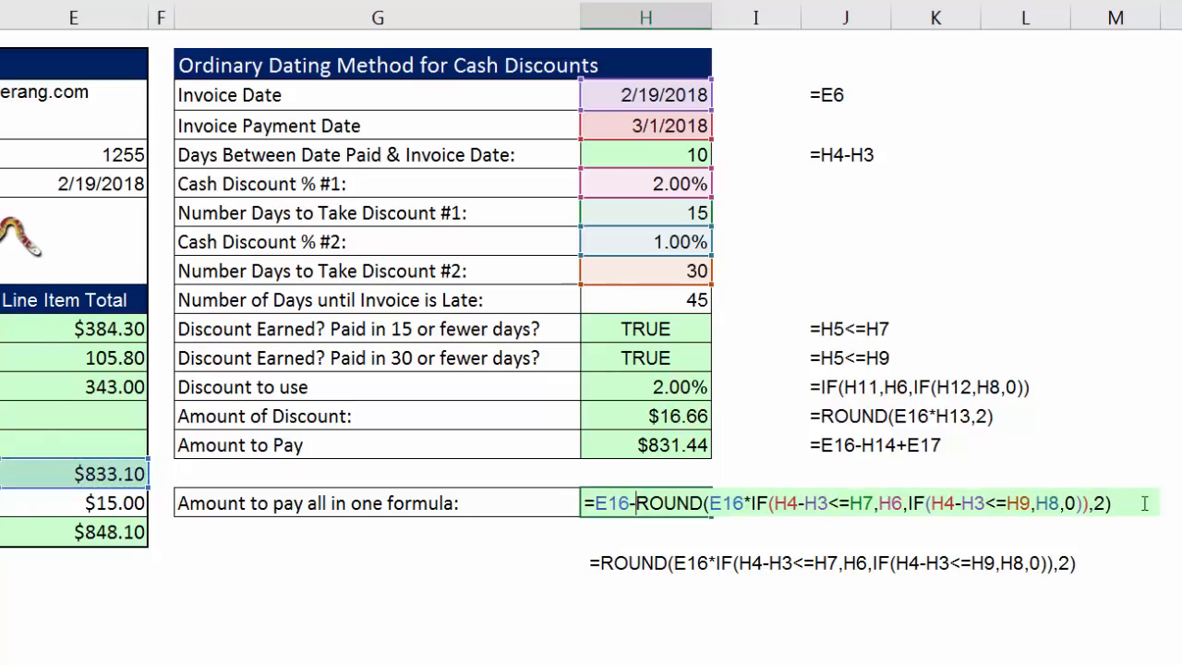
{"action": "left_click", "coordinate": [1115, 503]}
{"action": "type", "text": "+"}
{"action": "left_click", "coordinate": [108, 503]}
{"action": "key", "text": "ctrl+Return"}
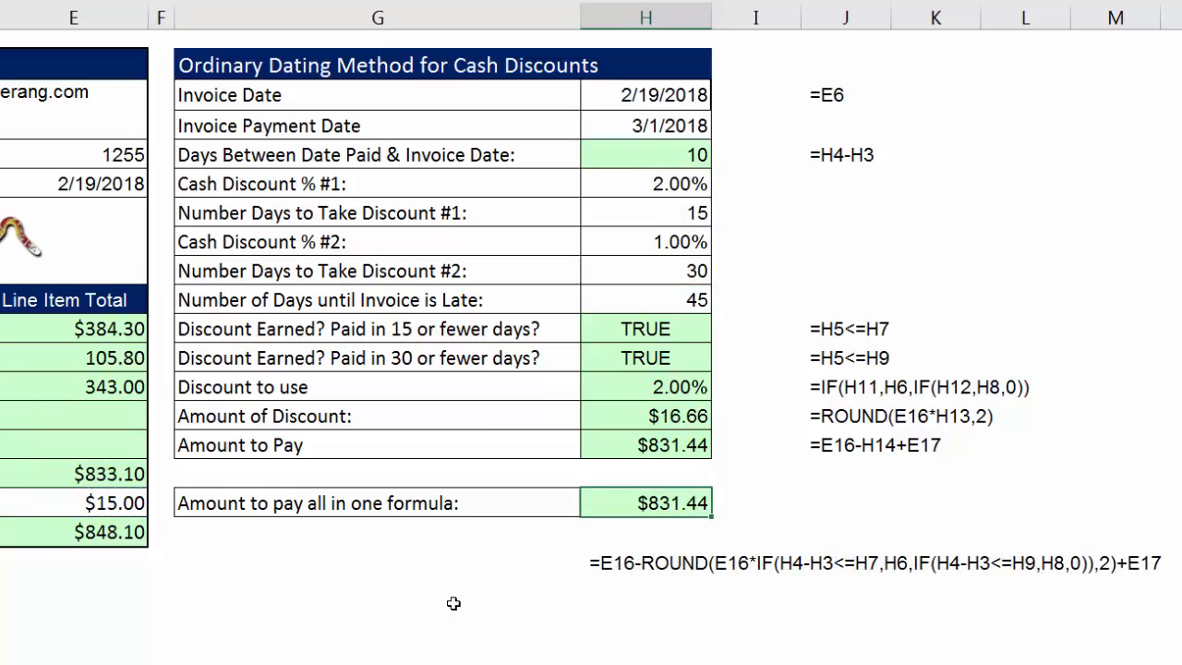
Test the completed all-in-one formula by setting the Invoice Payment Date in H4 to 3/30/2018.
{"action": "left_click", "coordinate": [653, 127]}
{"action": "double_click", "coordinate": [656, 127]}
{"action": "double_click", "coordinate": [658, 127]}
{"action": "type", "text": "30"}
{"action": "key", "text": "ctrl+Return"}
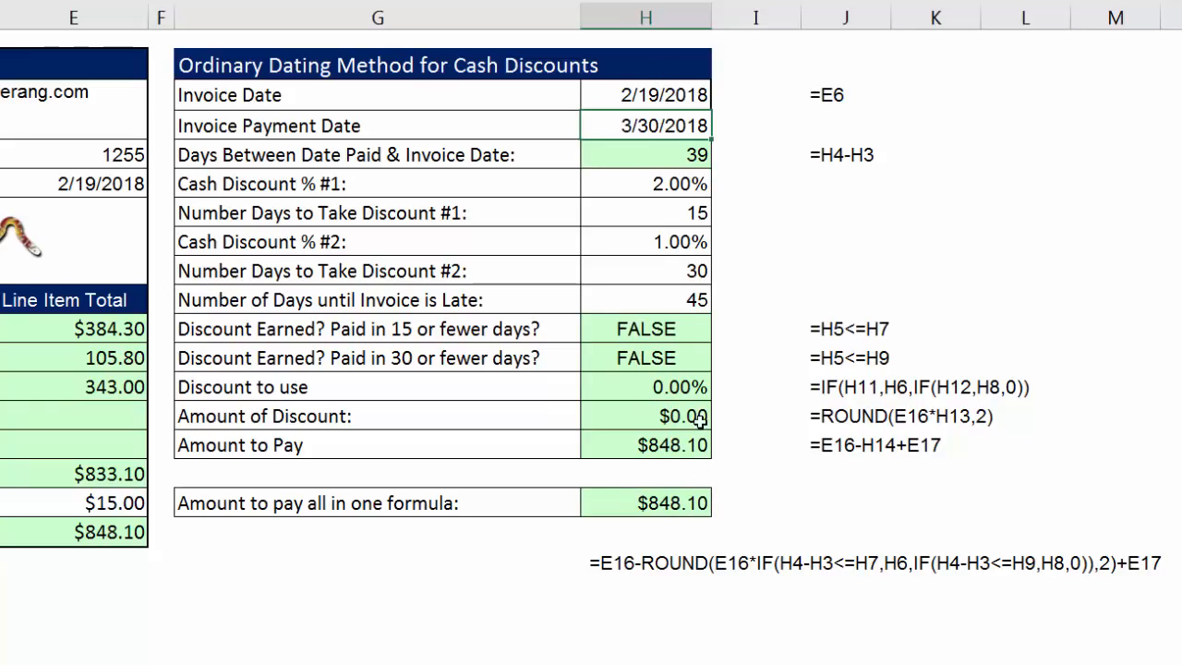
Set the Invoice Payment Date in H4 to 3/8/2018 and compare the step-by-step calculations in H5:H15 with the single formula in H17.
{"action": "double_click", "coordinate": [644, 126]}
{"action": "double_click", "coordinate": [644, 126]}
{"action": "type", "text": "8"}
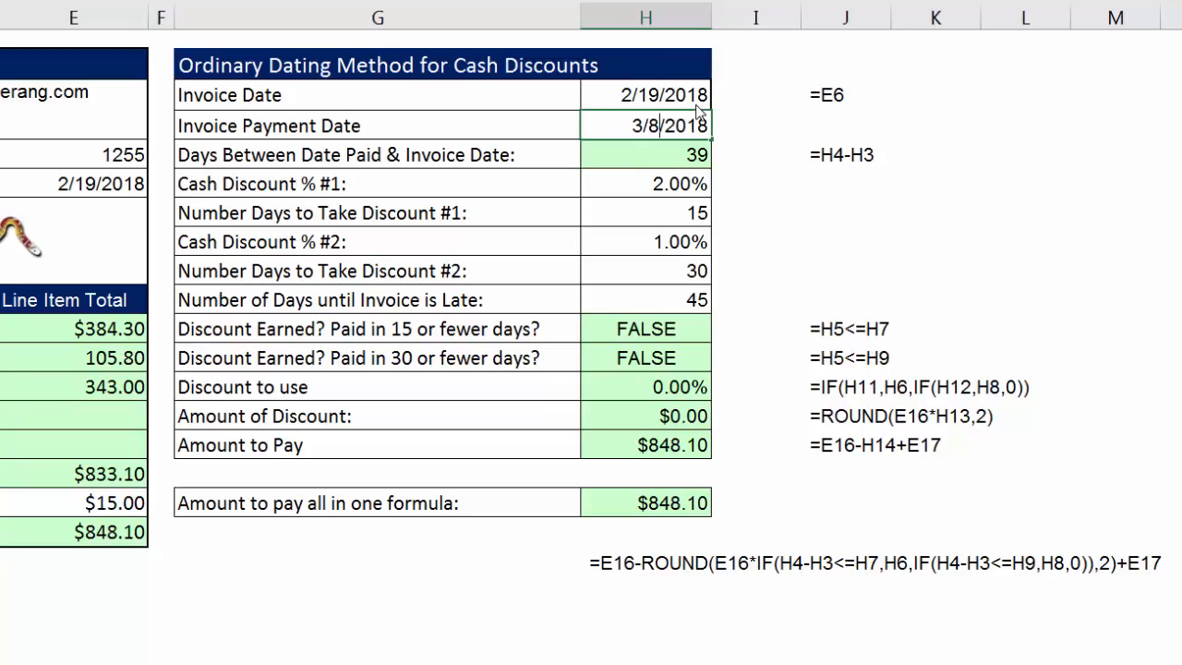
{"action": "key", "text": "ctrl+Return"}
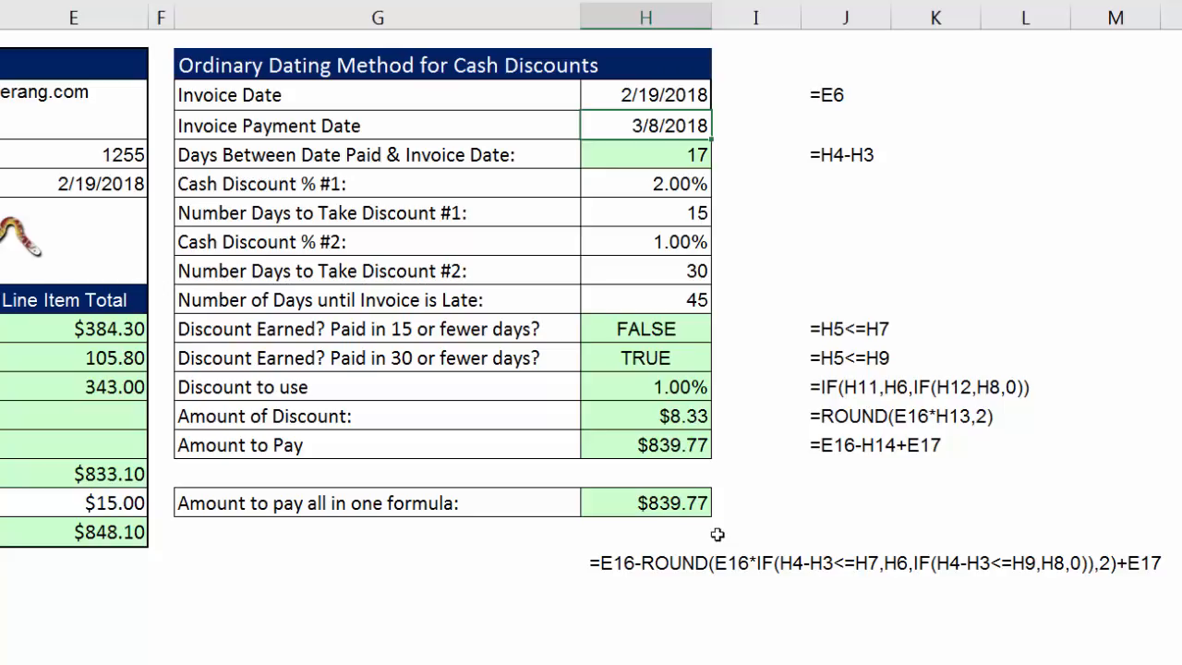
{"action": "left_click_drag", "start_coordinate": [647, 154], "coordinate": [653, 434]}
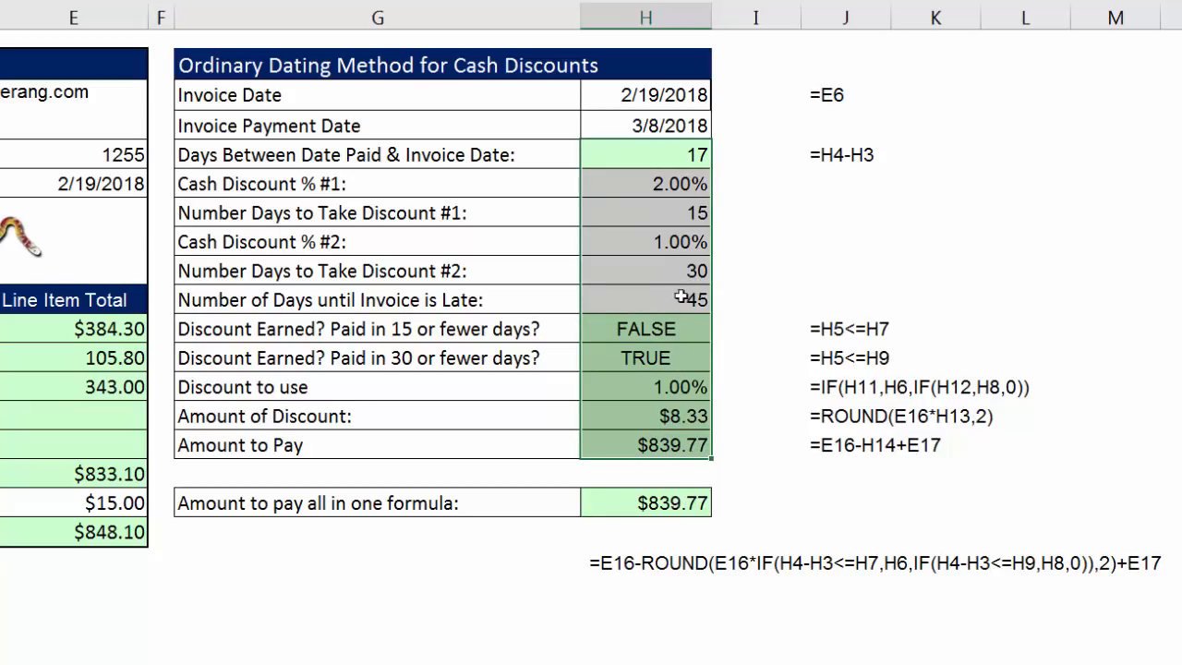
{"action": "left_click", "coordinate": [672, 503]}
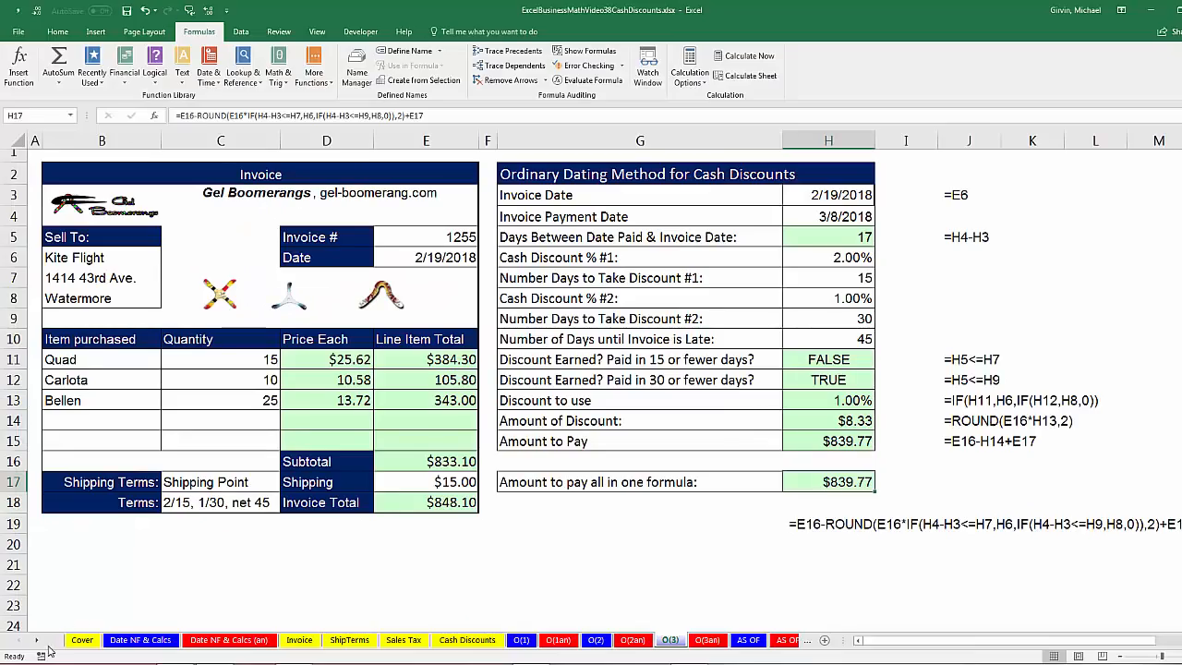
Open the AS OF (an) sheet and compare the invoice Date in E6 with the AS OF Date in E7.
{"action": "left_click", "coordinate": [36, 640]}
{"action": "left_click", "coordinate": [36, 640]}
{"action": "left_click", "coordinate": [36, 640]}
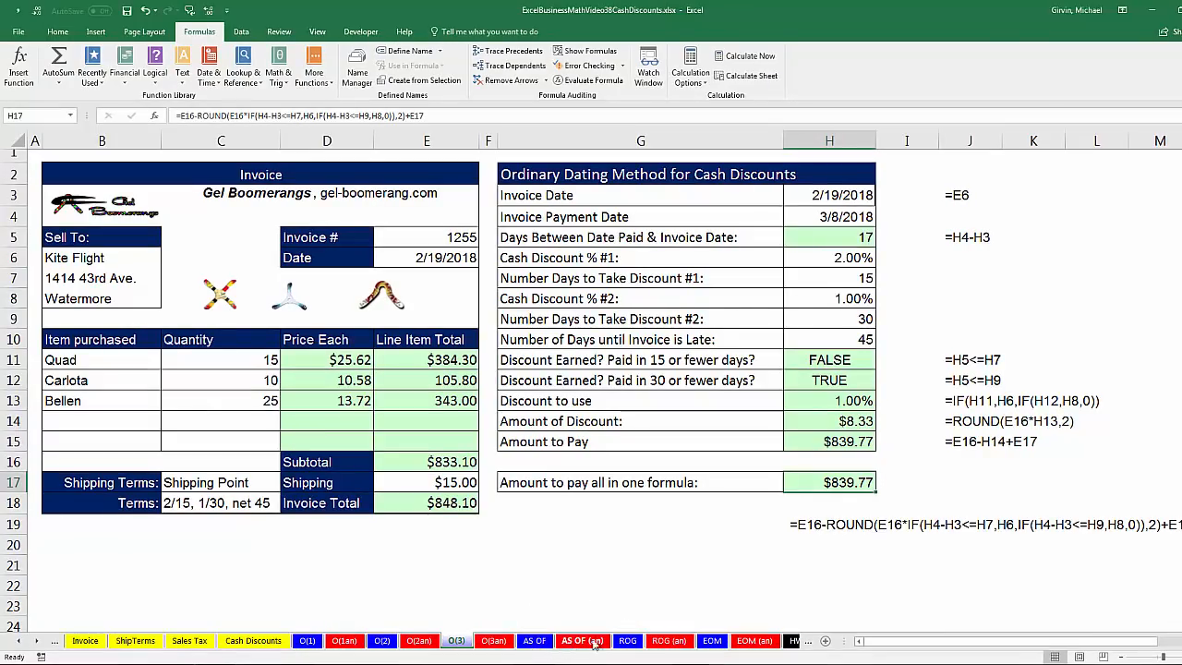
{"action": "left_click", "coordinate": [583, 641]}
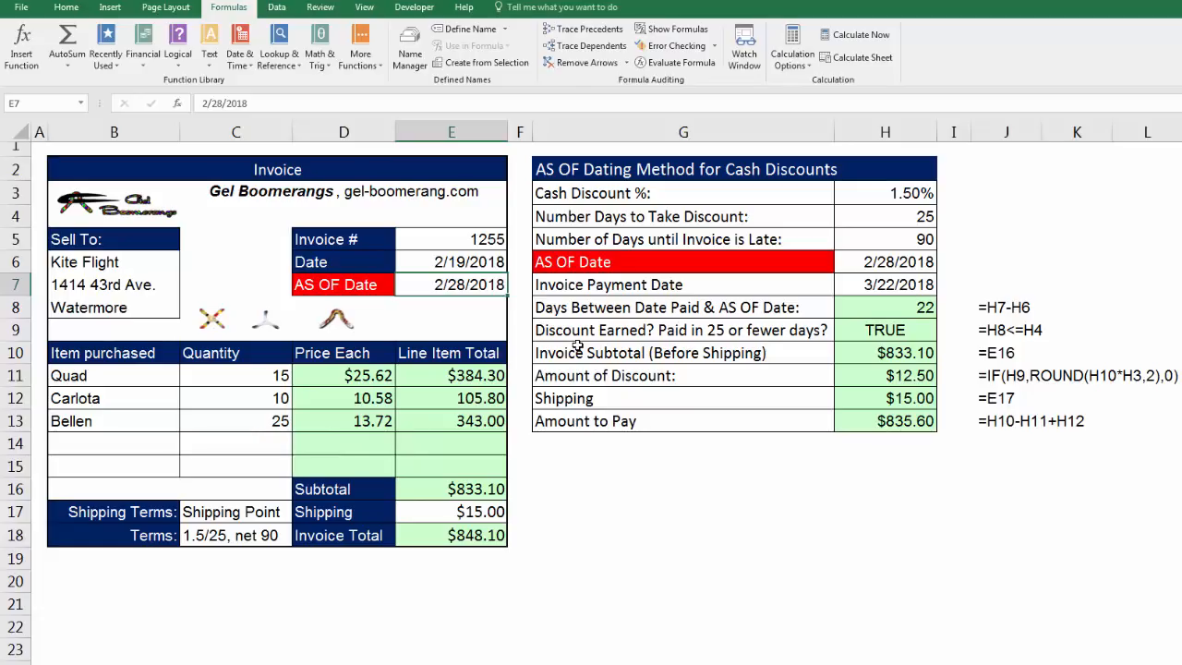
{"action": "left_click_drag", "start_coordinate": [332, 262], "coordinate": [440, 261]}
{"action": "left_click_drag", "start_coordinate": [373, 285], "coordinate": [423, 285]}
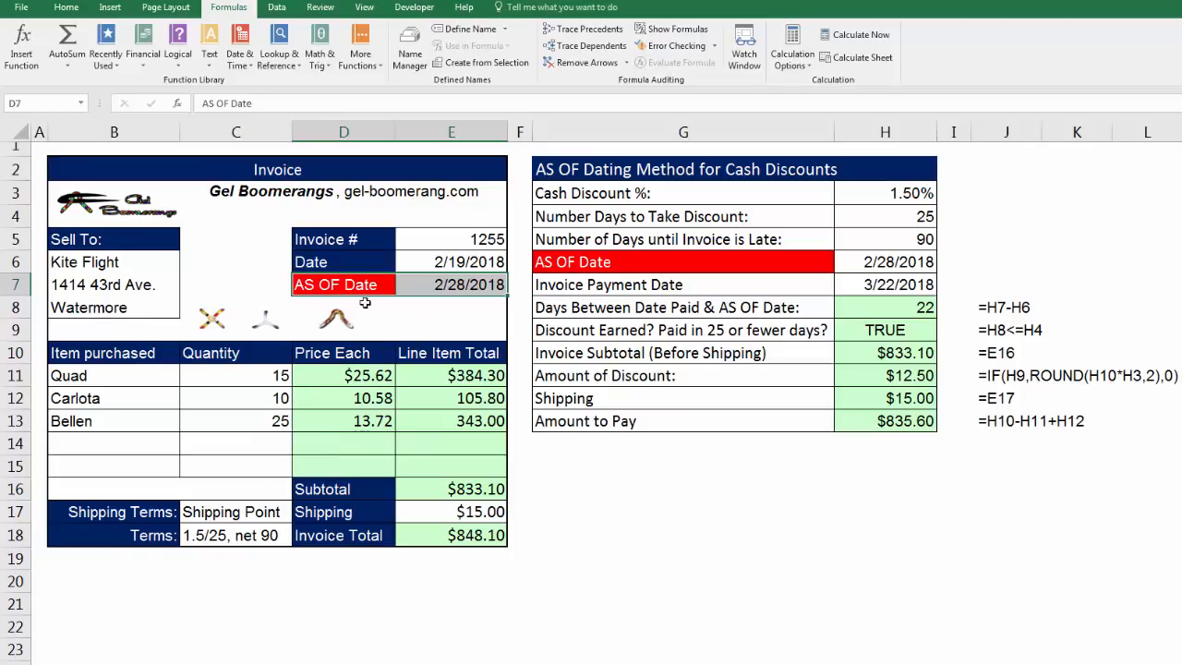
{"action": "left_click", "coordinate": [451, 279]}
{"action": "left_click", "coordinate": [459, 262]}
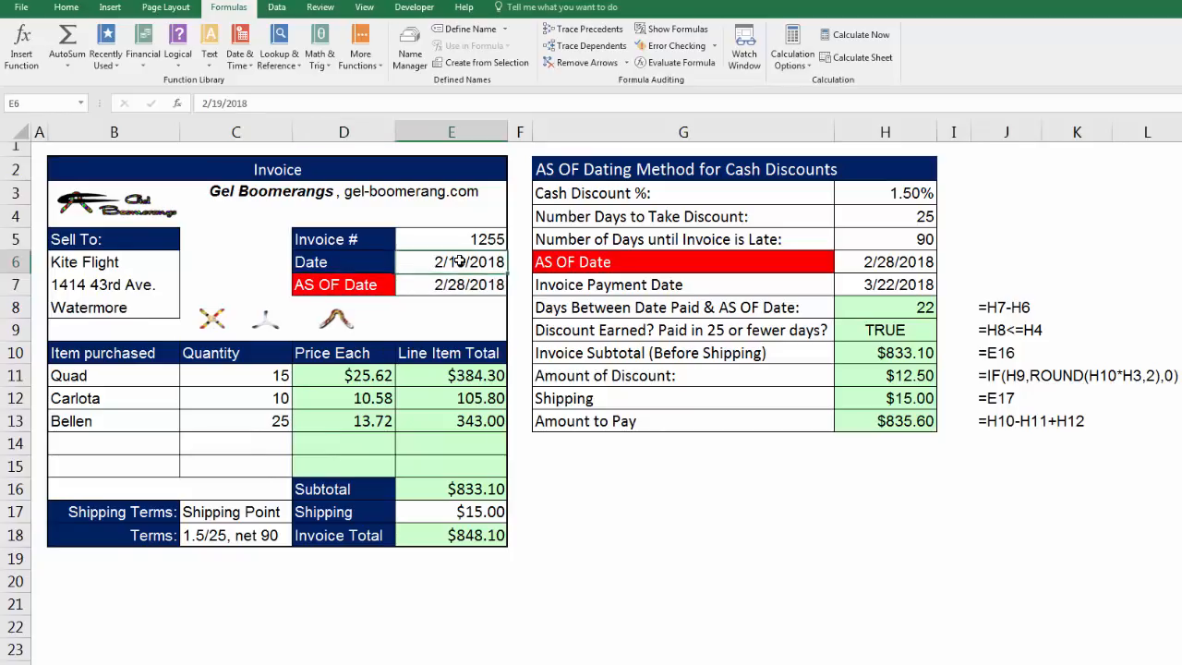
Examine the Days Between Date Paid & AS OF Date formula in H8 and leave it as is.
{"action": "left_click", "coordinate": [876, 306]}
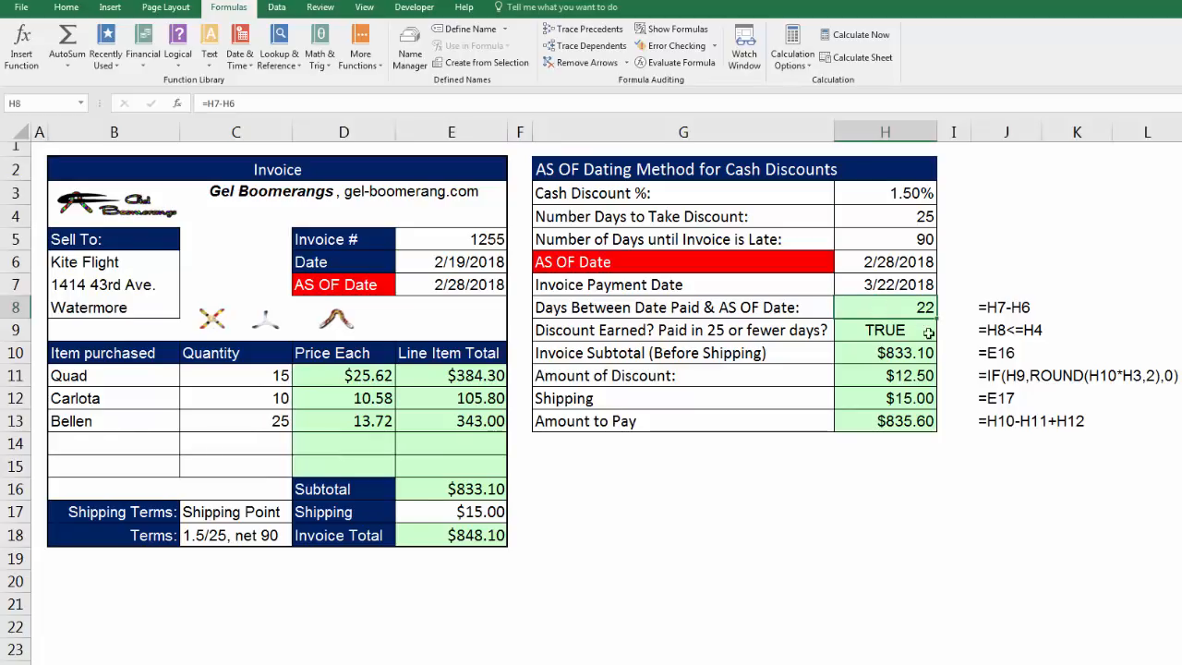
{"action": "key", "text": "F2"}
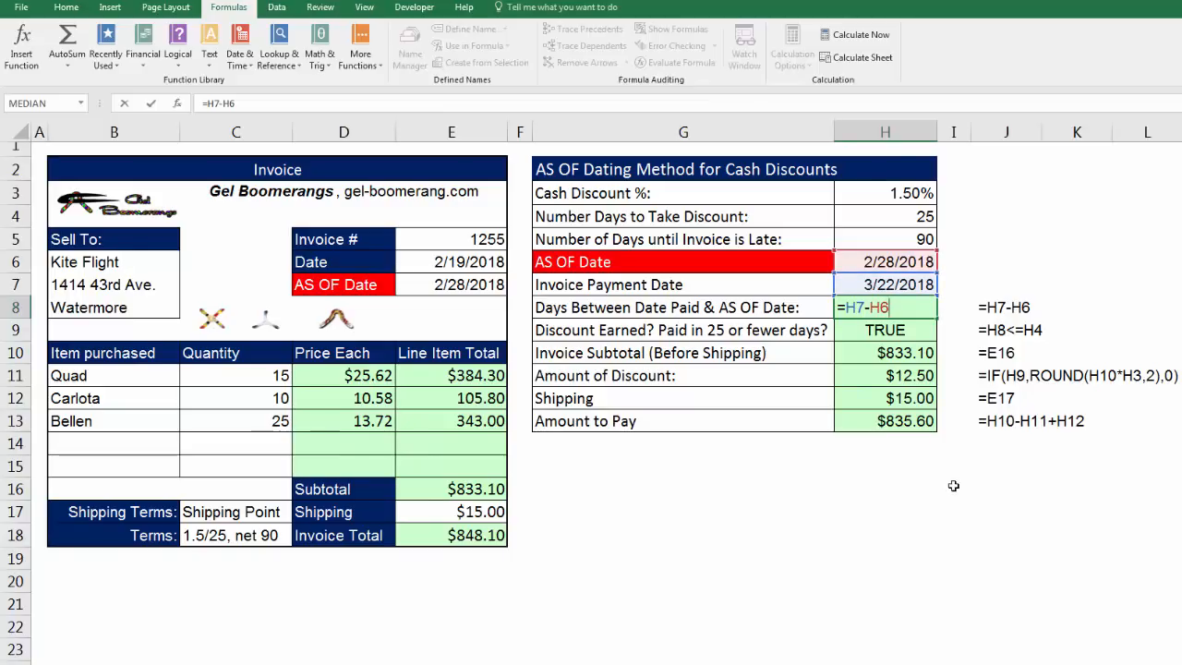
{"action": "key", "text": "Return"}
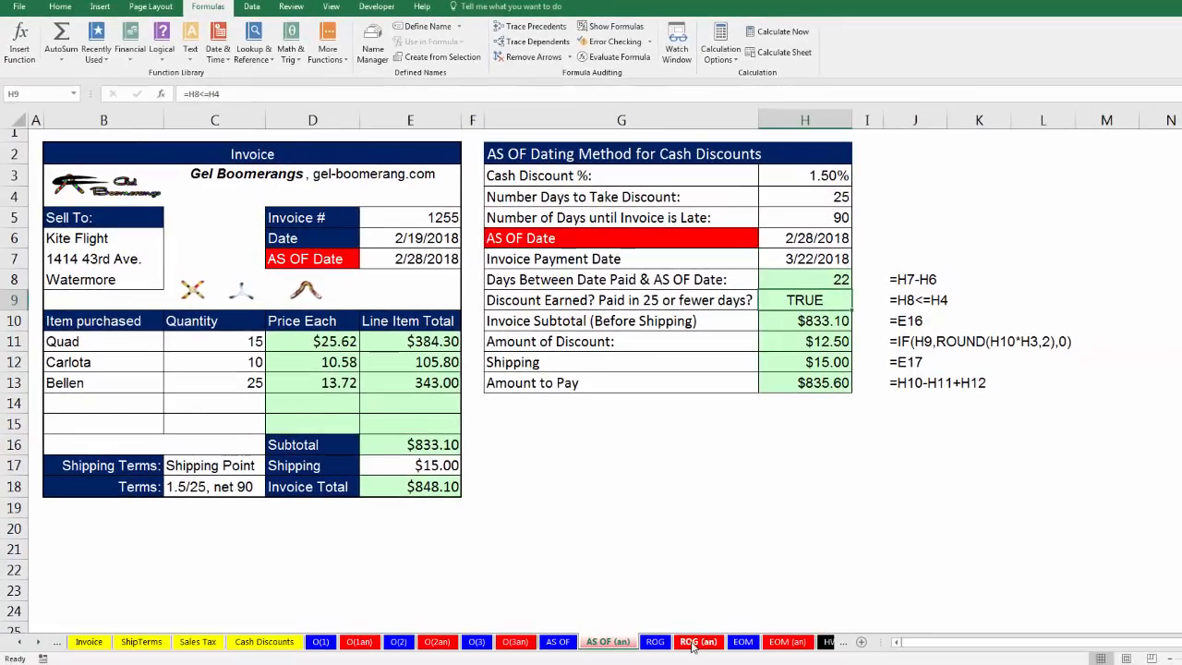
Open the ROG (an) sheet and compare the invoice Date in E6 with the Receipt of Goods date in E7.
{"action": "left_click", "coordinate": [698, 645]}
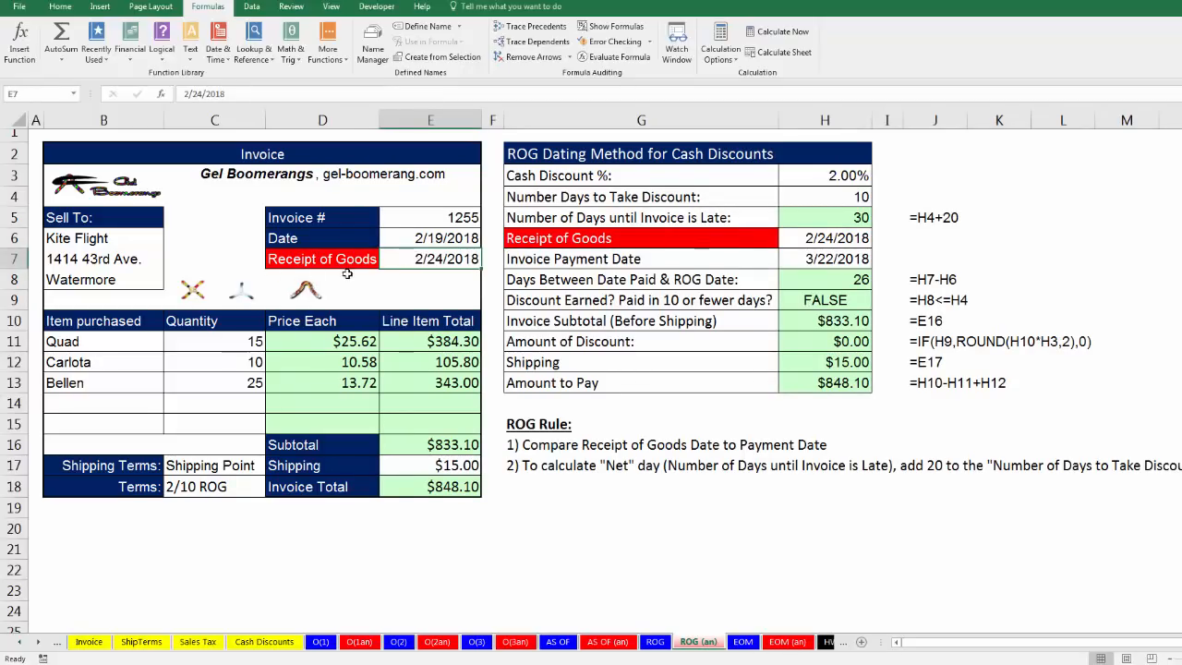
{"action": "left_click", "coordinate": [439, 240]}
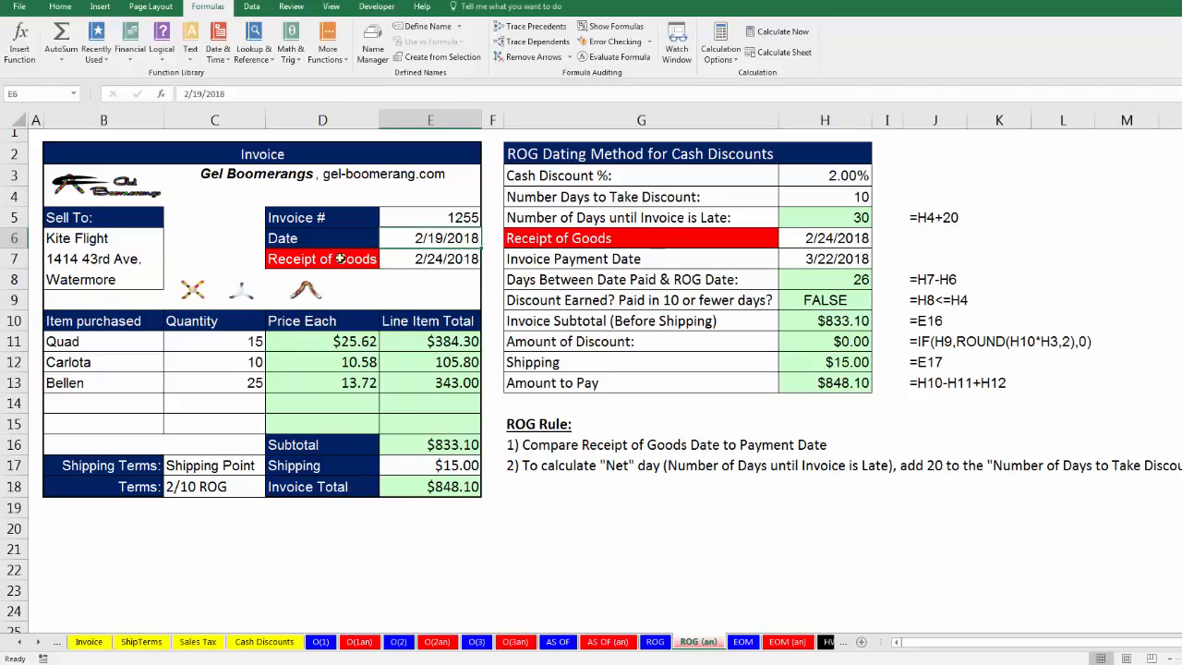
{"action": "left_click", "coordinate": [421, 259]}
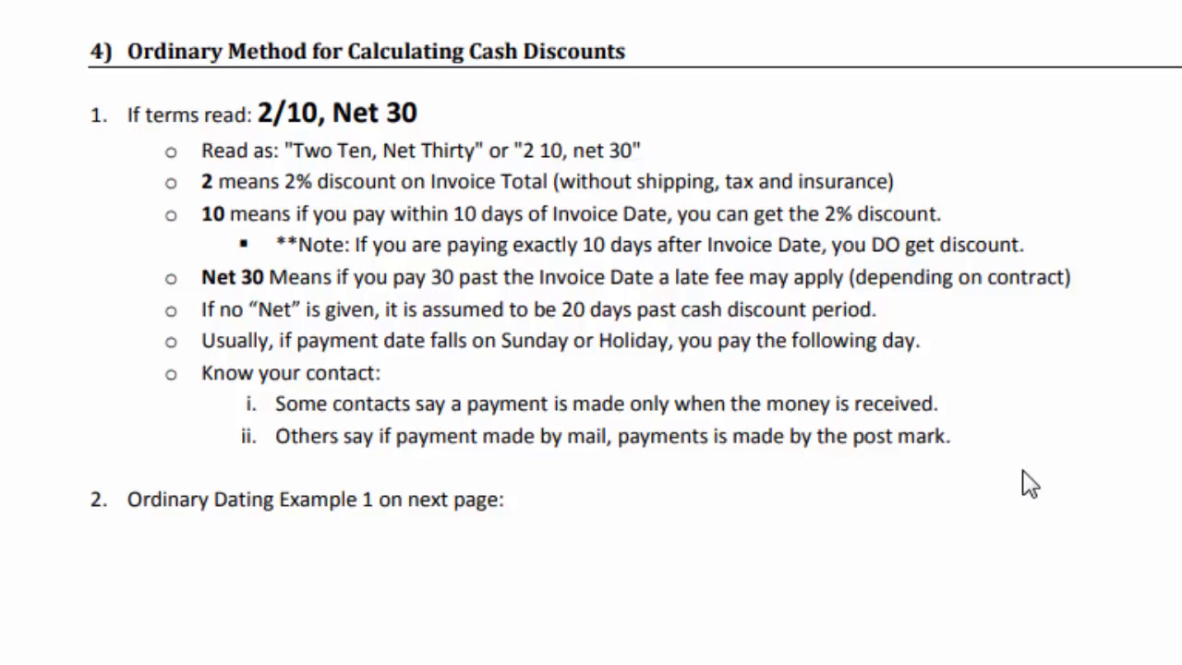
Switch from the cash discount notes back to Excel and examine the Number of Days until Invoice is Late formula in H5.
{"action": "key", "text": "alt+Tab"}
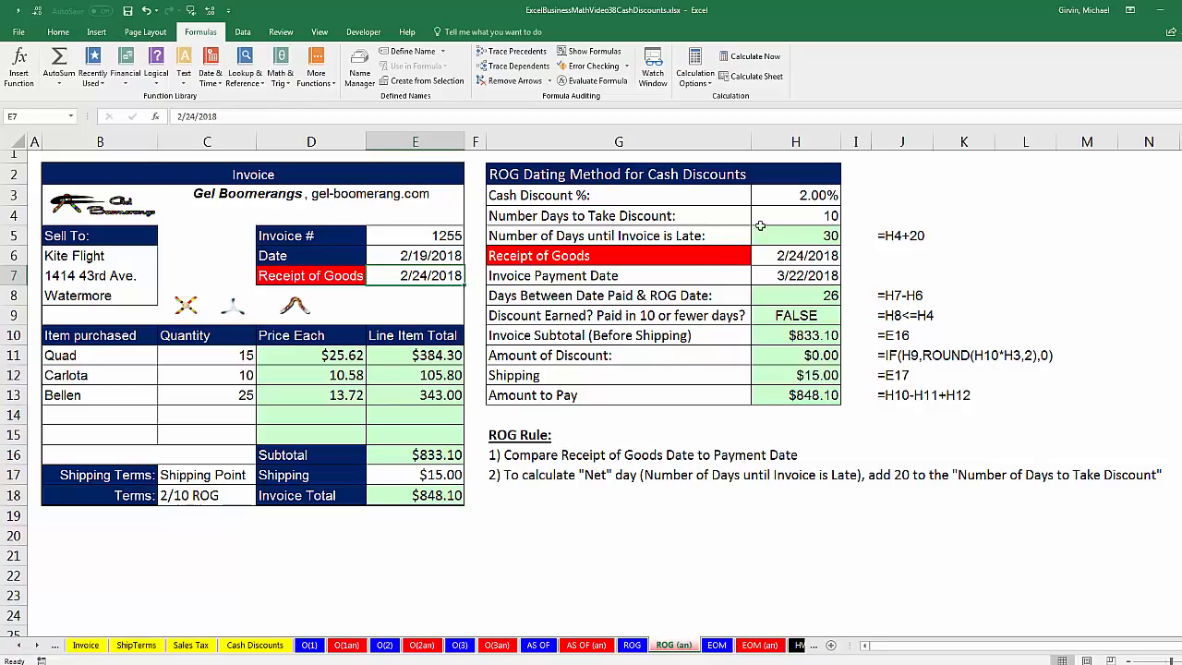
{"action": "left_click", "coordinate": [797, 234]}
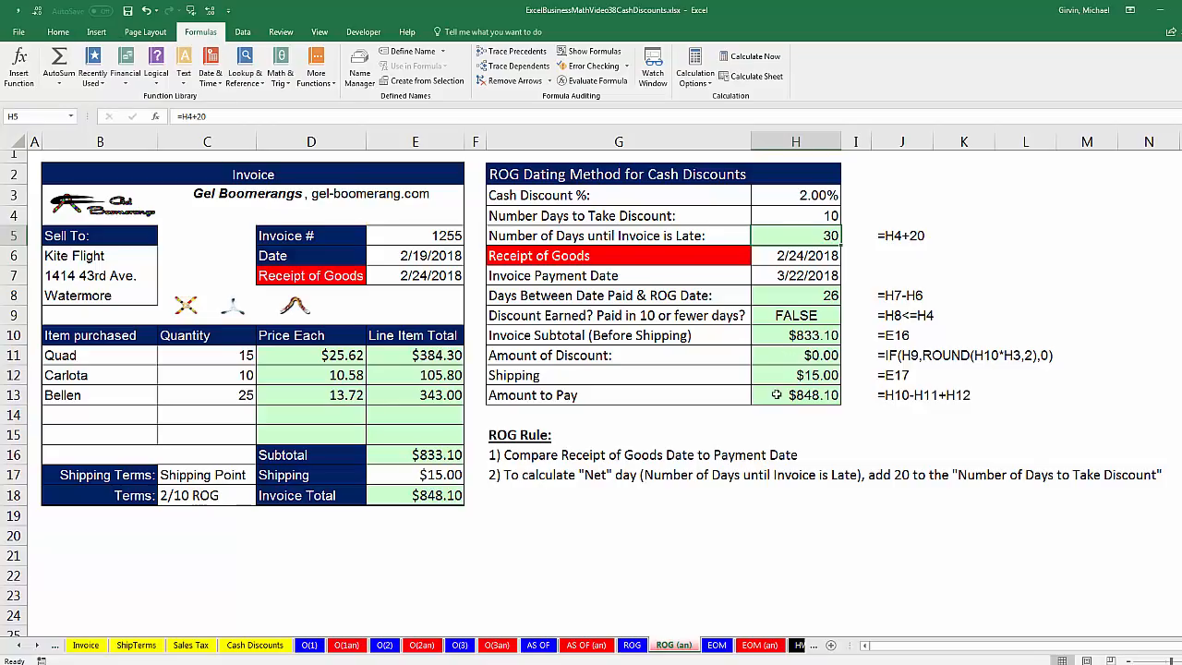
{"action": "key", "text": "F2"}
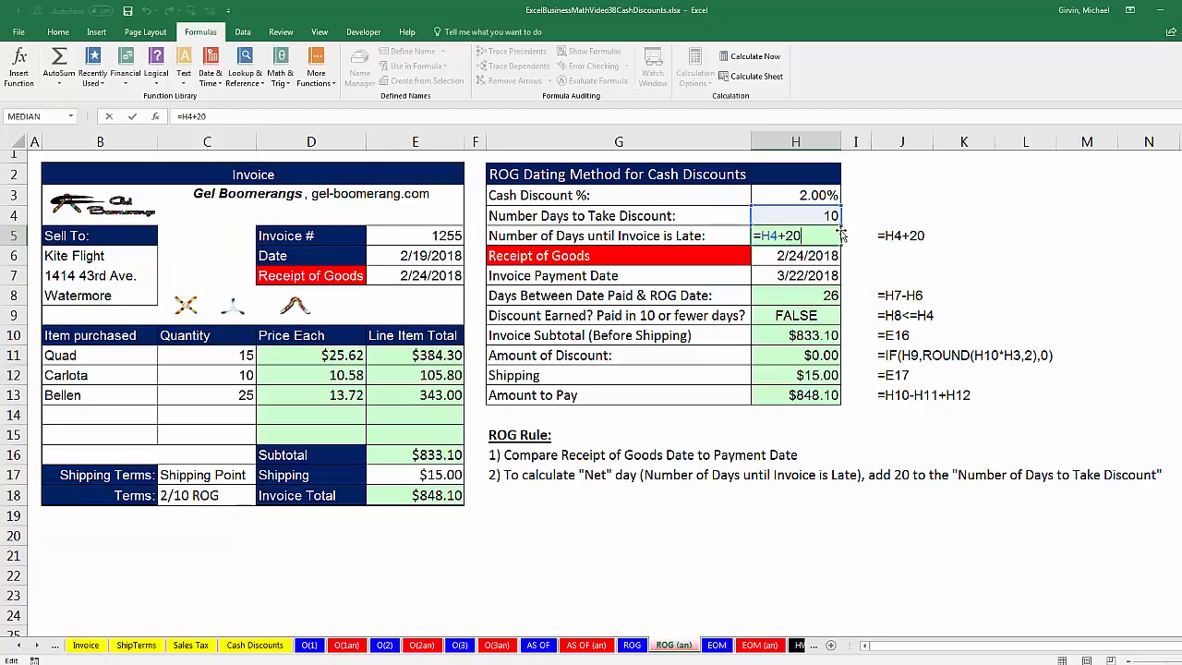
{"action": "key", "text": "Return"}
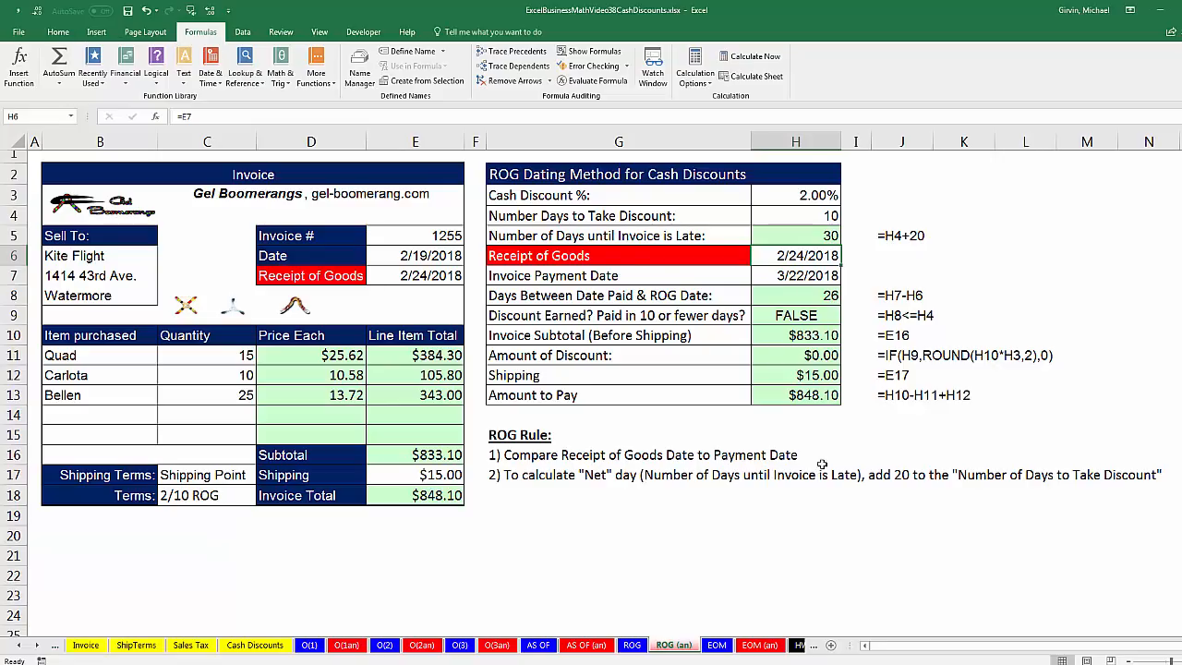
Examine the Days Between Date Paid & ROG Date formula in H8 and look briefly at the unsolved ROG sheet.
{"action": "left_click", "coordinate": [798, 295]}
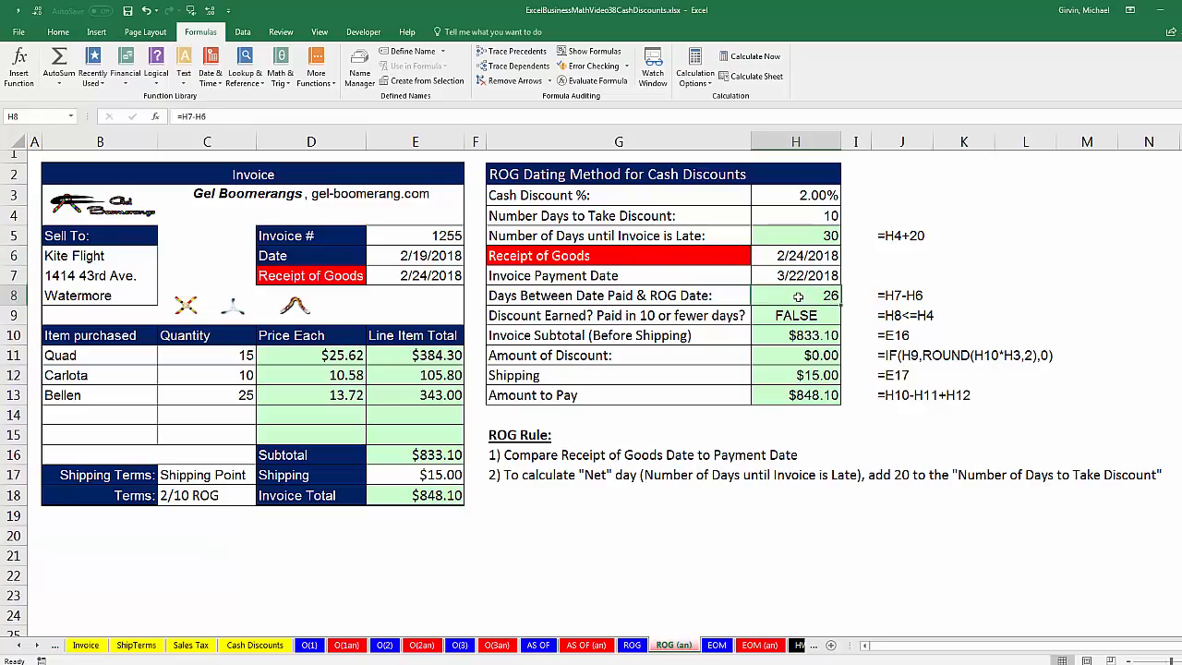
{"action": "double_click", "coordinate": [798, 295]}
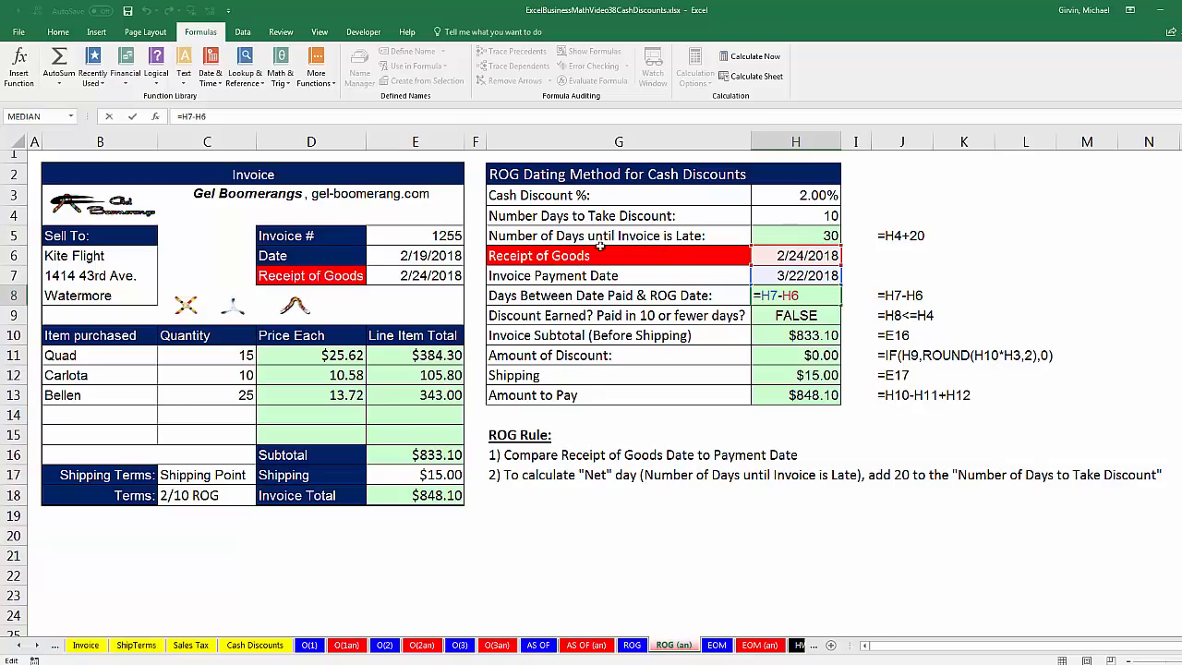
{"action": "key", "text": "Return"}
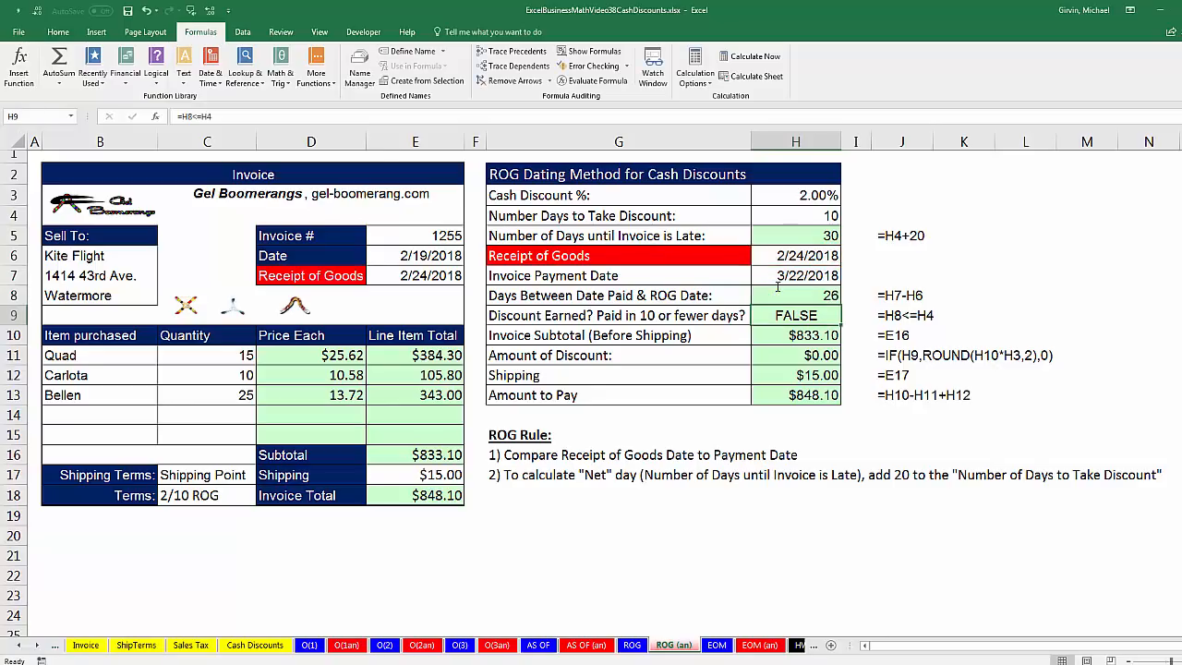
{"action": "left_click", "coordinate": [631, 645]}
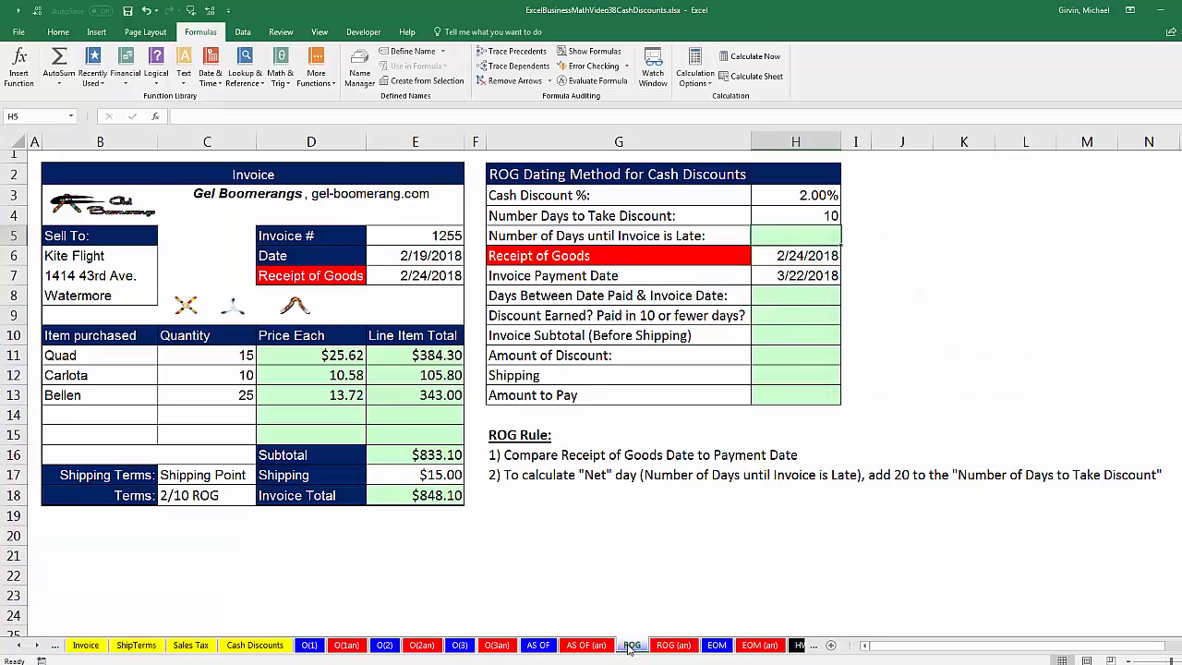
{"action": "left_click", "coordinate": [665, 647]}
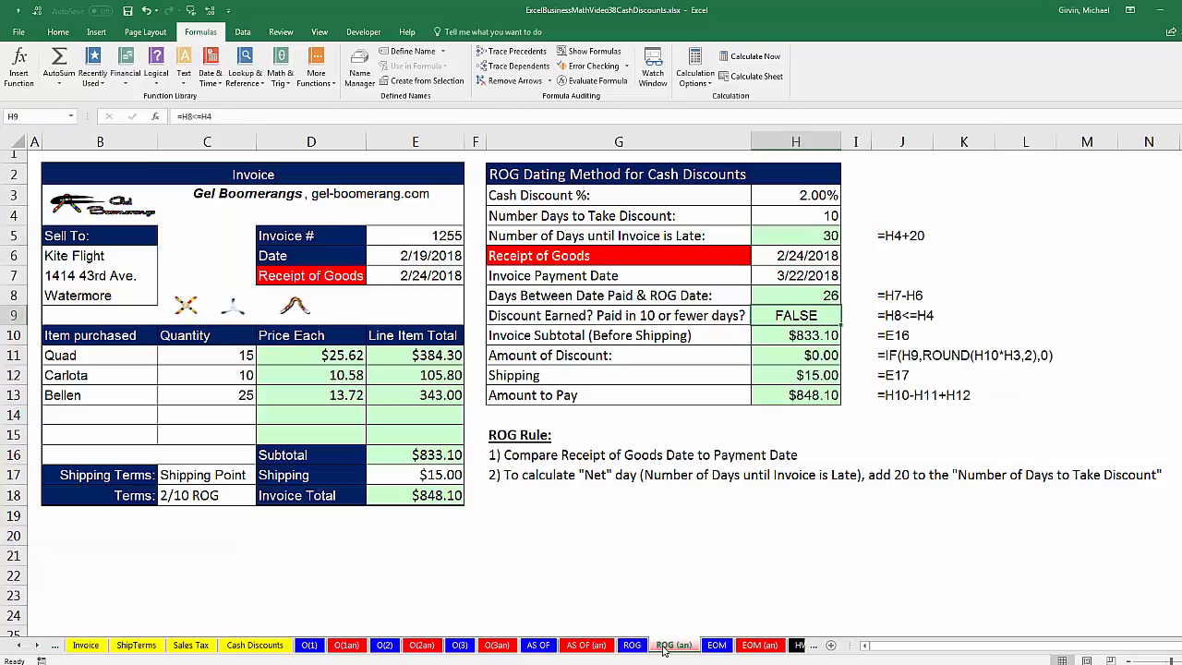
Open the EOM sheet and review the 3/15 EOM rules, the terms, and the Situation 1 Invoice Date and Cash Discount %.
{"action": "left_click", "coordinate": [717, 645]}
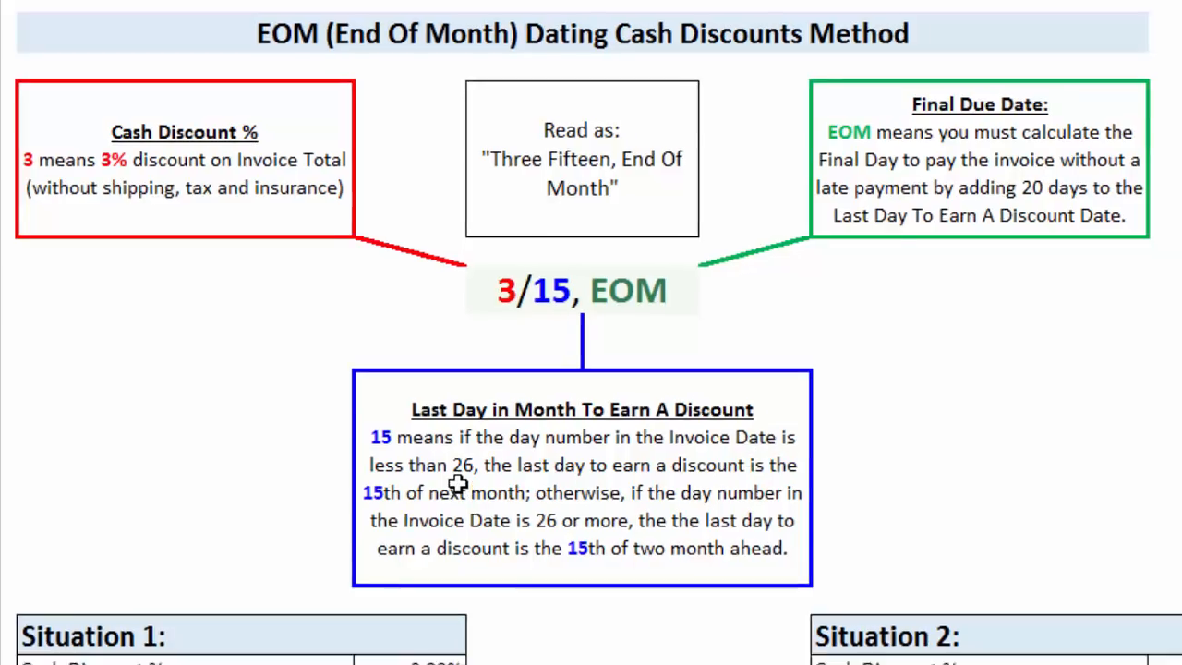
{"action": "left_click", "coordinate": [310, 573]}
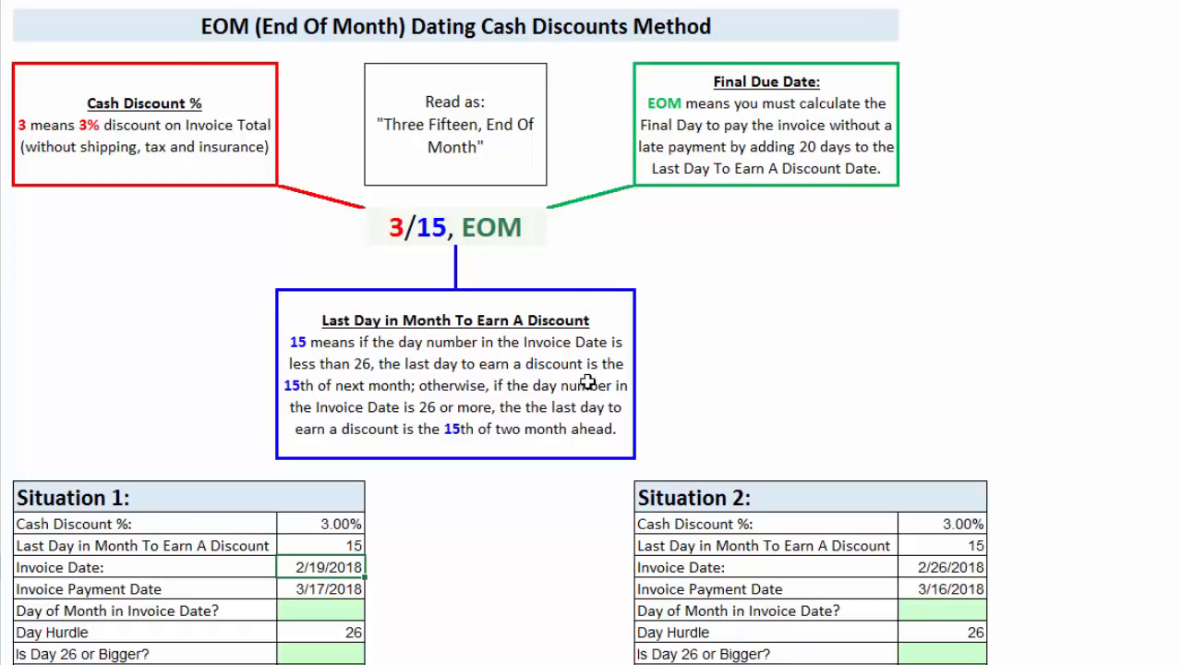
{"action": "scroll", "coordinate": [669, 477], "scroll_direction": "down", "scroll_amount": 4}
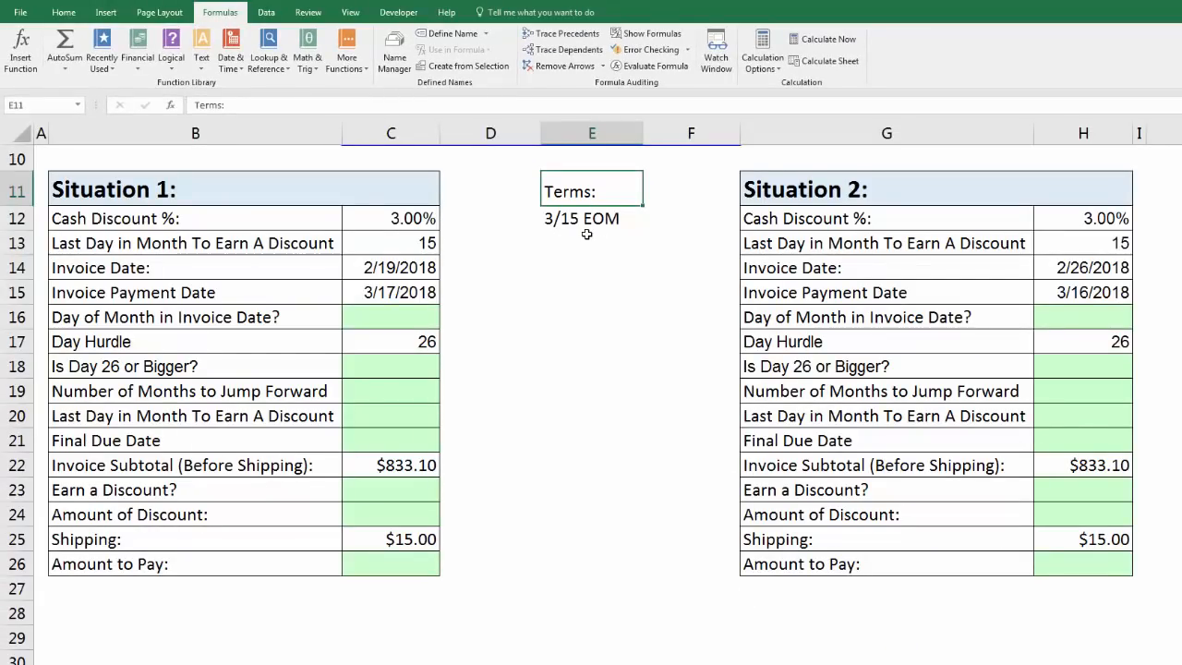
{"action": "left_click", "coordinate": [396, 217]}
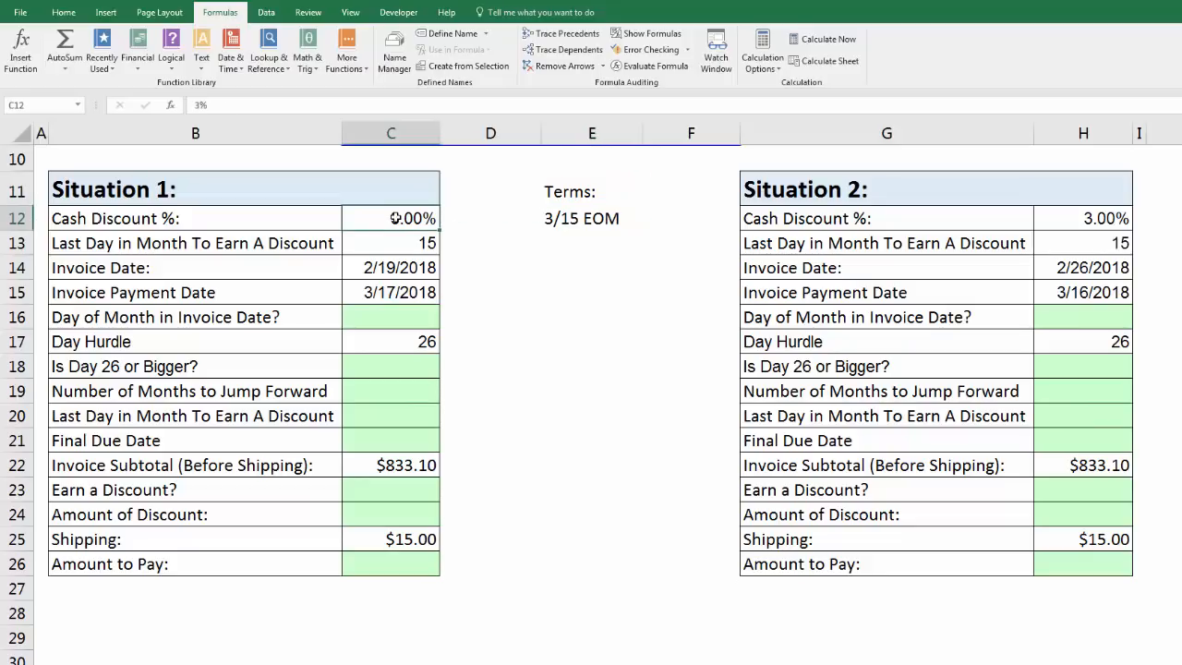
Review Situation 1's last discount day, Invoice Date and Invoice Payment Date, and compare its Invoice Date with Situation 2's.
{"action": "left_click", "coordinate": [396, 245]}
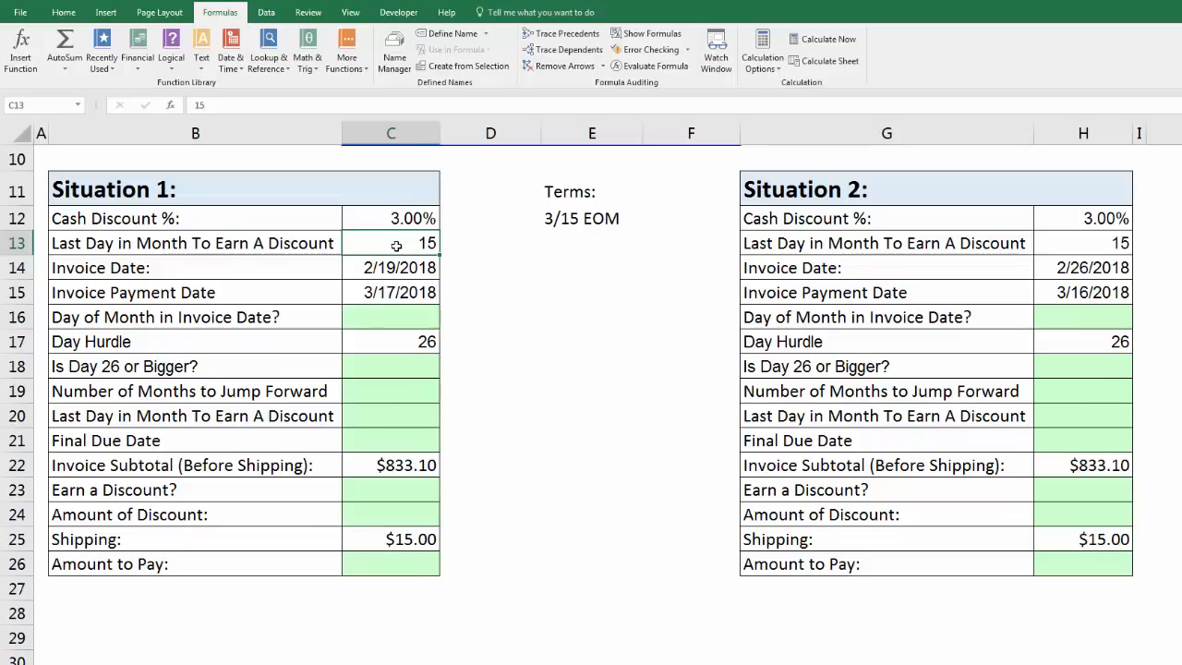
{"action": "left_click", "coordinate": [407, 270]}
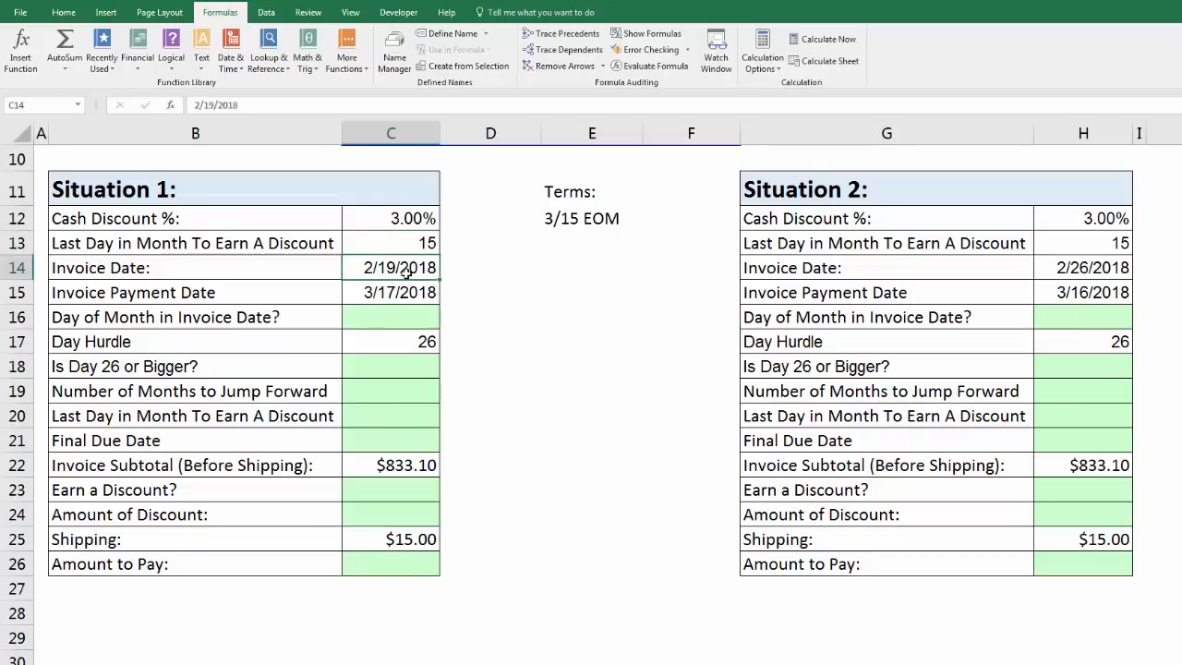
{"action": "left_click", "coordinate": [403, 292]}
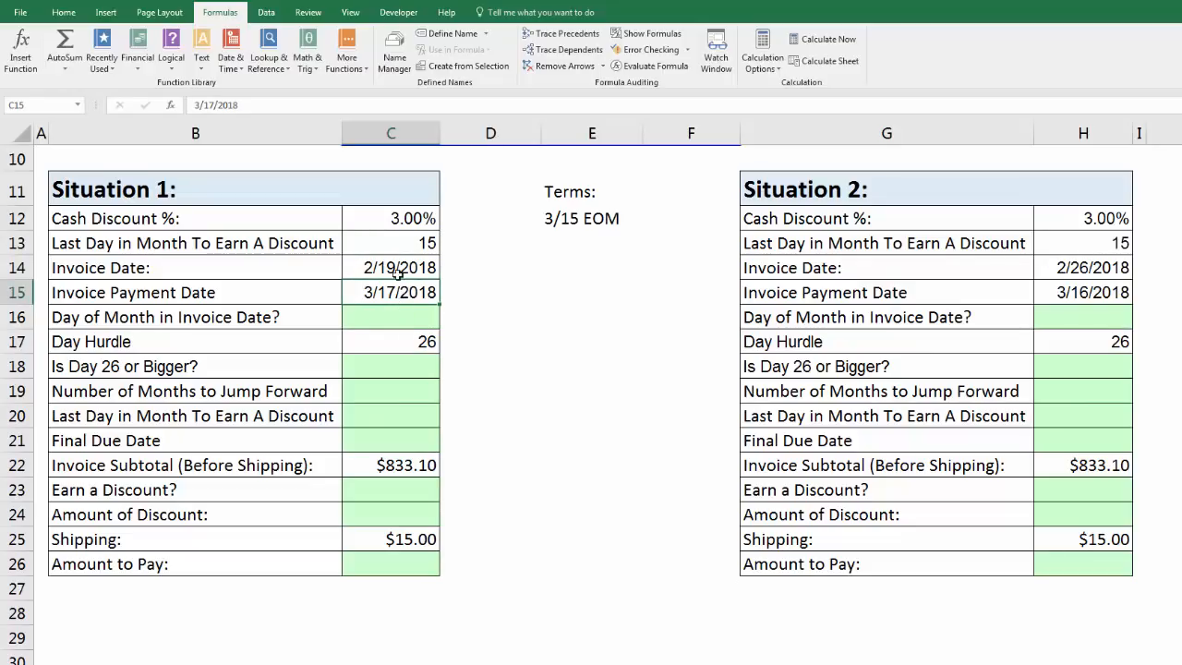
{"action": "left_click", "coordinate": [397, 271]}
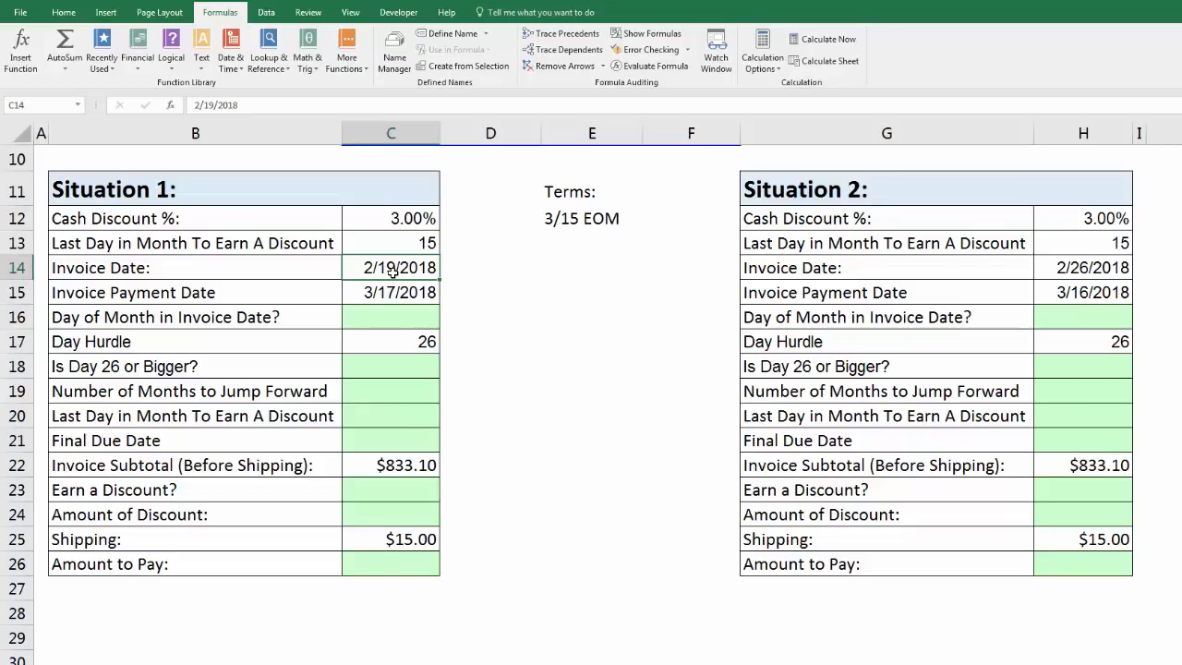
{"action": "left_click", "coordinate": [1072, 270]}
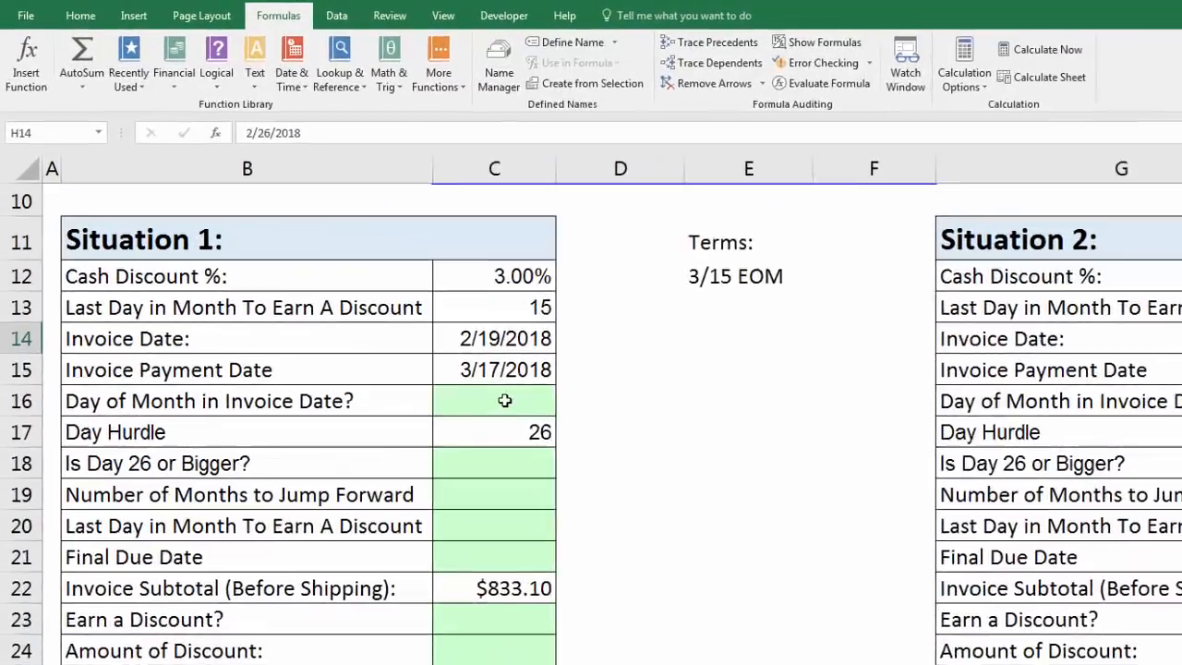
Calculate Situation 1's Day of Month in Invoice Date in C16 with =DAY(C14).
{"action": "left_click", "coordinate": [399, 316]}
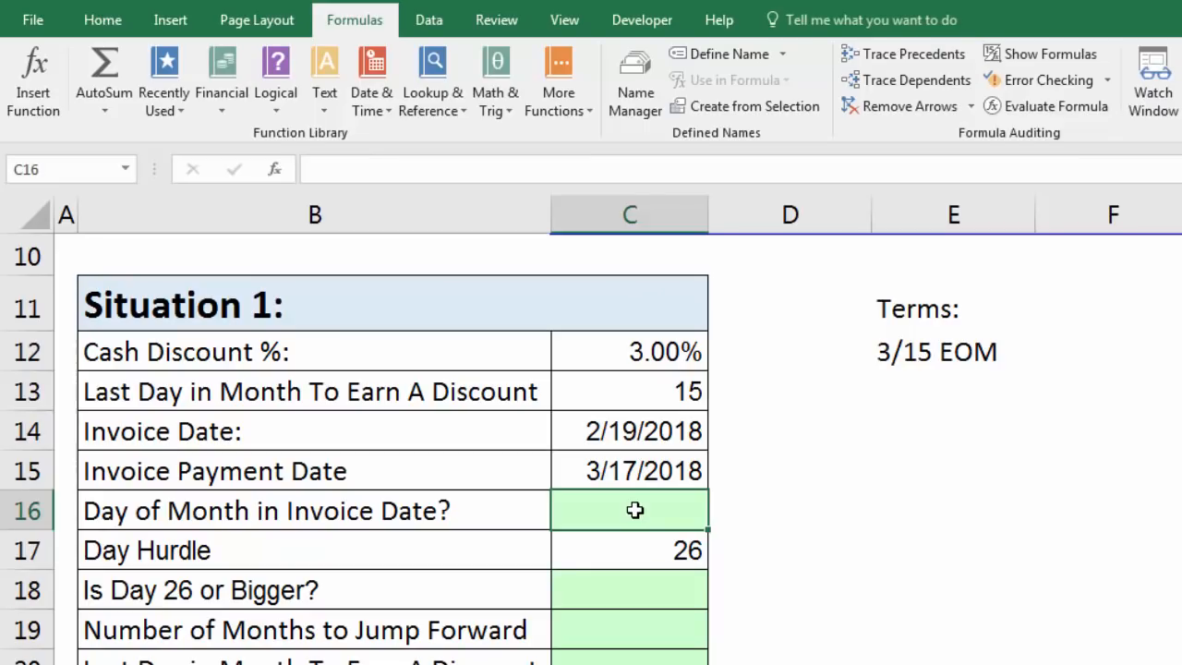
{"action": "type", "text": "="}
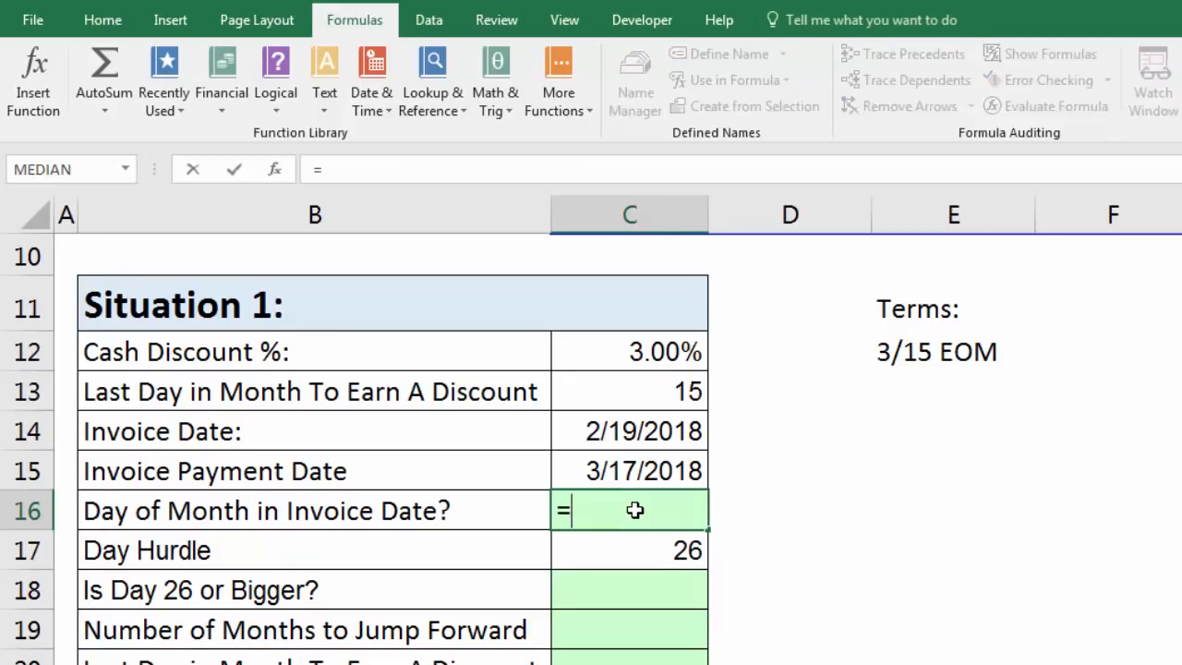
{"action": "type", "text": "day"}
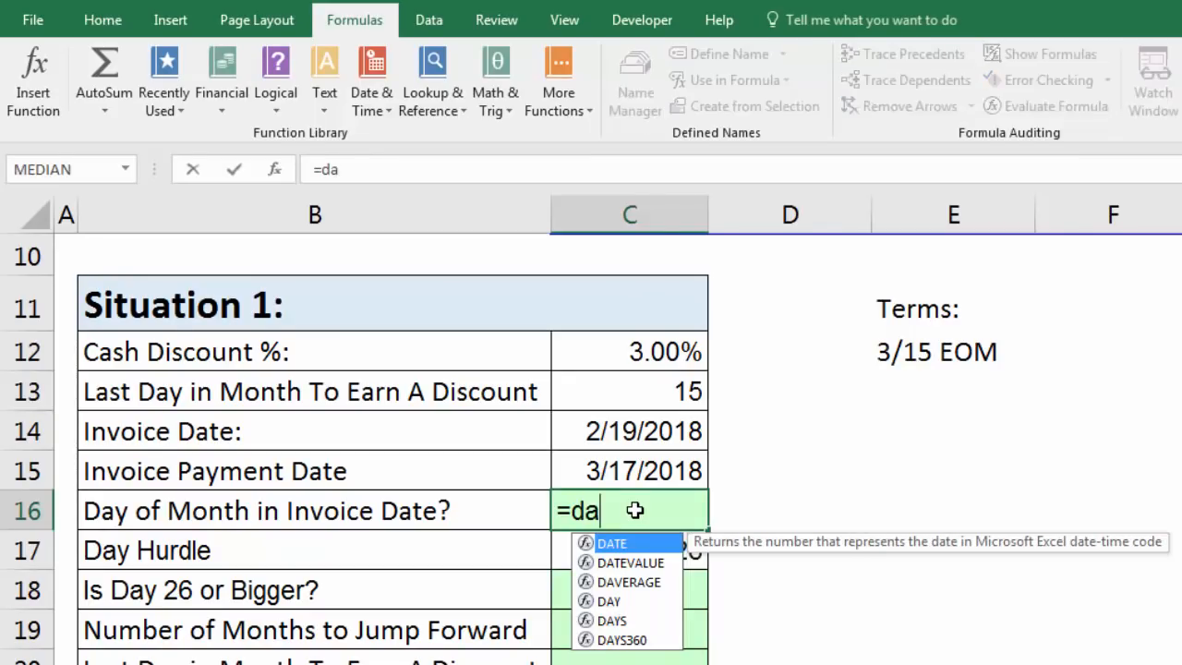
{"action": "key", "text": "Tab"}
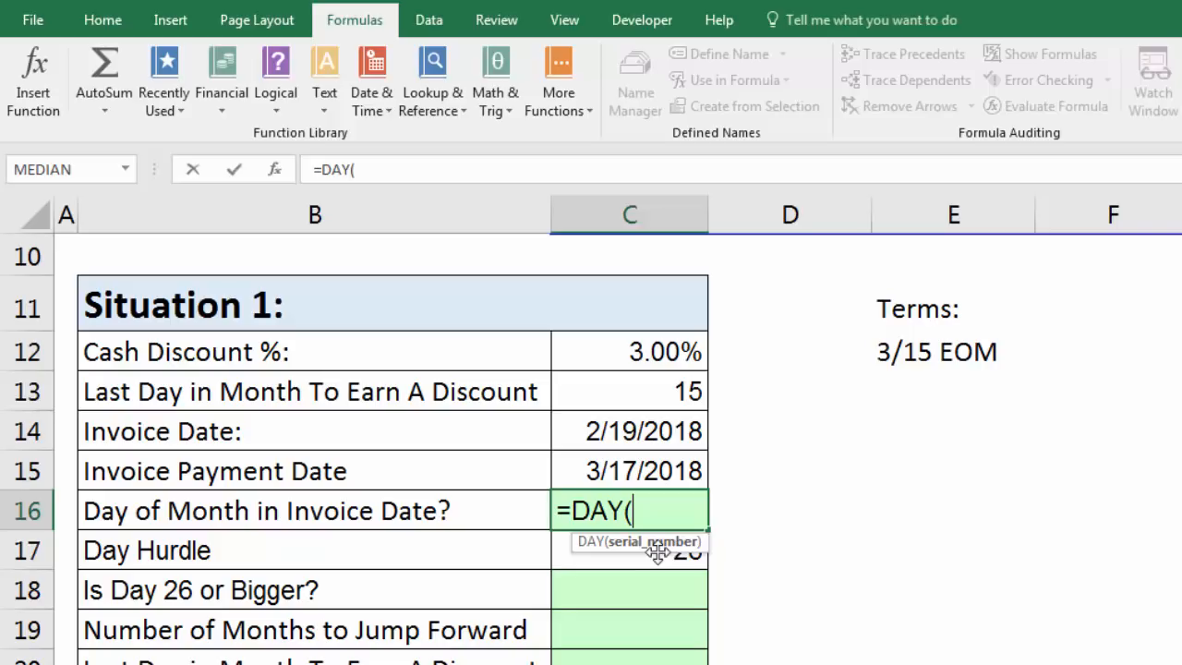
{"action": "left_click", "coordinate": [654, 436]}
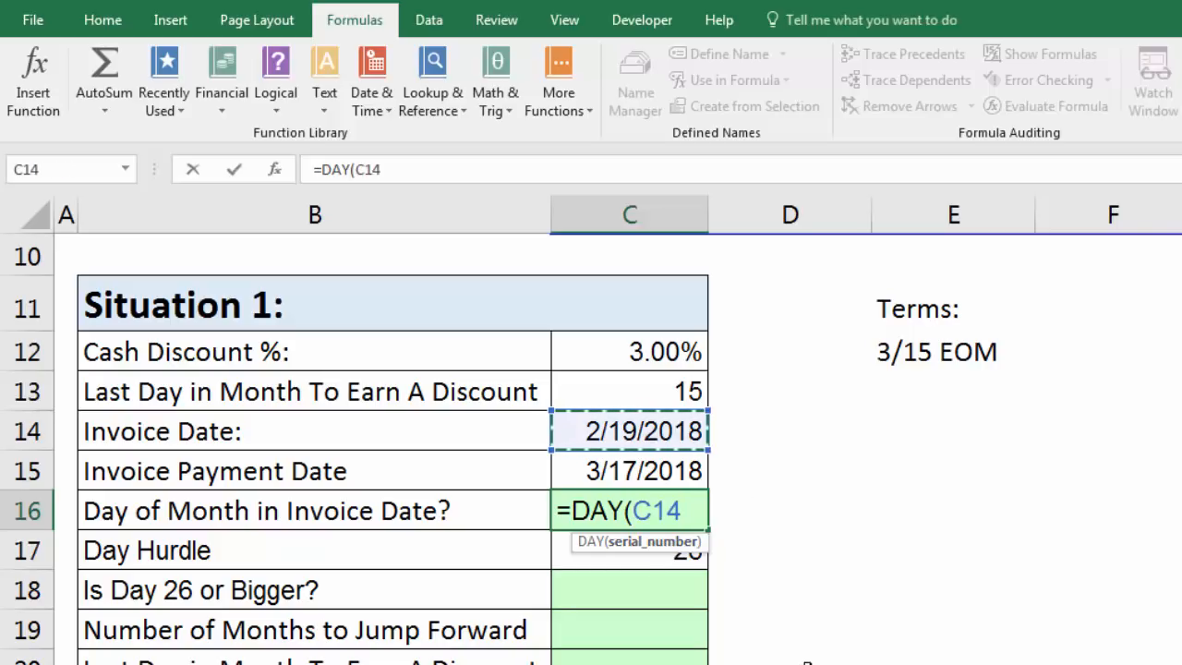
{"action": "type", "text": ")"}
{"action": "key", "text": "ctrl+Return"}
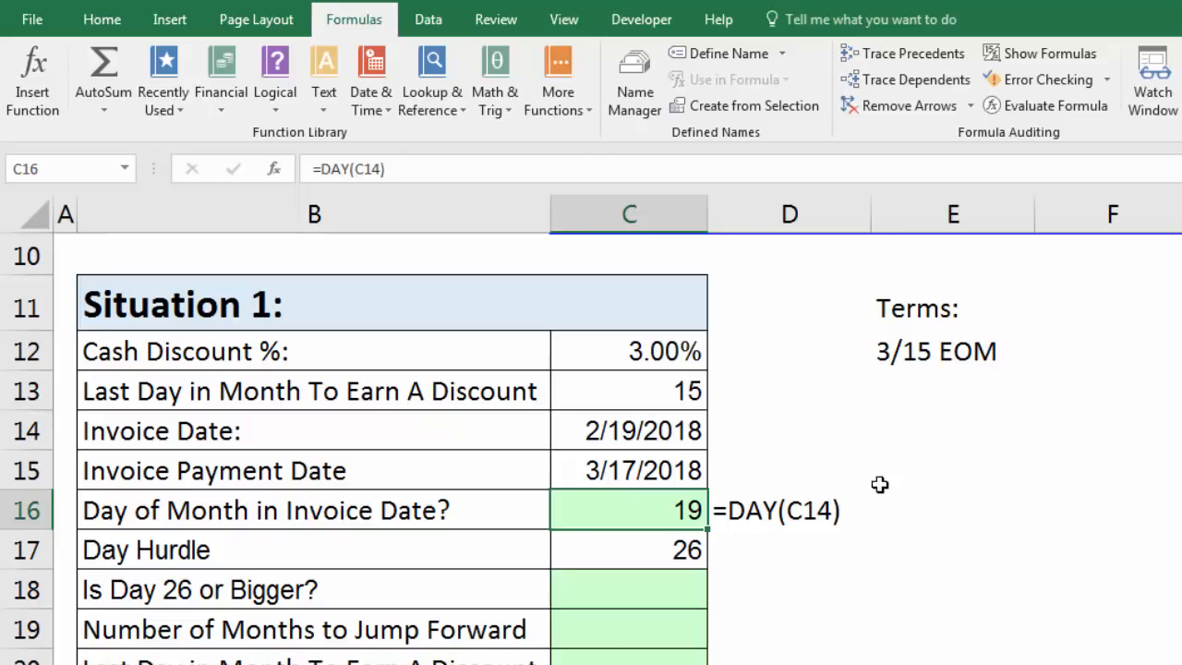
Find the end of the invoice month for Situation 1 in C20 with =EOMONTH(C14,0).
{"action": "left_click", "coordinate": [653, 437]}
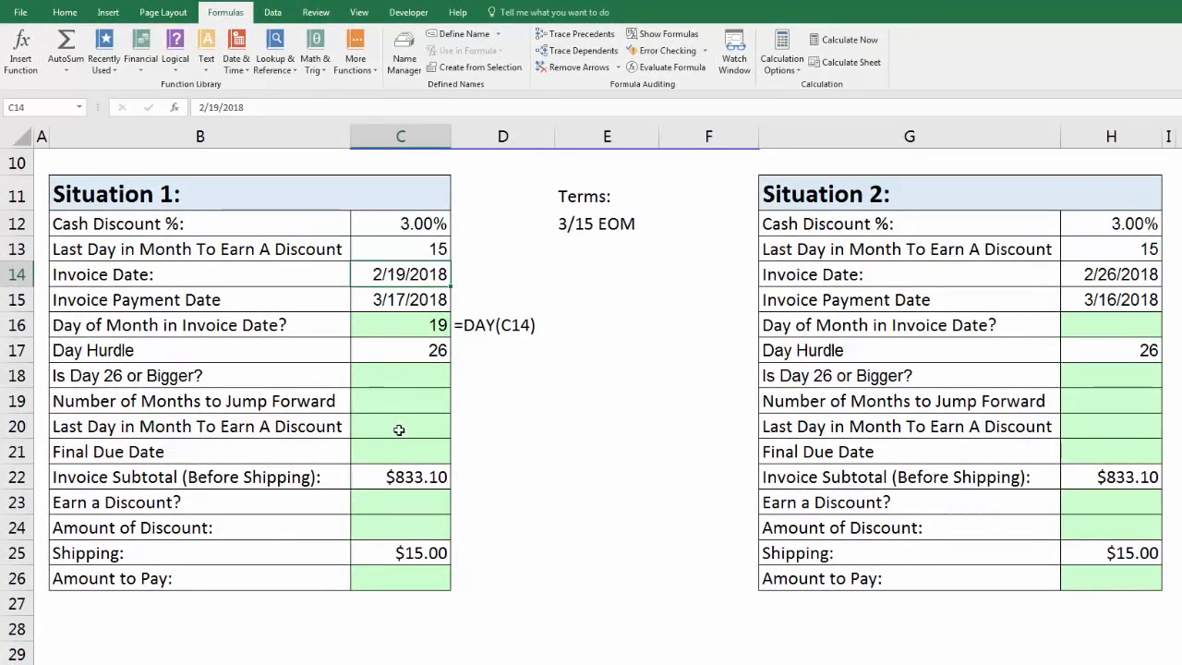
{"action": "left_click", "coordinate": [404, 429]}
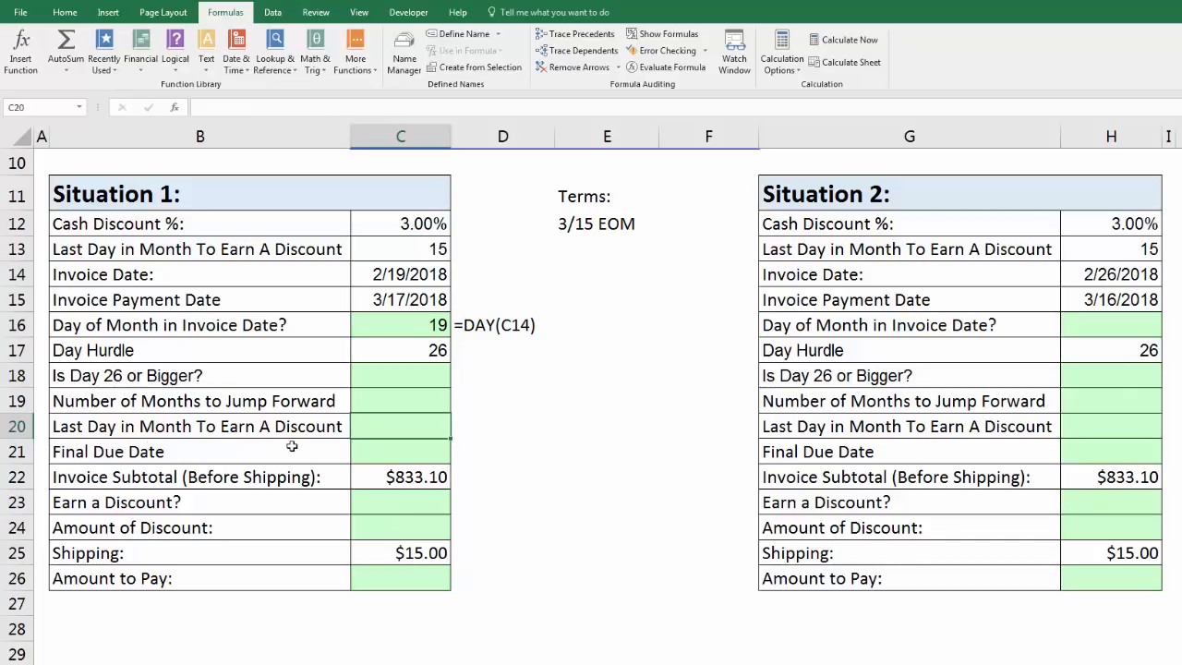
{"action": "type", "text": "=eo"}
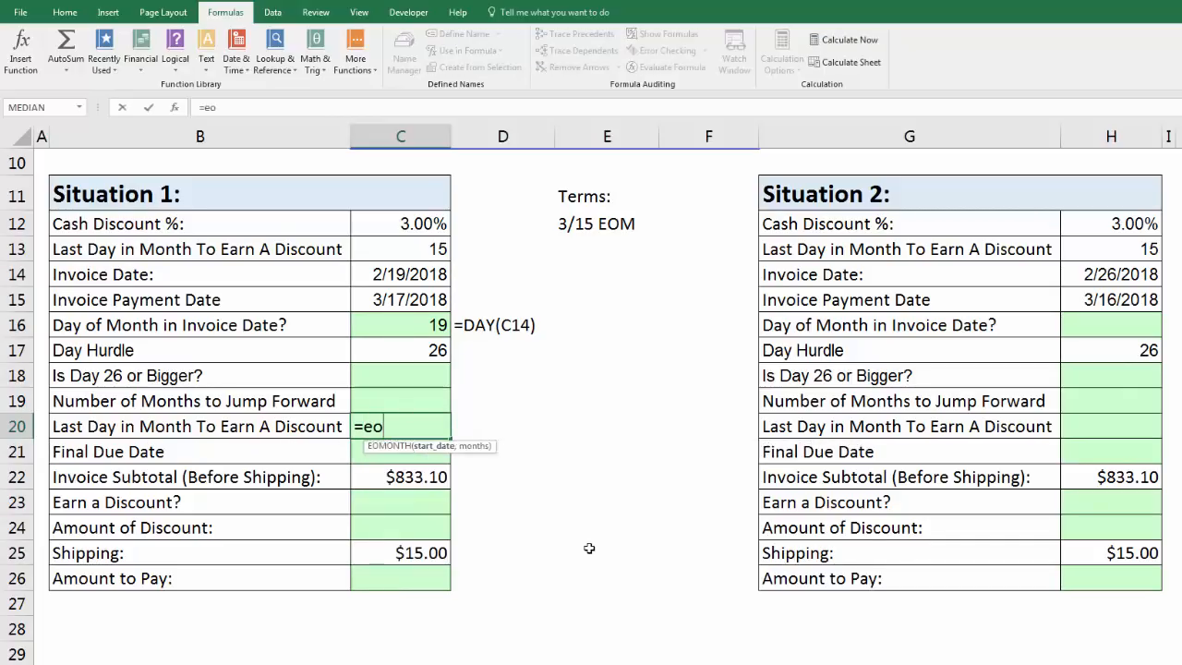
{"action": "key", "text": "Tab"}
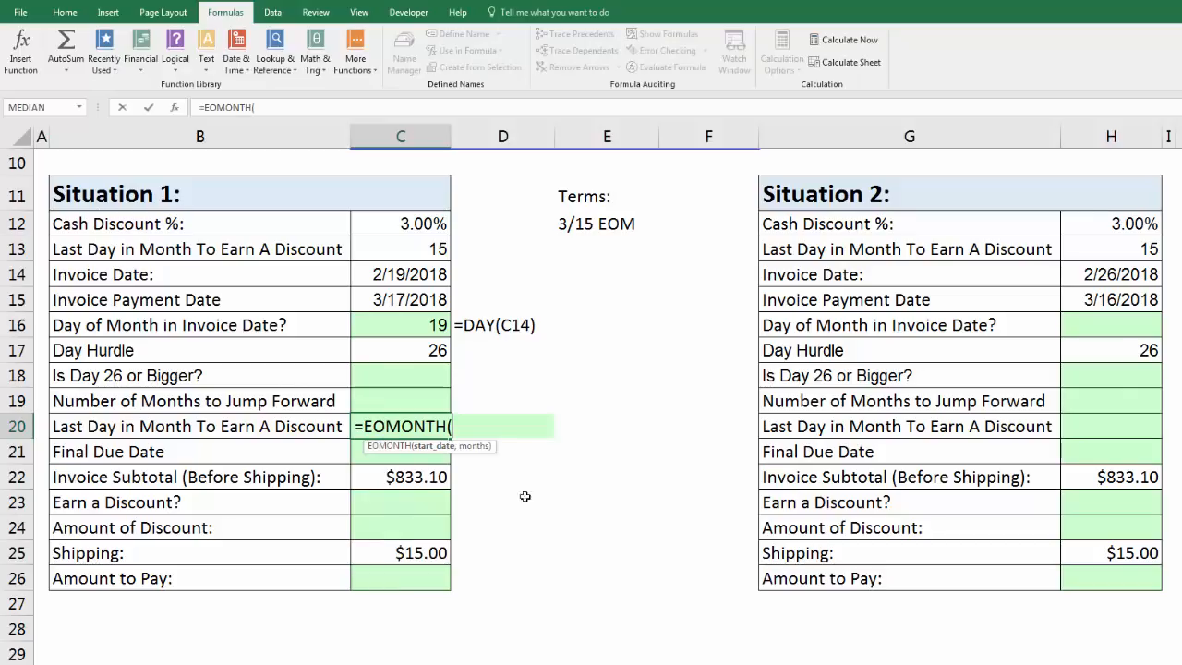
{"action": "left_click", "coordinate": [389, 277]}
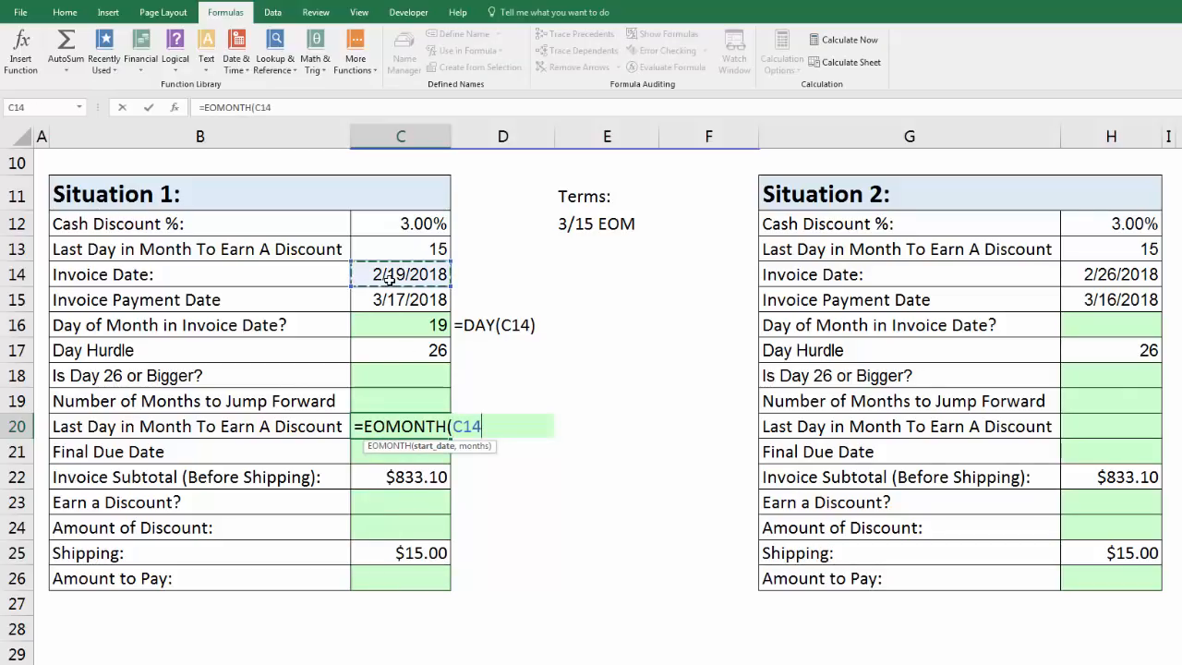
{"action": "type", "text": ",0"}
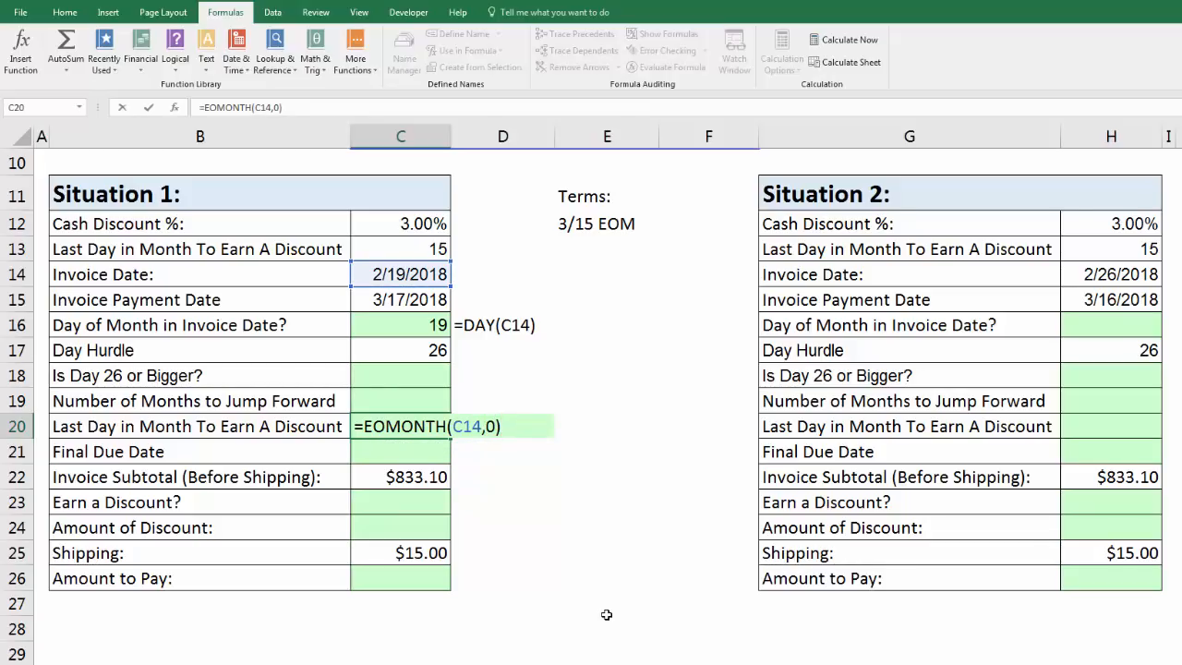
{"action": "key", "text": "ctrl+Return"}
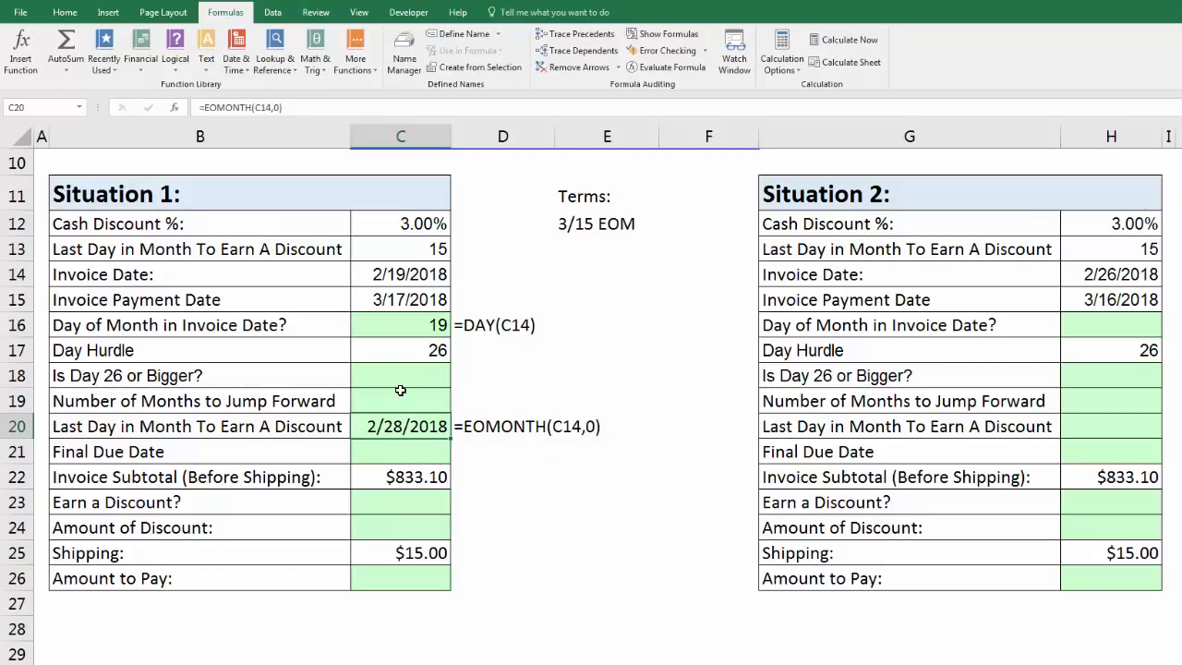
Extend the end-of-month formula in C20 by adding the last discount day from C13, making it =EOMONTH(C14,0)+C13.
{"action": "key", "text": "F2"}
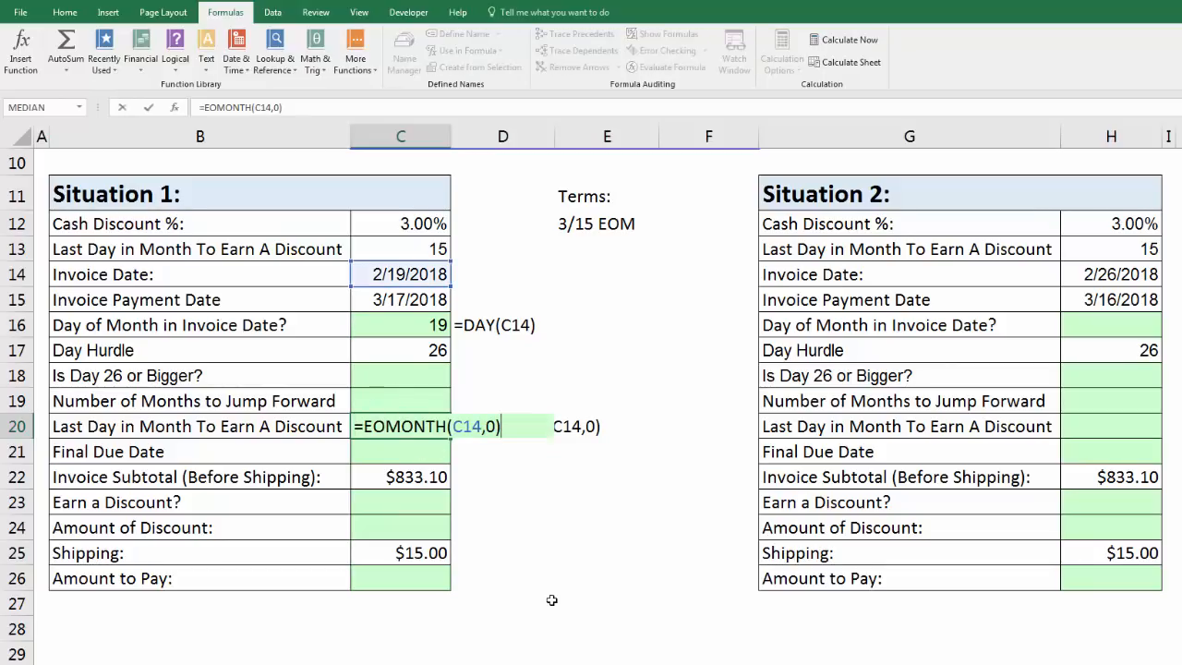
{"action": "left_click", "coordinate": [426, 249]}
{"action": "key", "text": "ctrl+Return"}
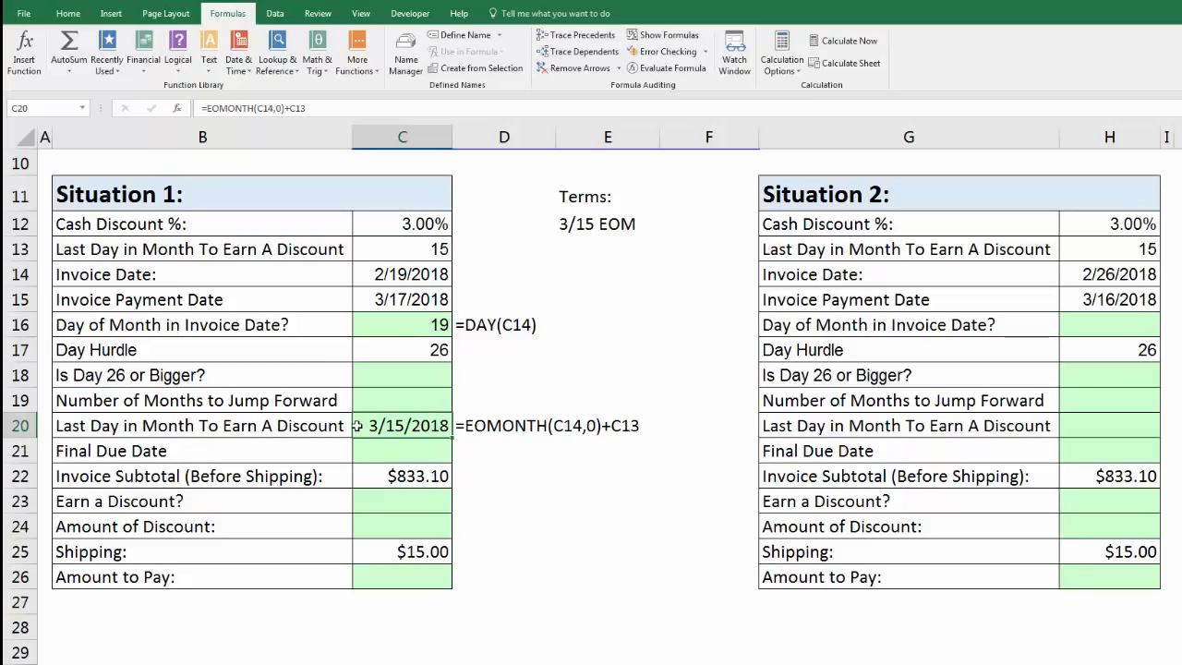
Calculate Situation 1's Final Due Date in C21 with =C20+20.
{"action": "left_click", "coordinate": [388, 451]}
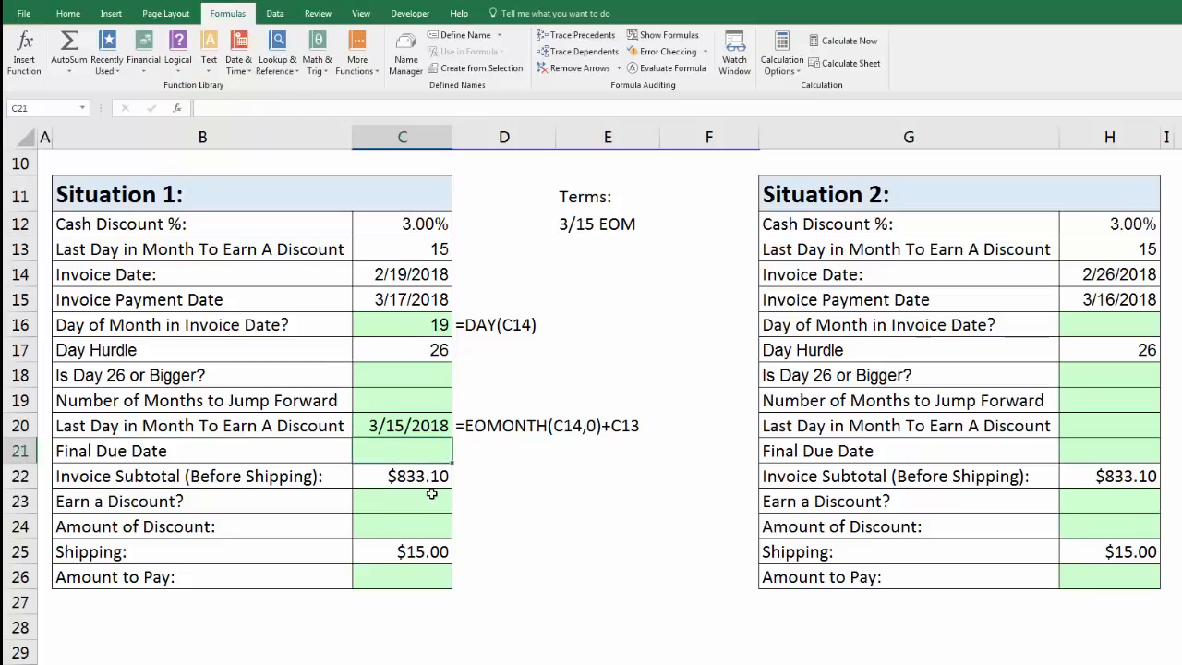
{"action": "type", "text": "="}
{"action": "key", "text": "Up"}
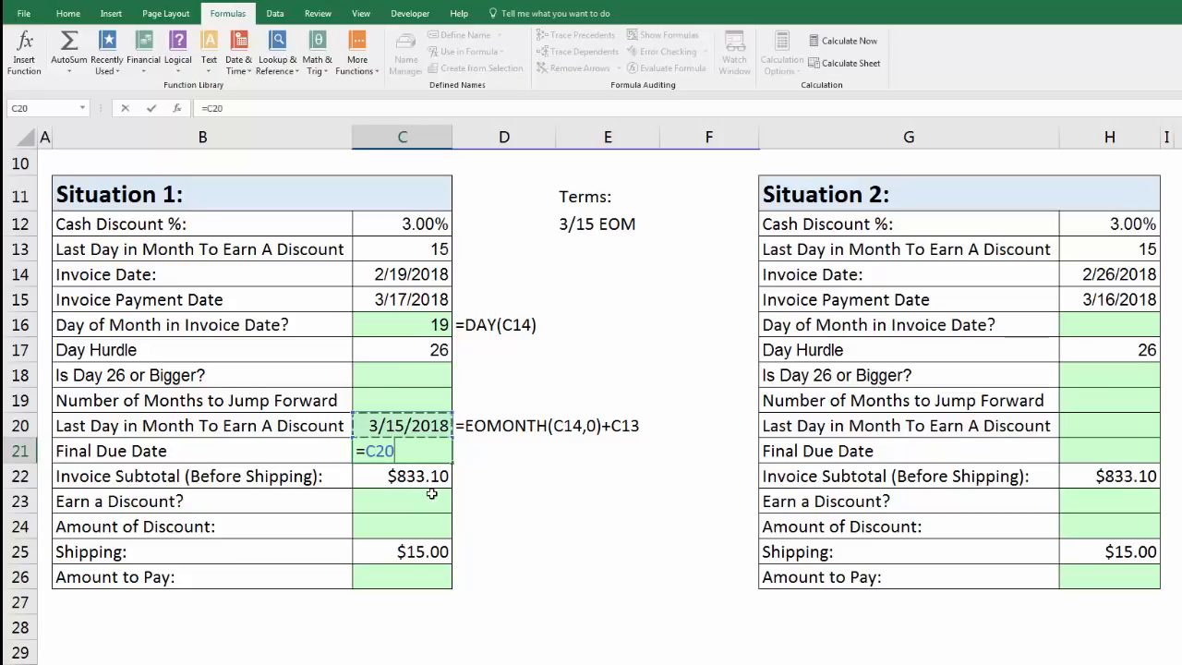
{"action": "type", "text": "+20"}
{"action": "key", "text": "Return"}
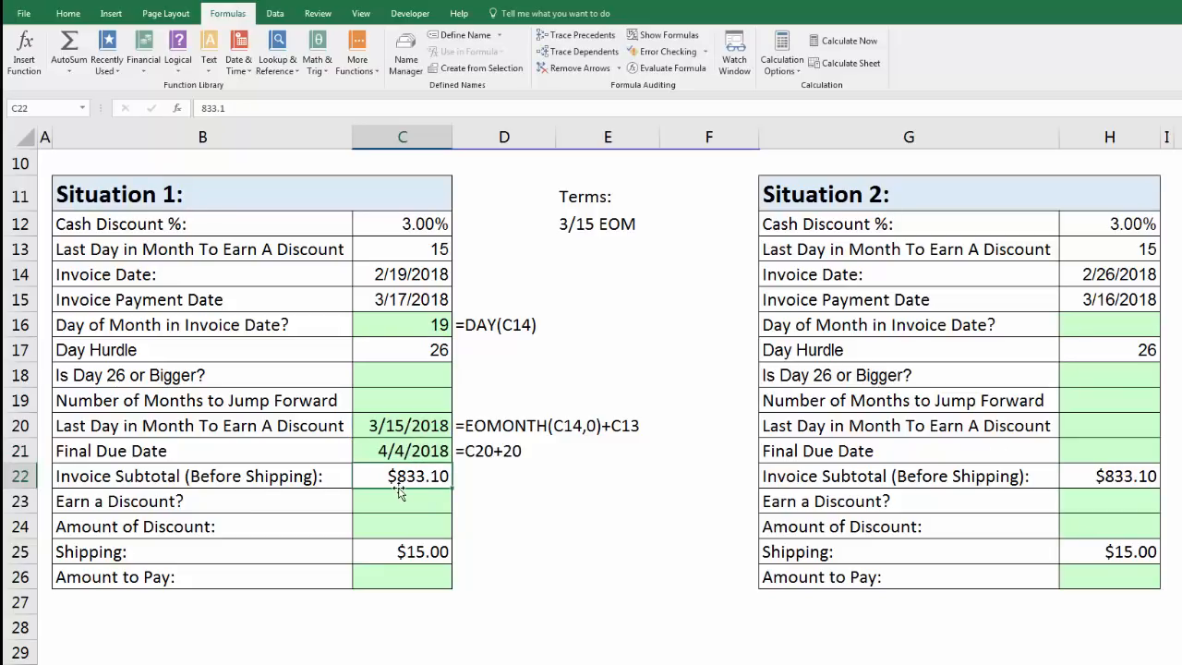
Compare Situation 1's discount deadline and Final Due Date with the Invoice Payment Date, and examine the months argument of the EOMONTH formula in C20.
{"action": "left_click", "coordinate": [388, 423]}
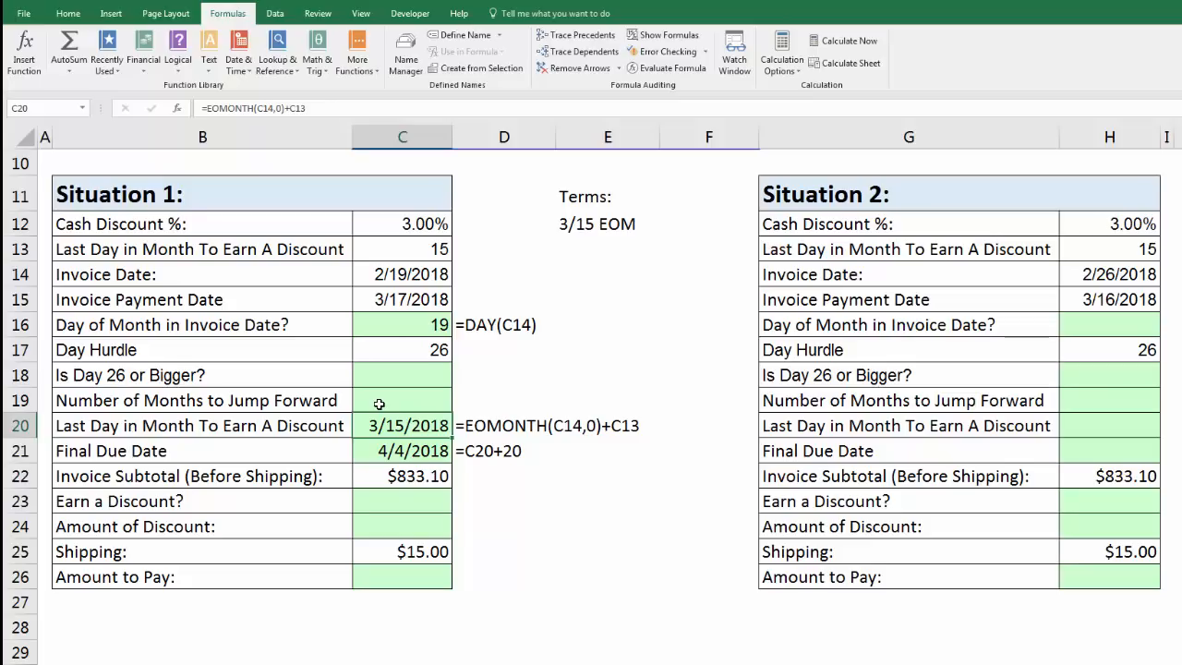
{"action": "left_click", "coordinate": [397, 450]}
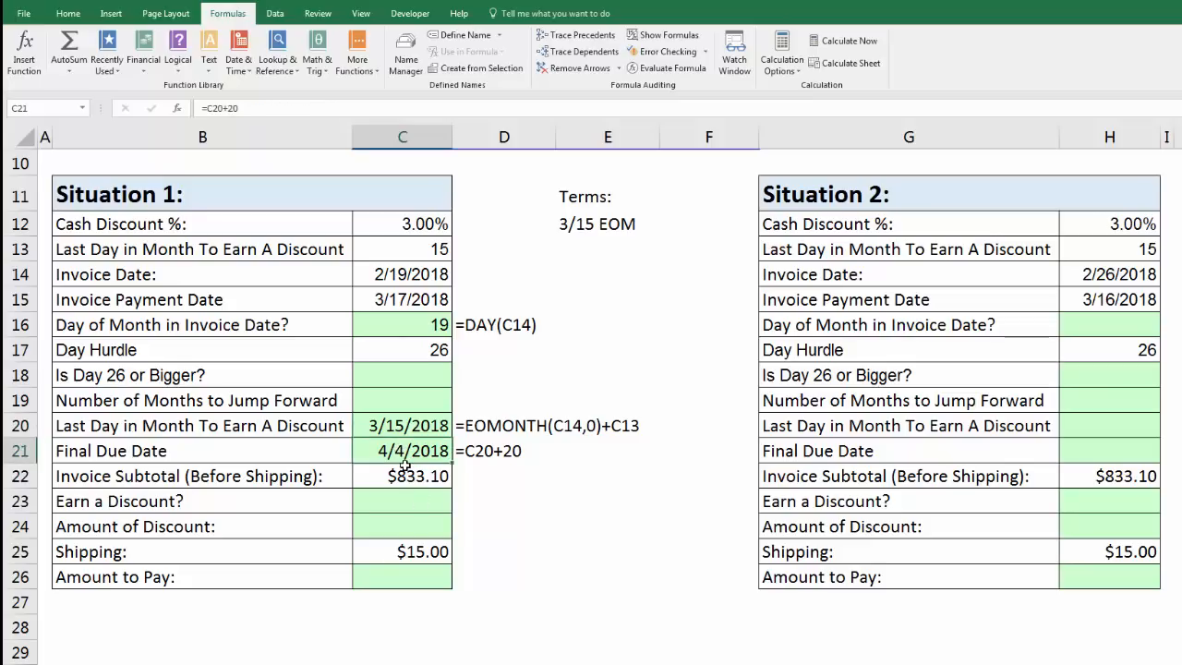
{"action": "left_click", "coordinate": [411, 304]}
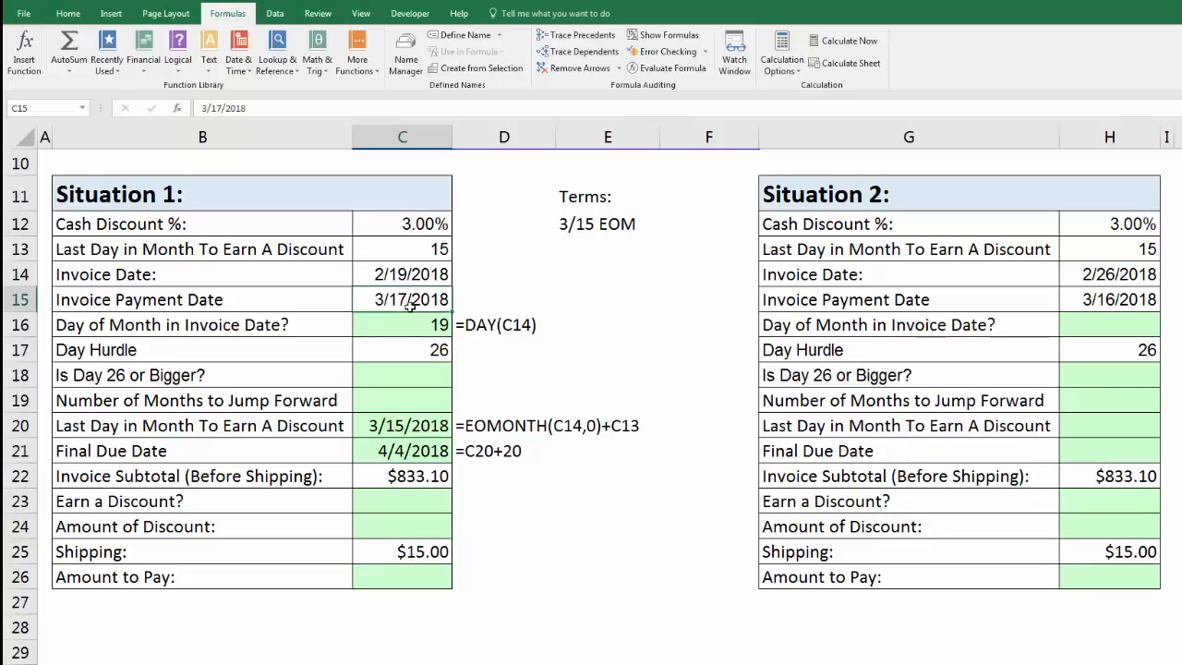
{"action": "left_click", "coordinate": [404, 422]}
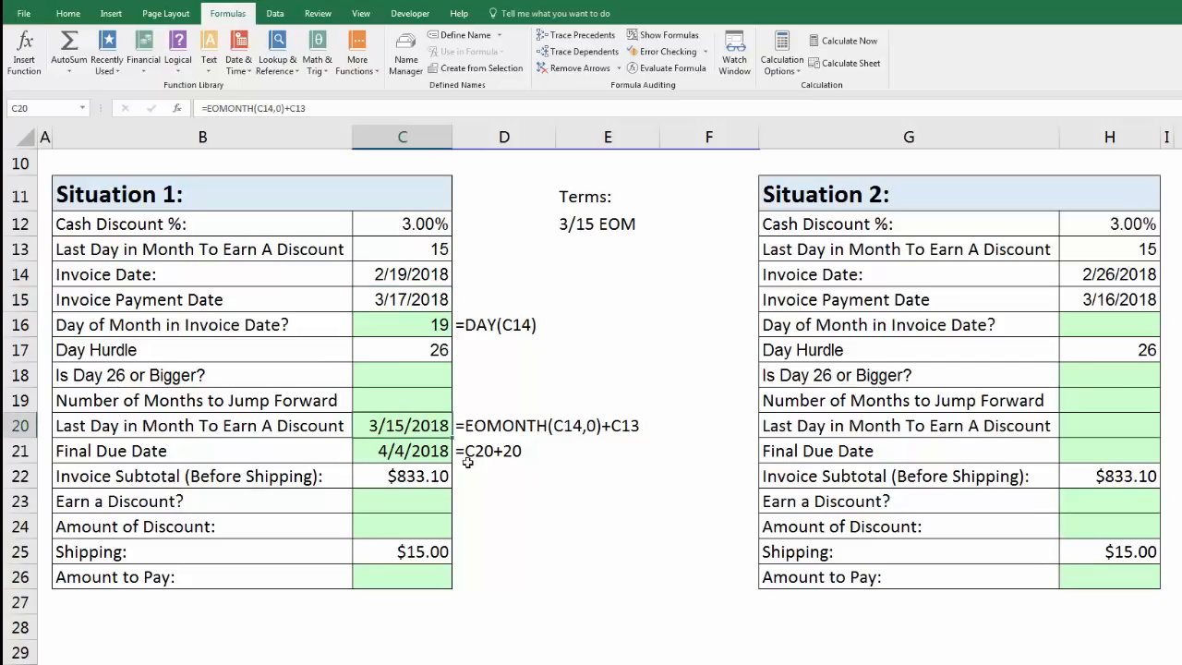
{"action": "key", "text": "F2"}
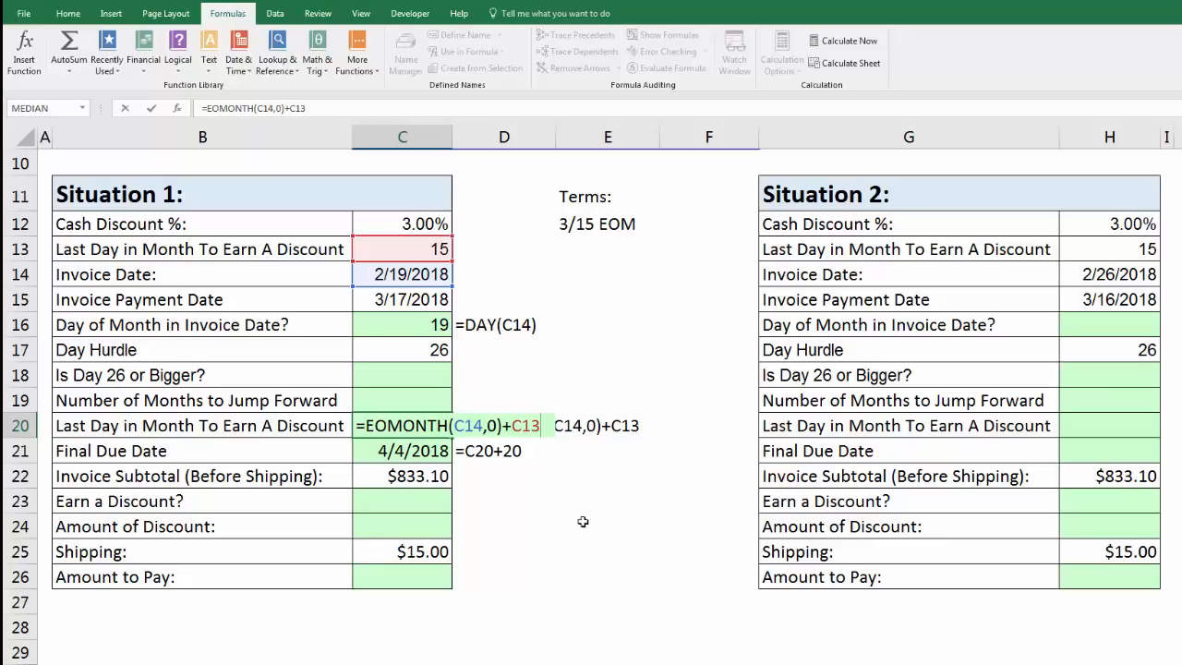
{"action": "left_click", "coordinate": [492, 425]}
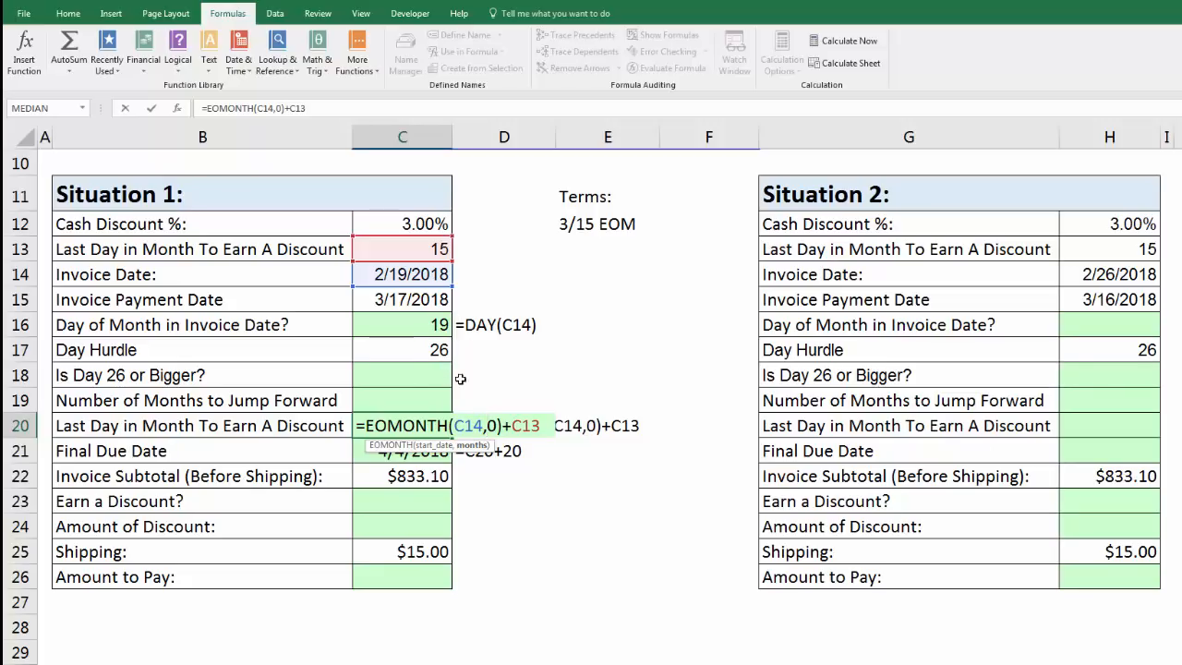
{"action": "key", "text": "Return"}
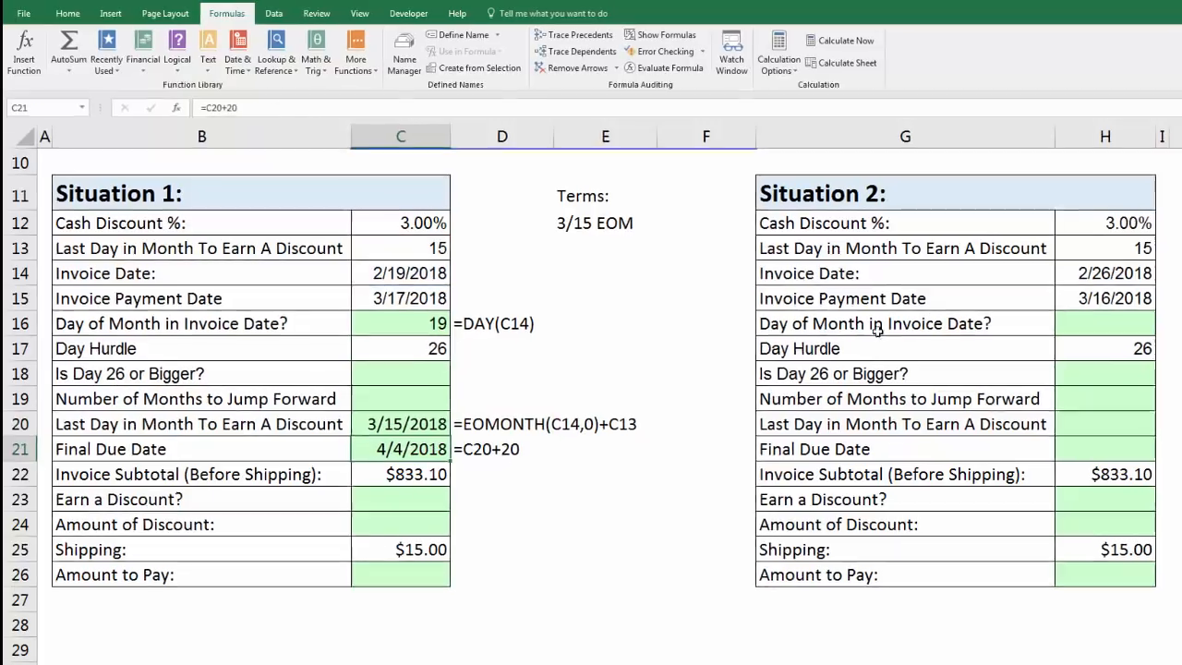
Calculate Situation 2's Day of Month in Invoice Date in H16 with =DAY(H14).
{"action": "left_click", "coordinate": [1133, 274]}
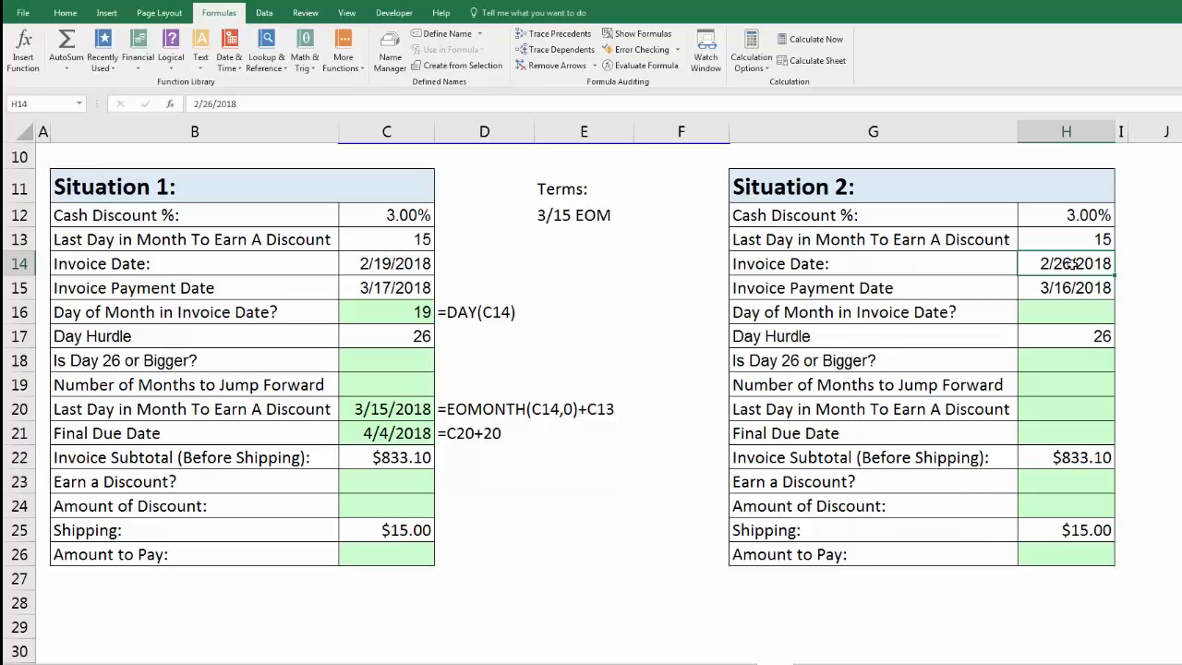
{"action": "key", "text": "Down"}
{"action": "key", "text": "Down"}
{"action": "type", "text": "=day"}
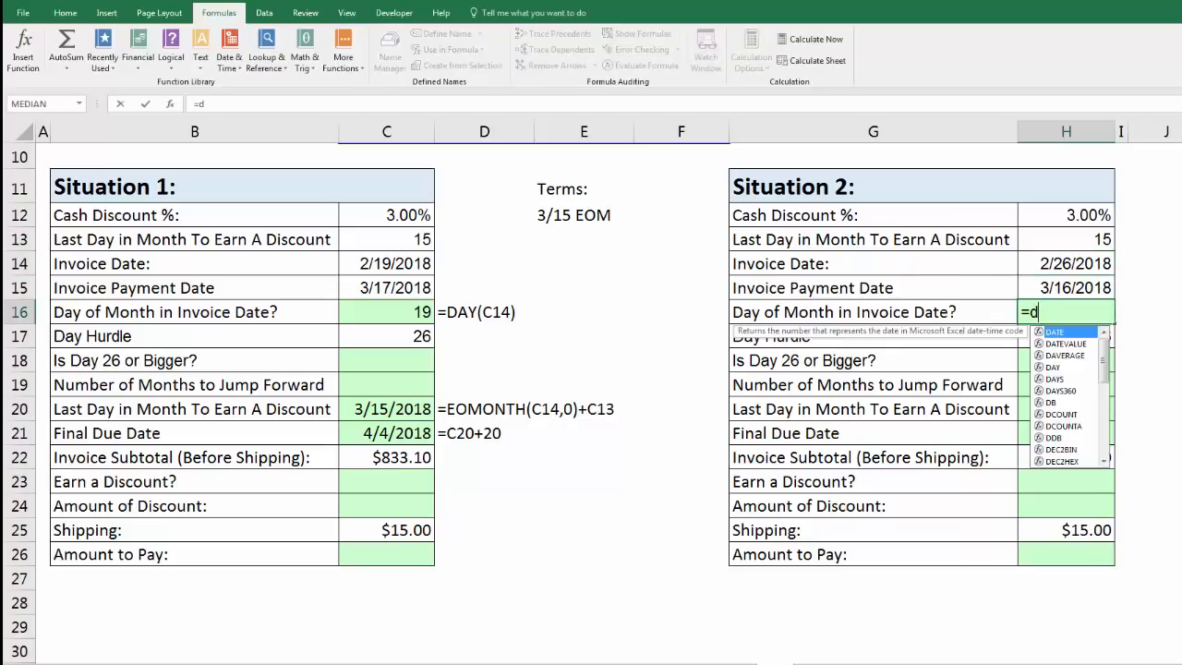
{"action": "key", "text": "Tab"}
{"action": "key", "text": "Up"}
{"action": "key", "text": "Up"}
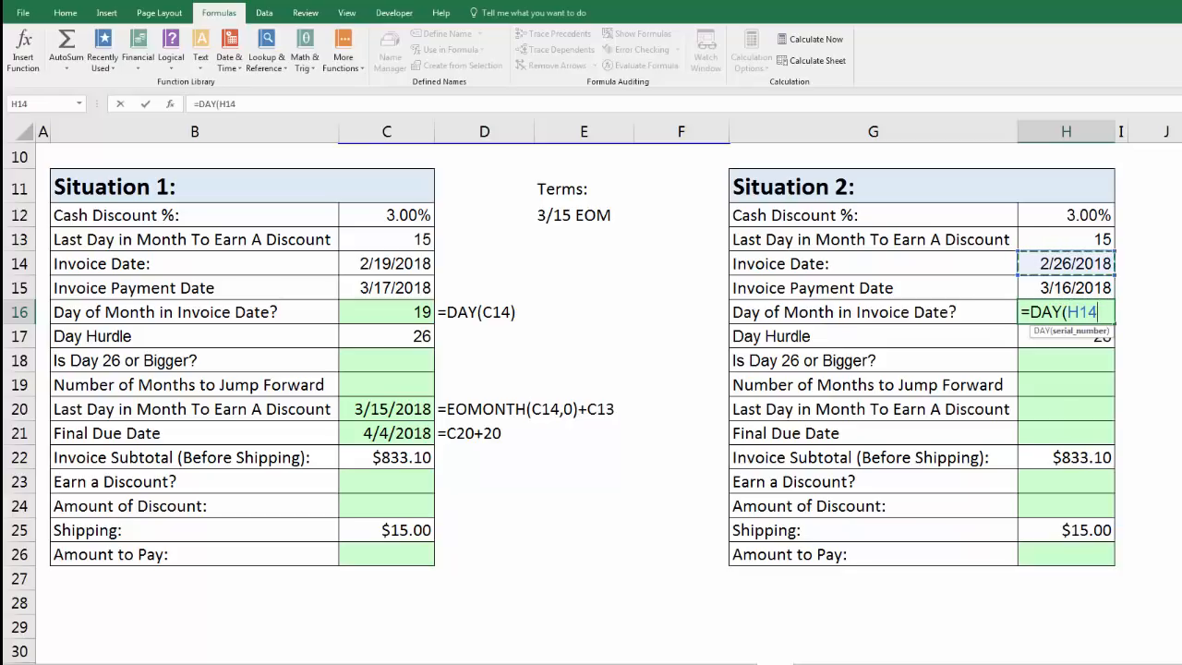
{"action": "type", "text": ")"}
{"action": "key", "text": "Return"}
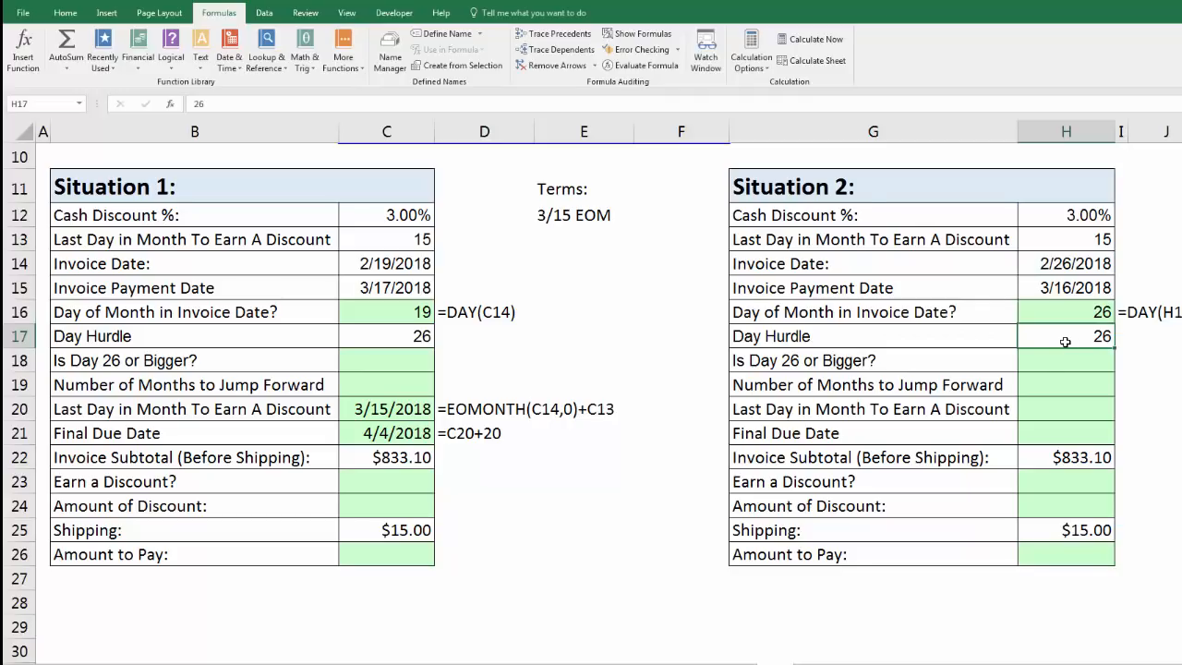
Calculate the end of the month after Situation 2's Invoice Date in H20 with =EOMONTH(H14,1).
{"action": "left_click", "coordinate": [1058, 407]}
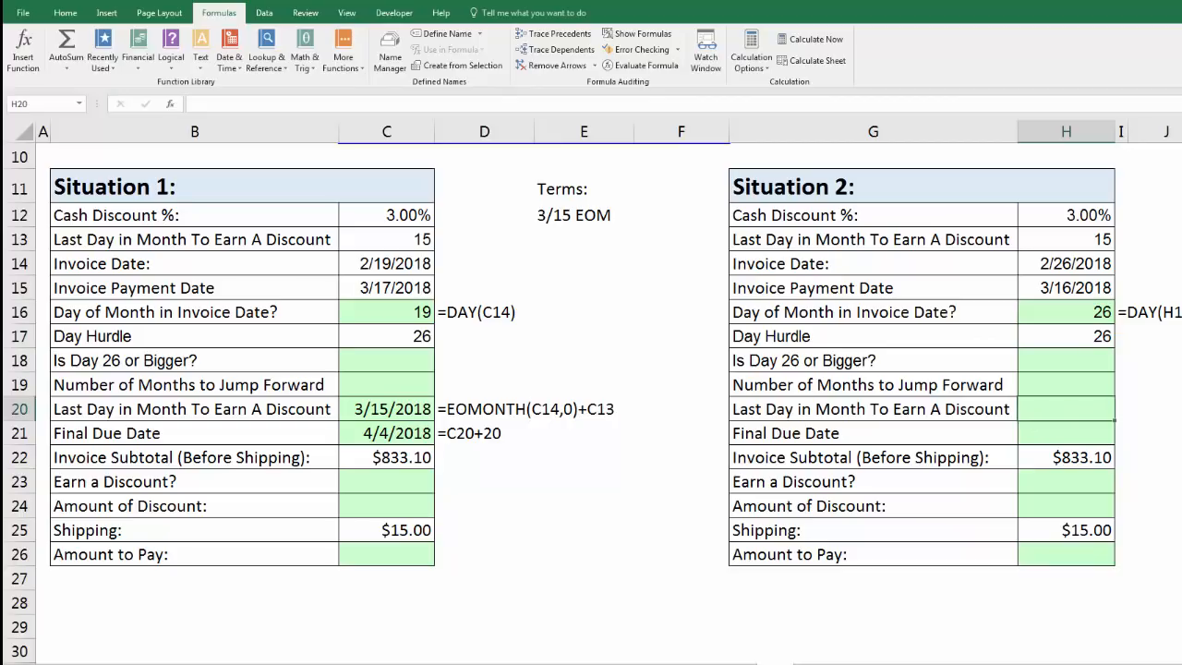
{"action": "type", "text": "=EOMONTH("}
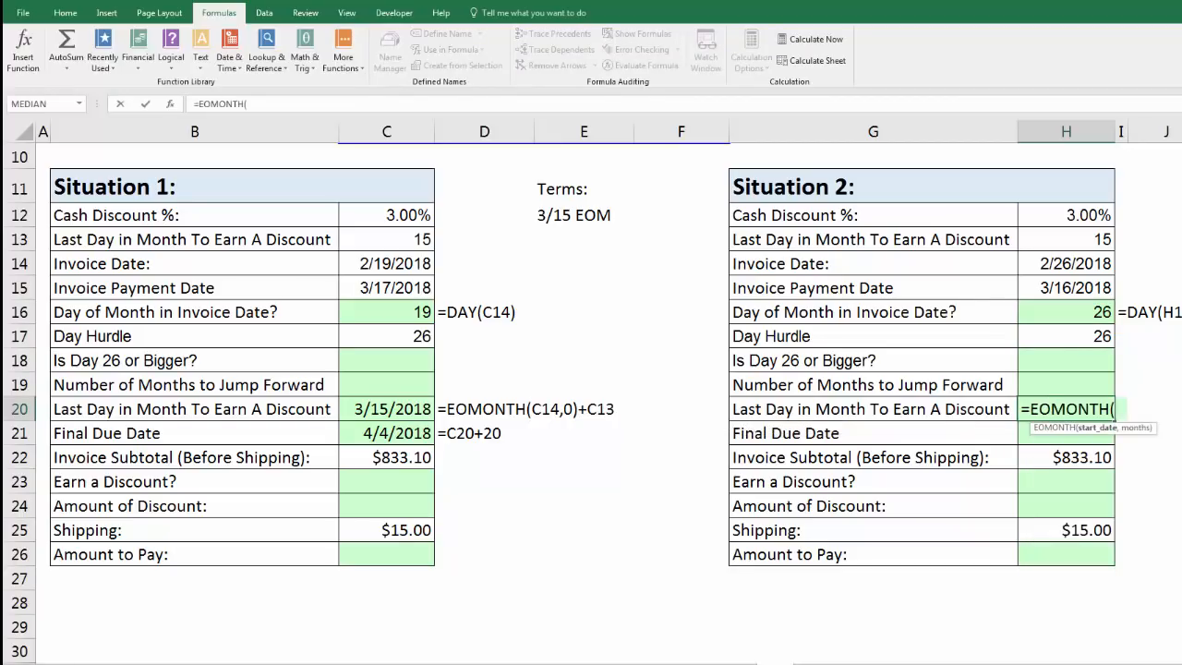
{"action": "key", "text": "Up"}
{"action": "key", "text": "Up"}
{"action": "key", "text": "Up"}
{"action": "key", "text": "Up"}
{"action": "key", "text": "Up"}
{"action": "key", "text": "Up"}
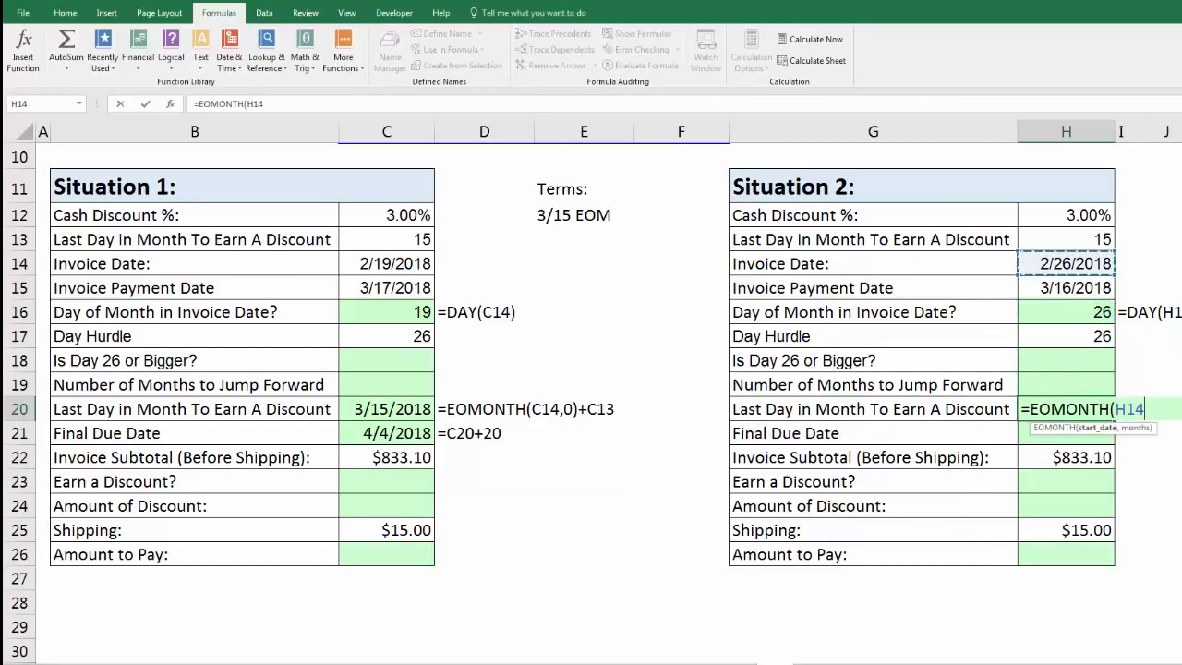
{"action": "type", "text": ","}
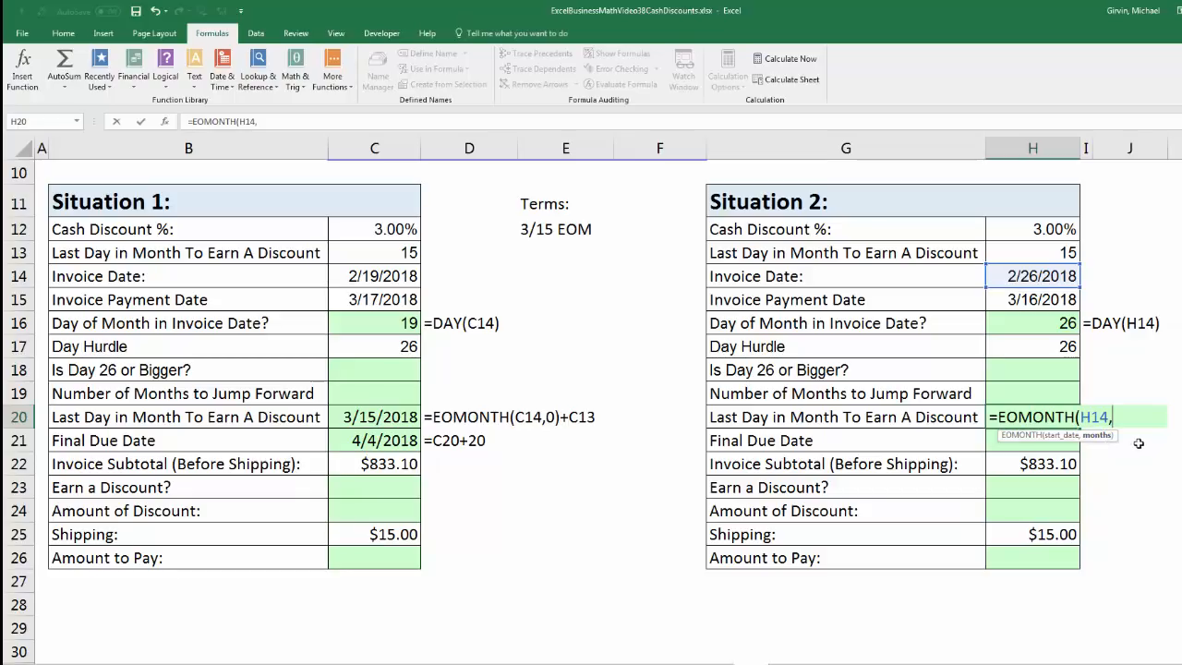
{"action": "type", "text": "1)"}
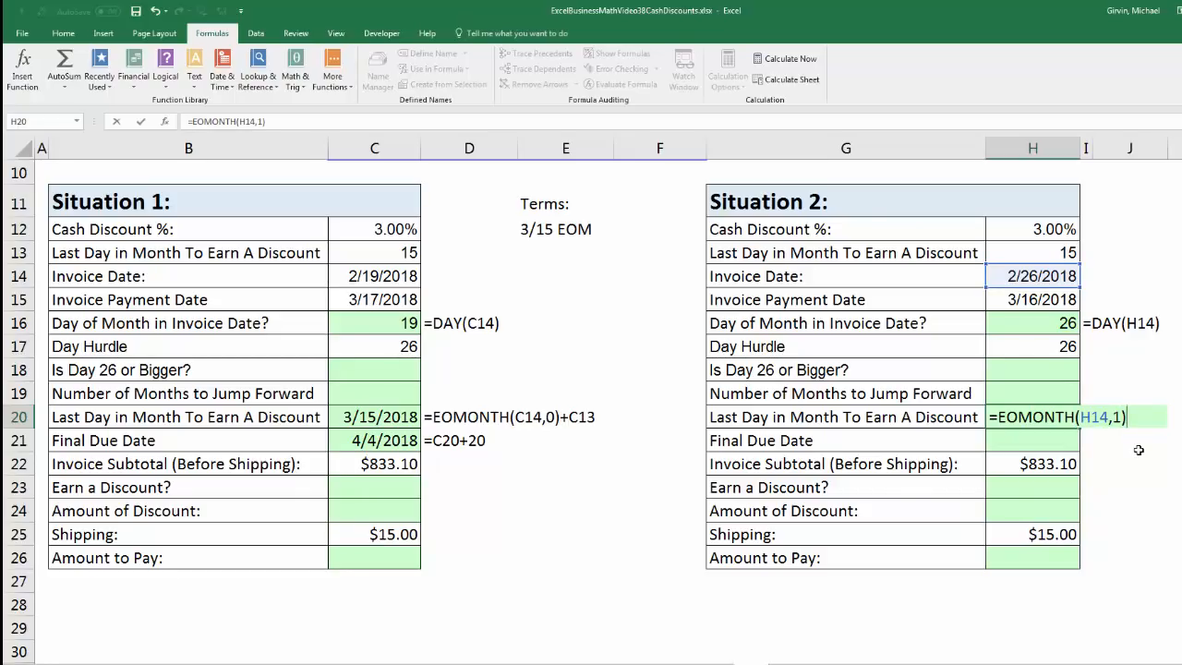
{"action": "key", "text": "ctrl+Return"}
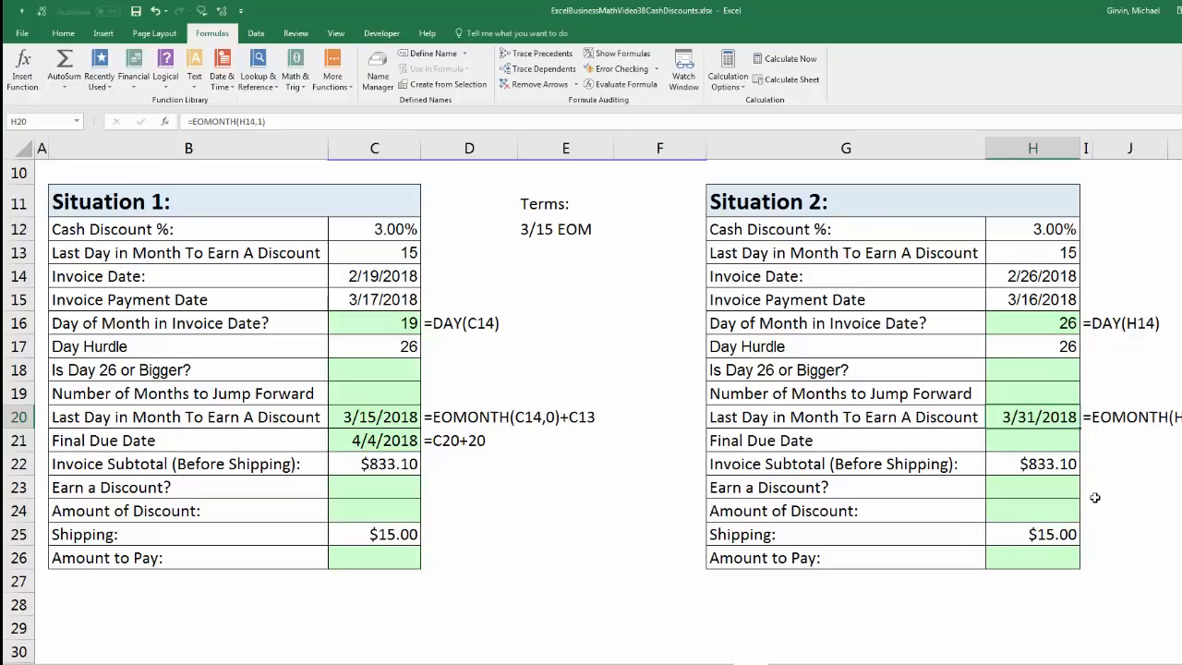
Extend the end-of-month formula in H20 by adding the last discount day from H13, making it =EOMONTH(H14,1)+H13.
{"action": "key", "text": "F2"}
{"action": "type", "text": "+"}
{"action": "left_click", "coordinate": [1056, 257]}
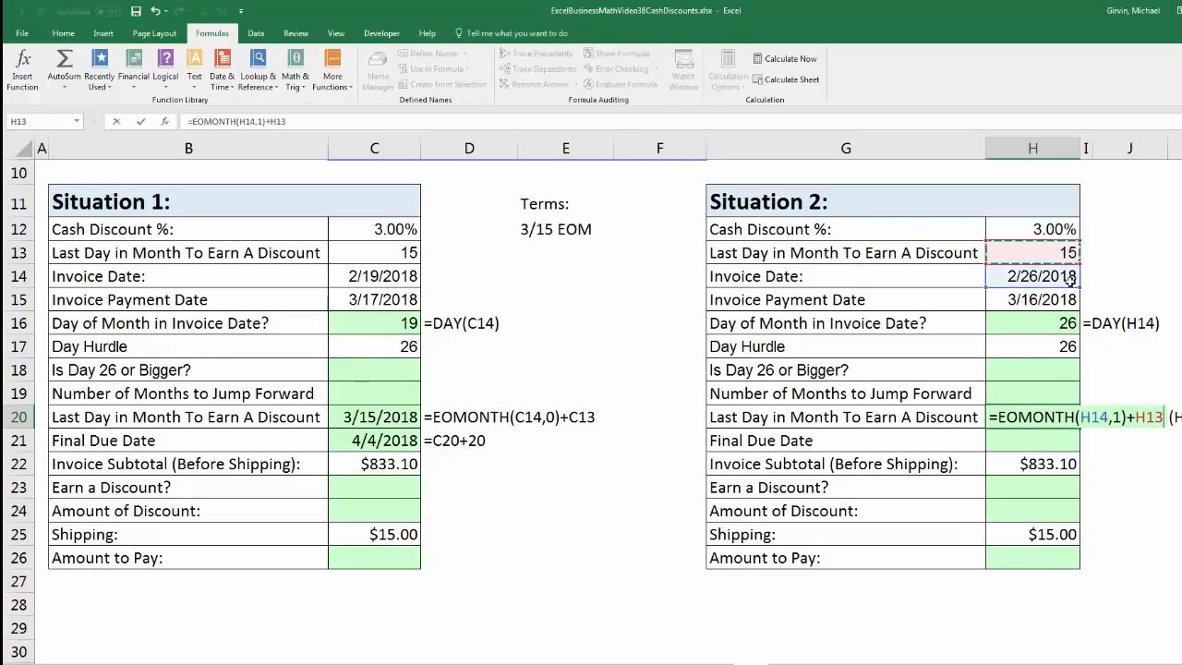
{"action": "key", "text": "Return"}
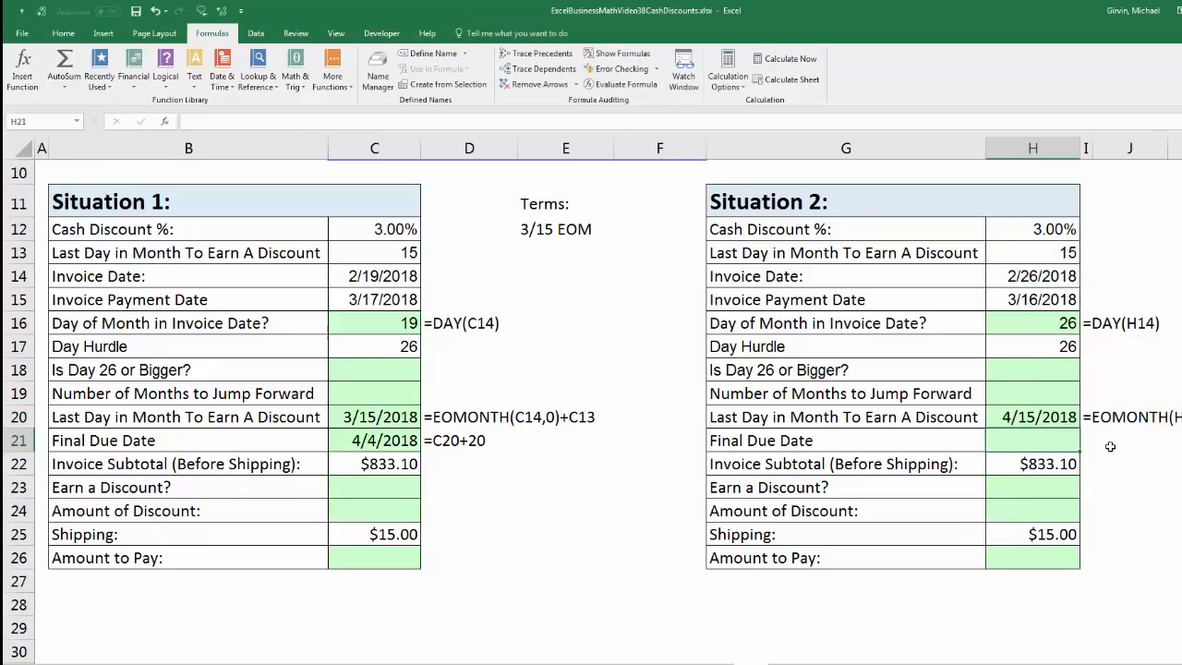
Calculate Situation 2's Final Due Date in H21 with =H20+20.
{"action": "type", "text": "="}
{"action": "key", "text": "Up"}
{"action": "type", "text": "+20"}
{"action": "key", "text": "ctrl+Return"}
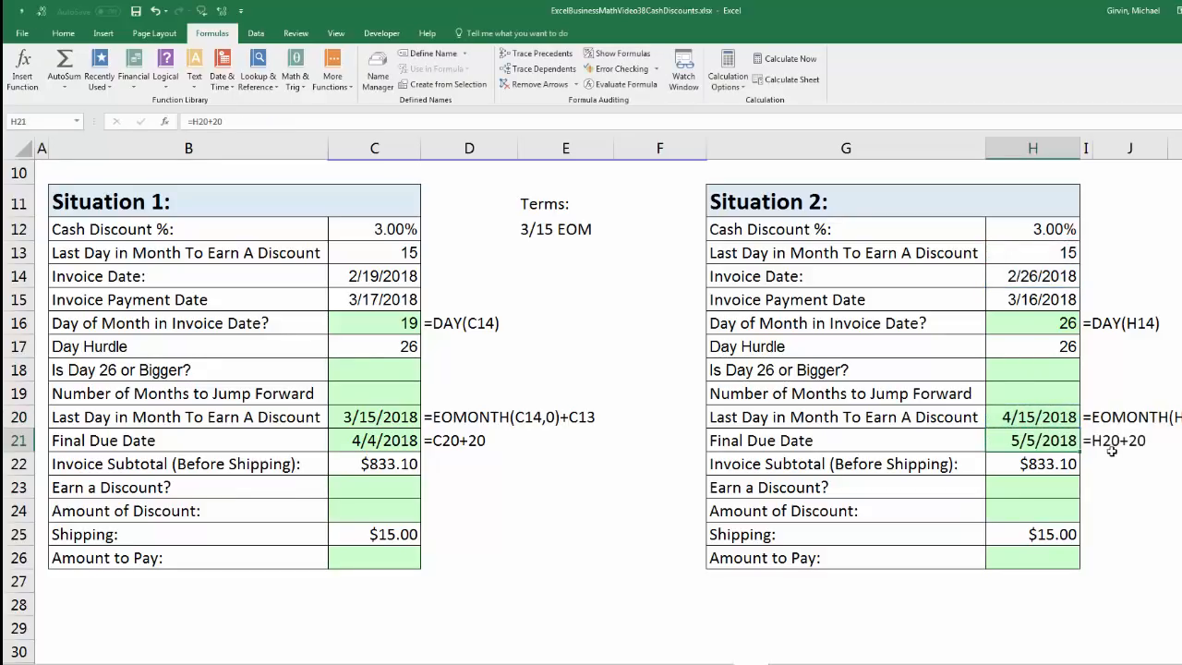
Examine Situation 2's discount deadline and due date, and compare the months arguments of the EOMONTH formulas in H20 and C20.
{"action": "left_click", "coordinate": [1050, 422]}
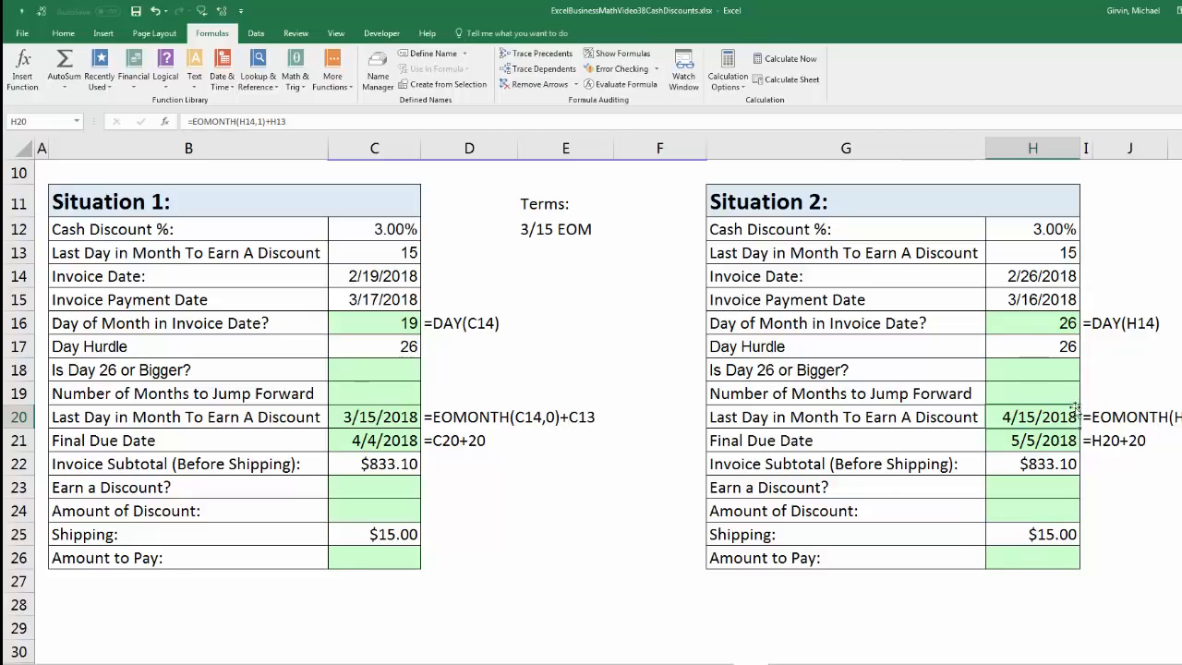
{"action": "key", "text": "Down"}
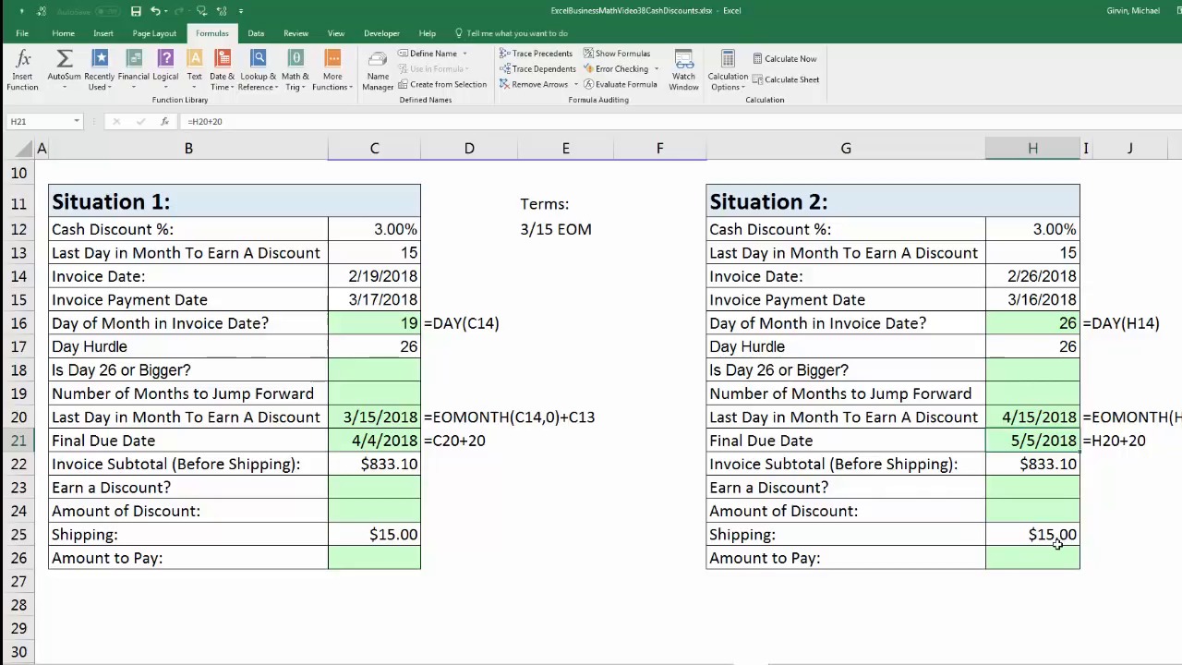
{"action": "left_click", "coordinate": [1032, 420]}
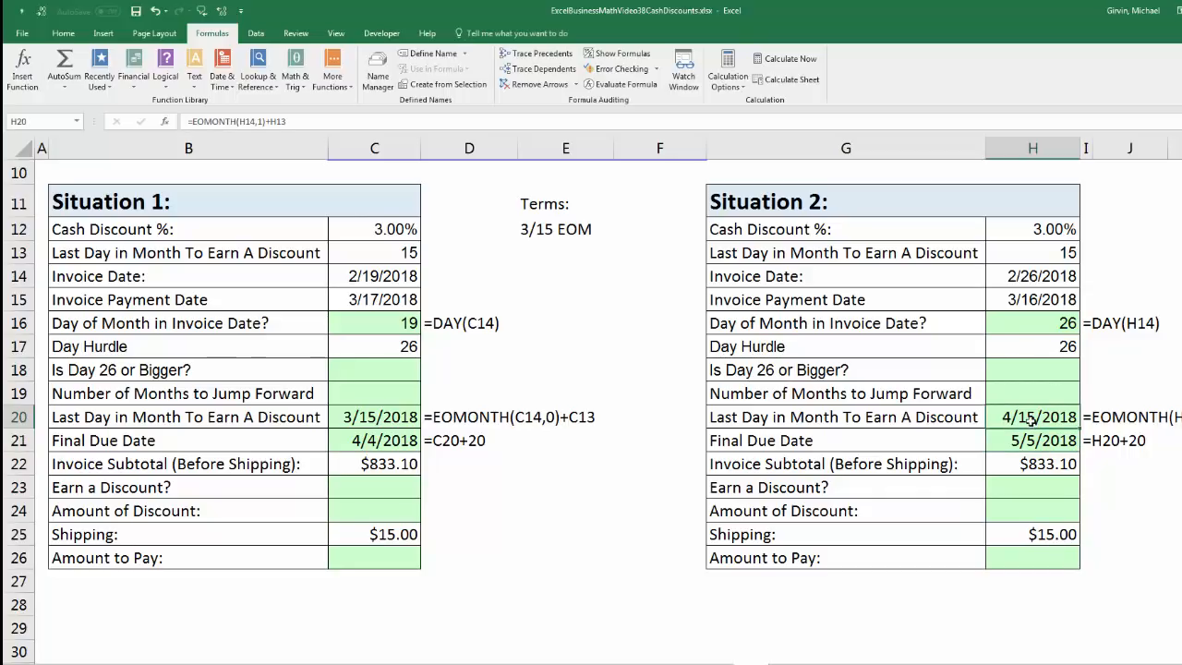
{"action": "double_click", "coordinate": [1032, 420]}
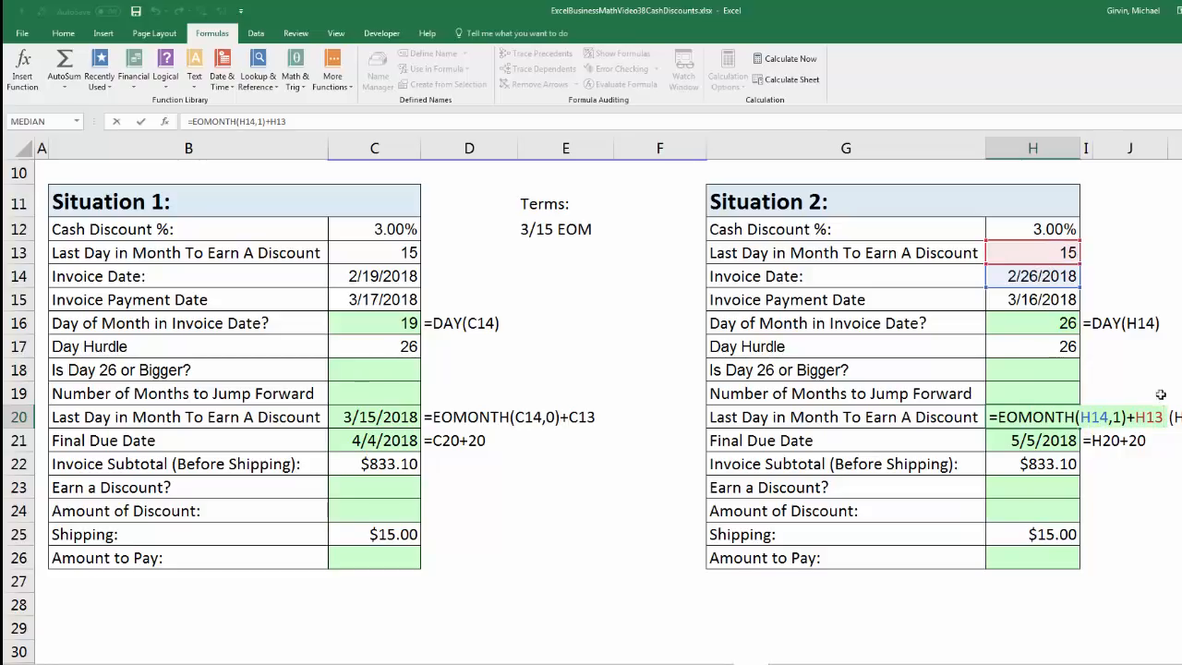
{"action": "left_click", "coordinate": [1121, 418]}
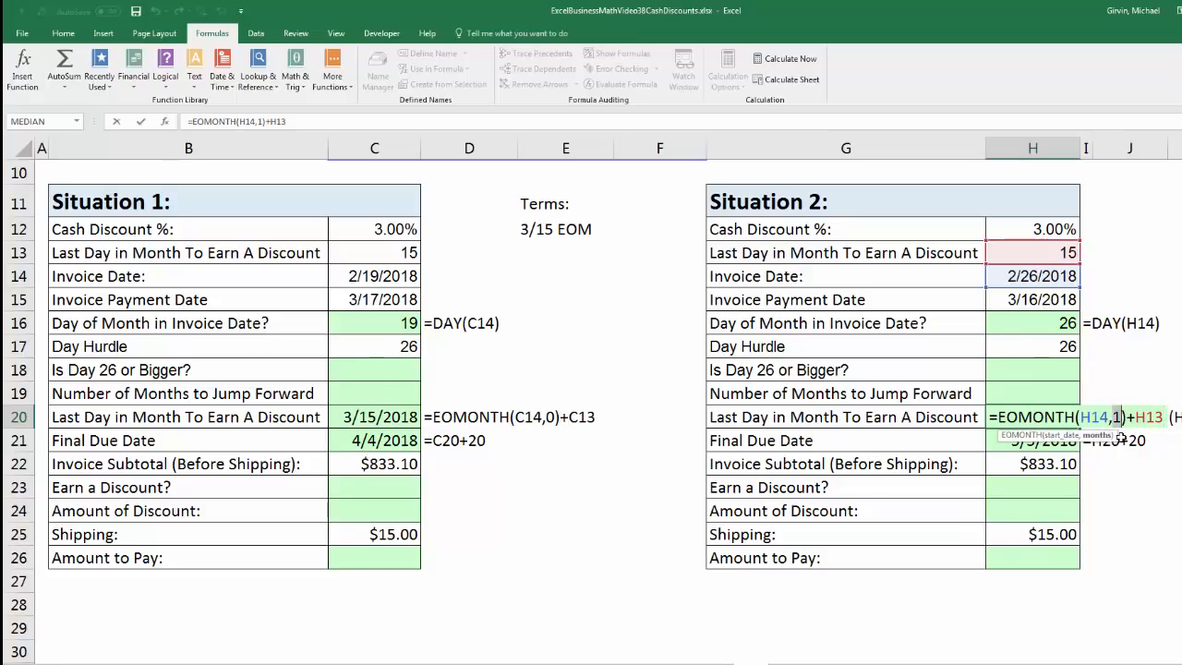
{"action": "key", "text": "Return"}
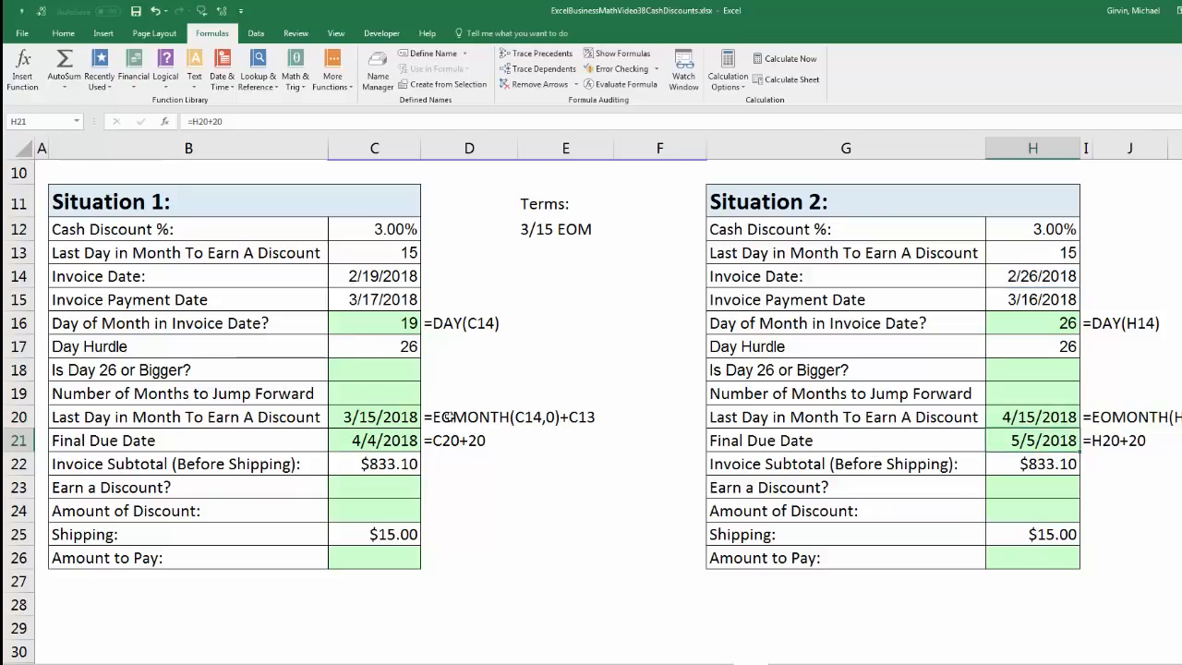
{"action": "double_click", "coordinate": [394, 422]}
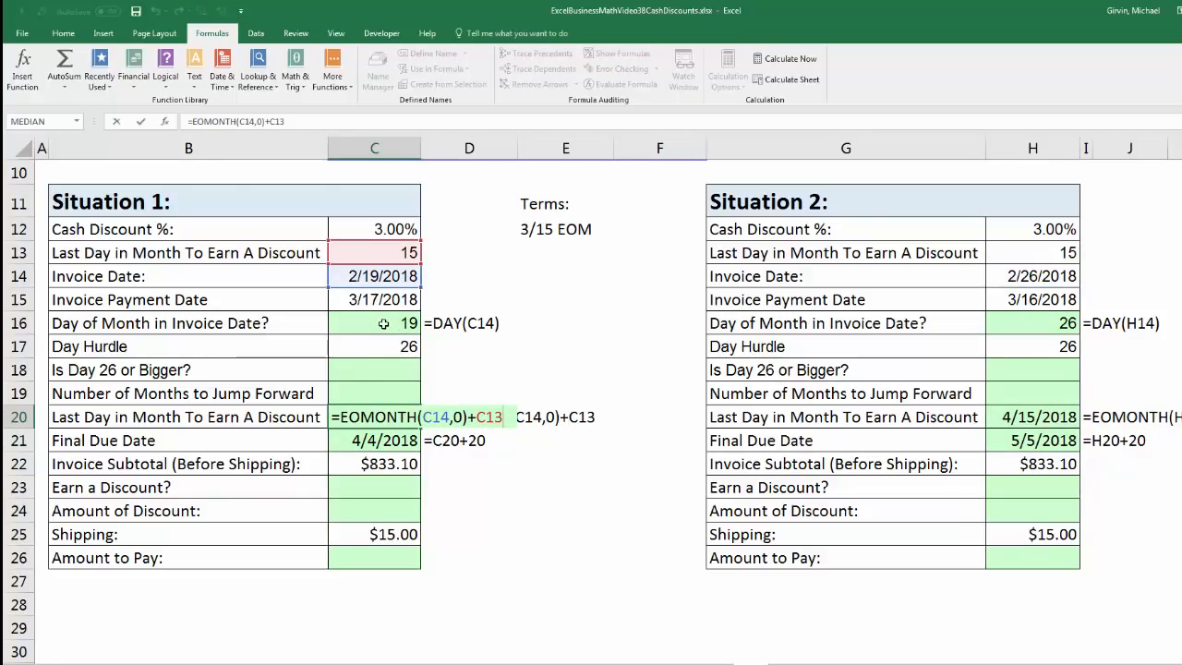
{"action": "left_click", "coordinate": [454, 420]}
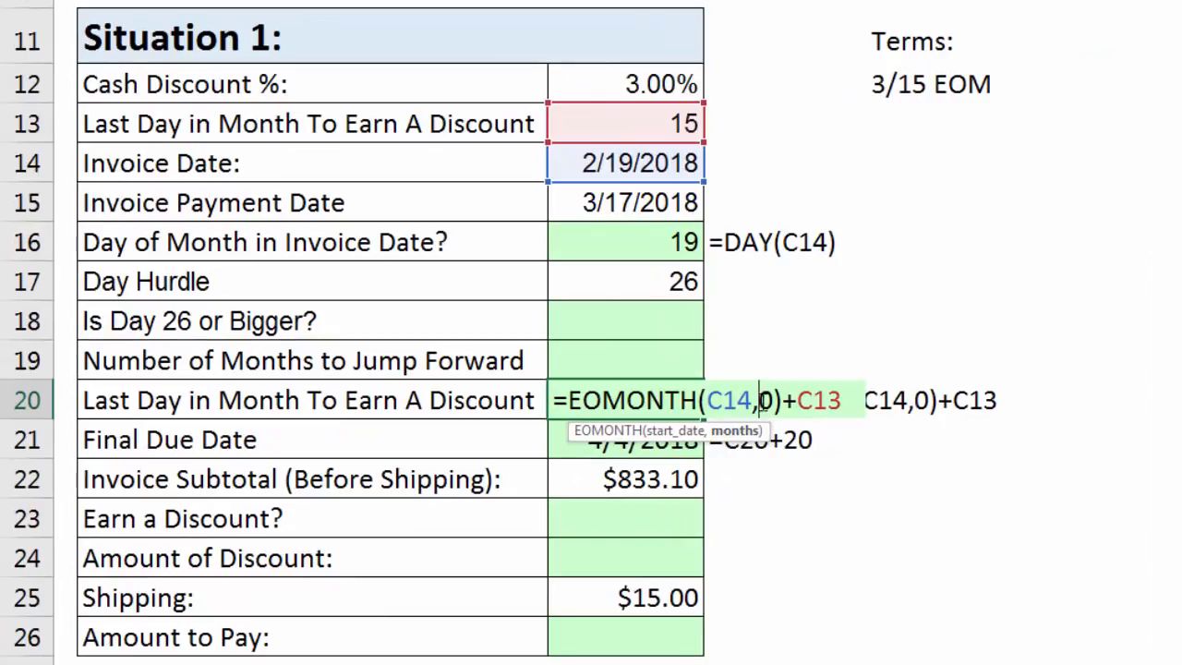
{"action": "double_click", "coordinate": [766, 402]}
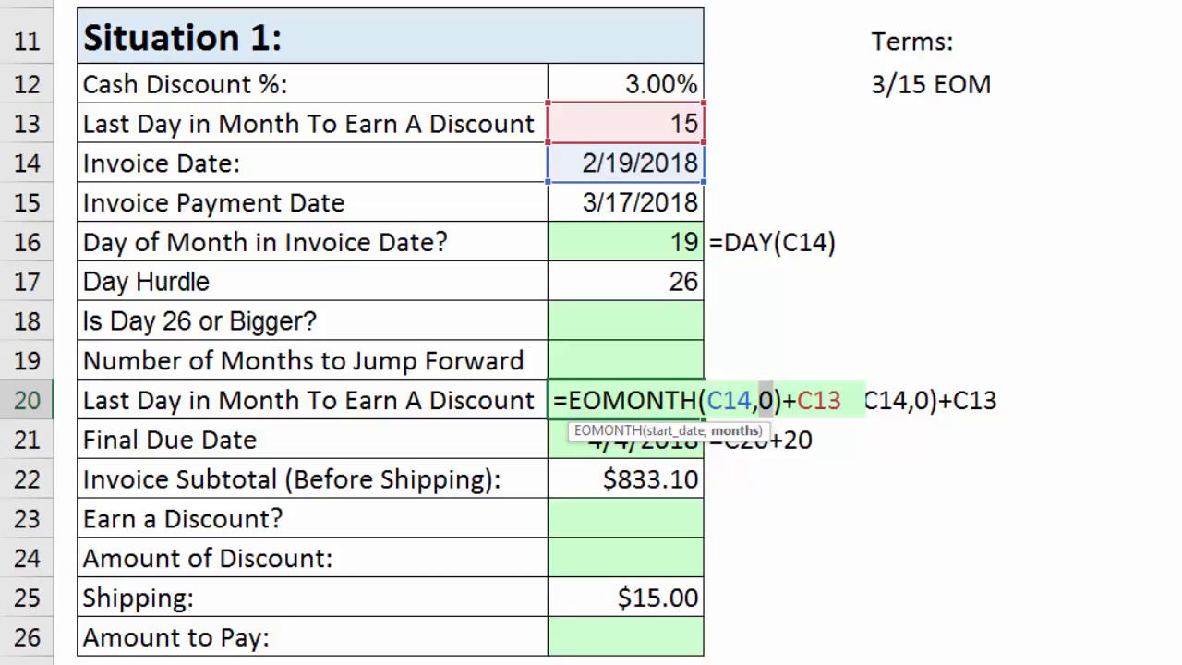
{"action": "key", "text": "Return"}
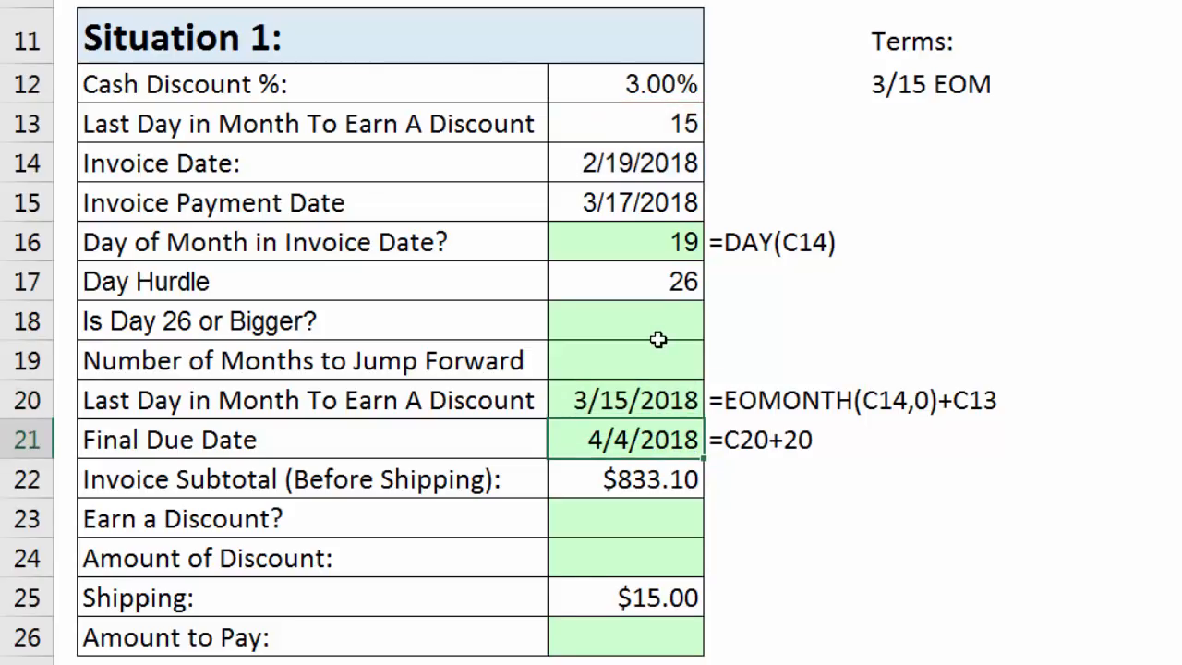
Test in C18 whether Situation 1's invoice day reaches the Day Hurdle with =C16>=C17.
{"action": "left_click", "coordinate": [650, 325]}
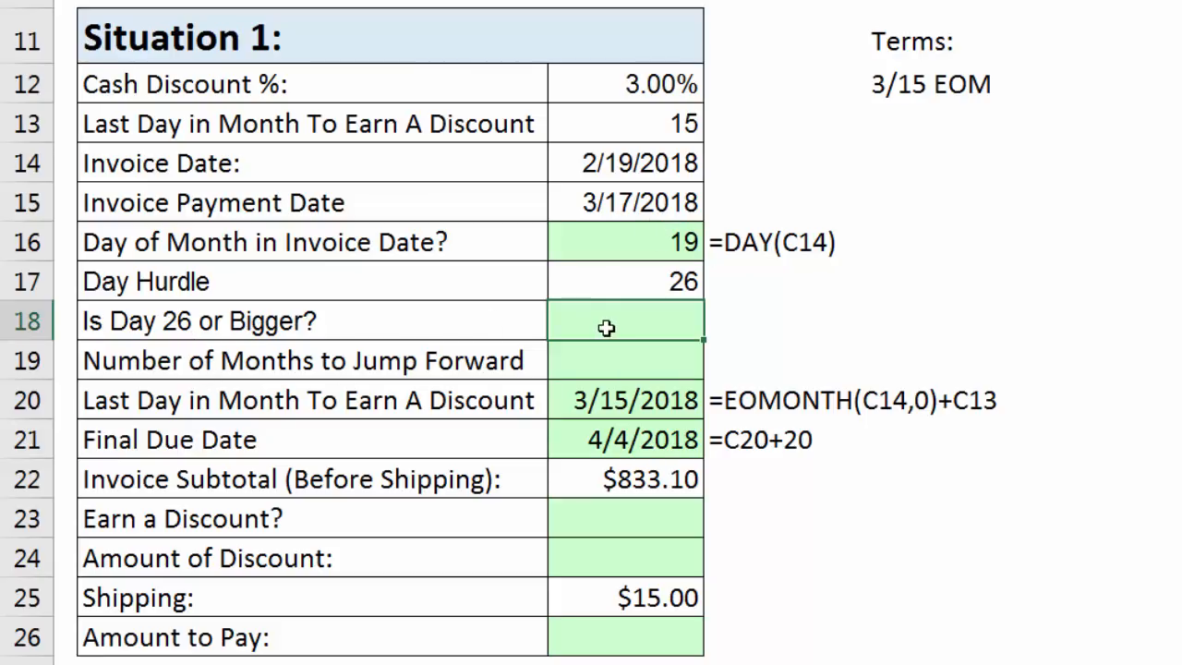
{"action": "type", "text": "="}
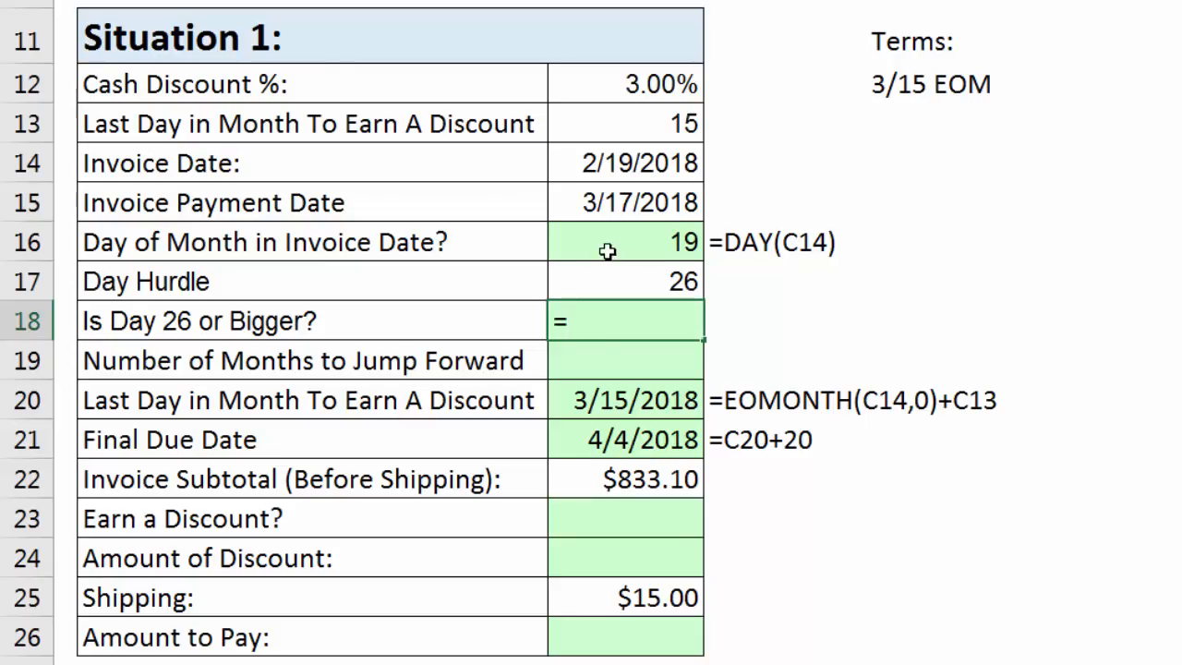
{"action": "left_click", "coordinate": [609, 251]}
{"action": "type", "text": ">="}
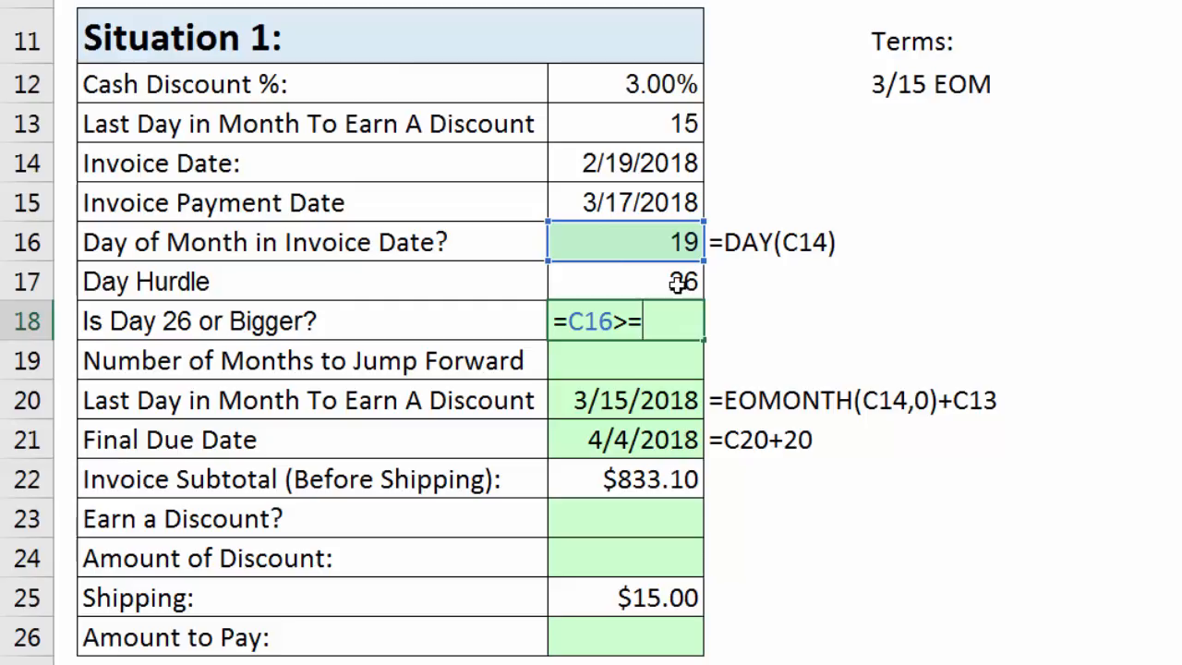
{"action": "left_click", "coordinate": [685, 292]}
{"action": "key", "text": "Return"}
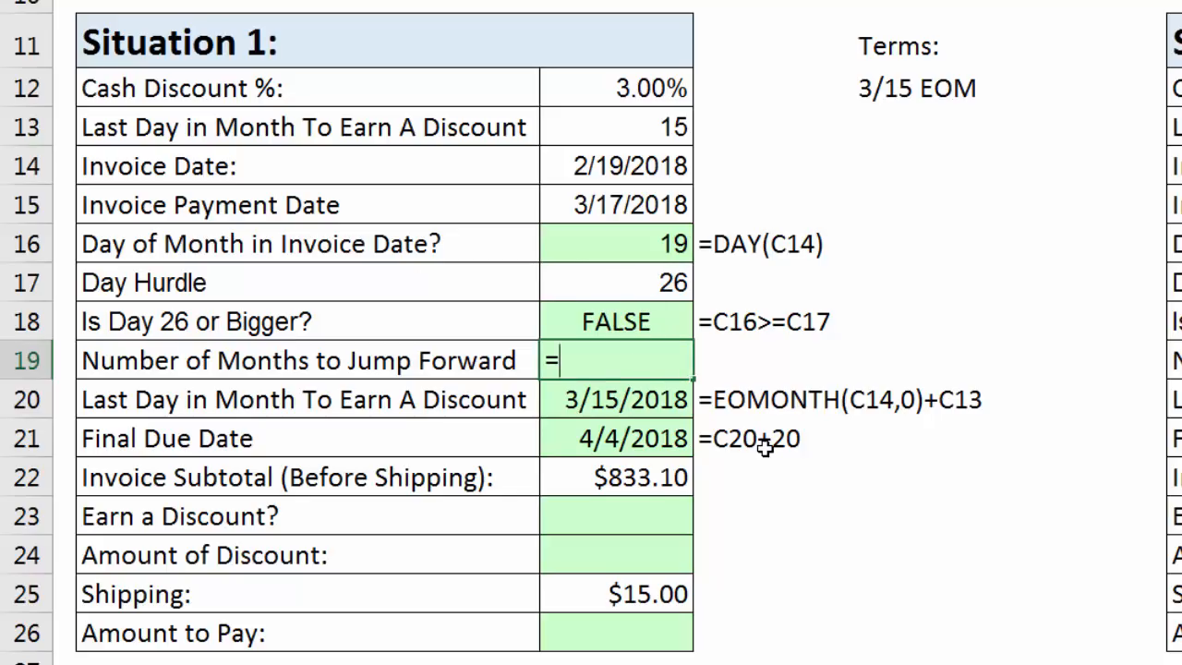
Convert the logical result in C18 into Situation 1's Number of Months to Jump Forward in C19 with =C18+0.
{"action": "key", "text": "Up"}
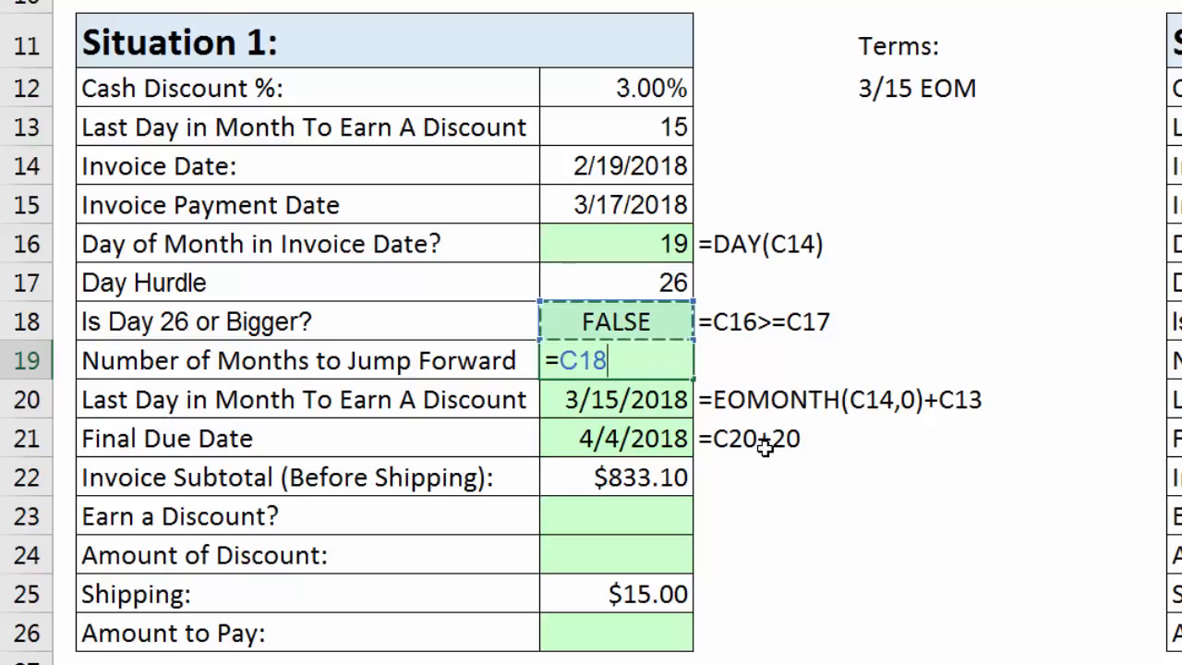
{"action": "type", "text": "+0"}
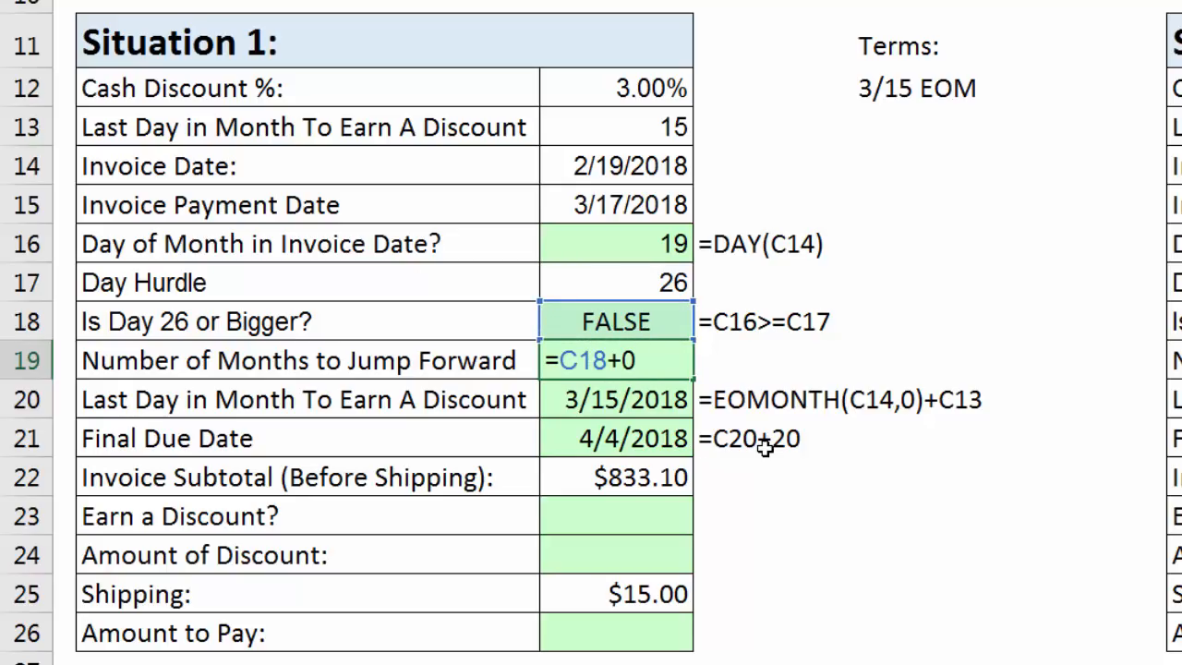
{"action": "key", "text": "Return"}
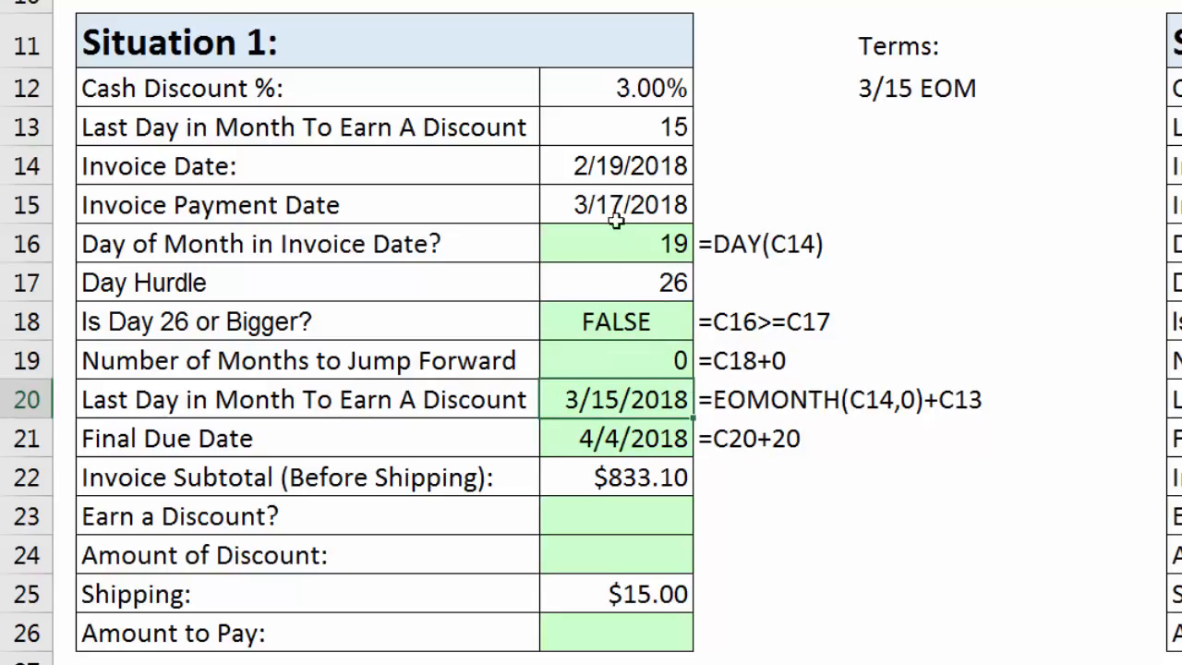
Test Situation 1's hurdle and month-jump formulas with an Invoice Date of 2/26/2018 in C14, and undo that date change.
{"action": "left_click", "coordinate": [600, 173]}
{"action": "left_click_drag", "start_coordinate": [607, 174], "coordinate": [632, 169]}
{"action": "type", "text": "26"}
{"action": "key", "text": "ctrl+Return"}
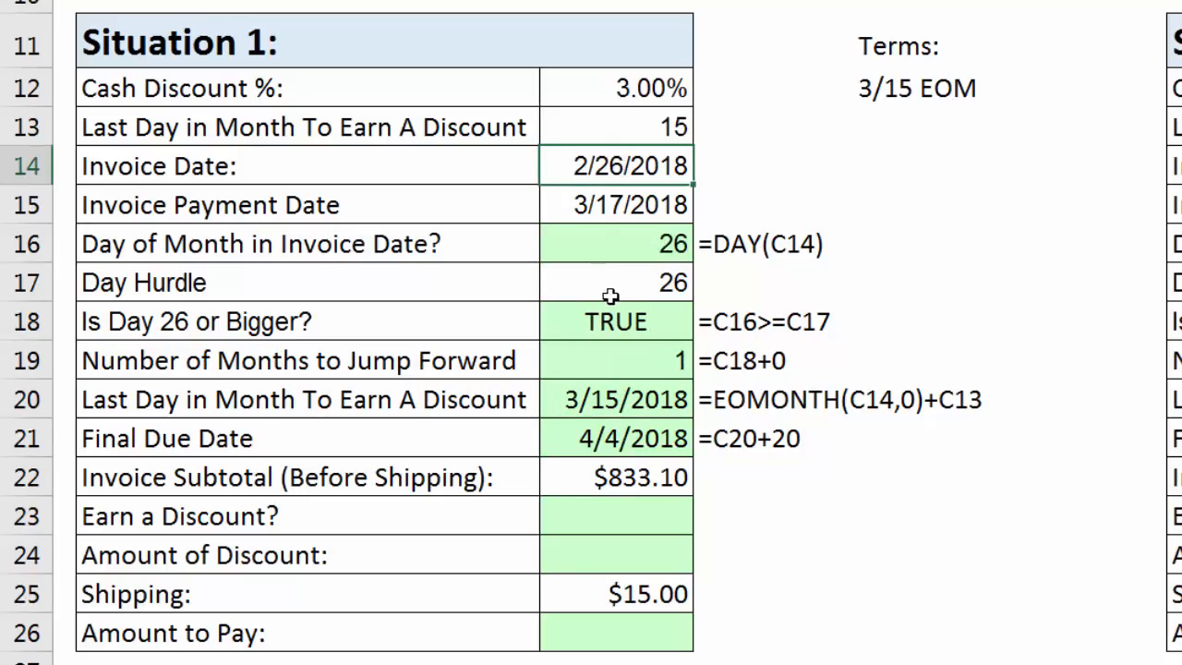
{"action": "left_click", "coordinate": [649, 360]}
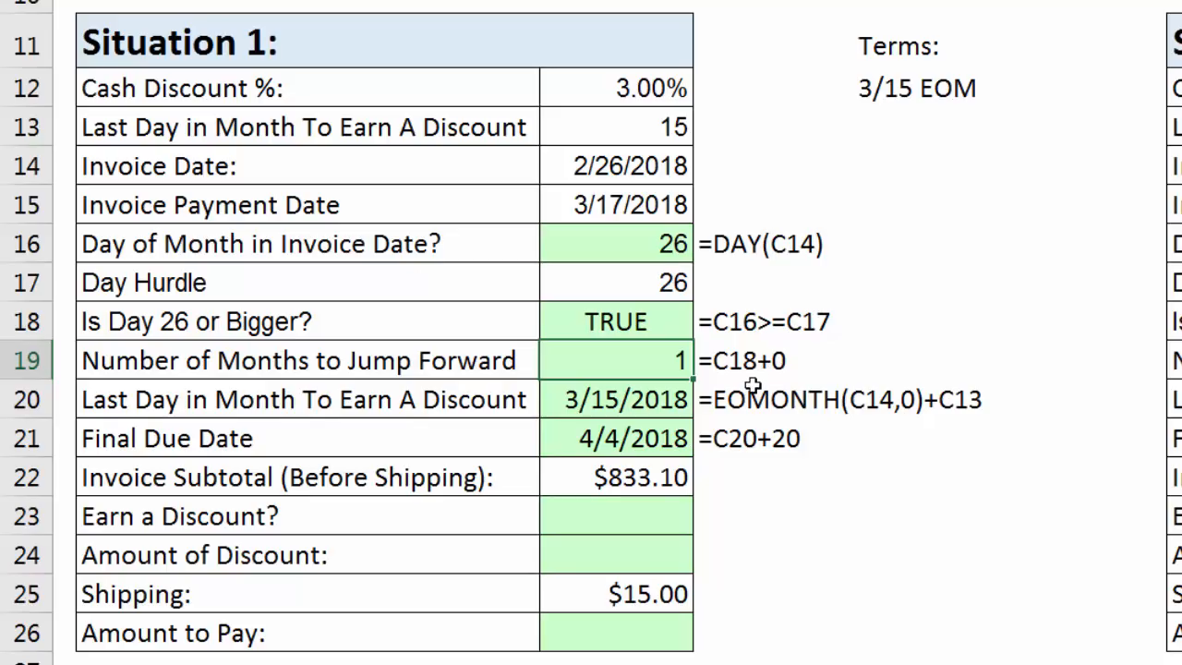
{"action": "key", "text": "Up"}
{"action": "key", "text": "Up"}
{"action": "key", "text": "Up"}
{"action": "key", "text": "Up"}
{"action": "key", "text": "Up"}
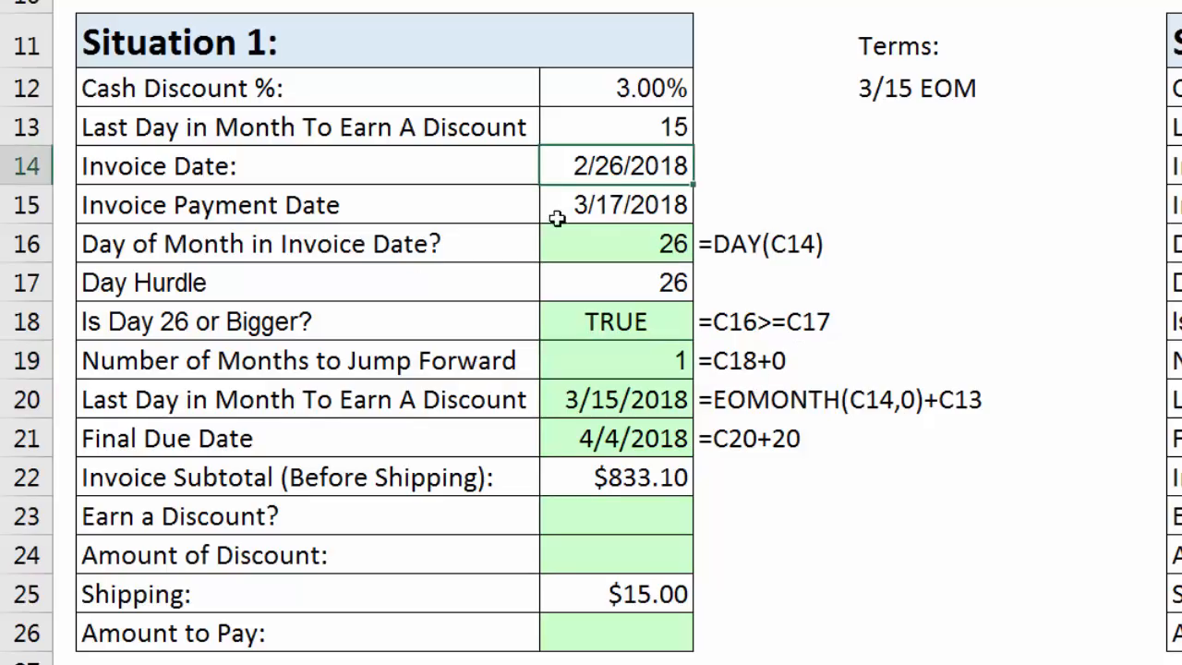
{"action": "key", "text": "ctrl+z"}
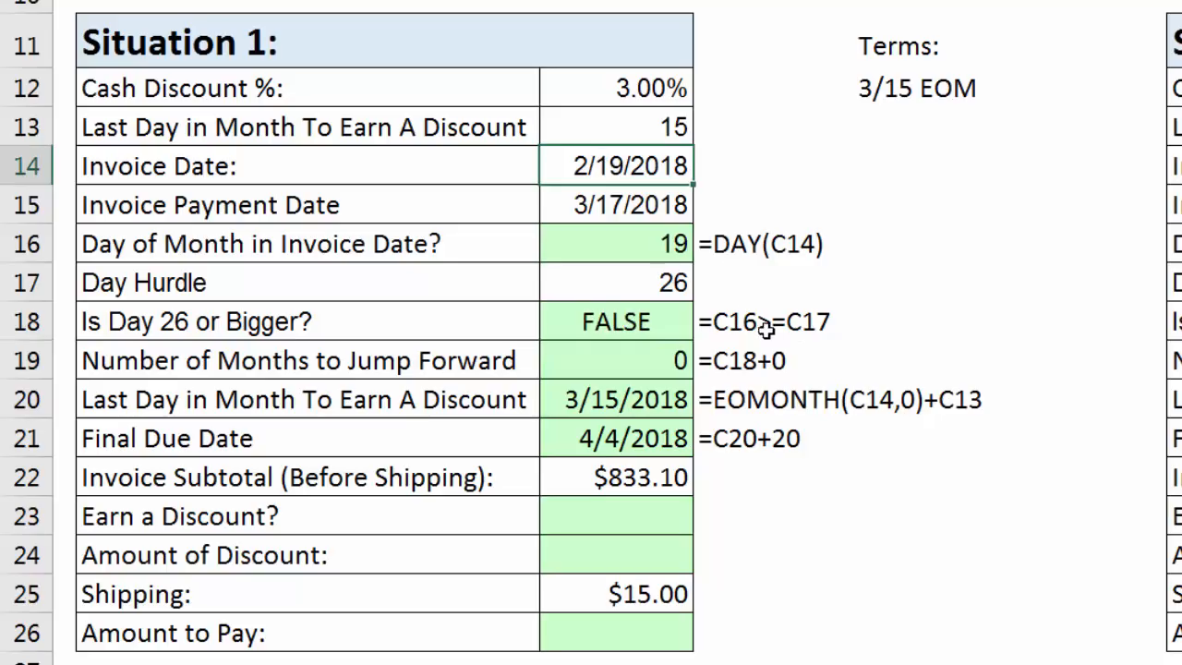
Replace the hard-coded months argument in C20 with a reference to C19, making the formula =EOMONTH(C14,C19)+C13.
{"action": "left_click", "coordinate": [647, 412]}
{"action": "double_click", "coordinate": [648, 419]}
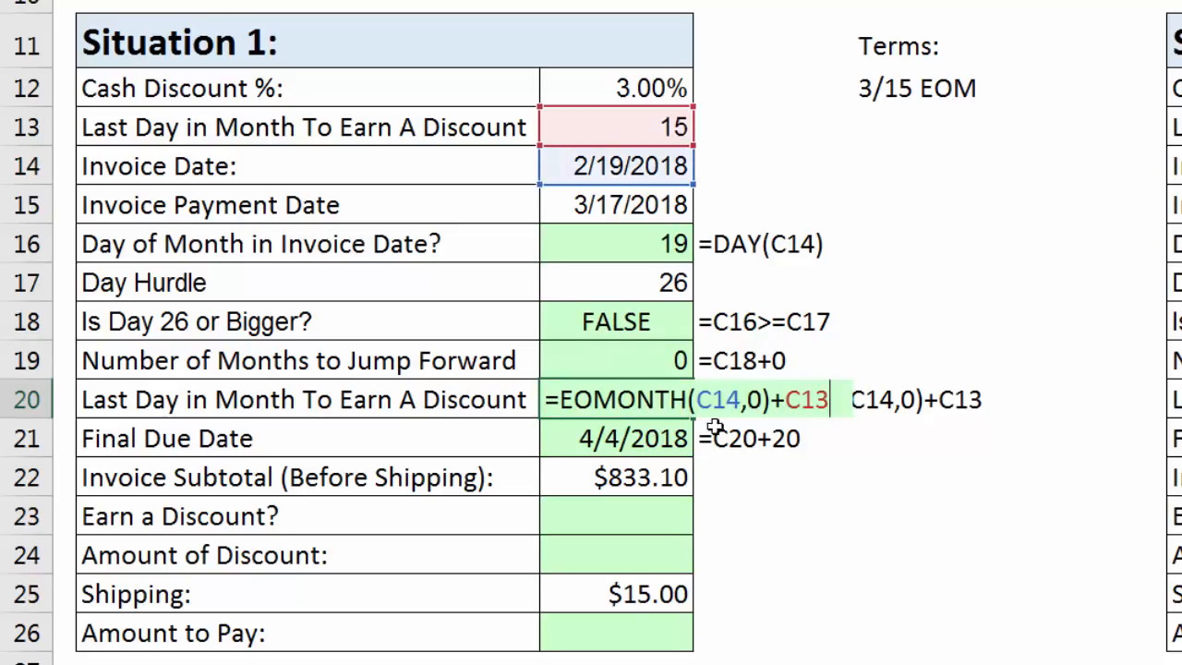
{"action": "double_click", "coordinate": [754, 400]}
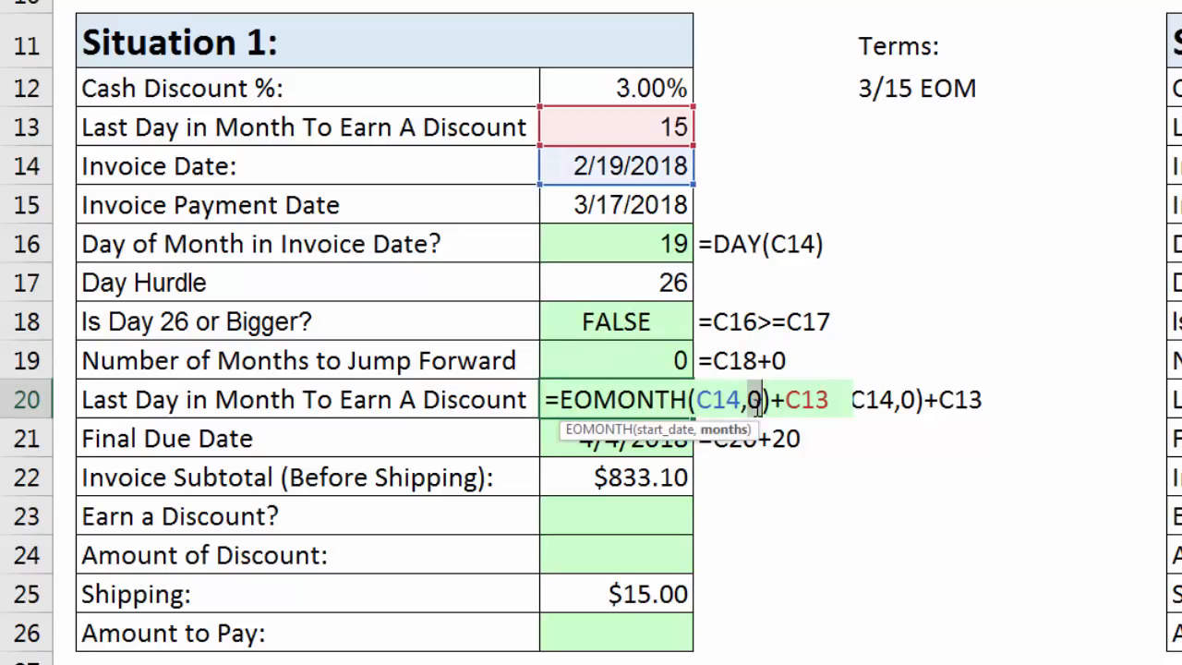
{"action": "left_click", "coordinate": [631, 362]}
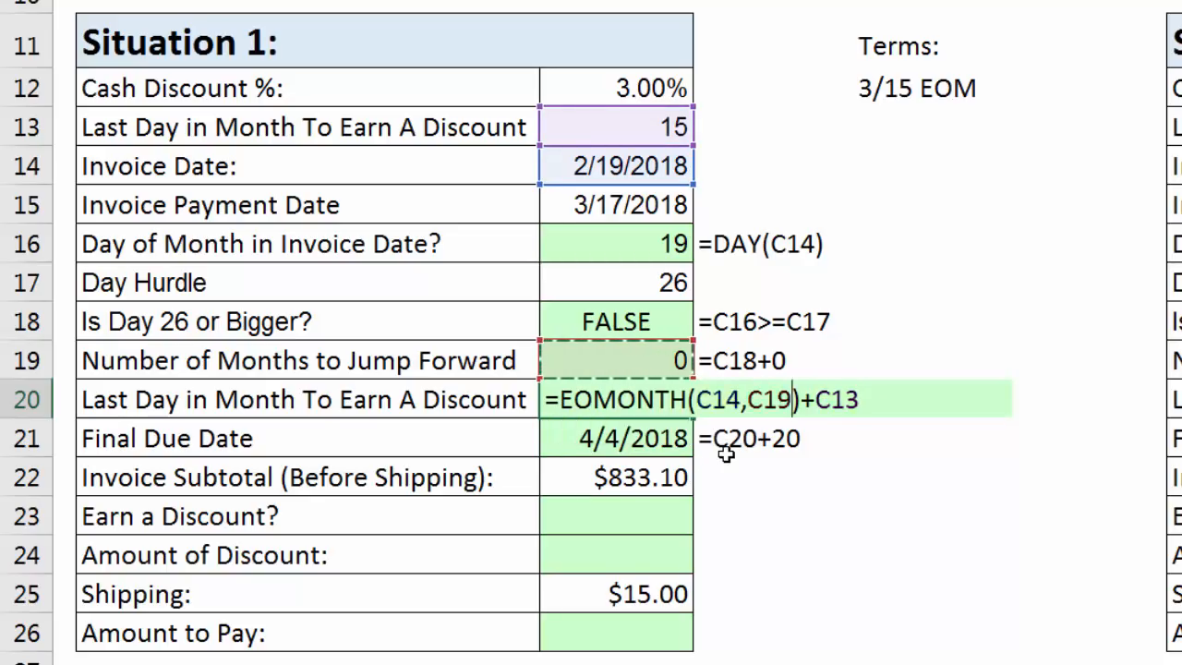
{"action": "key", "text": "Return"}
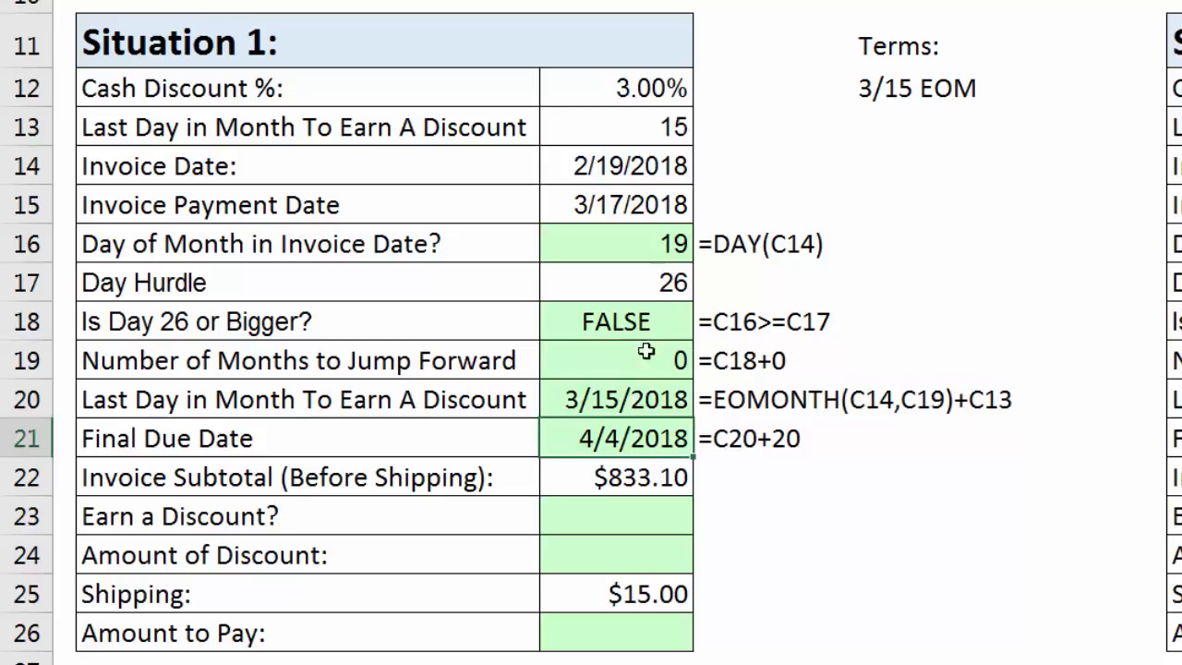
Test Situation 1's deadline and due date formulas with an Invoice Date of 2/26/2018 in C14, and undo that date change.
{"action": "left_click", "coordinate": [616, 163]}
{"action": "double_click", "coordinate": [605, 166]}
{"action": "left_click_drag", "start_coordinate": [606, 167], "coordinate": [625, 168]}
{"action": "type", "text": "26"}
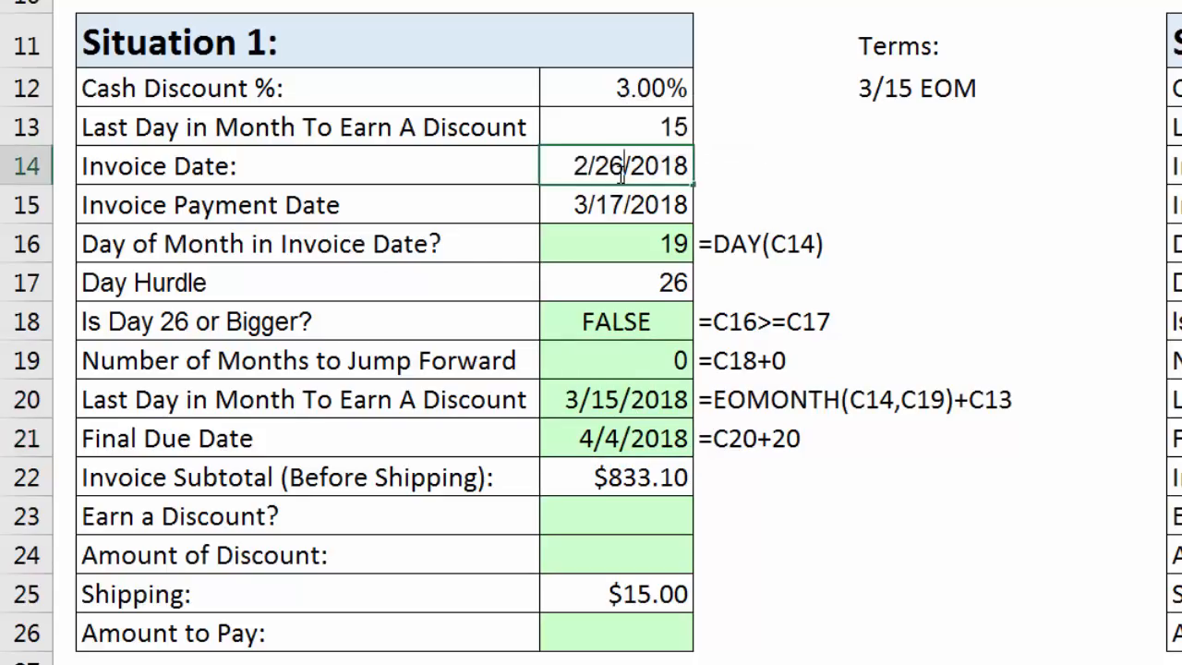
{"action": "key", "text": "Return"}
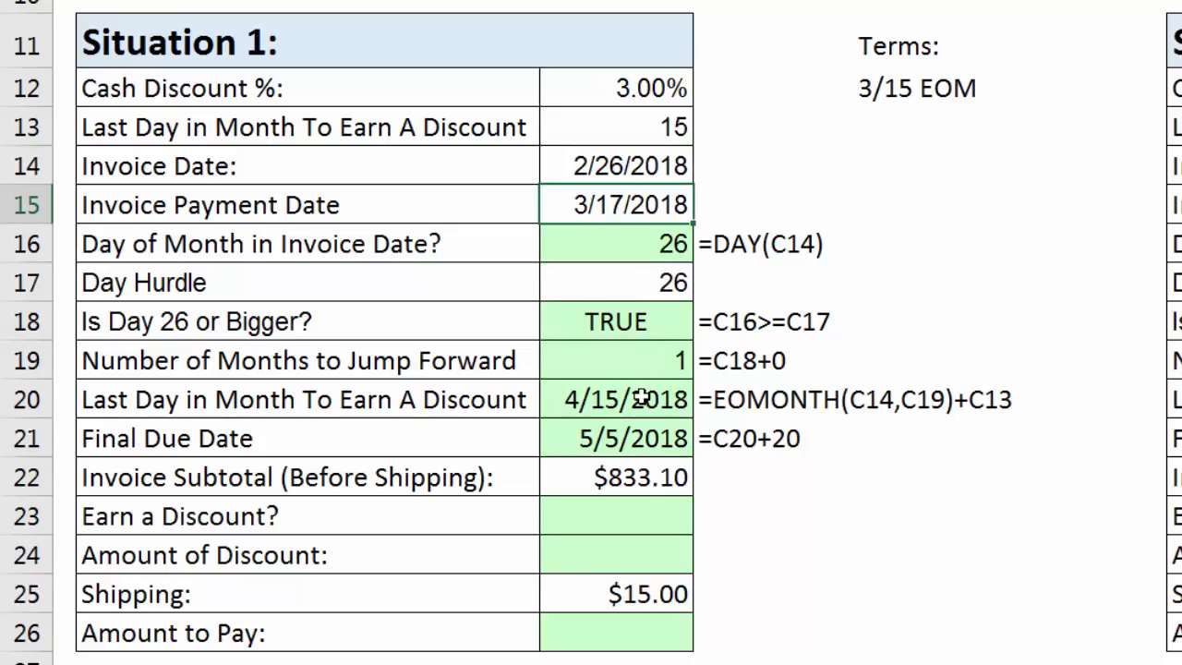
{"action": "left_click", "coordinate": [626, 332]}
{"action": "left_click", "coordinate": [652, 358]}
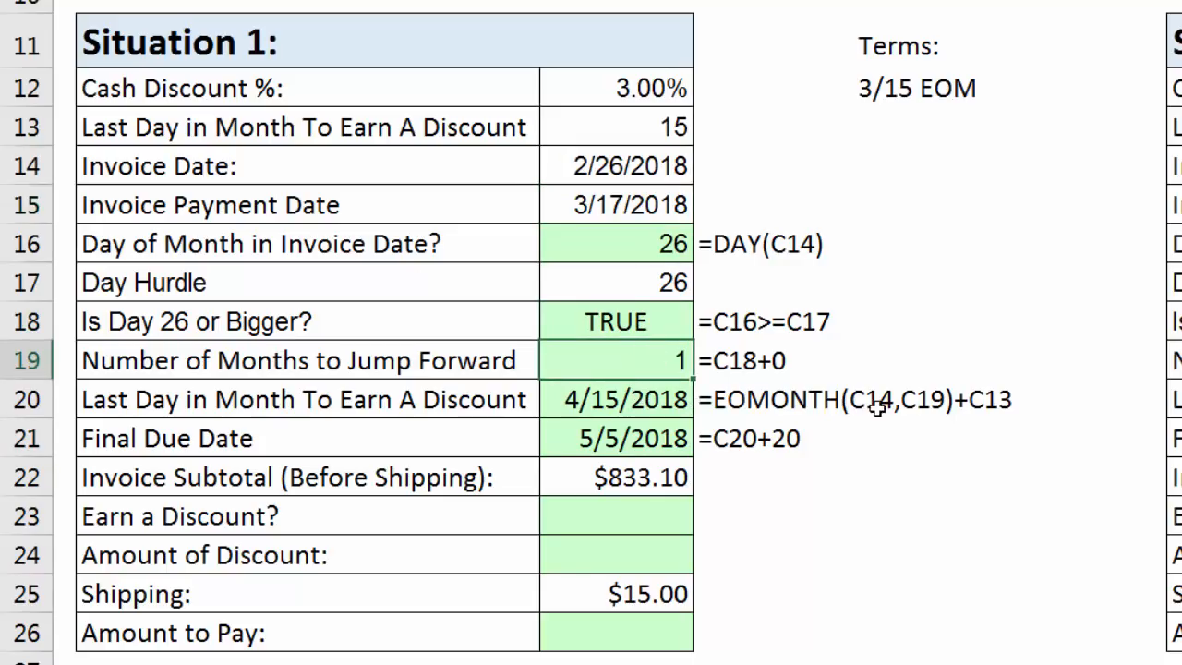
{"action": "left_click", "coordinate": [620, 439]}
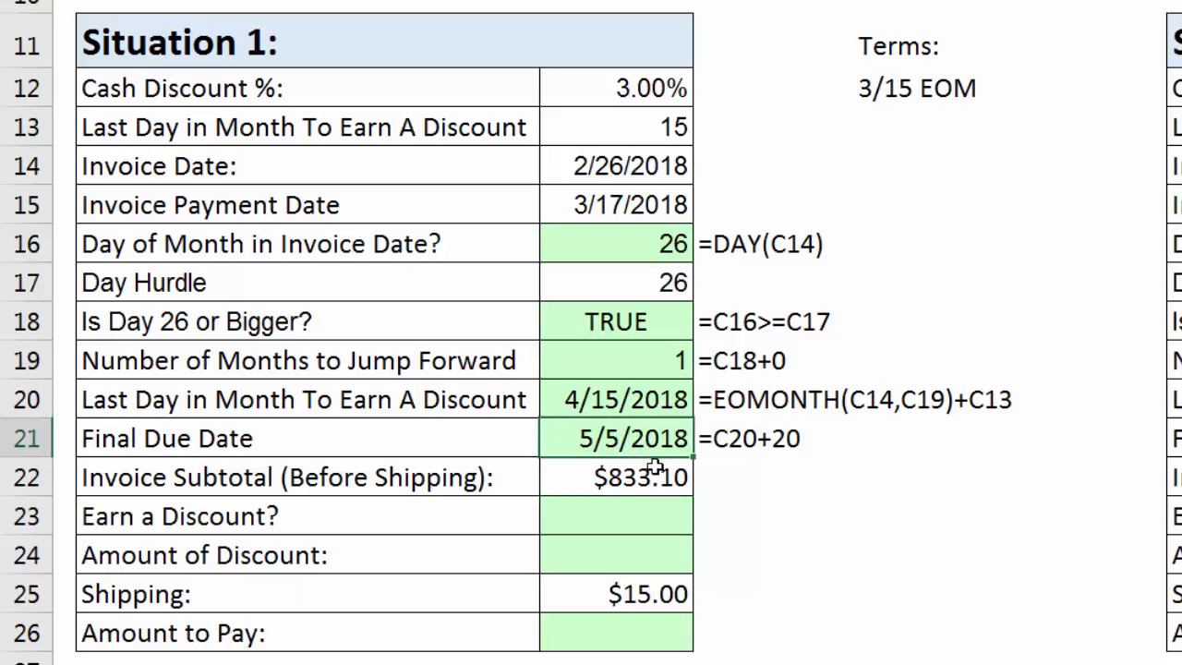
{"action": "left_click", "coordinate": [651, 168]}
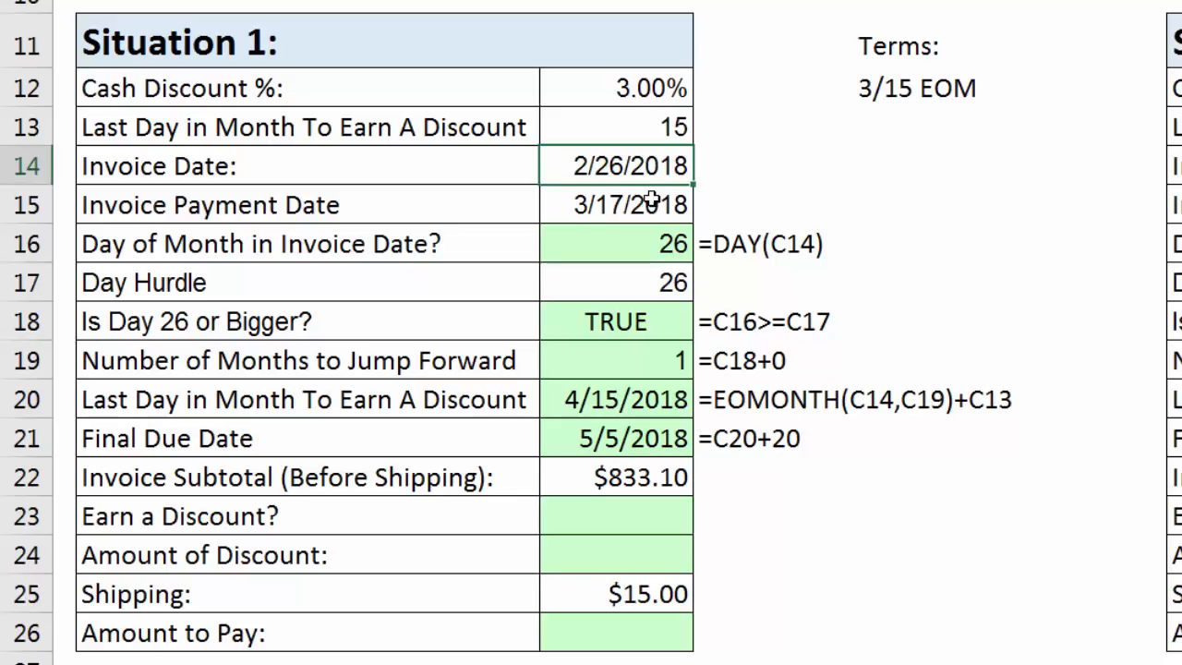
{"action": "key", "text": "ctrl+z"}
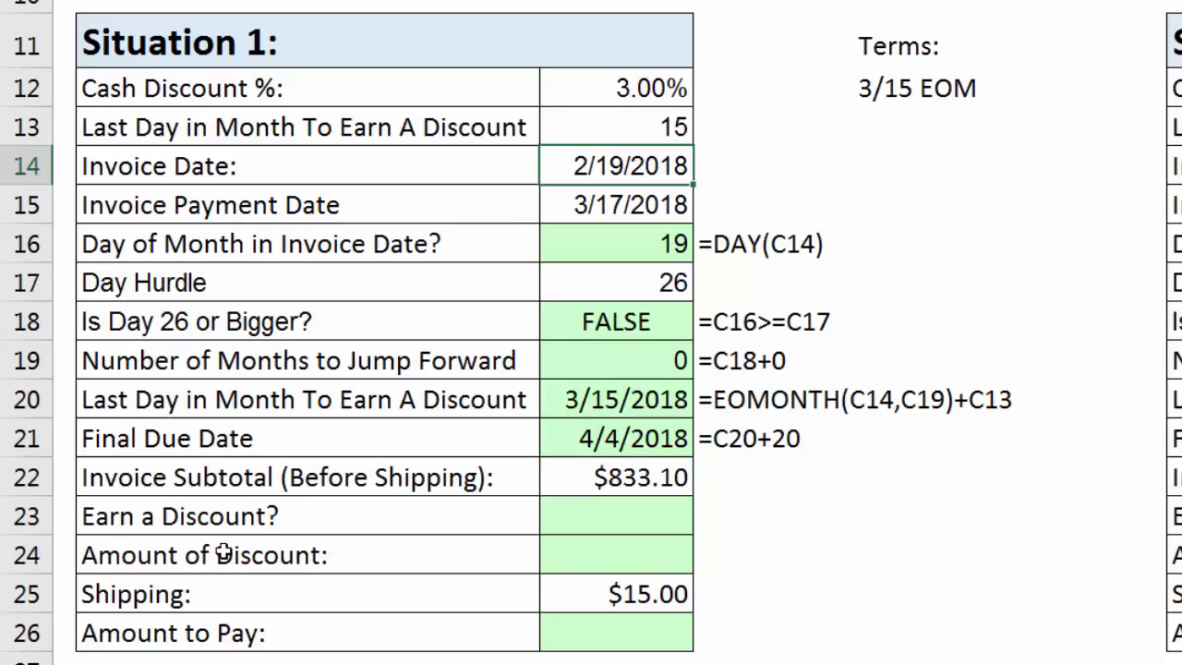
Test in C23 whether Situation 1's payment date falls on or before the last discount day with =C15<=C20.
{"action": "left_click", "coordinate": [626, 404]}
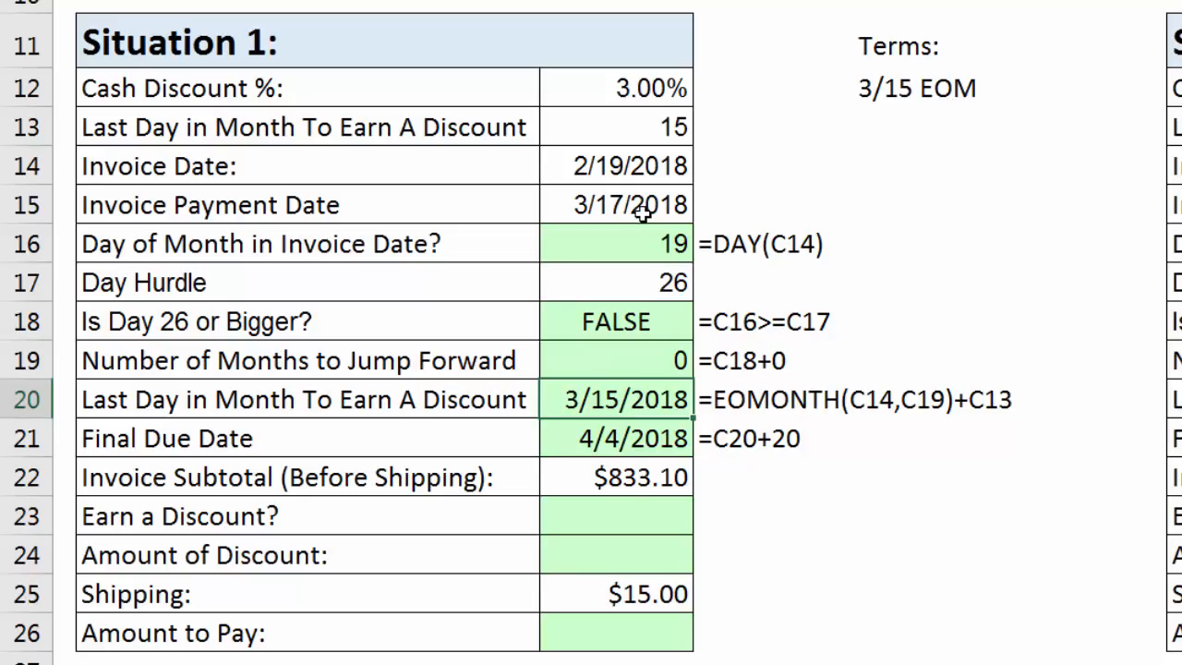
{"action": "left_click", "coordinate": [636, 517]}
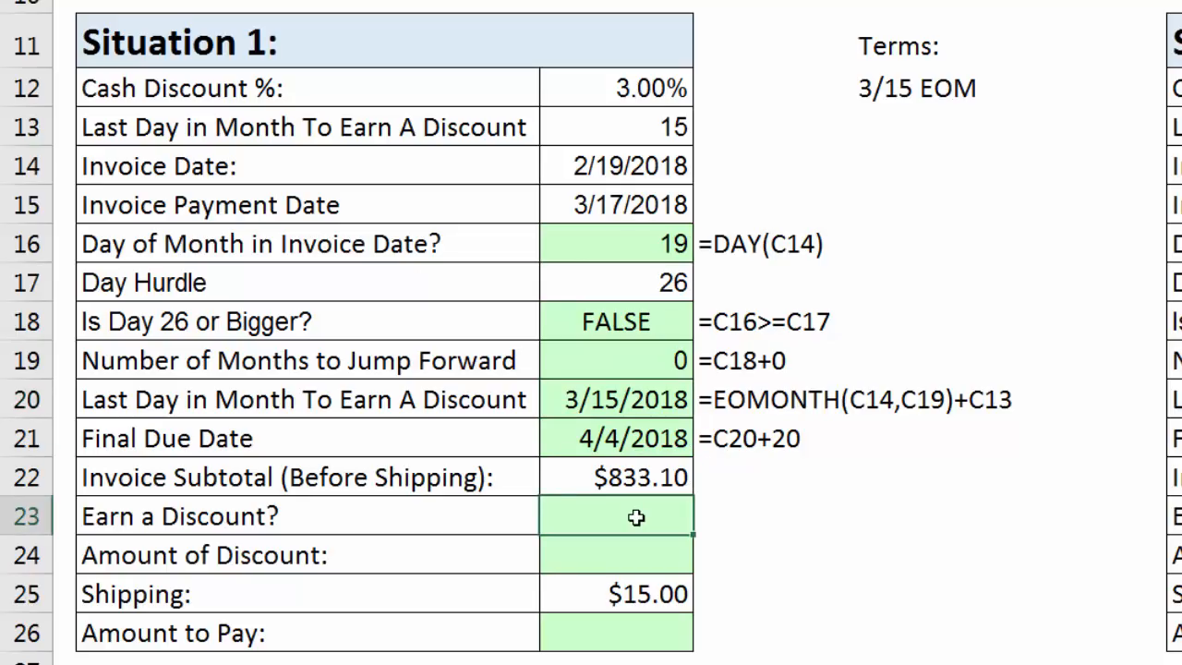
{"action": "type", "text": "="}
{"action": "left_click", "coordinate": [577, 188]}
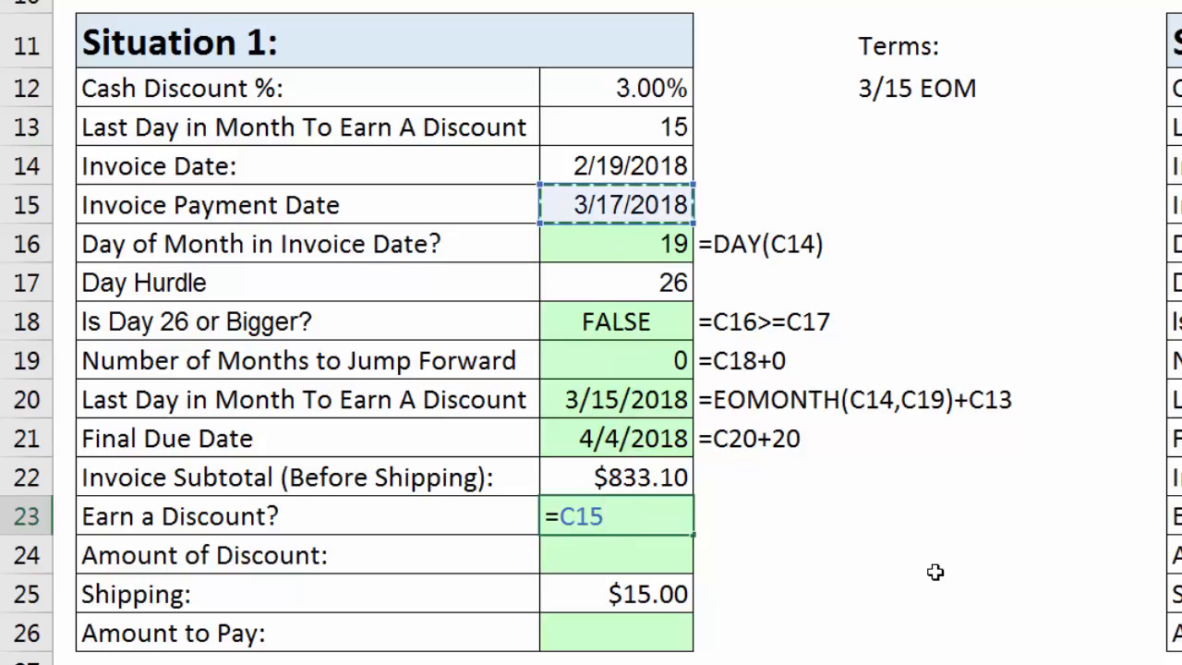
{"action": "type", "text": "<="}
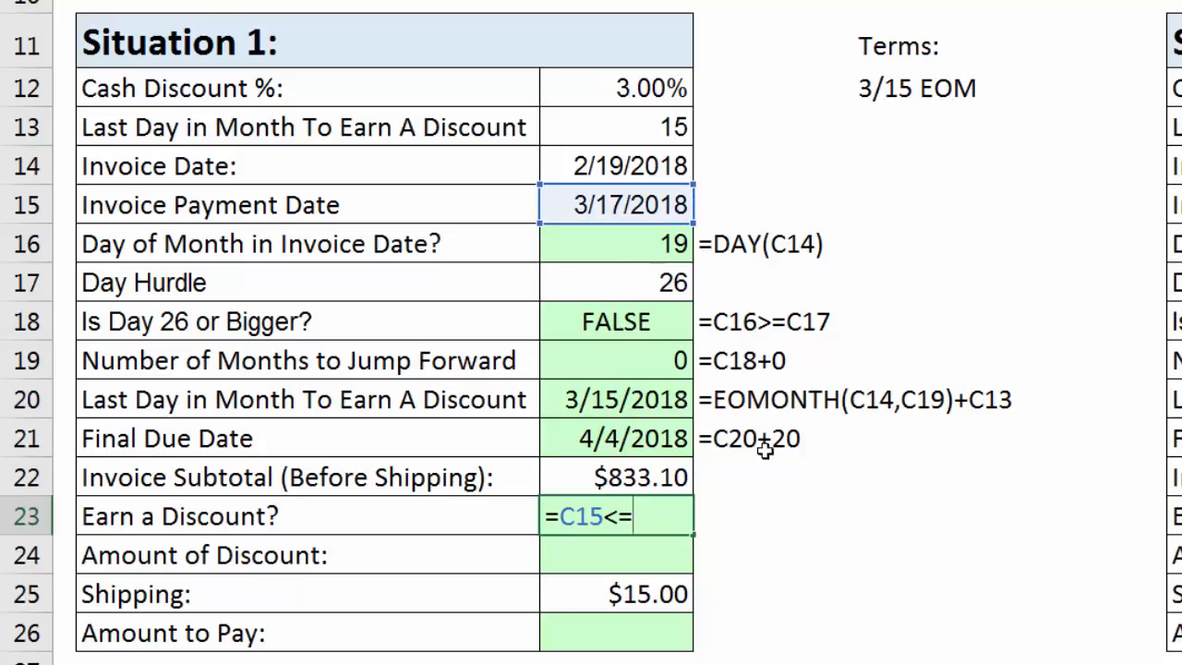
{"action": "left_click", "coordinate": [624, 406]}
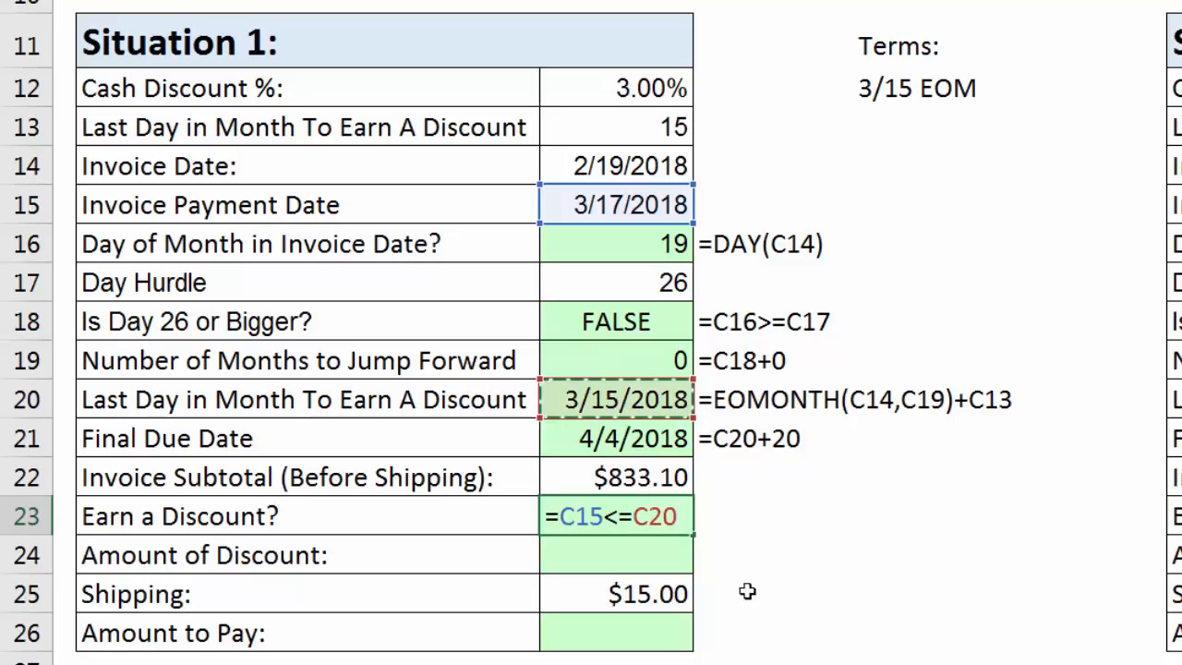
{"action": "key", "text": "Return"}
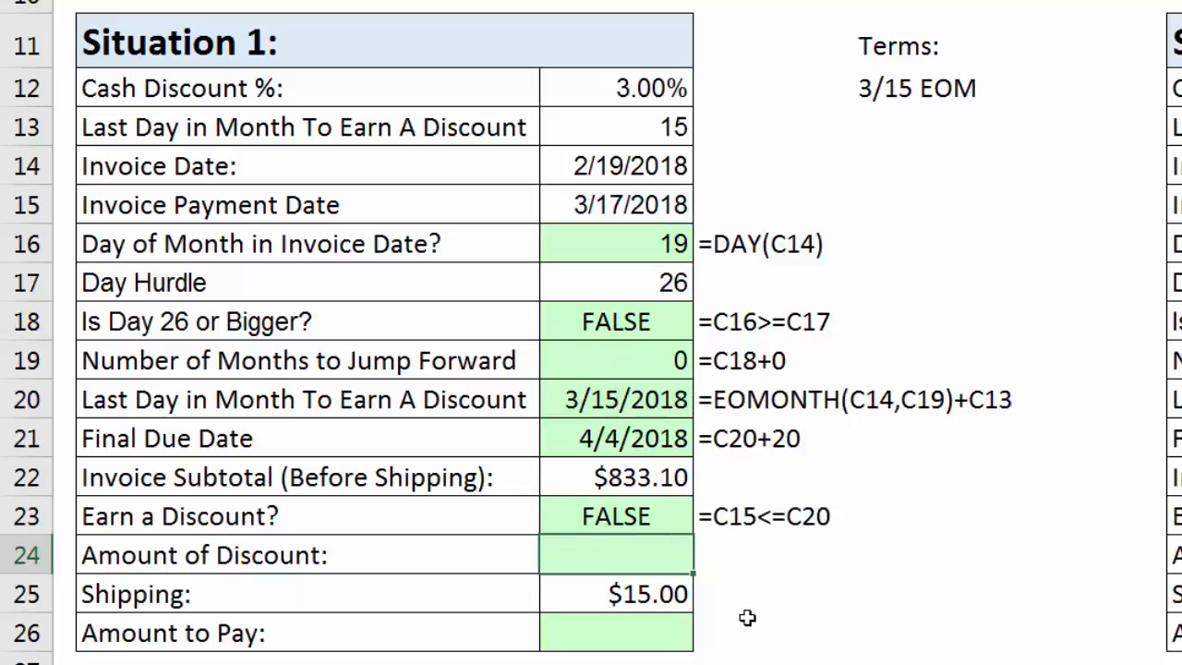
Set Situation 1's Invoice Date in C14 to 2/26/2018 to test the Earn a Discount formula.
{"action": "left_click", "coordinate": [606, 164]}
{"action": "left_click_drag", "start_coordinate": [600, 169], "coordinate": [622, 168]}
{"action": "type", "text": "26"}
{"action": "key", "text": "Return"}
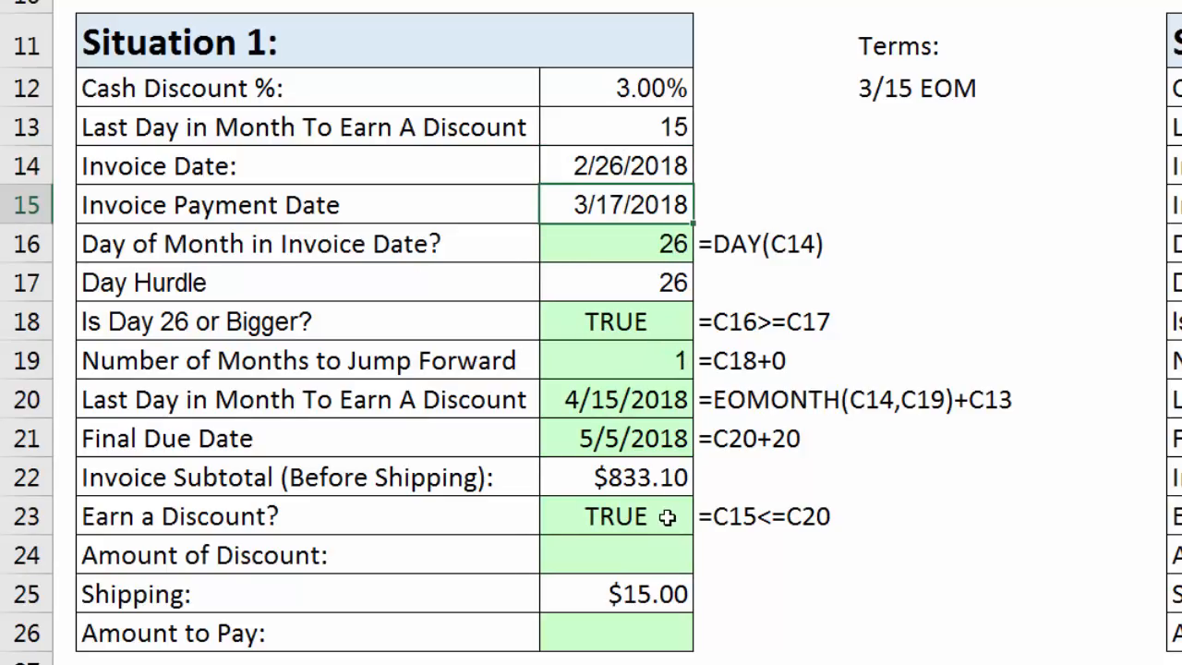
Calculate Situation 1's Amount of Discount in C24, rounded to the penny, with =ROUND(C22*C12,2).
{"action": "left_click", "coordinate": [600, 556]}
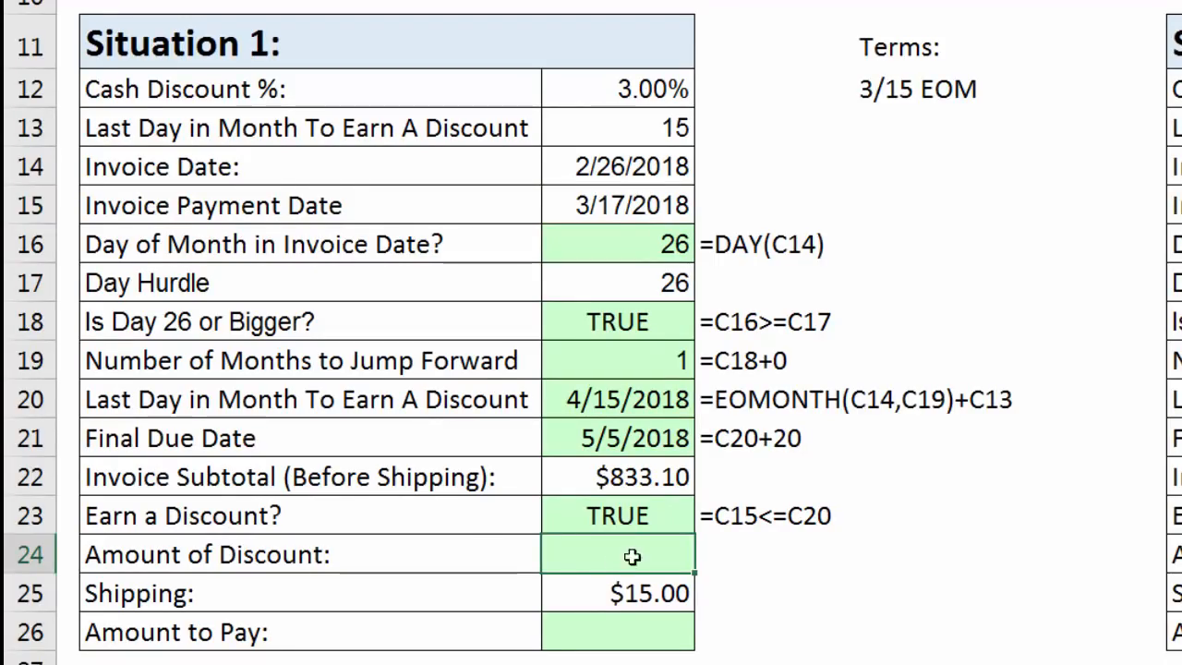
{"action": "type", "text": "=rou"}
{"action": "key", "text": "Tab"}
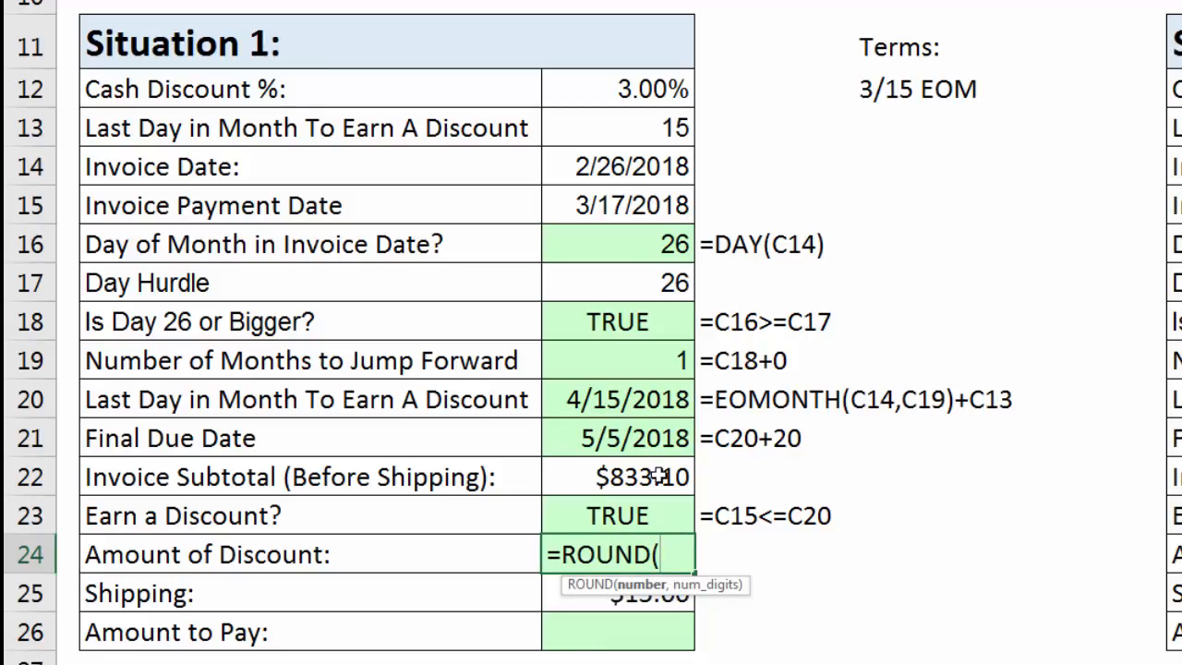
{"action": "left_click", "coordinate": [620, 471]}
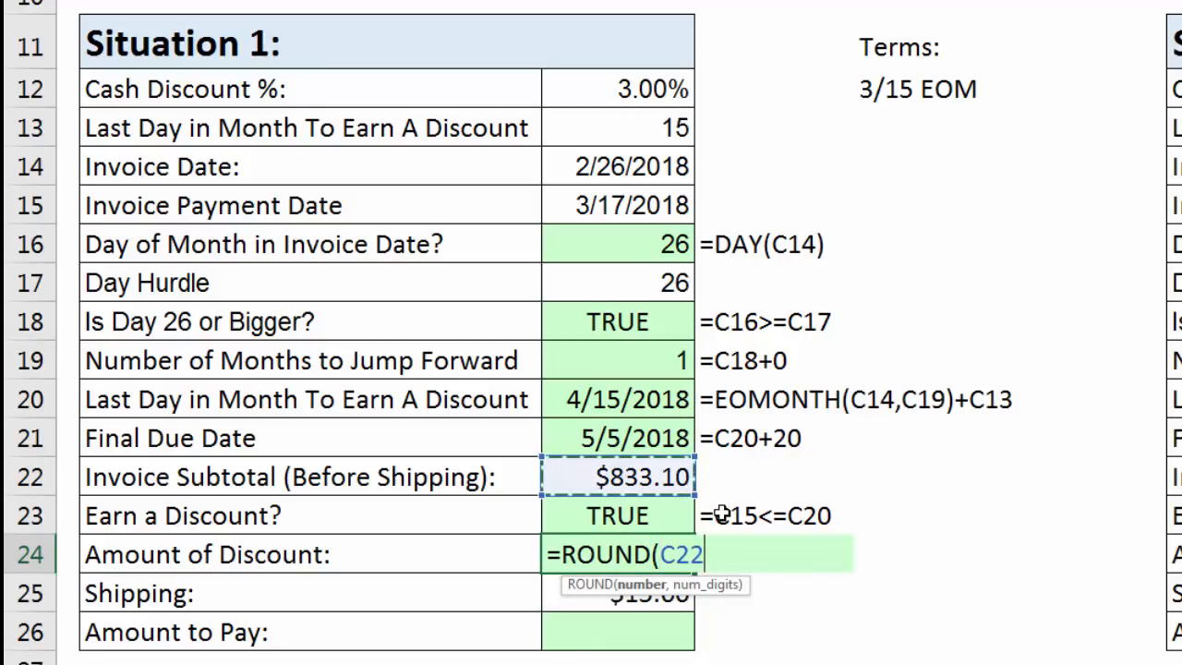
{"action": "type", "text": "*"}
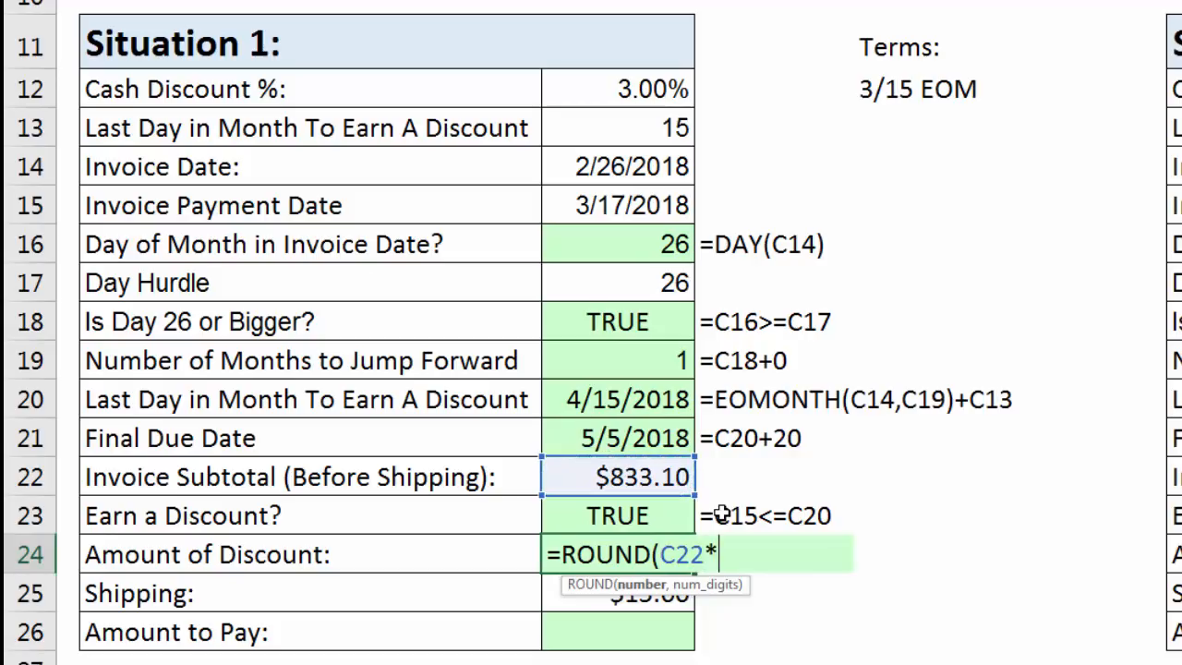
{"action": "left_click", "coordinate": [670, 90]}
{"action": "type", "text": ",2)"}
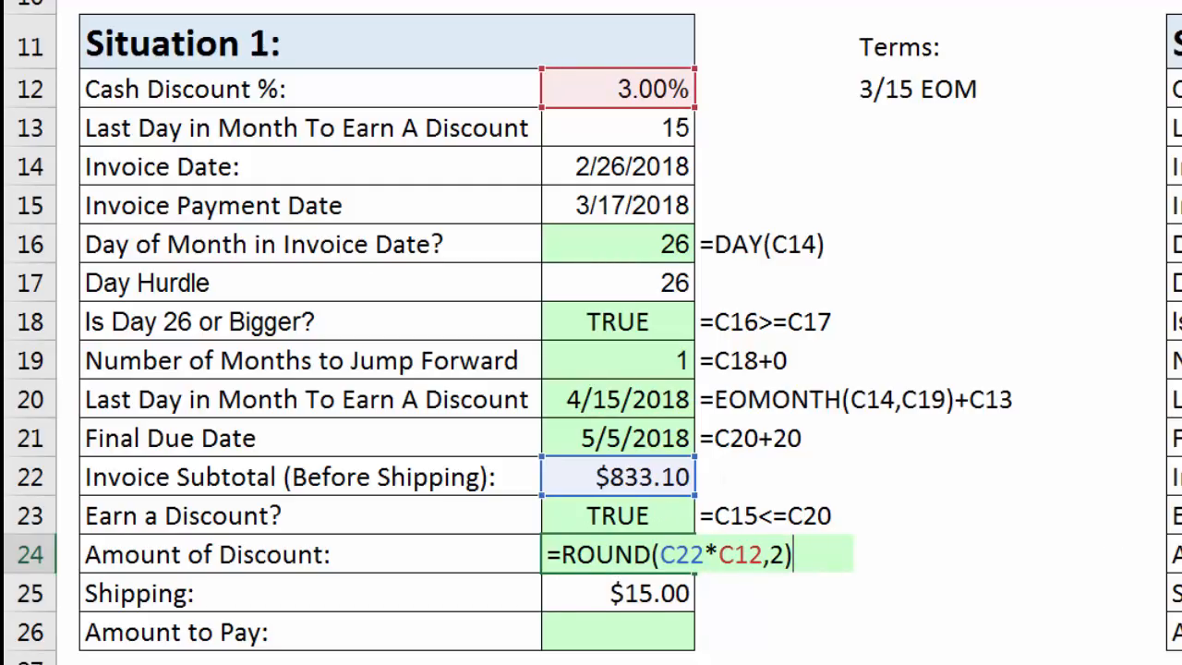
{"action": "key", "text": "Return"}
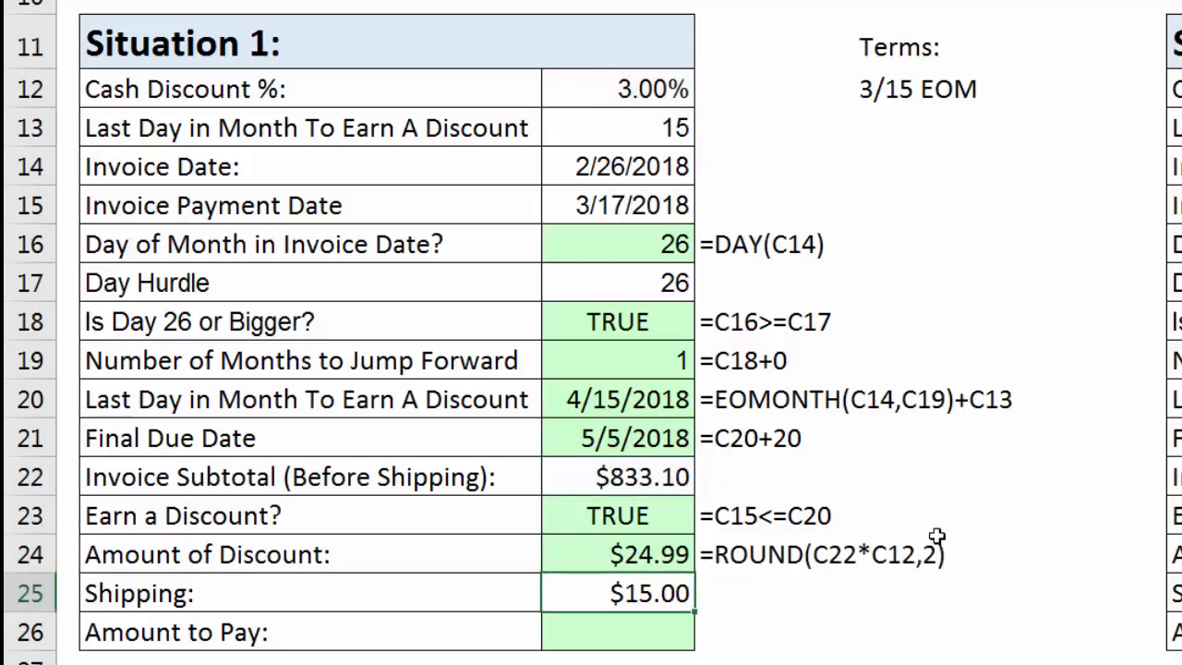
Multiply the discount in C24 by the Earn a Discount result, making the formula =ROUND(C22*C12*C23,2).
{"action": "left_click", "coordinate": [642, 554]}
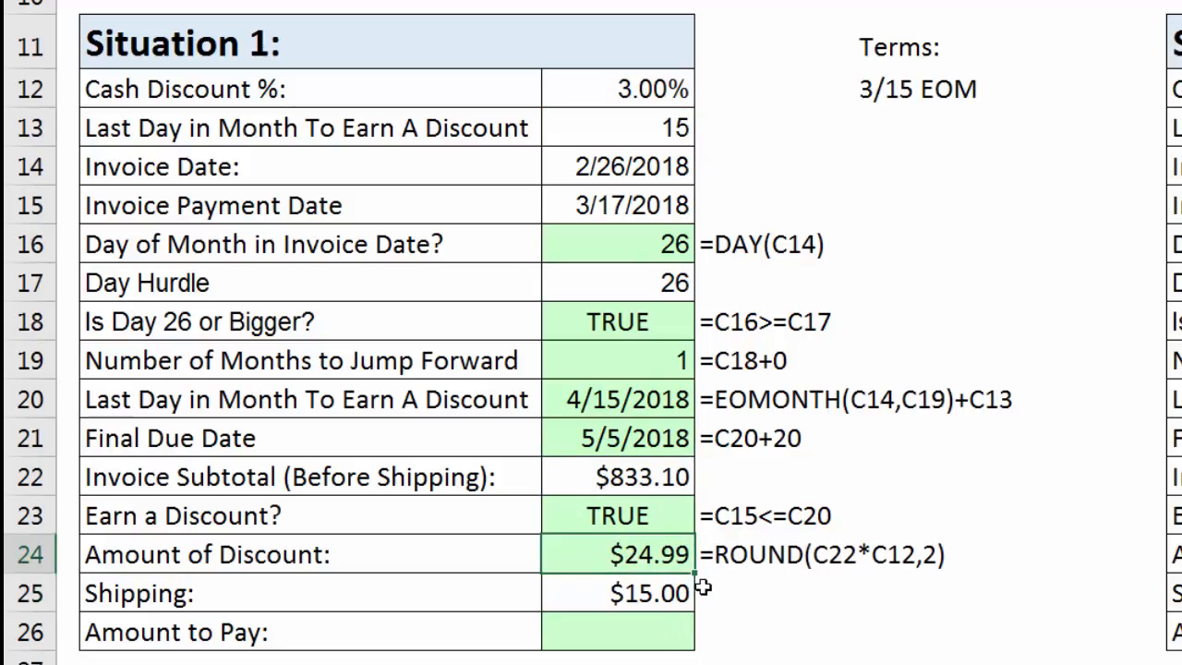
{"action": "double_click", "coordinate": [641, 560]}
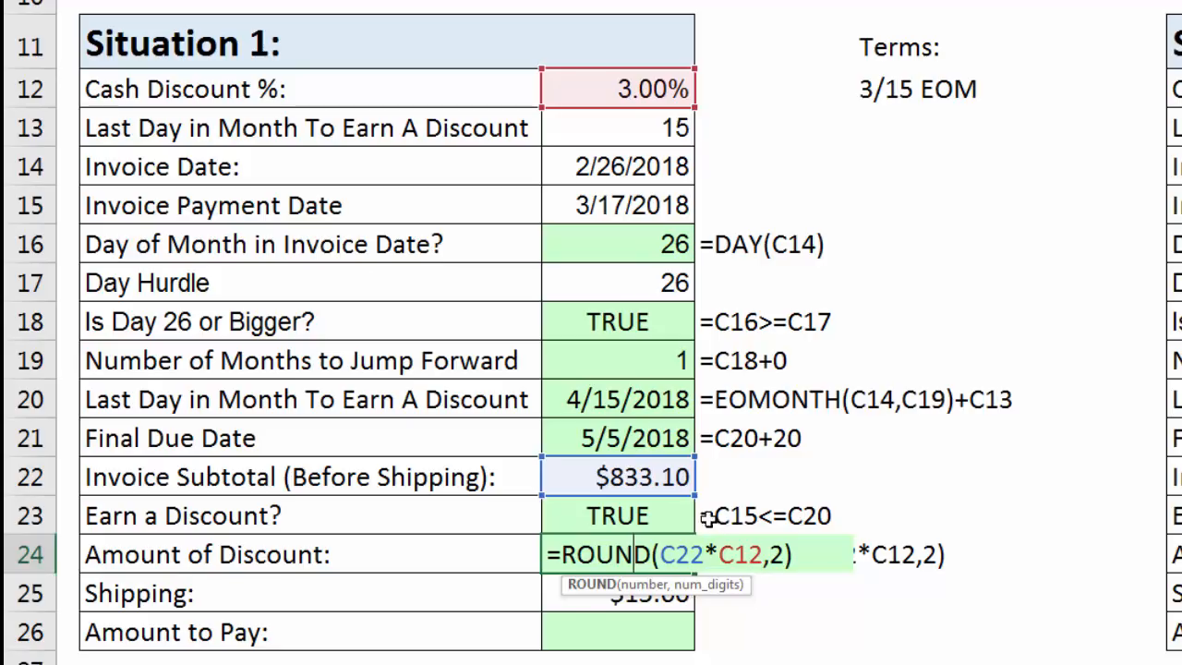
{"action": "left_click", "coordinate": [649, 589]}
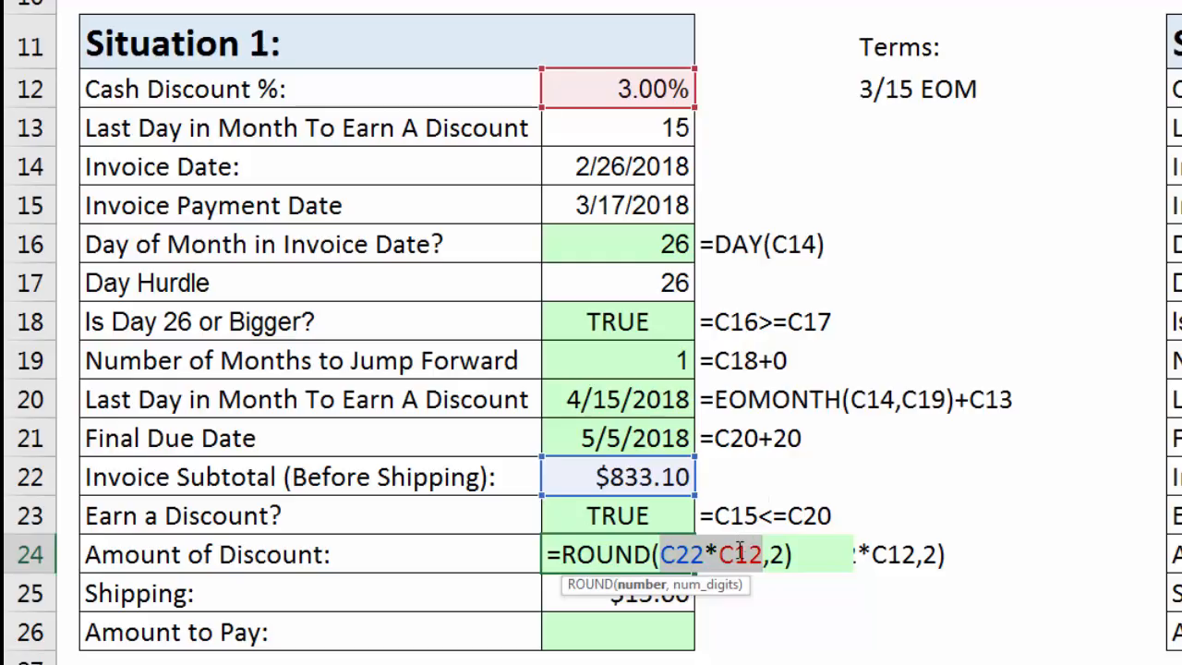
{"action": "key", "text": "Right"}
{"action": "type", "text": "*"}
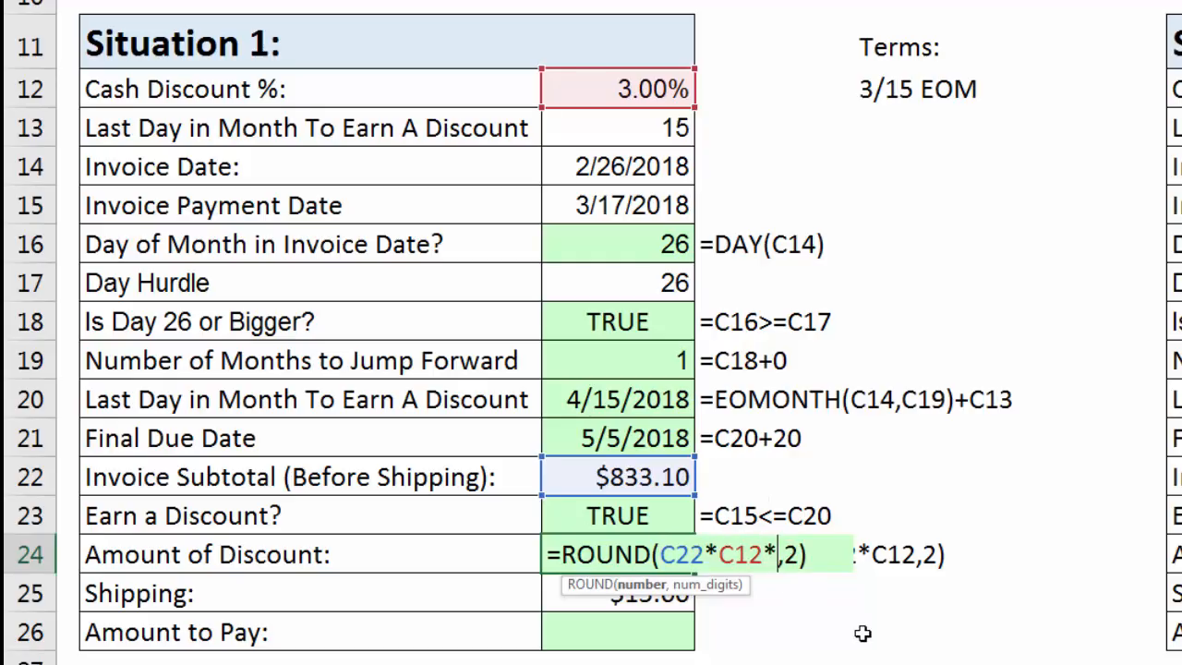
{"action": "left_click", "coordinate": [579, 514]}
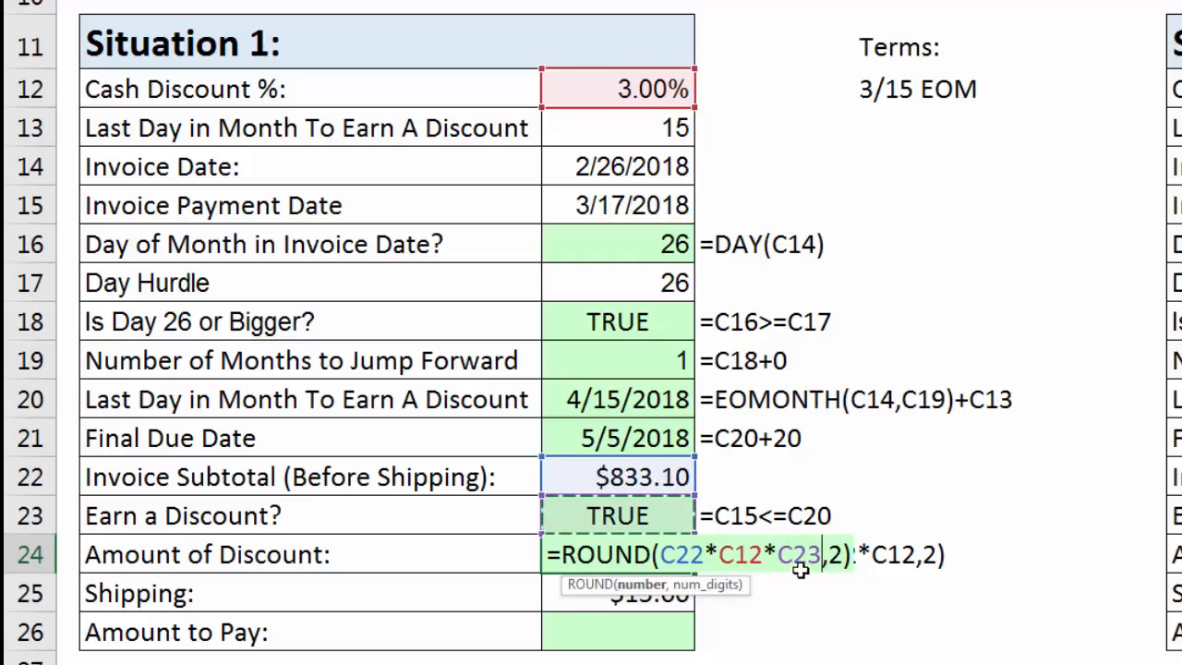
{"action": "left_click_drag", "start_coordinate": [778, 554], "coordinate": [822, 554]}
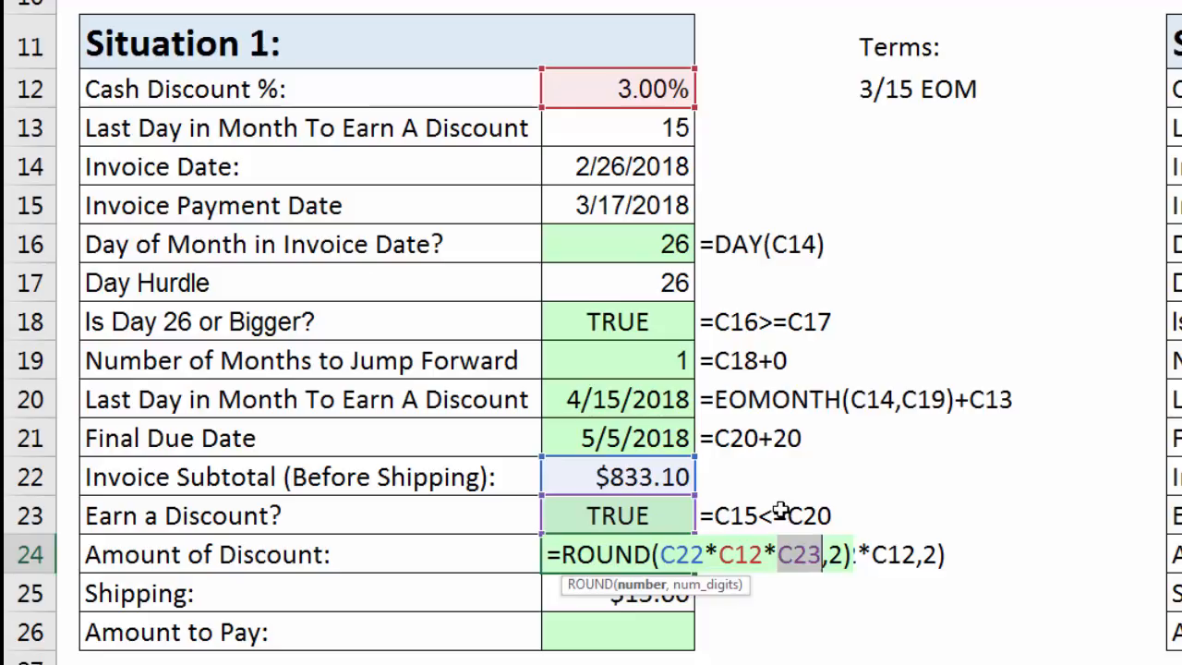
{"action": "key", "text": "ctrl+Return"}
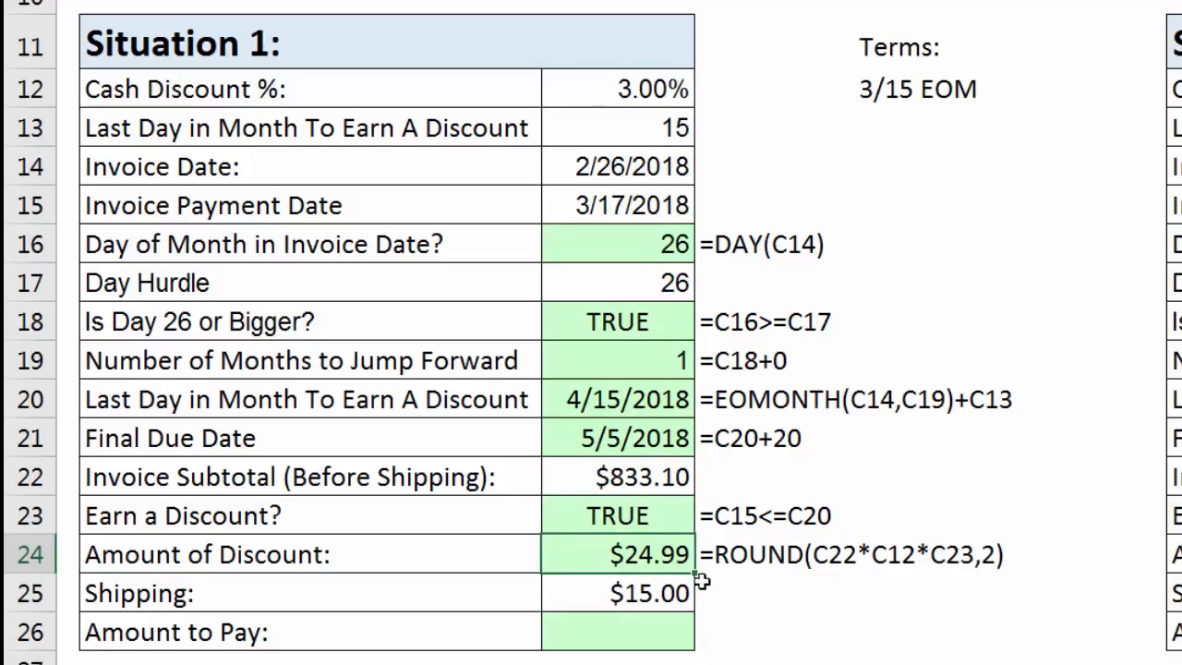
Set Situation 1's Invoice Date in C14 to 2/19/2018 to test the Amount of Discount formula.
{"action": "double_click", "coordinate": [621, 164]}
{"action": "key", "text": "BackSpace"}
{"action": "key", "text": "BackSpace"}
{"action": "type", "text": "19"}
{"action": "key", "text": "Return"}
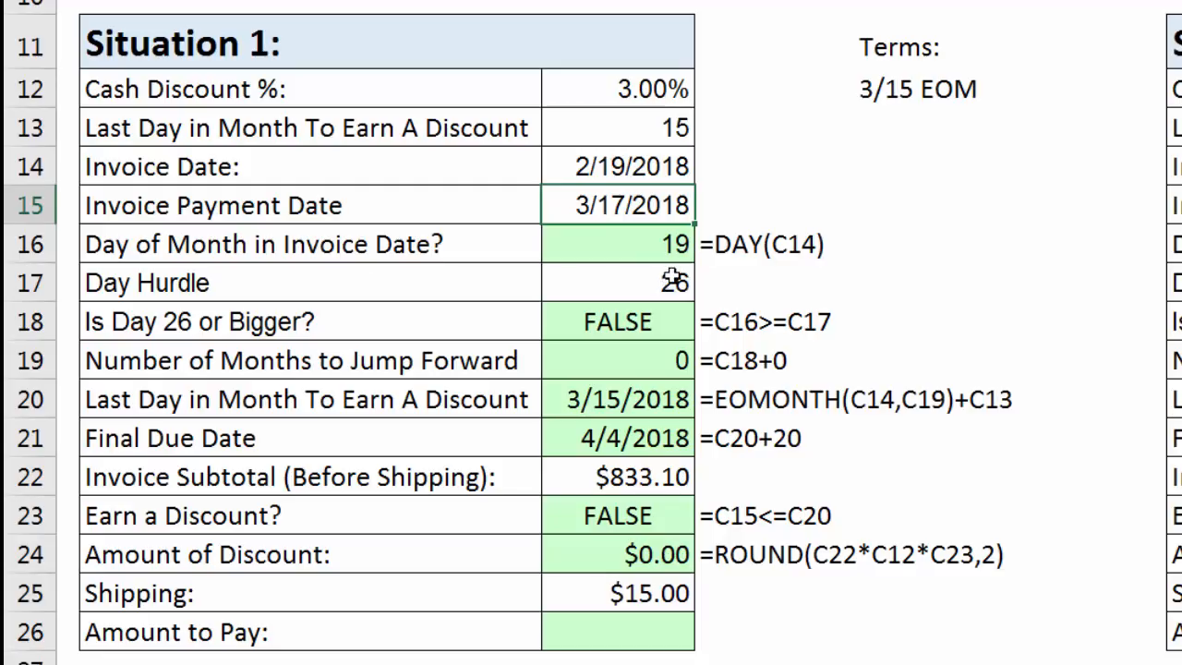
Calculate Situation 1's Amount to Pay in C26 from the subtotal, discount and shipping with =C22-C24+C25.
{"action": "left_click", "coordinate": [655, 637]}
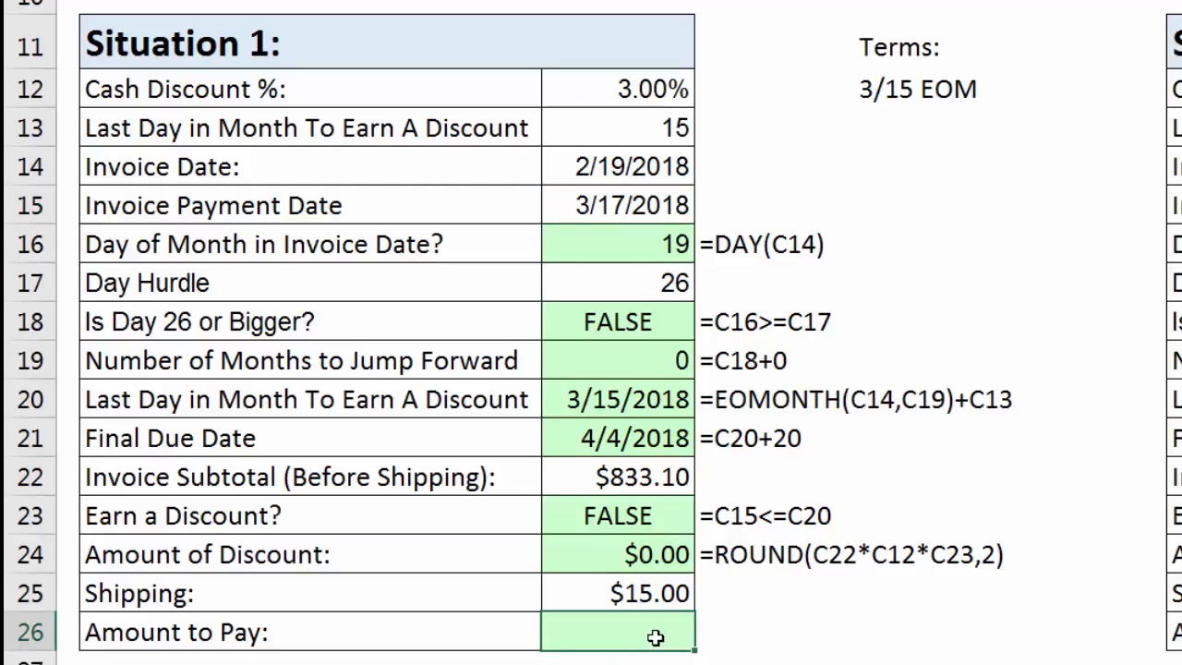
{"action": "type", "text": "="}
{"action": "left_click", "coordinate": [661, 477]}
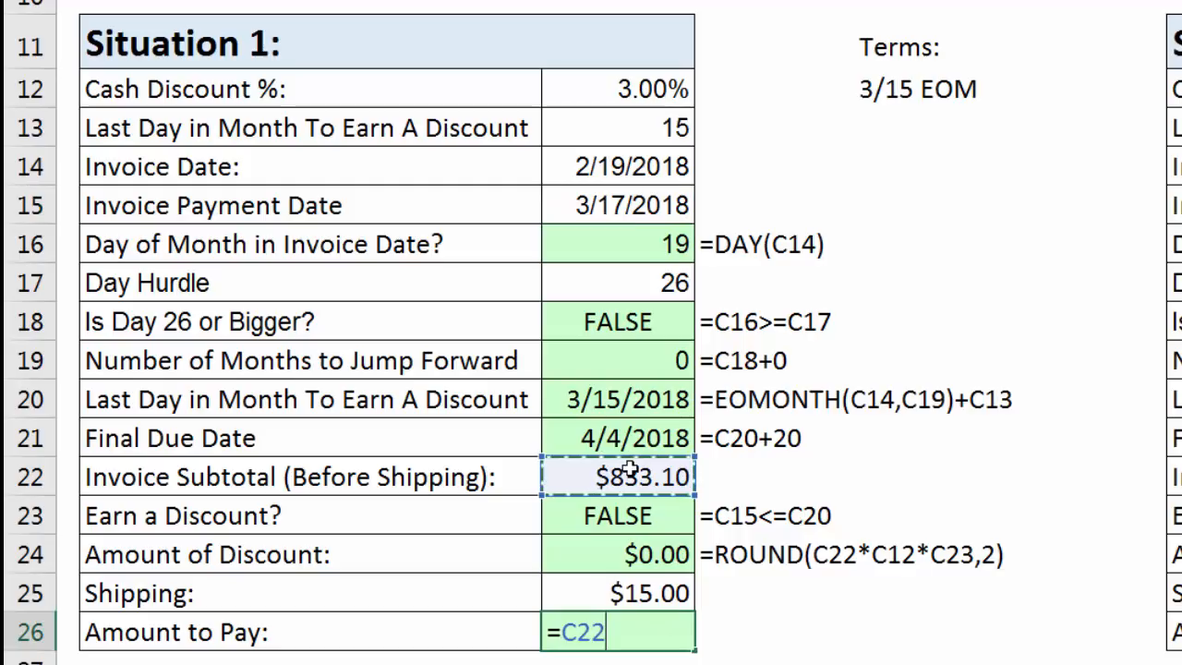
{"action": "type", "text": "-"}
{"action": "left_click", "coordinate": [623, 552]}
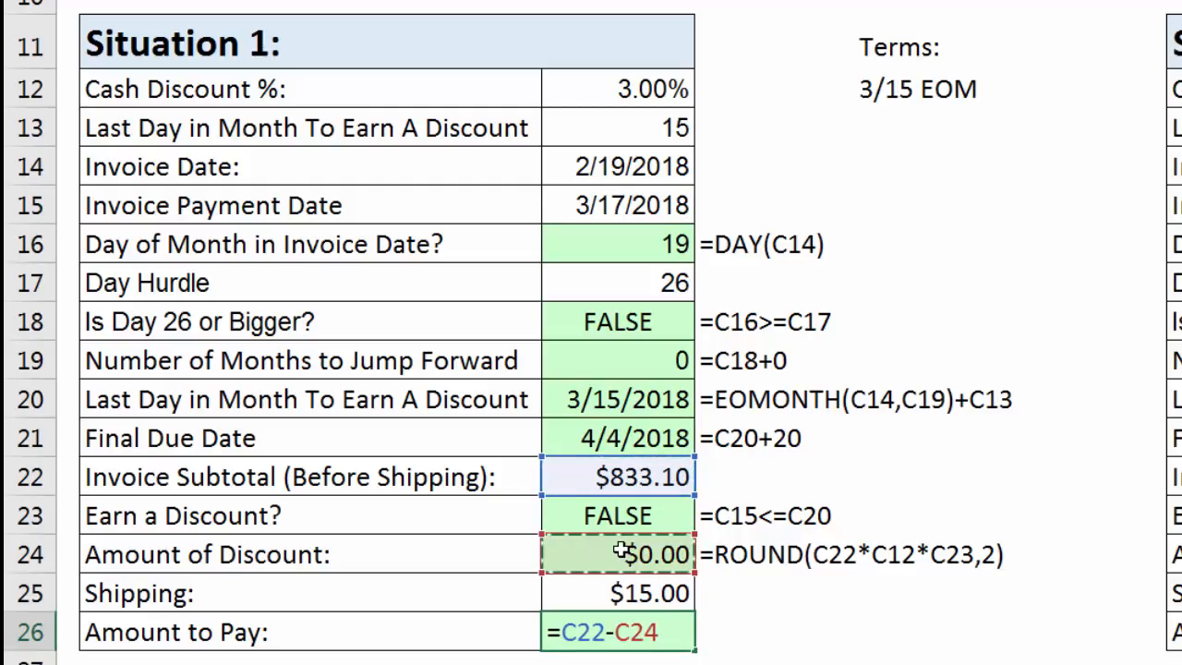
{"action": "type", "text": "+"}
{"action": "left_click", "coordinate": [670, 596]}
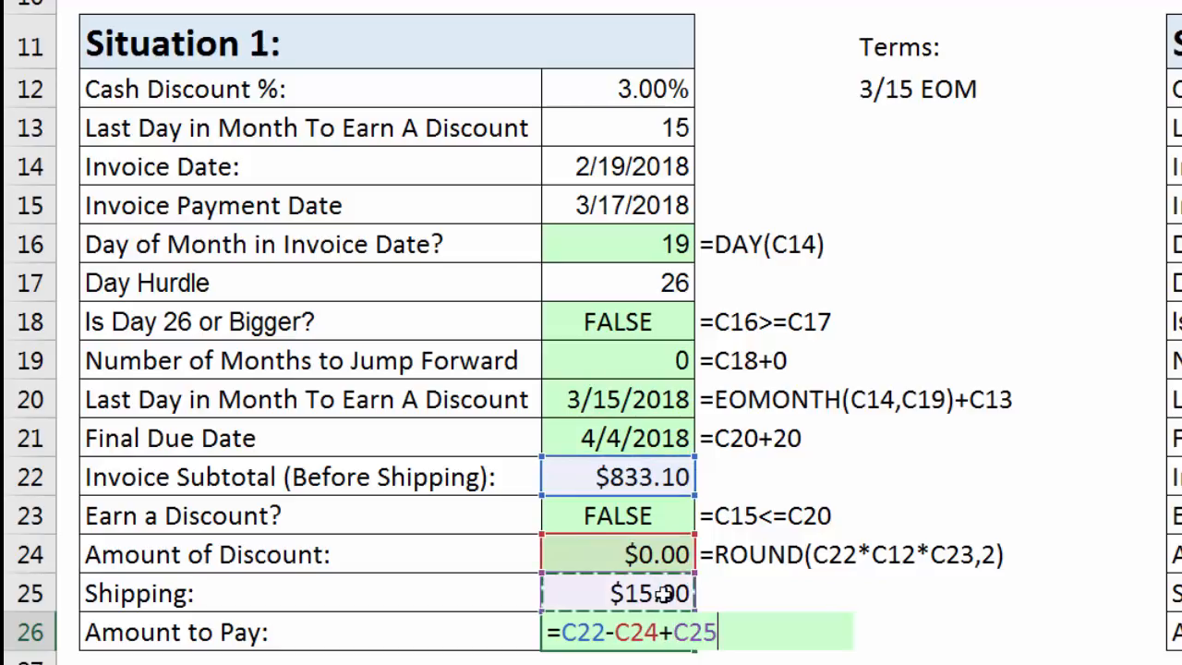
{"action": "key", "text": "Return"}
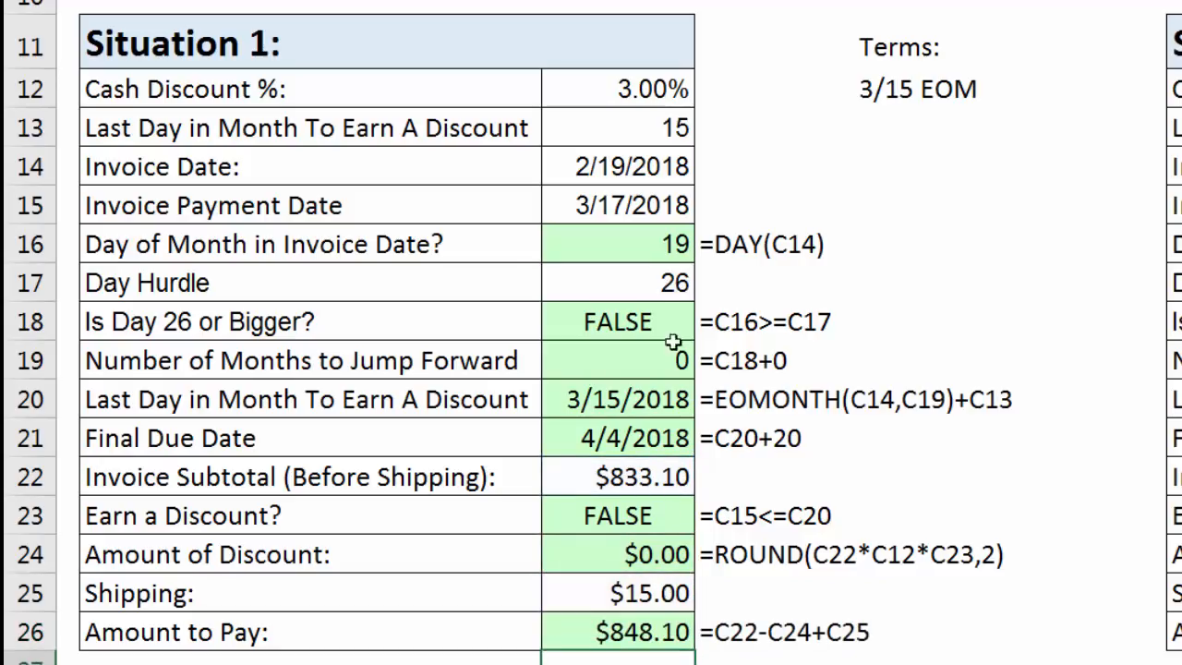
Set Situation 1's Invoice Date in C14 to 2/26/2018 to test the Amount to Pay formula.
{"action": "left_click", "coordinate": [606, 165]}
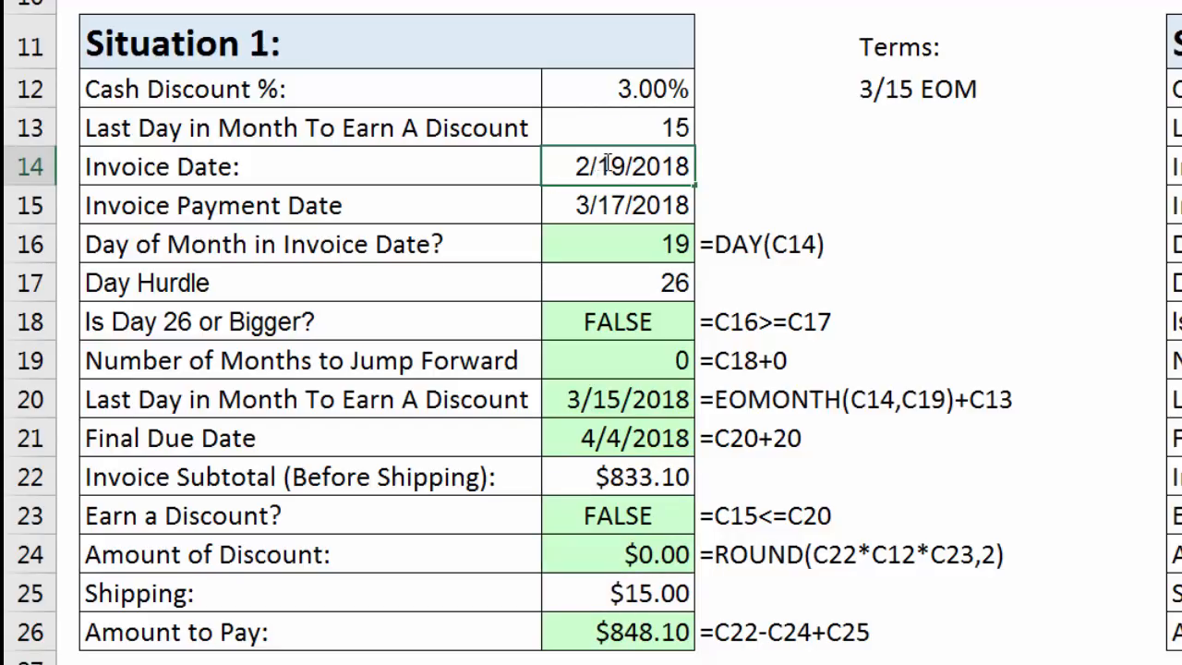
{"action": "left_click_drag", "start_coordinate": [598, 166], "coordinate": [626, 166]}
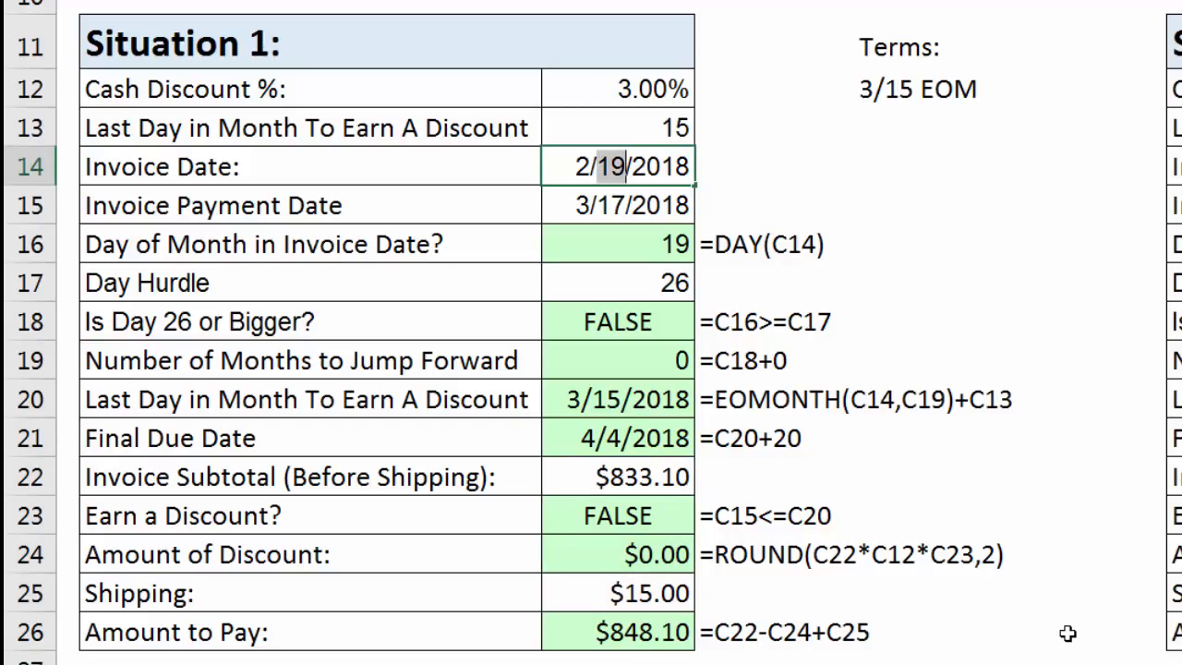
{"action": "type", "text": "26"}
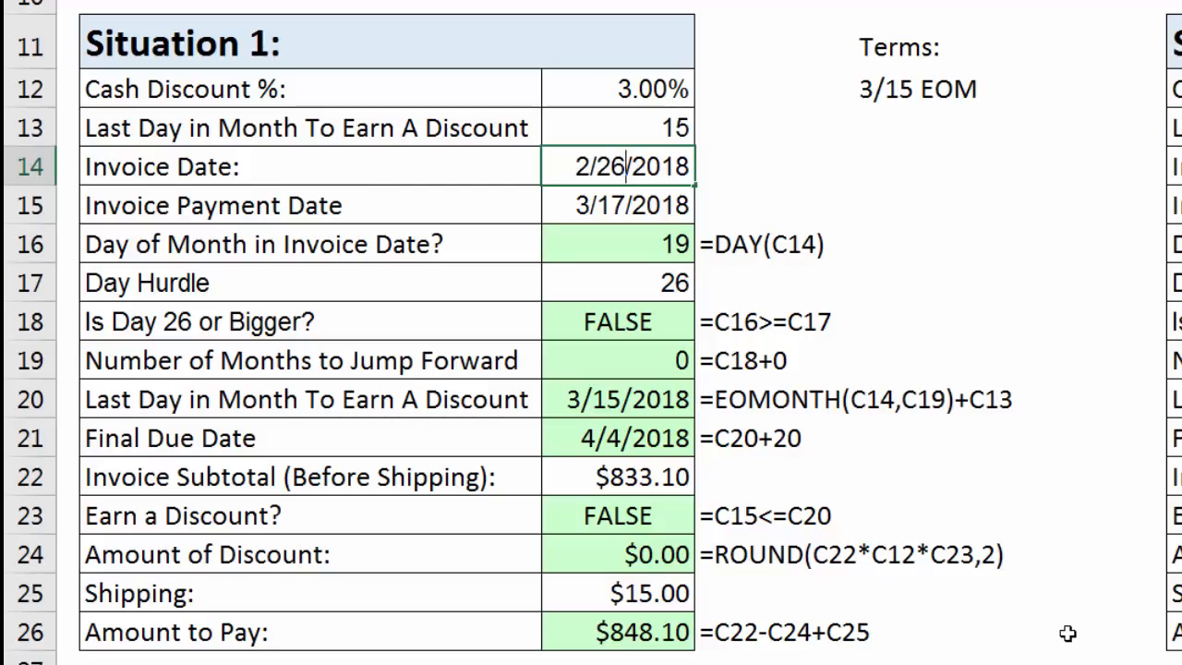
{"action": "key", "text": "Return"}
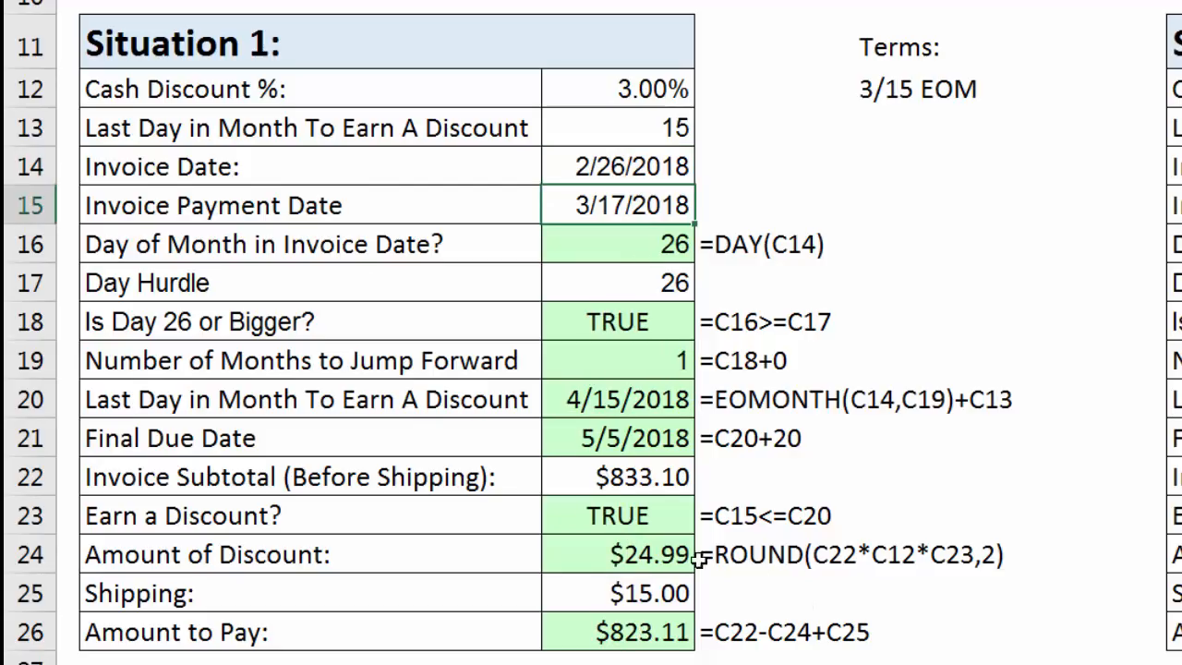
{"action": "left_click", "coordinate": [651, 630]}
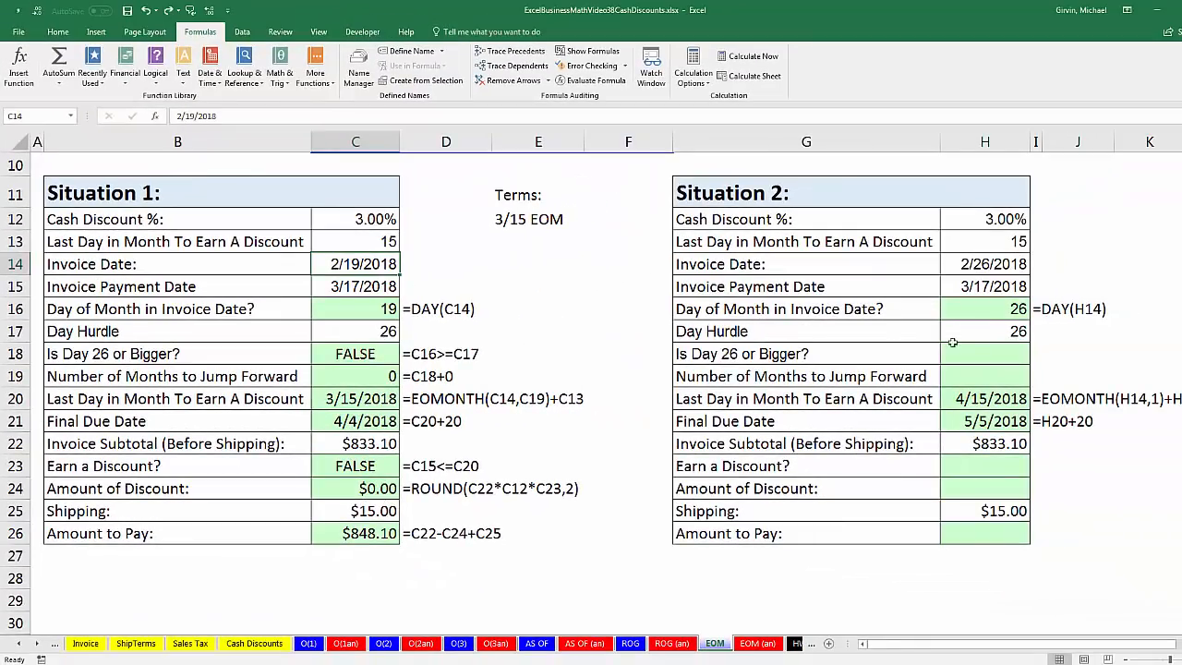
Test whether Situation 2's invoice day meets the day hurdle by entering =H16>=H17 in H18.
{"action": "left_click", "coordinate": [1009, 355]}
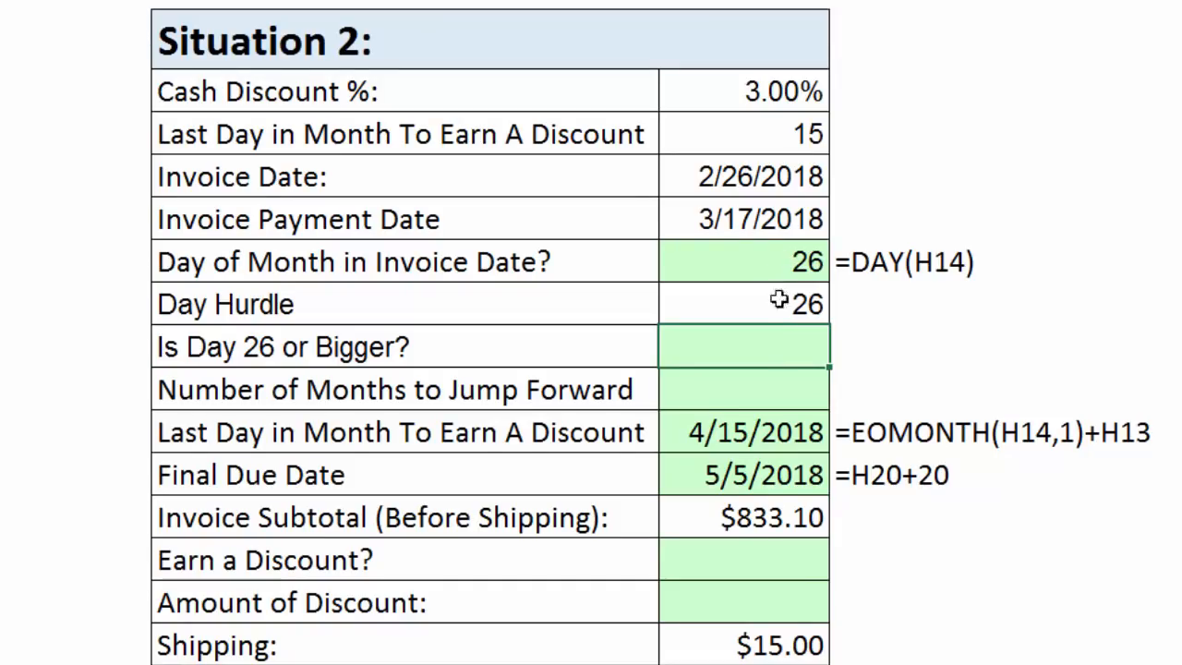
{"action": "type", "text": "="}
{"action": "key", "text": "Up"}
{"action": "key", "text": "Up"}
{"action": "key", "text": "Up"}
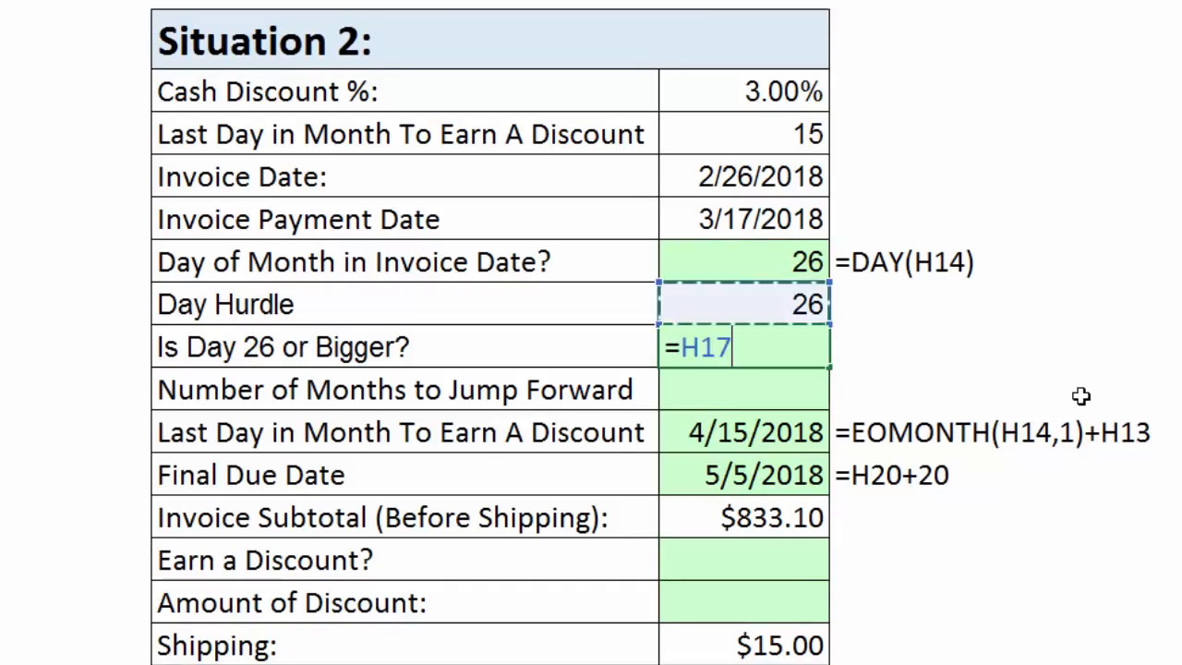
{"action": "key", "text": "Down"}
{"action": "type", "text": ">="}
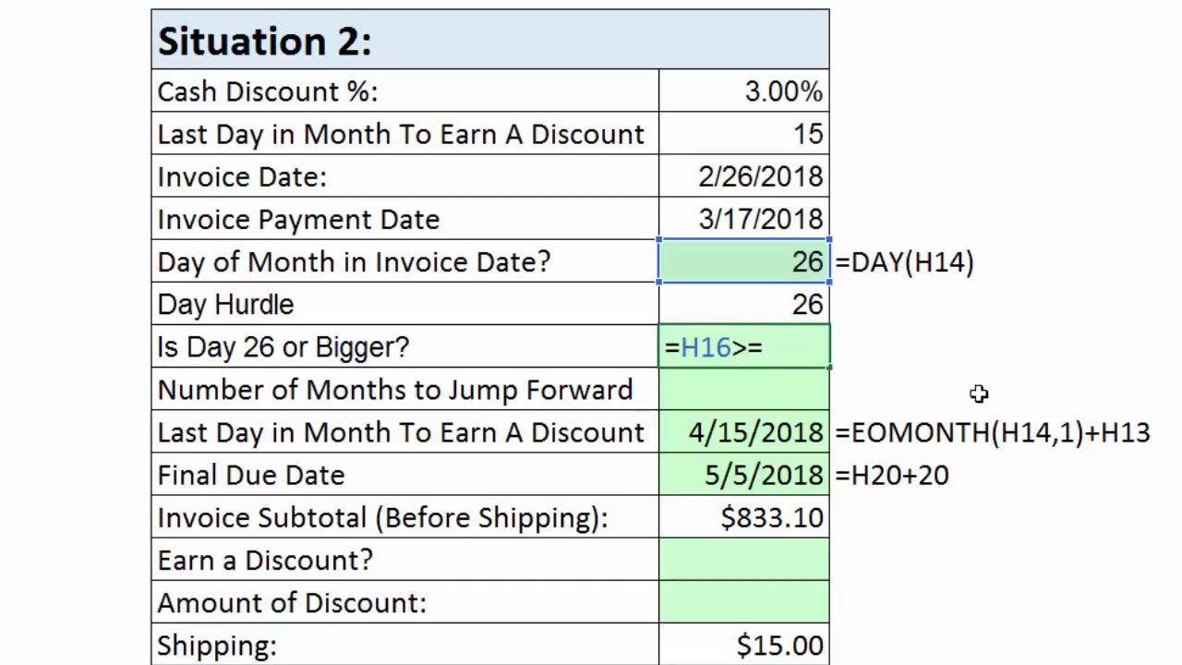
{"action": "left_click", "coordinate": [820, 314]}
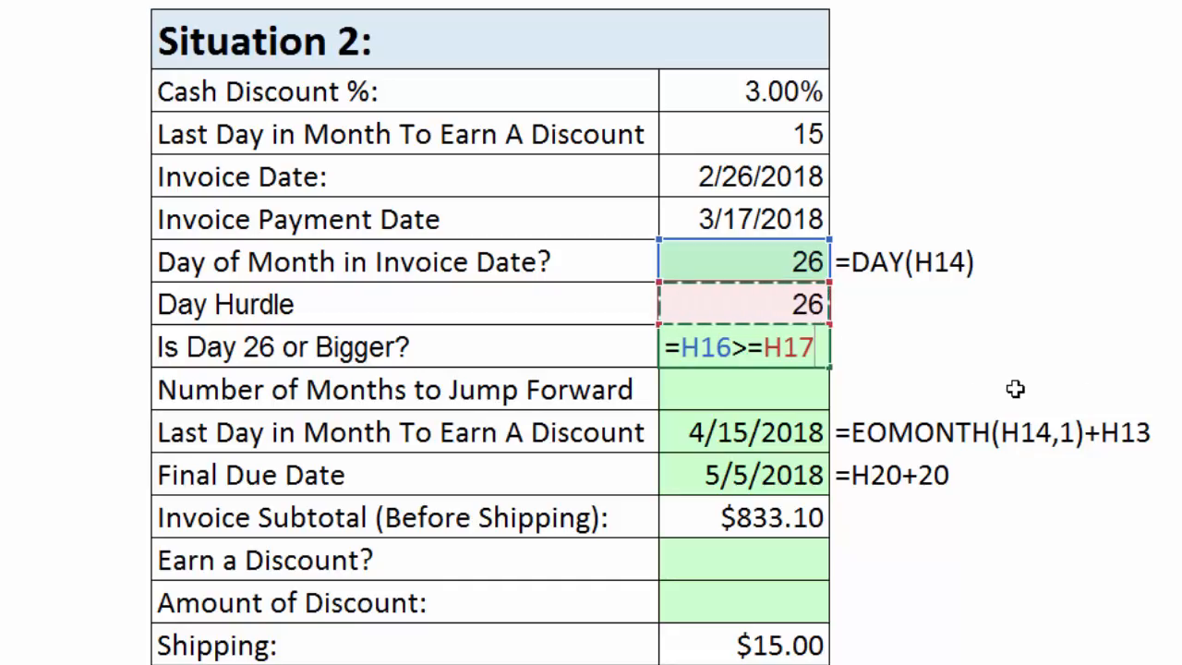
{"action": "key", "text": "Return"}
Convert Situation 2's day test into the Number of Months to Jump Forward in H19 with =H18+0.
{"action": "type", "text": "="}
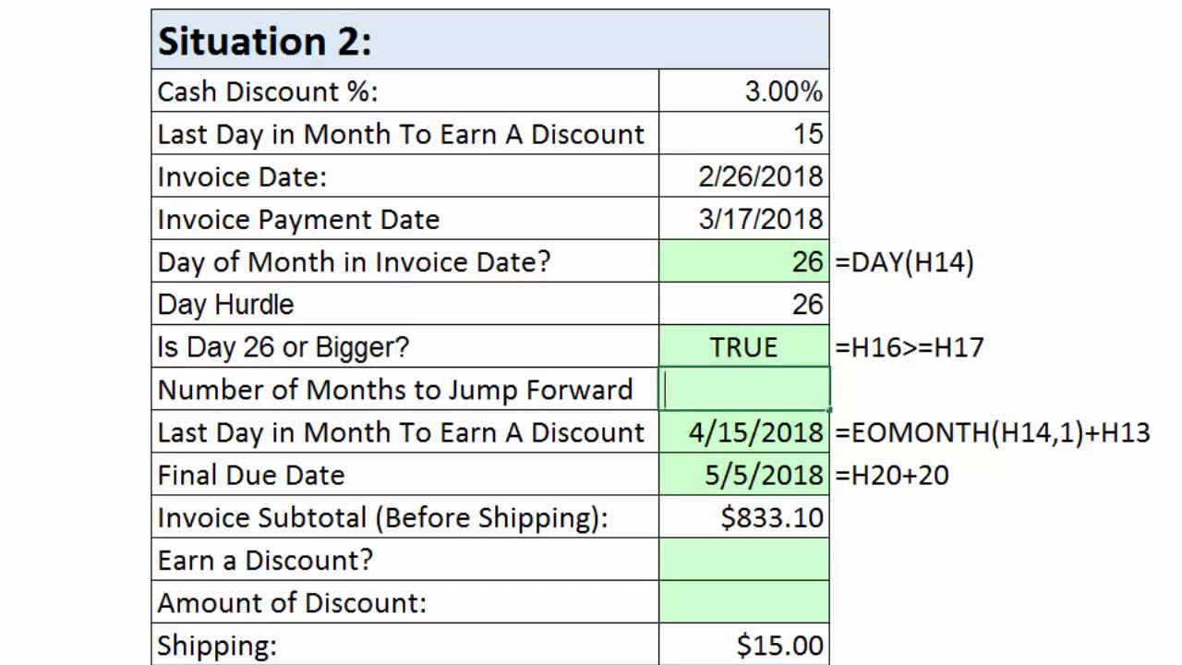
{"action": "key", "text": "Up"}
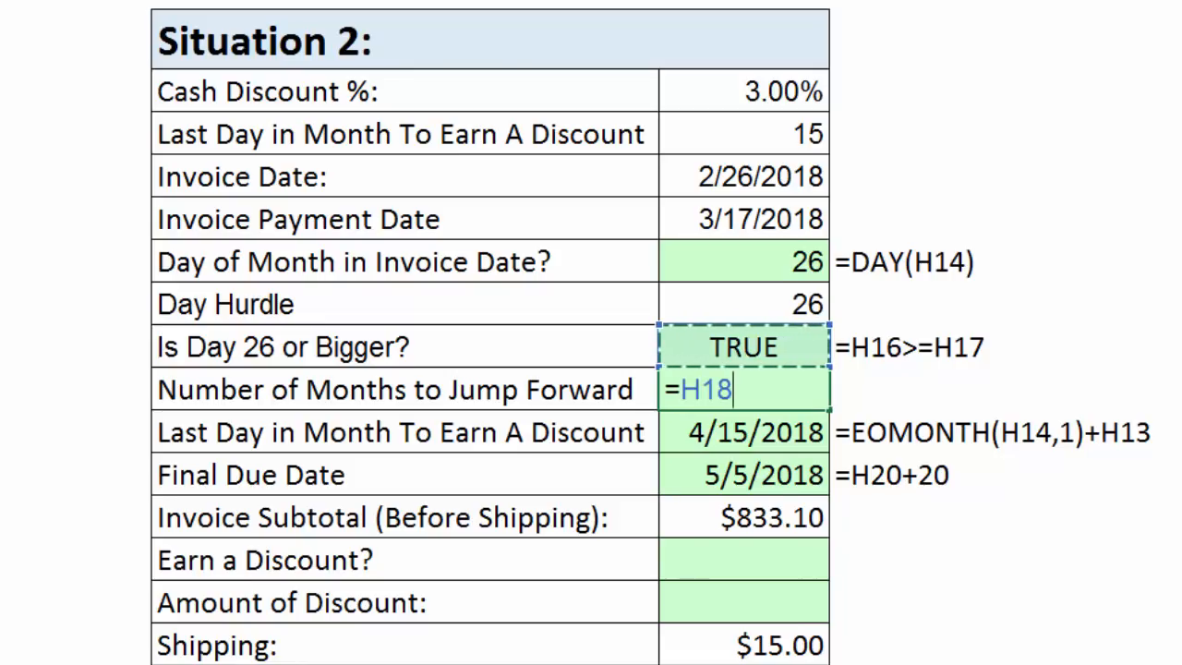
{"action": "type", "text": "+0"}
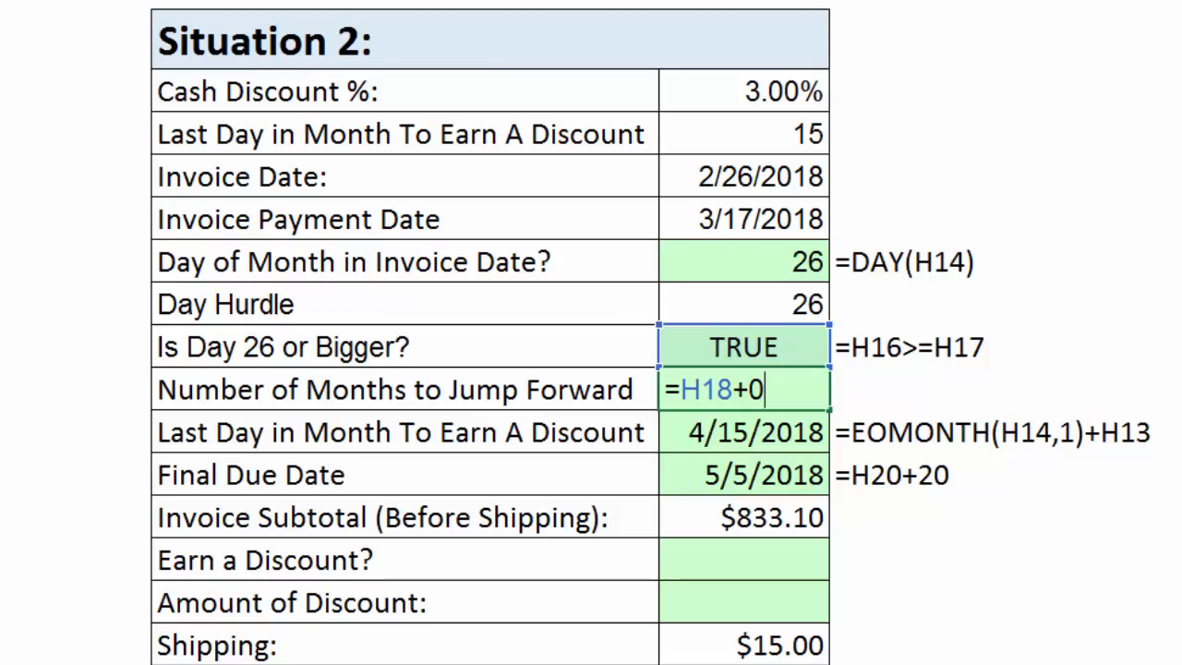
{"action": "key", "text": "Return"}
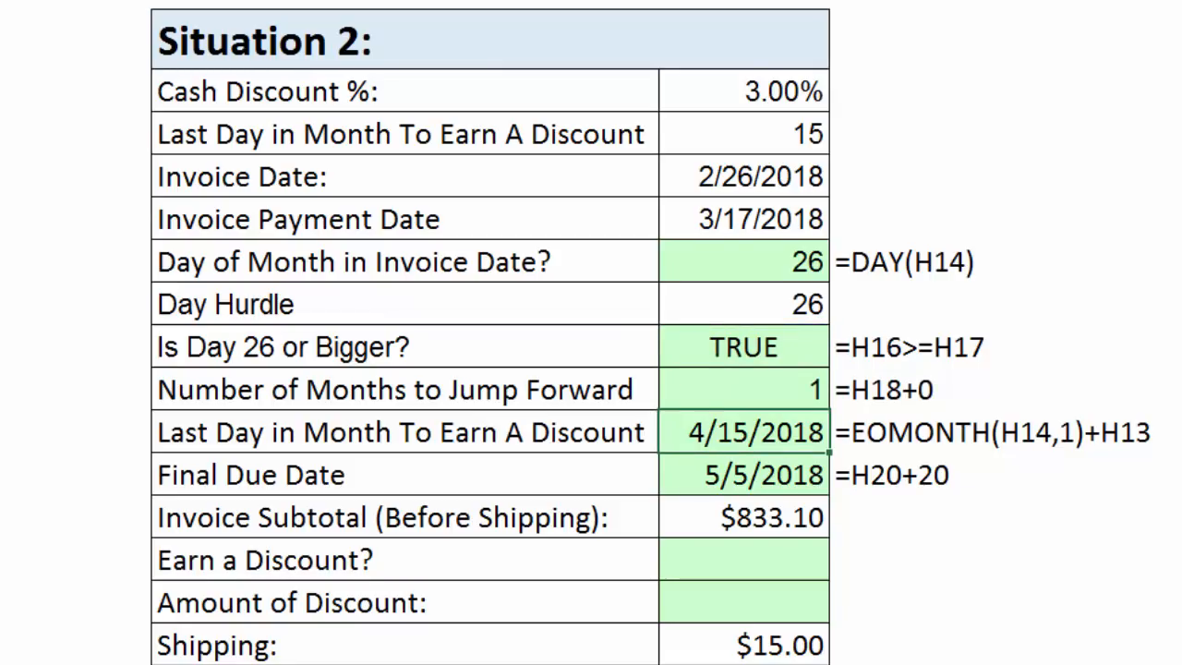
Replace the hard-coded months argument in H20 with H19, making the formula =EOMONTH(H14,H19)+H13.
{"action": "key", "text": "F2"}
{"action": "double_click", "coordinate": [895, 433]}
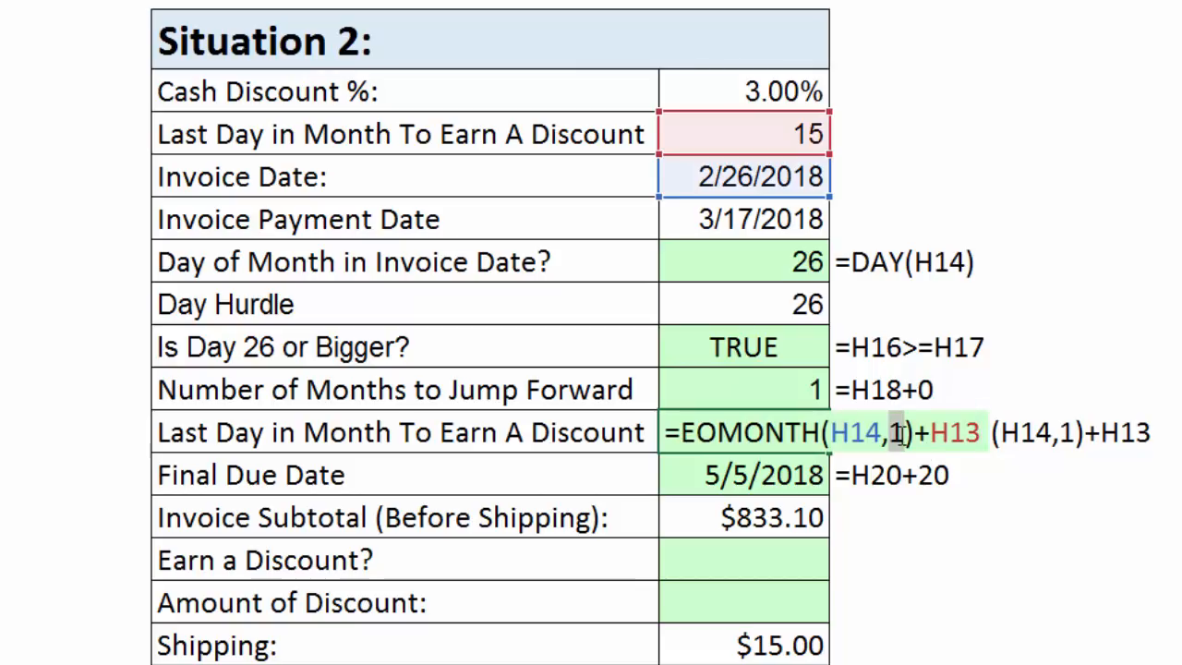
{"action": "left_click", "coordinate": [770, 389]}
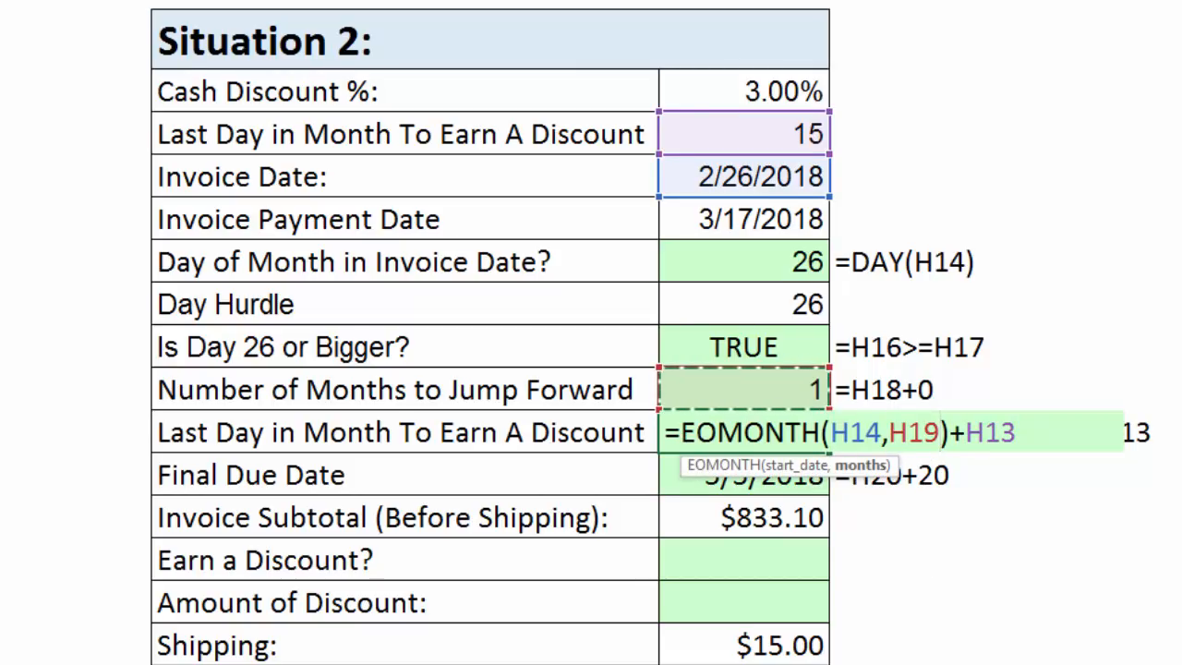
{"action": "key", "text": "Return"}
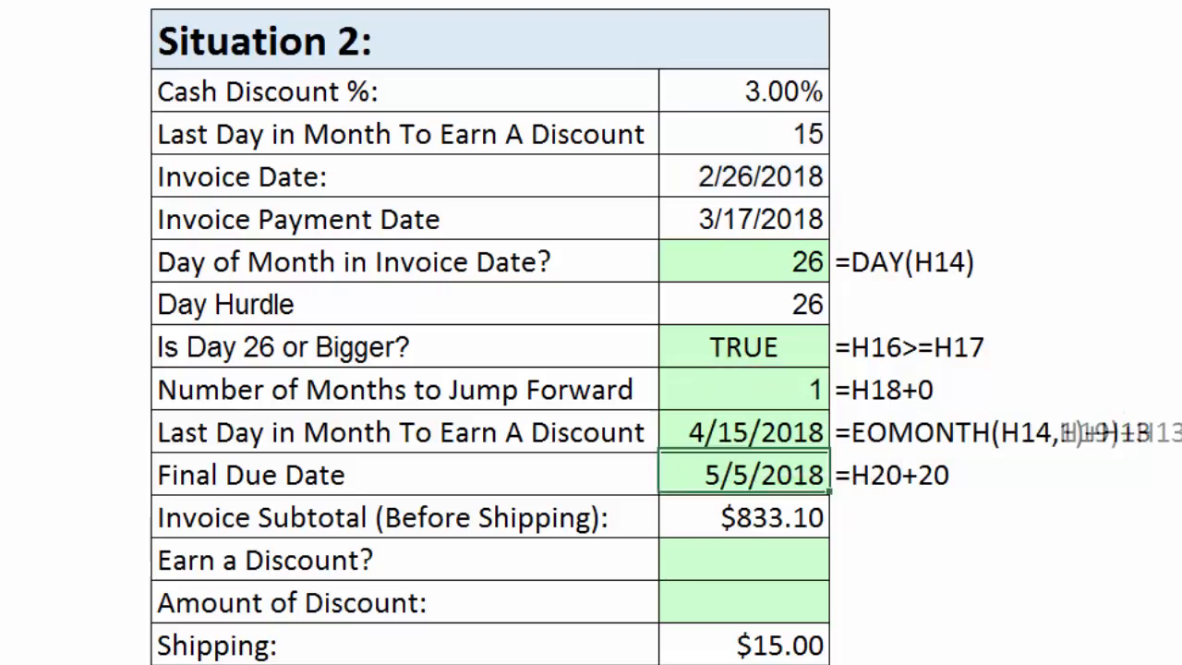
Check whether Situation 2 earns a discount by comparing payment date and discount deadline in H23 with =H15<=H20.
{"action": "left_click", "coordinate": [727, 559]}
{"action": "type", "text": "="}
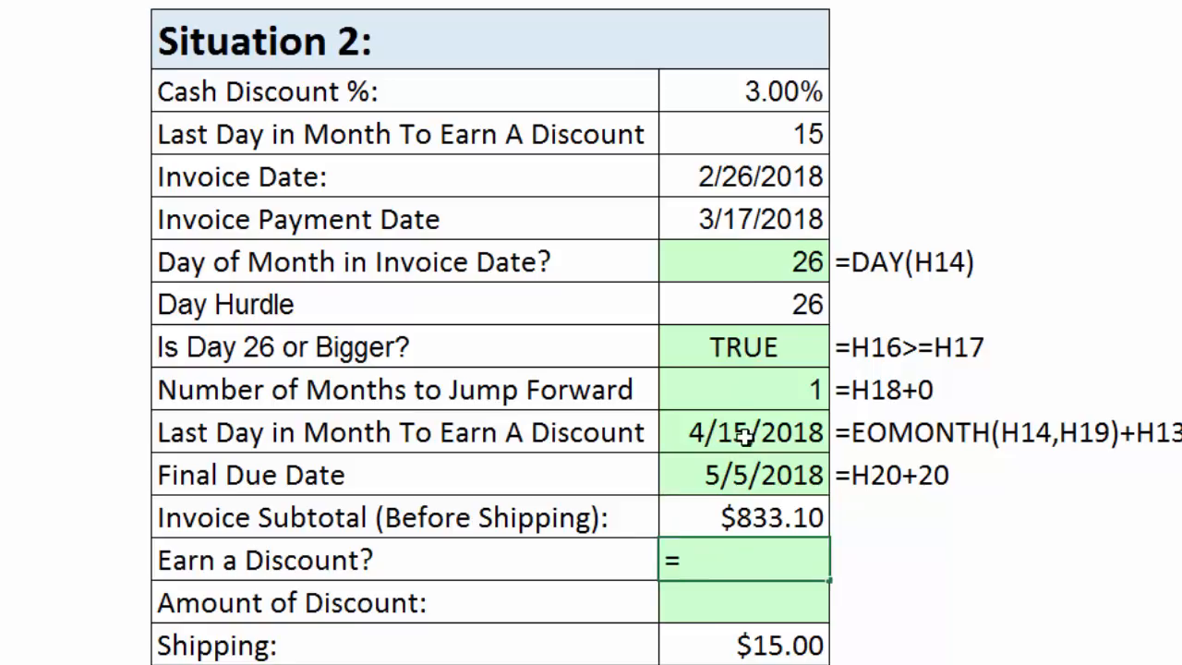
{"action": "left_click", "coordinate": [736, 224]}
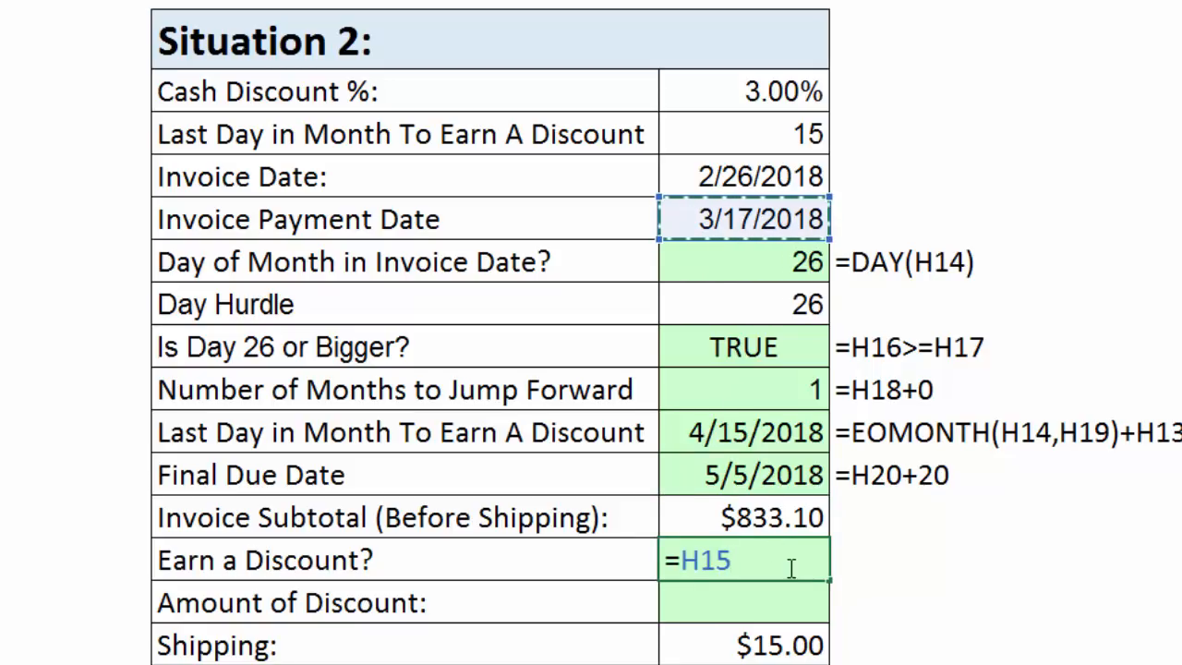
{"action": "type", "text": "<="}
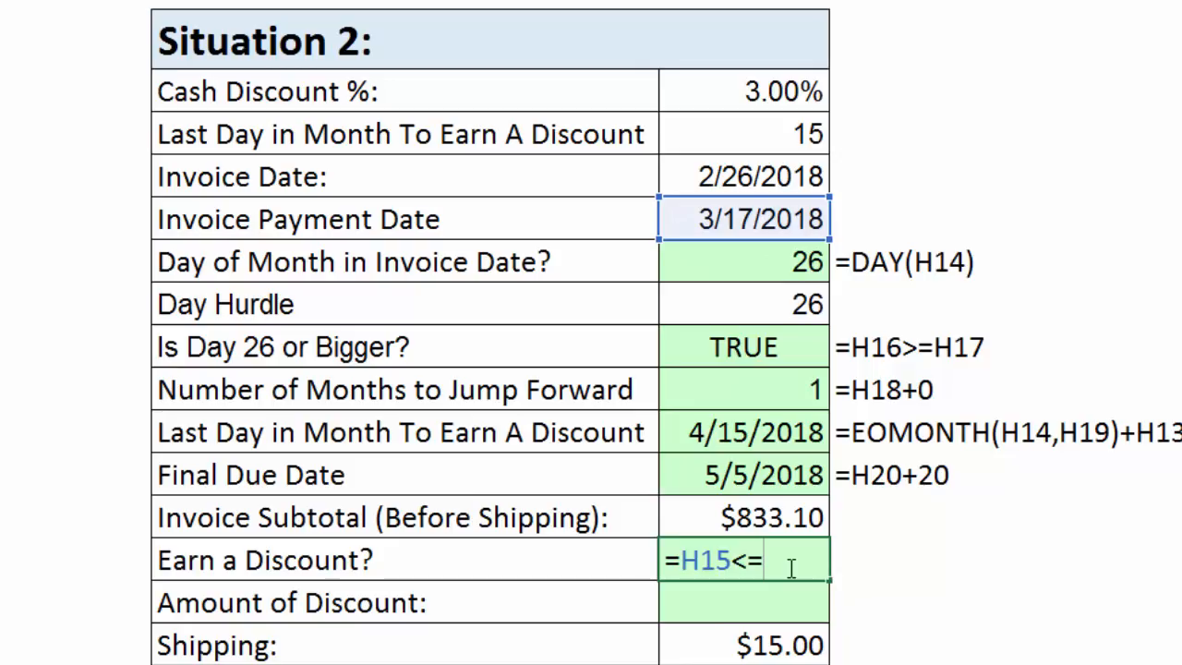
{"action": "left_click", "coordinate": [736, 431]}
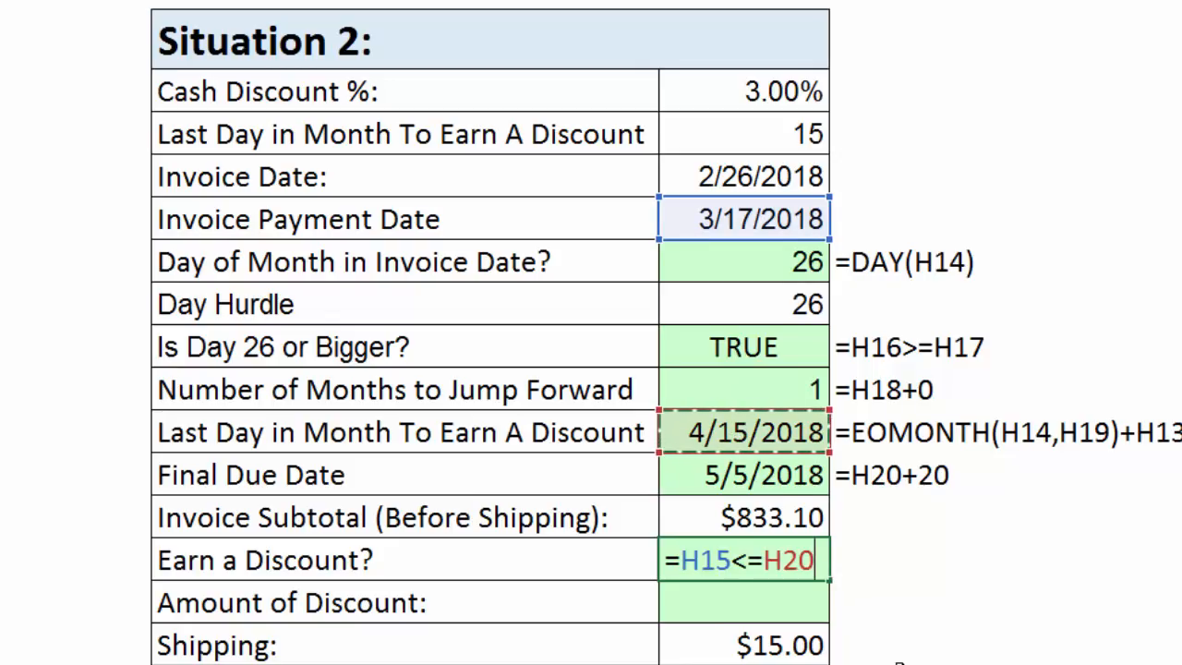
{"action": "key", "text": "Return"}
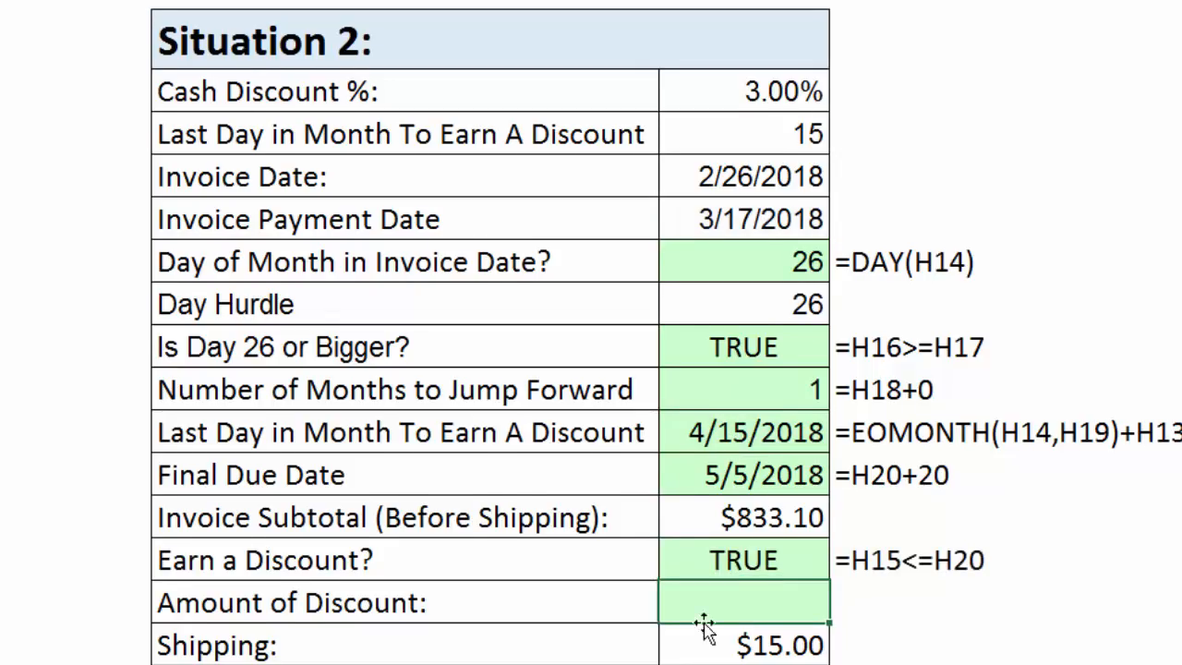
Calculate Situation 2's Amount of Discount in H24, rounded to the penny, with =ROUND(H22*H12*H23,2).
{"action": "type", "text": "=round"}
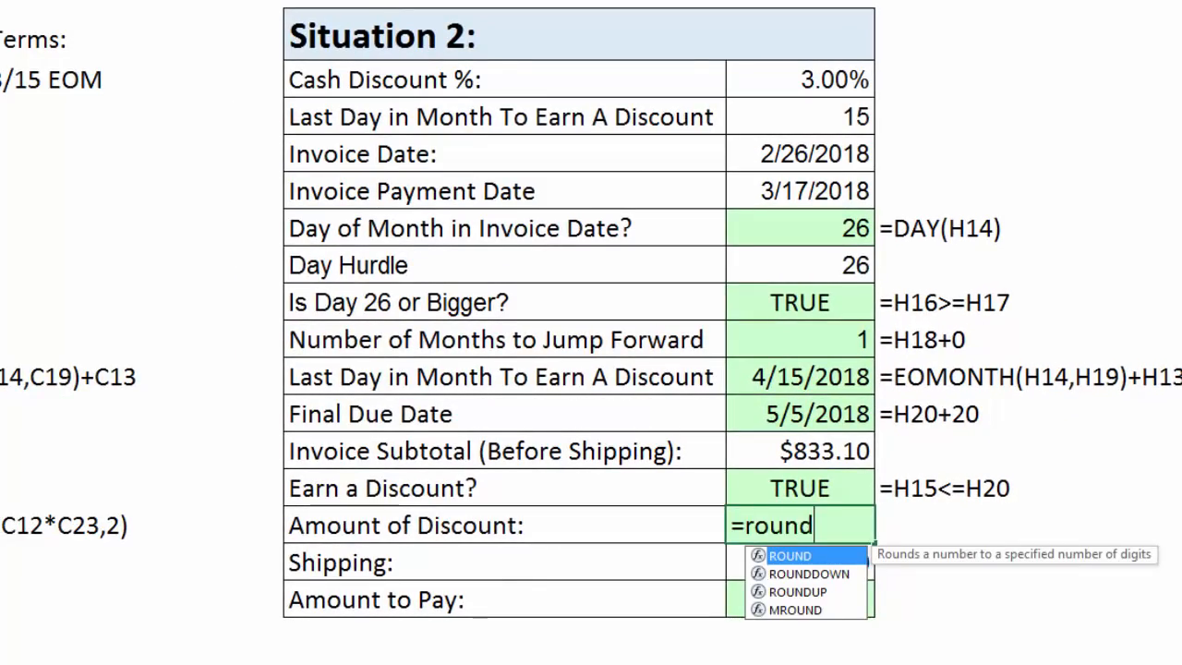
{"action": "key", "text": "Tab"}
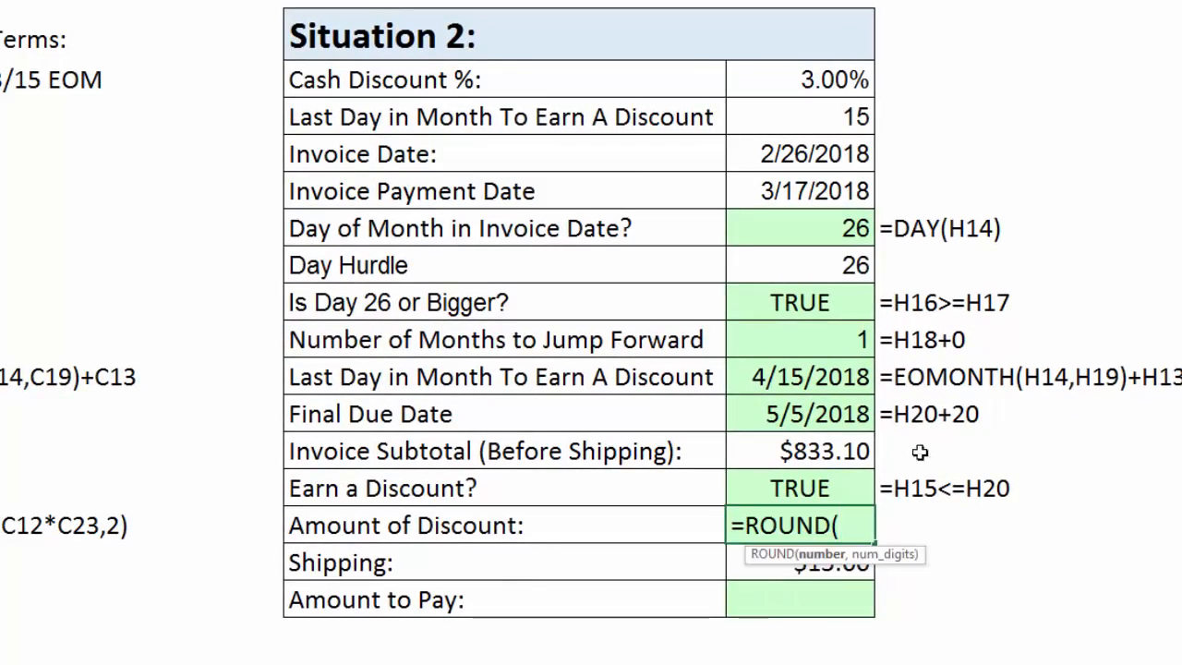
{"action": "left_click", "coordinate": [833, 447]}
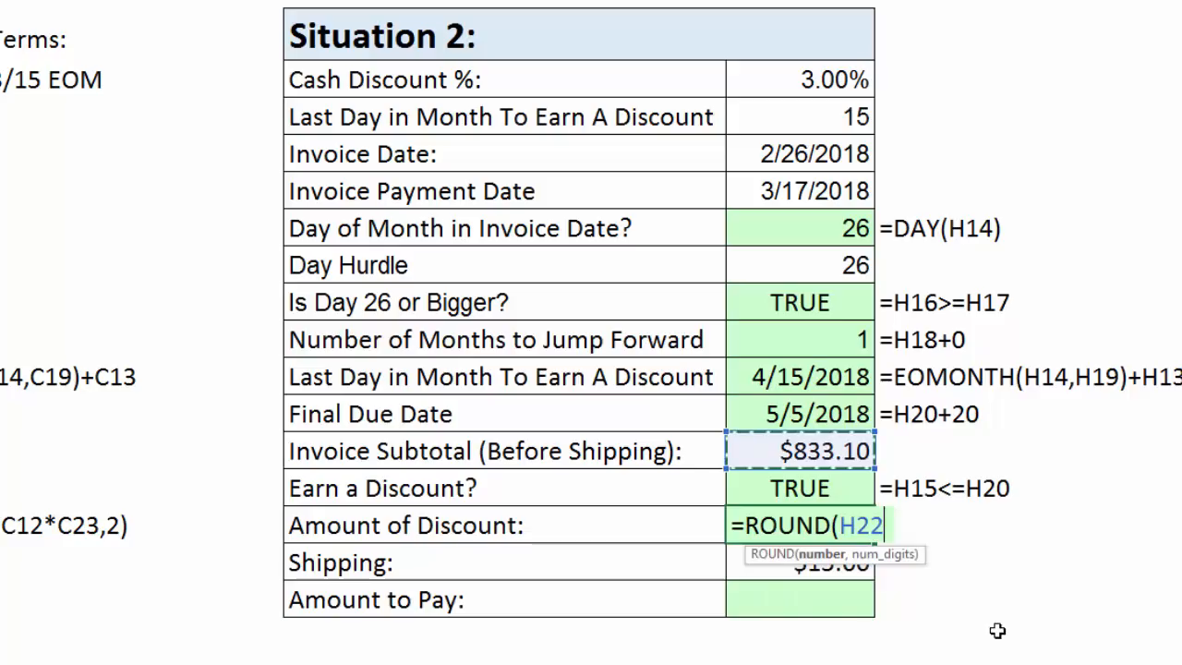
{"action": "type", "text": "*"}
{"action": "left_click", "coordinate": [834, 79]}
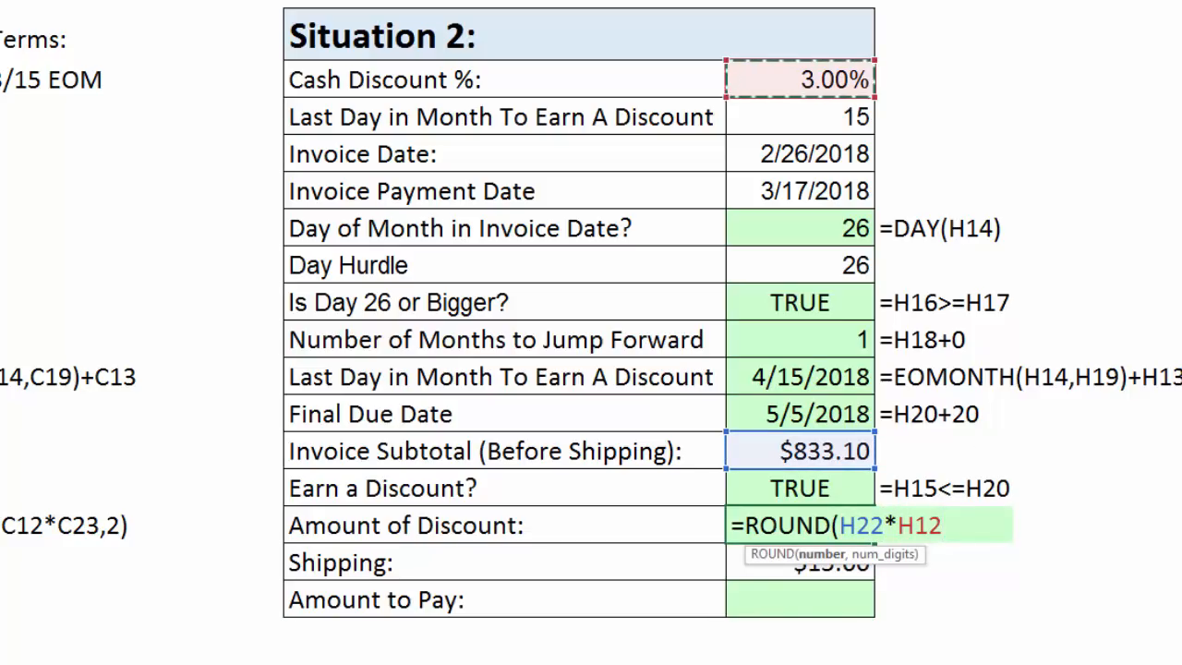
{"action": "type", "text": "*"}
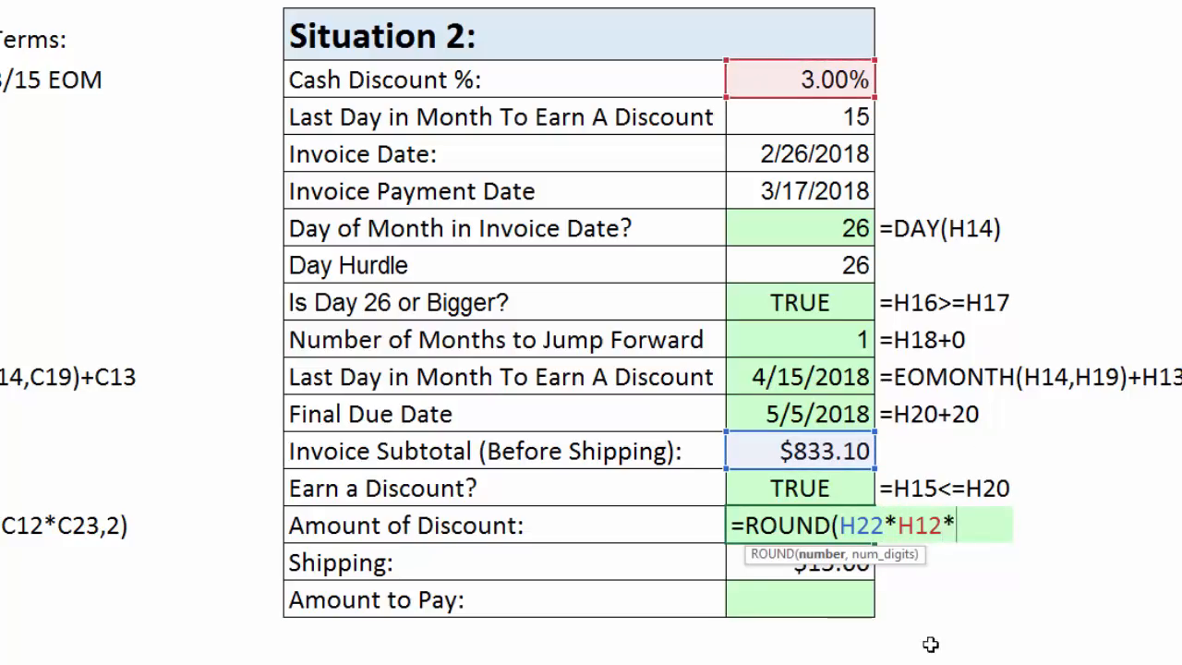
{"action": "left_click", "coordinate": [825, 487]}
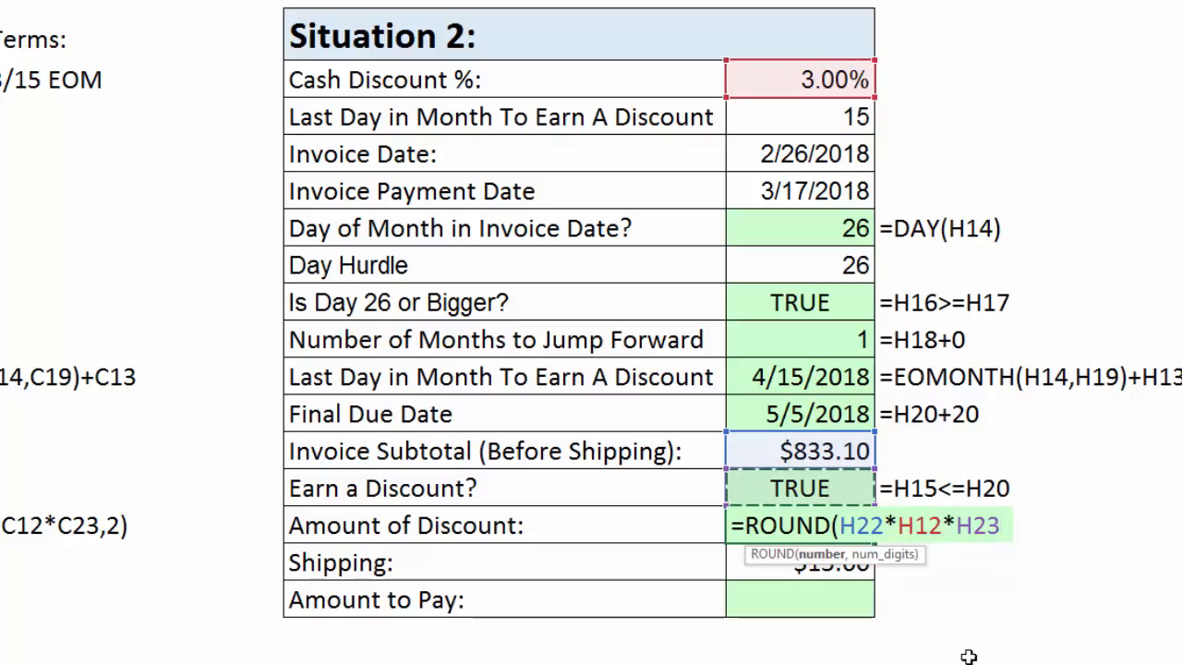
{"action": "type", "text": ",2)"}
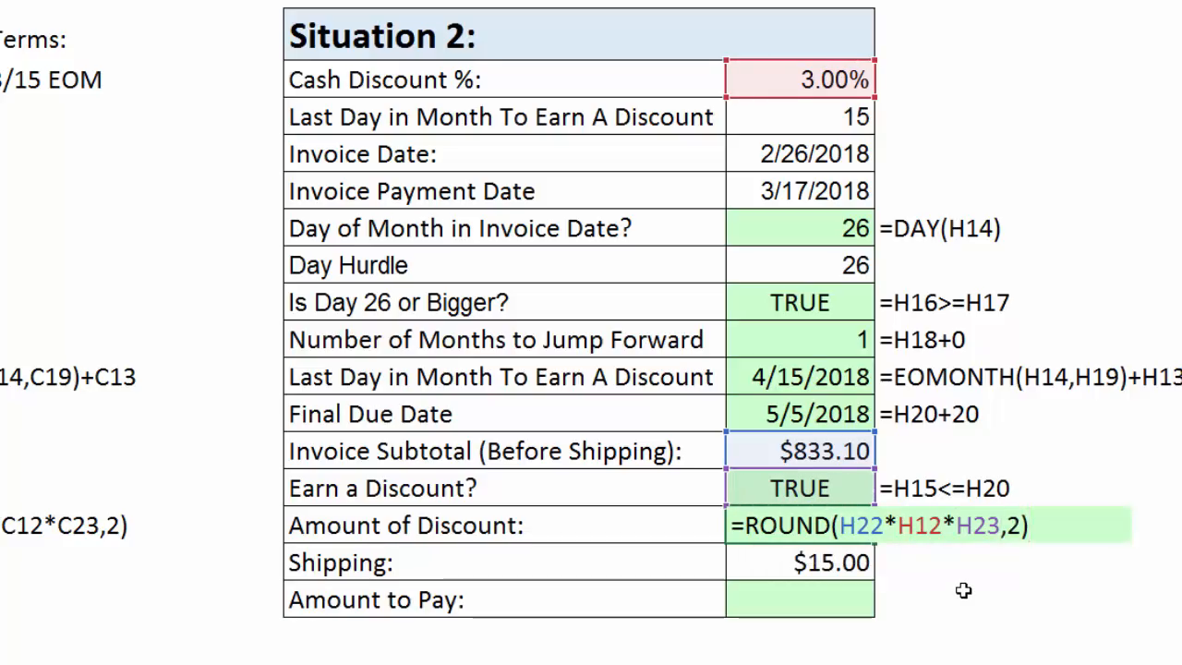
{"action": "key", "text": "Return"}
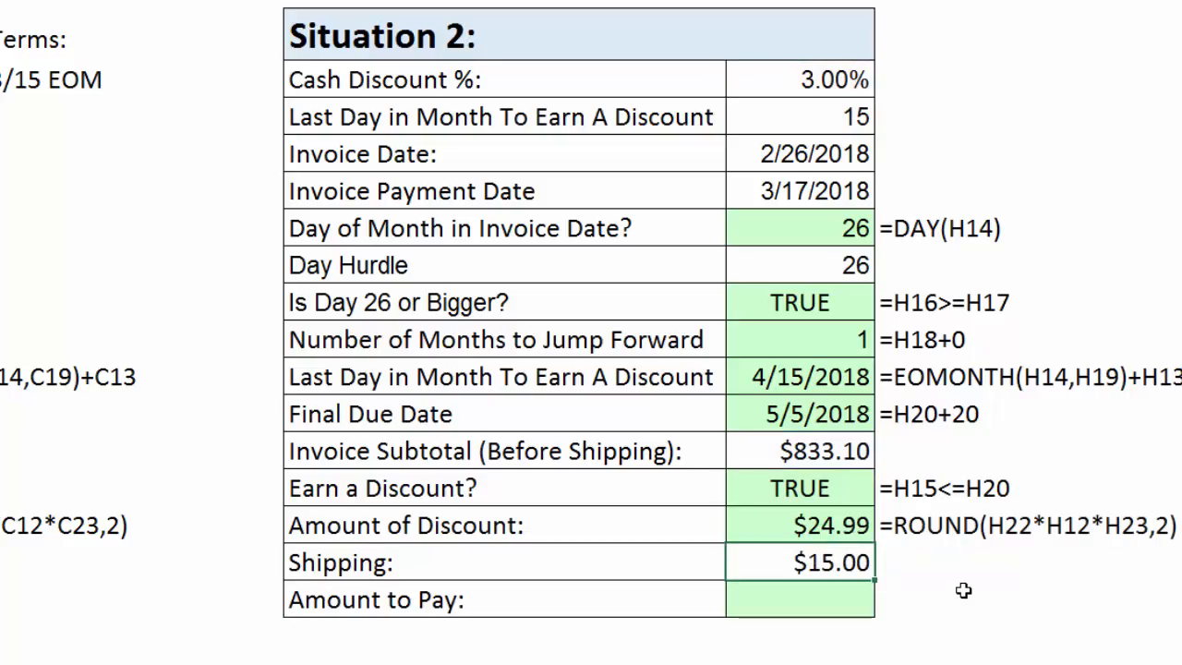
Calculate Situation 2's Amount to Pay in H26 from the subtotal, discount and shipping with =H22-H24+H25.
{"action": "left_click", "coordinate": [815, 598]}
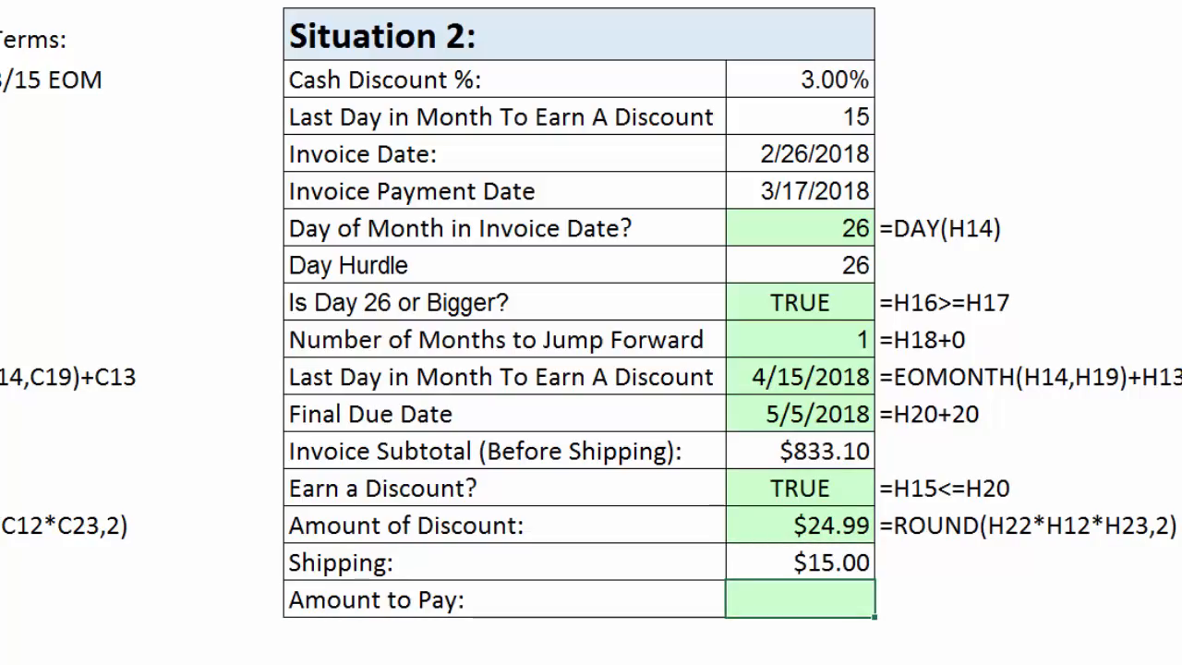
{"action": "type", "text": "="}
{"action": "key", "text": "Up"}
{"action": "key", "text": "Up"}
{"action": "key", "text": "Up"}
{"action": "key", "text": "Up"}
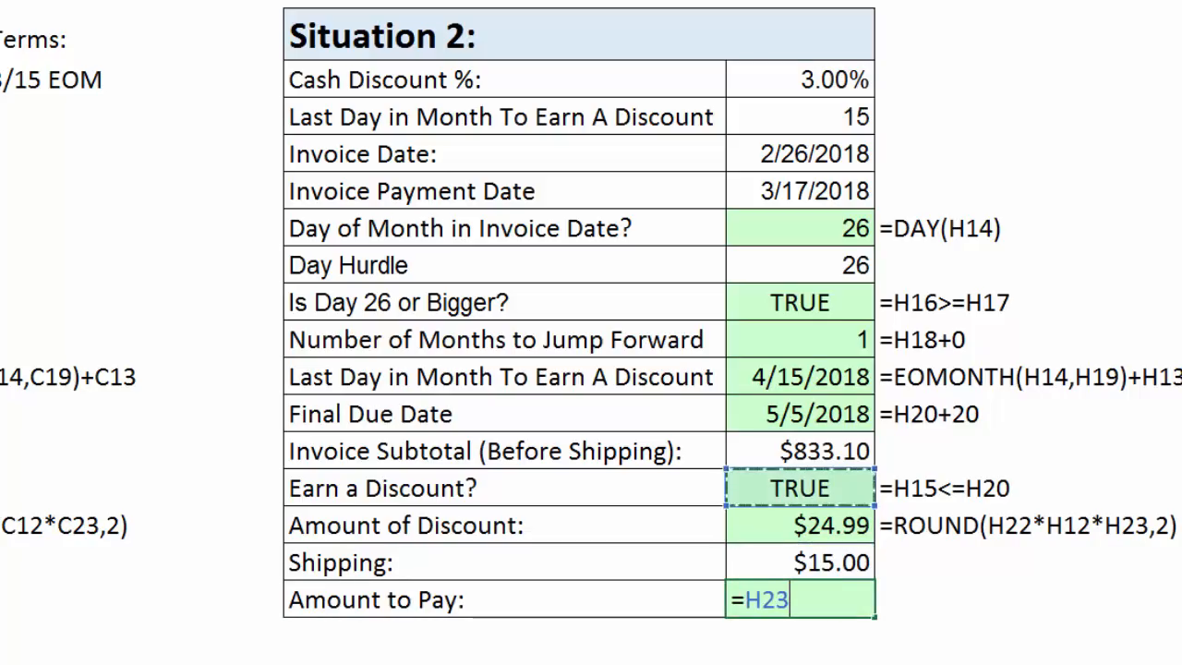
{"action": "type", "text": "-"}
{"action": "key", "text": "Up"}
{"action": "key", "text": "Up"}
{"action": "type", "text": "+"}
{"action": "key", "text": "Up"}
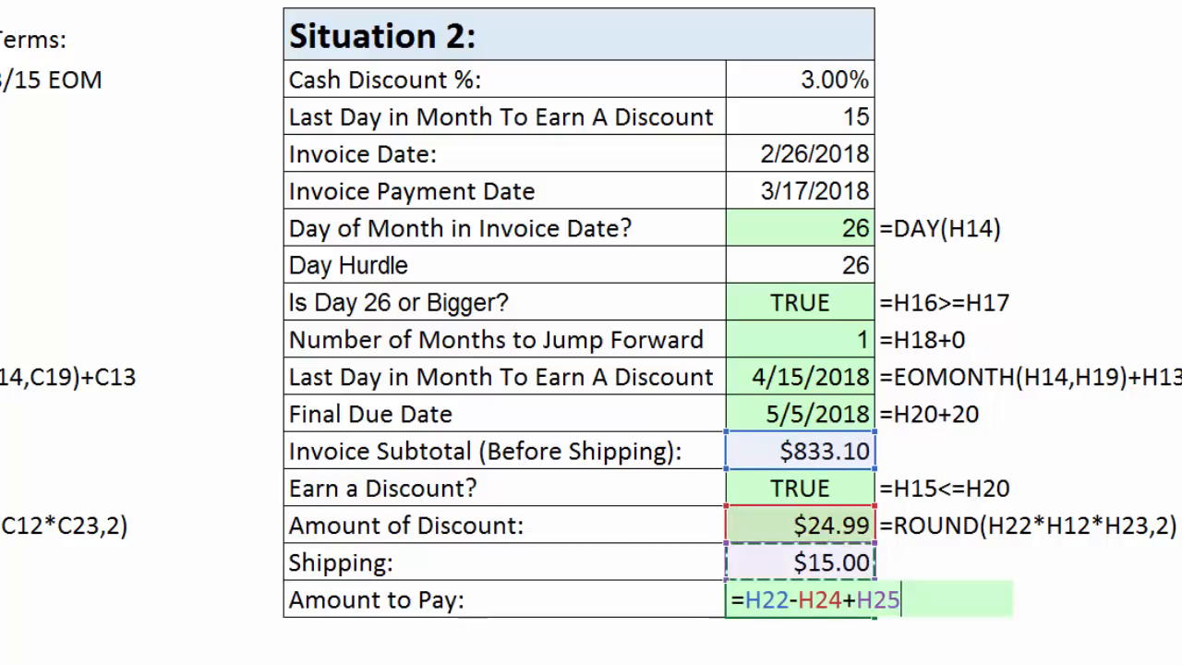
{"action": "key", "text": "Return"}
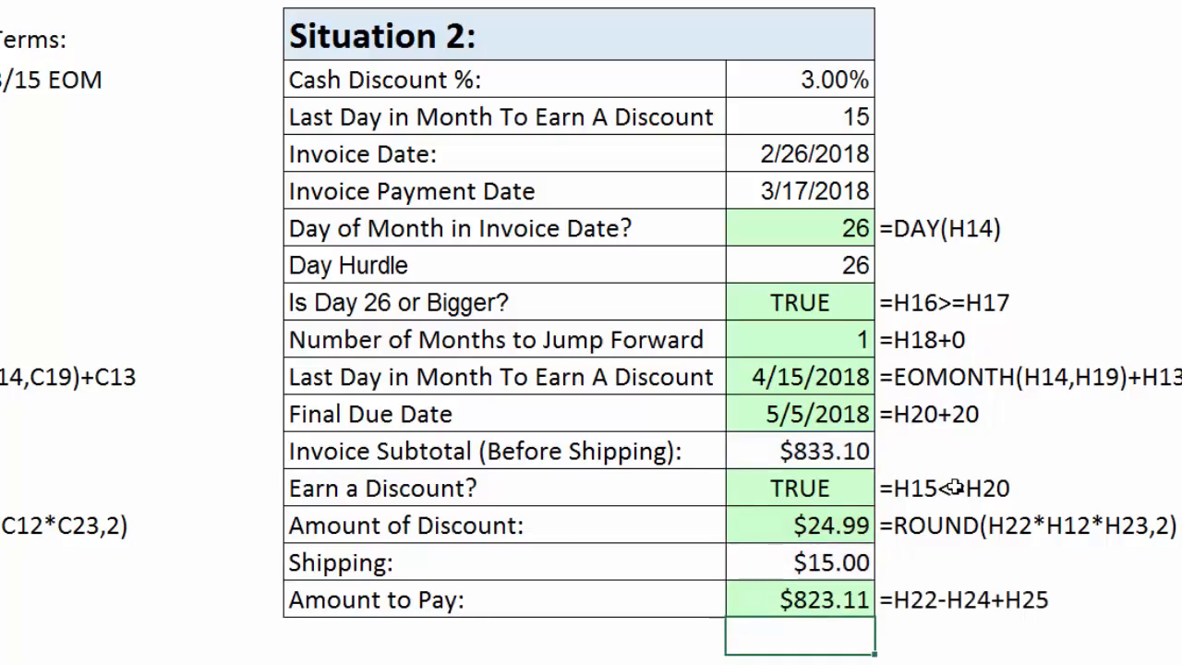
Test Situation 2's formulas with an Invoice Date of 2/19/2018 in H14, and undo the date change.
{"action": "left_click", "coordinate": [783, 154]}
{"action": "type", "text": "19"}
{"action": "key", "text": "ctrl+Return"}
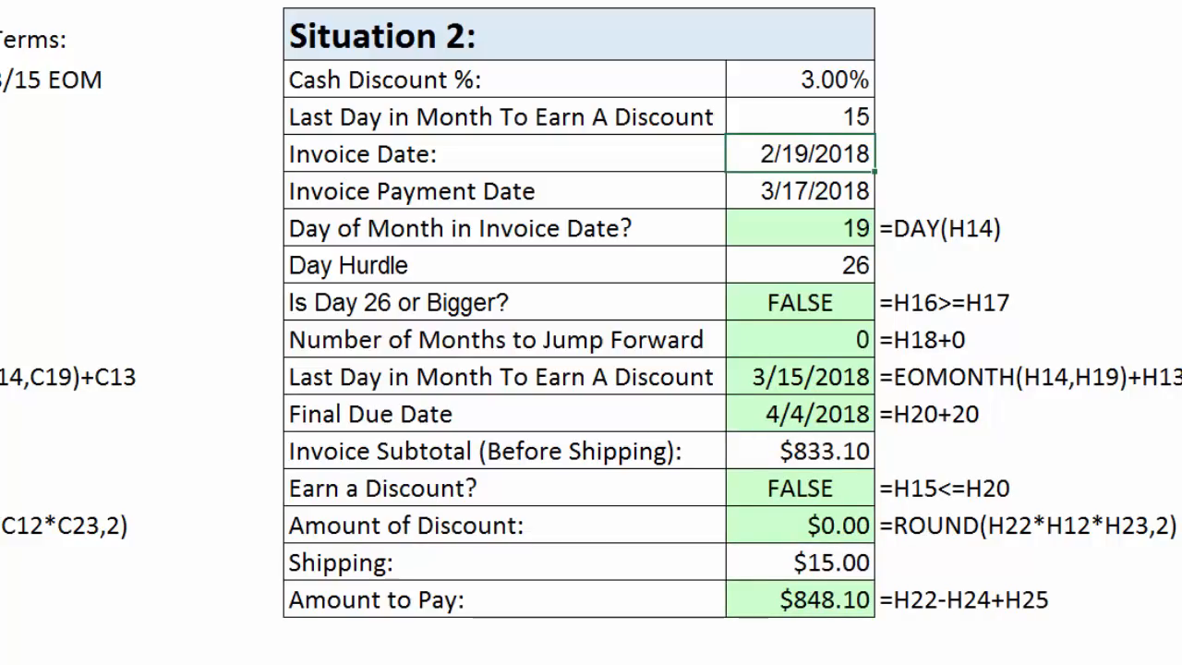
{"action": "key", "text": "ctrl+z"}
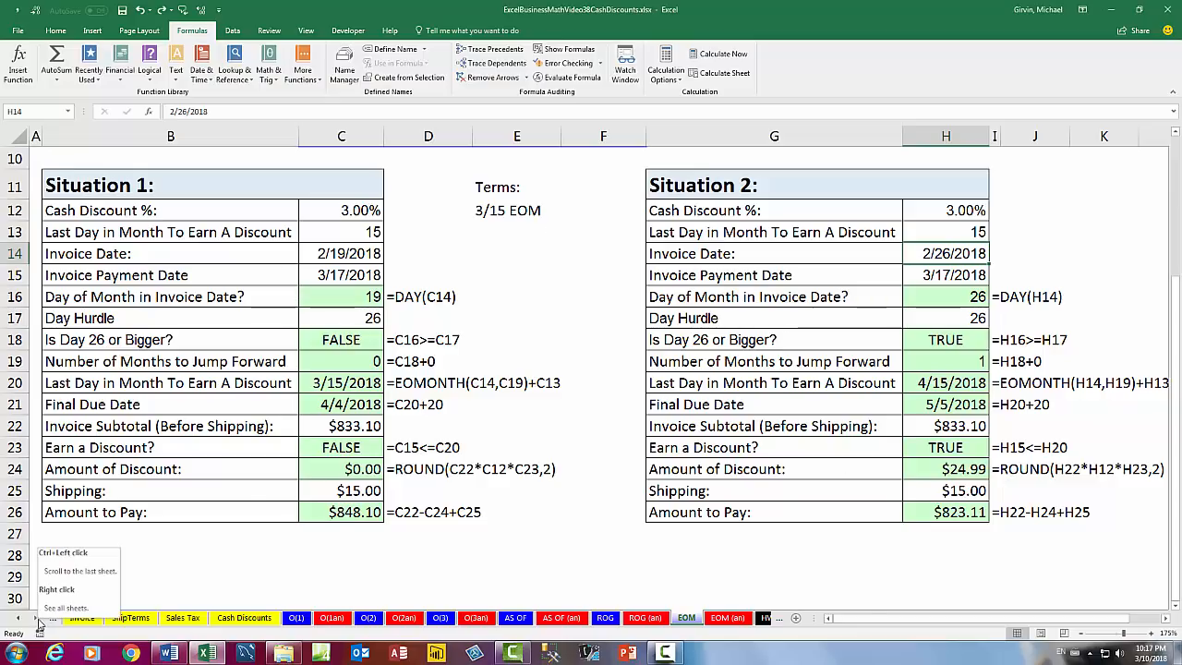
Look over the homework worksheets listed after the EOM answer sheet, from HW(4-6) through HW(16).
{"action": "left_click", "coordinate": [37, 619]}
{"action": "left_click", "coordinate": [37, 618]}
{"action": "left_click", "coordinate": [37, 618]}
{"action": "left_click", "coordinate": [37, 619]}
{"action": "left_click", "coordinate": [37, 622]}
{"action": "left_click", "coordinate": [37, 622]}
{"action": "left_click", "coordinate": [37, 622]}
{"action": "left_click", "coordinate": [37, 623]}
{"action": "left_click", "coordinate": [37, 622]}
{"action": "left_click", "coordinate": [37, 623]}
{"action": "left_click", "coordinate": [37, 623]}
{"action": "left_click", "coordinate": [37, 623]}
{"action": "left_click", "coordinate": [36, 622]}
{"action": "left_click", "coordinate": [37, 622]}
{"action": "left_click", "coordinate": [37, 622]}
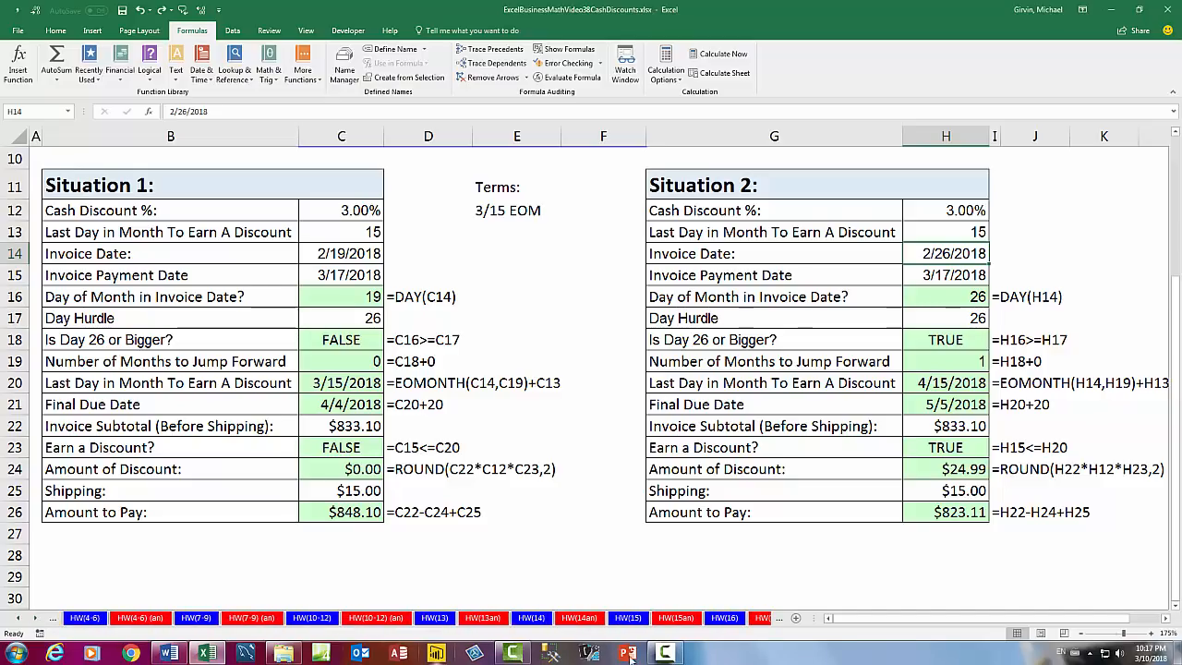
Return to the EOM part of the worksheet list and select Situation 1's Invoice Subtotal in C22 for review.
{"action": "left_click", "coordinate": [21, 619]}
{"action": "left_click", "coordinate": [20, 620]}
{"action": "left_click", "coordinate": [21, 620]}
{"action": "left_click", "coordinate": [20, 620]}
{"action": "left_click", "coordinate": [21, 619]}
{"action": "left_click", "coordinate": [20, 620]}
{"action": "left_click", "coordinate": [20, 620]}
{"action": "left_click", "coordinate": [20, 620]}
{"action": "left_click", "coordinate": [20, 620]}
{"action": "left_click", "coordinate": [20, 620]}
{"action": "left_click", "coordinate": [20, 620]}
{"action": "left_click", "coordinate": [20, 620]}
{"action": "left_click", "coordinate": [20, 620]}
{"action": "left_click", "coordinate": [20, 620]}
{"action": "left_click", "coordinate": [20, 620]}
{"action": "left_click", "coordinate": [20, 620]}
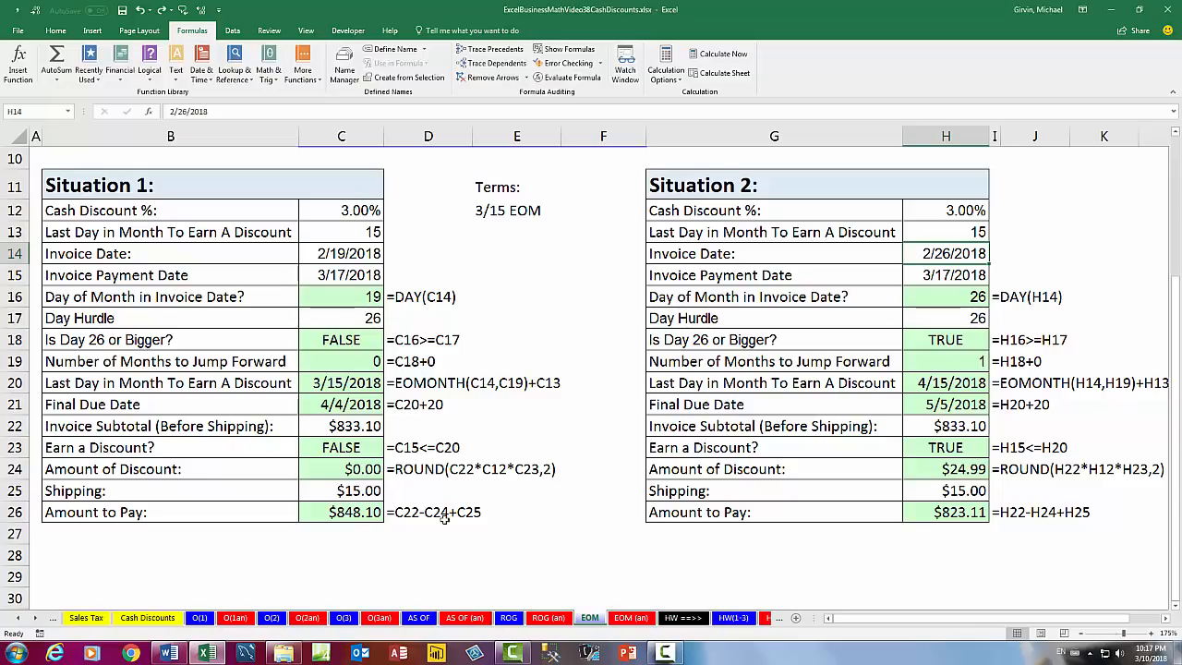
{"action": "left_click", "coordinate": [354, 428]}
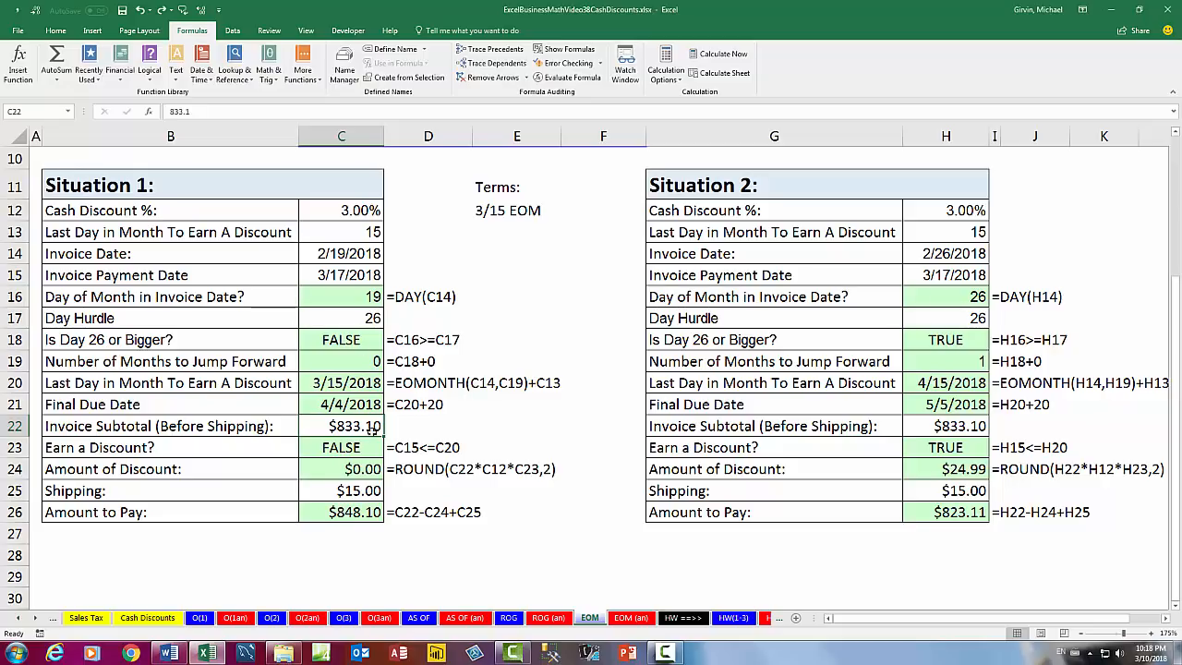
Review the dating-method worksheets in reverse order: ROG, AS OF, O(3), O(2) and O(1).
{"action": "left_click", "coordinate": [509, 618]}
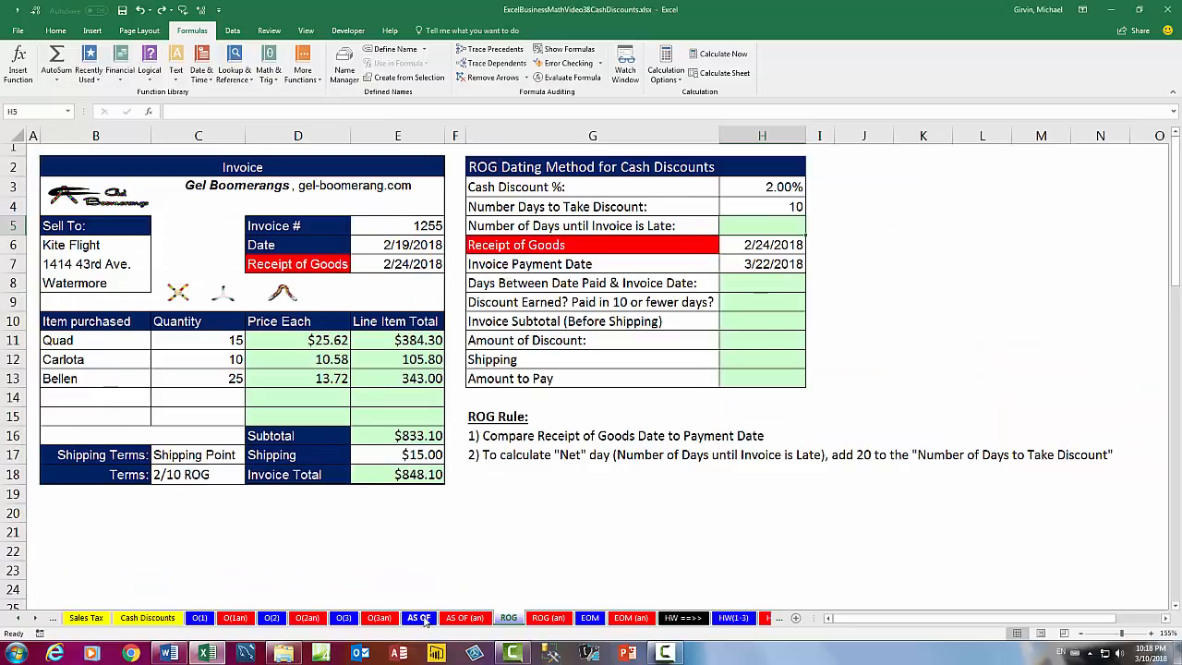
{"action": "left_click", "coordinate": [419, 618]}
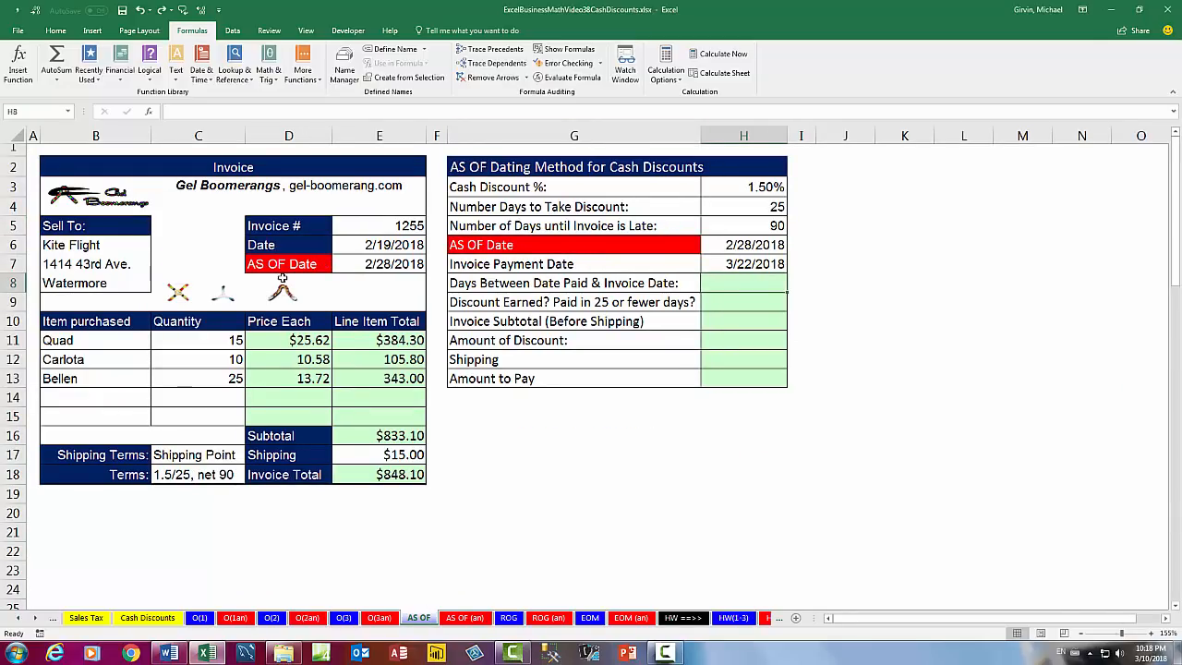
{"action": "left_click", "coordinate": [340, 619]}
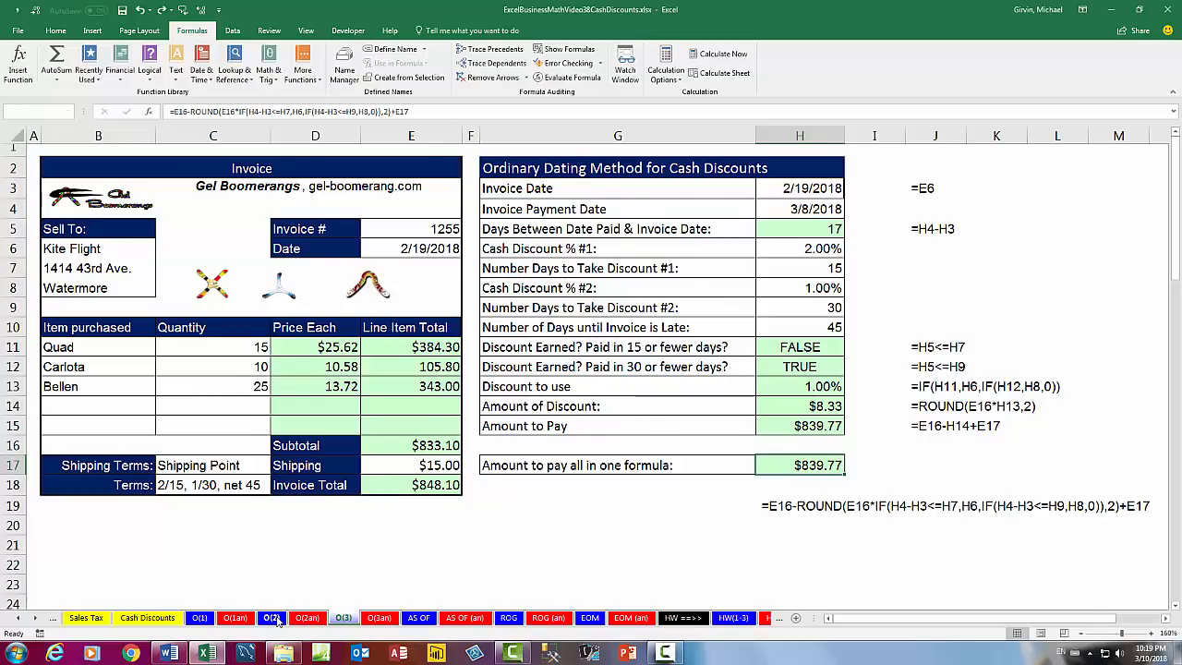
{"action": "key", "text": "ctrl+Page_Up"}
{"action": "key", "text": "ctrl+Page_Up"}
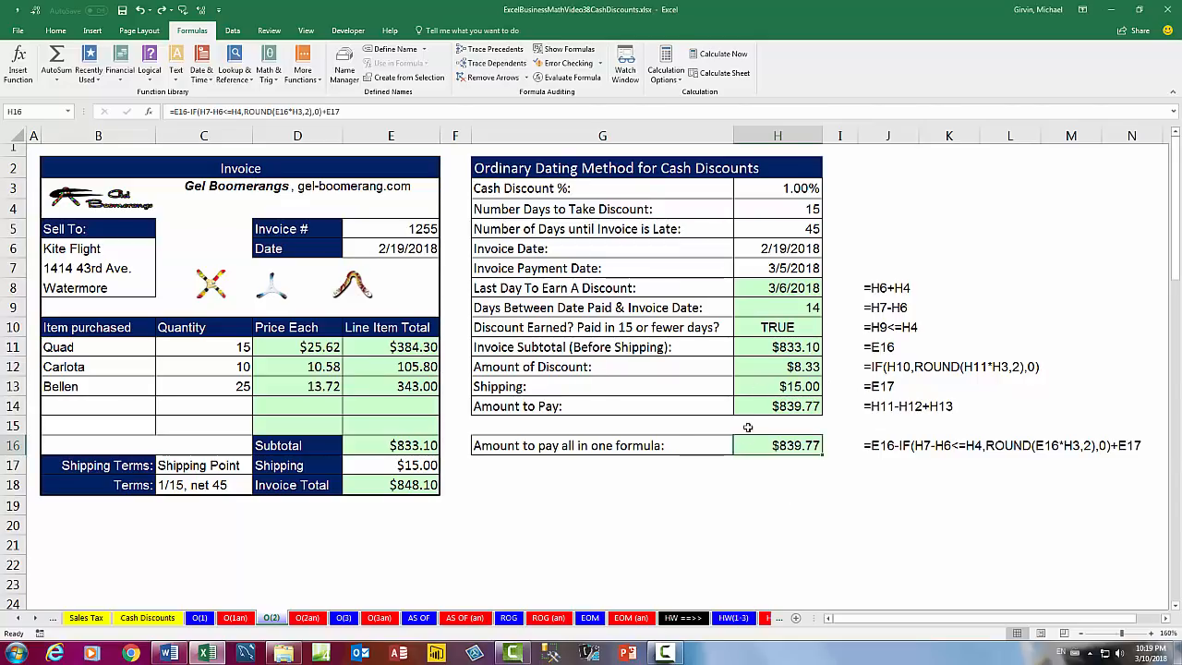
{"action": "left_click", "coordinate": [201, 618]}
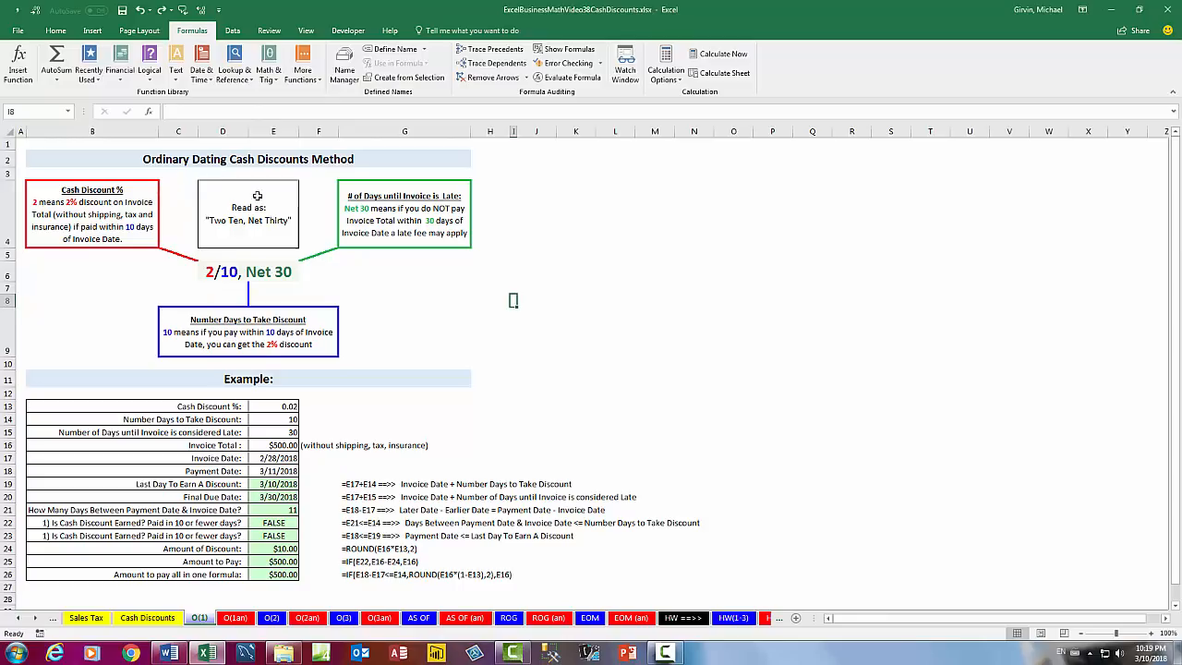
Review the earlier topic worksheets in reverse order: Cash Discounts, Sales Tax, ShipTerms, Invoice and Date NF & Calcs.
{"action": "left_click", "coordinate": [143, 618]}
{"action": "left_click", "coordinate": [87, 618]}
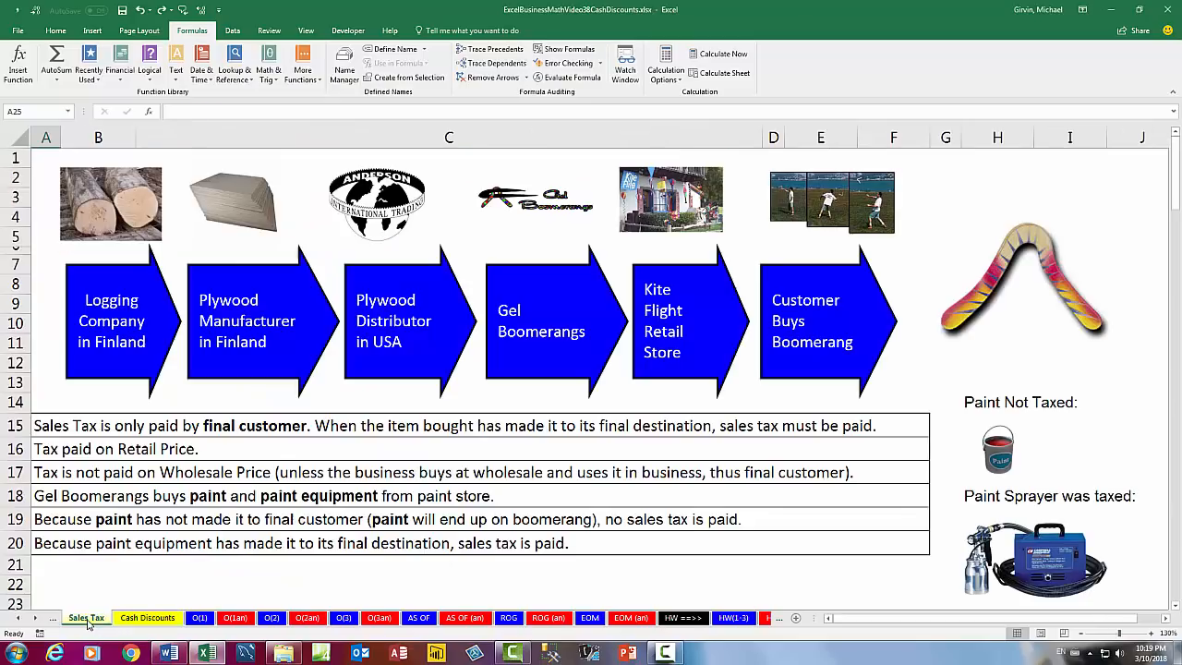
{"action": "left_click", "coordinate": [18, 618]}
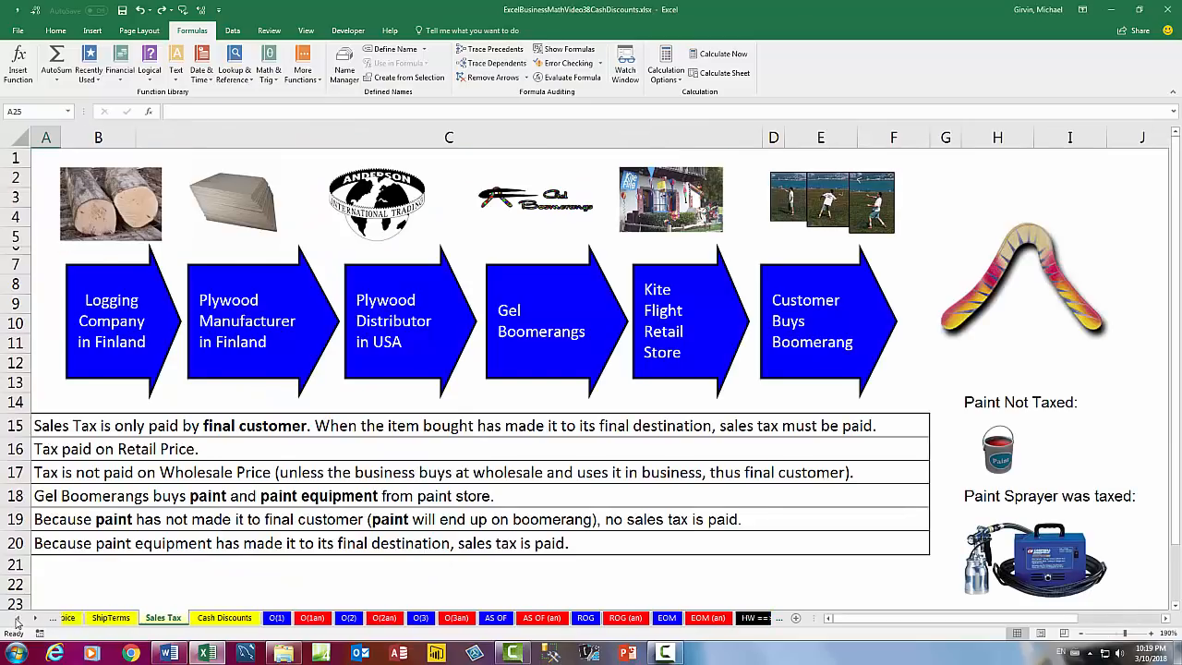
{"action": "left_click", "coordinate": [296, 619]}
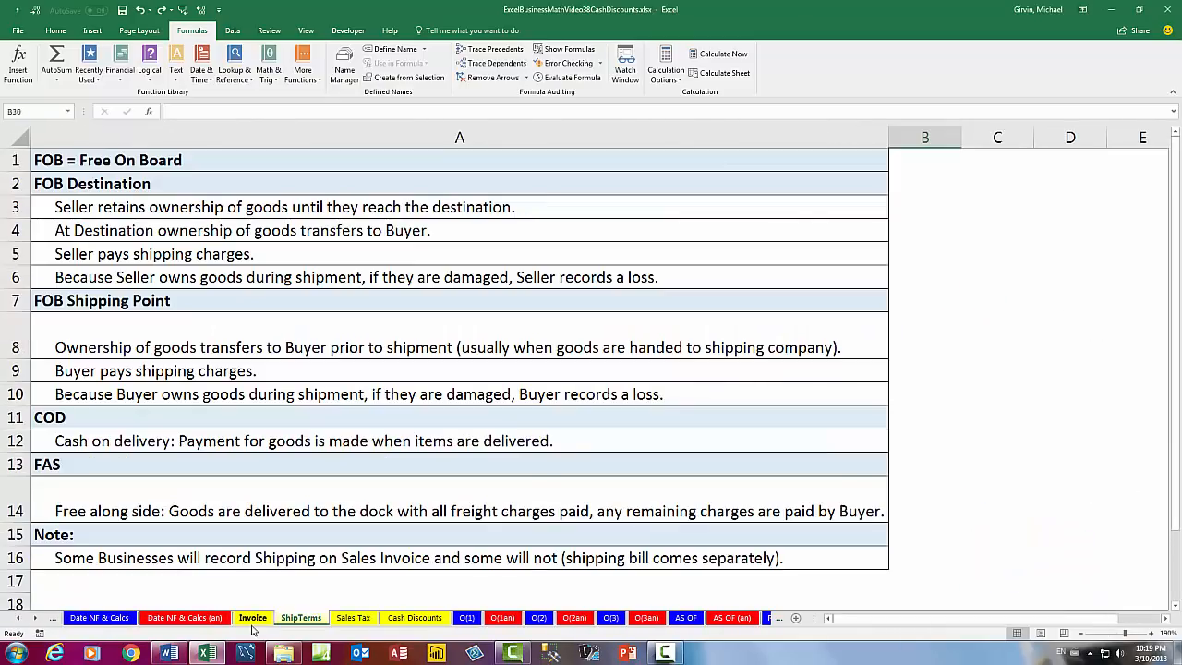
{"action": "left_click", "coordinate": [253, 619]}
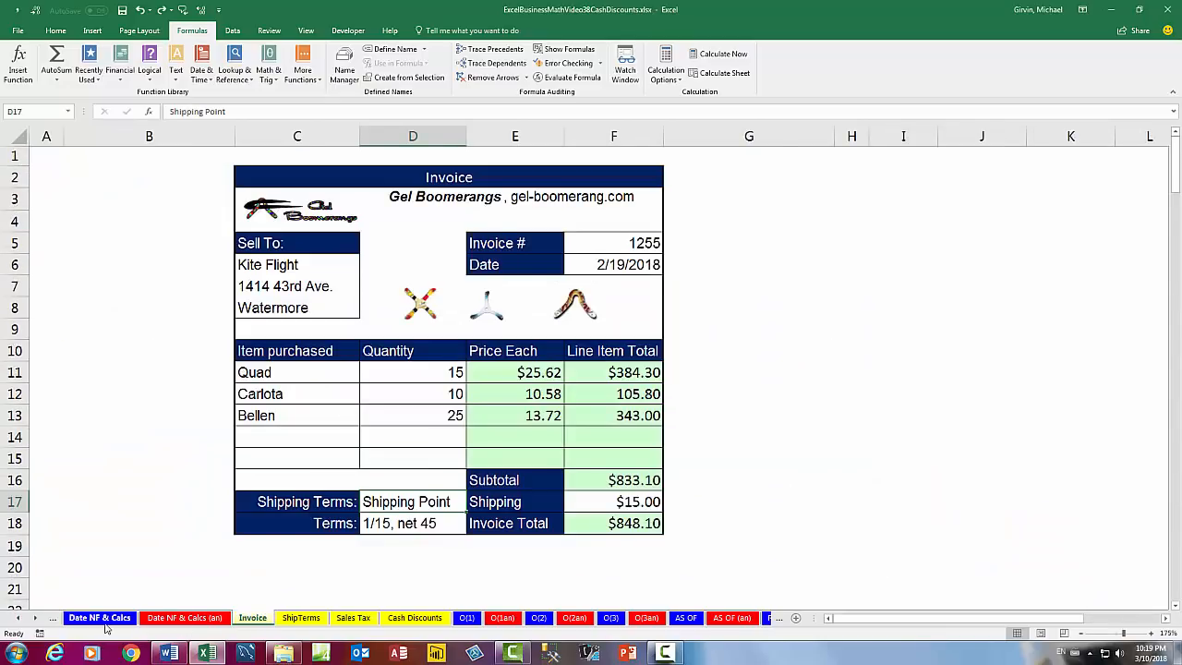
{"action": "left_click", "coordinate": [104, 619]}
{"action": "left_click", "coordinate": [18, 619]}
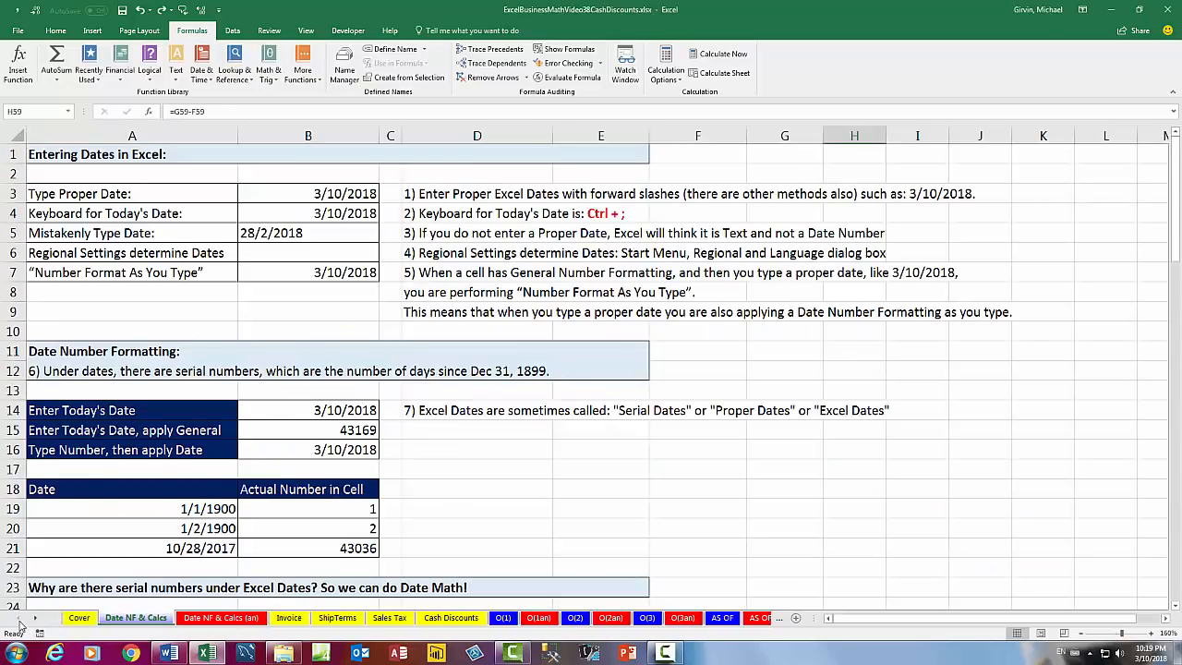